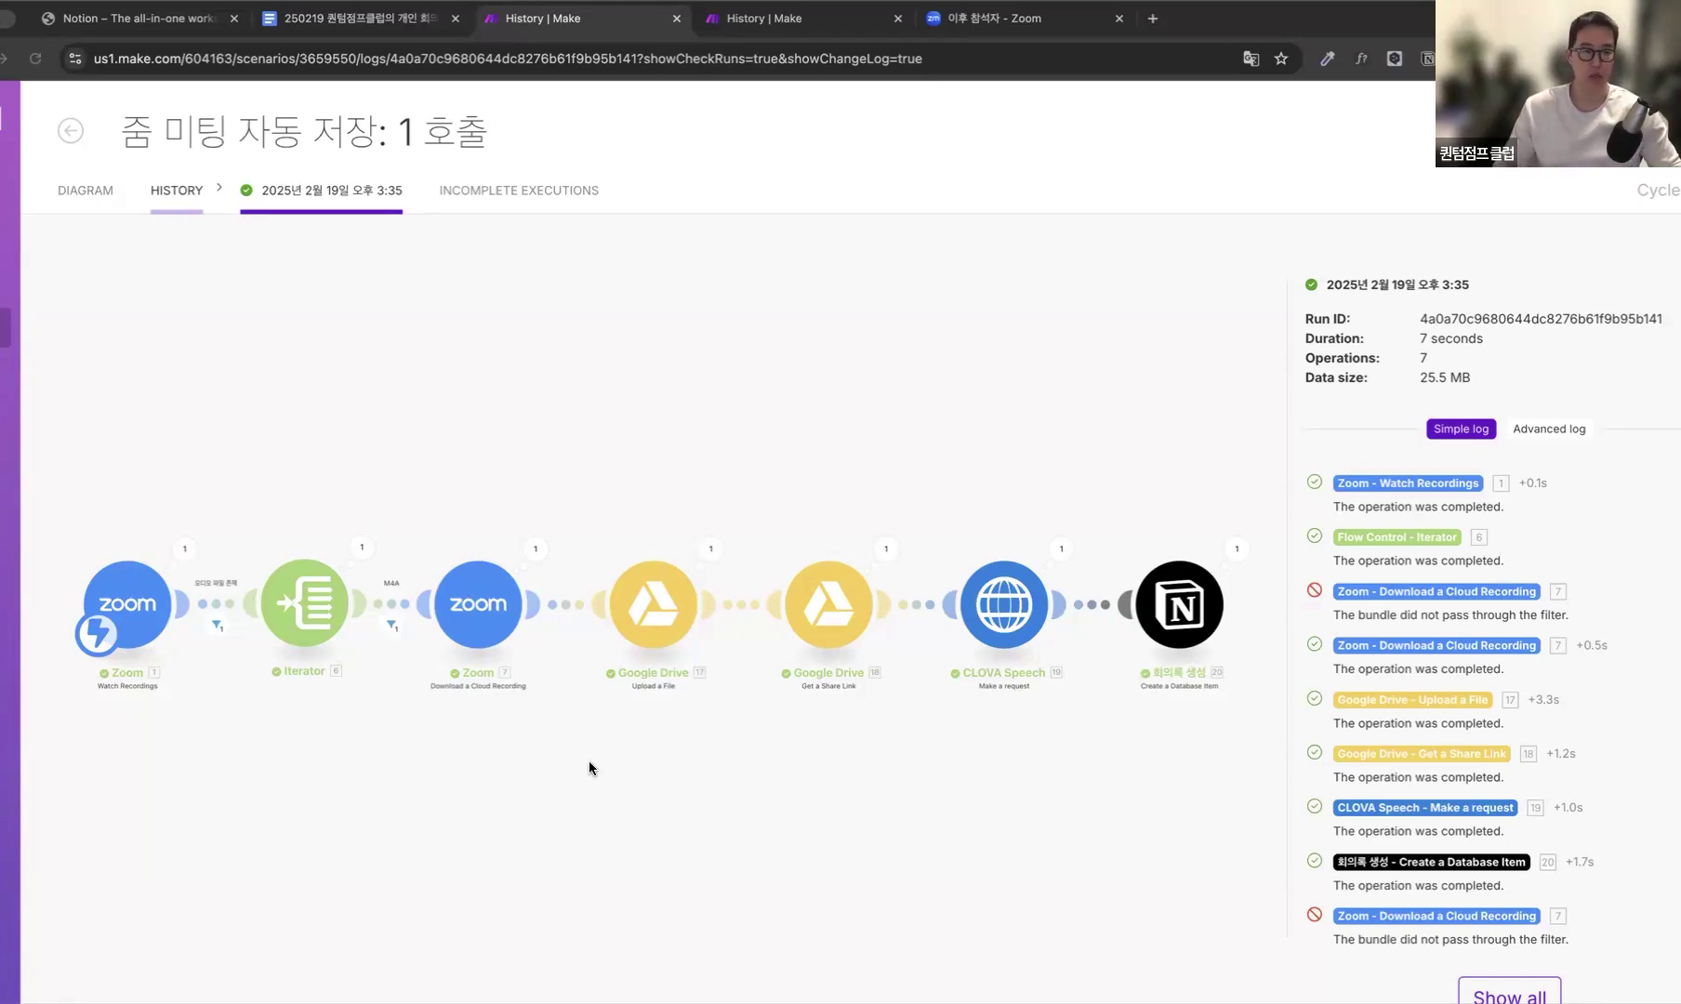
Open the 회의록 Notion database by pasting its notion.site address into the Zoom meeting tab.
scroll(394, 724, "up", 5)
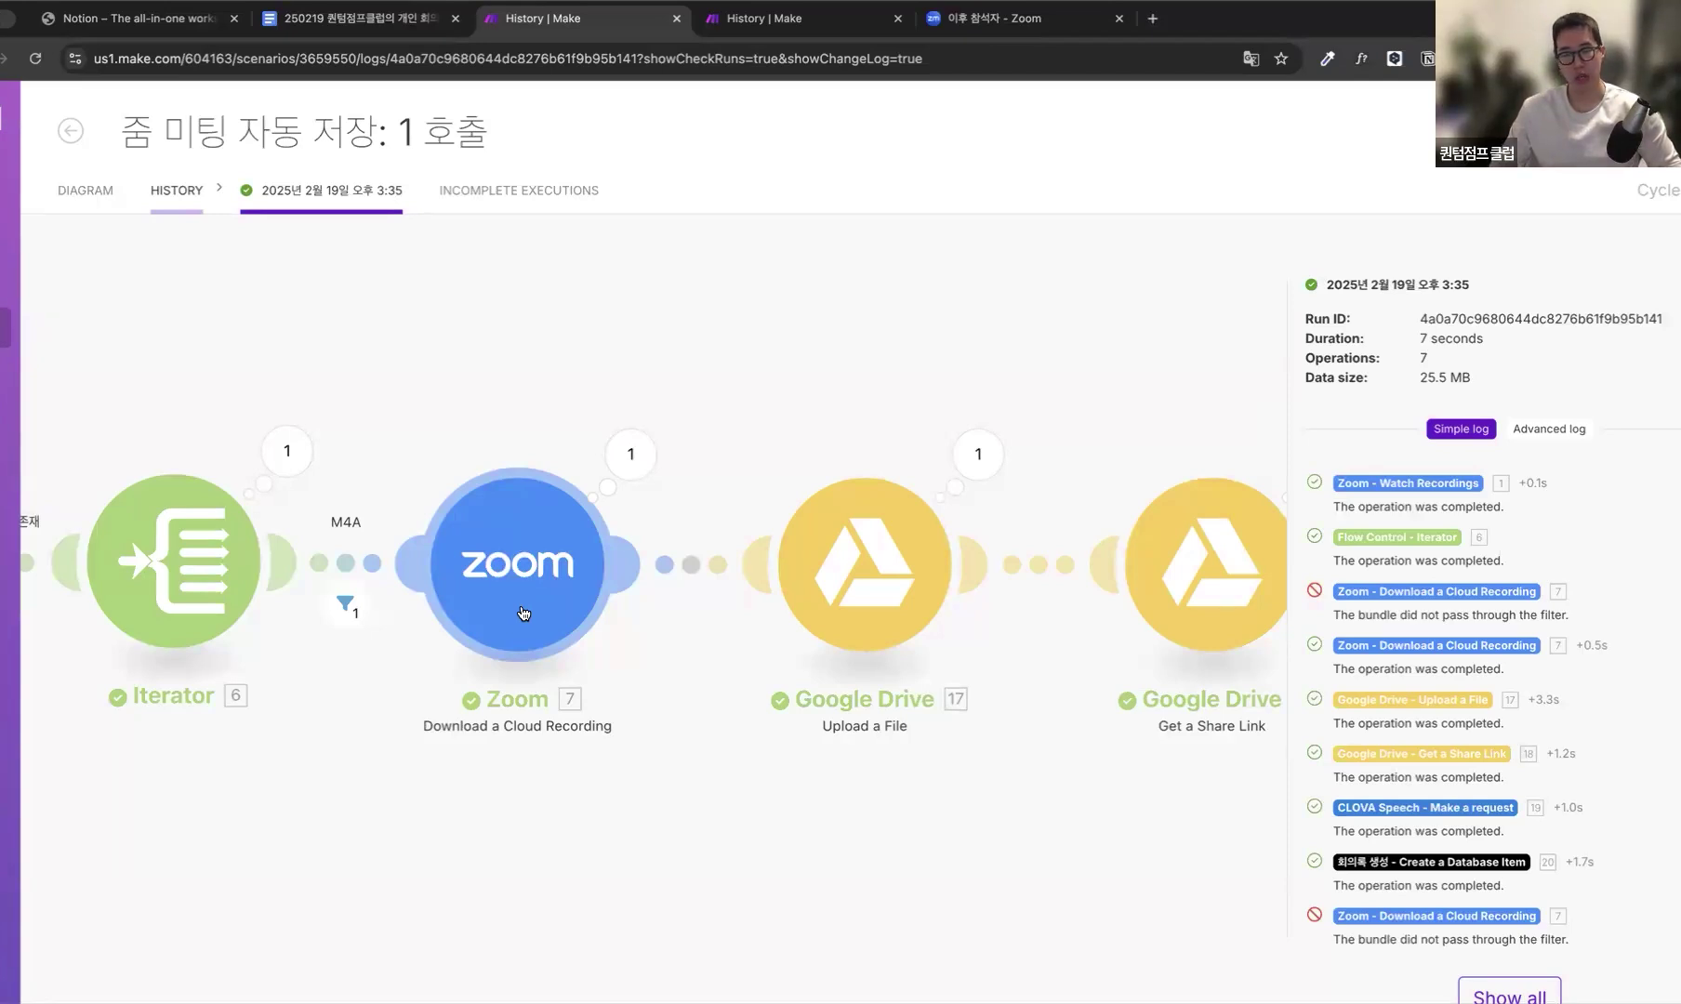
scroll(523, 614, "down", 4)
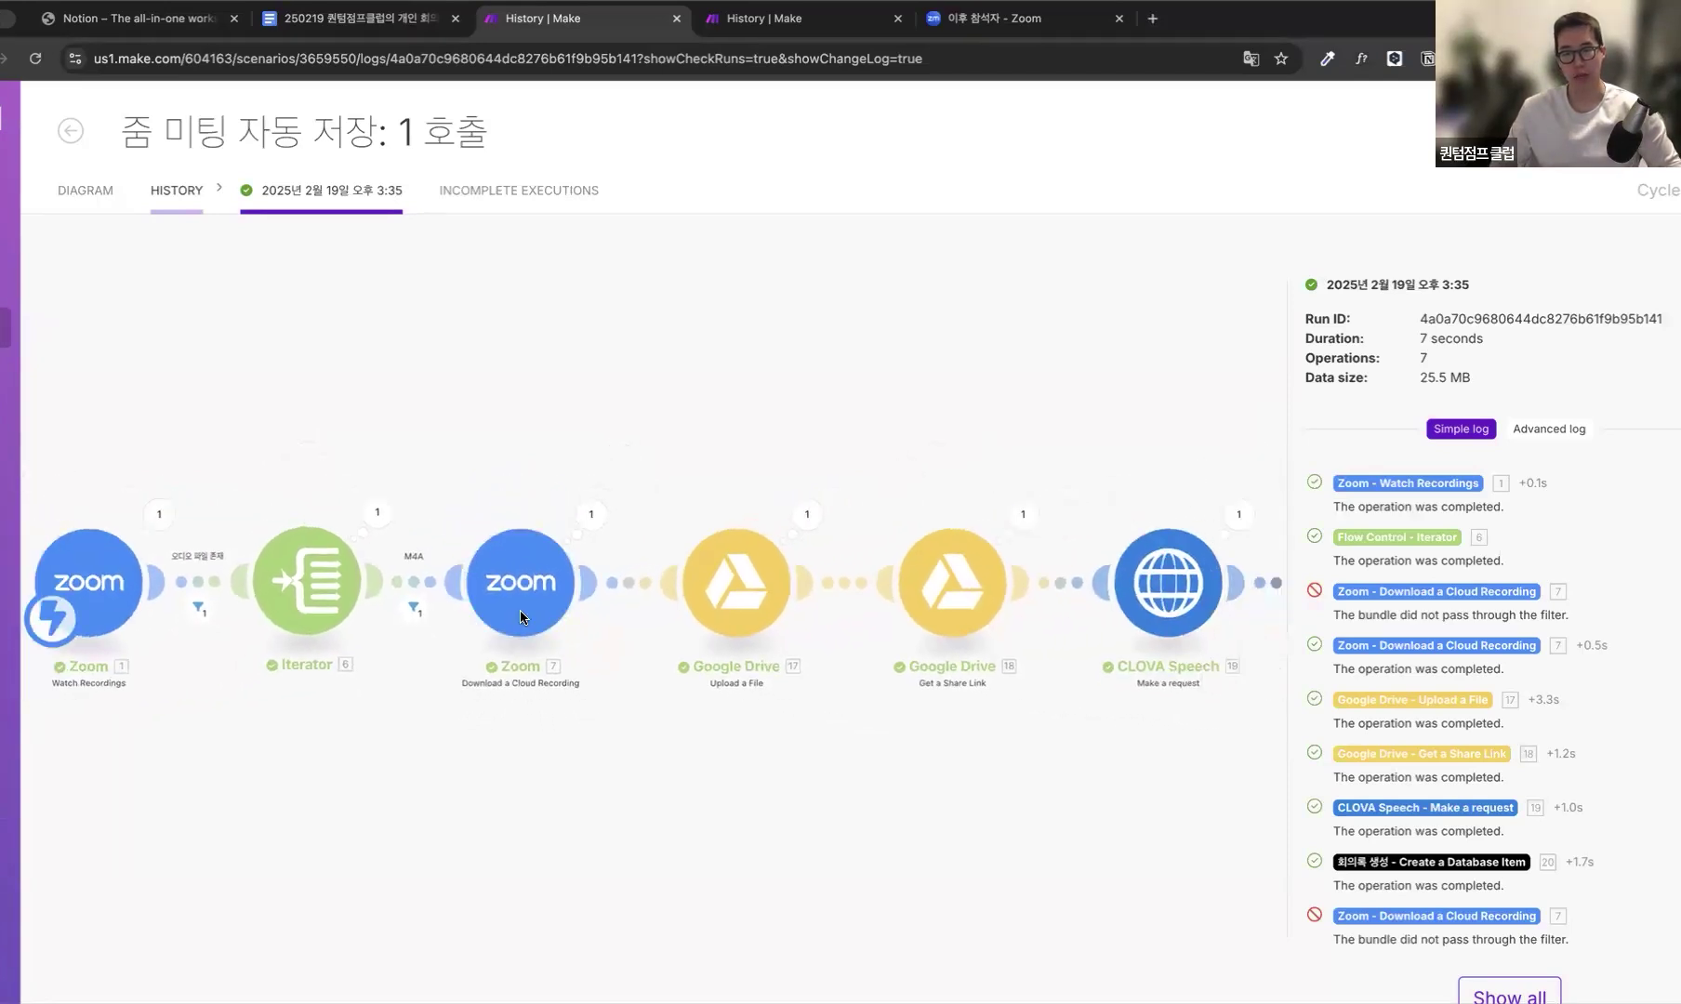
scroll(520, 609, "down", 3)
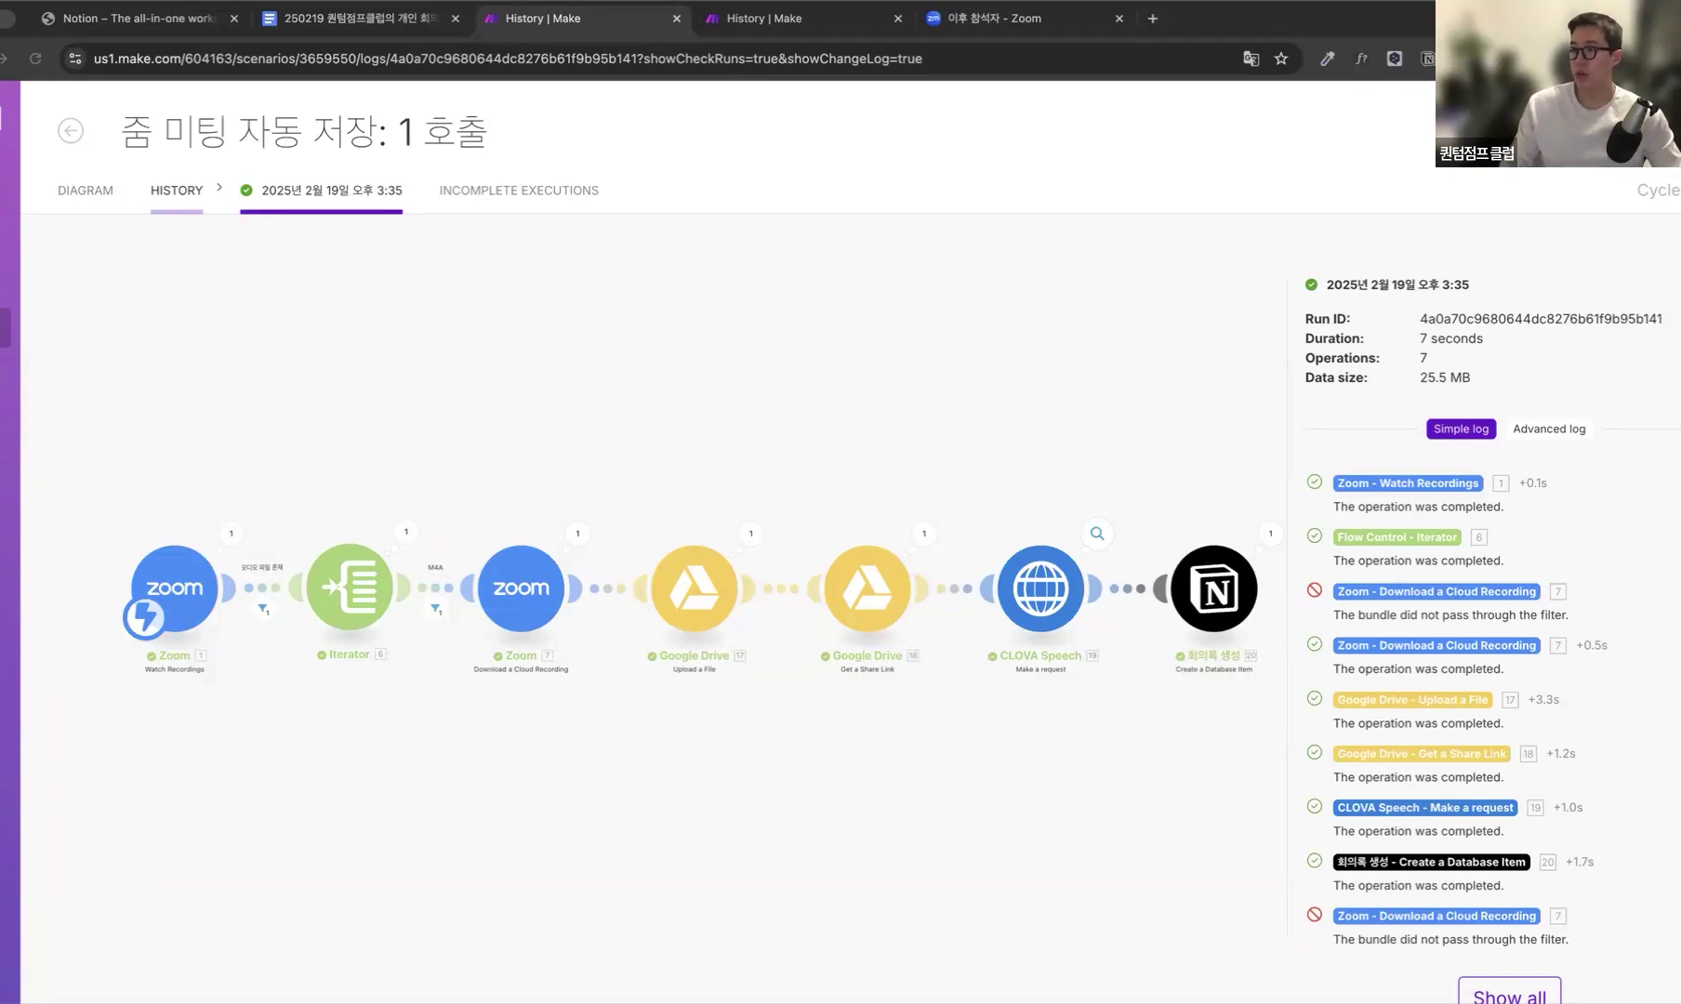
left_click(995, 18)
left_click(1008, 59)
key("super+v")
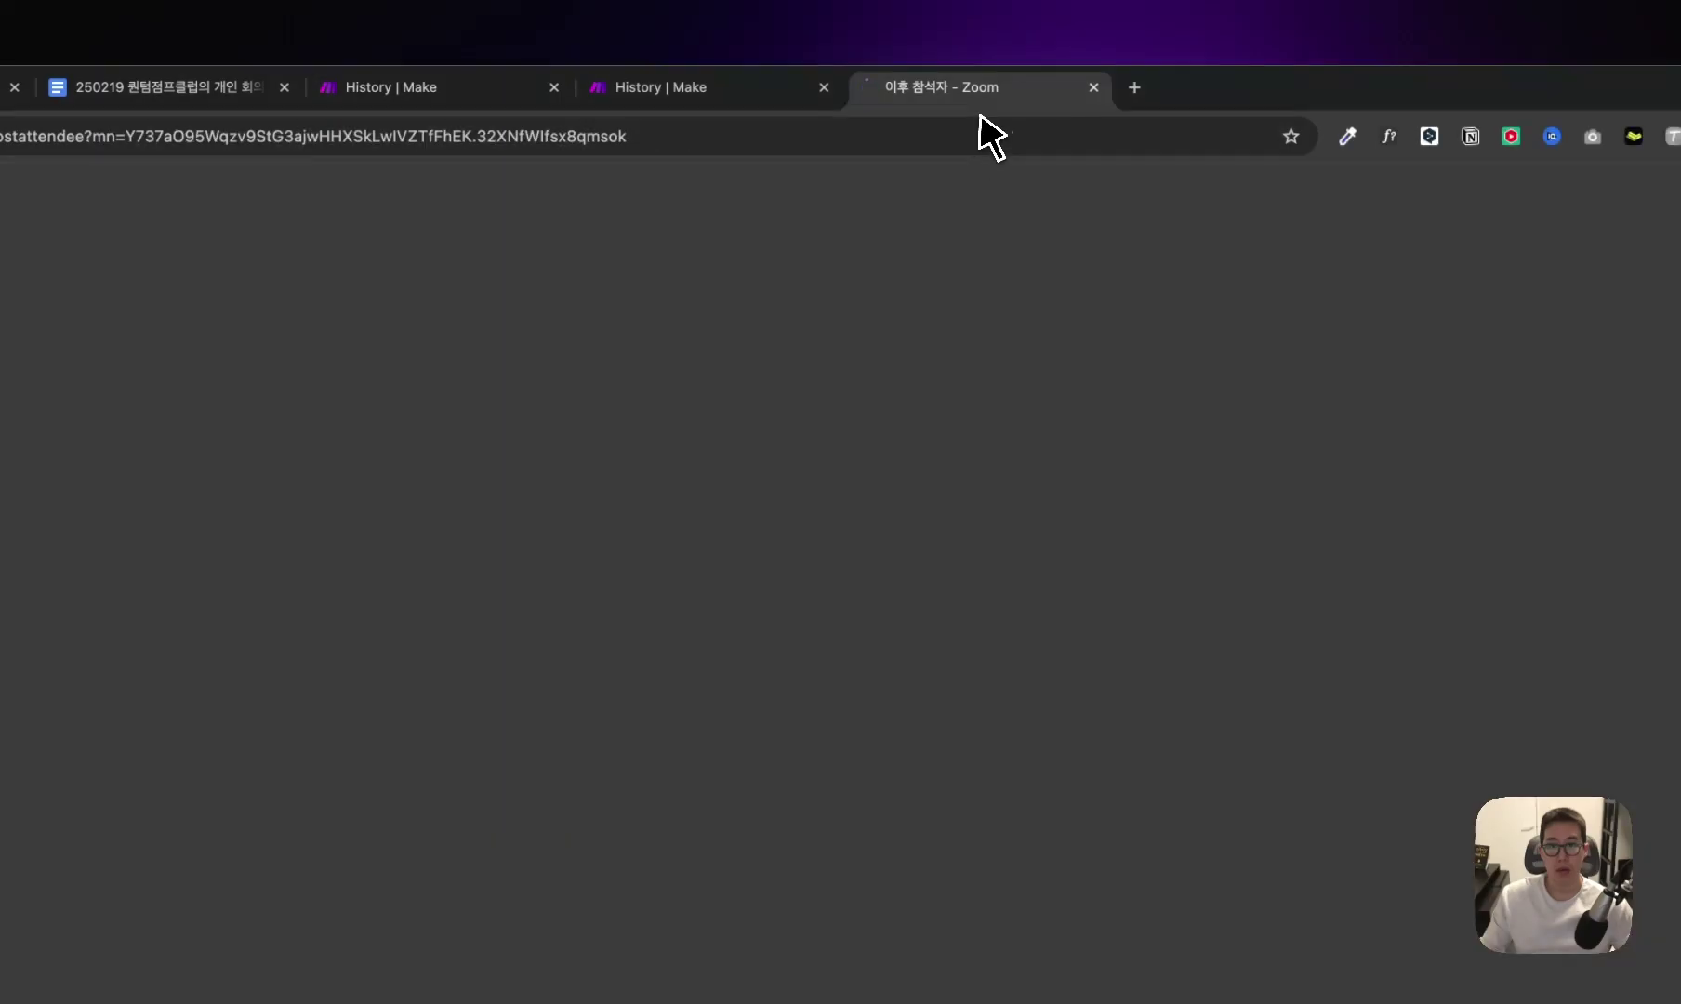
key("Return")
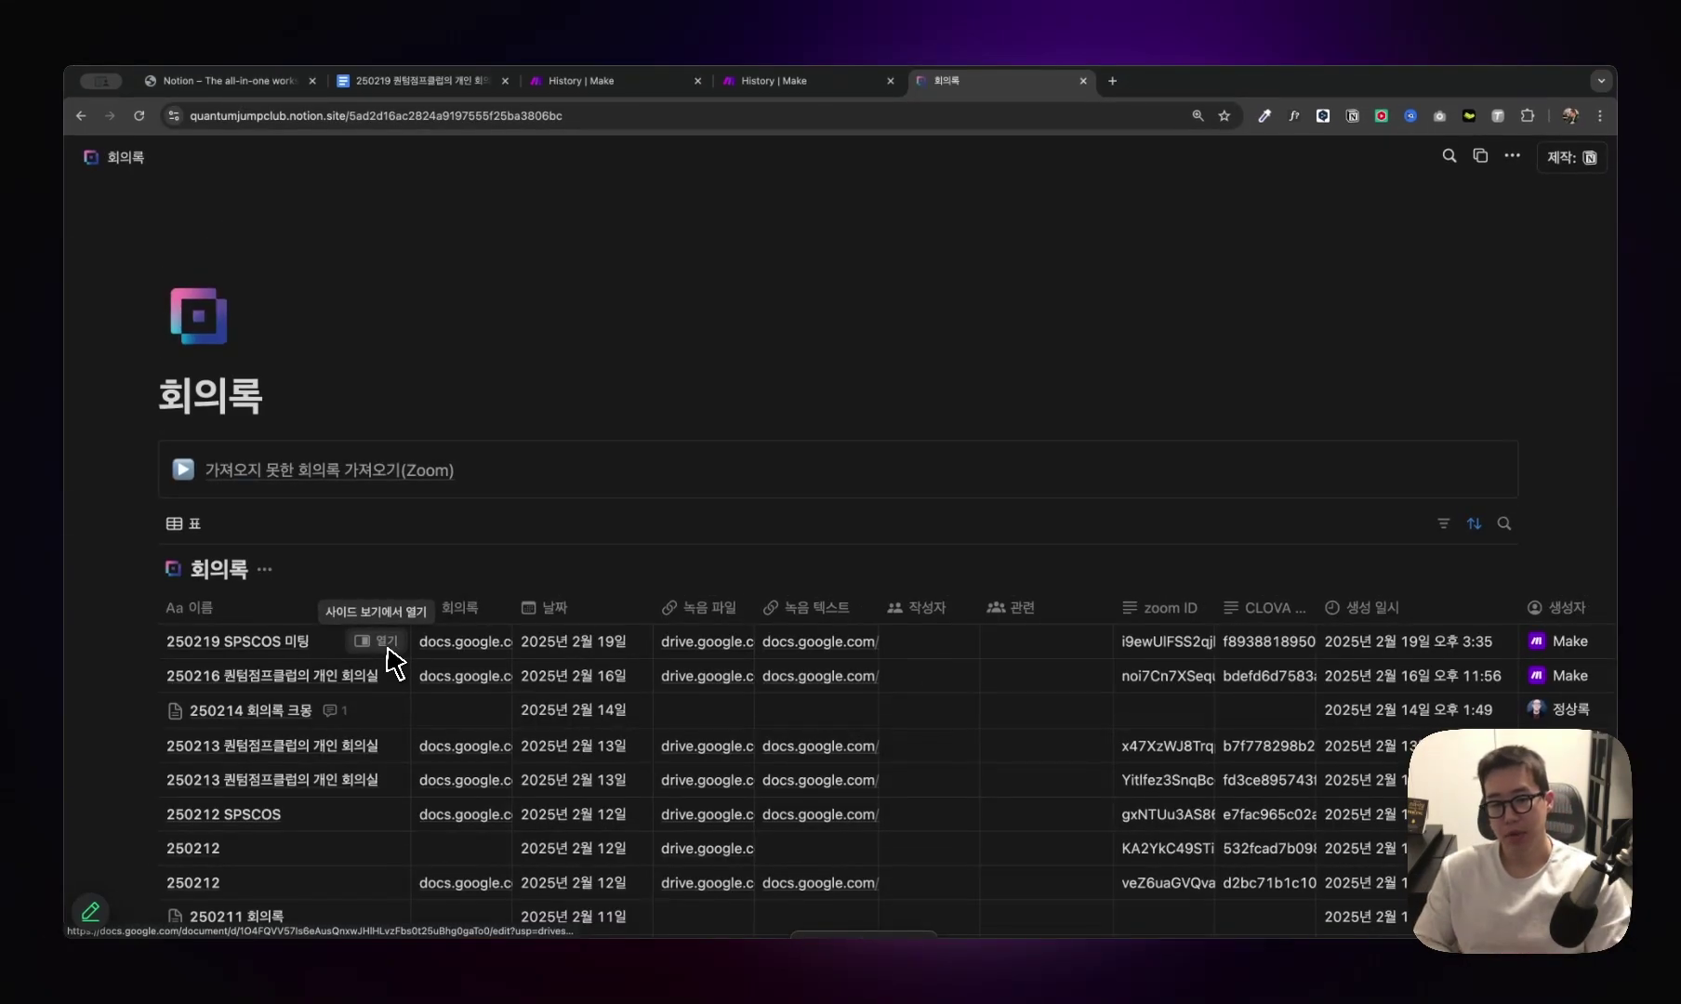
Open the 250219 minutes Google Doc linked in the first Notion row and scroll through it.
left_click(475, 649)
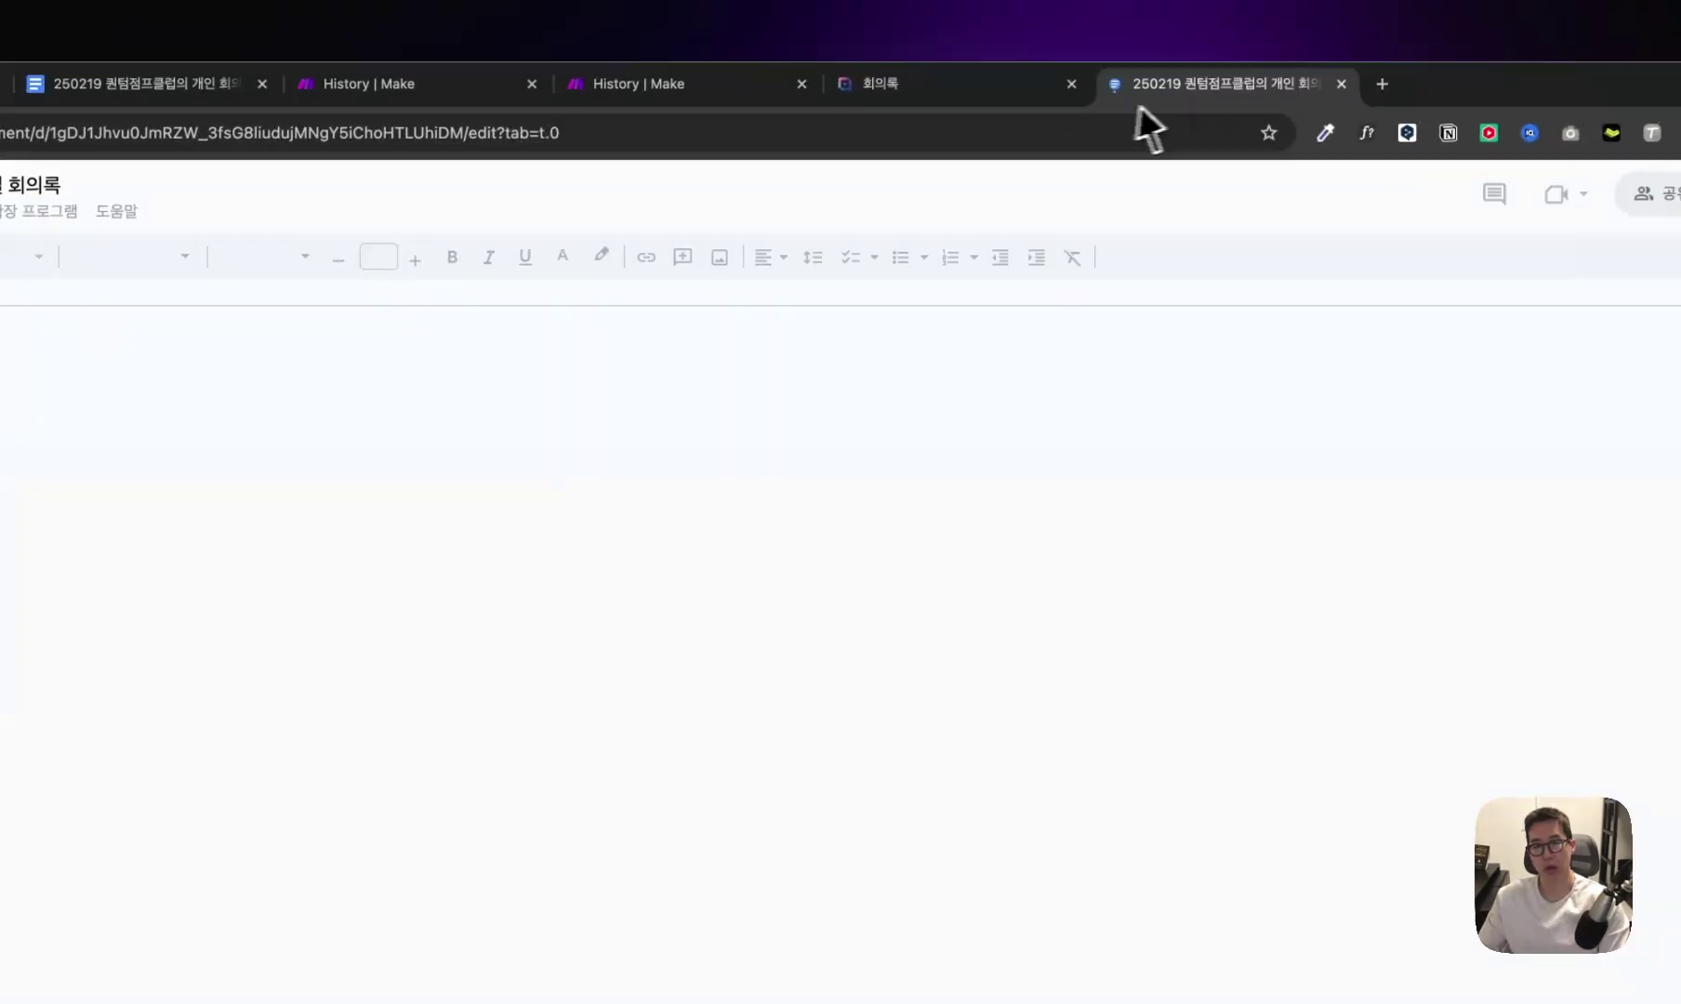
left_click_drag(1138, 107, 977, 93)
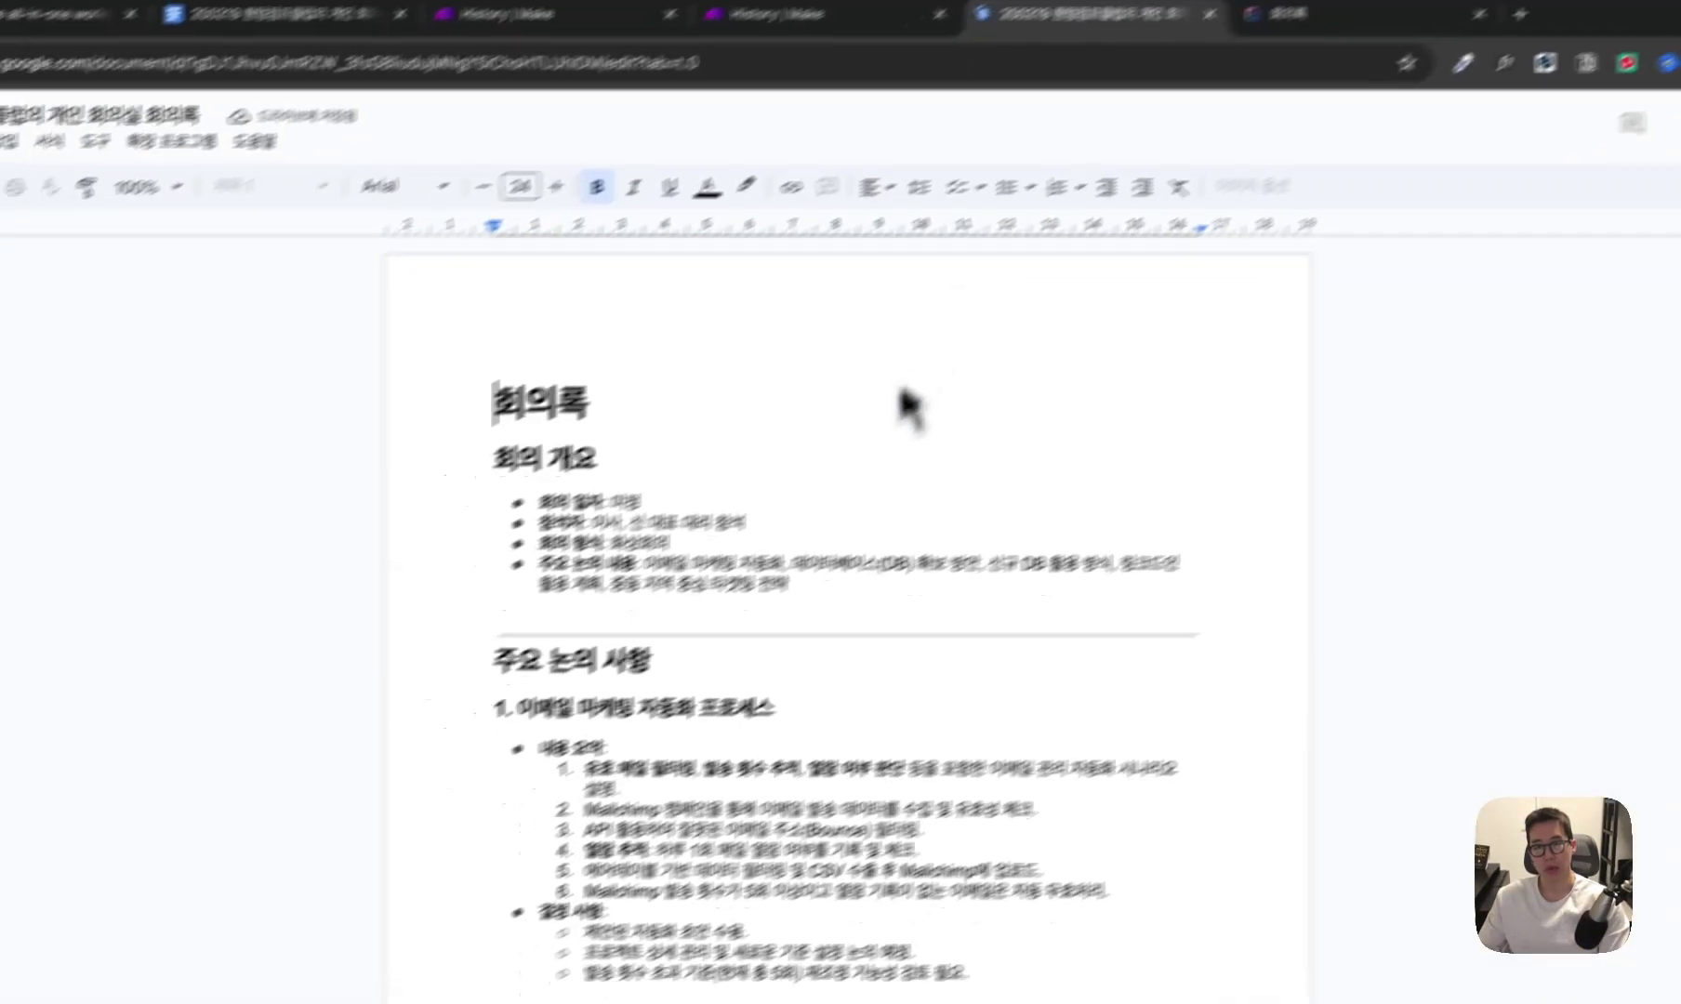
left_click(485, 589)
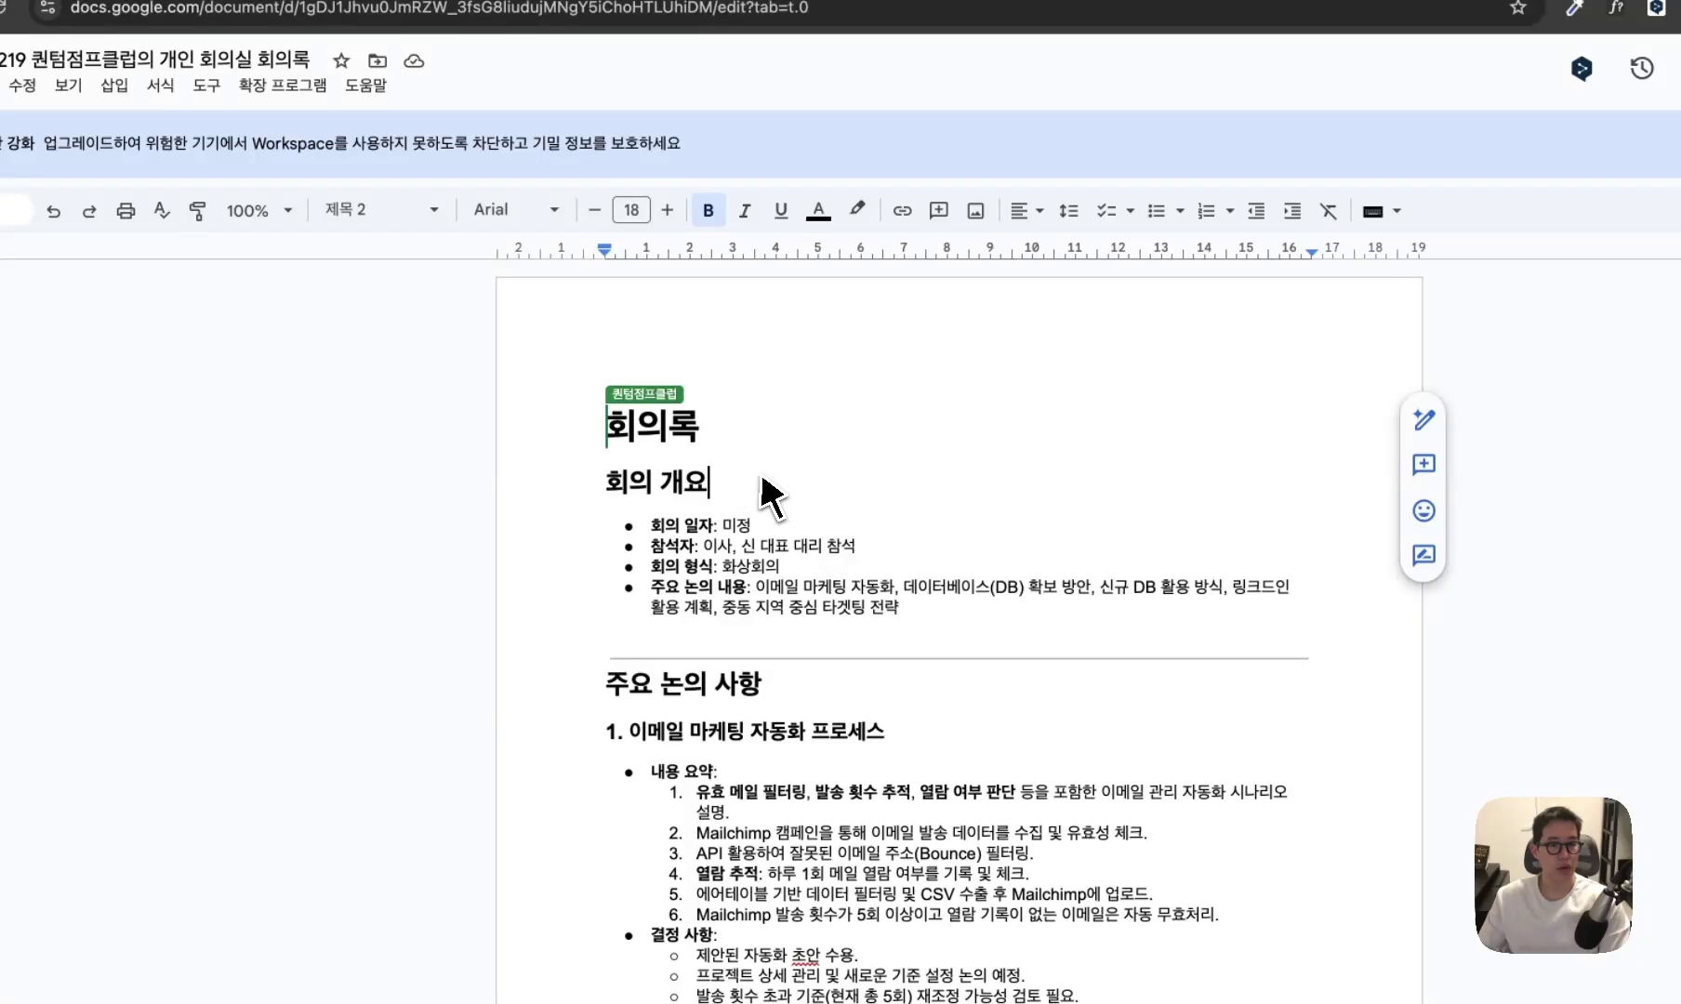
scroll(753, 506, "down", 1)
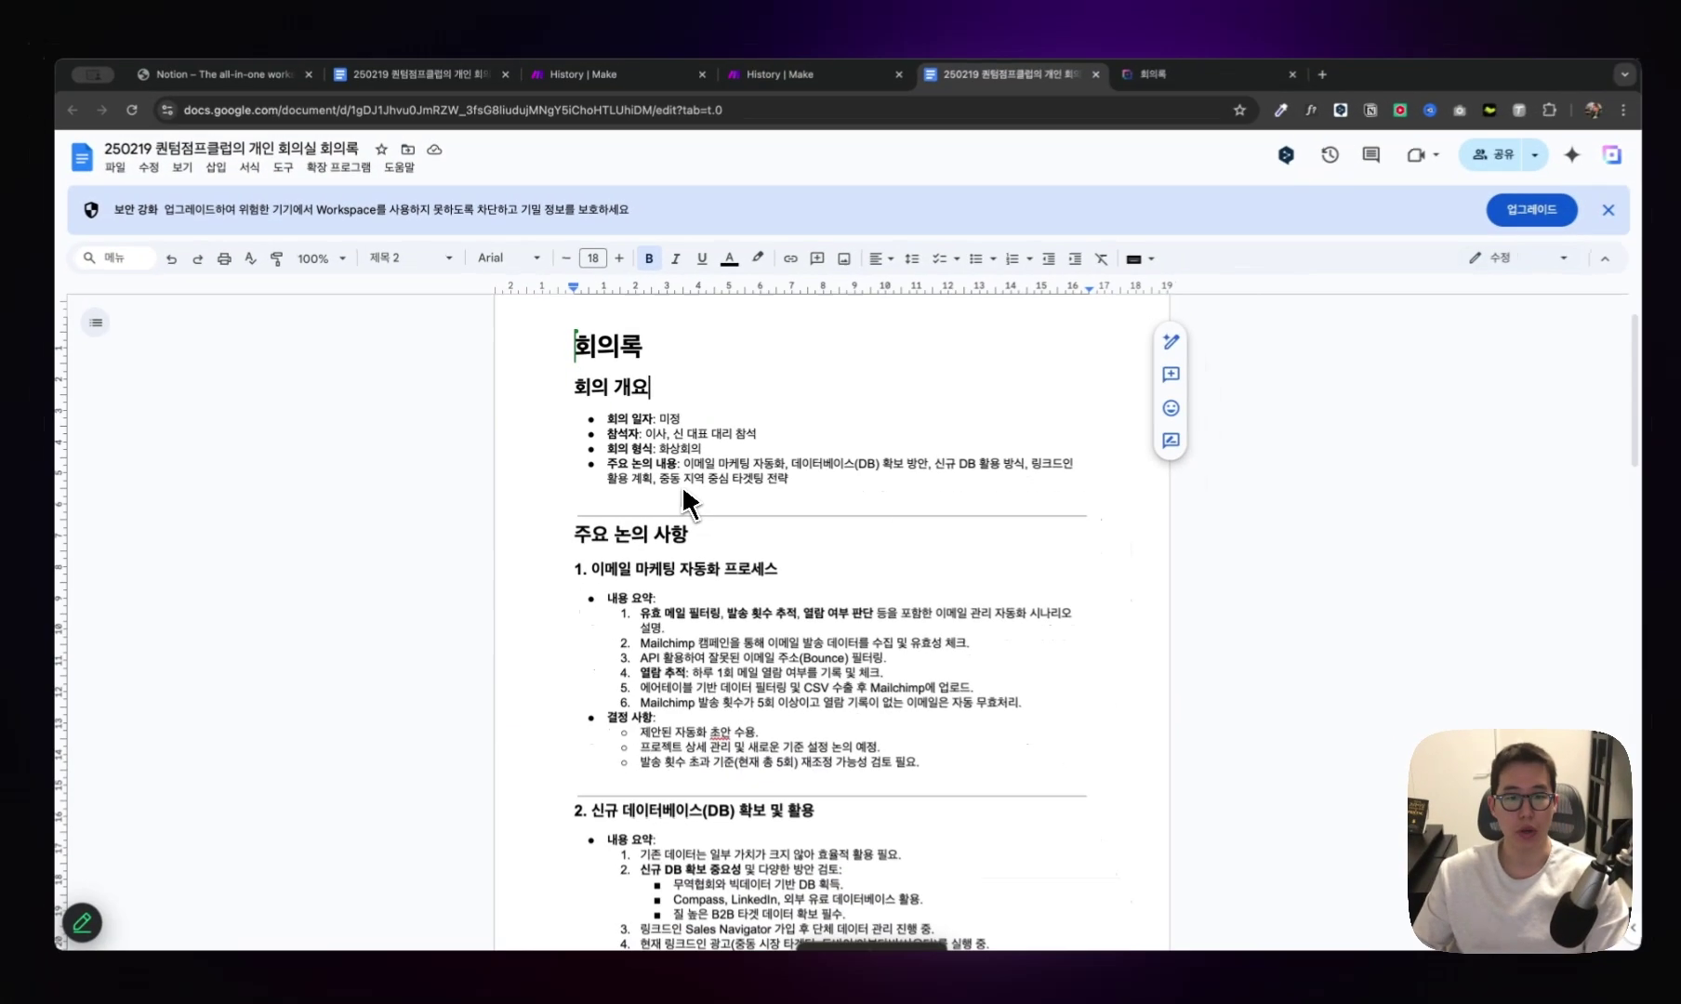
scroll(753, 521, "down", 5)
scroll(678, 482, "down", 2)
scroll(678, 482, "up", 4)
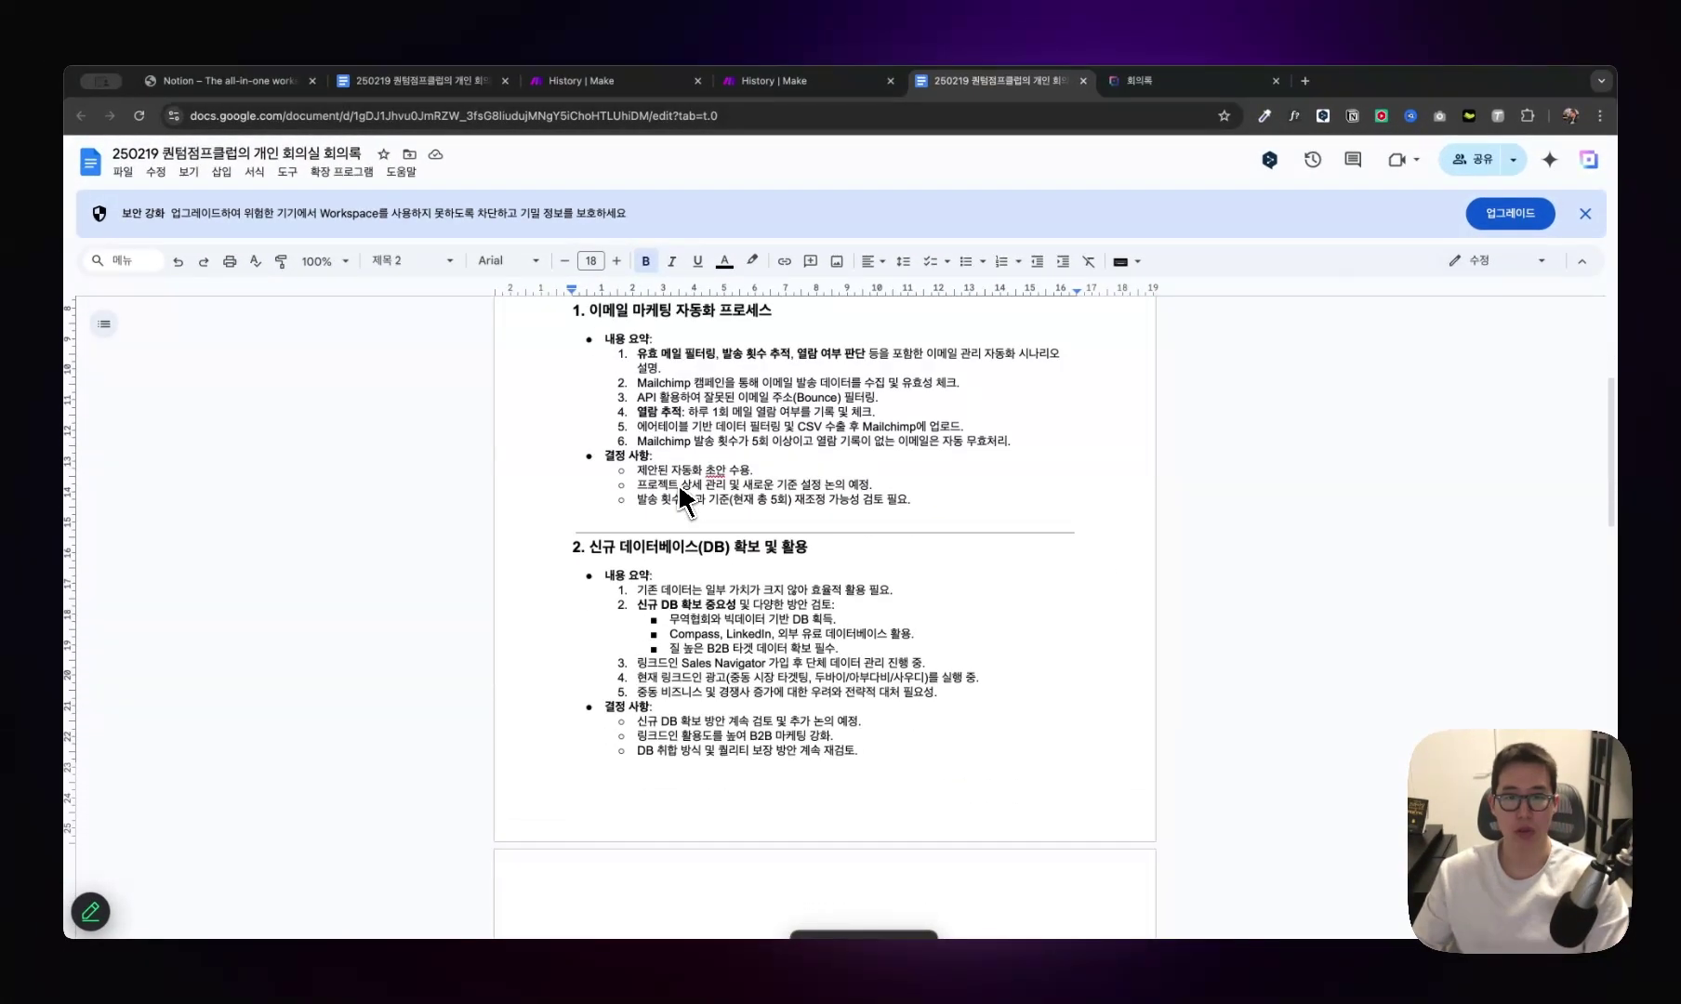
scroll(682, 492, "down", 5)
scroll(680, 489, "down", 10)
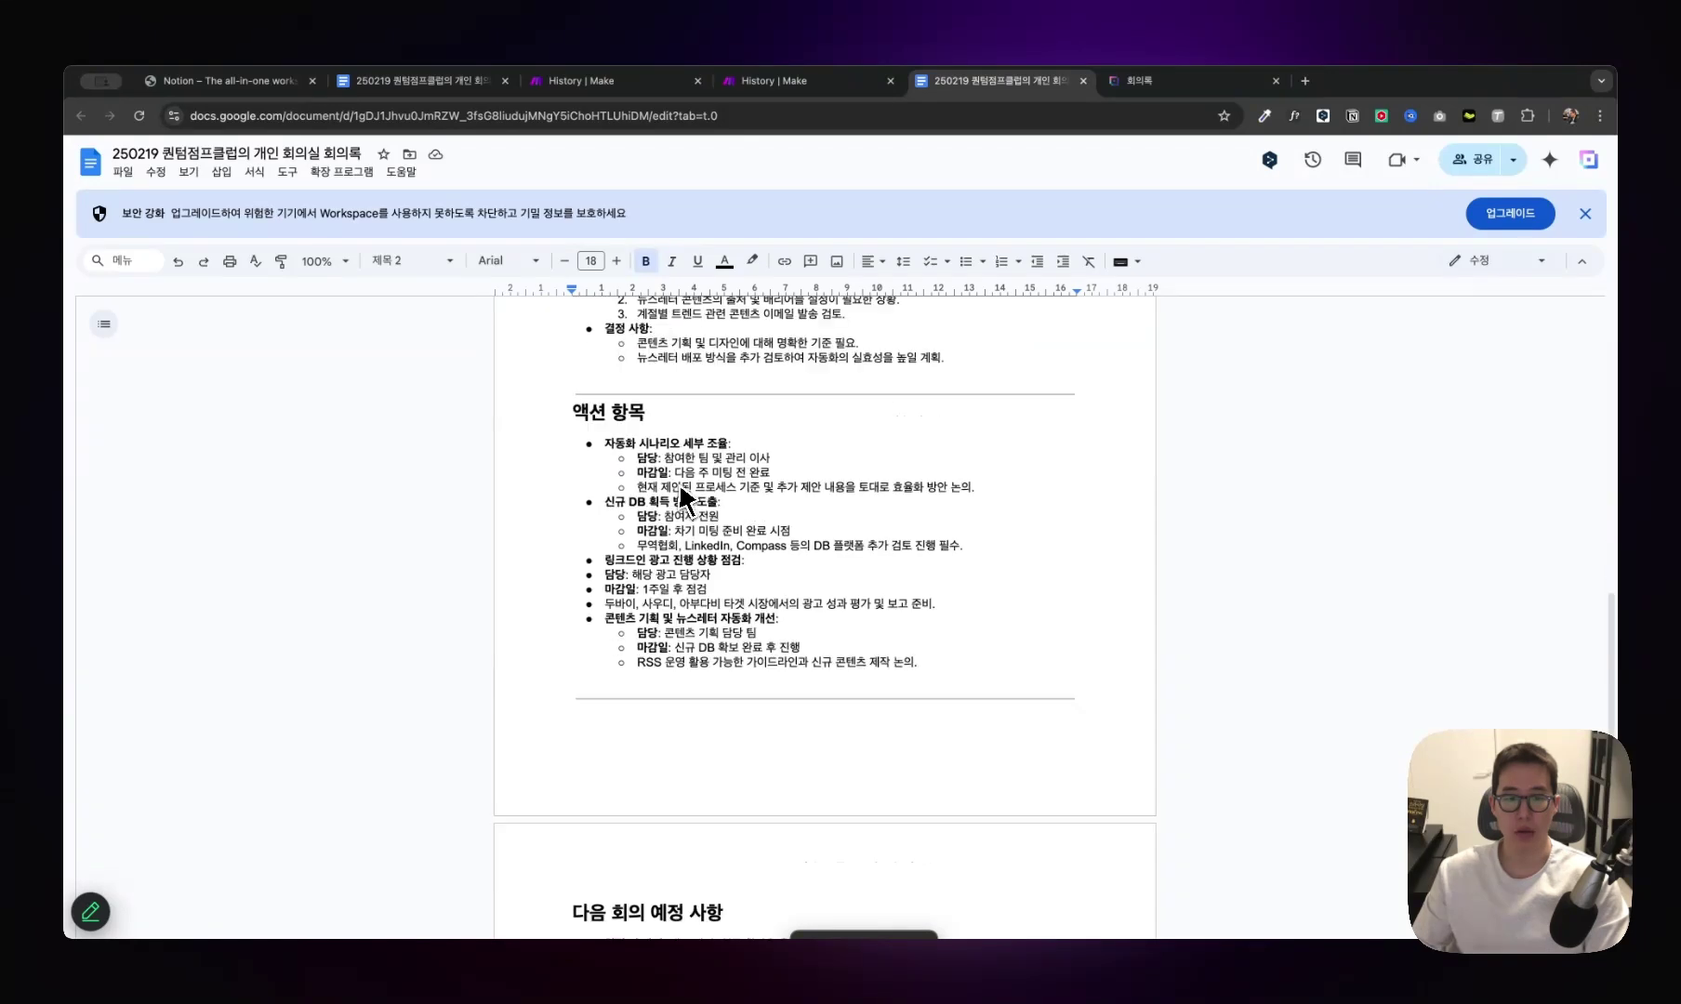
scroll(679, 488, "up", 8)
scroll(682, 485, "down", 5)
scroll(681, 481, "up", 1)
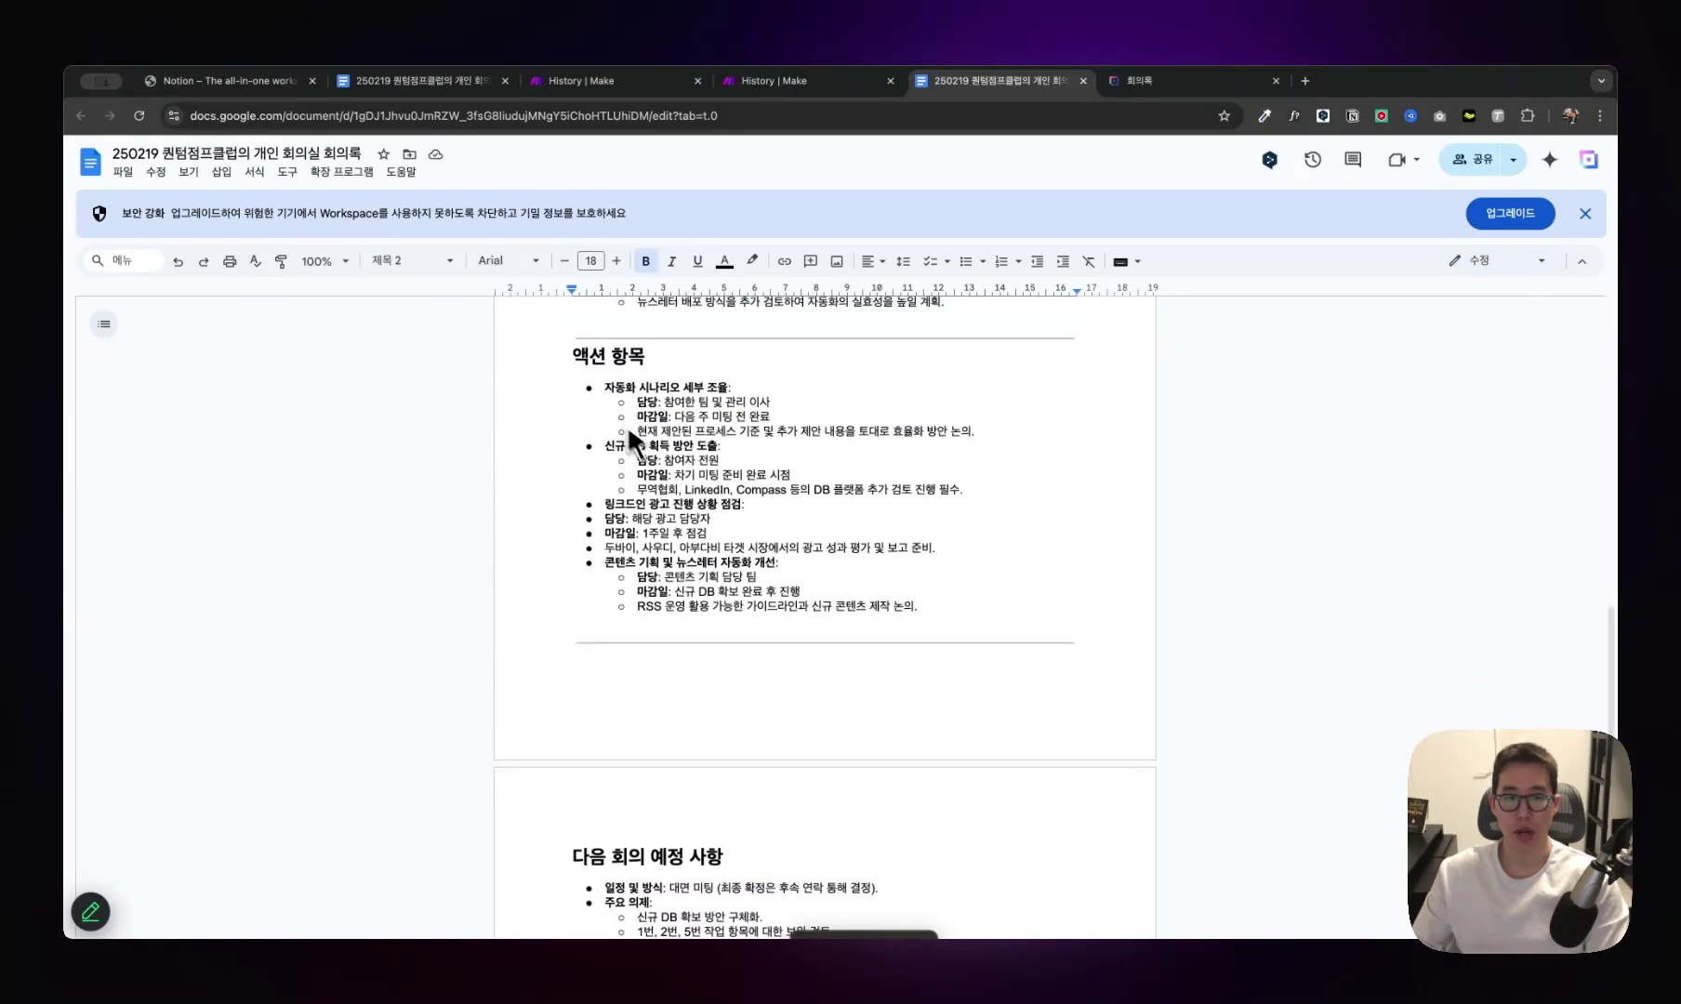
Review the 액션 항목 heading and agenda lines in the generated minutes.
triple_click(681, 372)
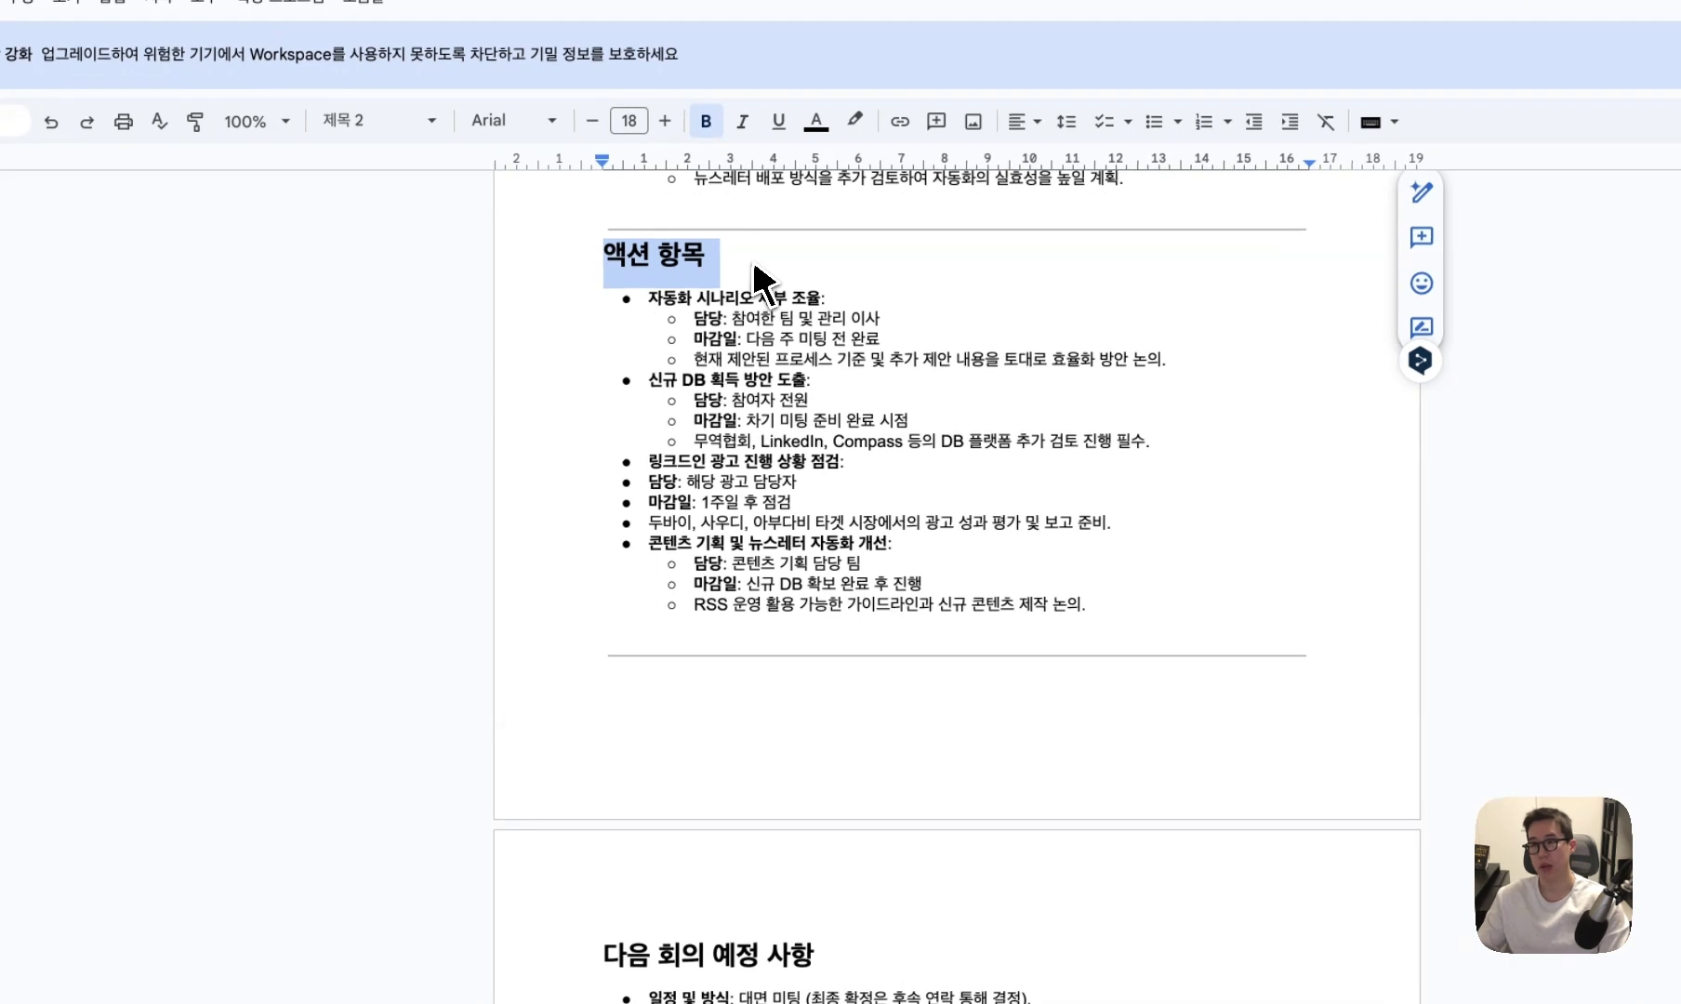
left_click(761, 279)
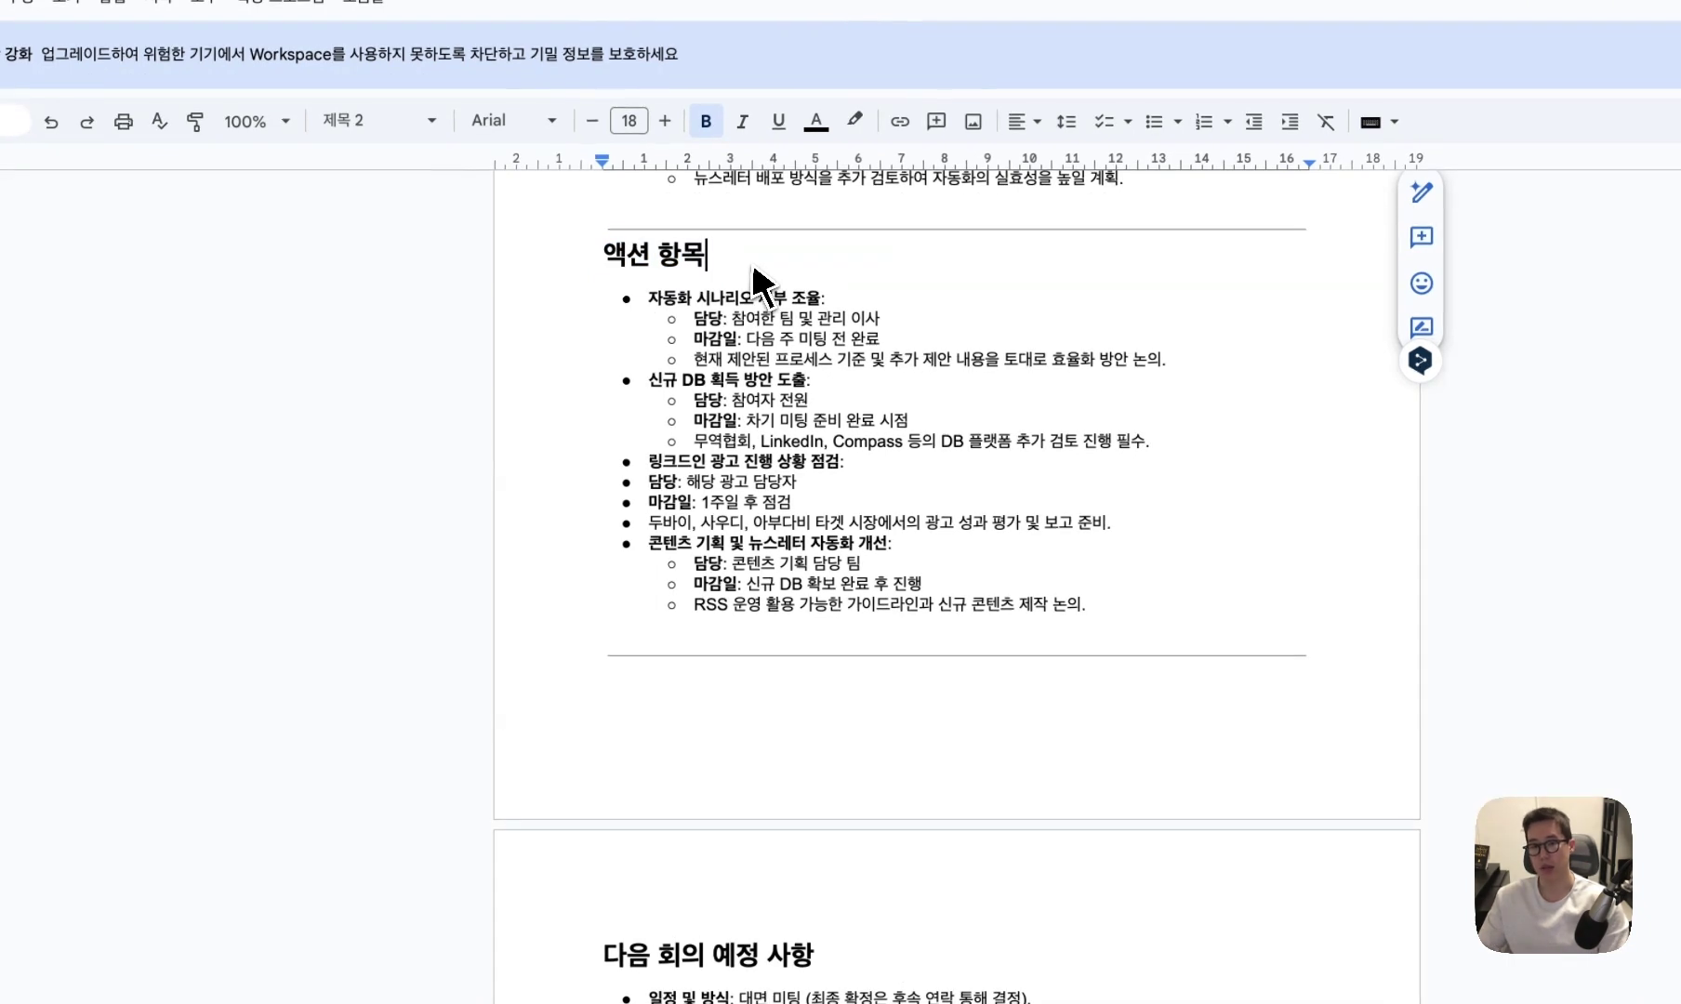
scroll(770, 279, "down", 5)
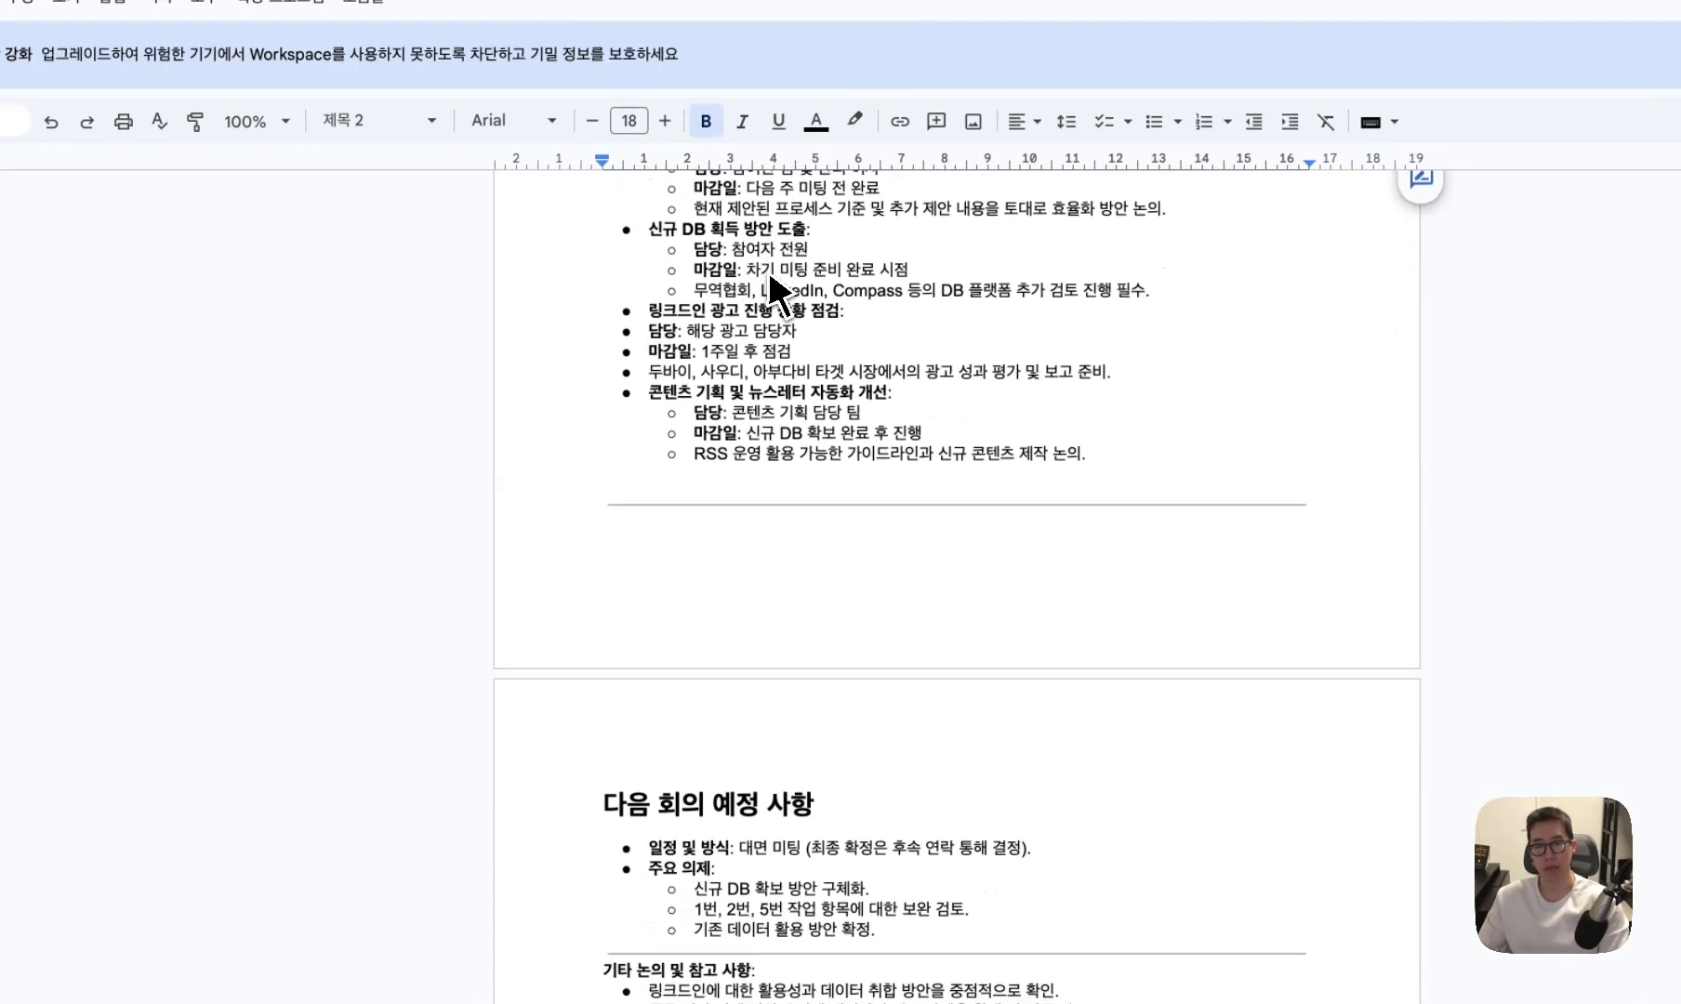
left_click_drag(821, 712, 621, 607)
left_click(735, 625)
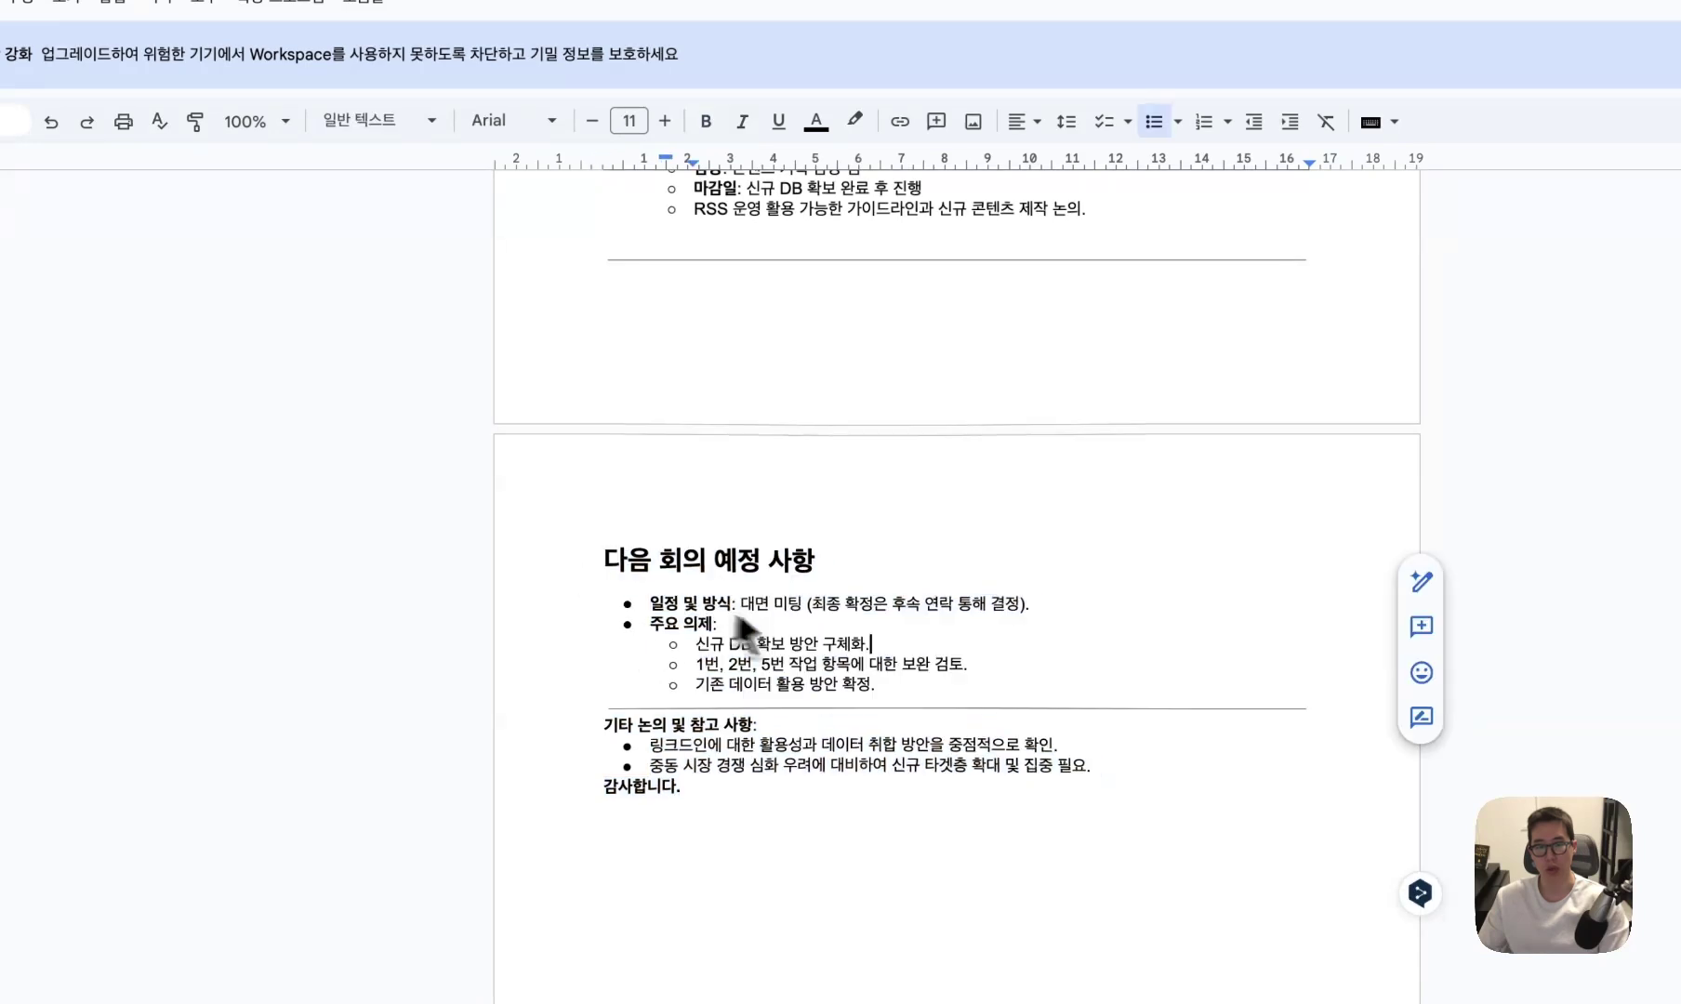
scroll(871, 668, "up", 5)
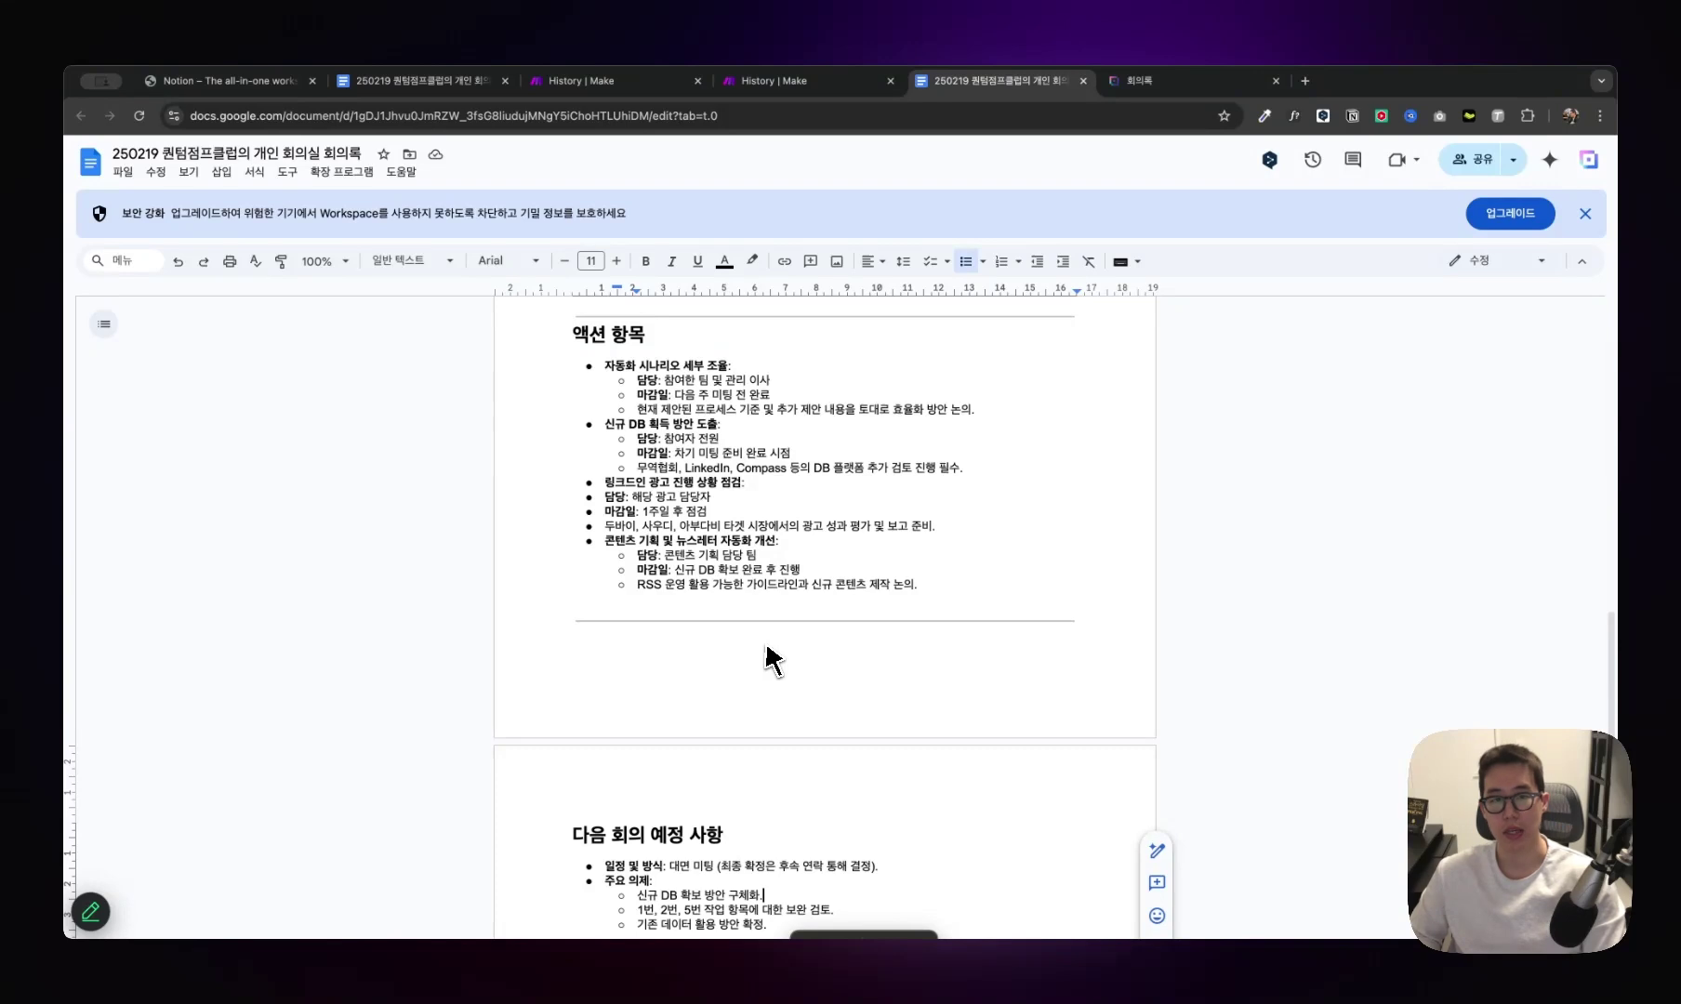
scroll(785, 656, "up", 15)
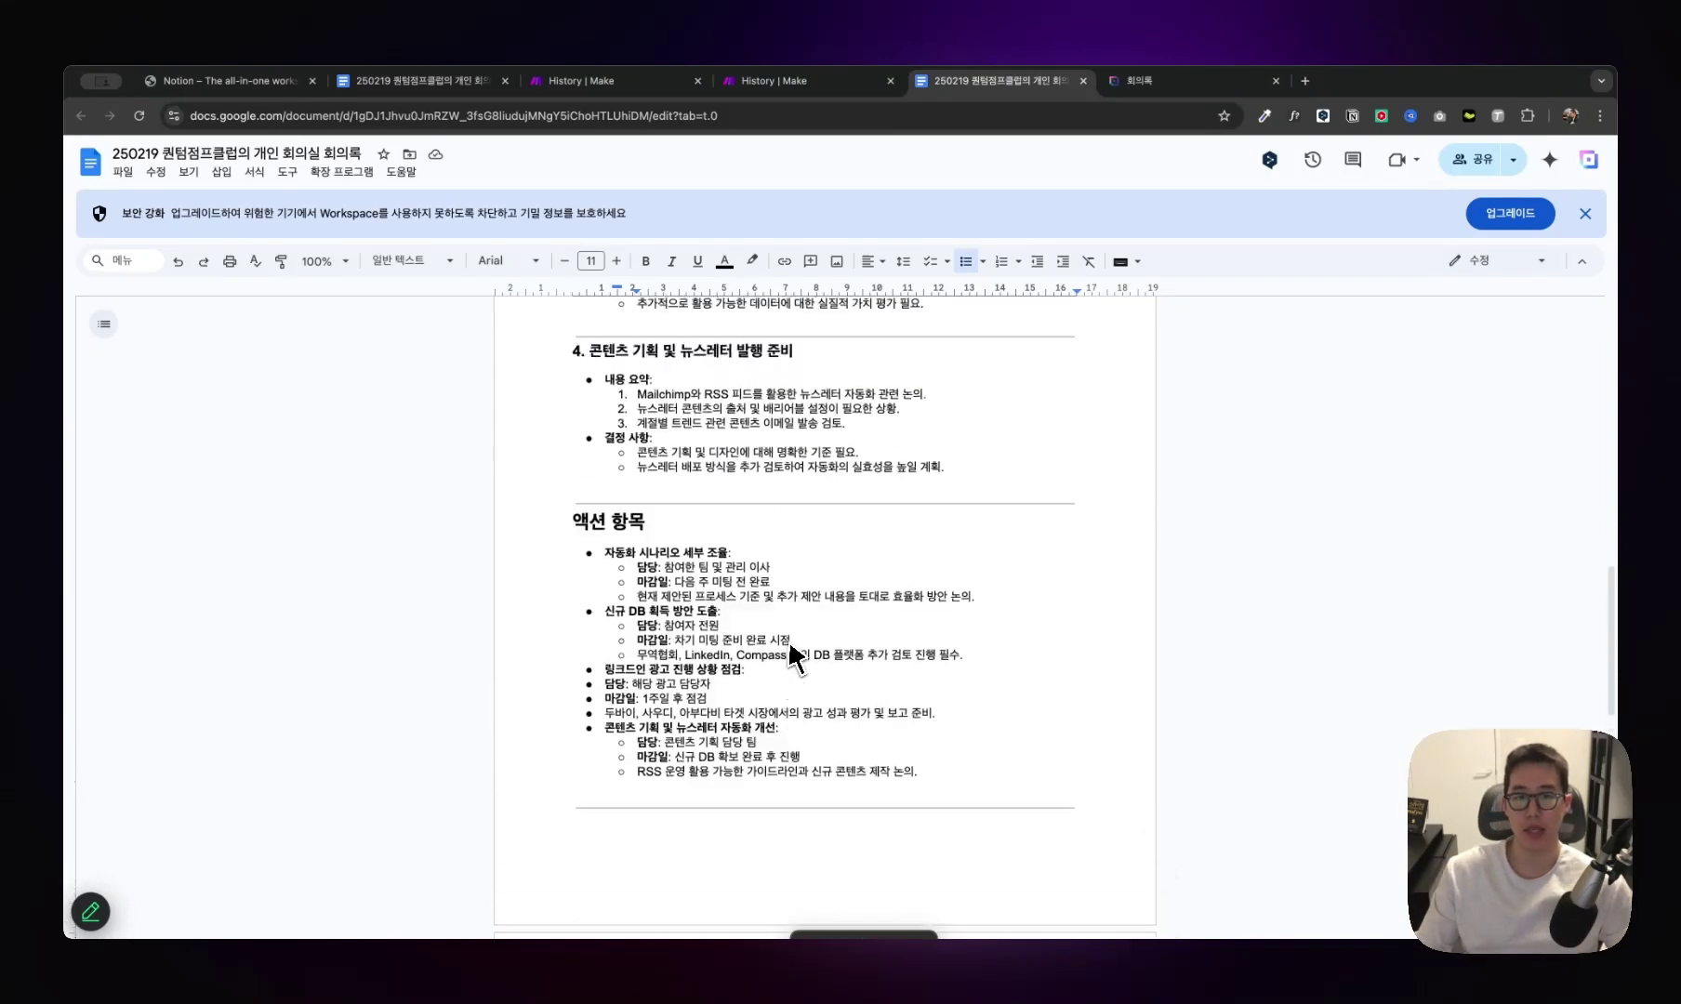
scroll(795, 653, "down", 15)
scroll(795, 654, "down", 4)
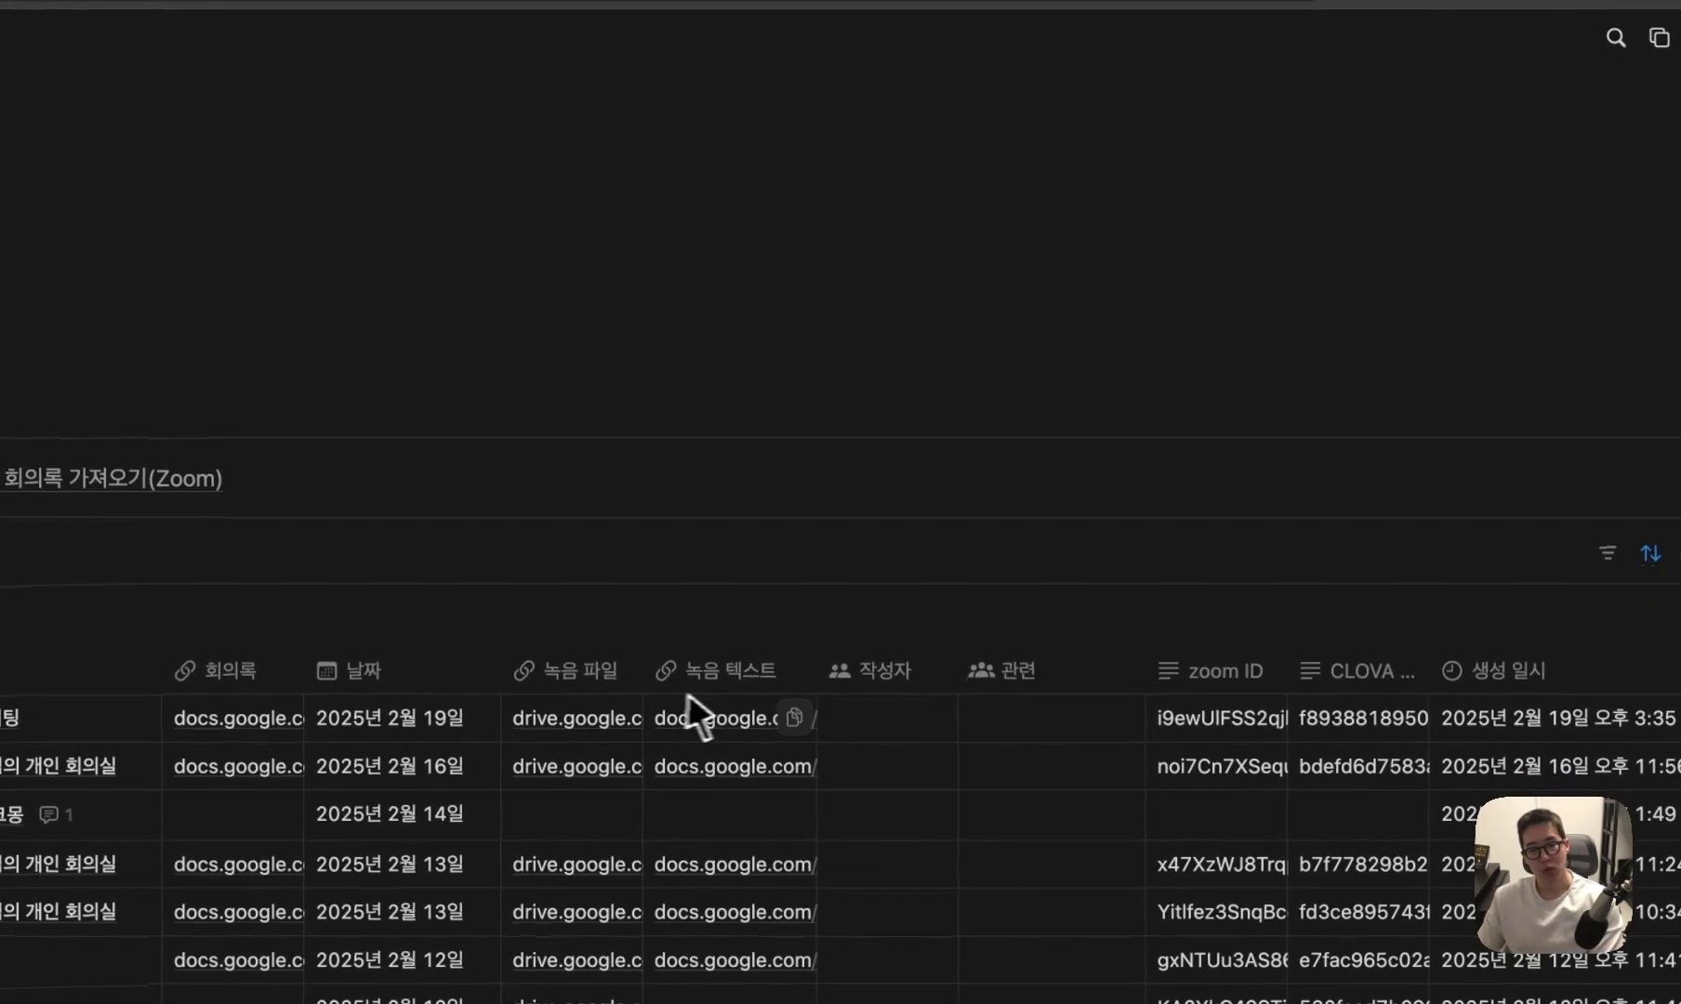
Check the first entry's 녹음 텍스트 transcript and 녹음 파일 recording, then return to Make's run history.
left_click(688, 716)
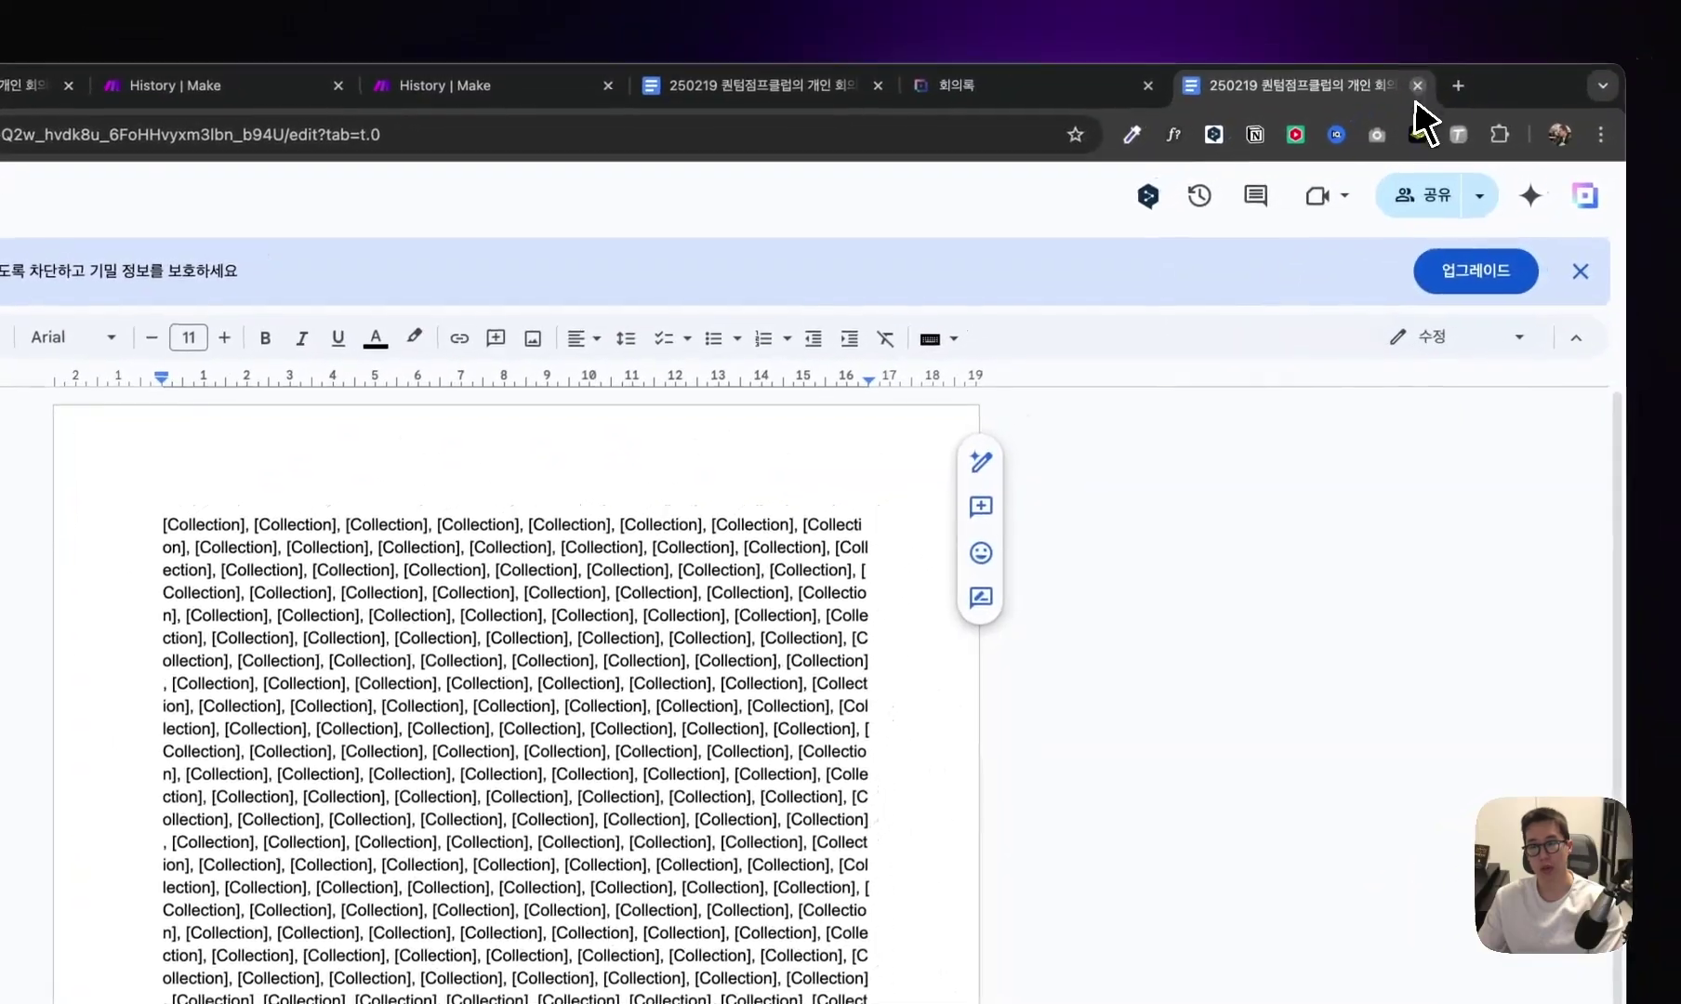
left_click(1419, 112)
left_click(707, 726)
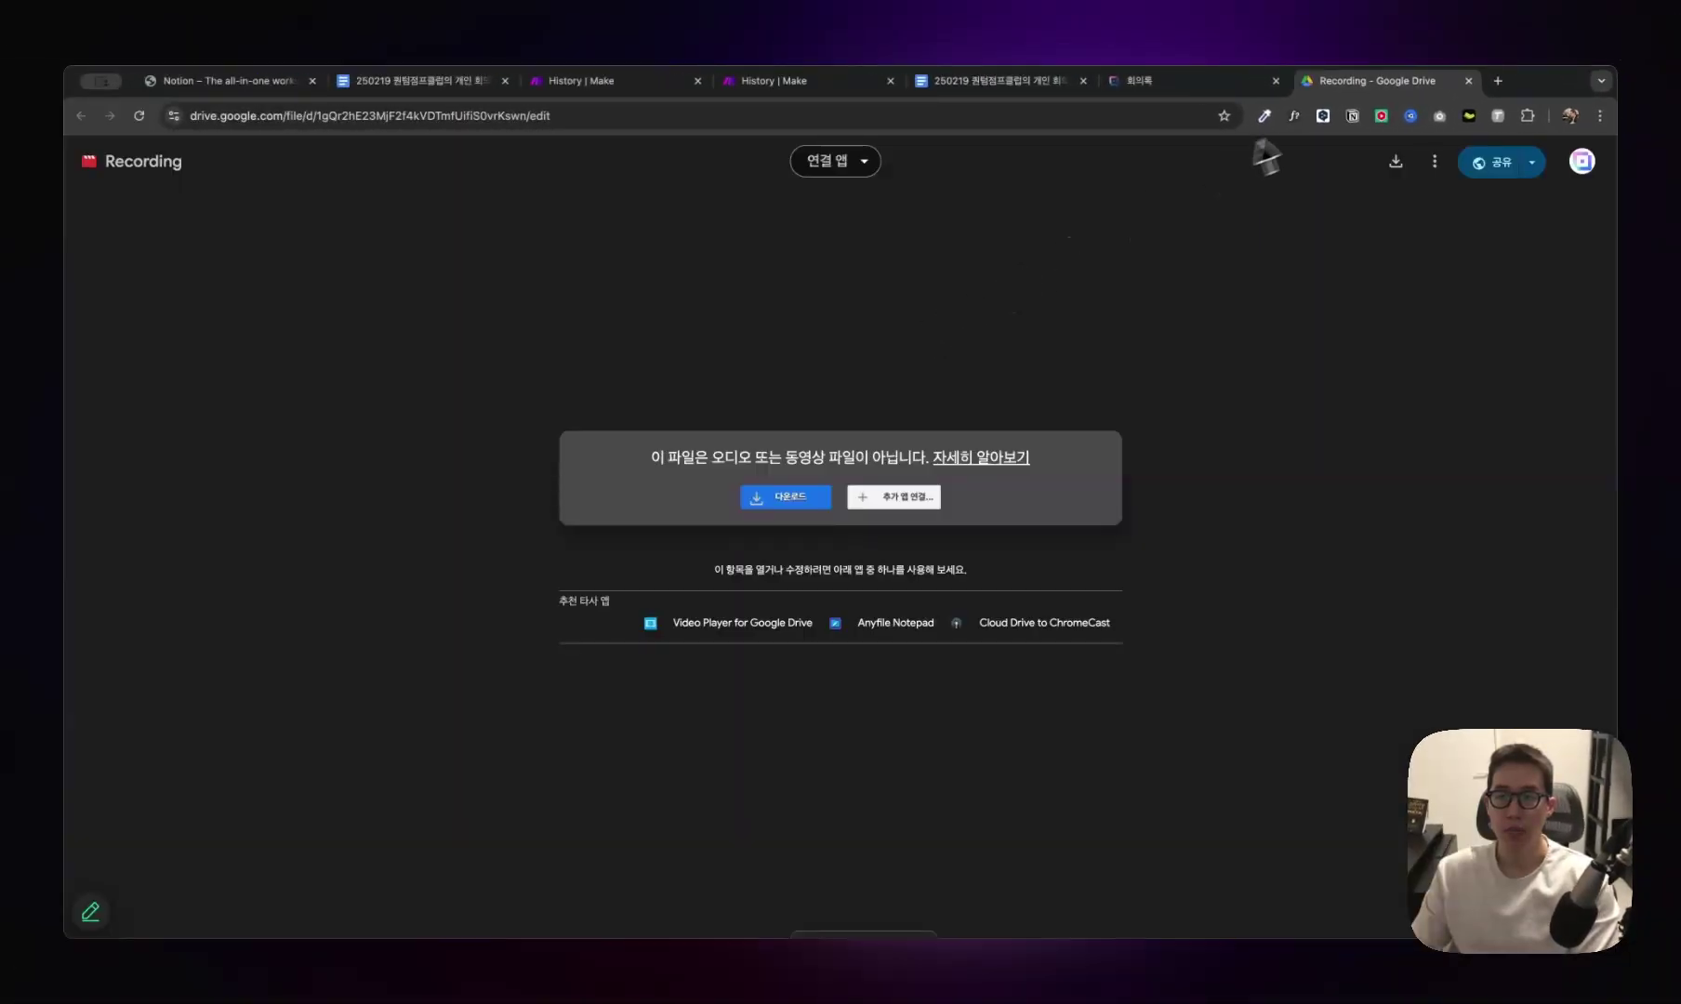
left_click(1468, 81)
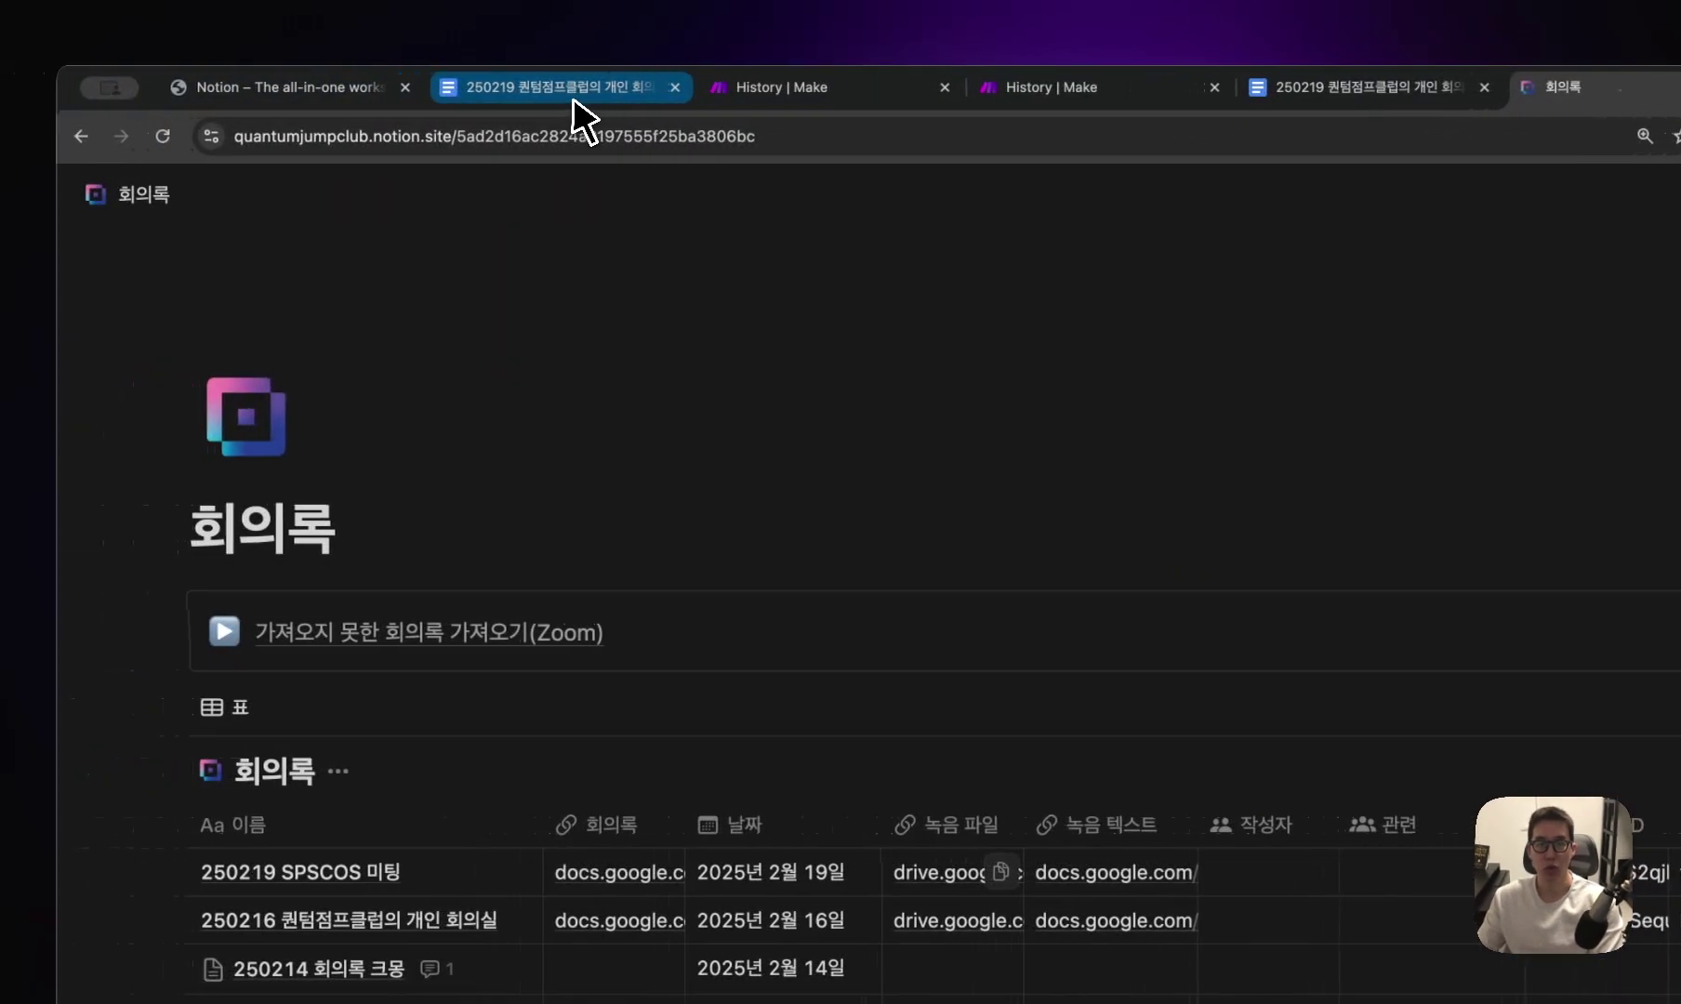
left_click(786, 91)
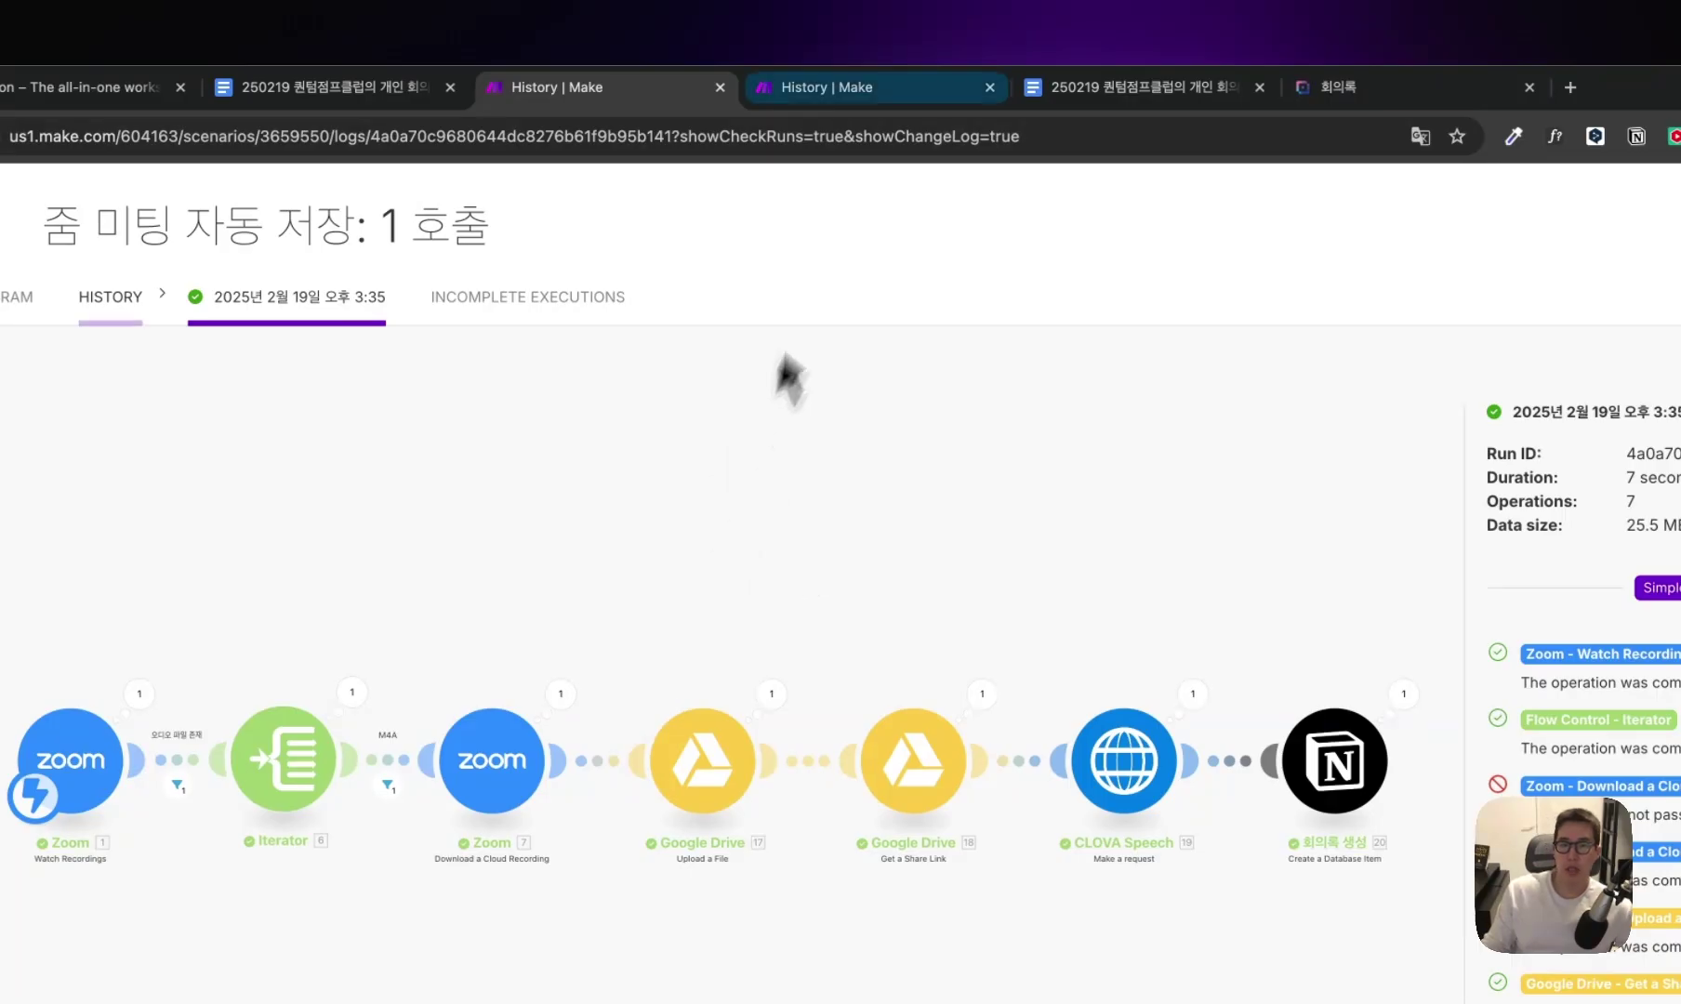
left_click(812, 83)
left_click(636, 96)
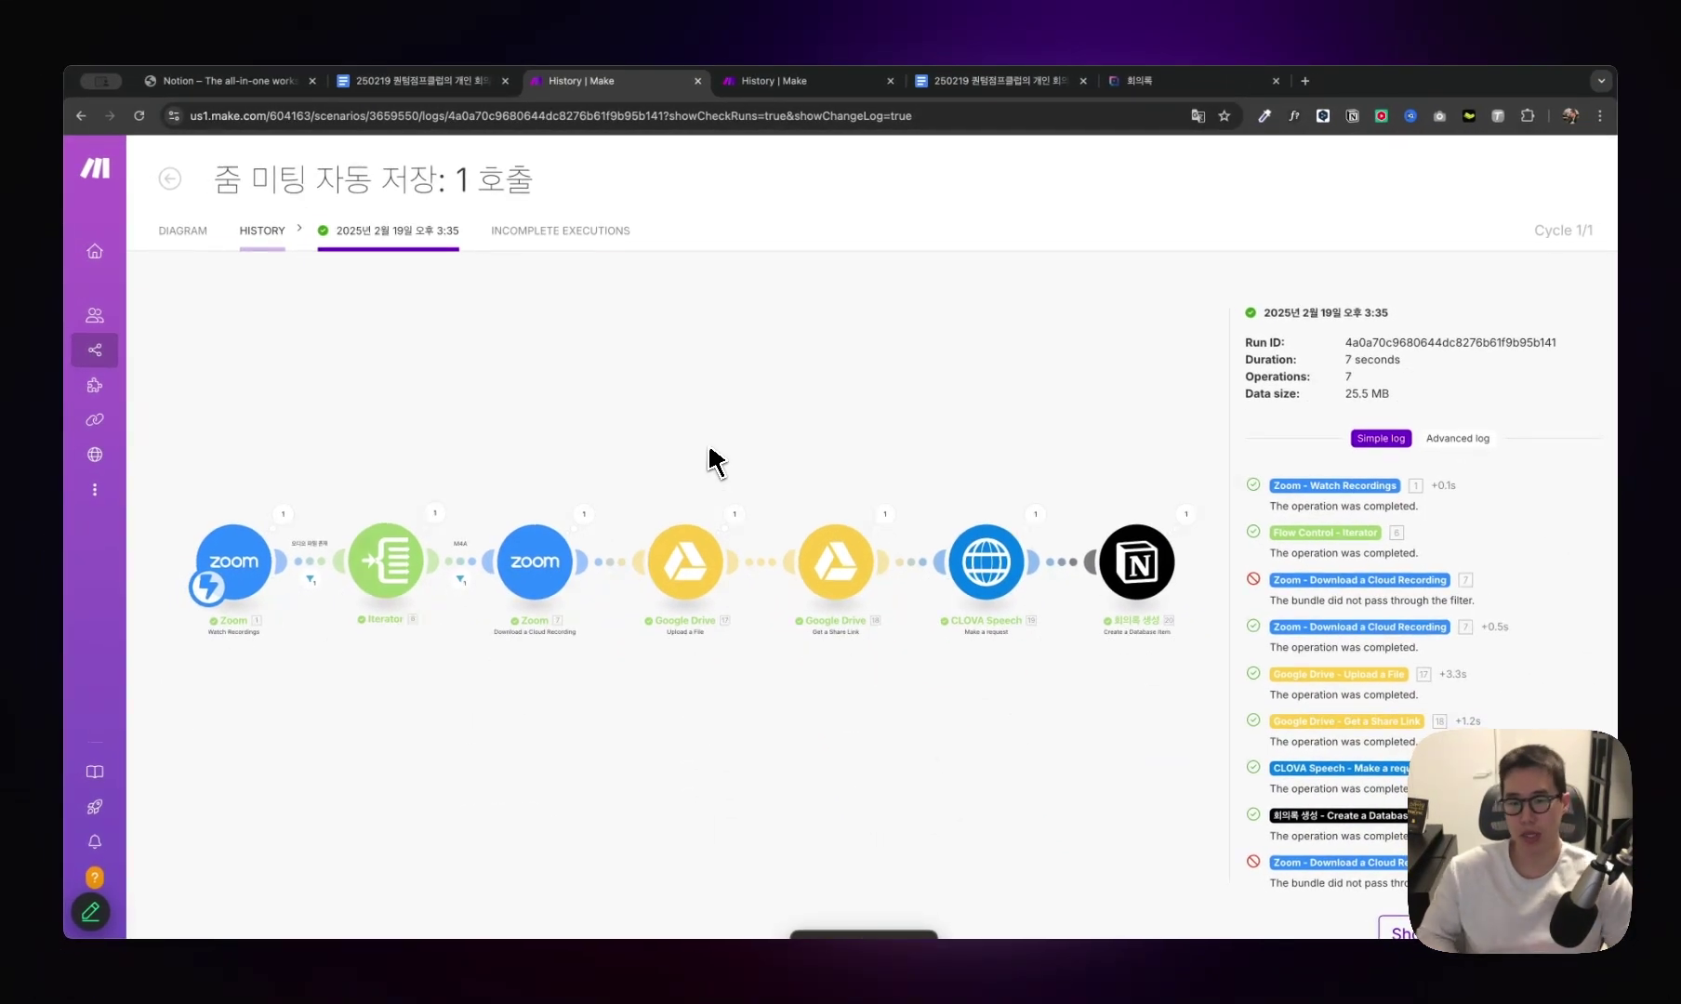
left_click(774, 81)
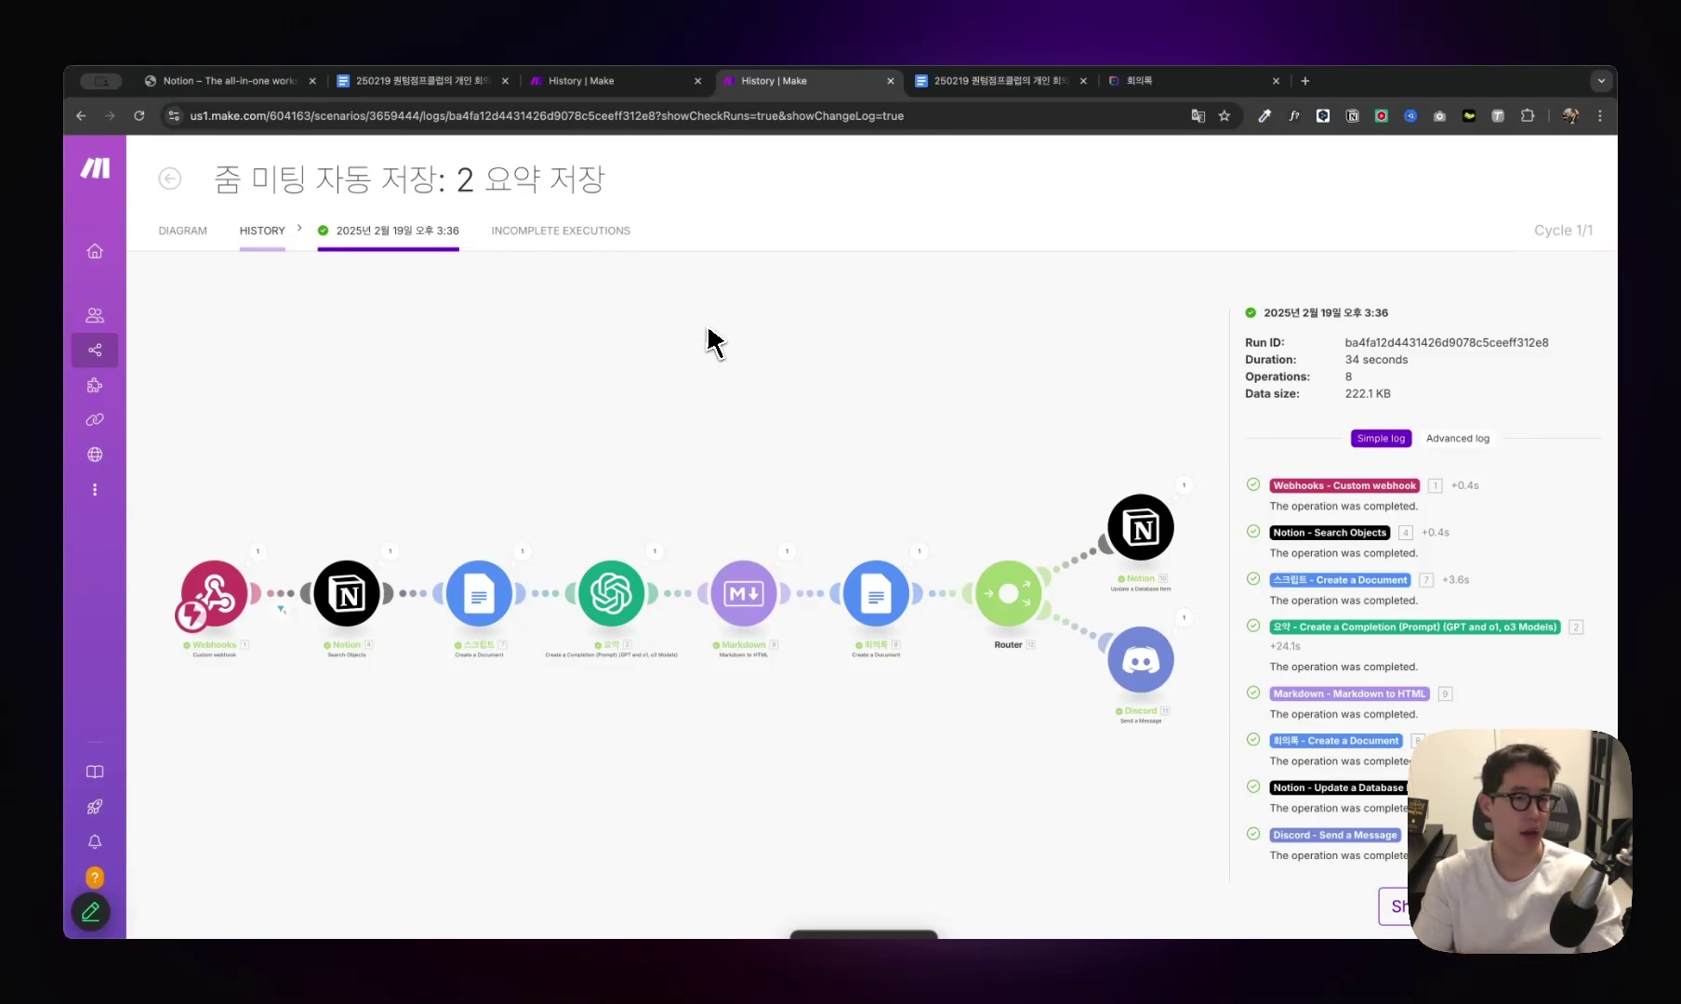
key("ctrl+shift+Tab")
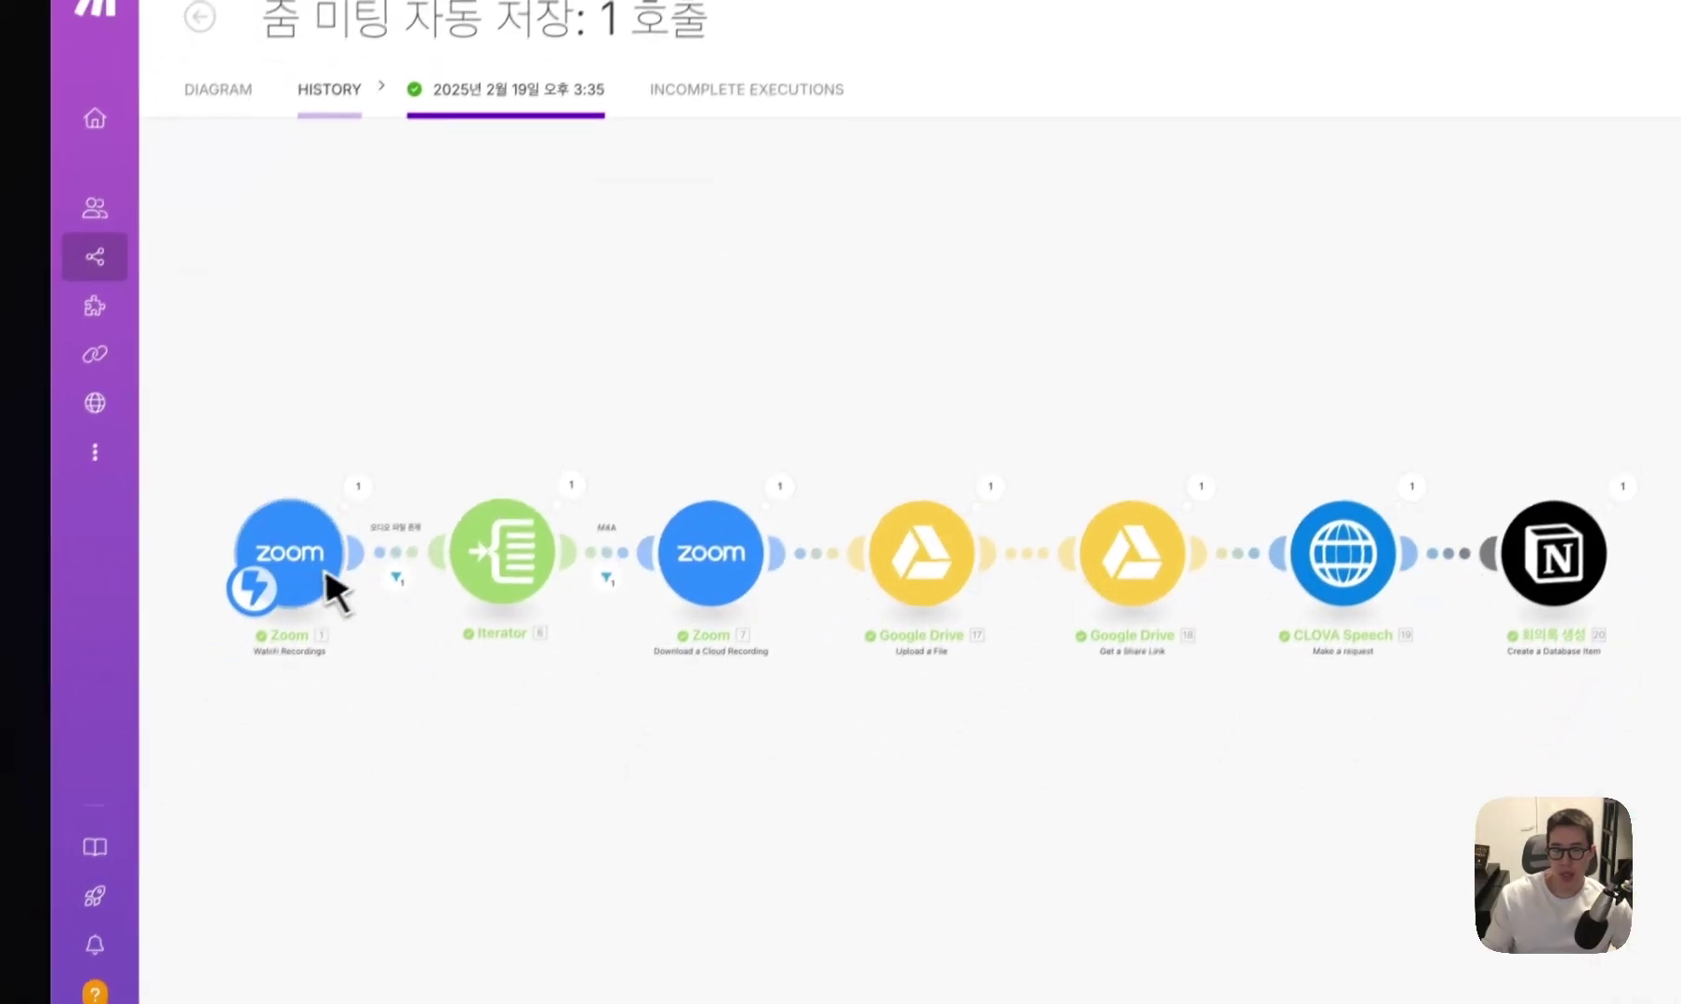
scroll(218, 778, "up", 4)
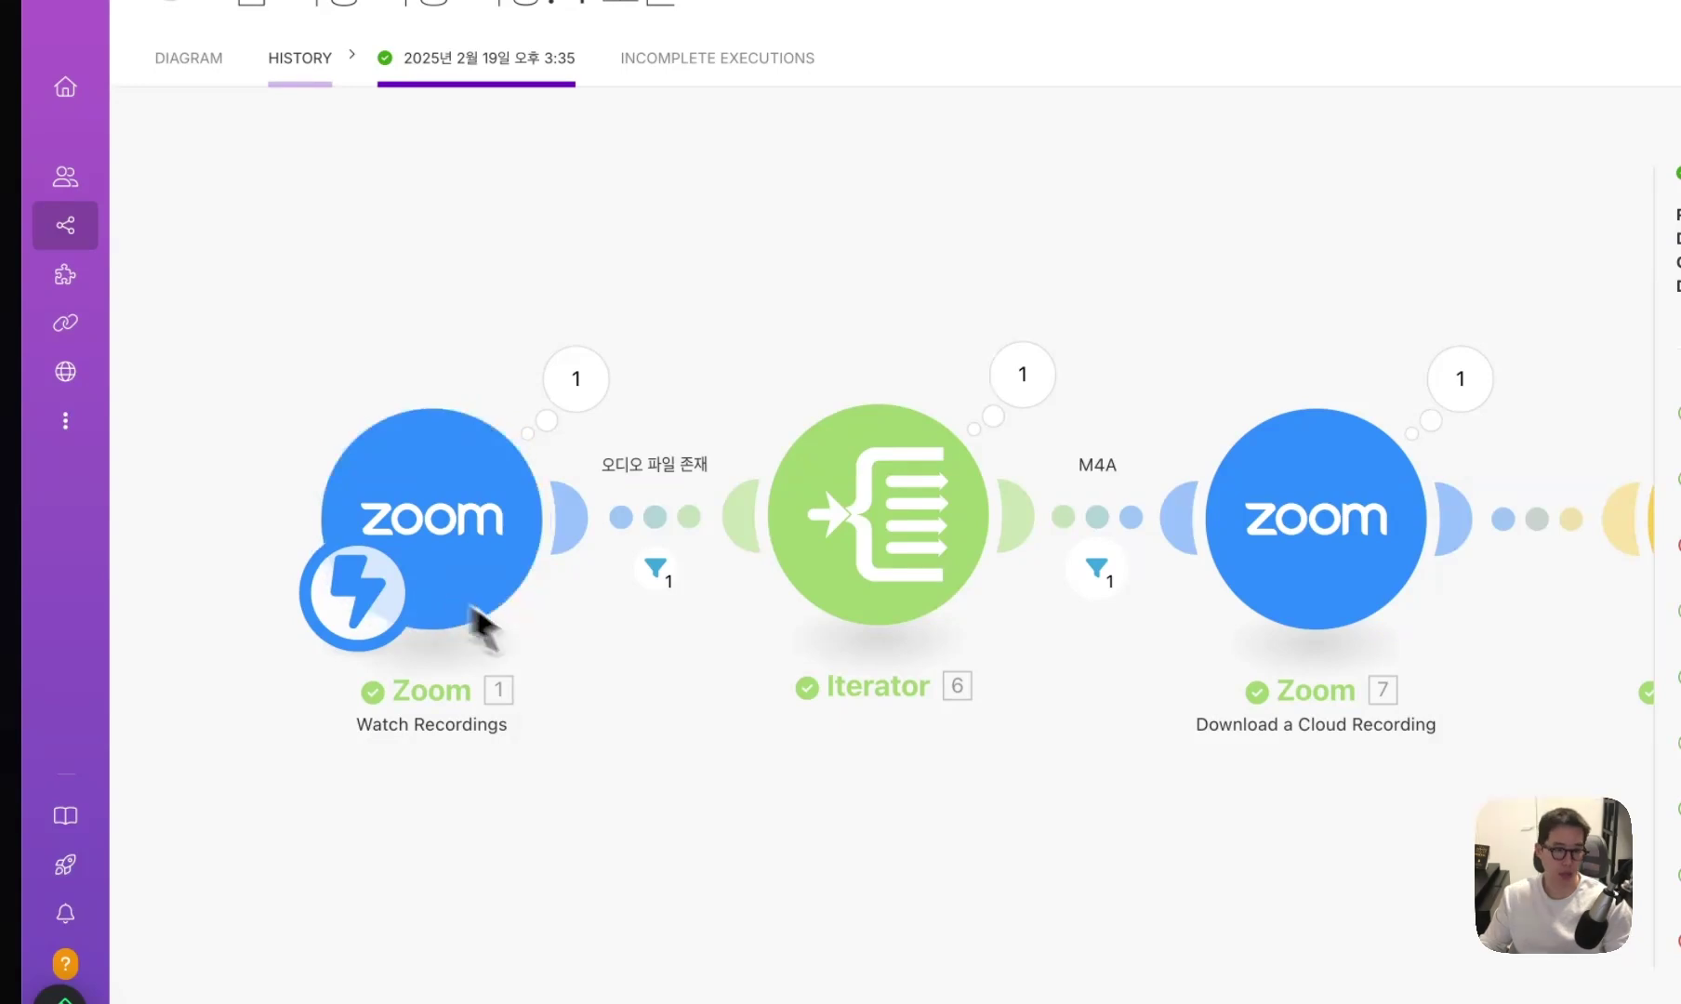
Inspect the bundle that passed the 오디오 파일 존재 filter, then close the Filter inspector.
scroll(744, 809, "right", 2)
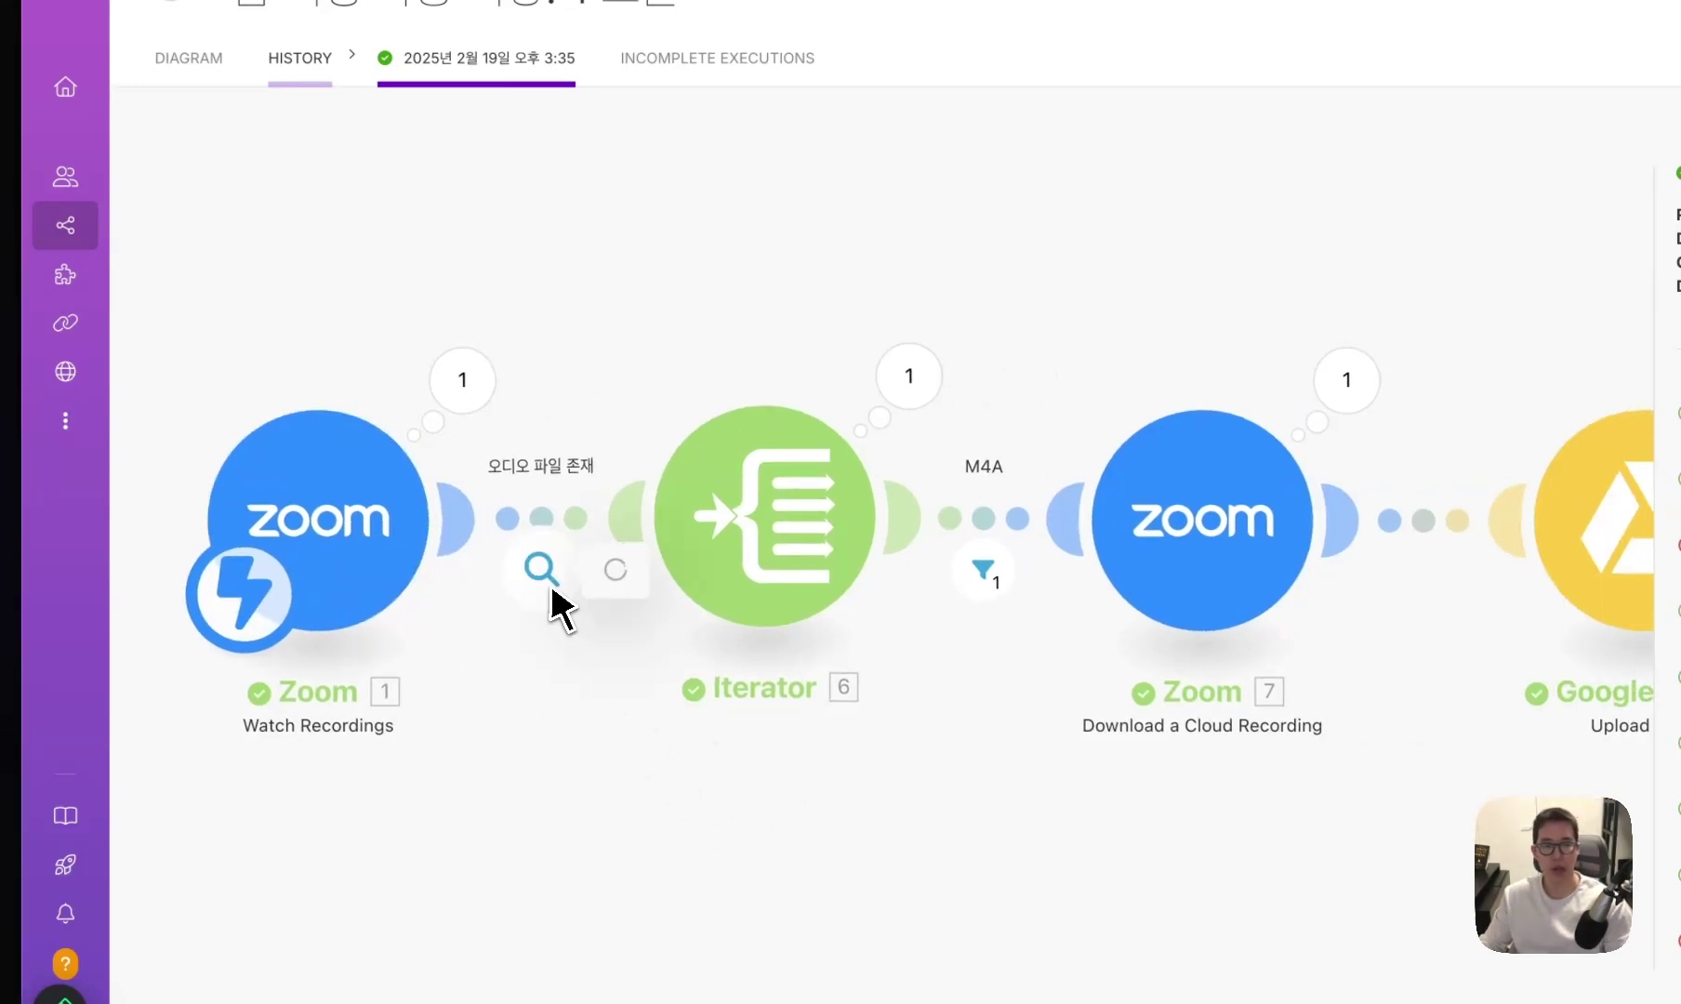
left_click(556, 600)
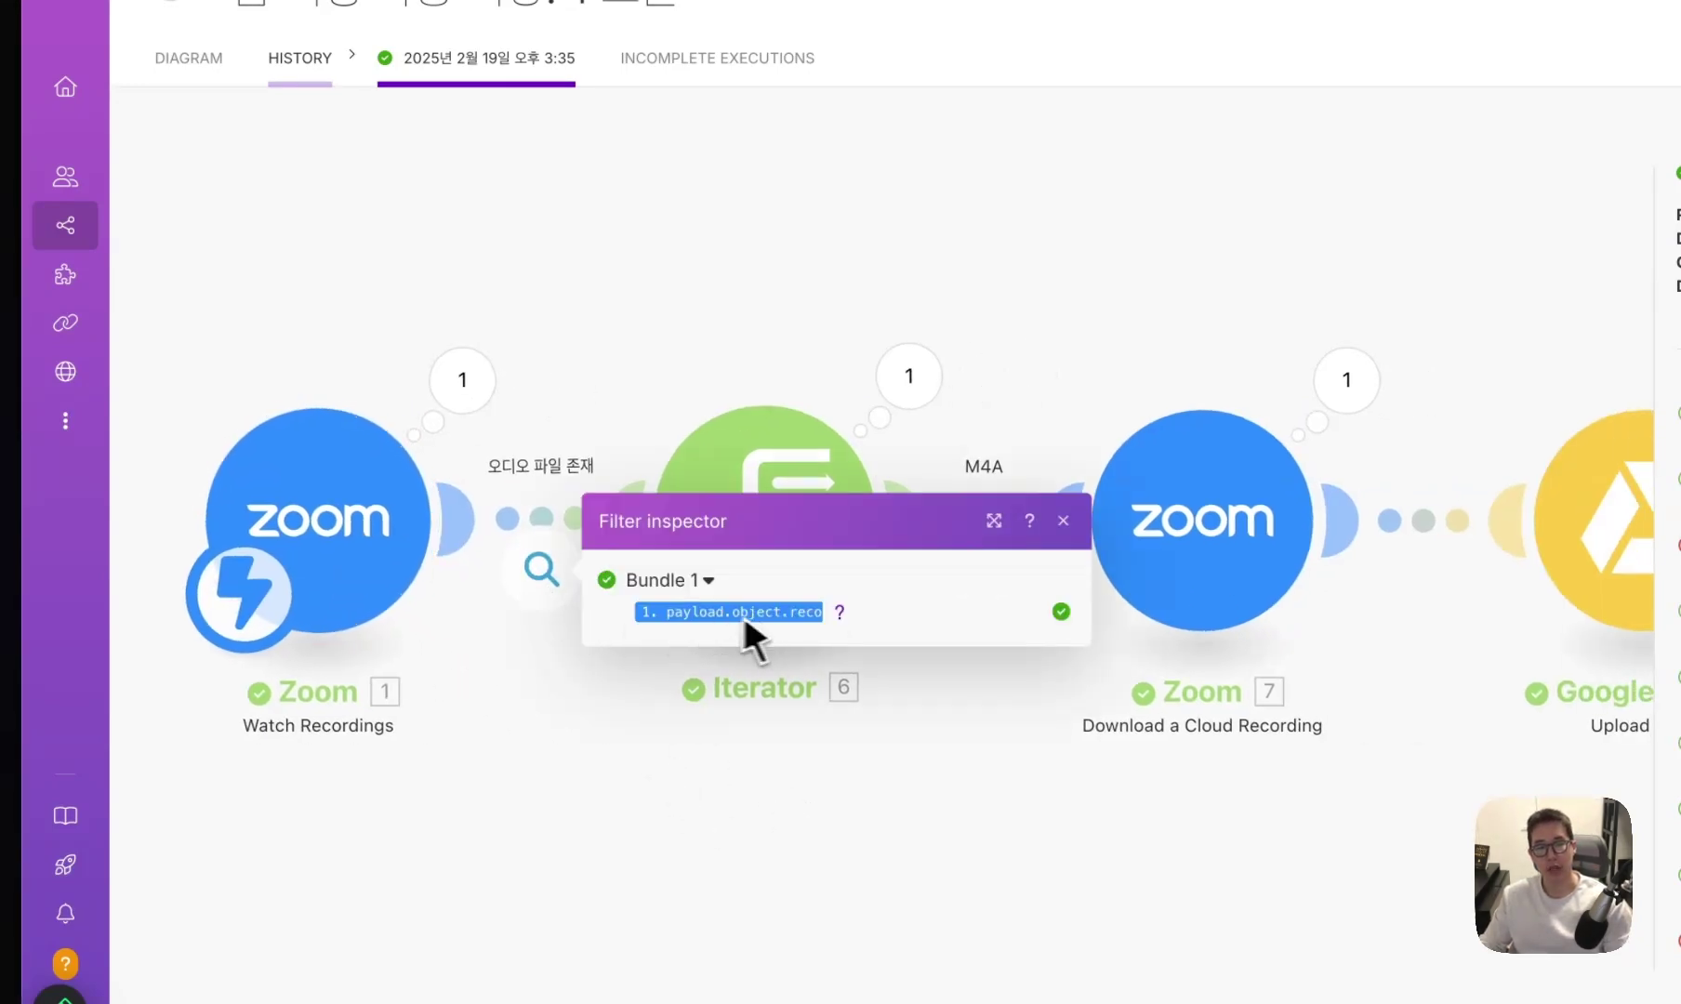
mouse_move(704, 614)
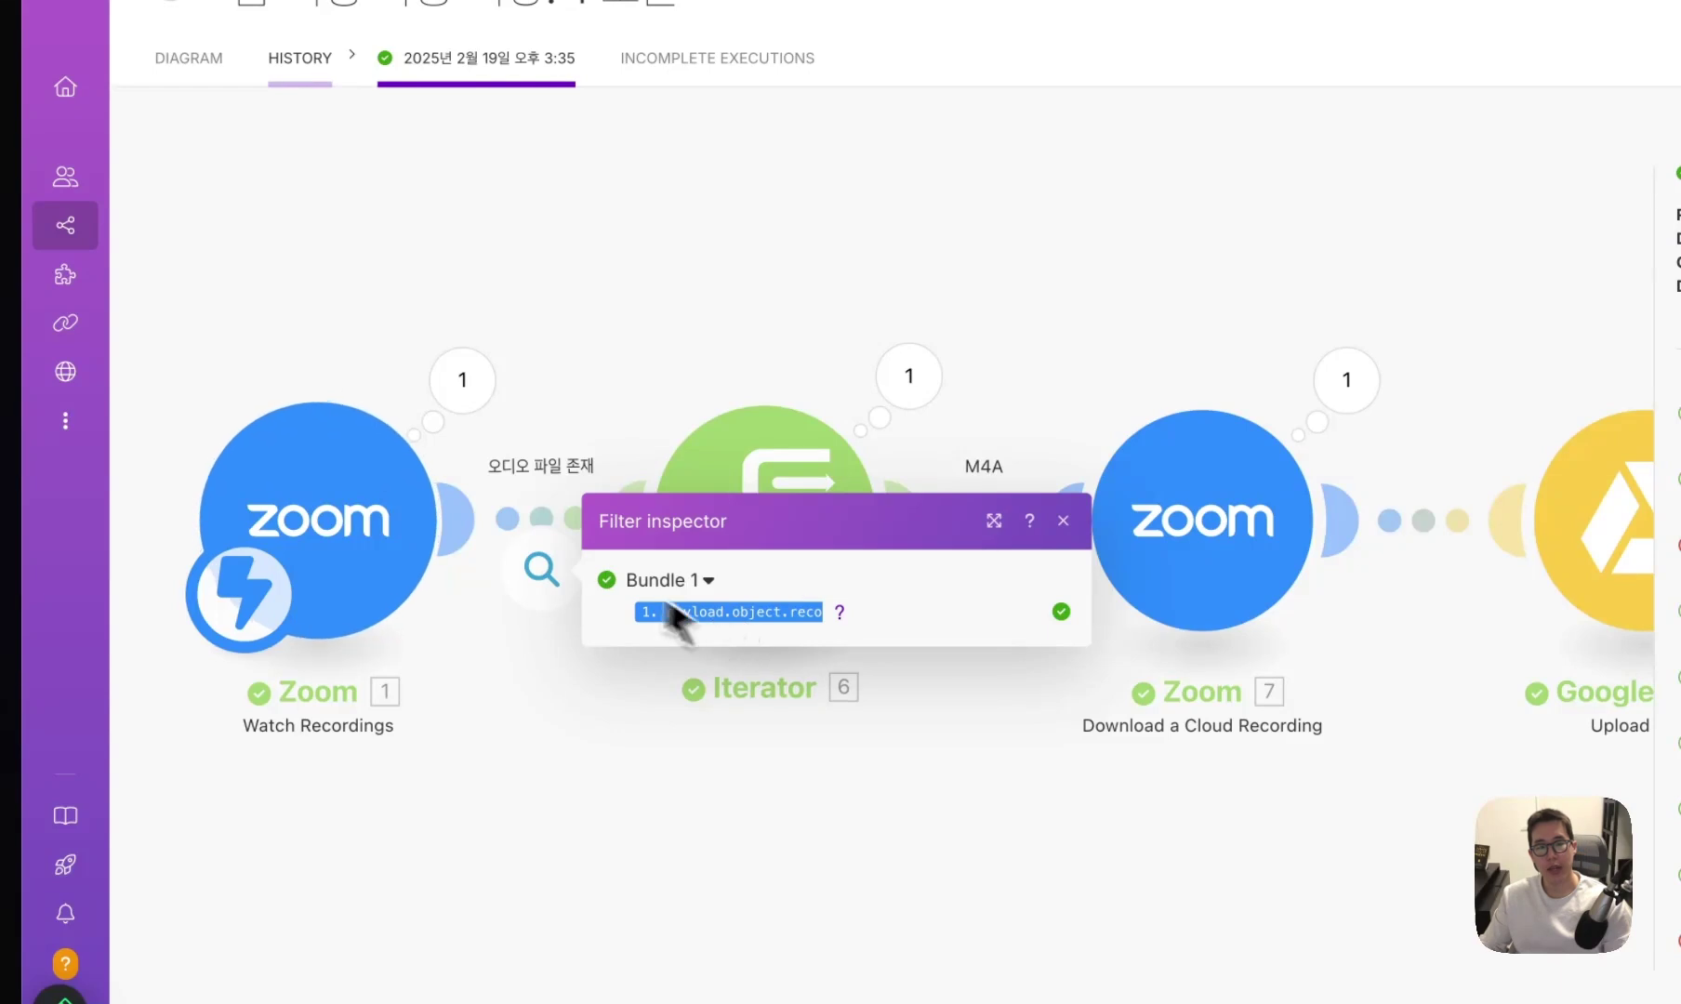
left_click(571, 430)
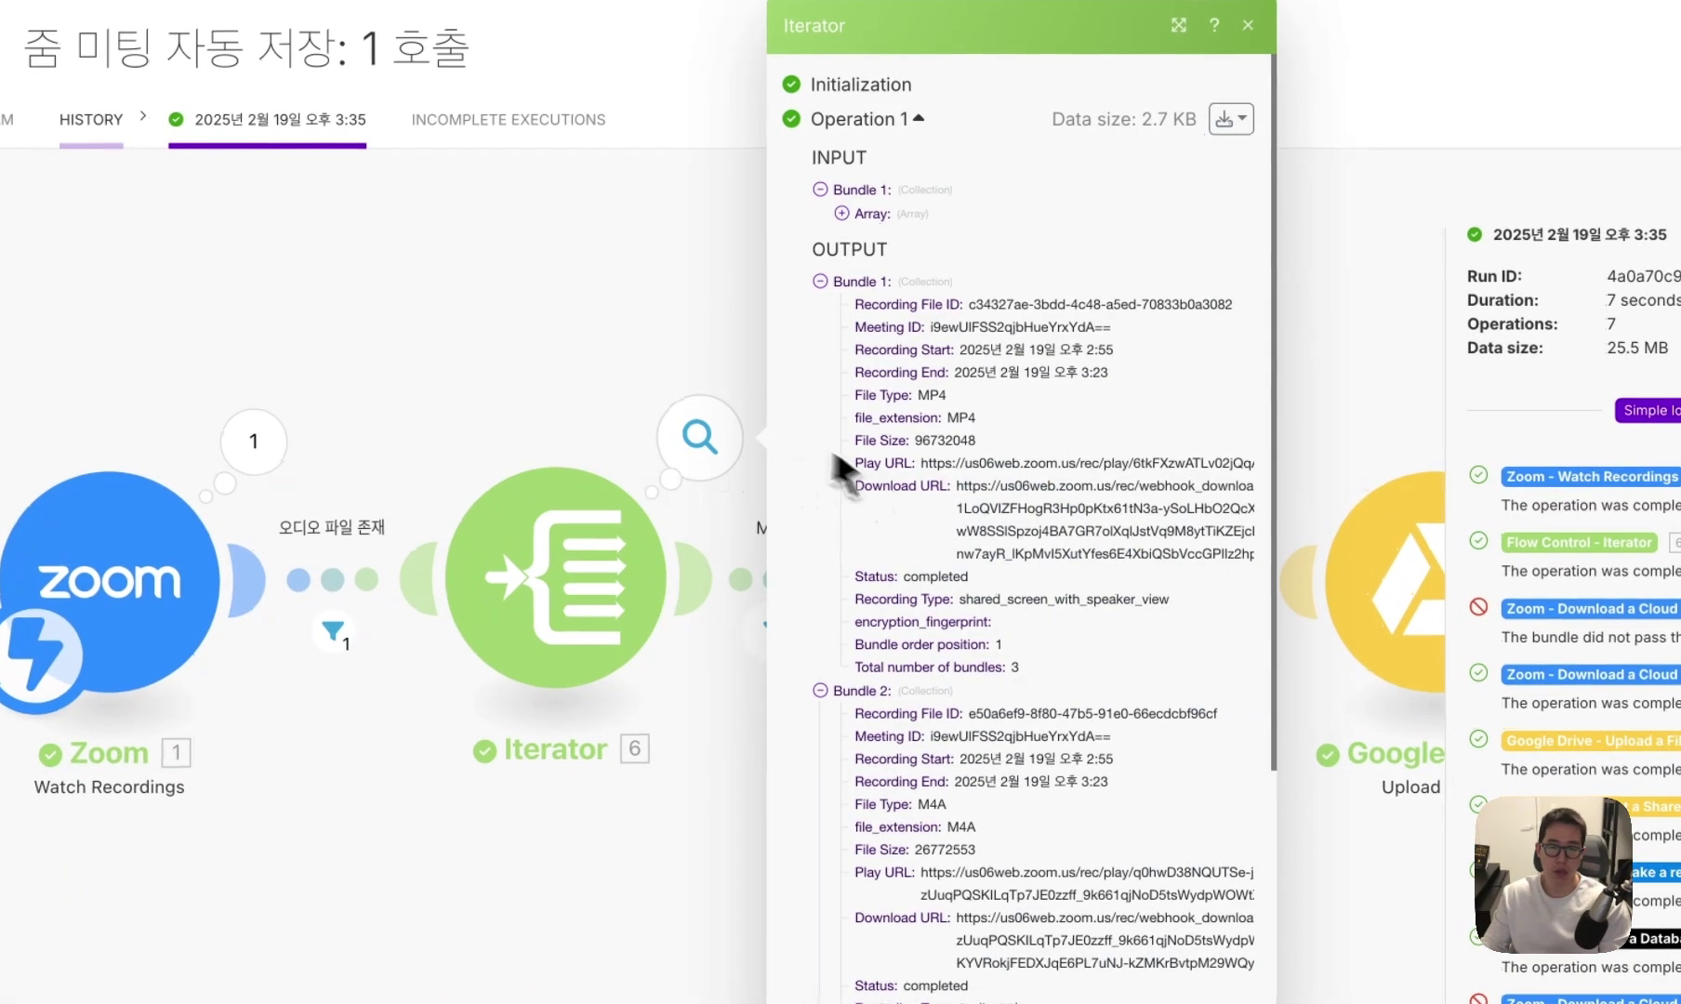
scroll(856, 562, "down", 5)
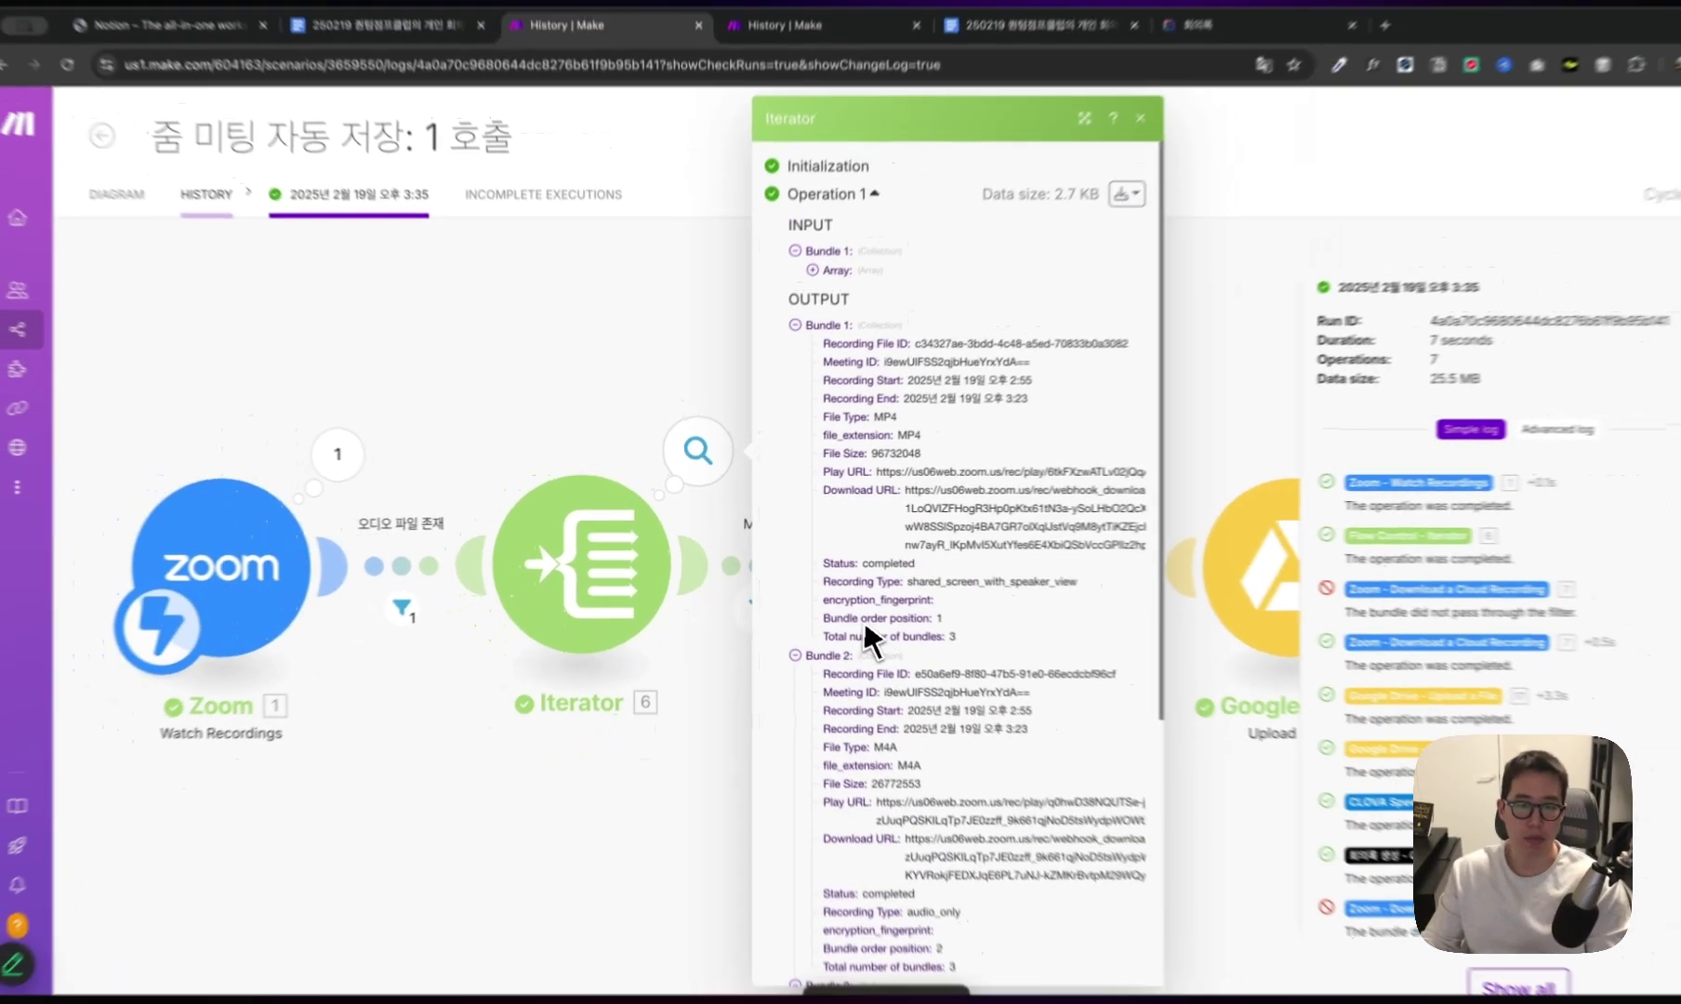
scroll(864, 621, "down", 5)
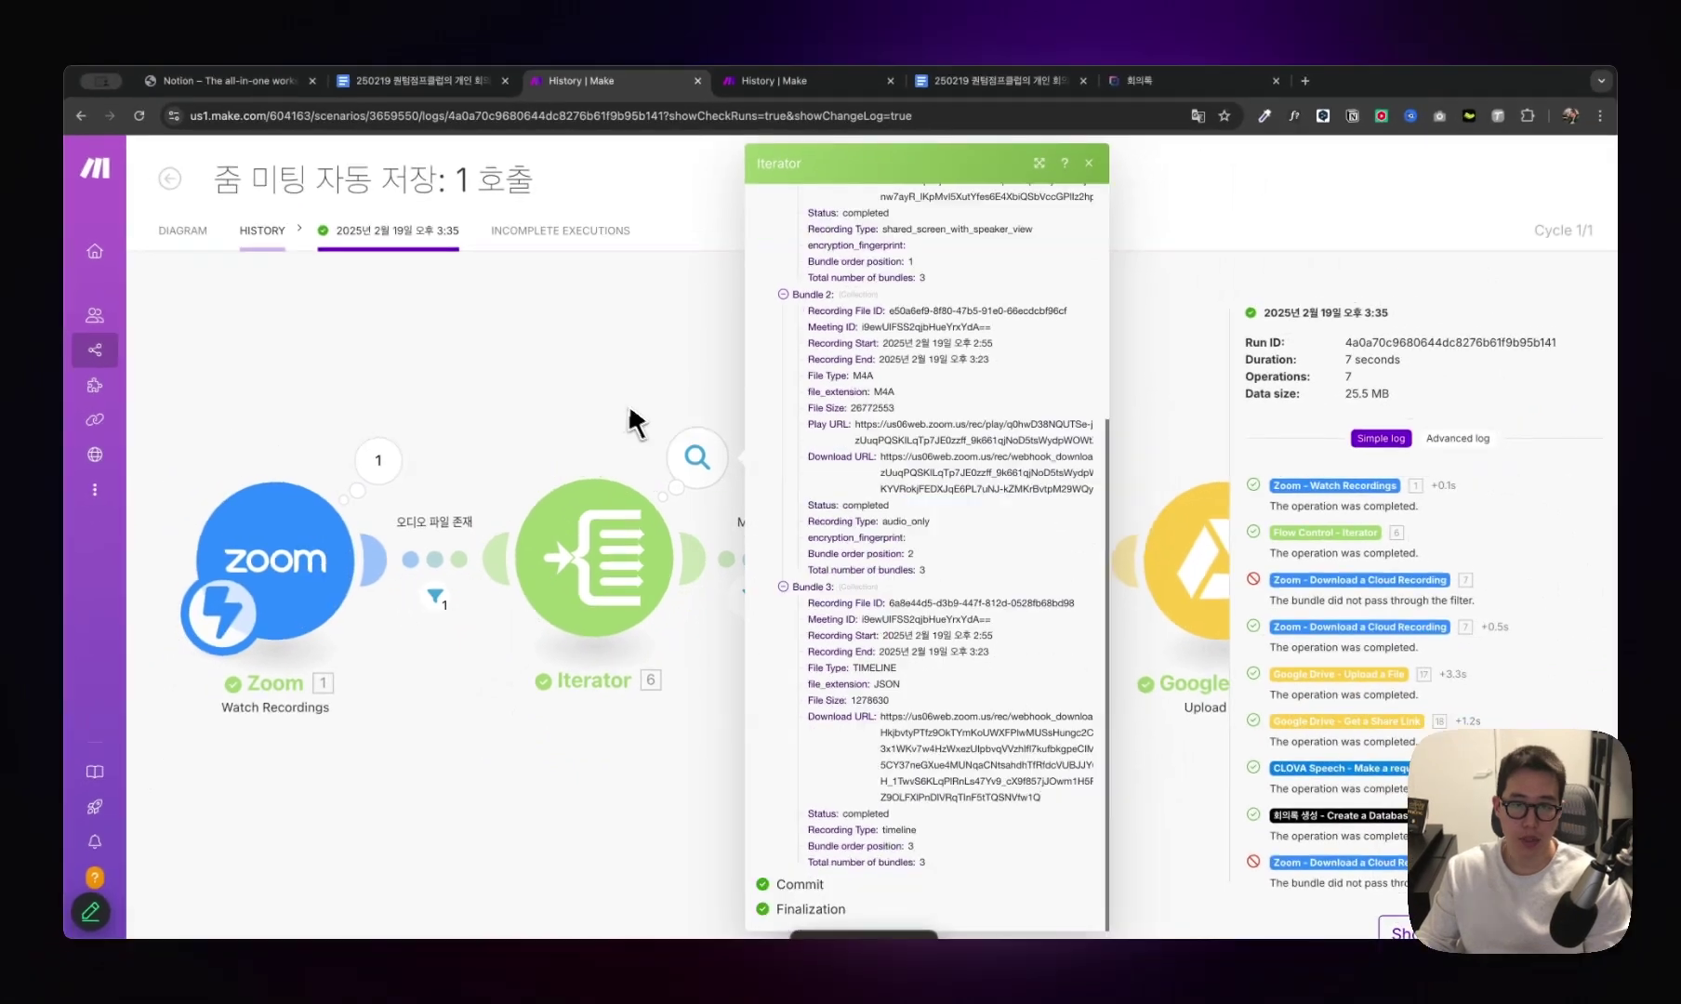
left_click(628, 400)
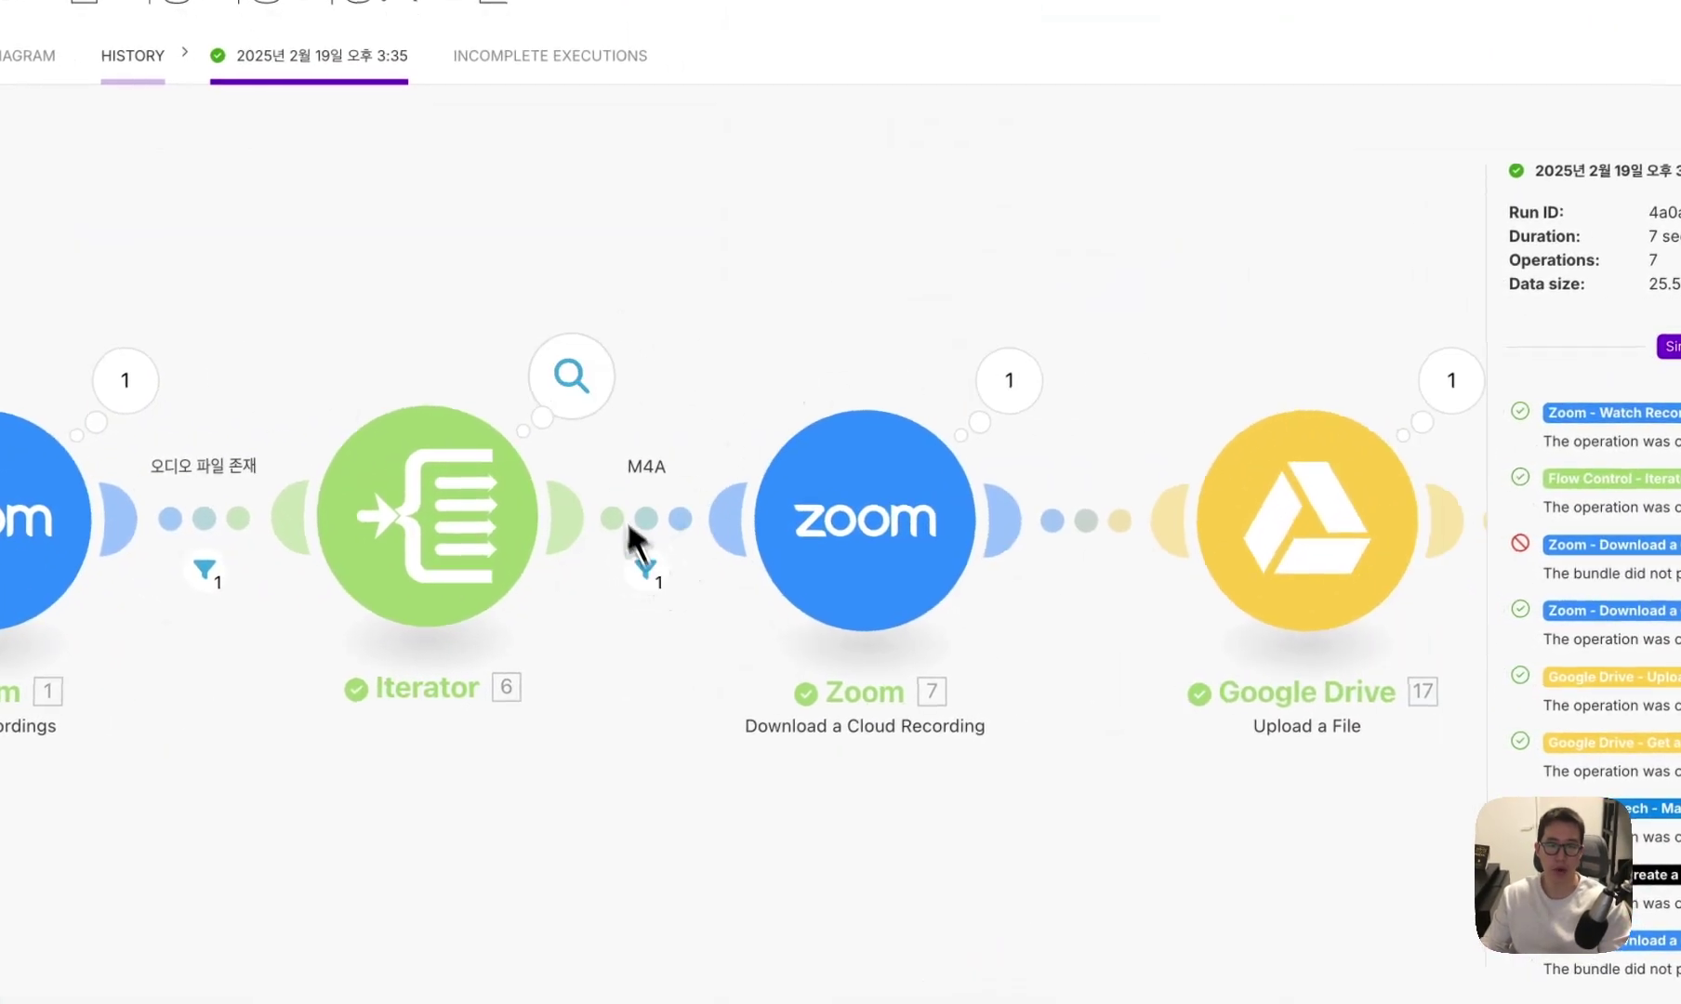
left_click(572, 376)
scroll(841, 429, "down", 2)
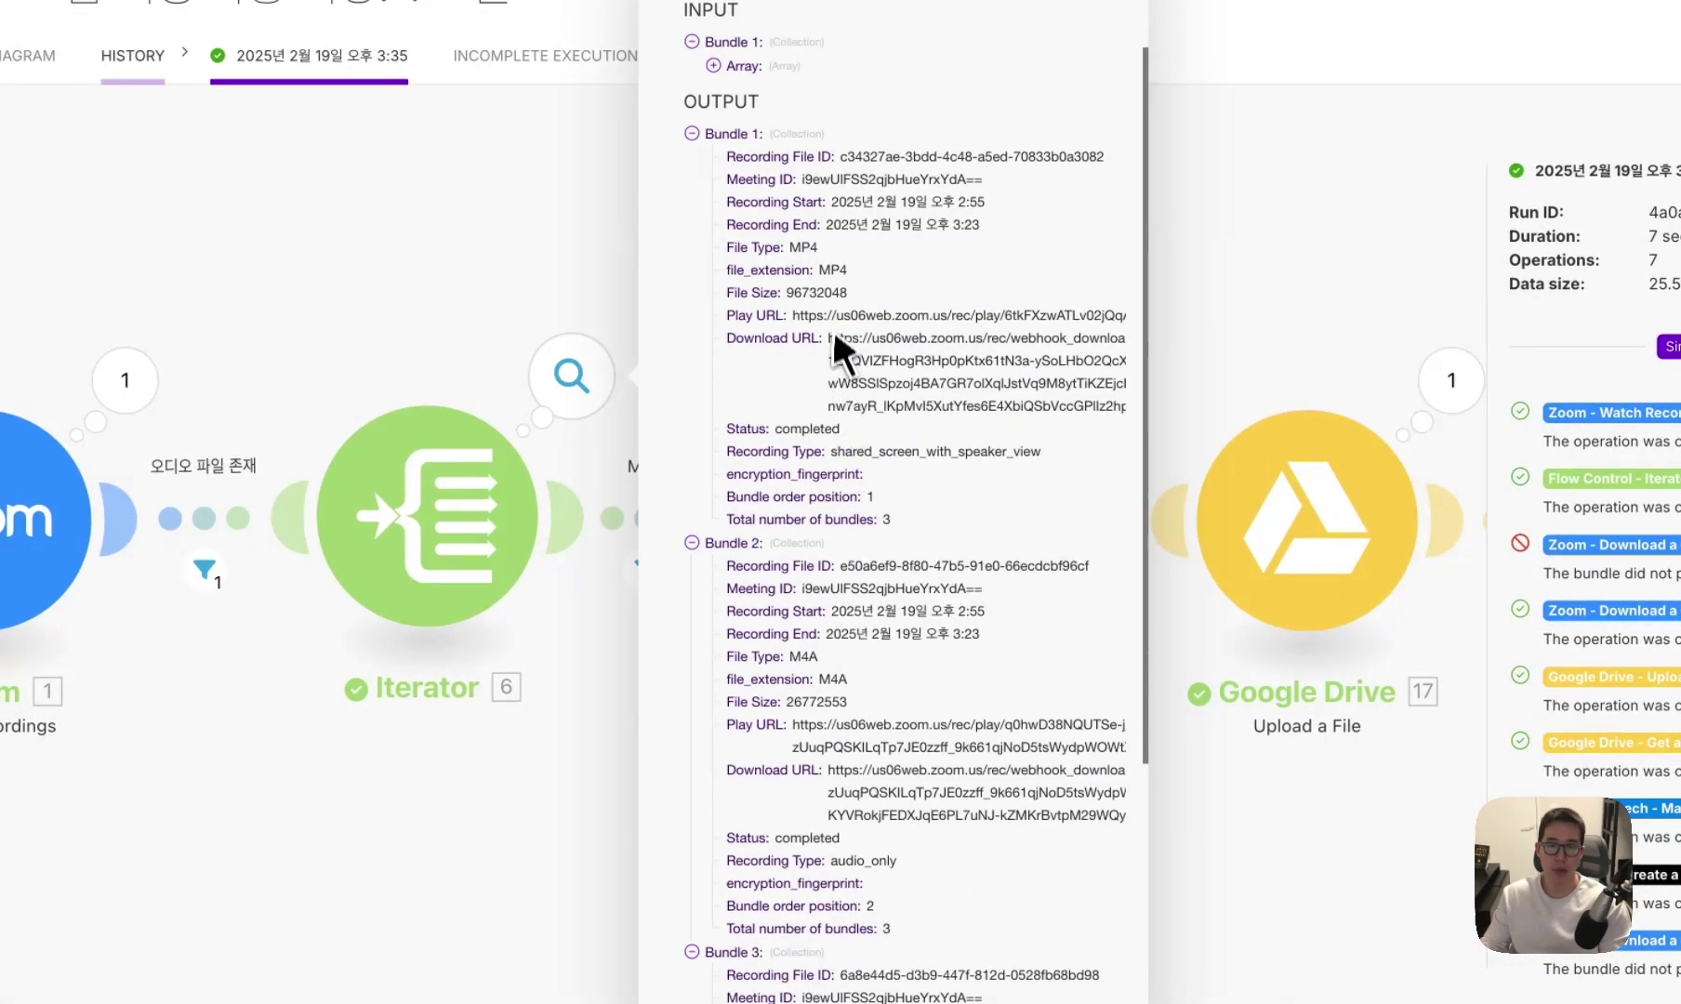
double_click(832, 270)
scroll(864, 595, "down", 2)
double_click(831, 578)
scroll(837, 604, "down", 4)
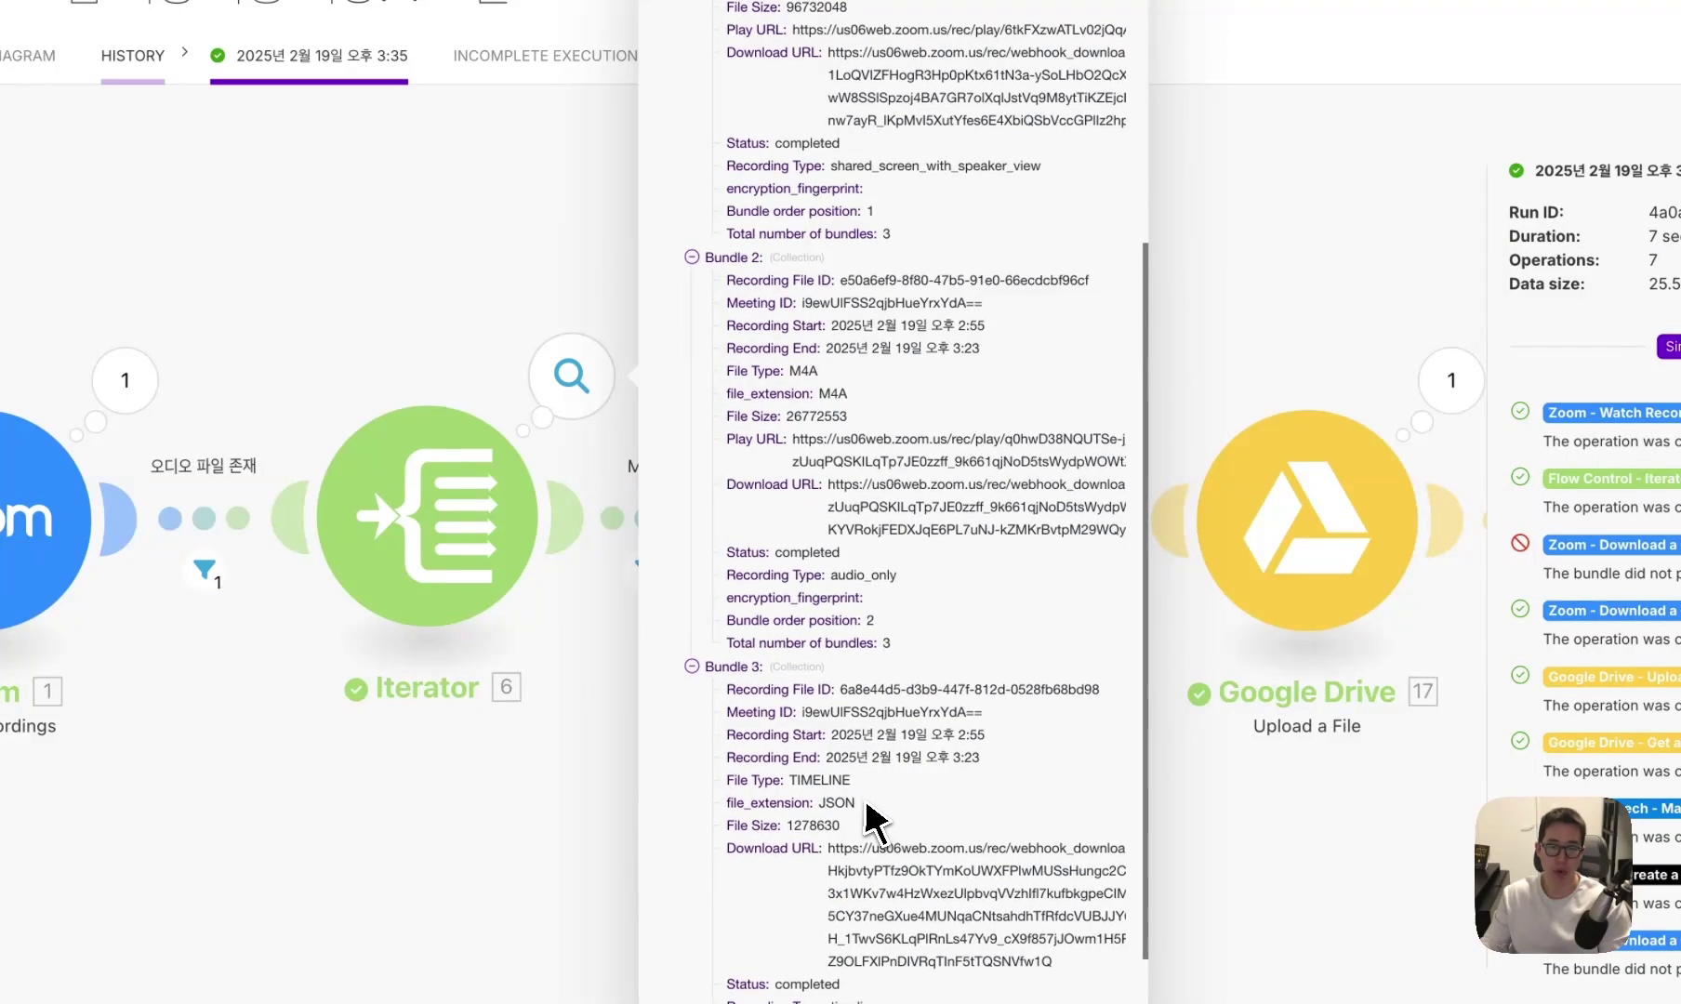
scroll(874, 819, "down", 2)
double_click(814, 670)
left_click(842, 688)
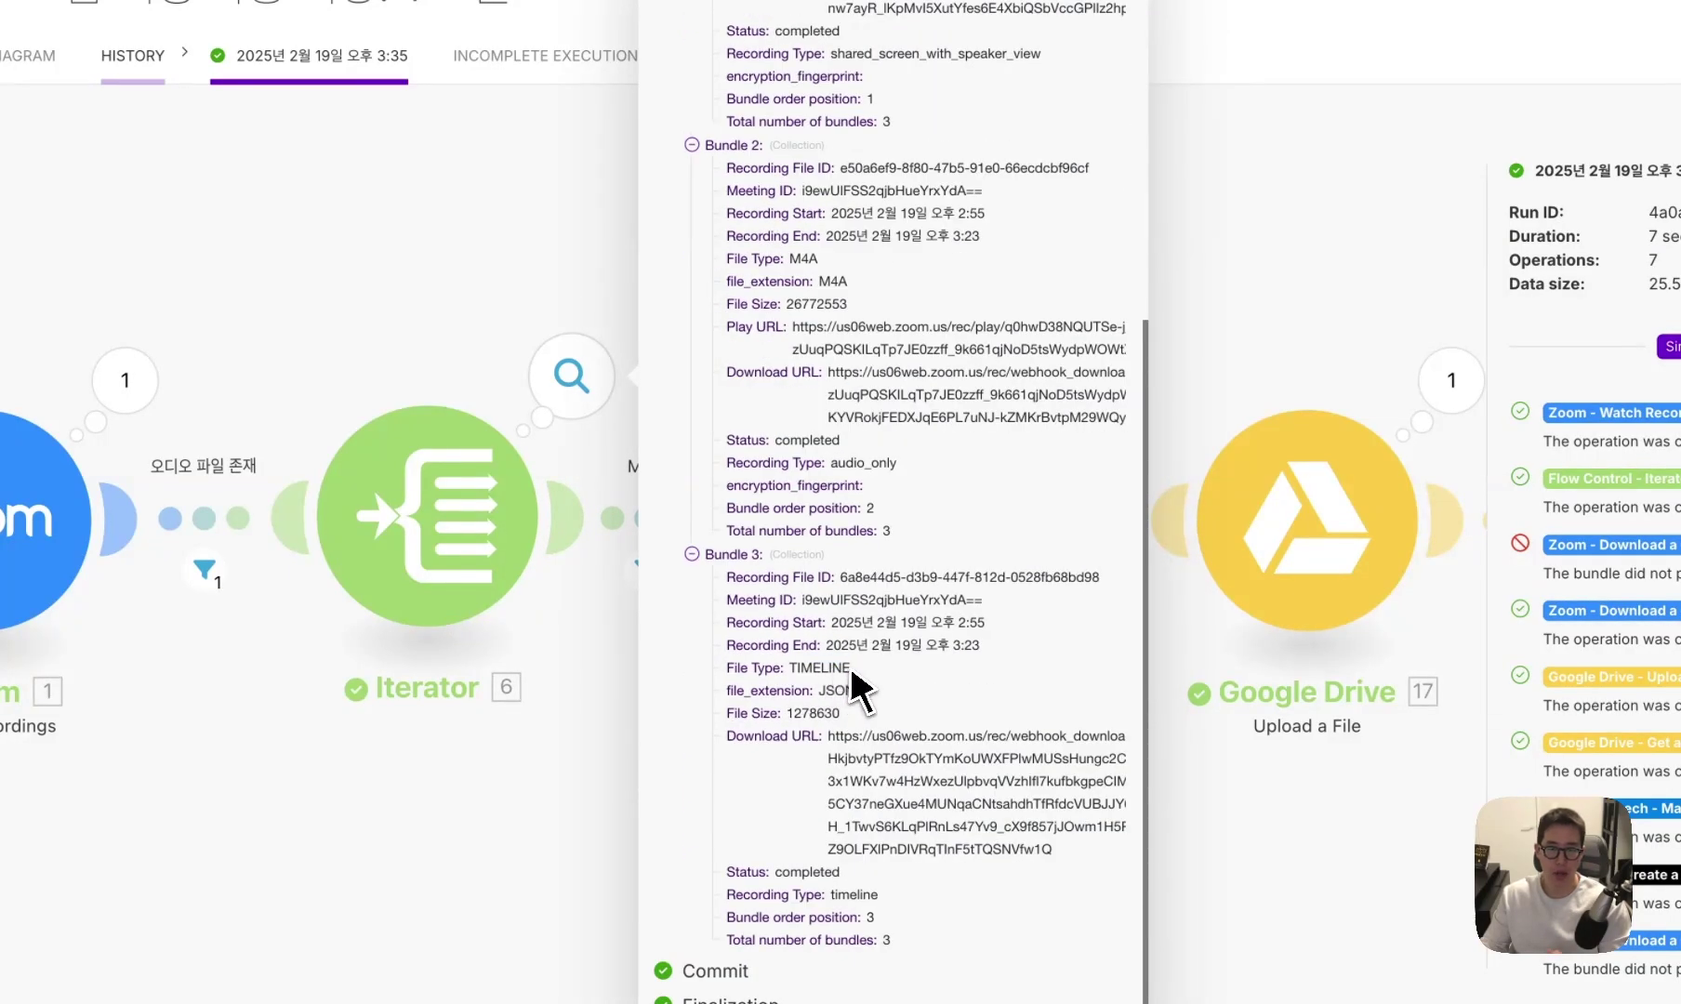
scroll(857, 688, "up", 8)
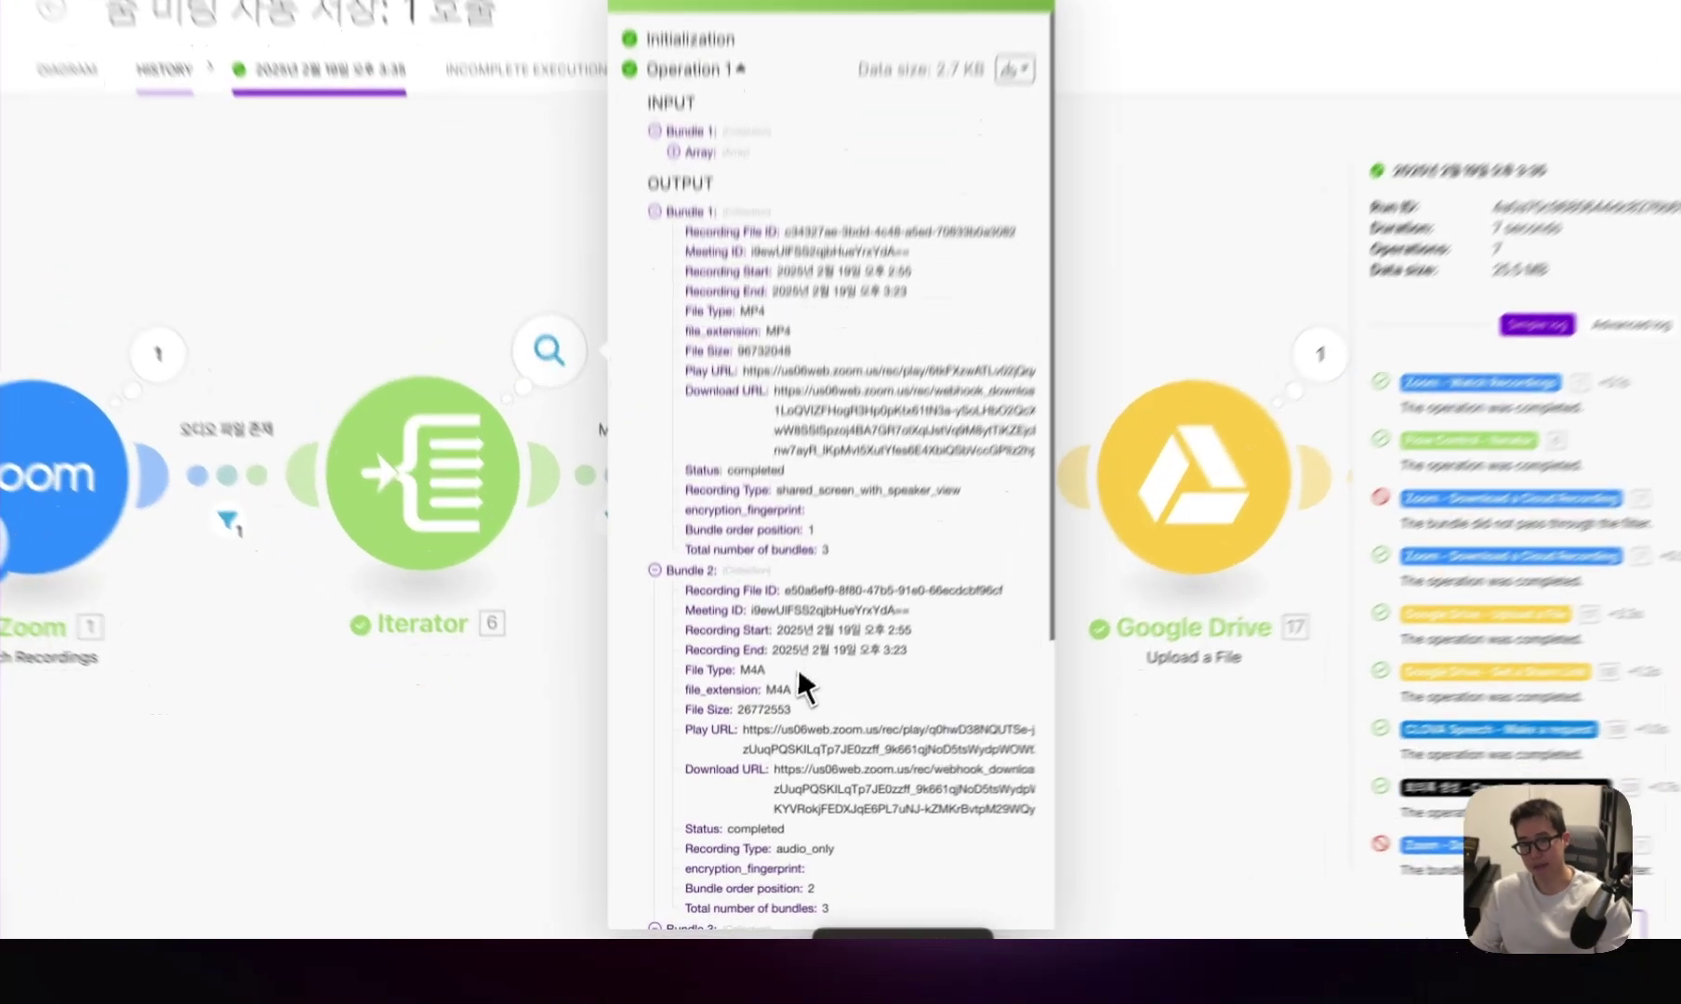
double_click(788, 688)
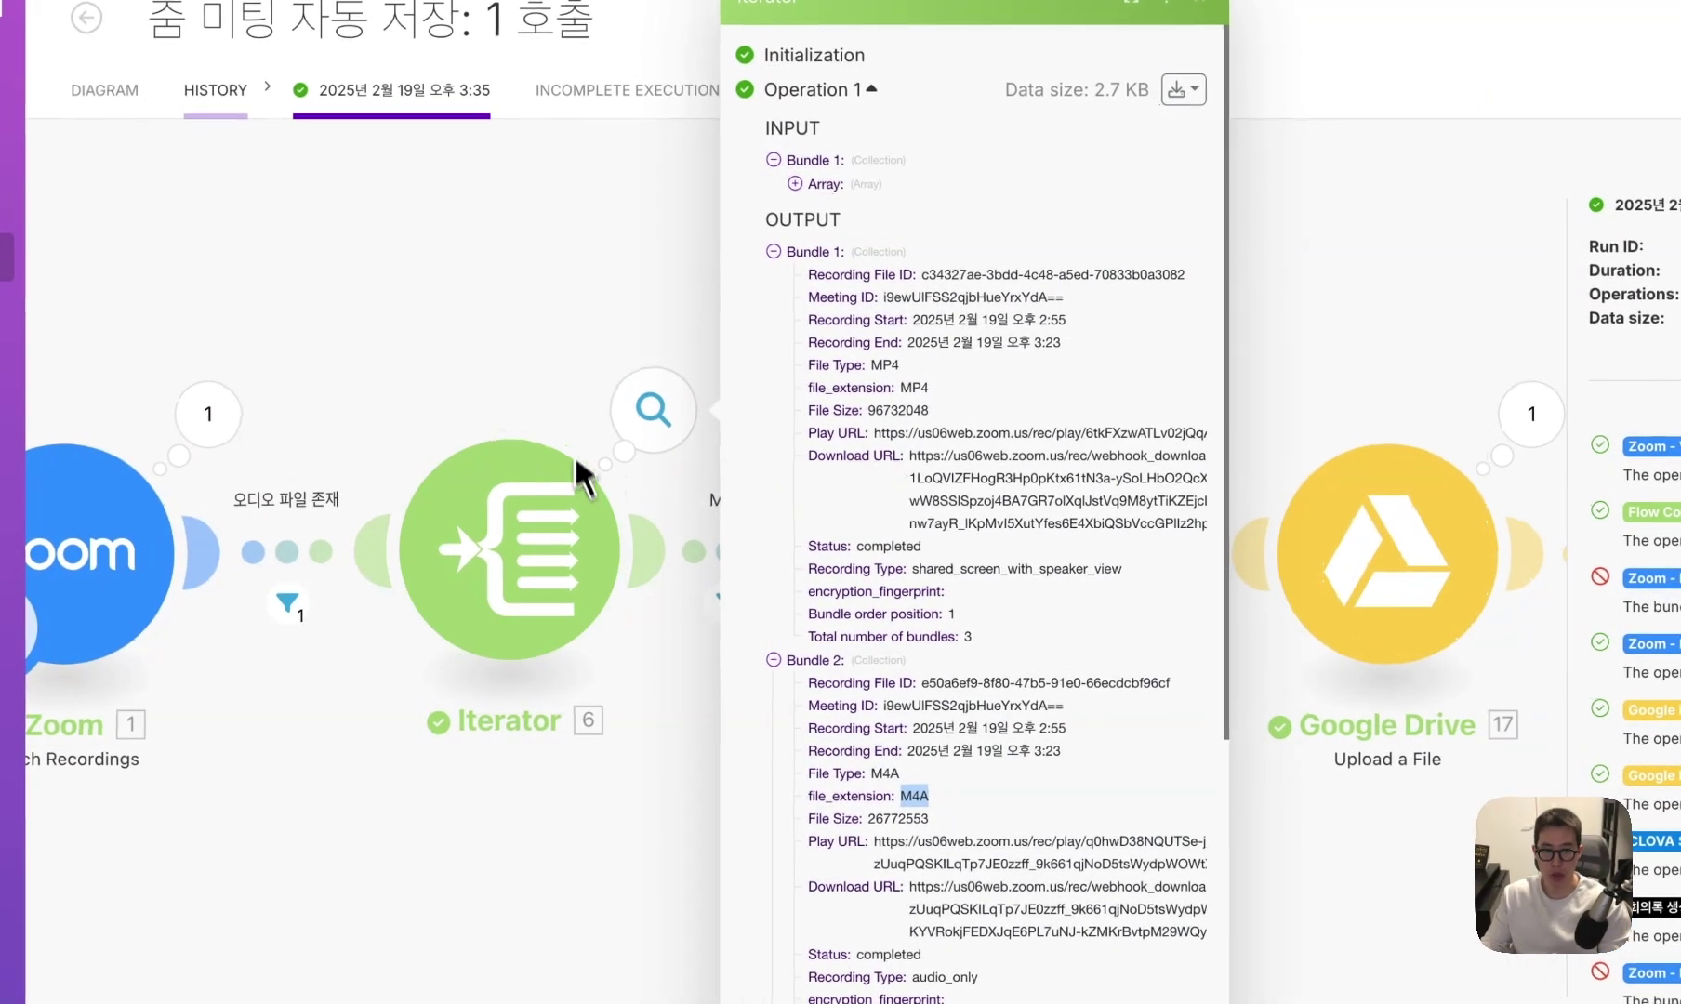
Confirm only the M4A bundle passed the filter and inspect the Zoom download's Recording output.
left_click(575, 455)
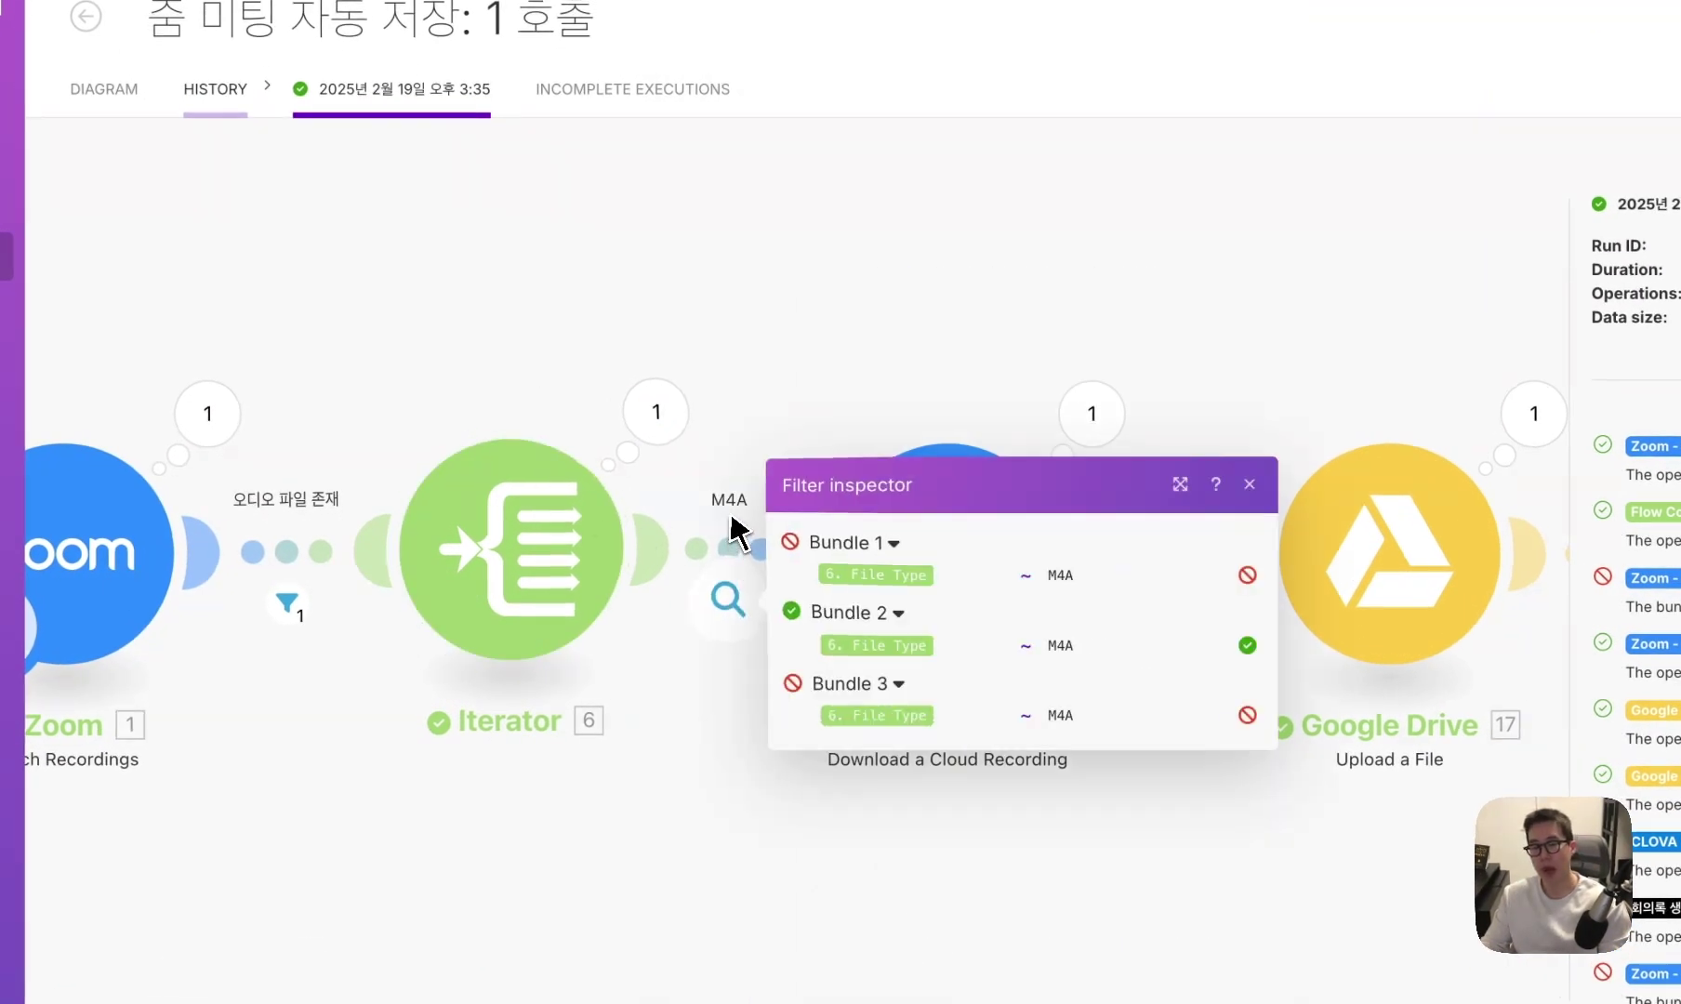
mouse_move(730, 600)
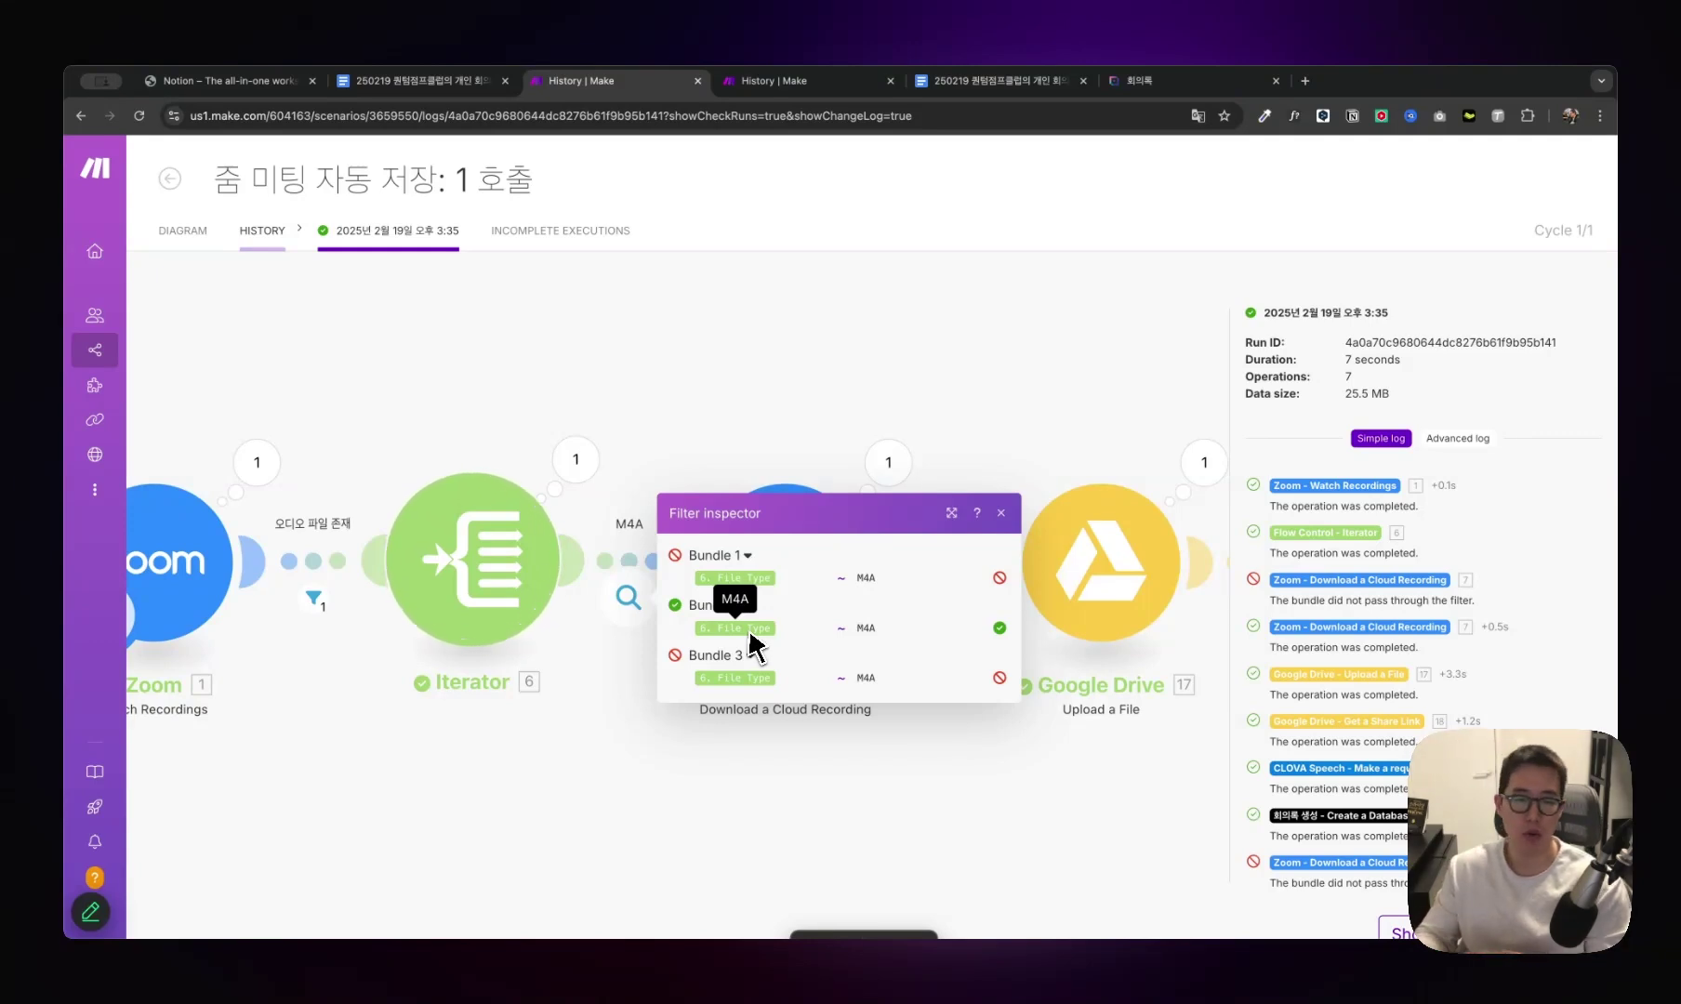
left_click(888, 463)
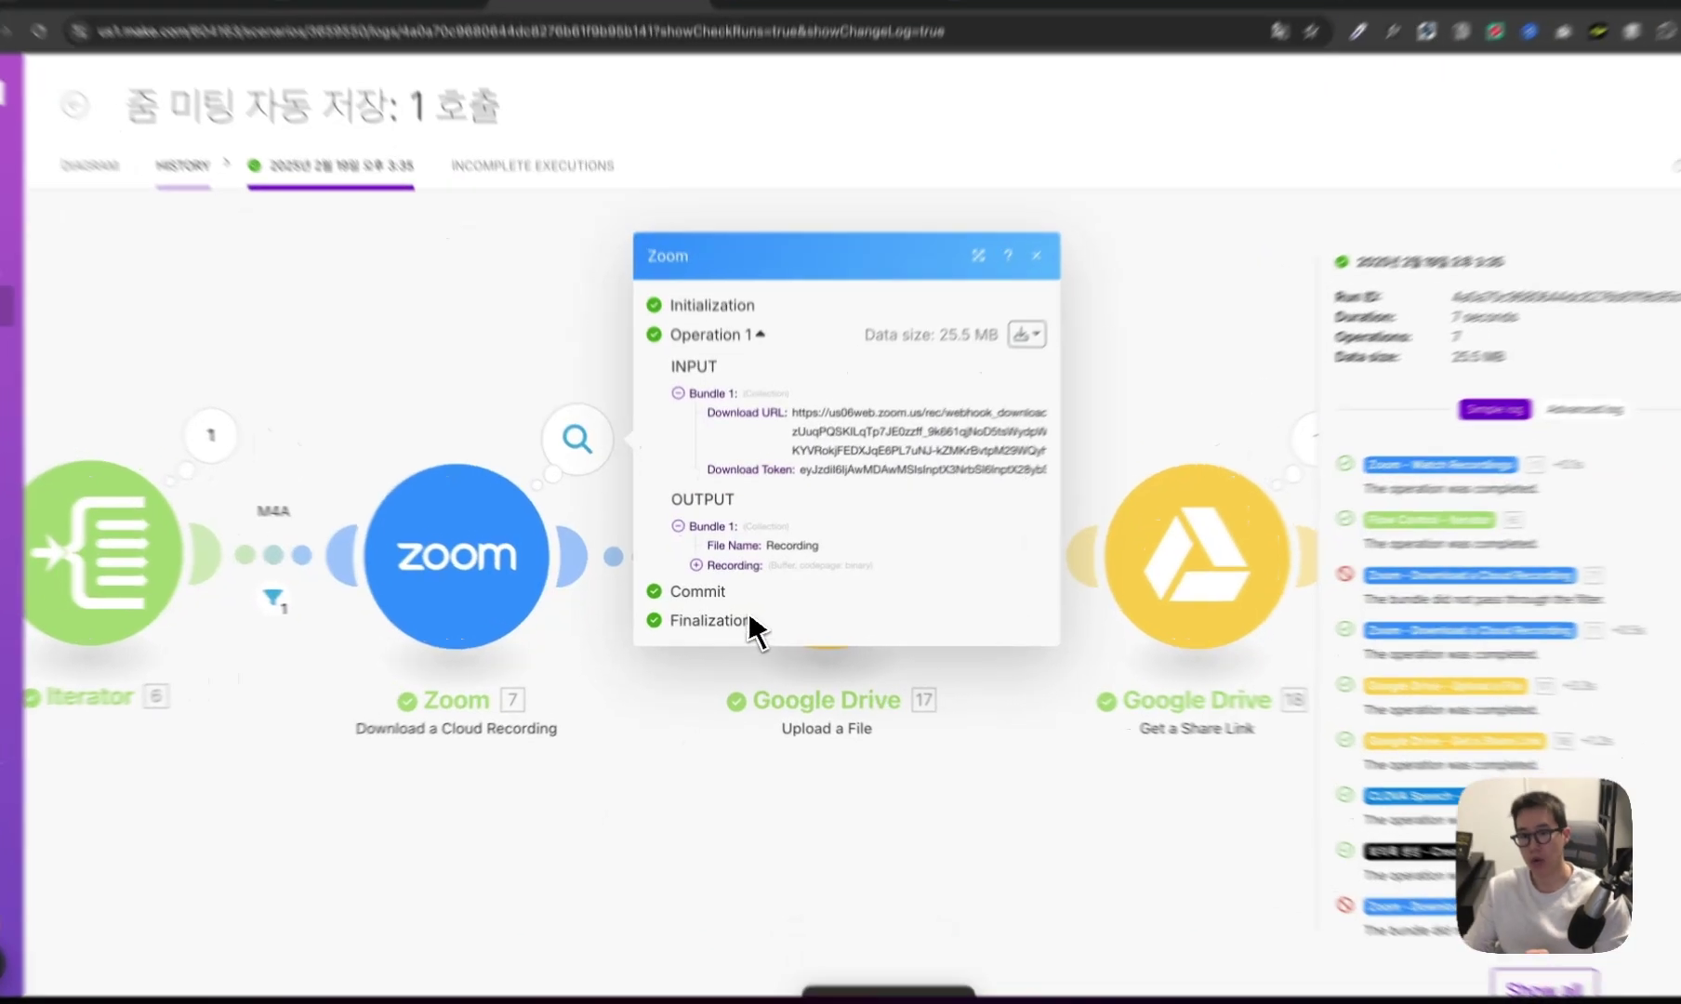
left_click(699, 571)
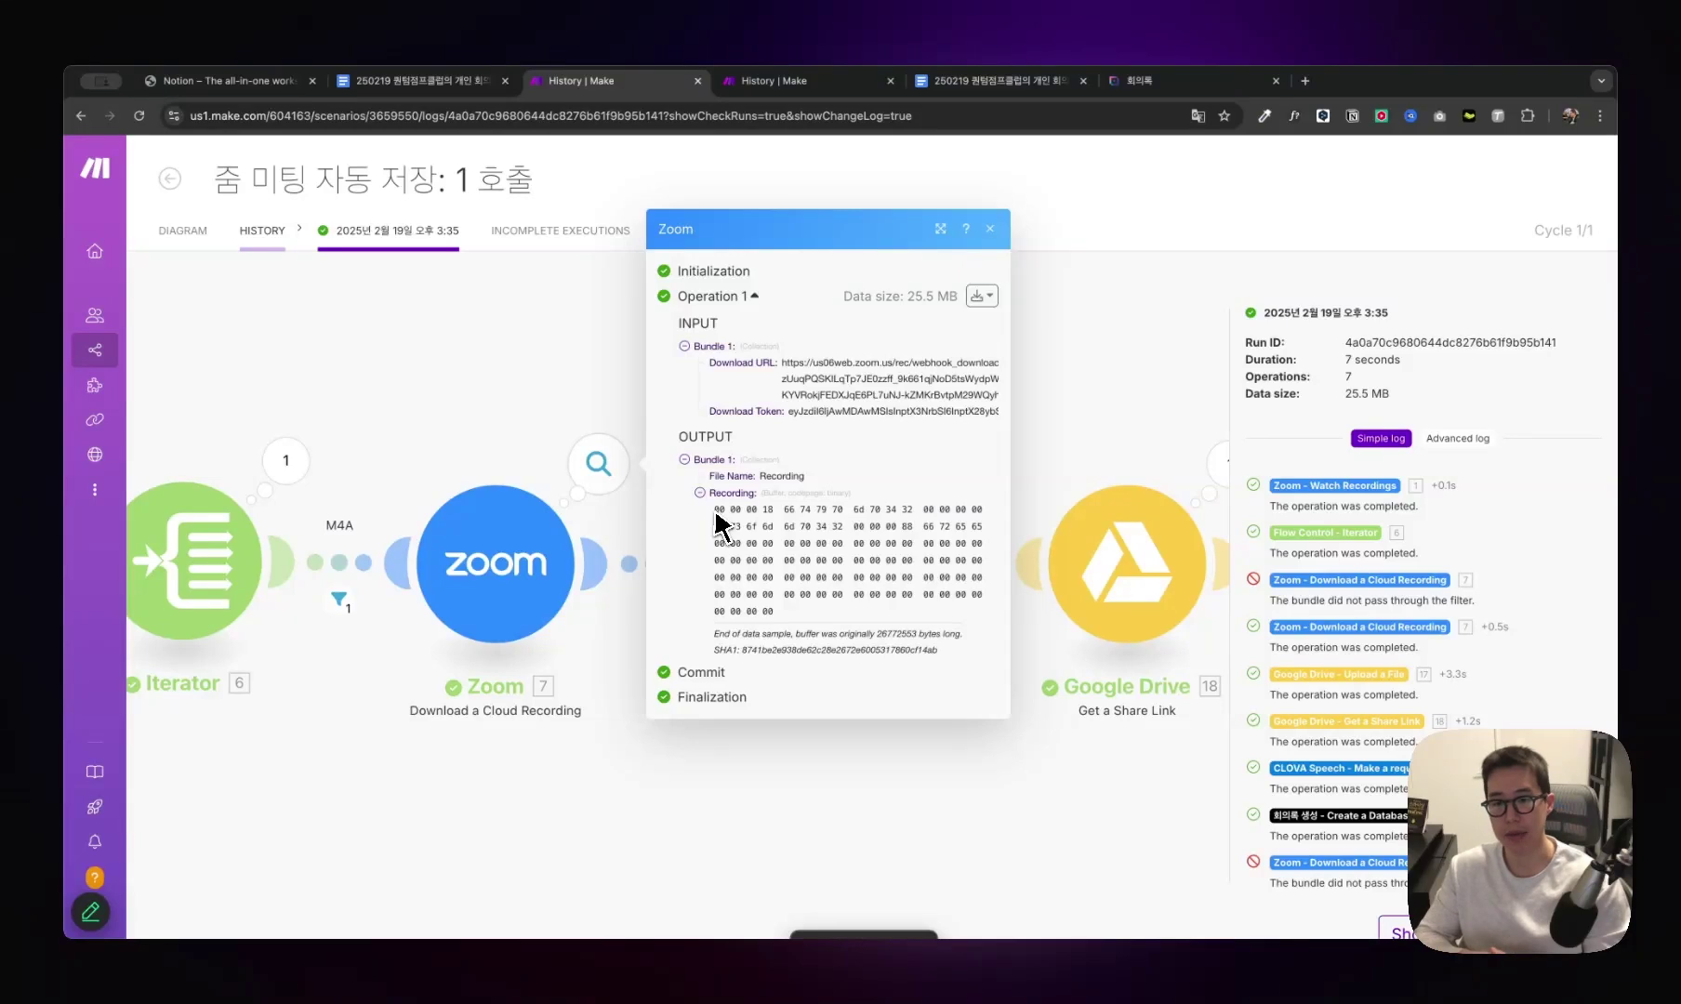
left_click_drag(797, 611, 716, 521)
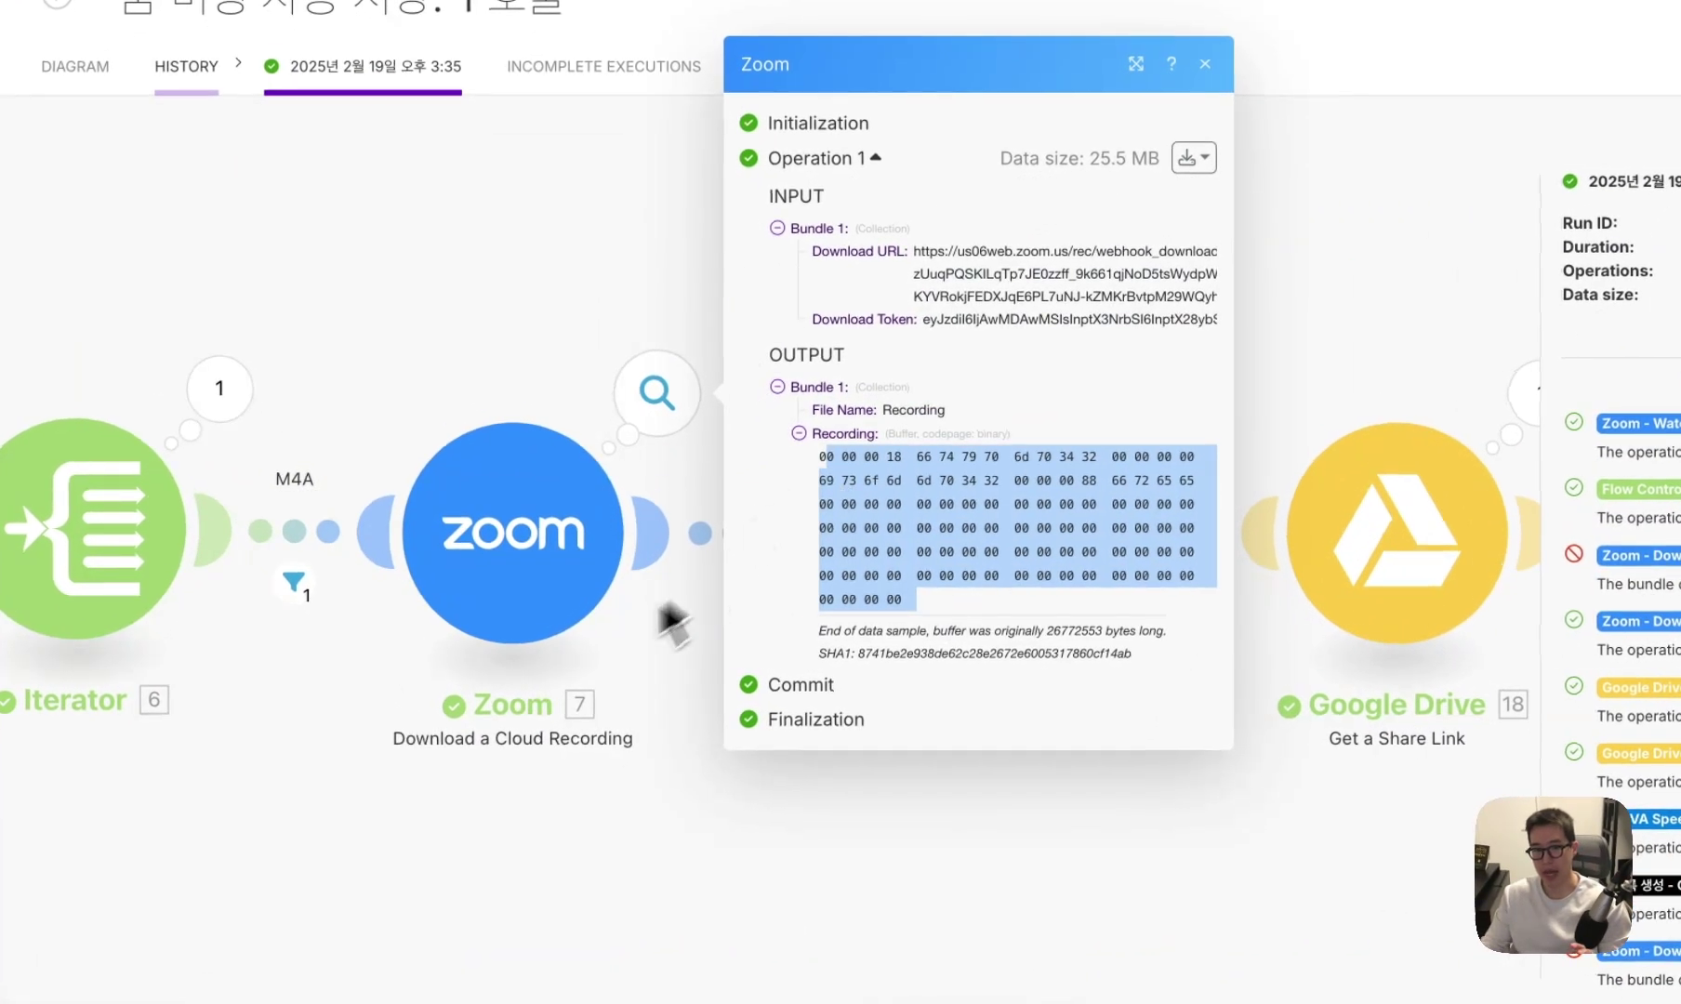
left_click(668, 616)
left_click_drag(396, 741, 494, 737)
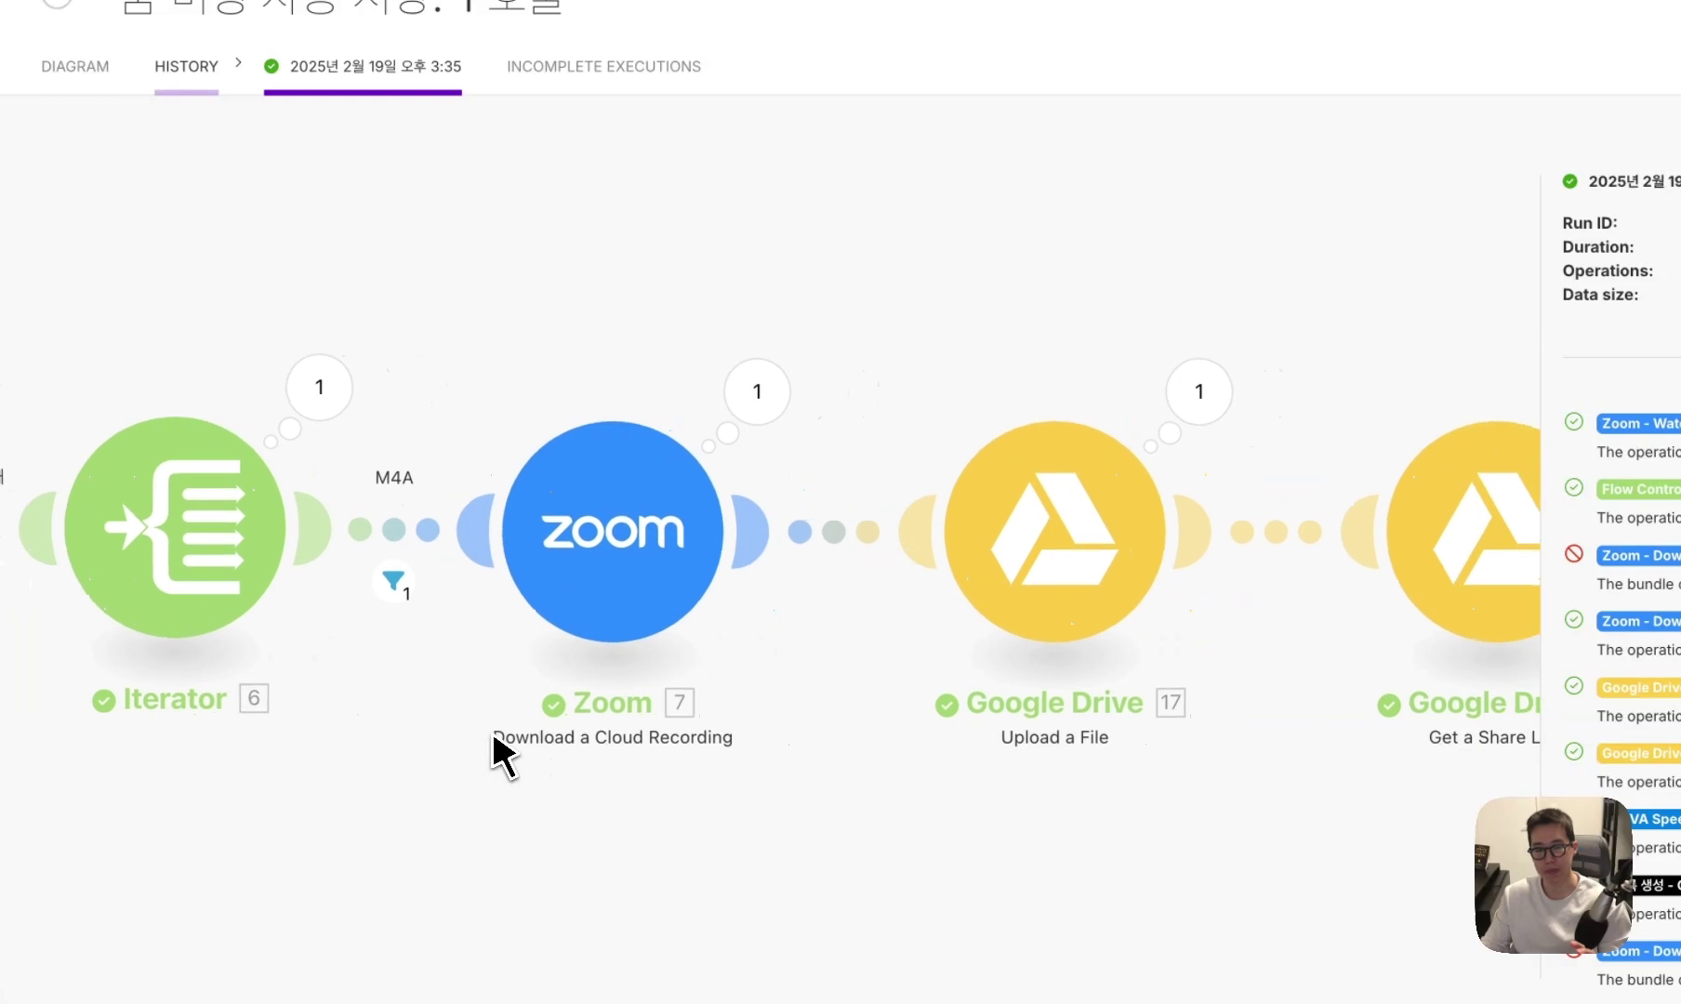
Scroll the run diagram to show Upload a File, Get a Share Link and CLOVA Speech's Make a request.
scroll(571, 248, "right", 3)
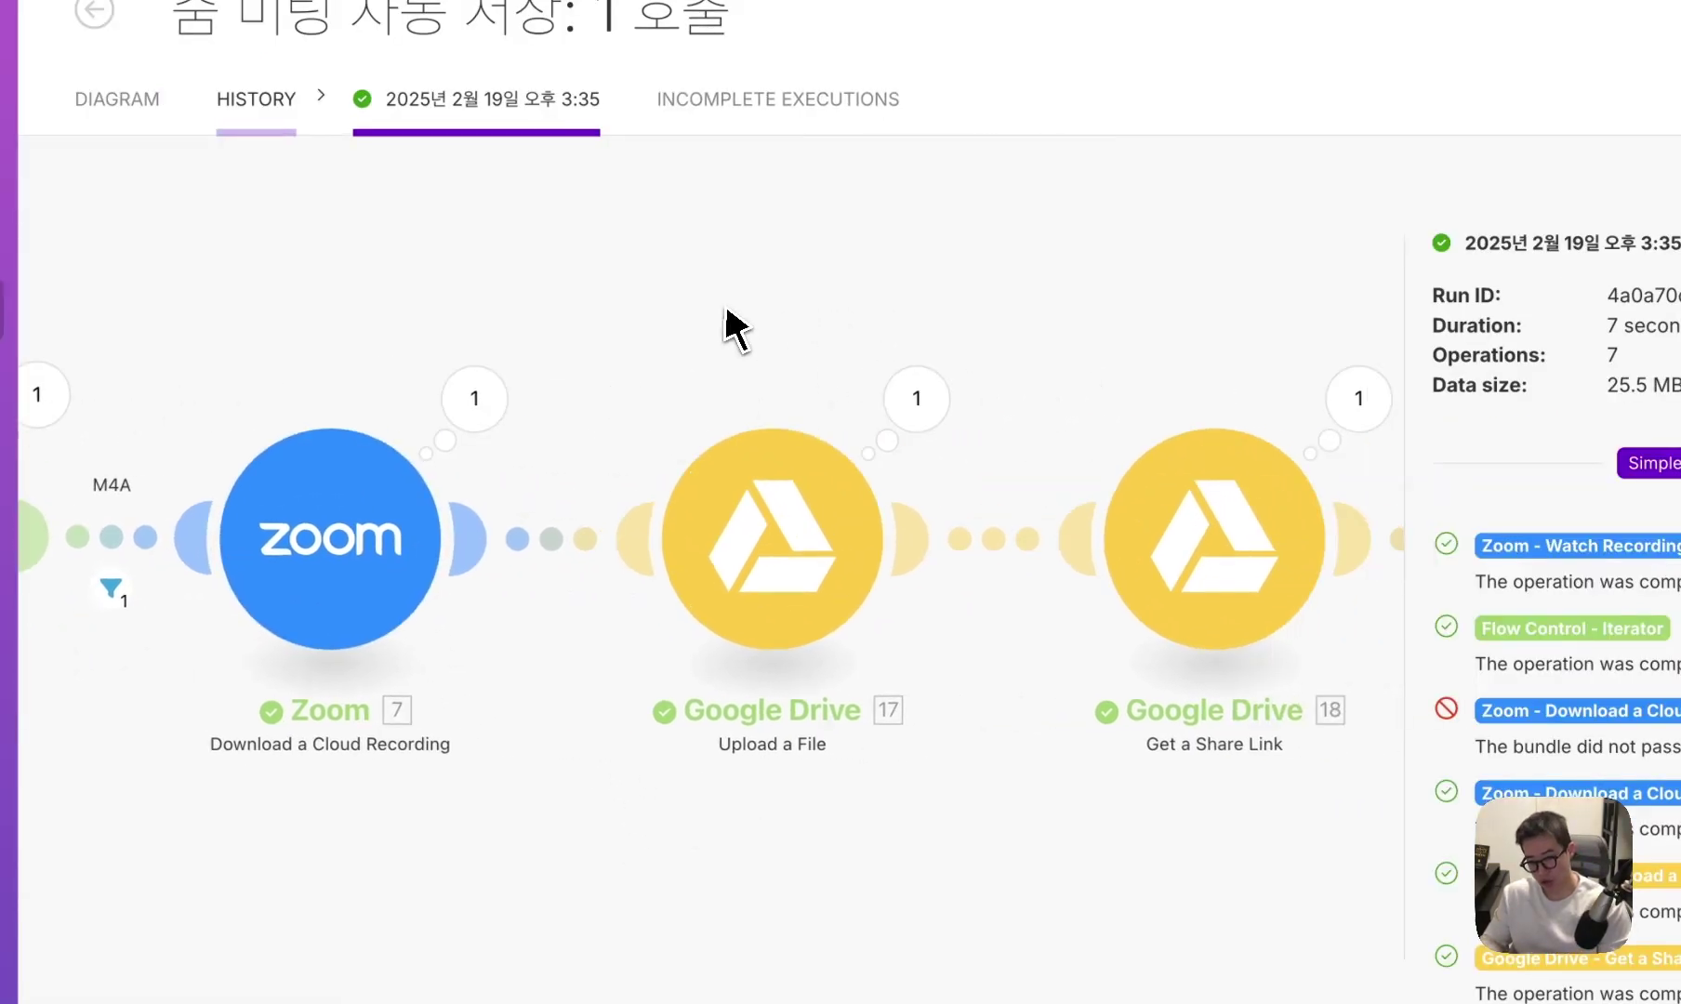
scroll(949, 372, "right", 2)
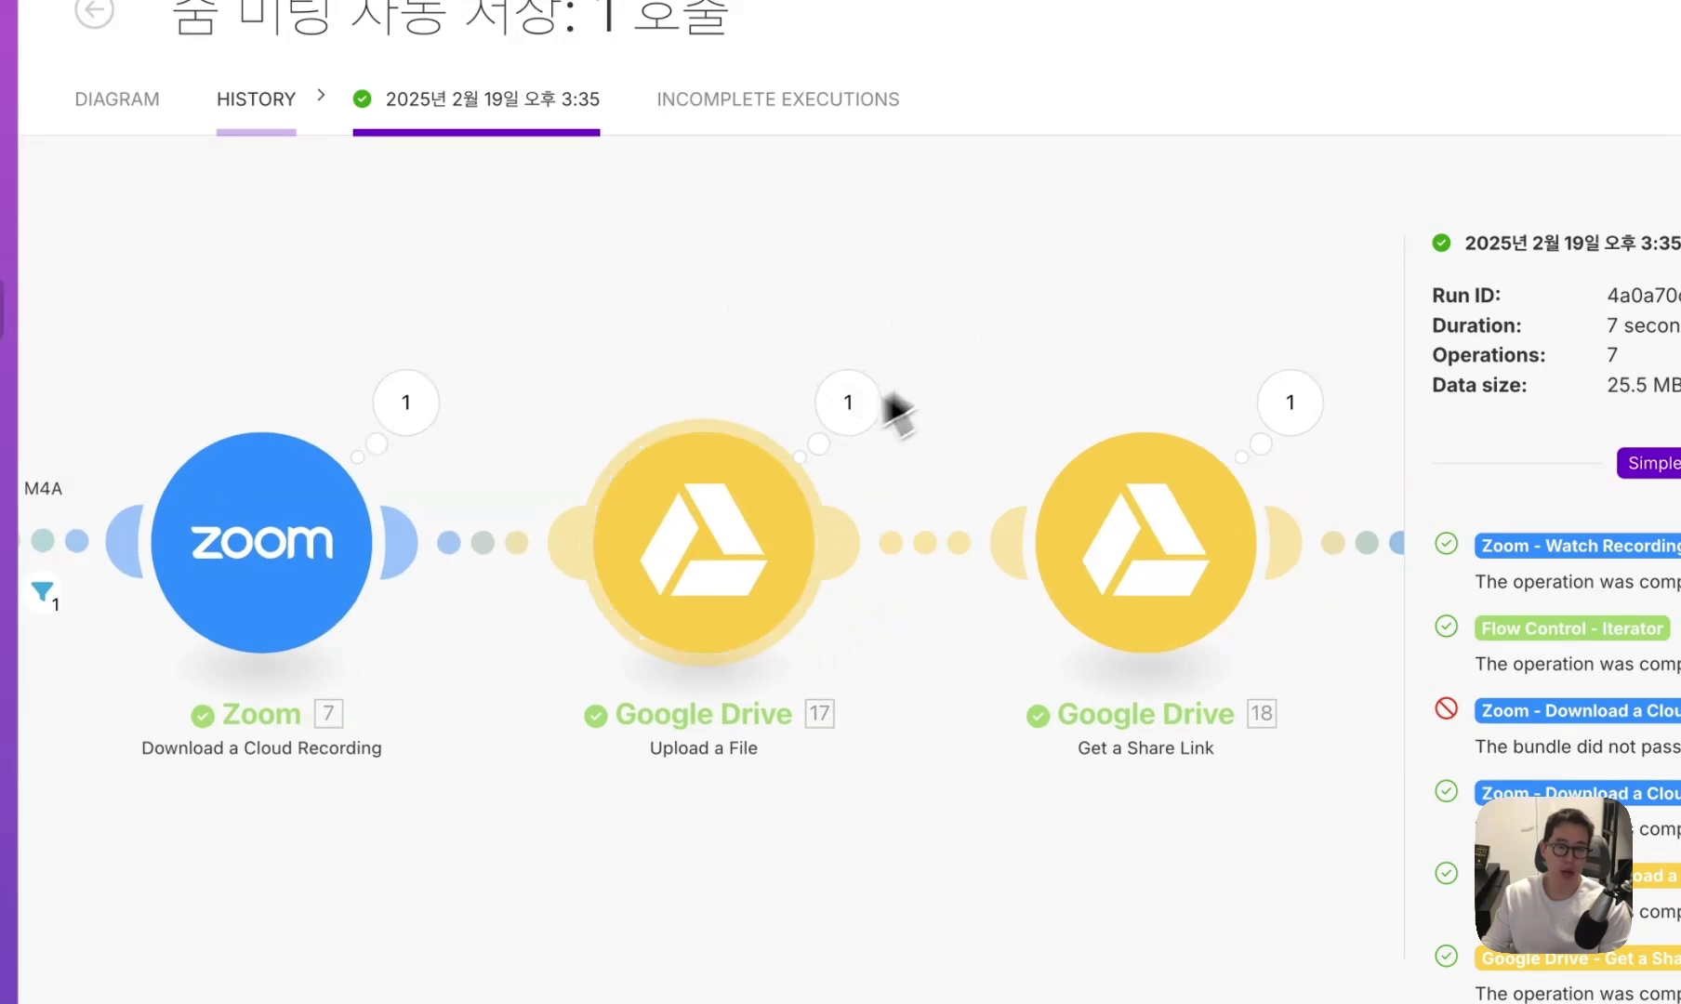
scroll(884, 409, "right", 3)
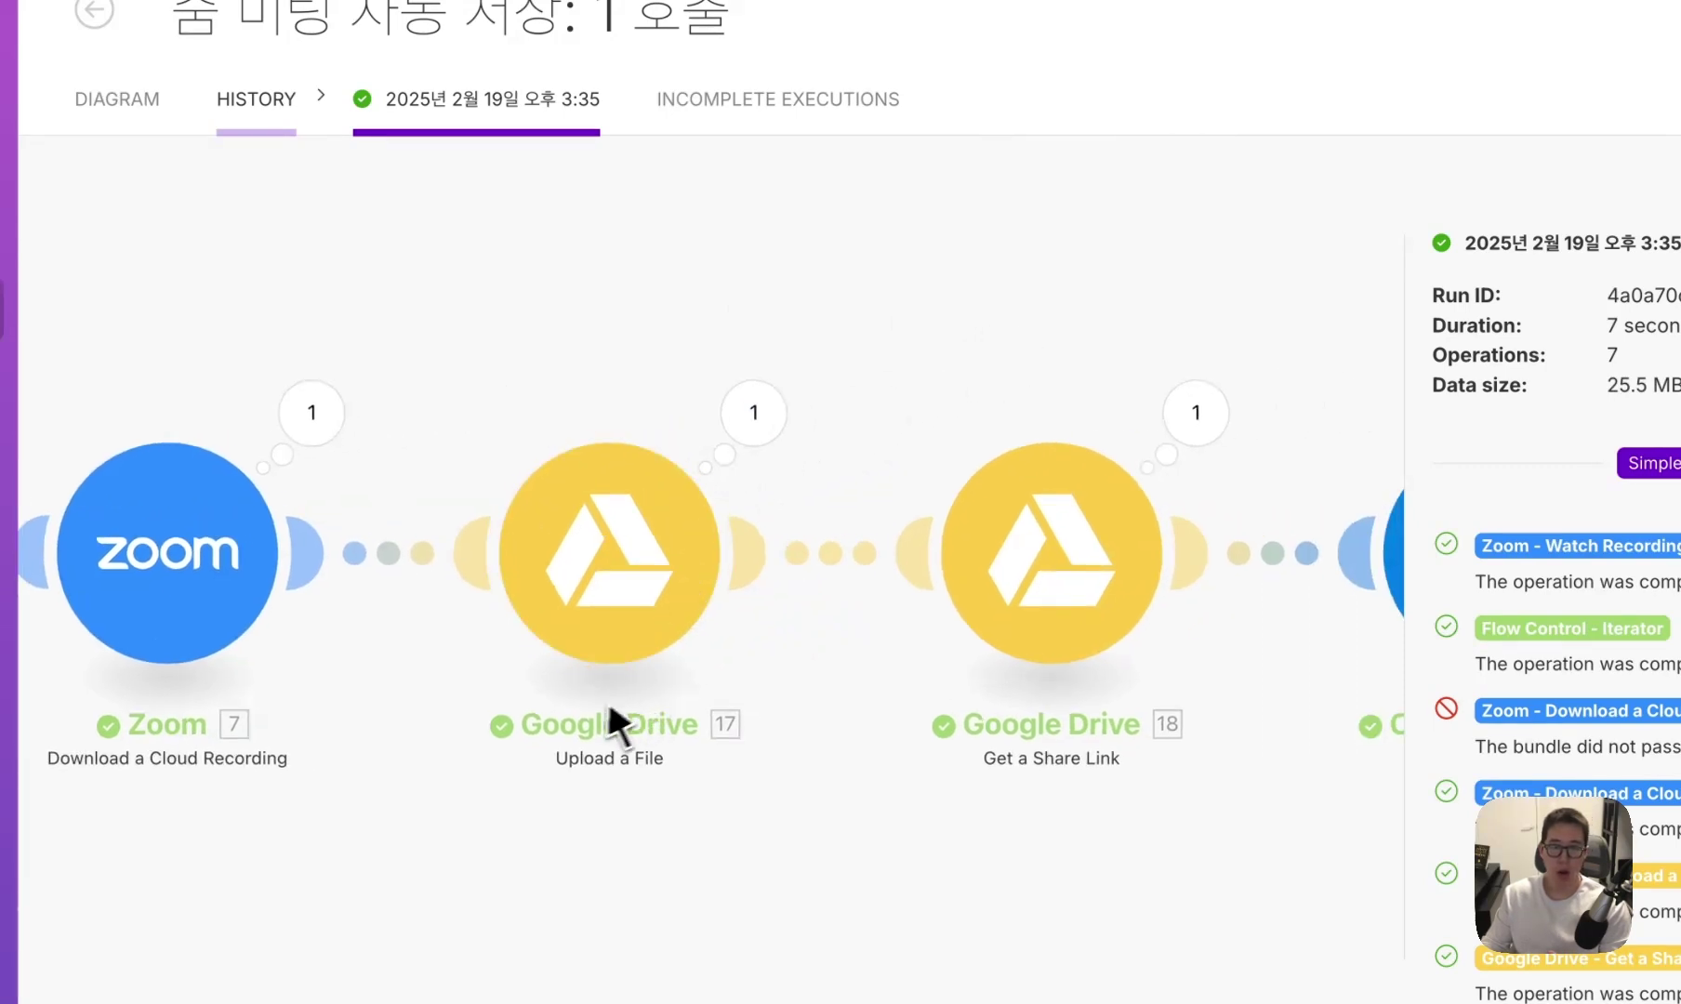
scroll(714, 513, "right", 2)
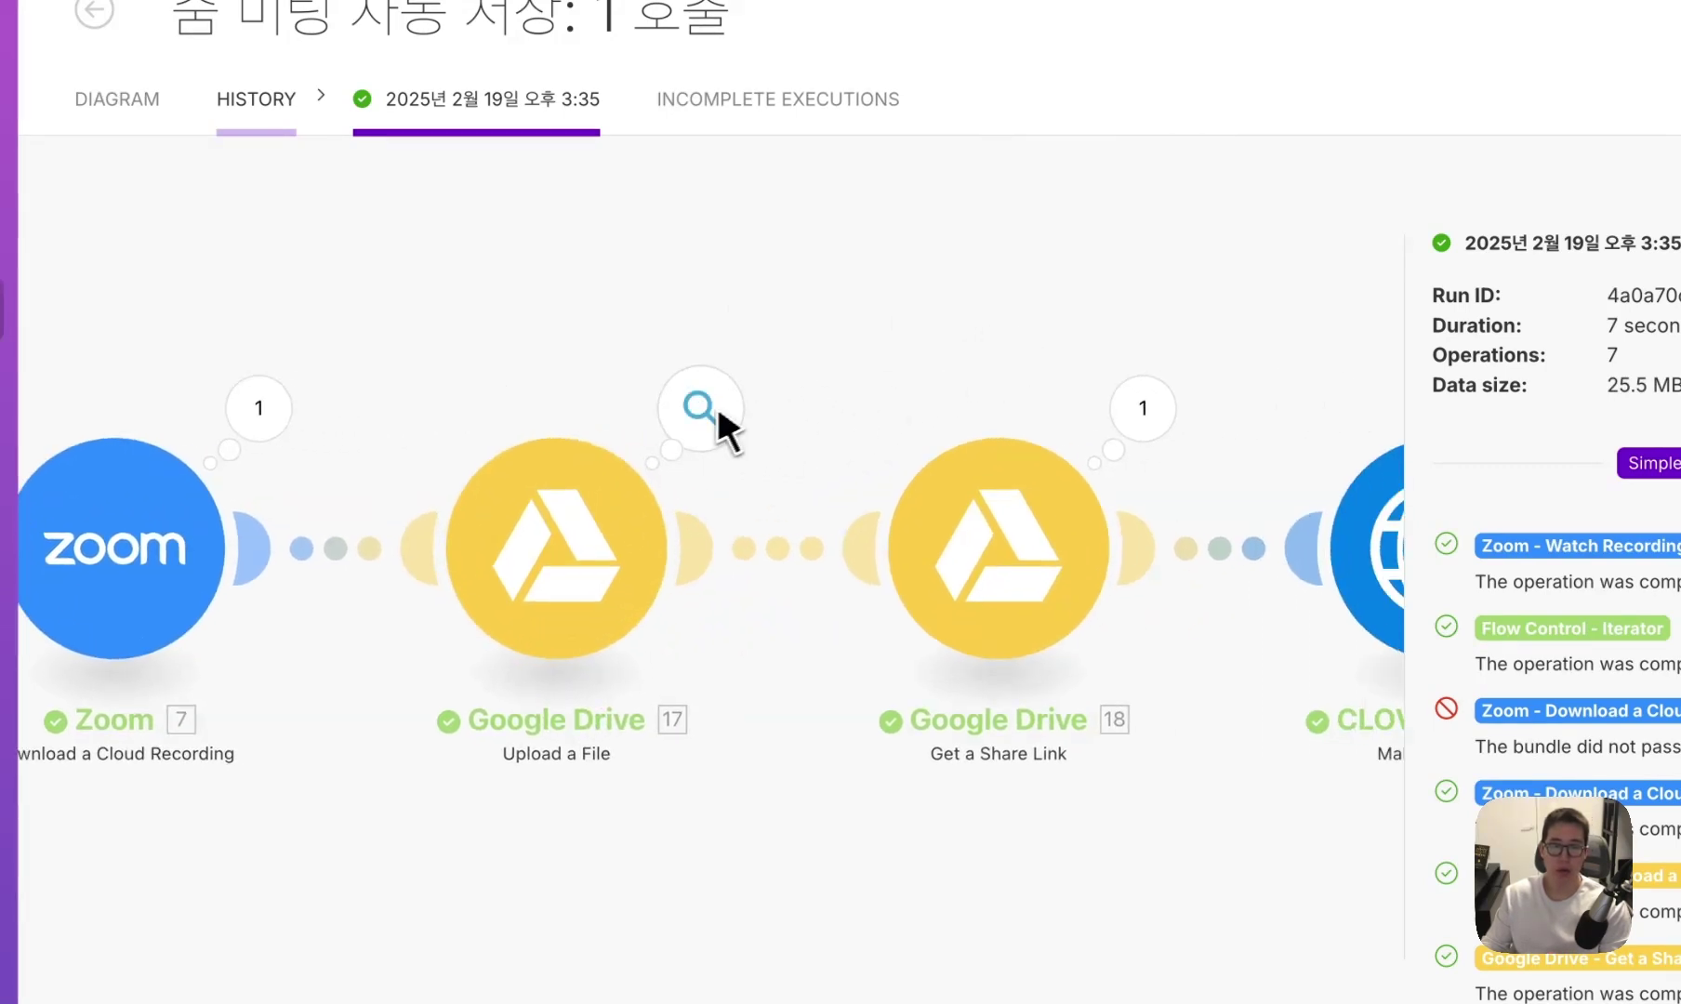
scroll(834, 363, "right", 3)
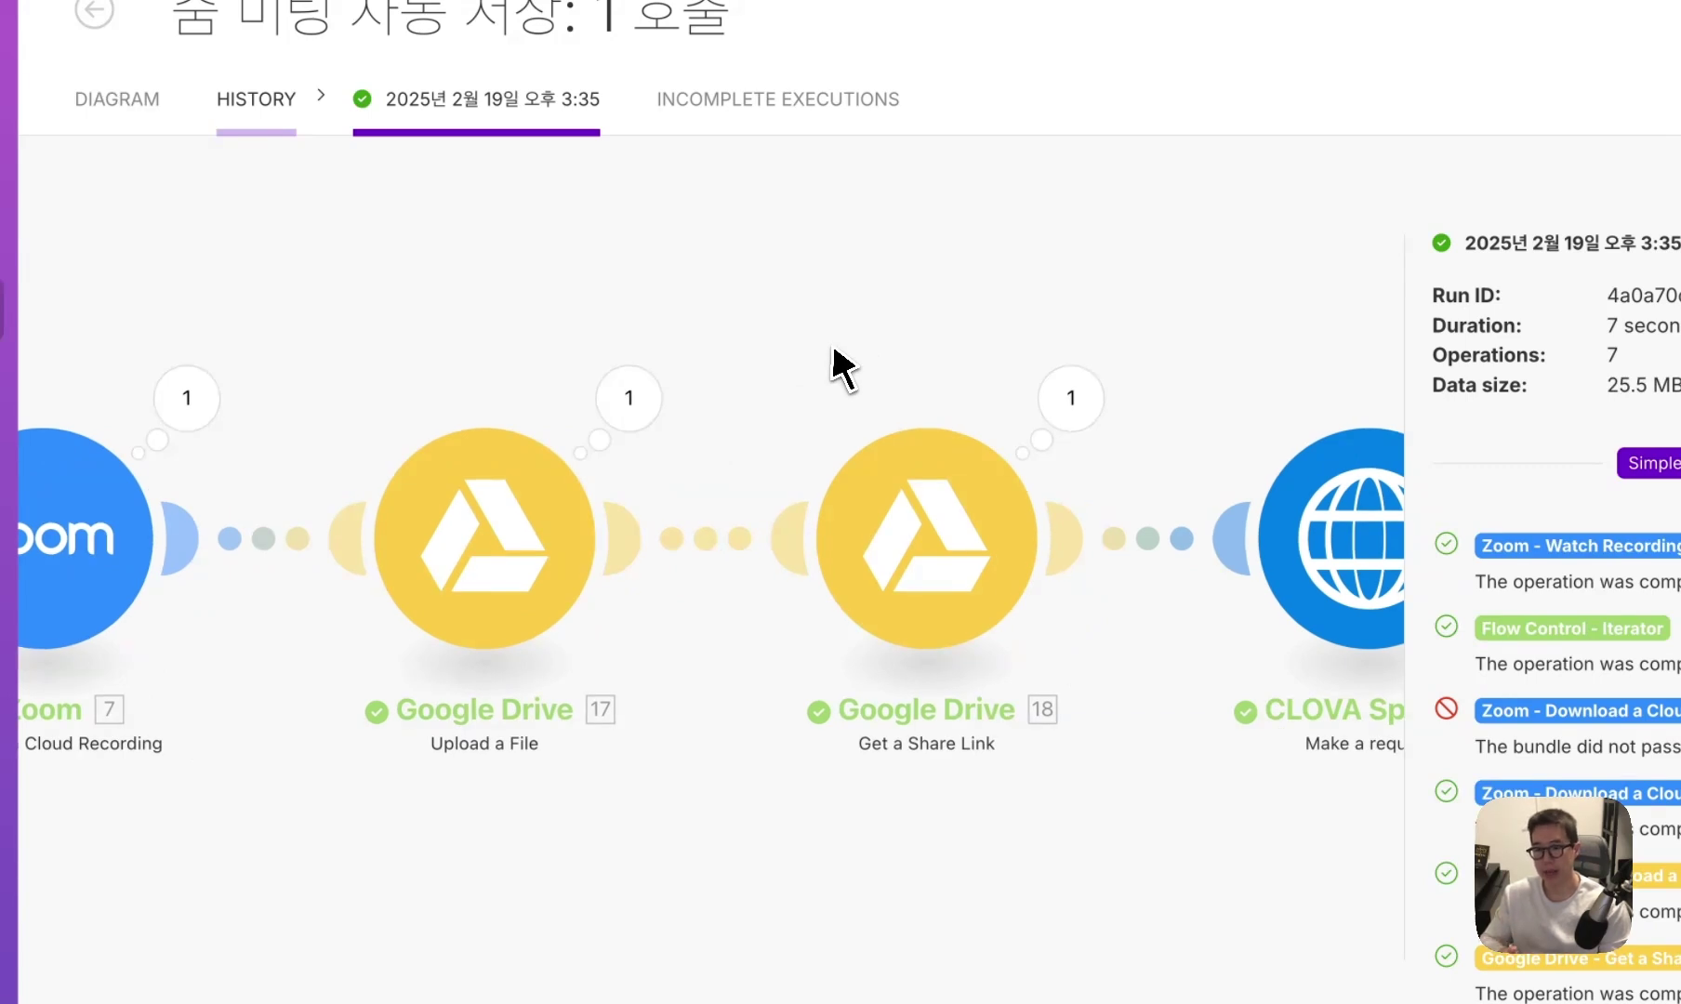
scroll(818, 339, "right", 6)
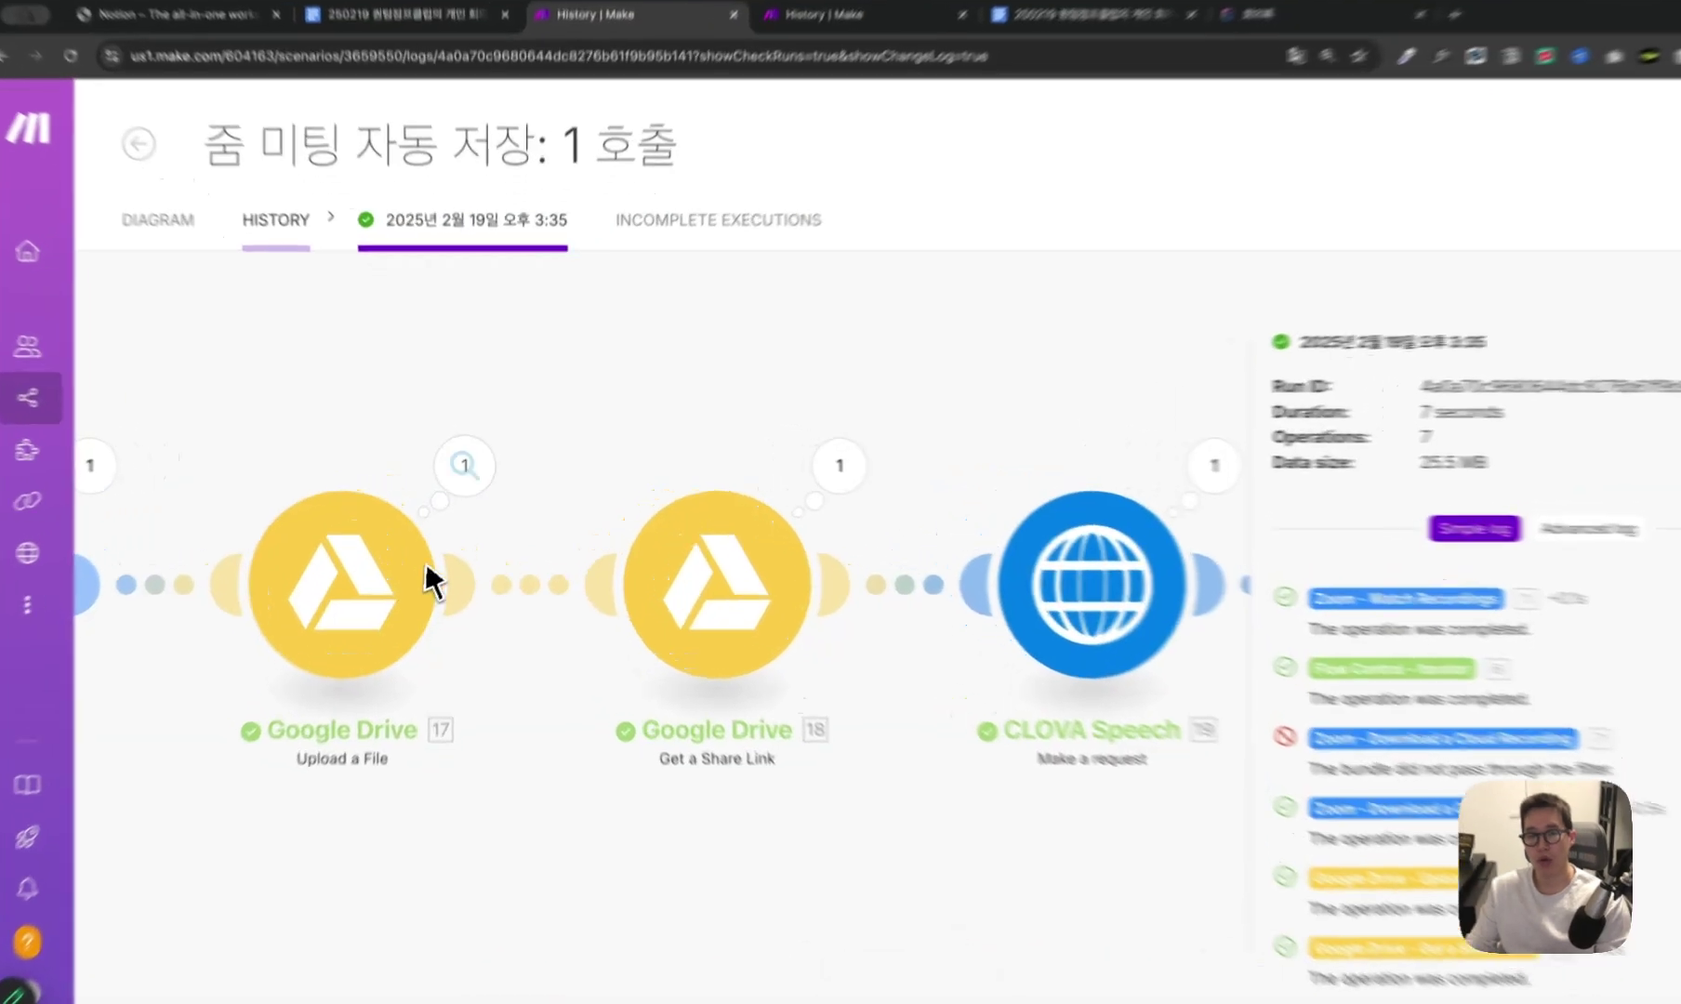
left_click(483, 469)
scroll(649, 674, "down", 5)
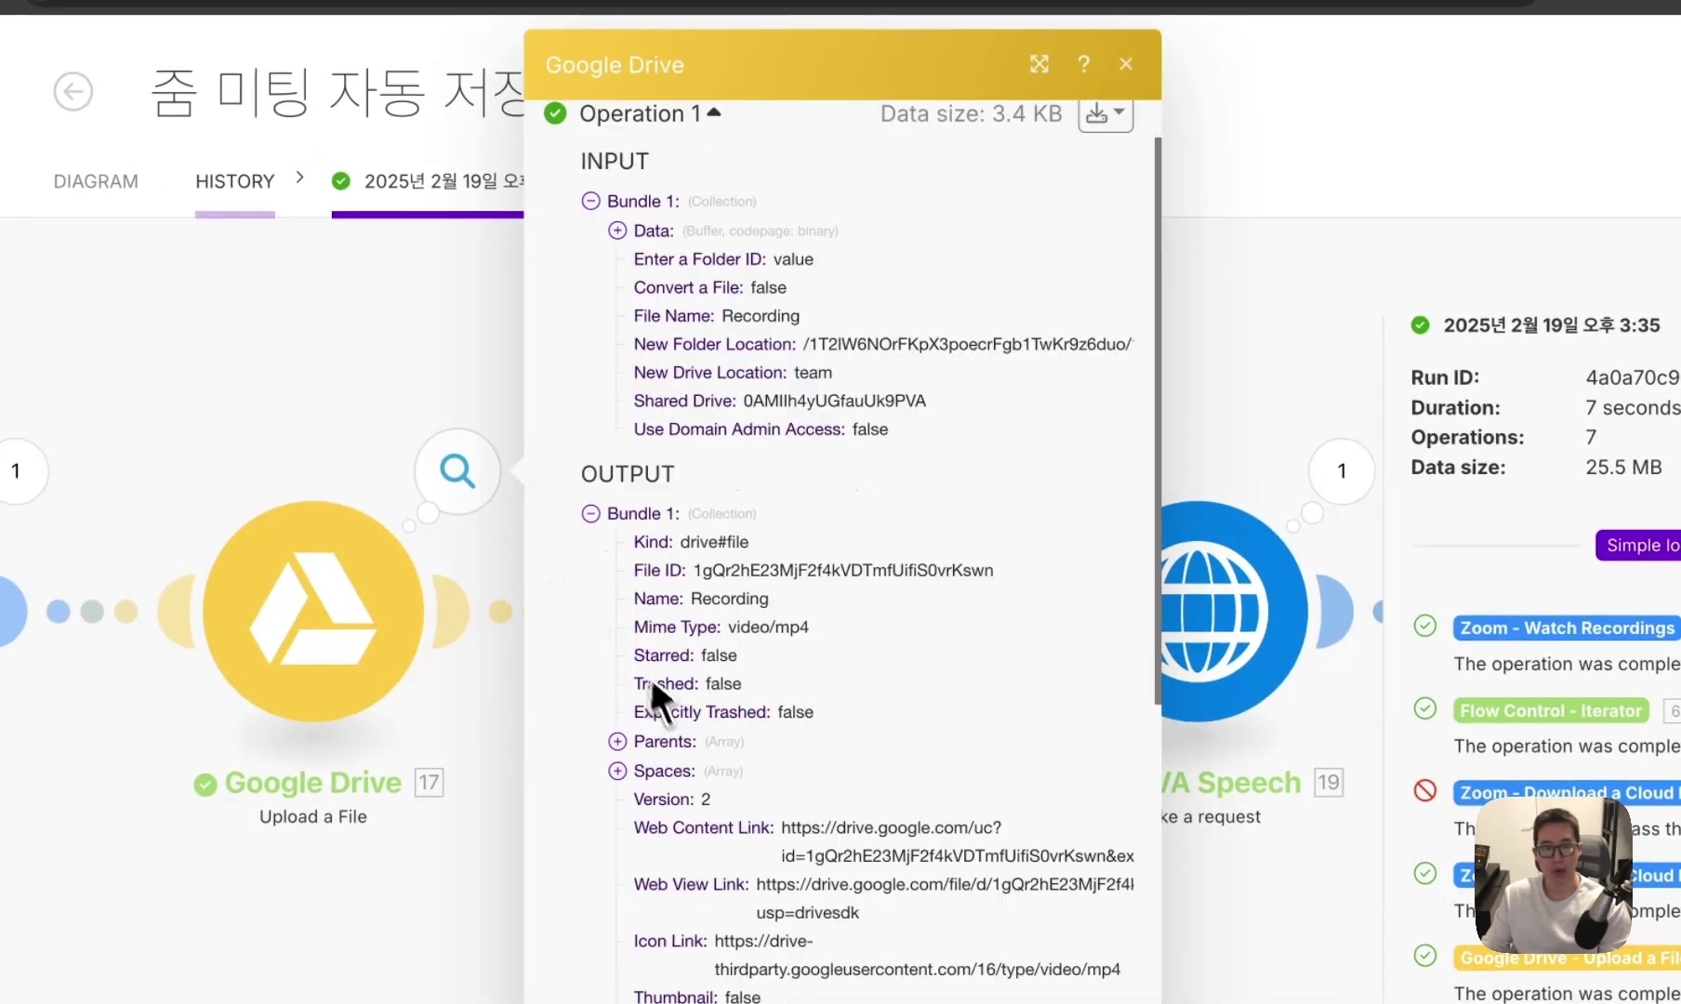
left_click_drag(825, 556, 883, 575)
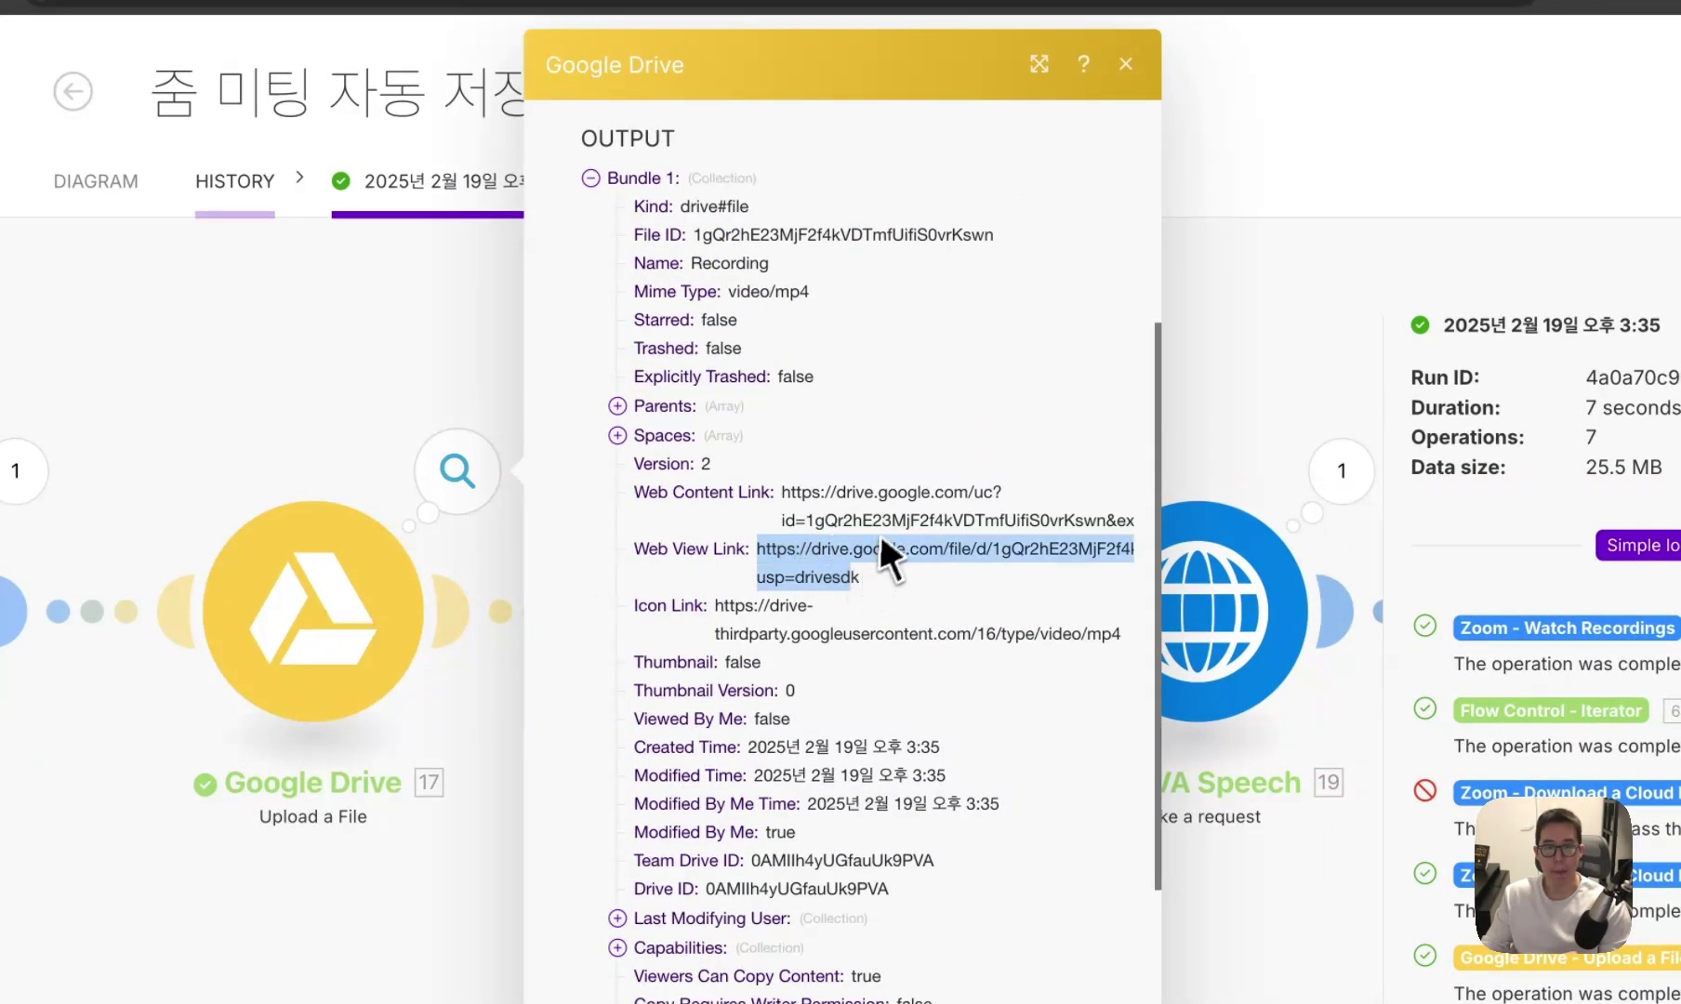
left_click(1038, 64)
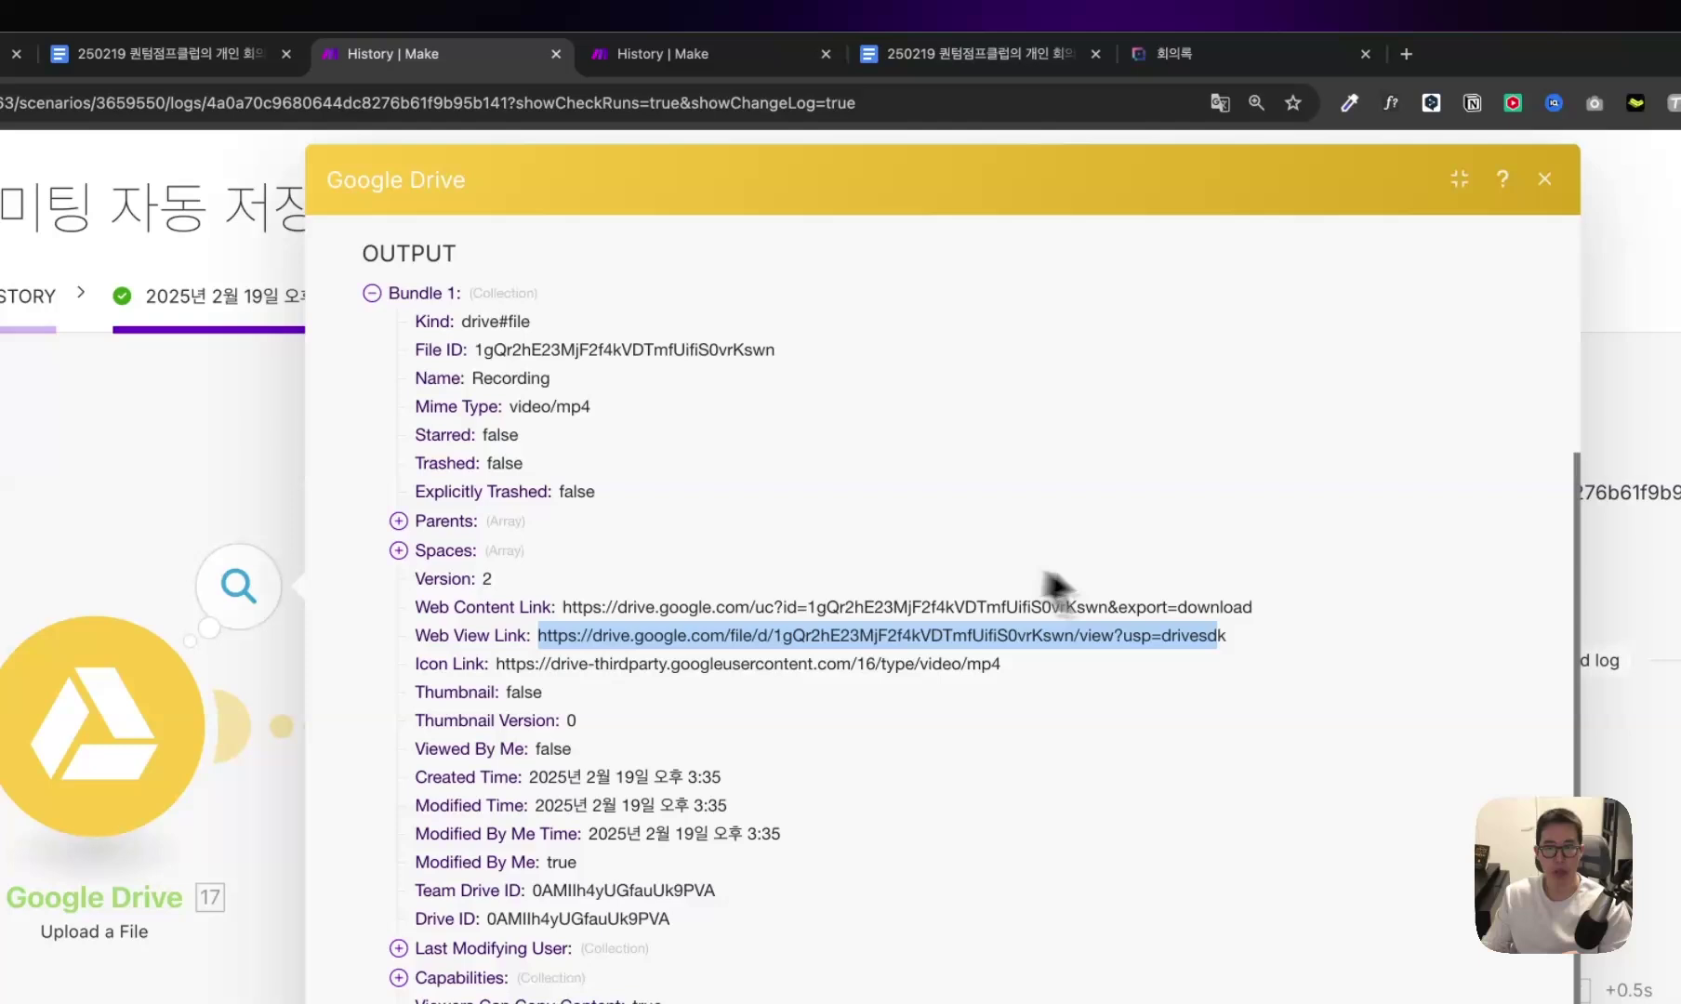
left_click_drag(1252, 605, 447, 564)
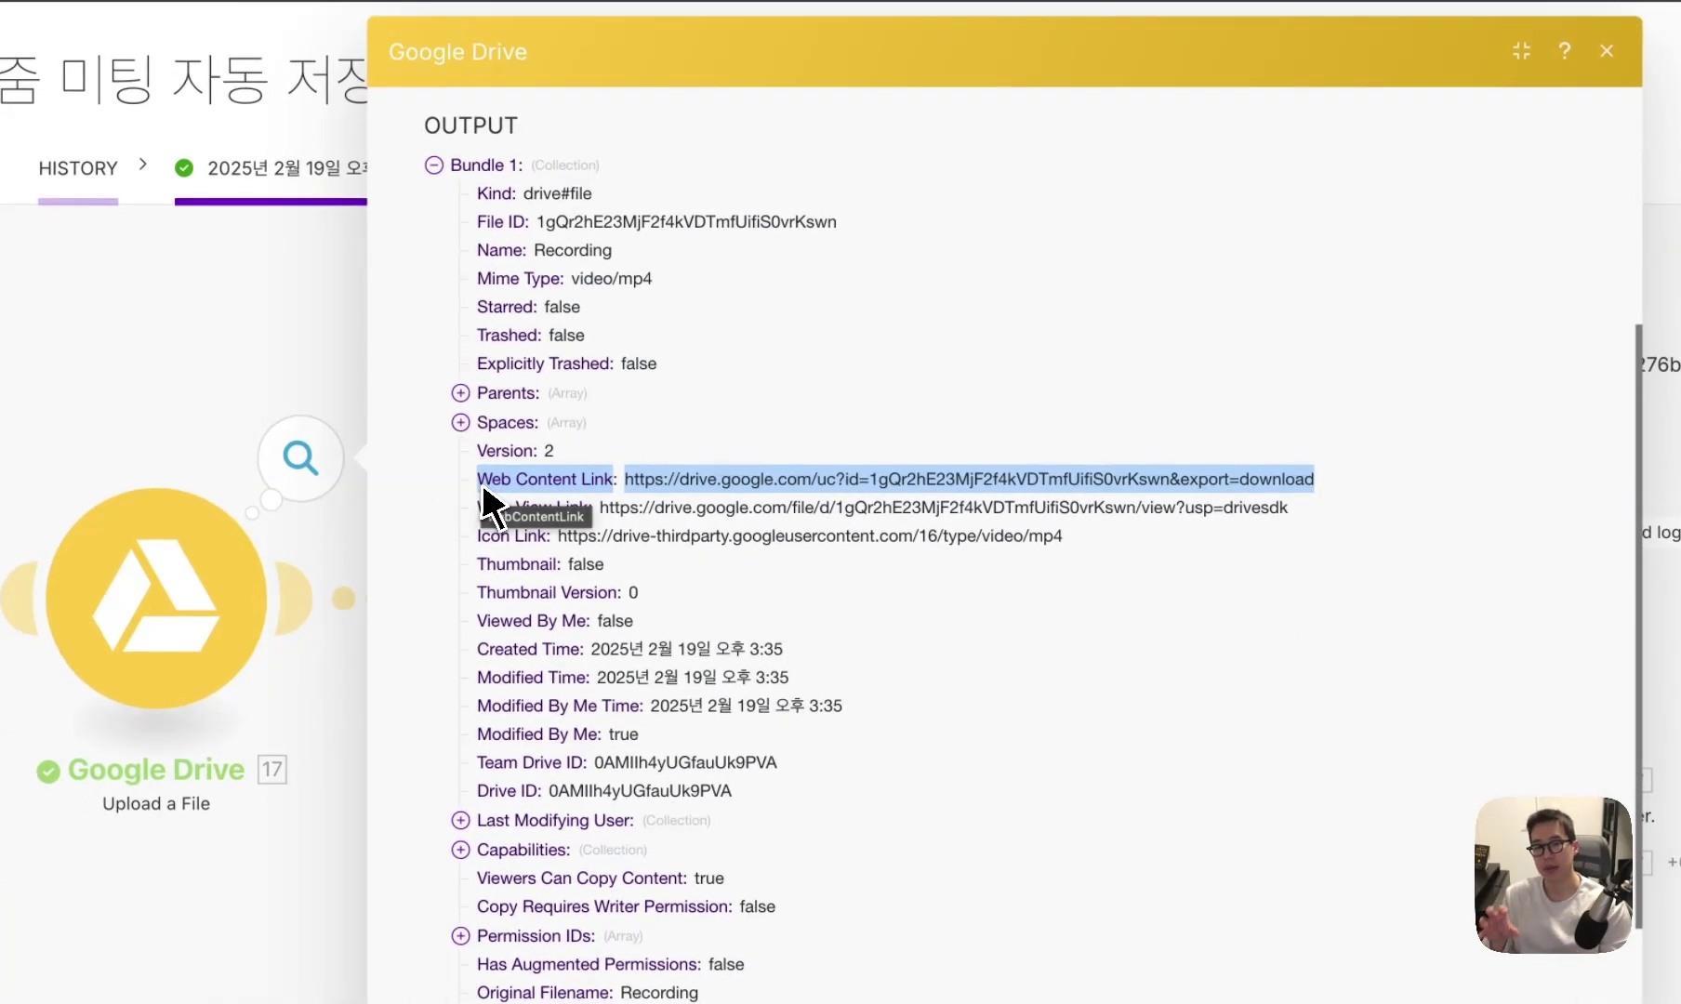
left_click(669, 496)
left_click_drag(625, 481, 1334, 500)
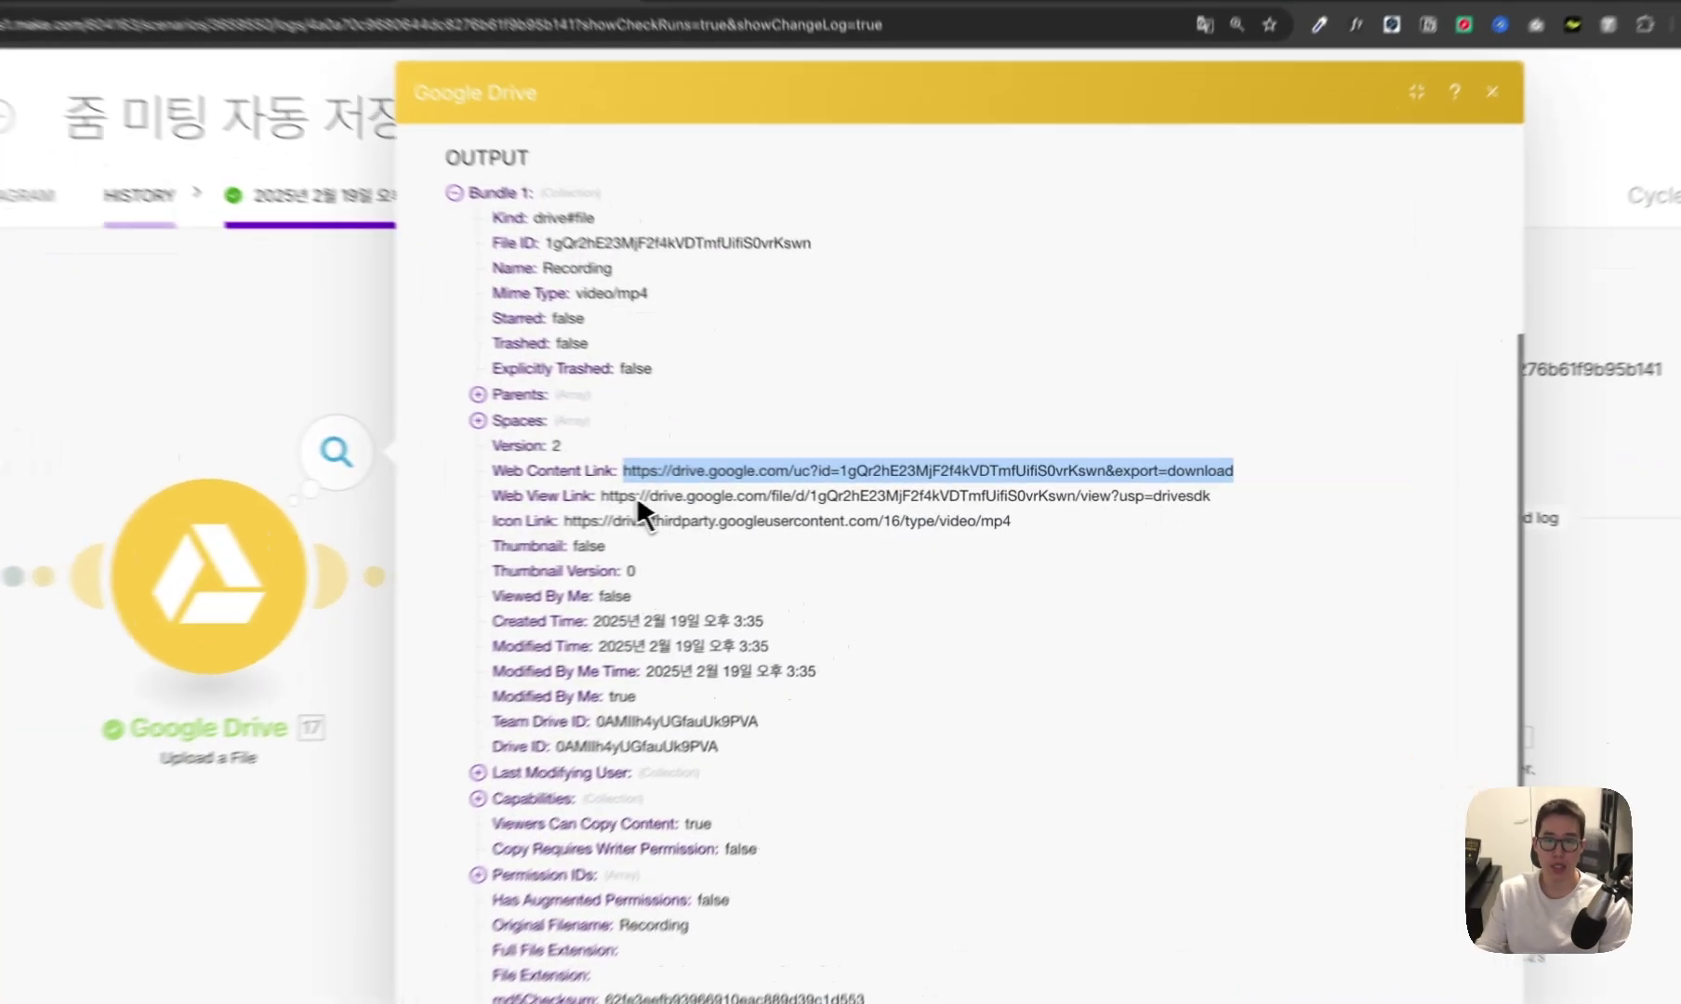
left_click_drag(684, 495, 1262, 529)
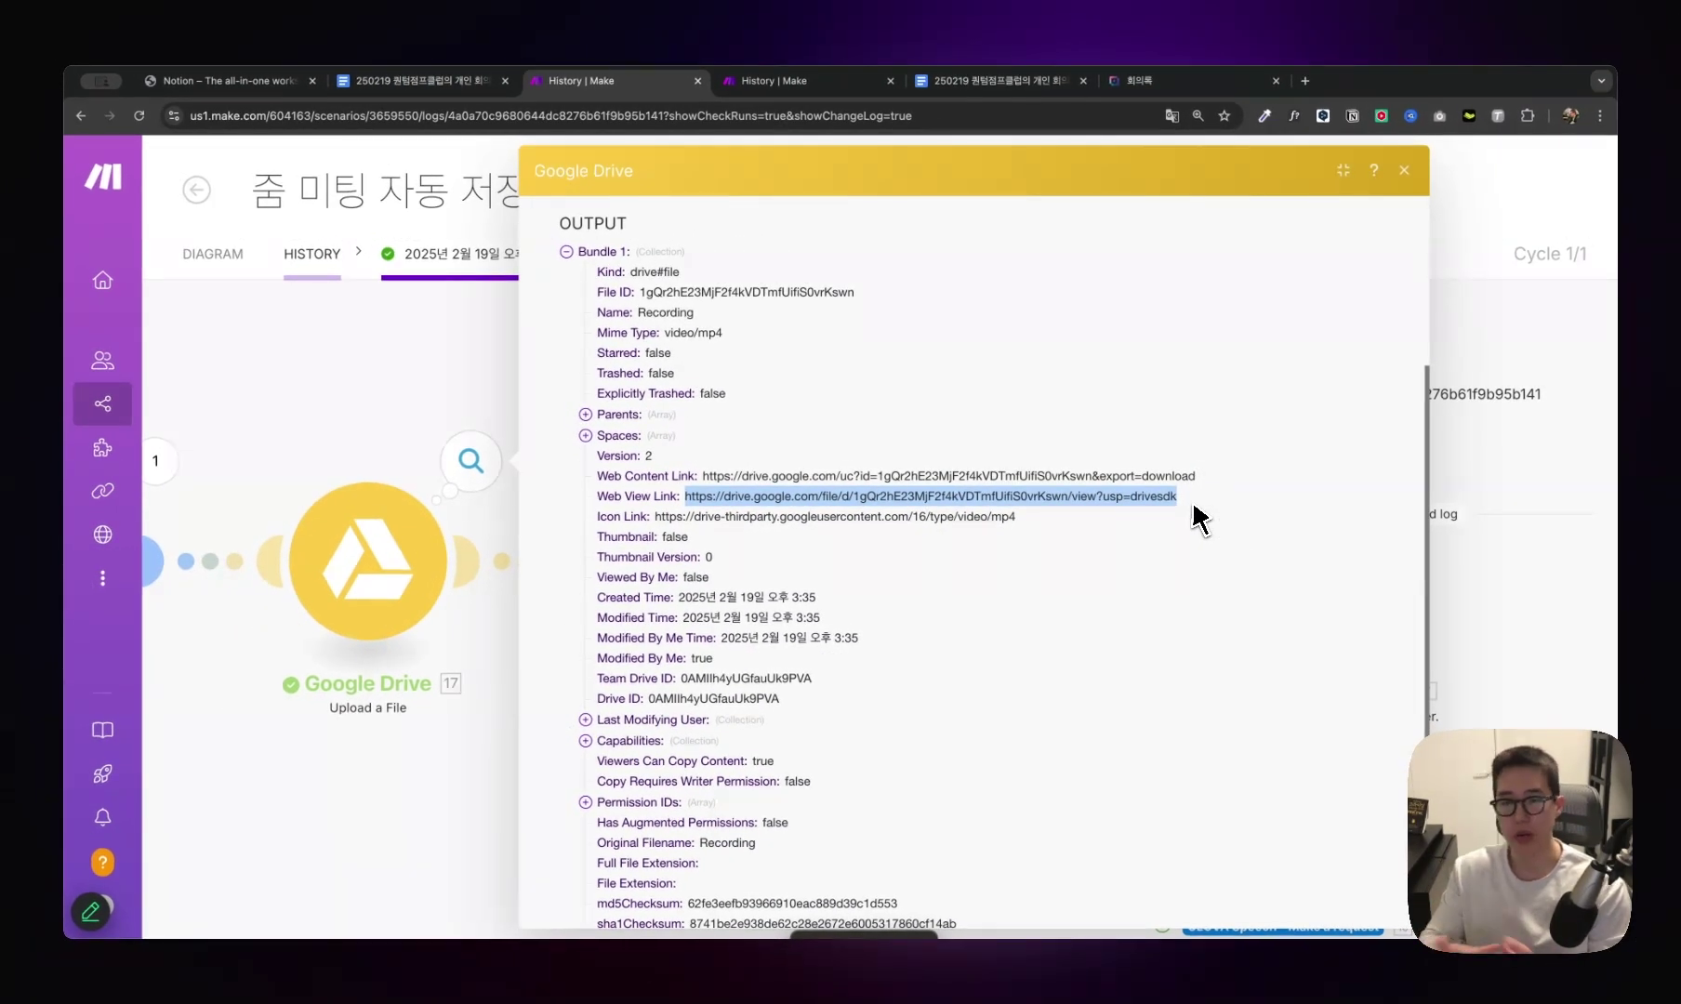
key("Escape")
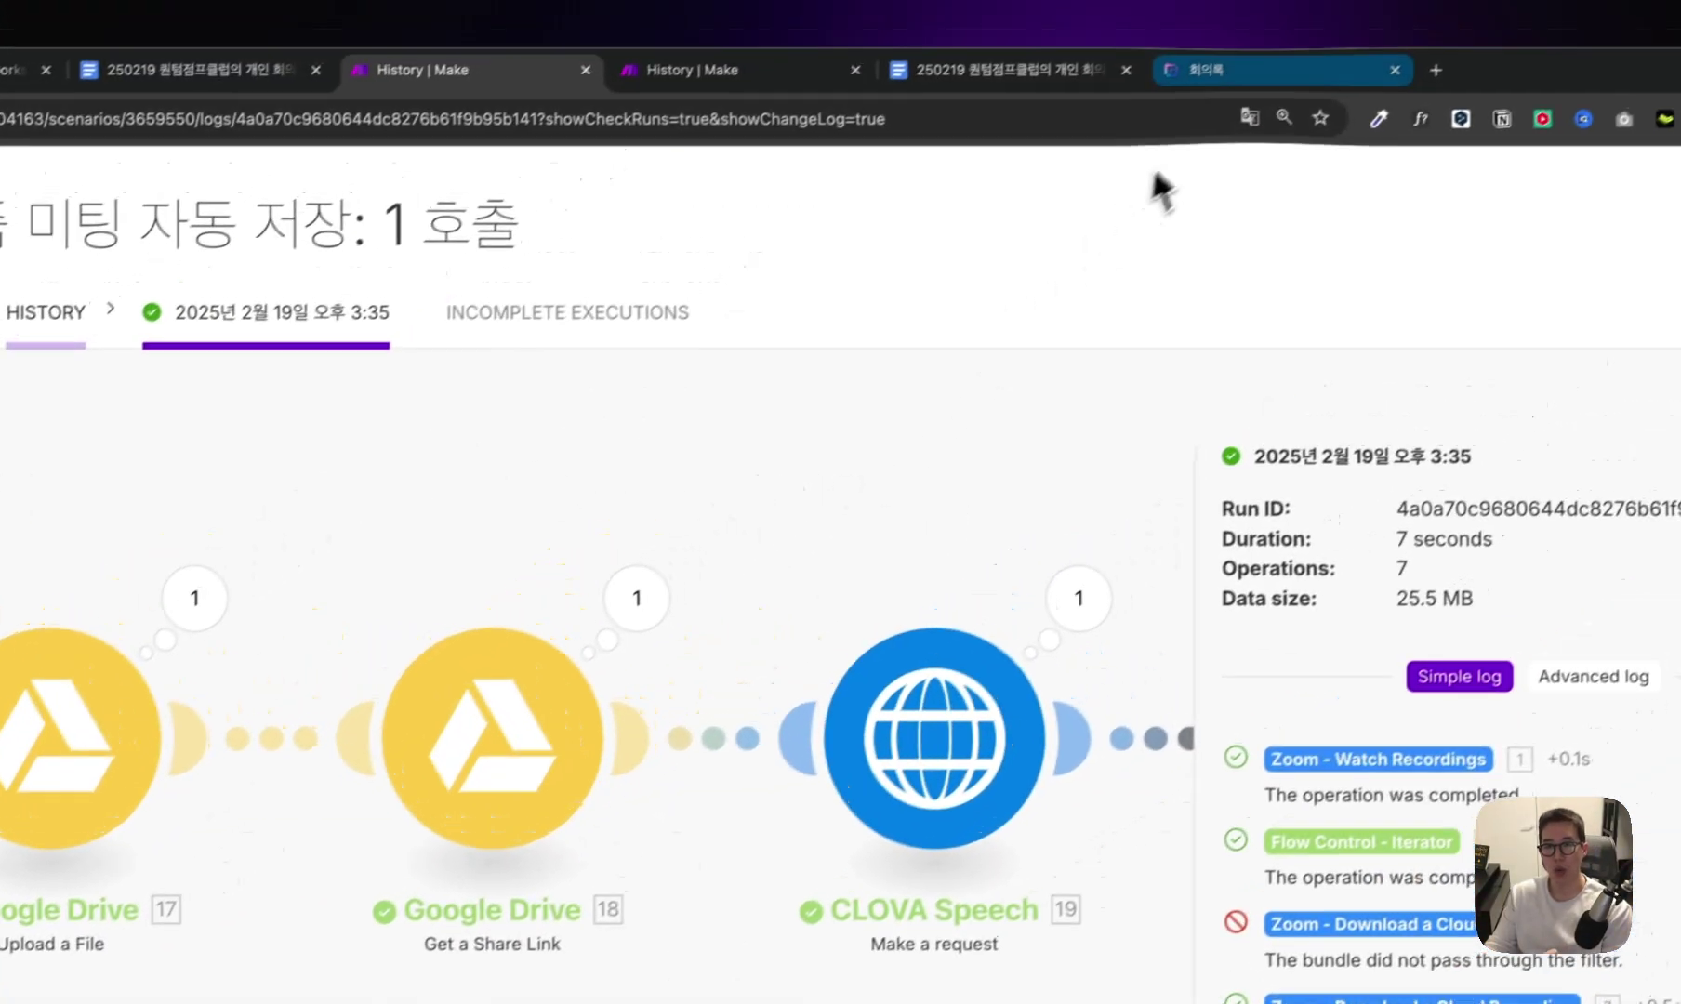
left_click(1175, 98)
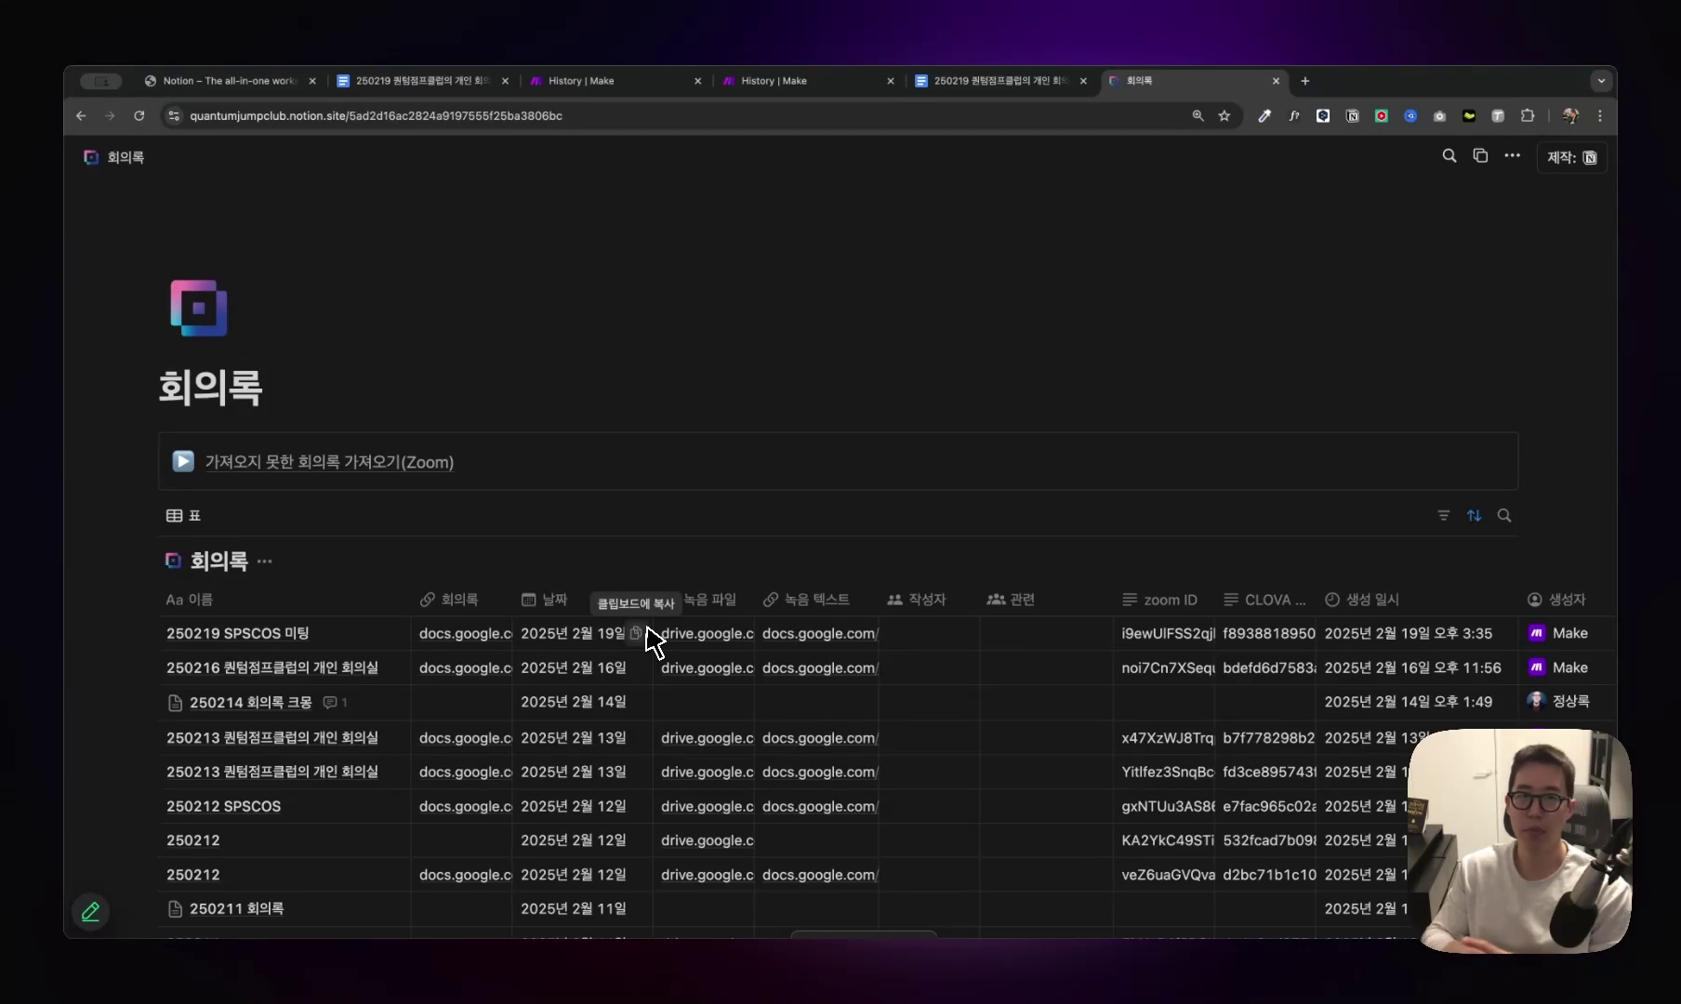
left_click(651, 82)
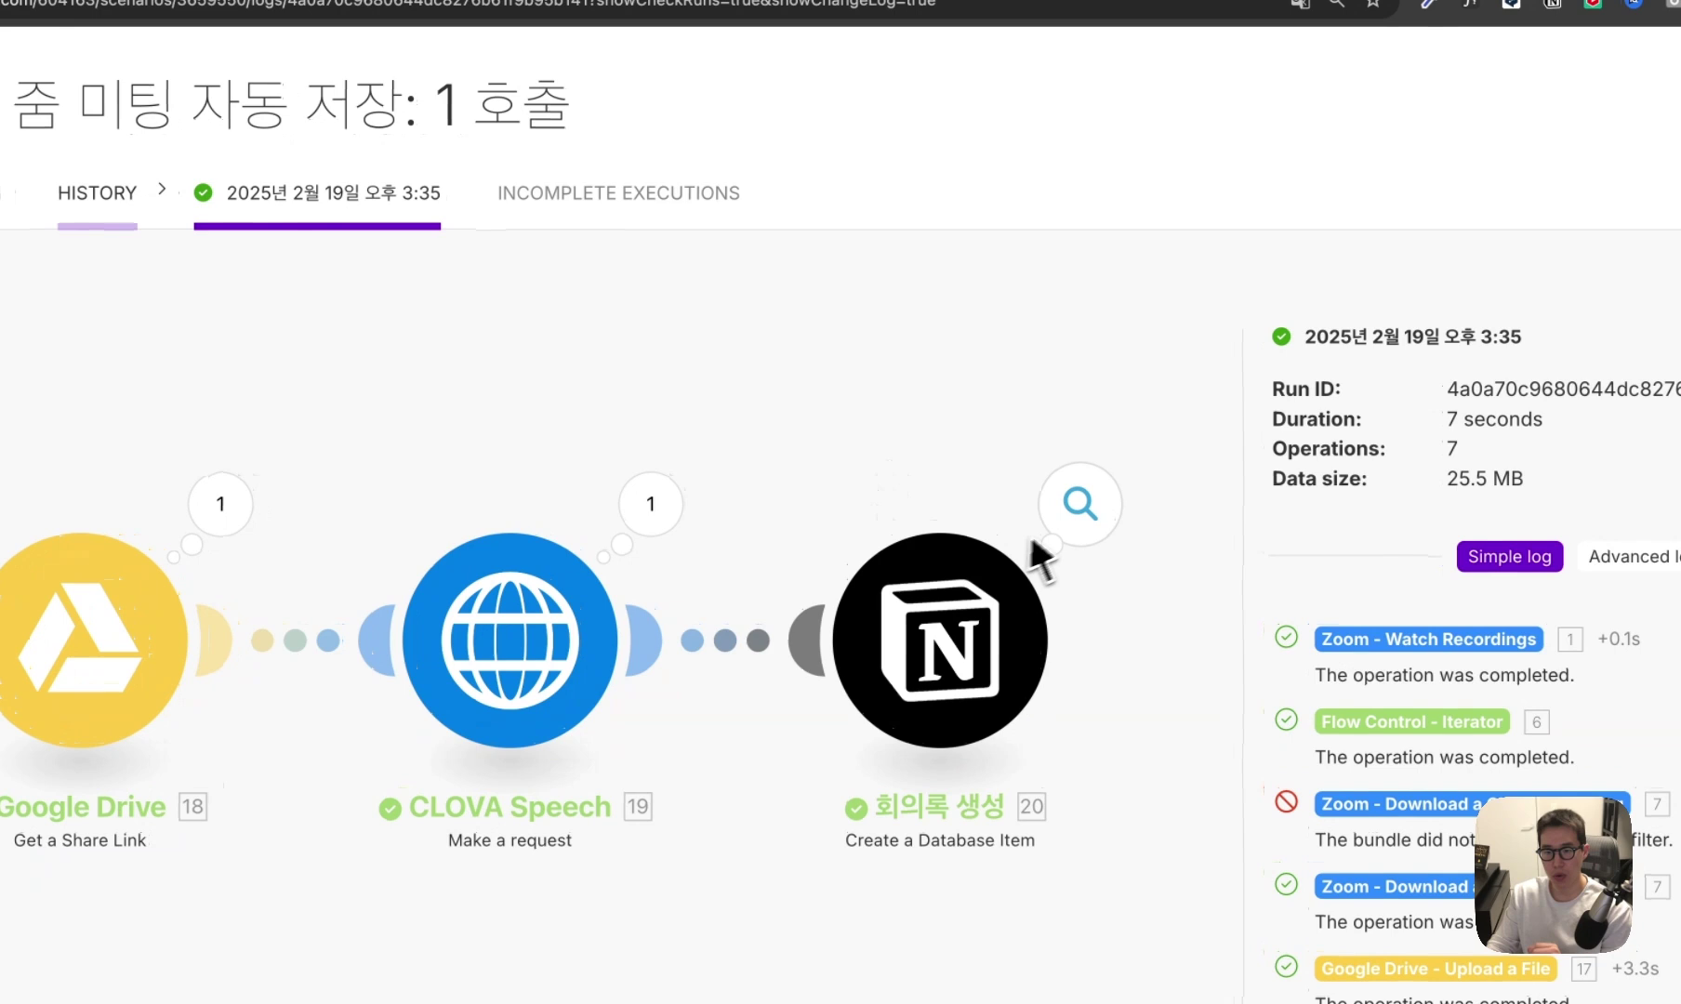
Compare the Notion module's operation details with the newest 2월 19일 오후 3:35 row in 회의록.
left_click(1083, 509)
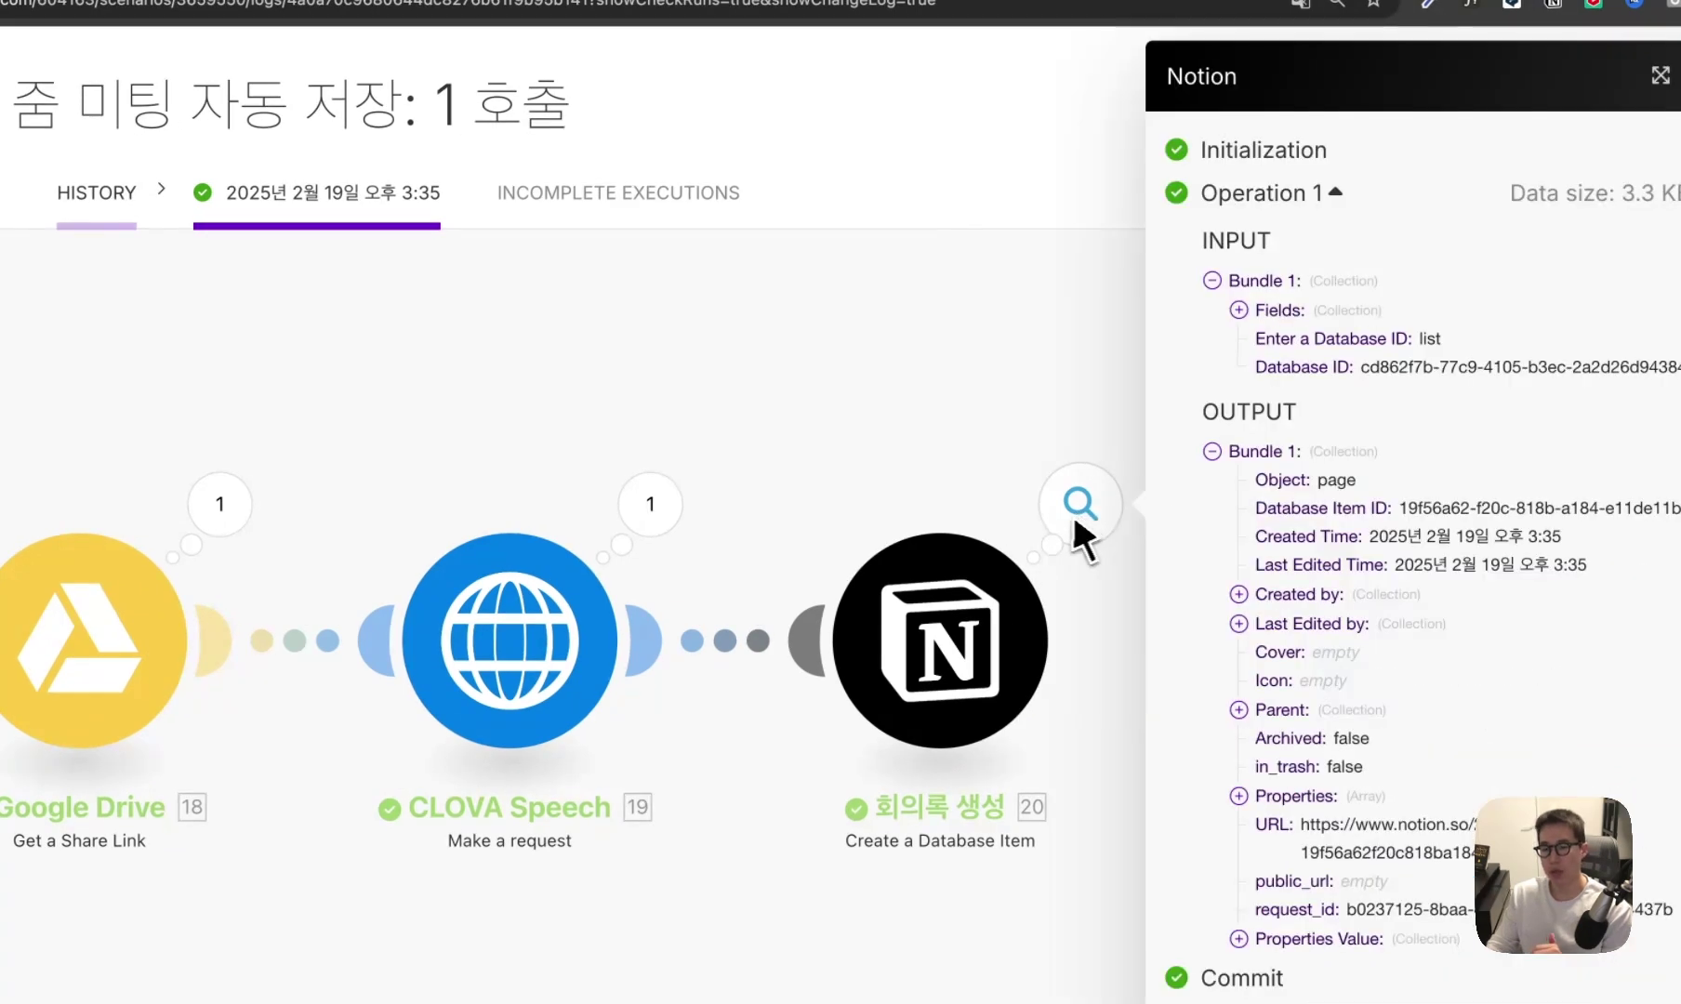
left_click(1134, 98)
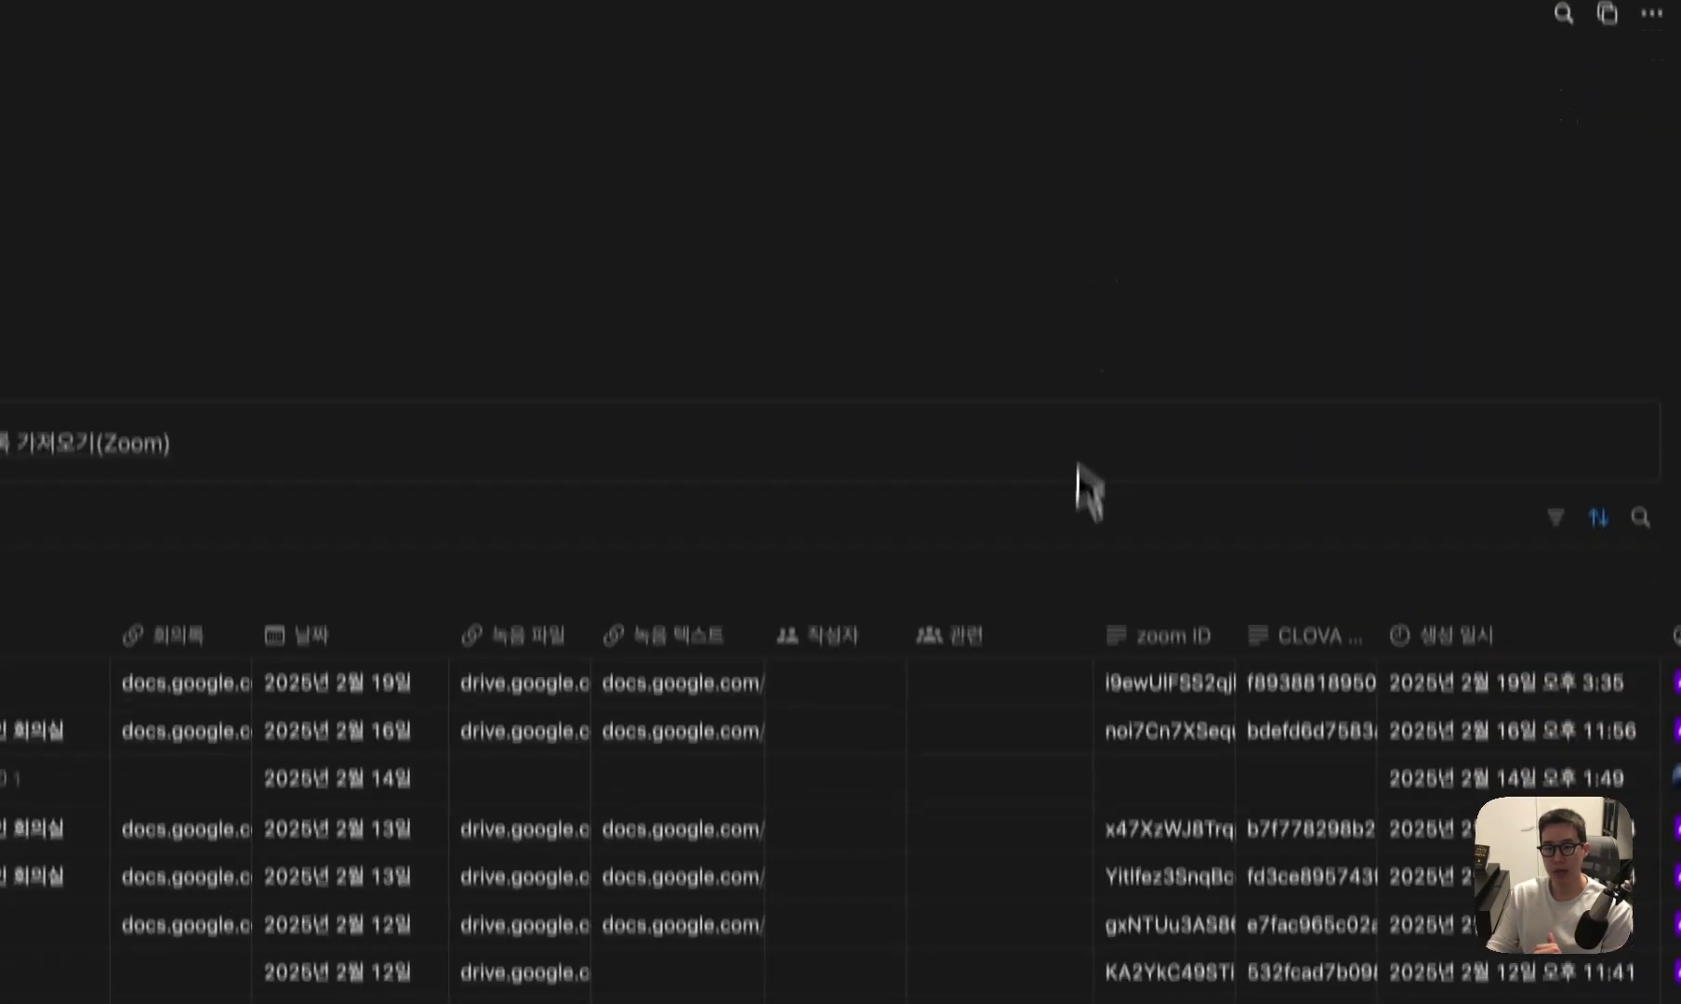
scroll(1106, 683, "right", 5)
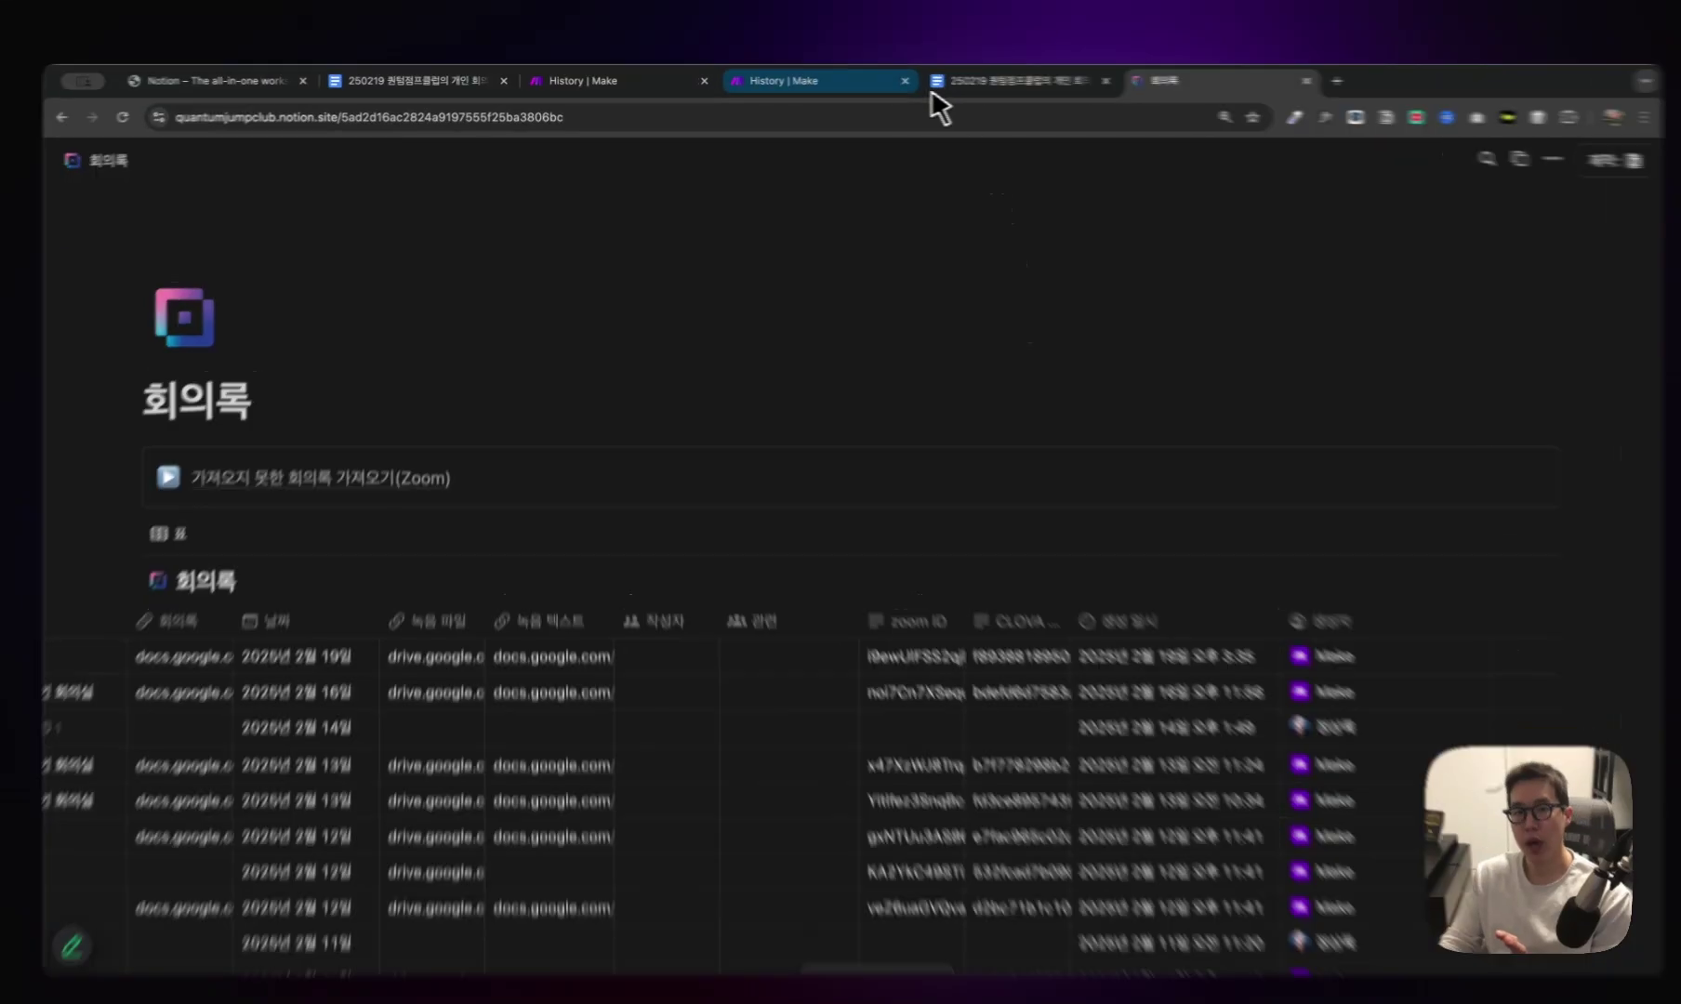
left_click(679, 81)
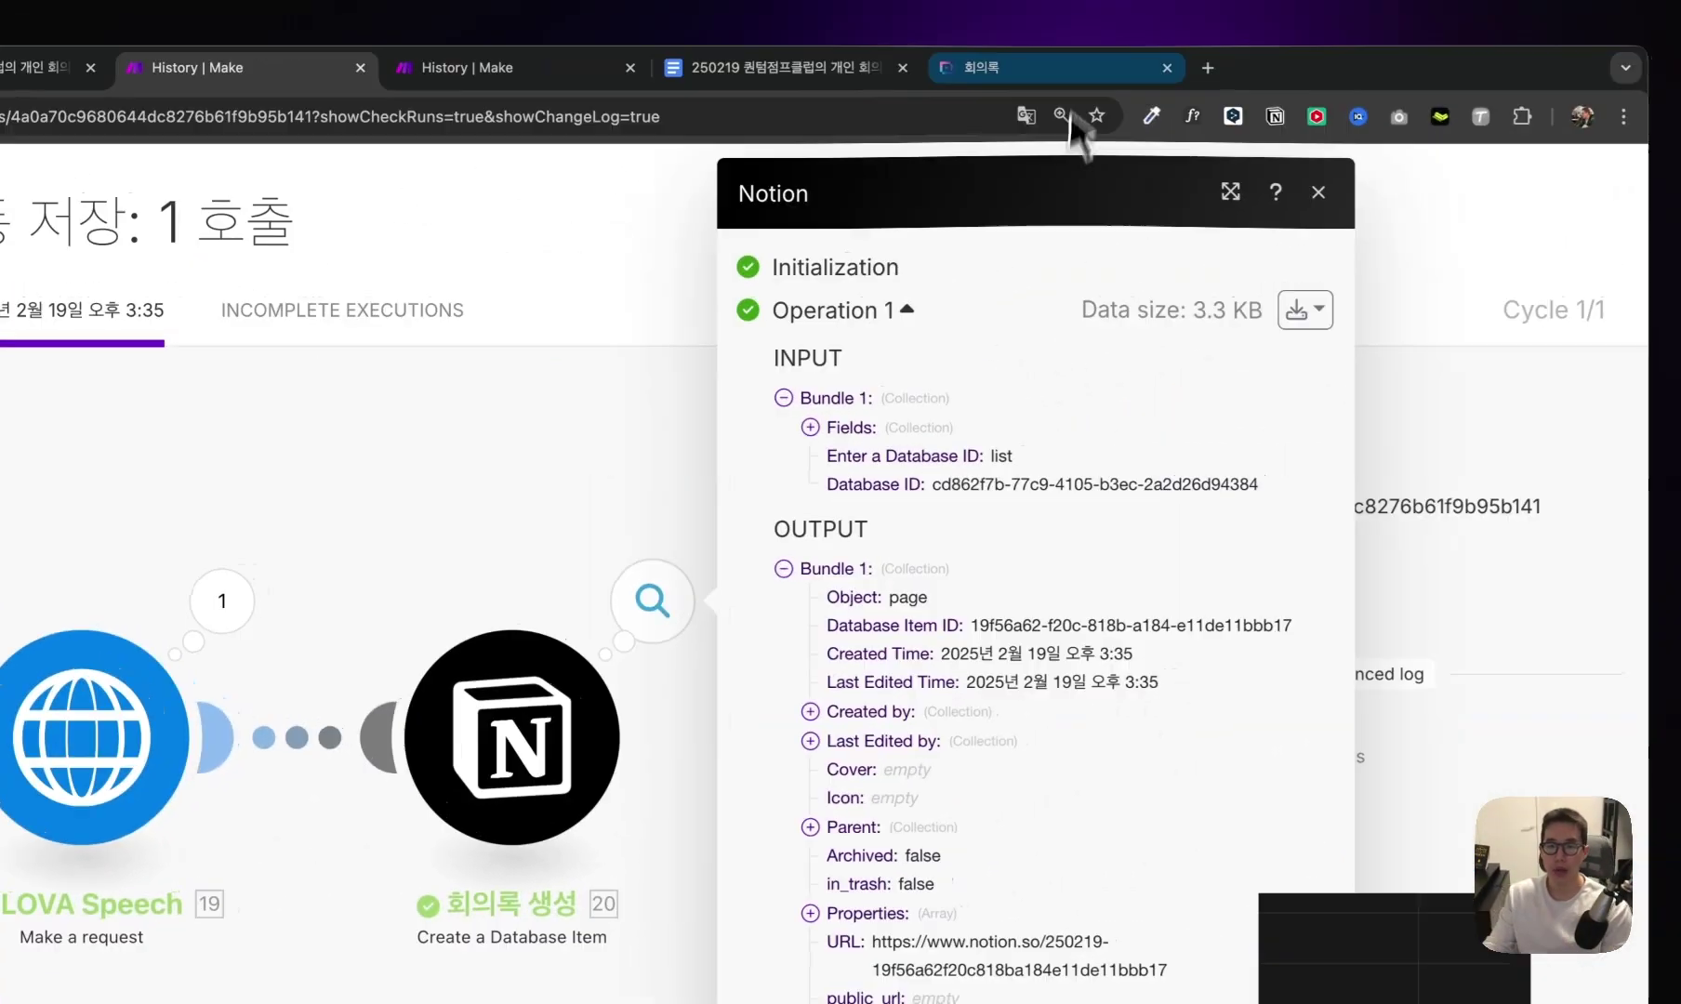
left_click(1082, 73)
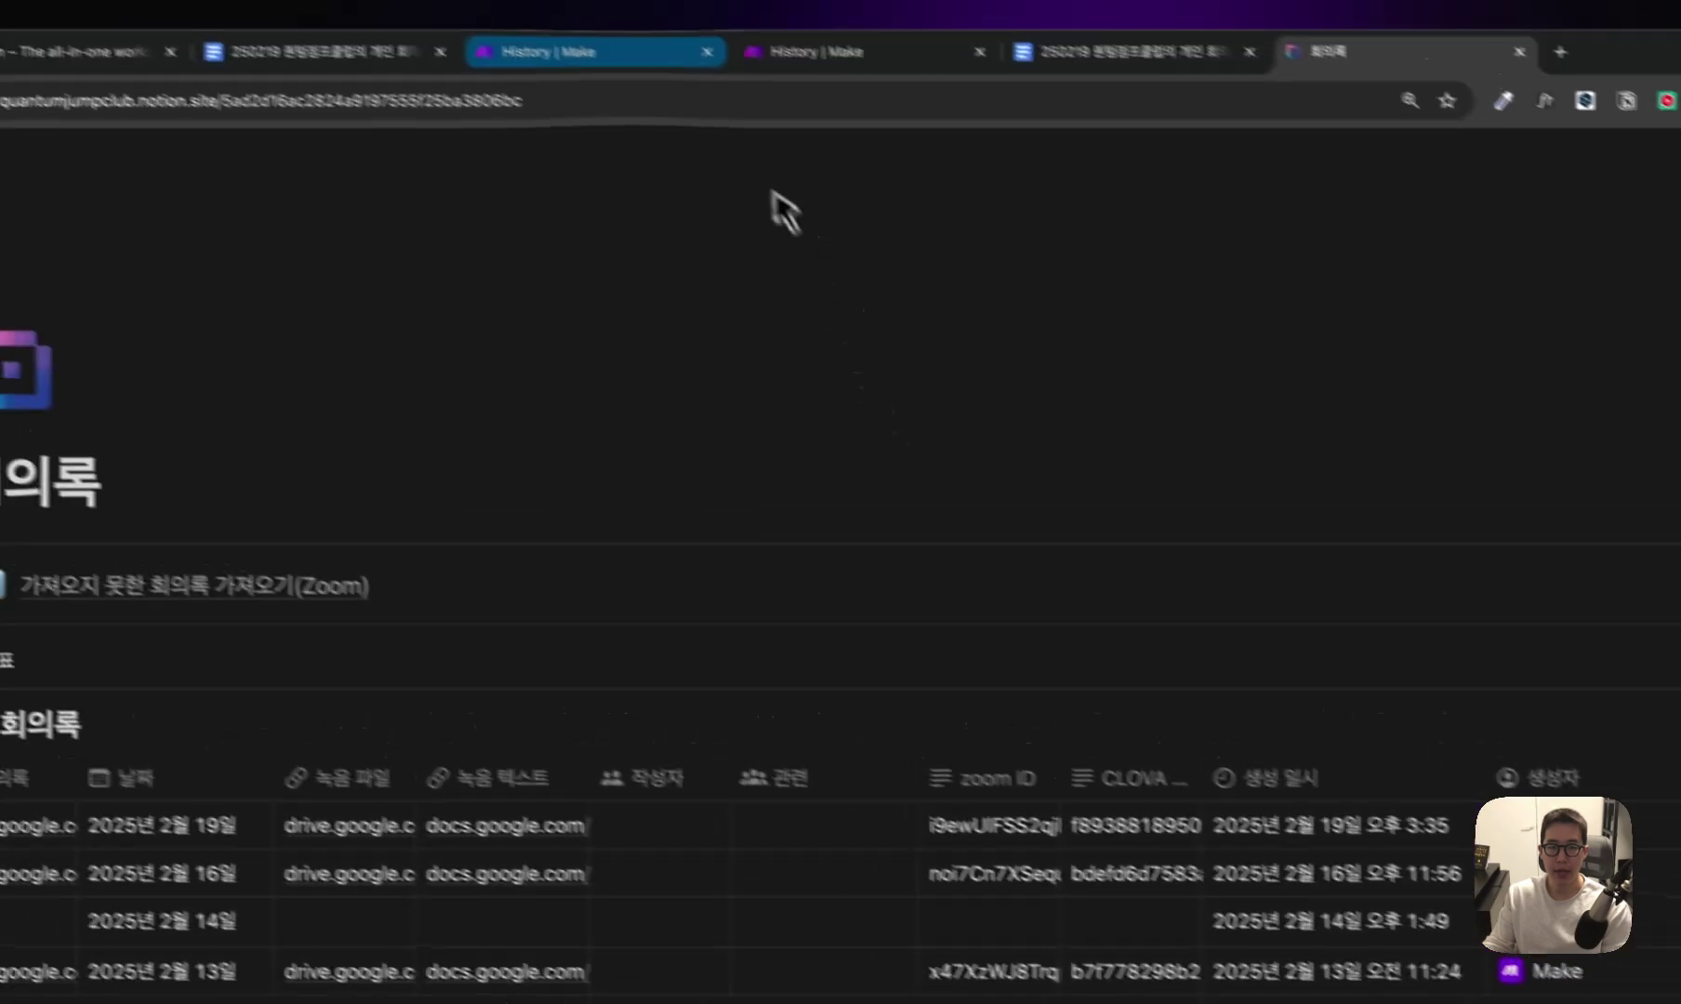
left_click(582, 52)
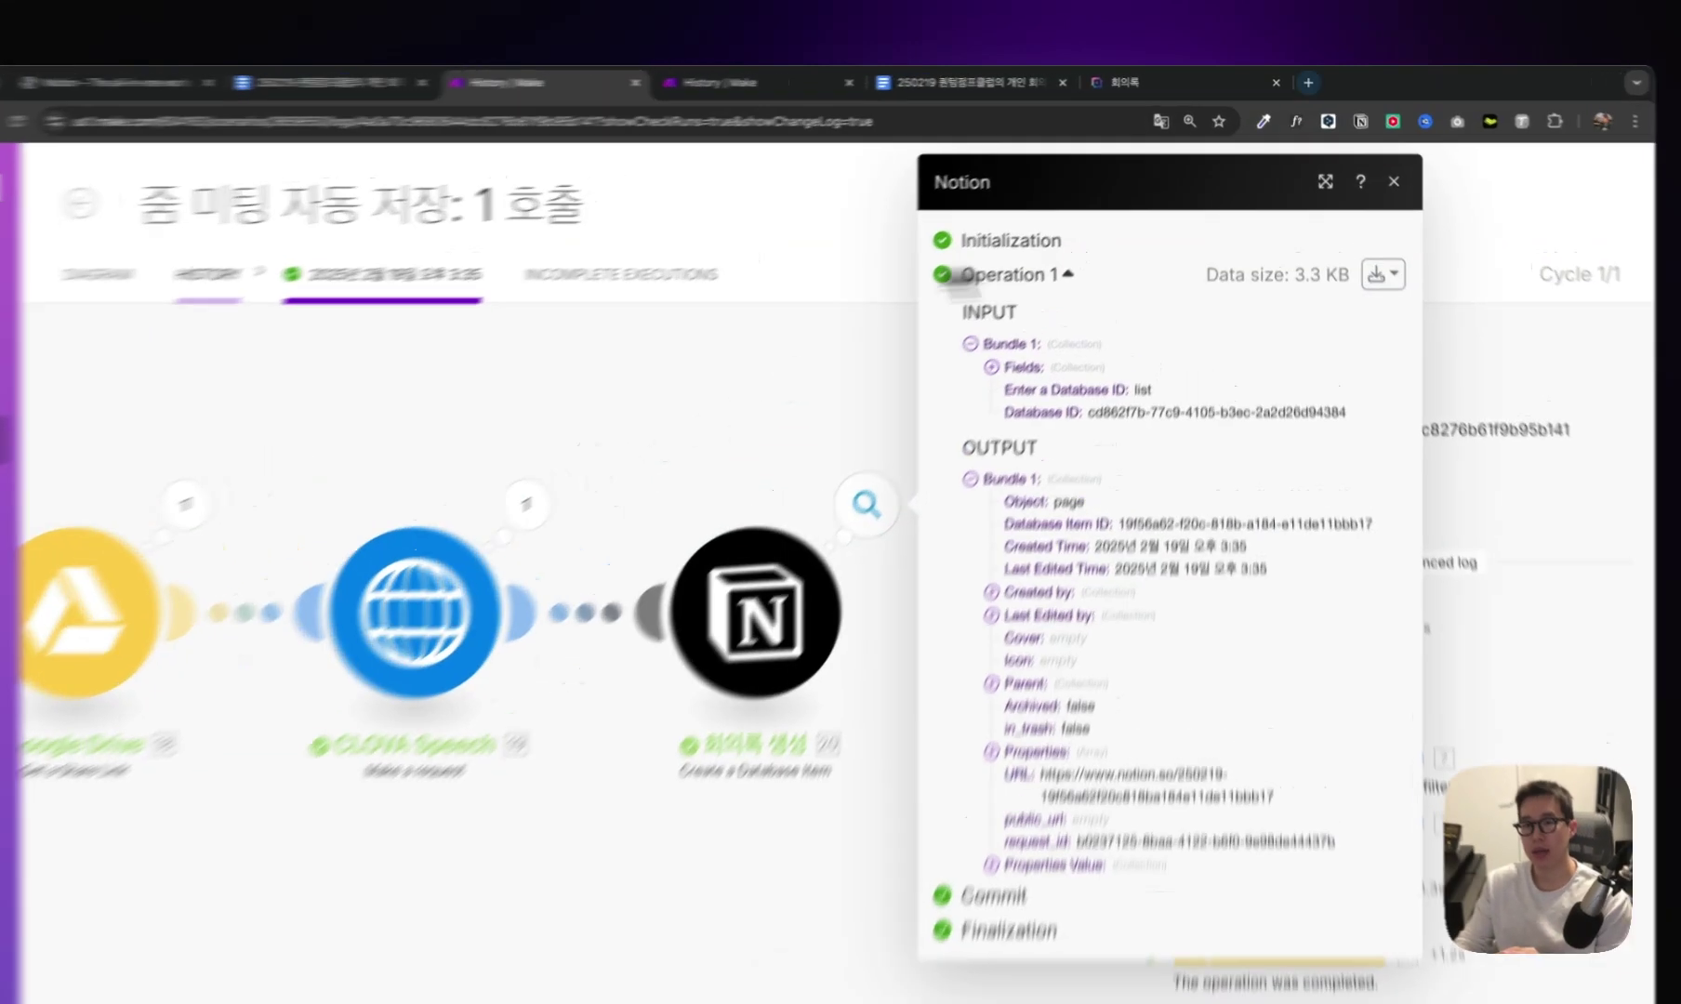
left_click(1136, 81)
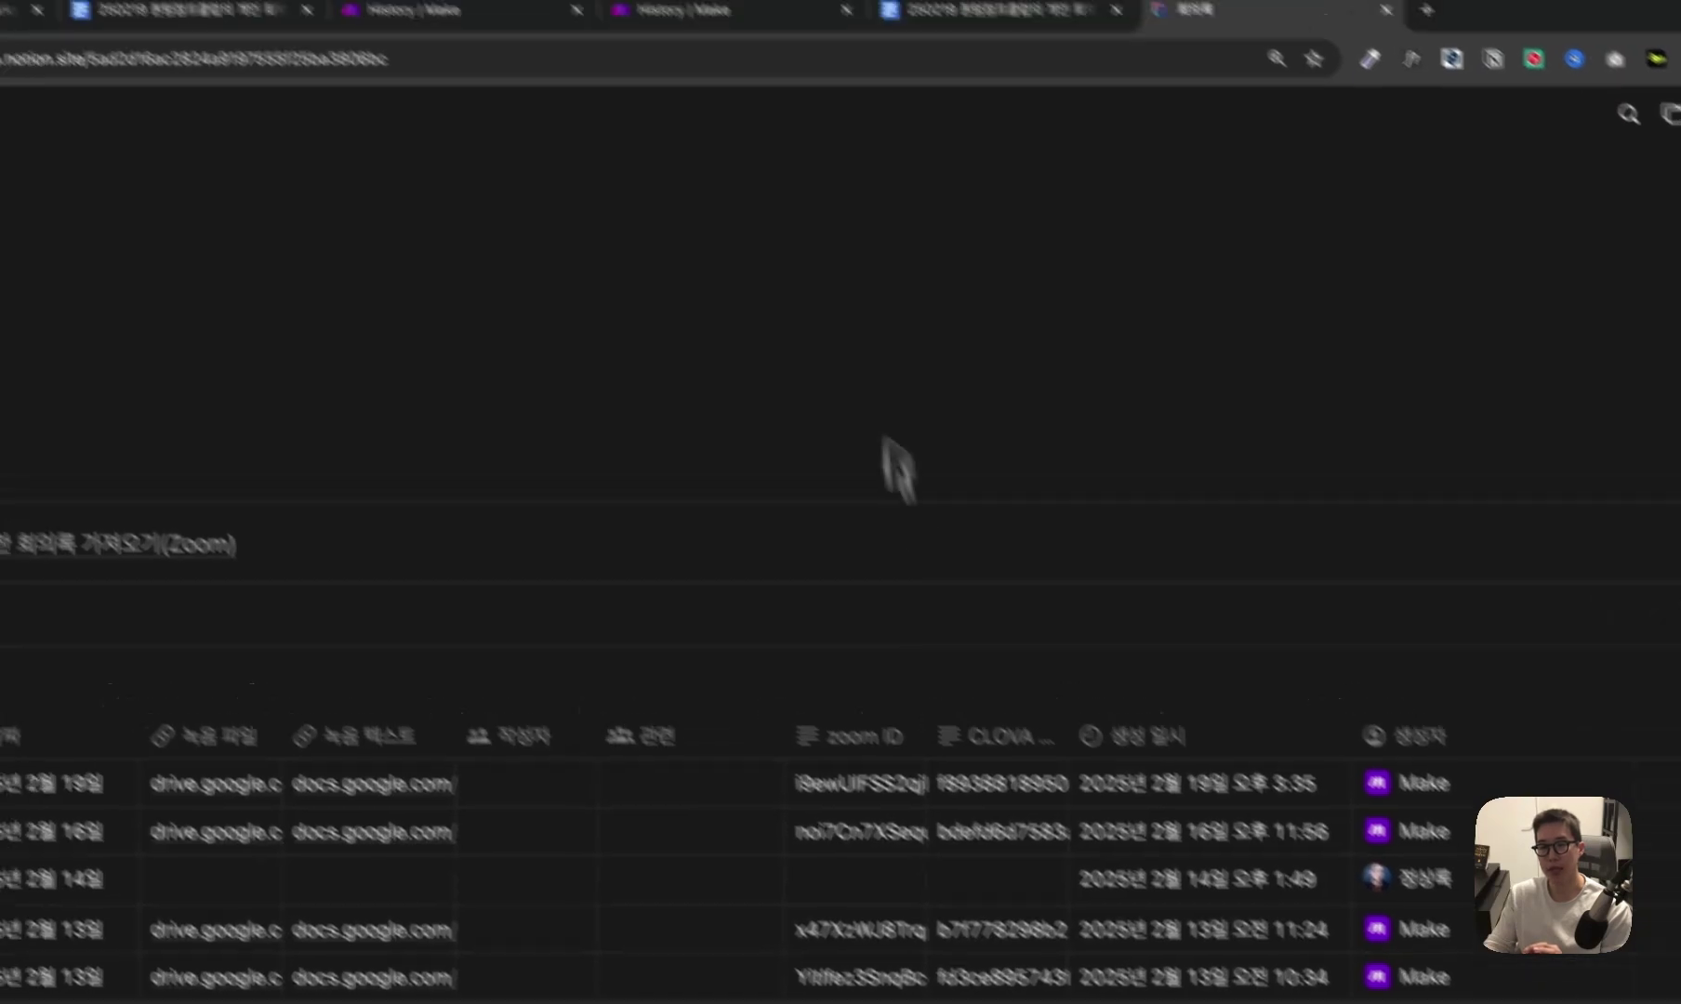
left_click(641, 11)
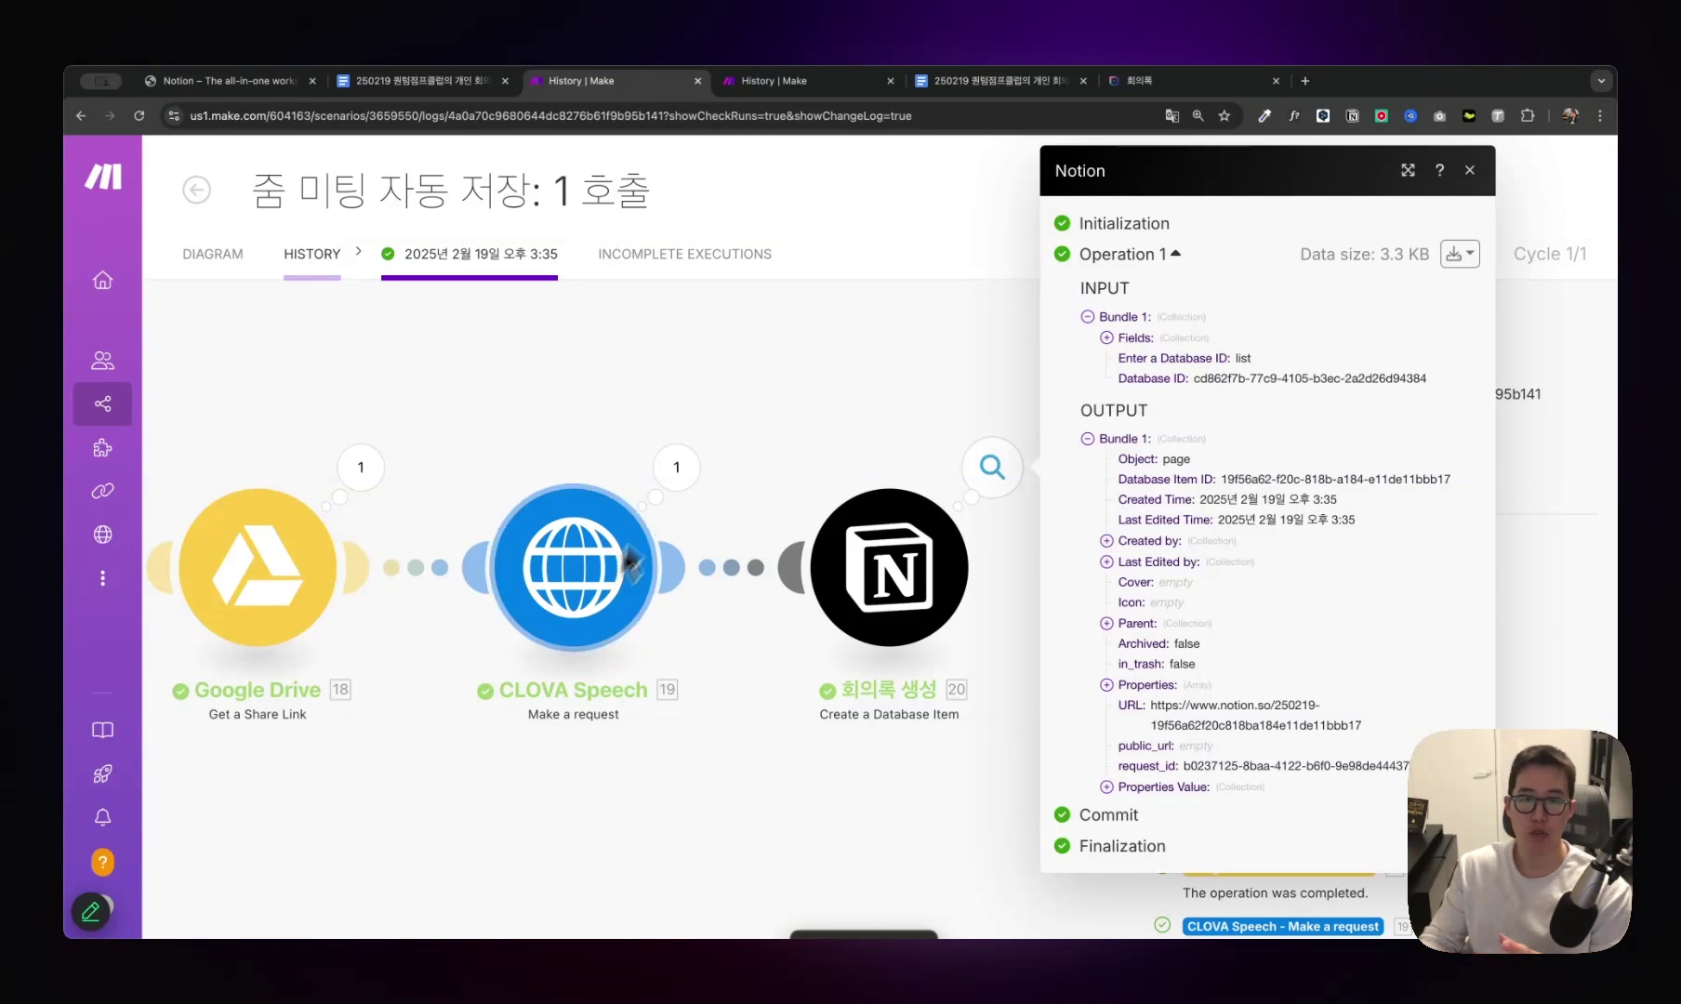
Switch to the 2 요약 저장 scenario's 2월 19일 오후 3:36 run.
left_click(870, 81)
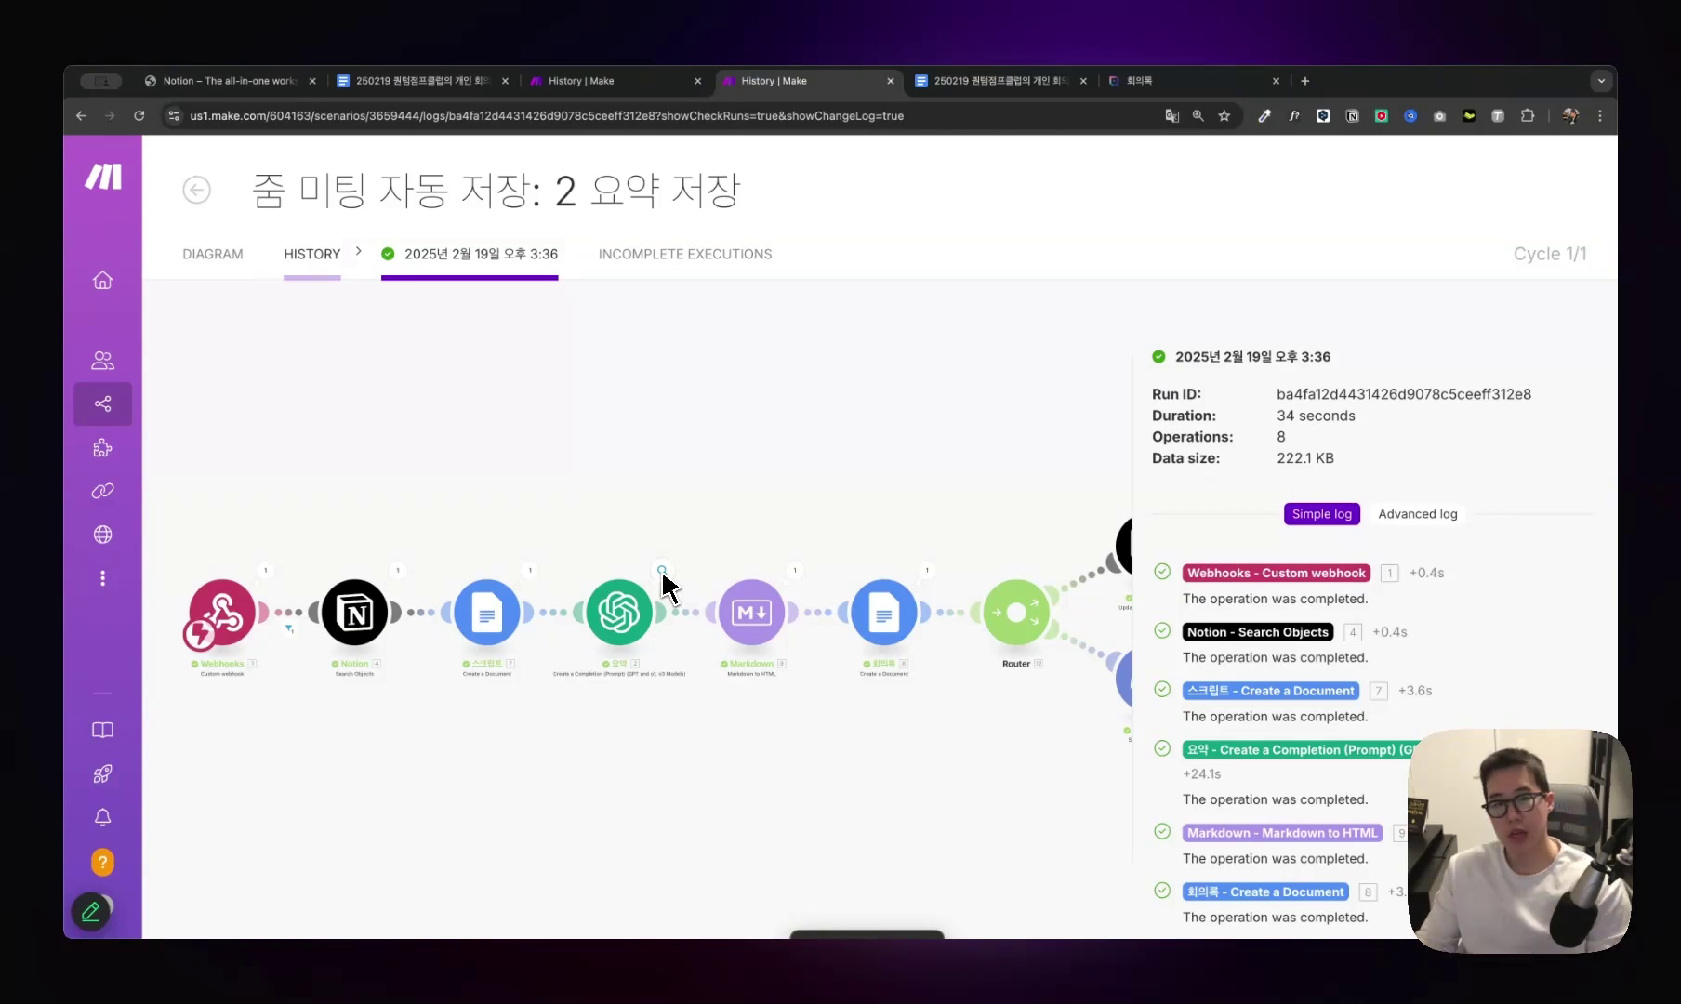
Review scenario 1's full module chain against the 2 요약 저장 run, then return to it.
left_click_drag(329, 240, 751, 229)
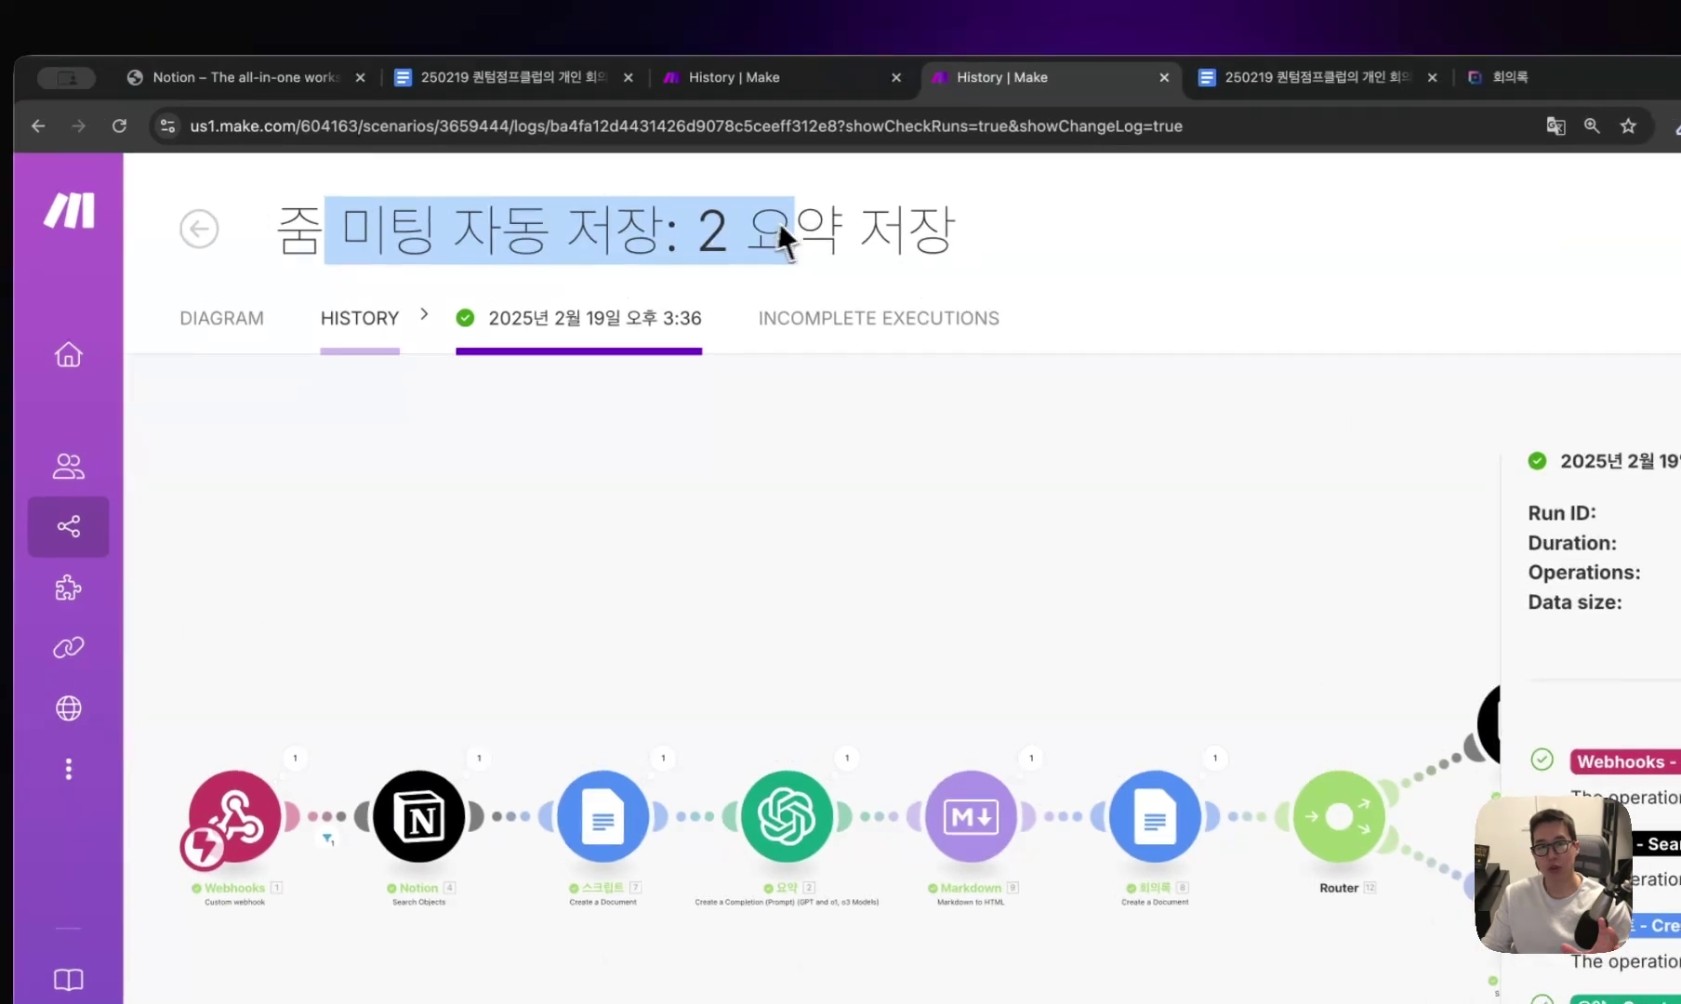
left_click_drag(893, 239, 291, 257)
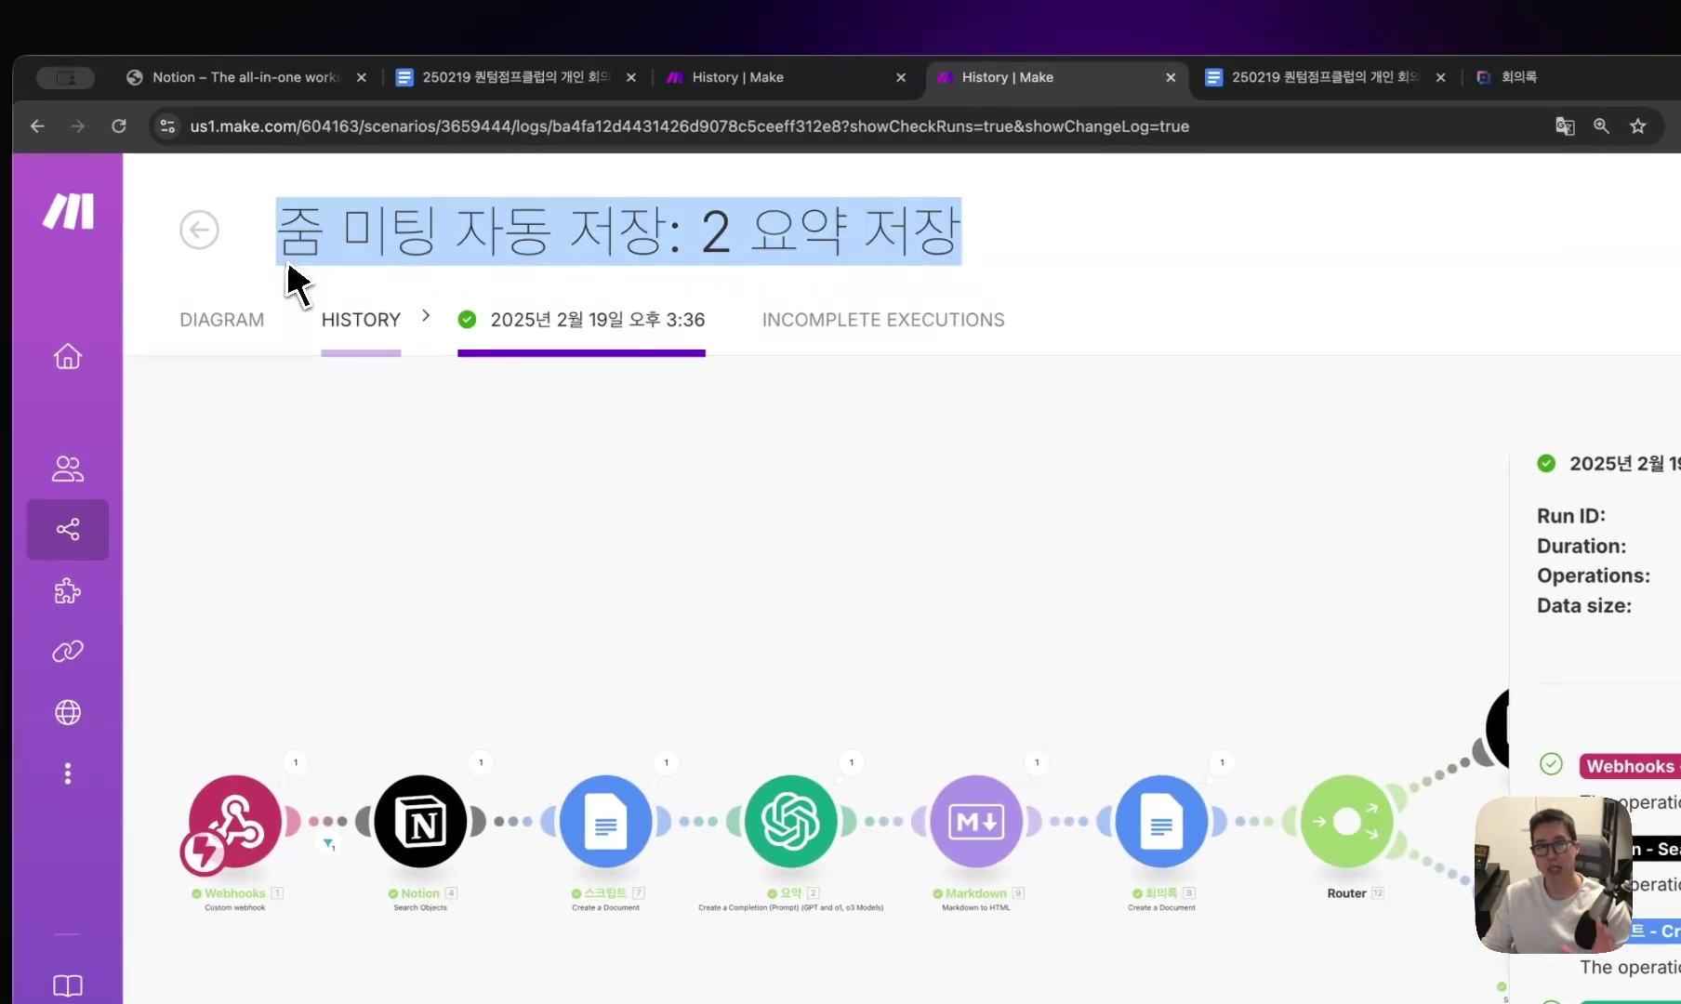
left_click(645, 216)
key("ctrl+shift+Tab")
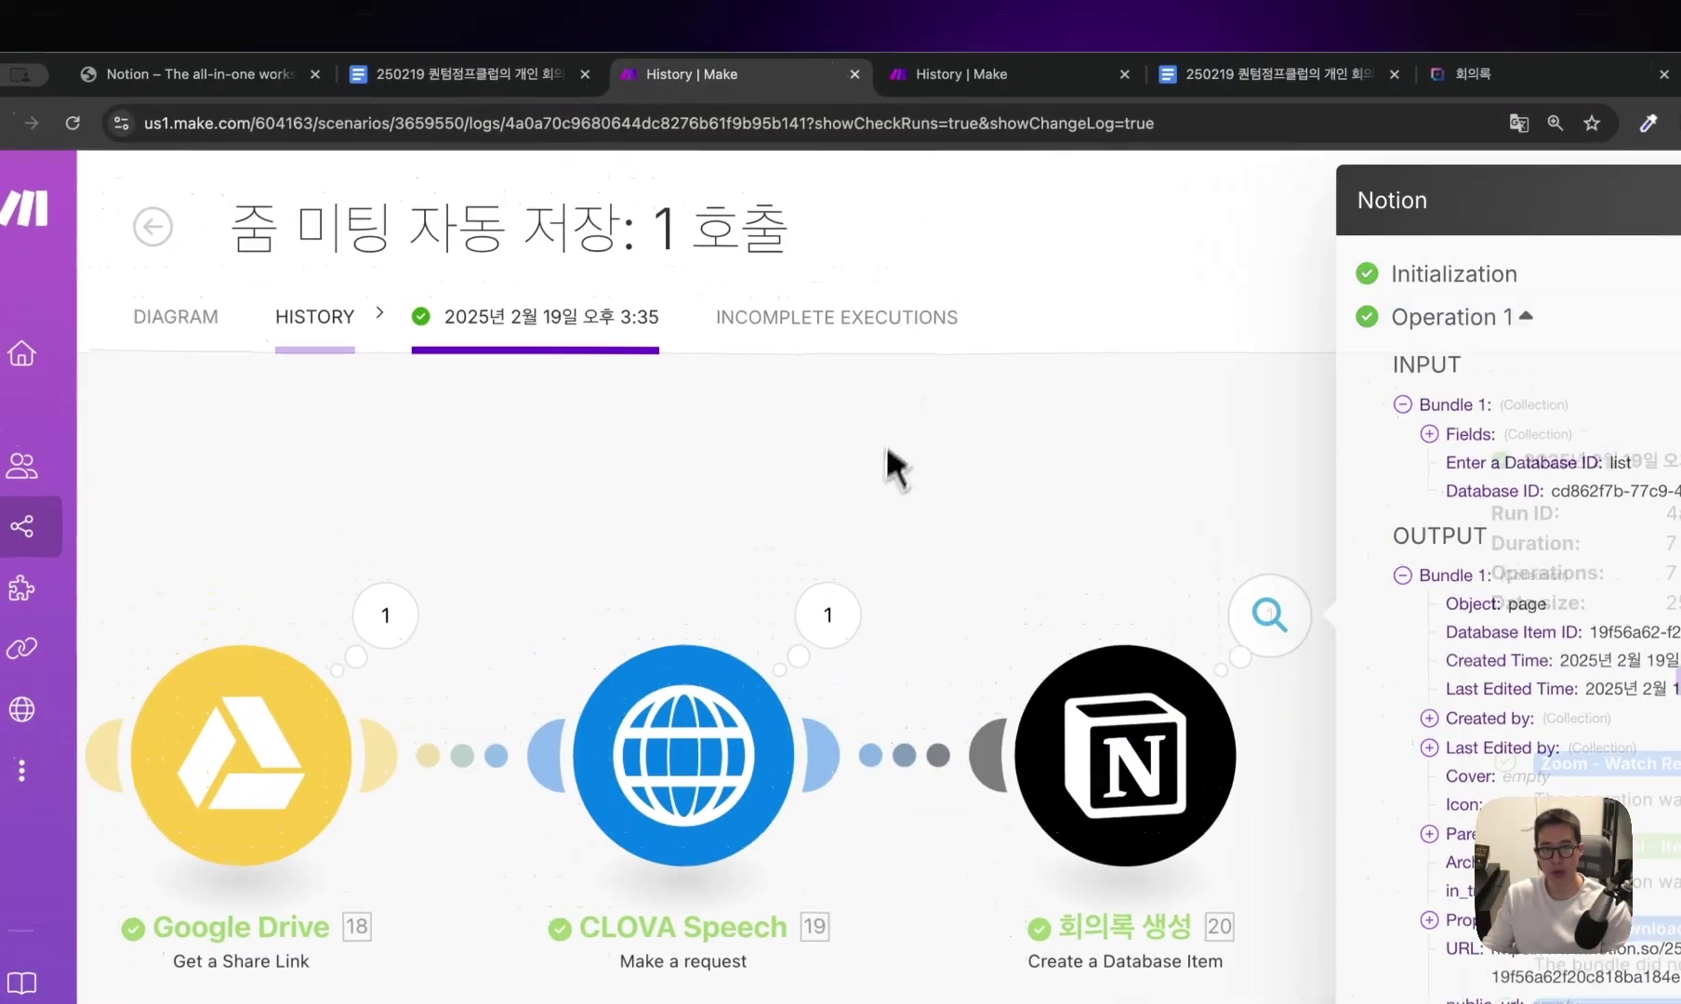
left_click(887, 450)
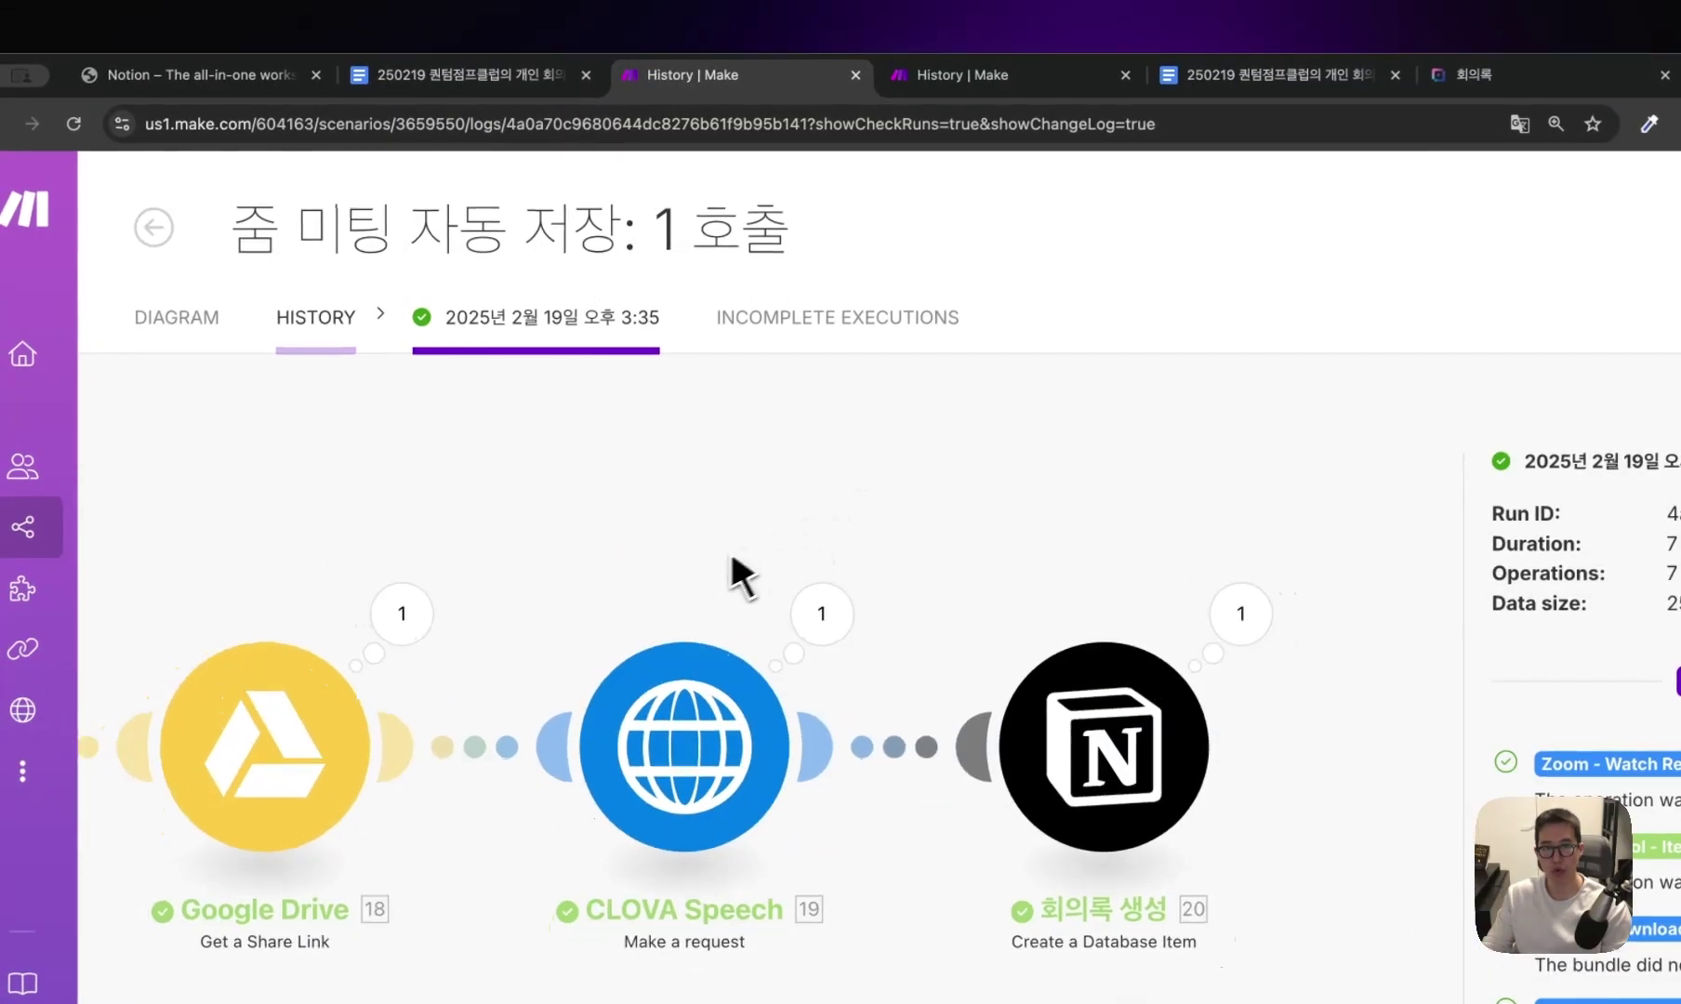
scroll(657, 574, "down", 5)
scroll(930, 605, "down", 3)
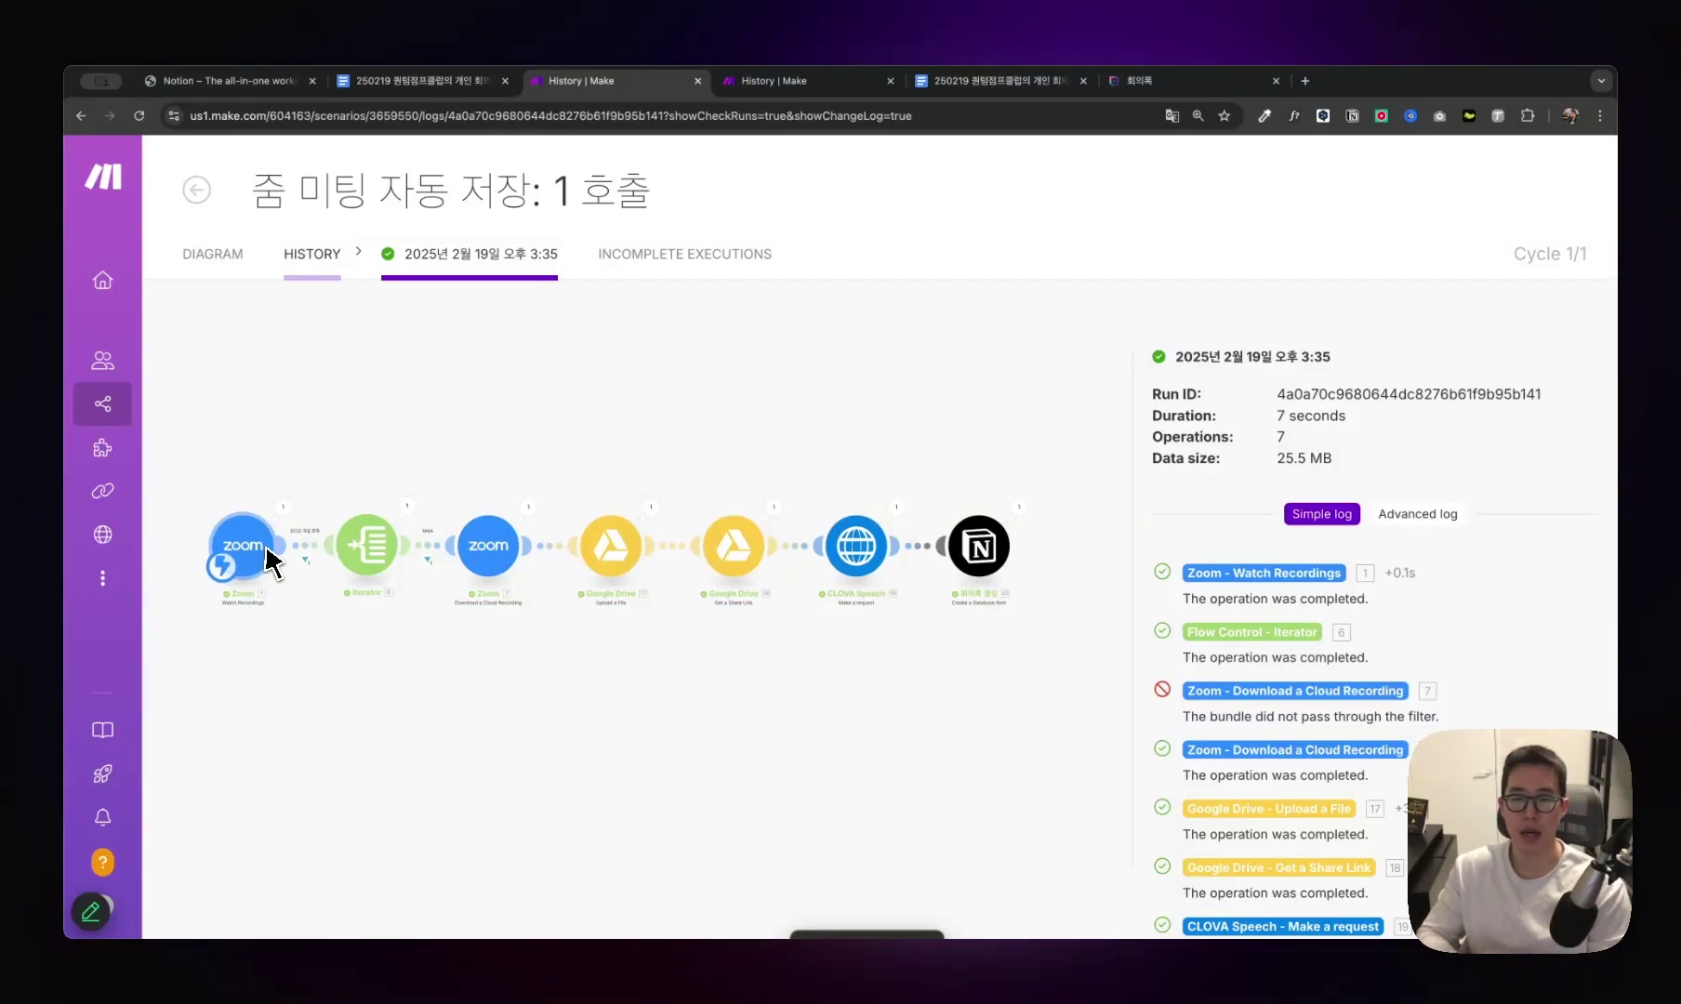
left_click(772, 81)
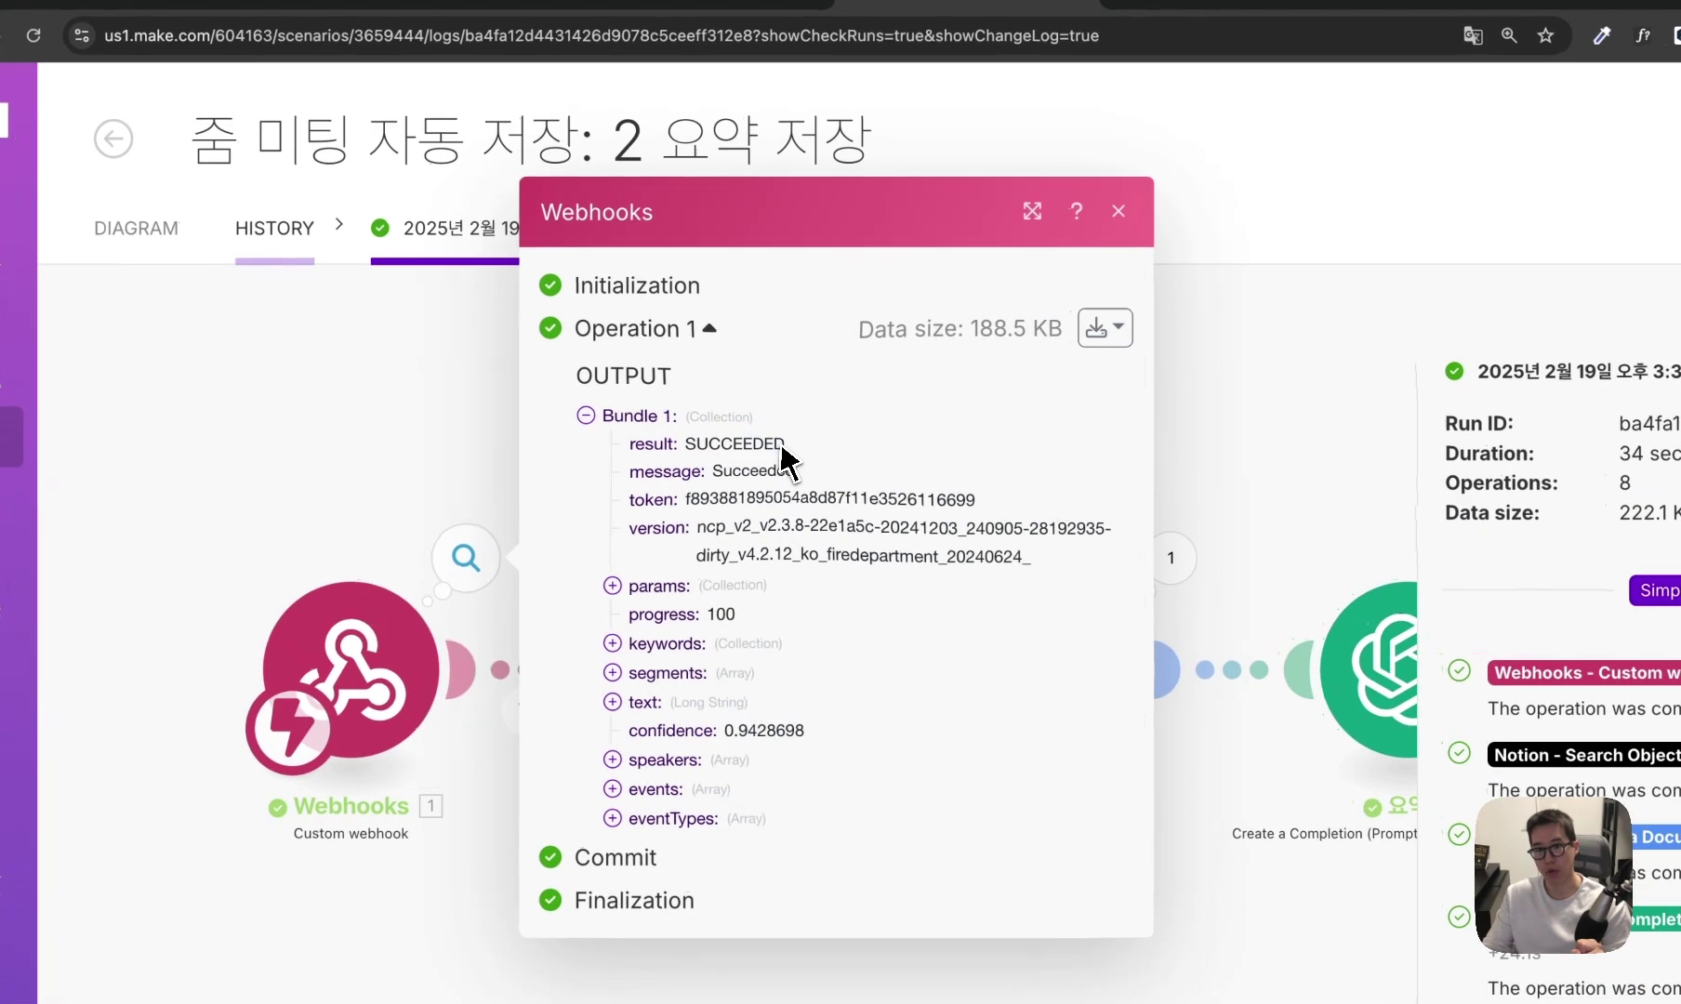
Expand the webhook's transcript text, then inspect the filter between Webhooks and Notion.
mouse_move(686, 447)
left_mouse_down()
mouse_move(792, 458)
mouse_move(699, 458)
left_mouse_up()
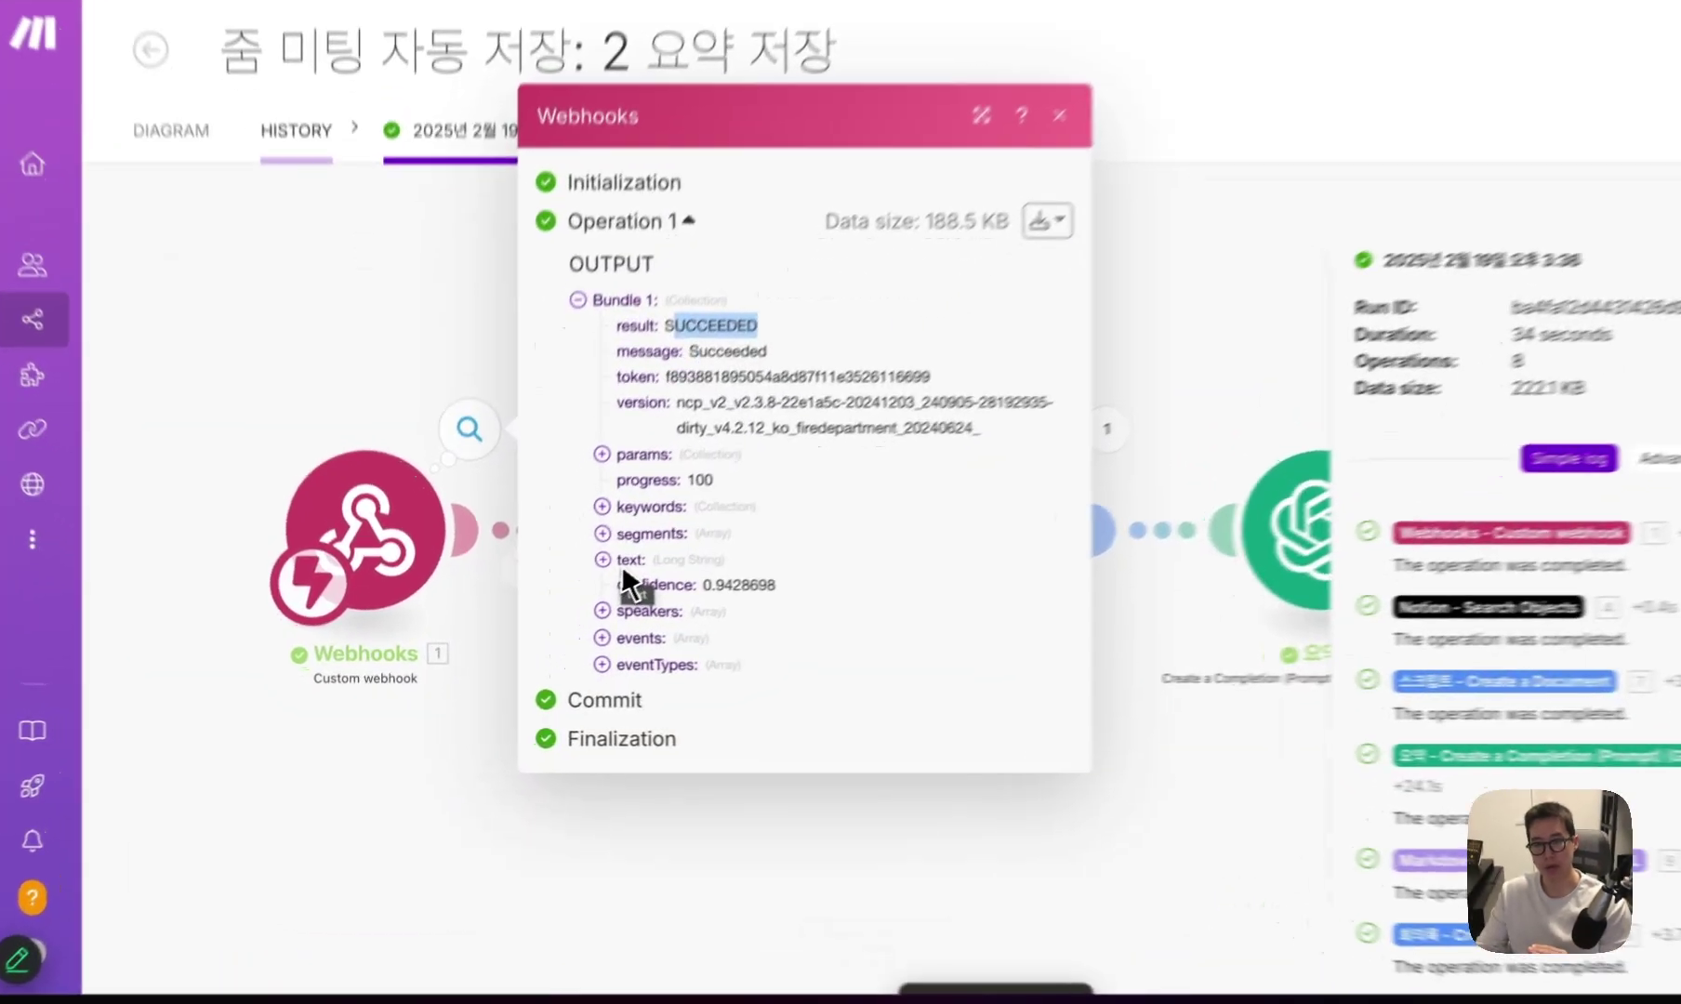
left_click(574, 596)
scroll(740, 601, "down", 15)
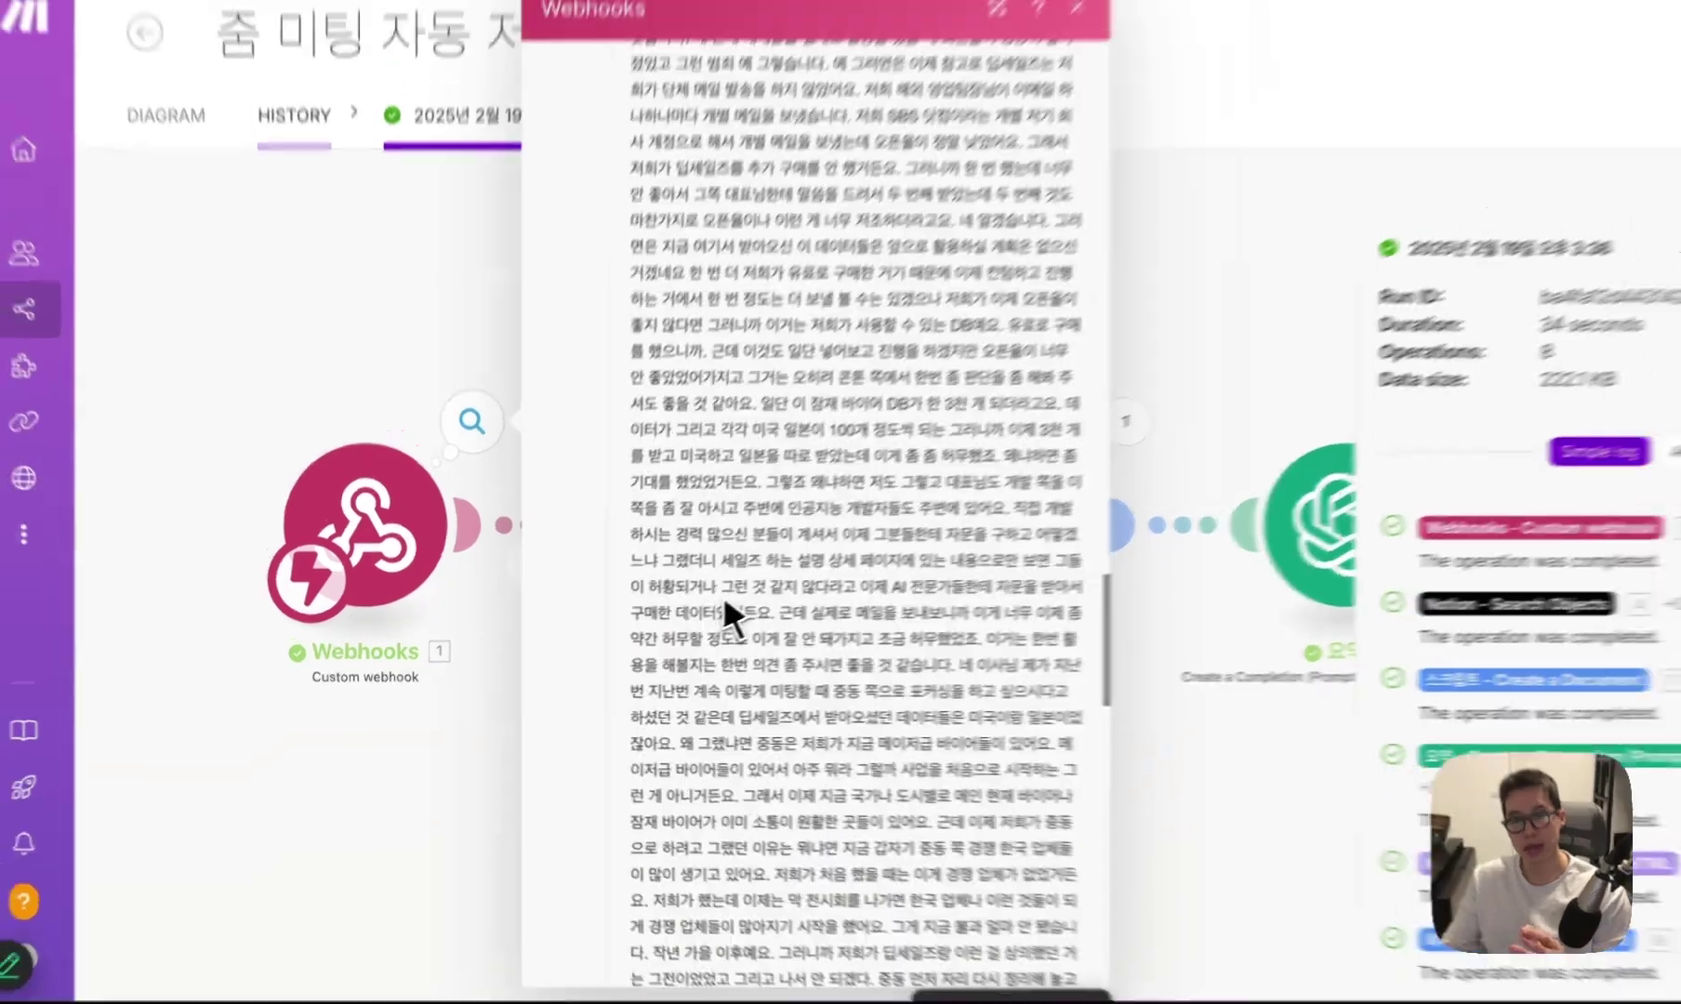
scroll(722, 593, "down", 10)
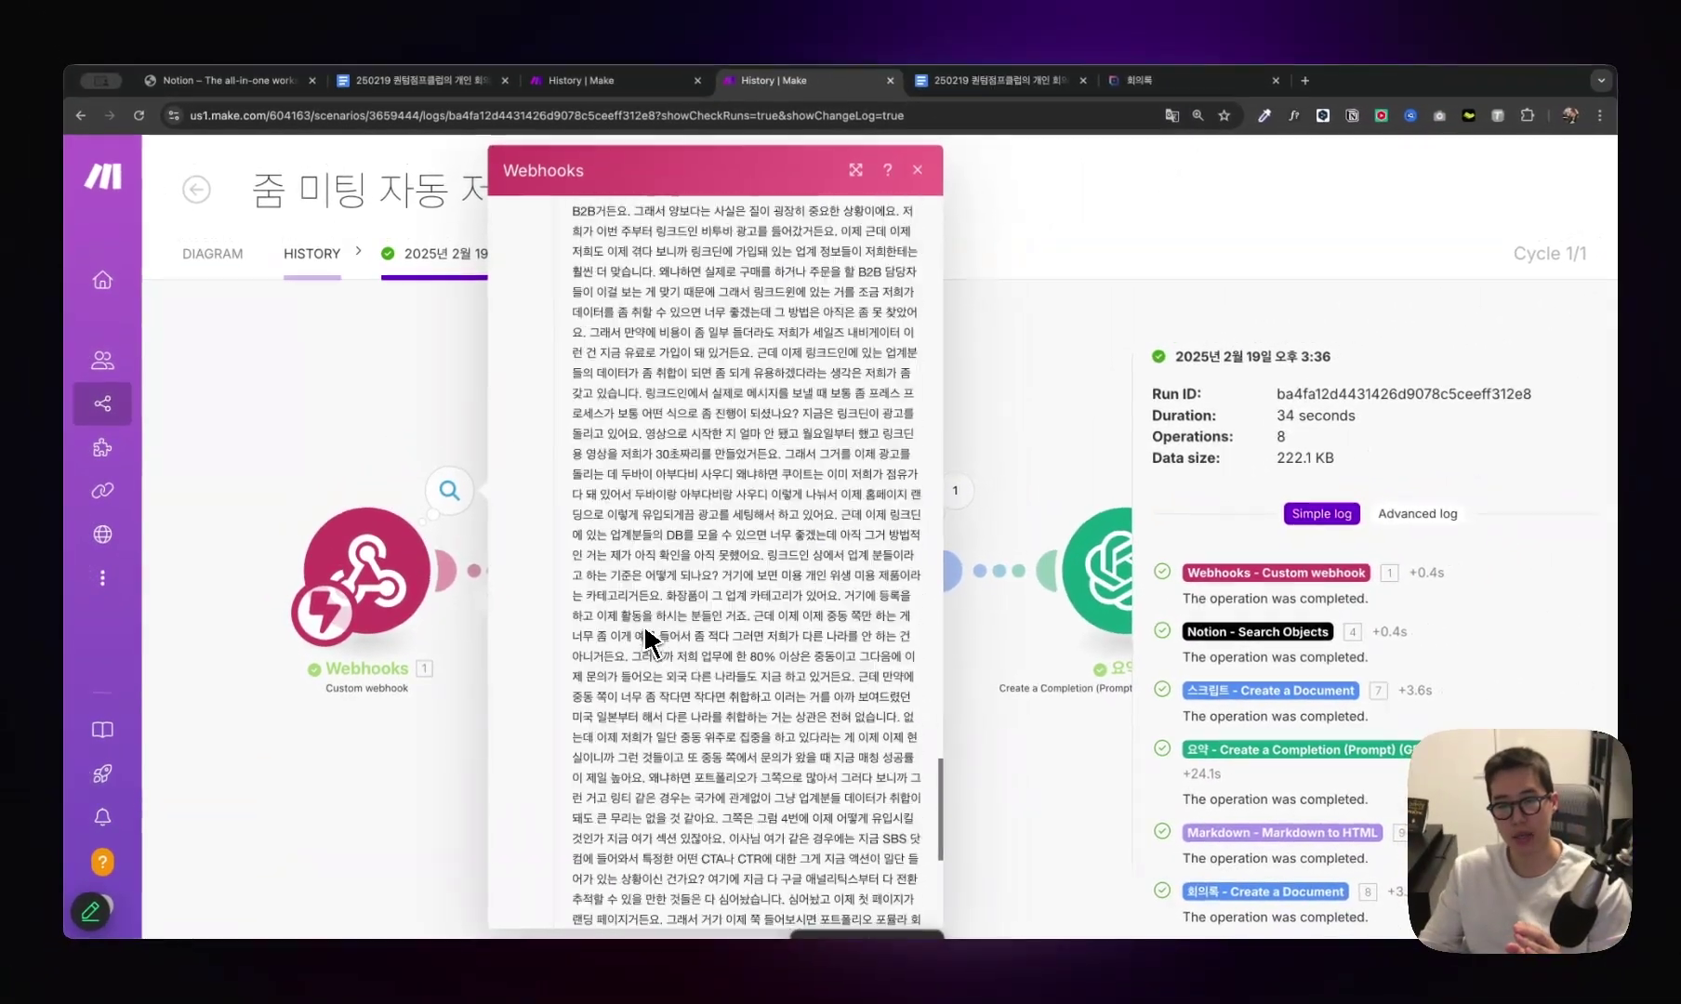
scroll(646, 638, "up", 20)
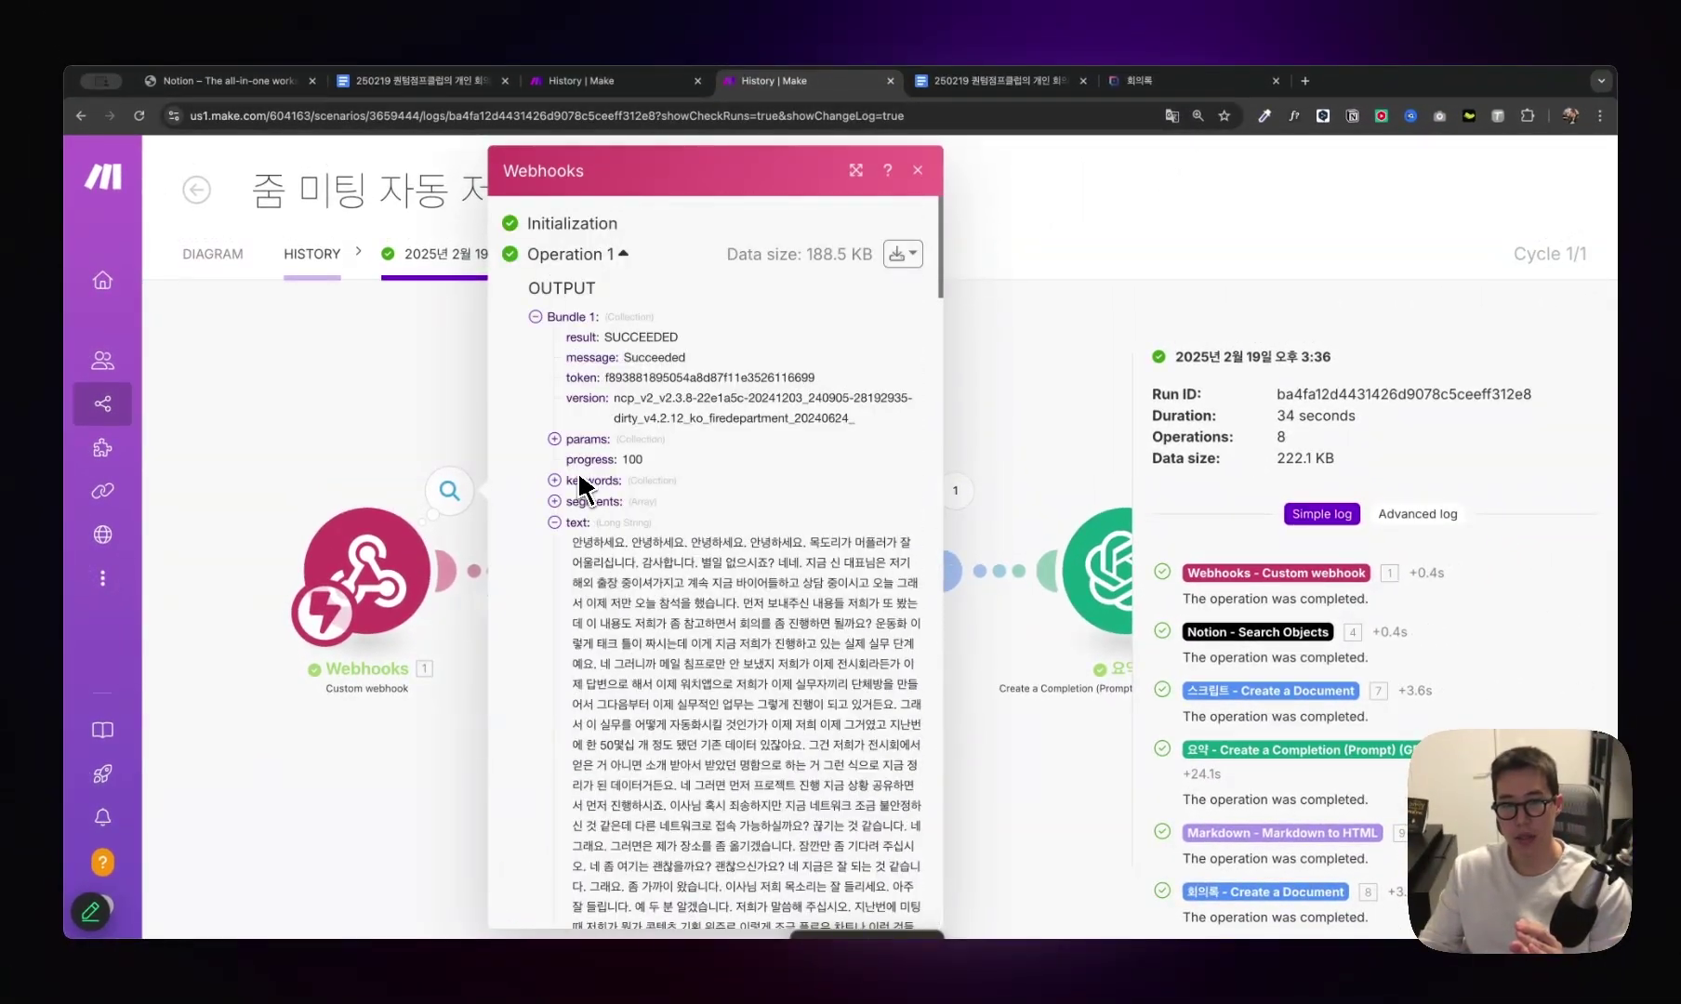
left_click(442, 399)
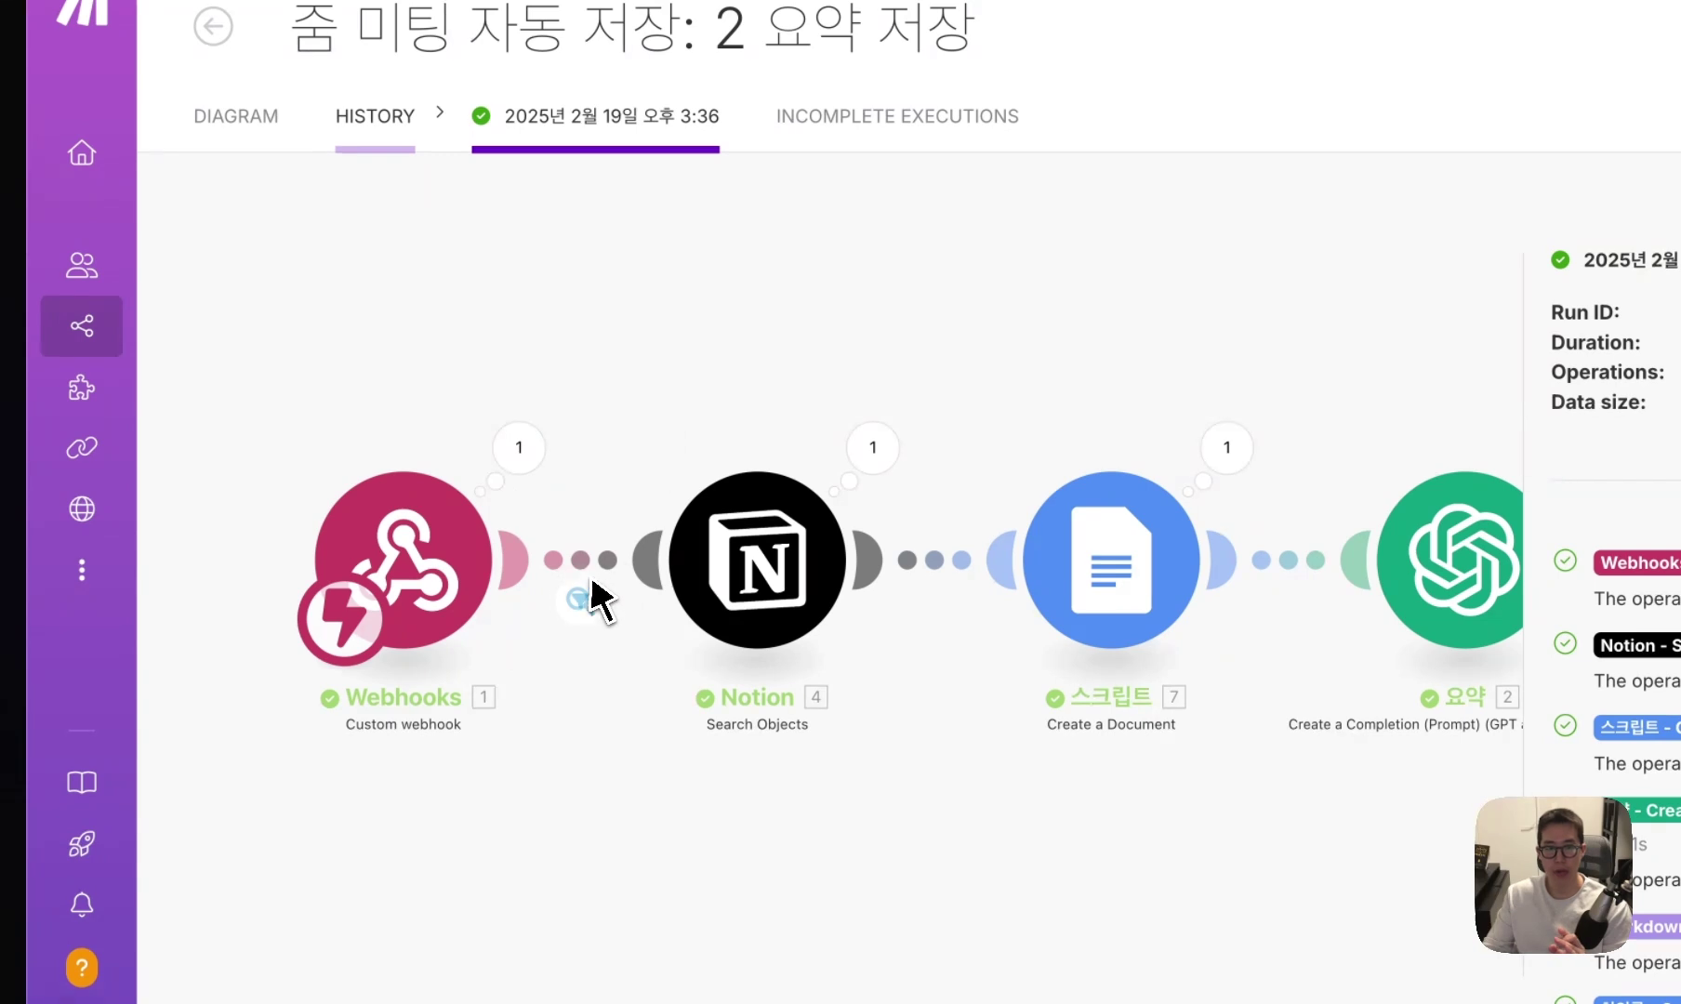
left_click(579, 600)
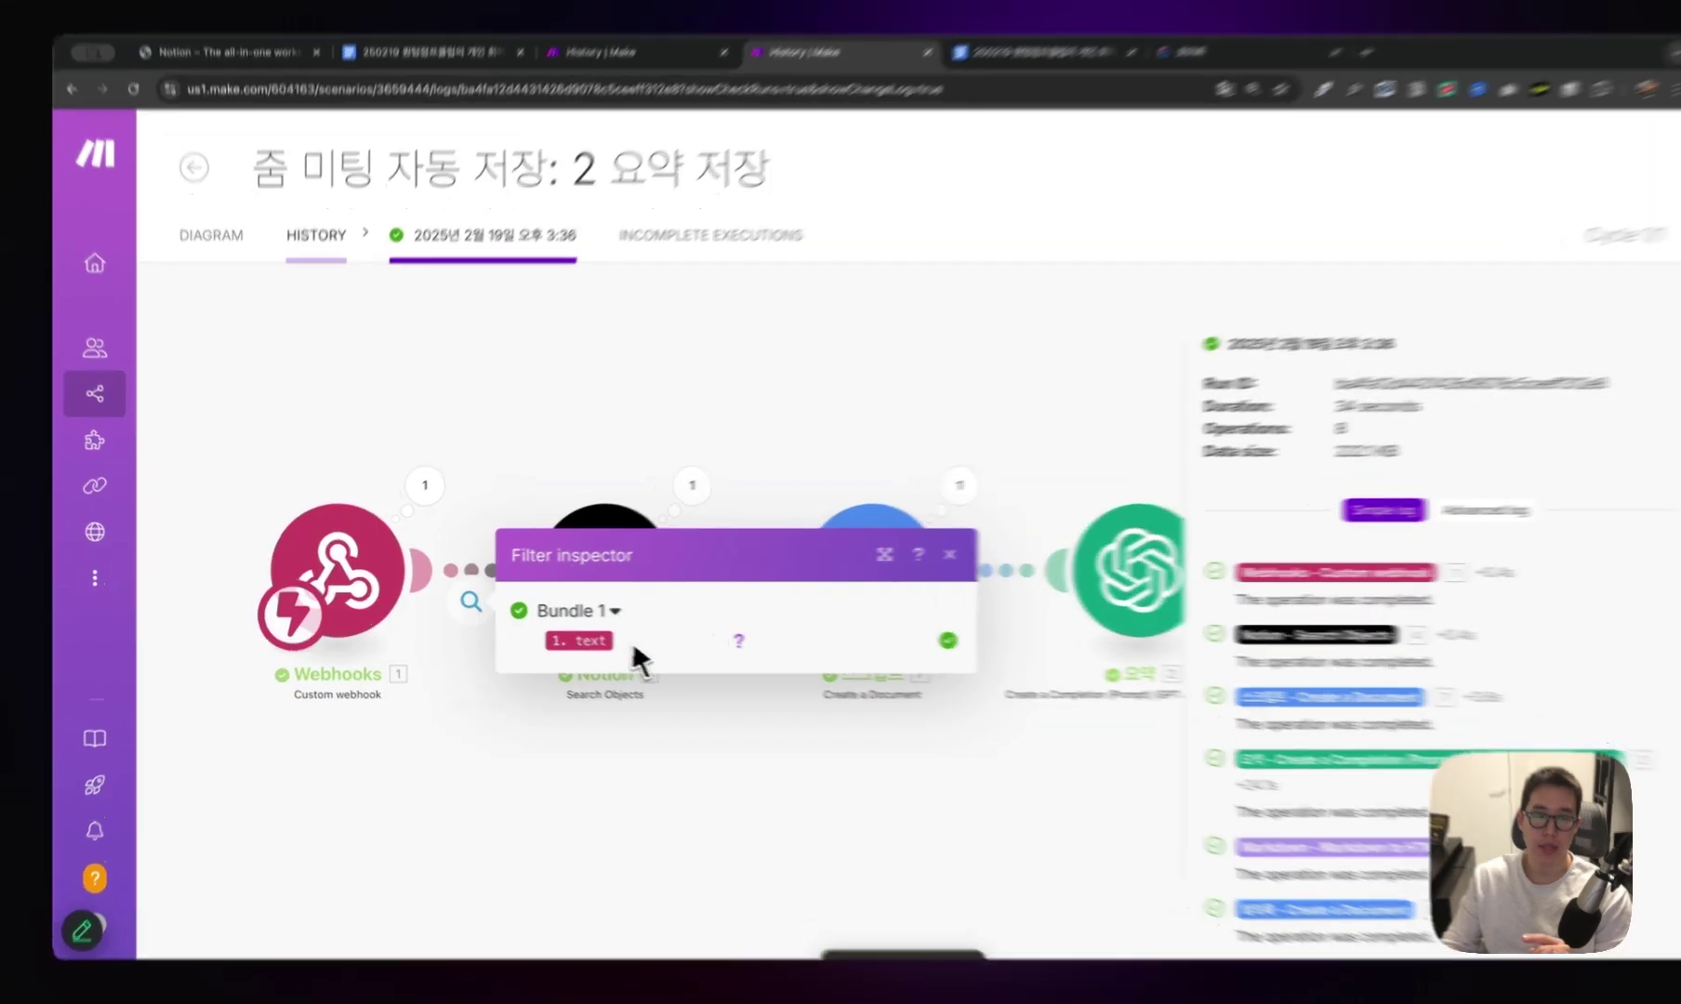
left_click(511, 492)
Reopen the Webhooks output to highlight the SUCCEEDED result and Succeeded message.
left_click(510, 455)
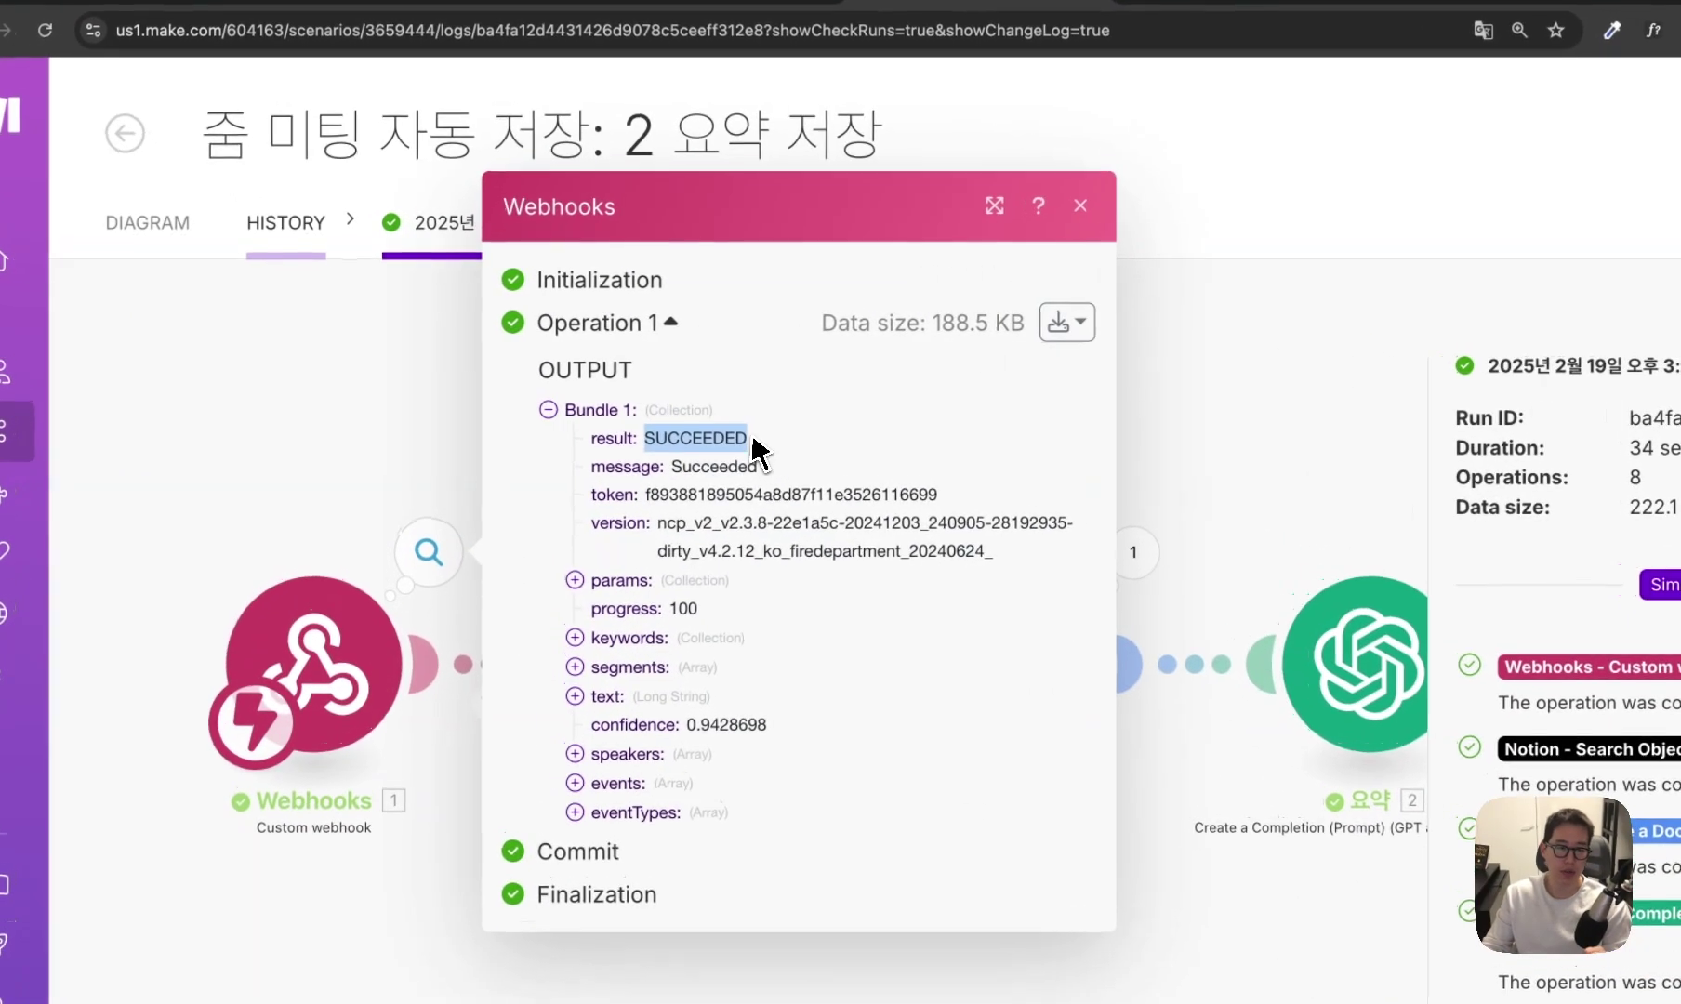
left_click_drag(643, 409, 598, 410)
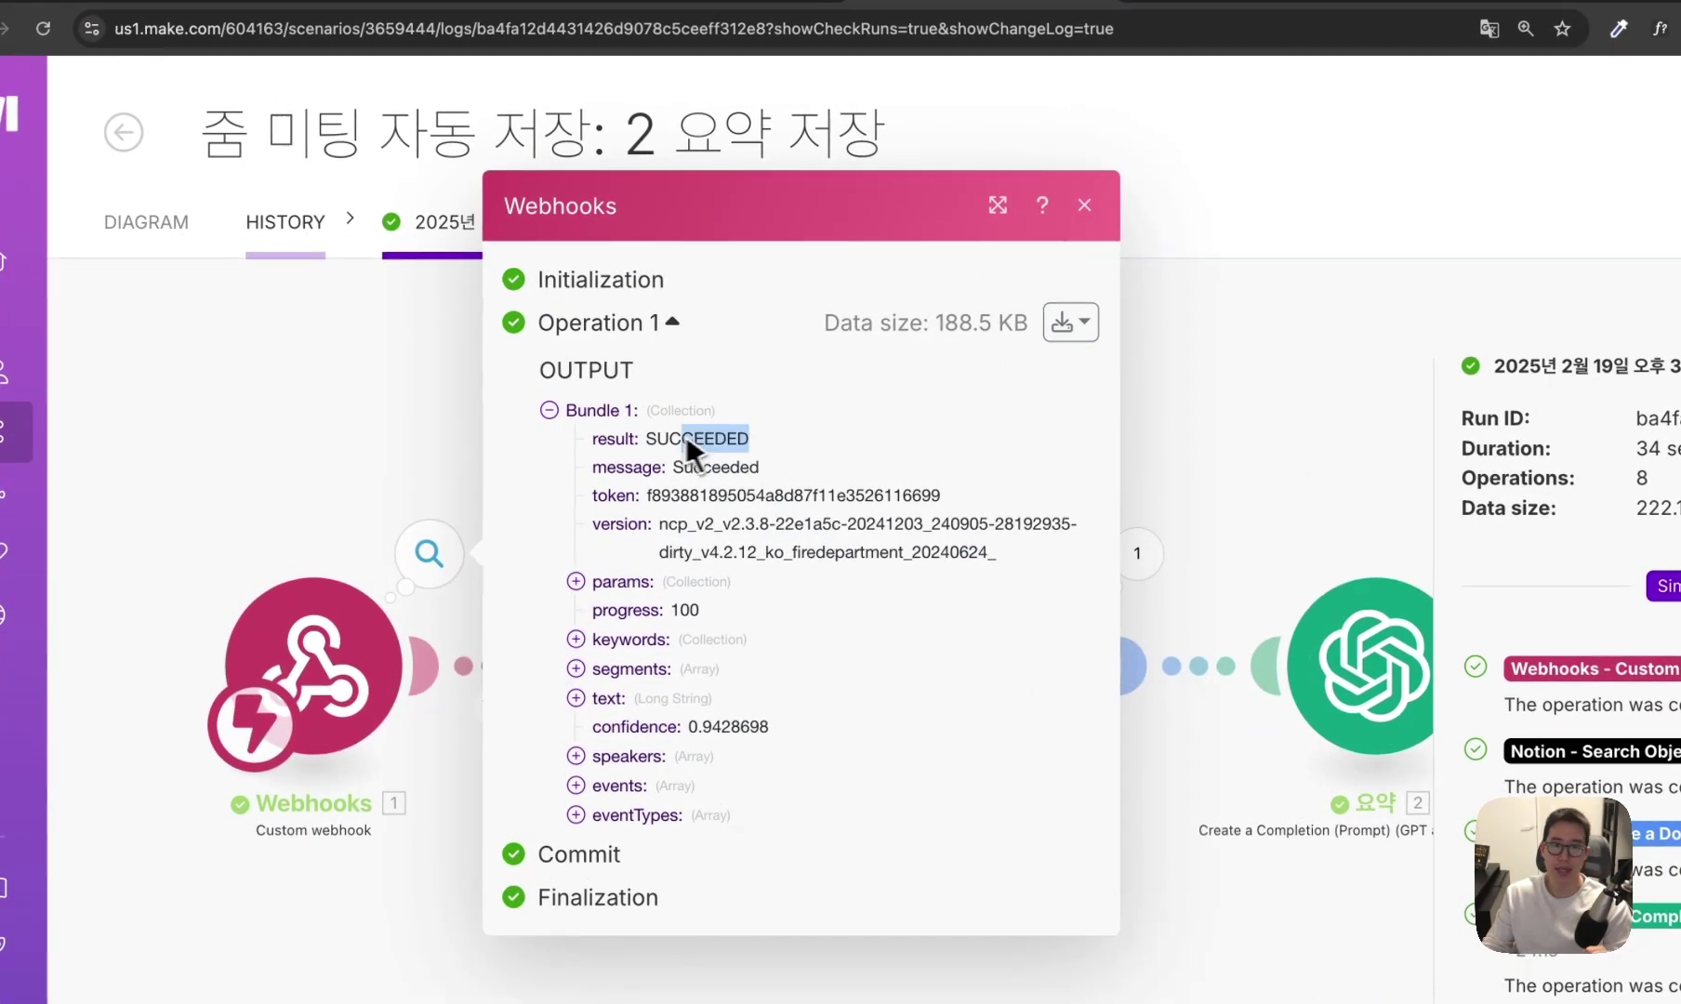
left_click_drag(741, 467, 758, 479)
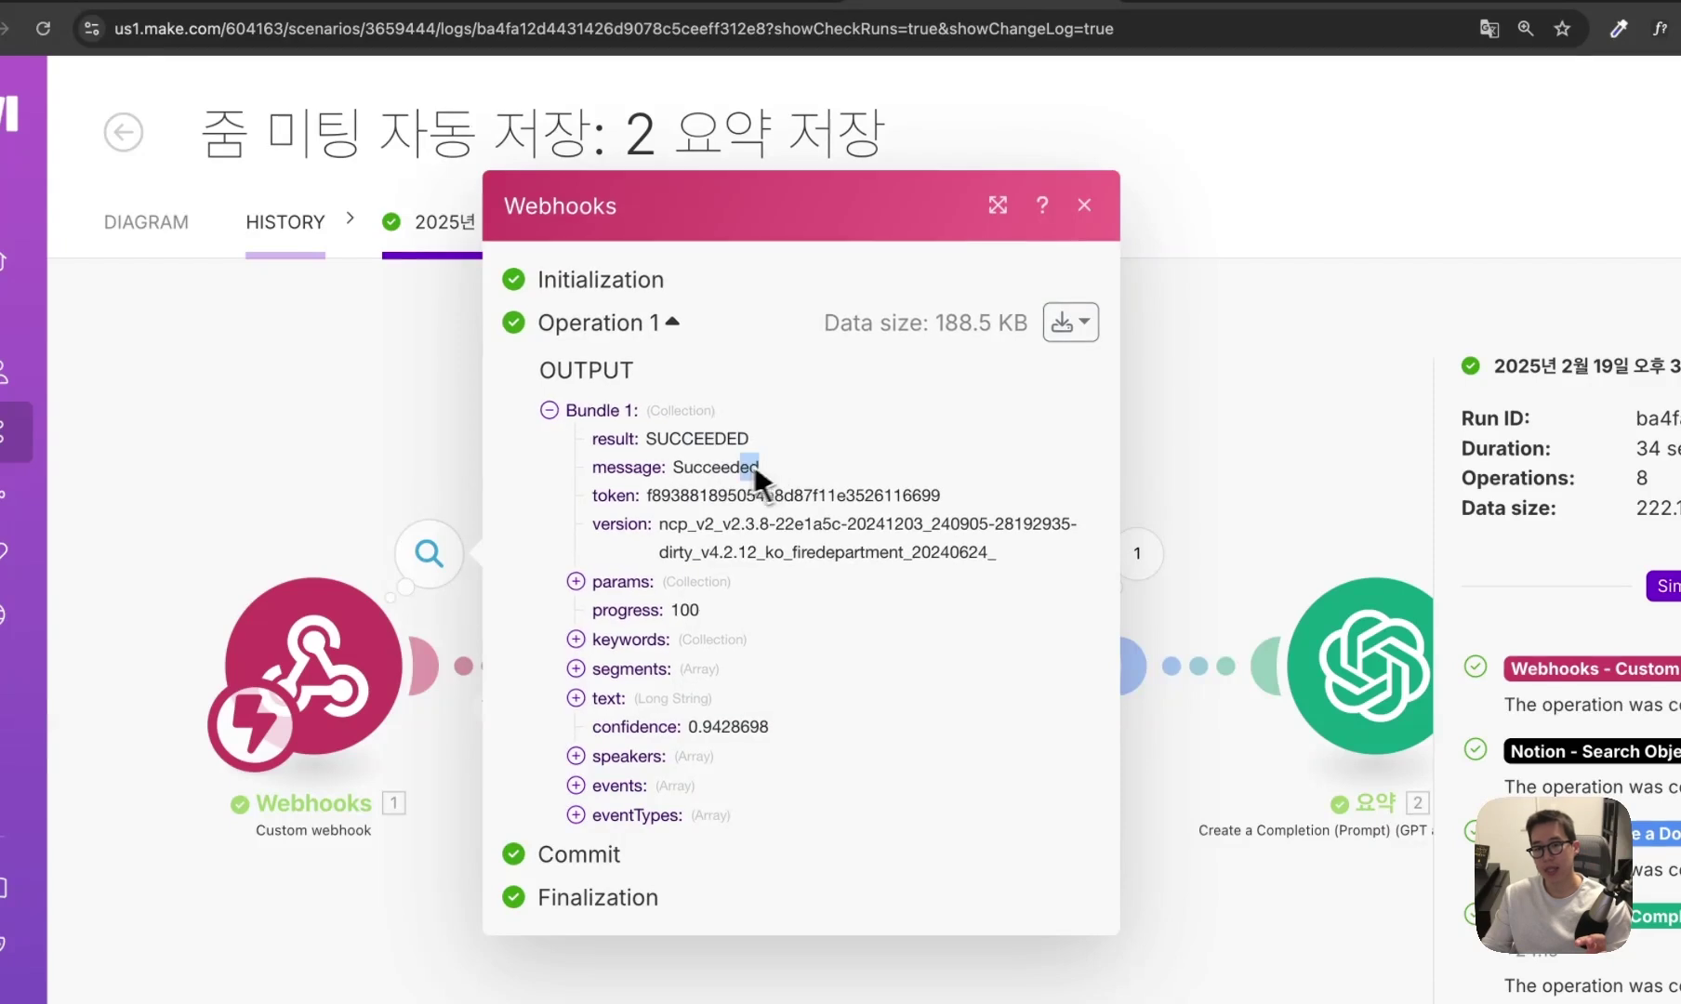
left_click(735, 462)
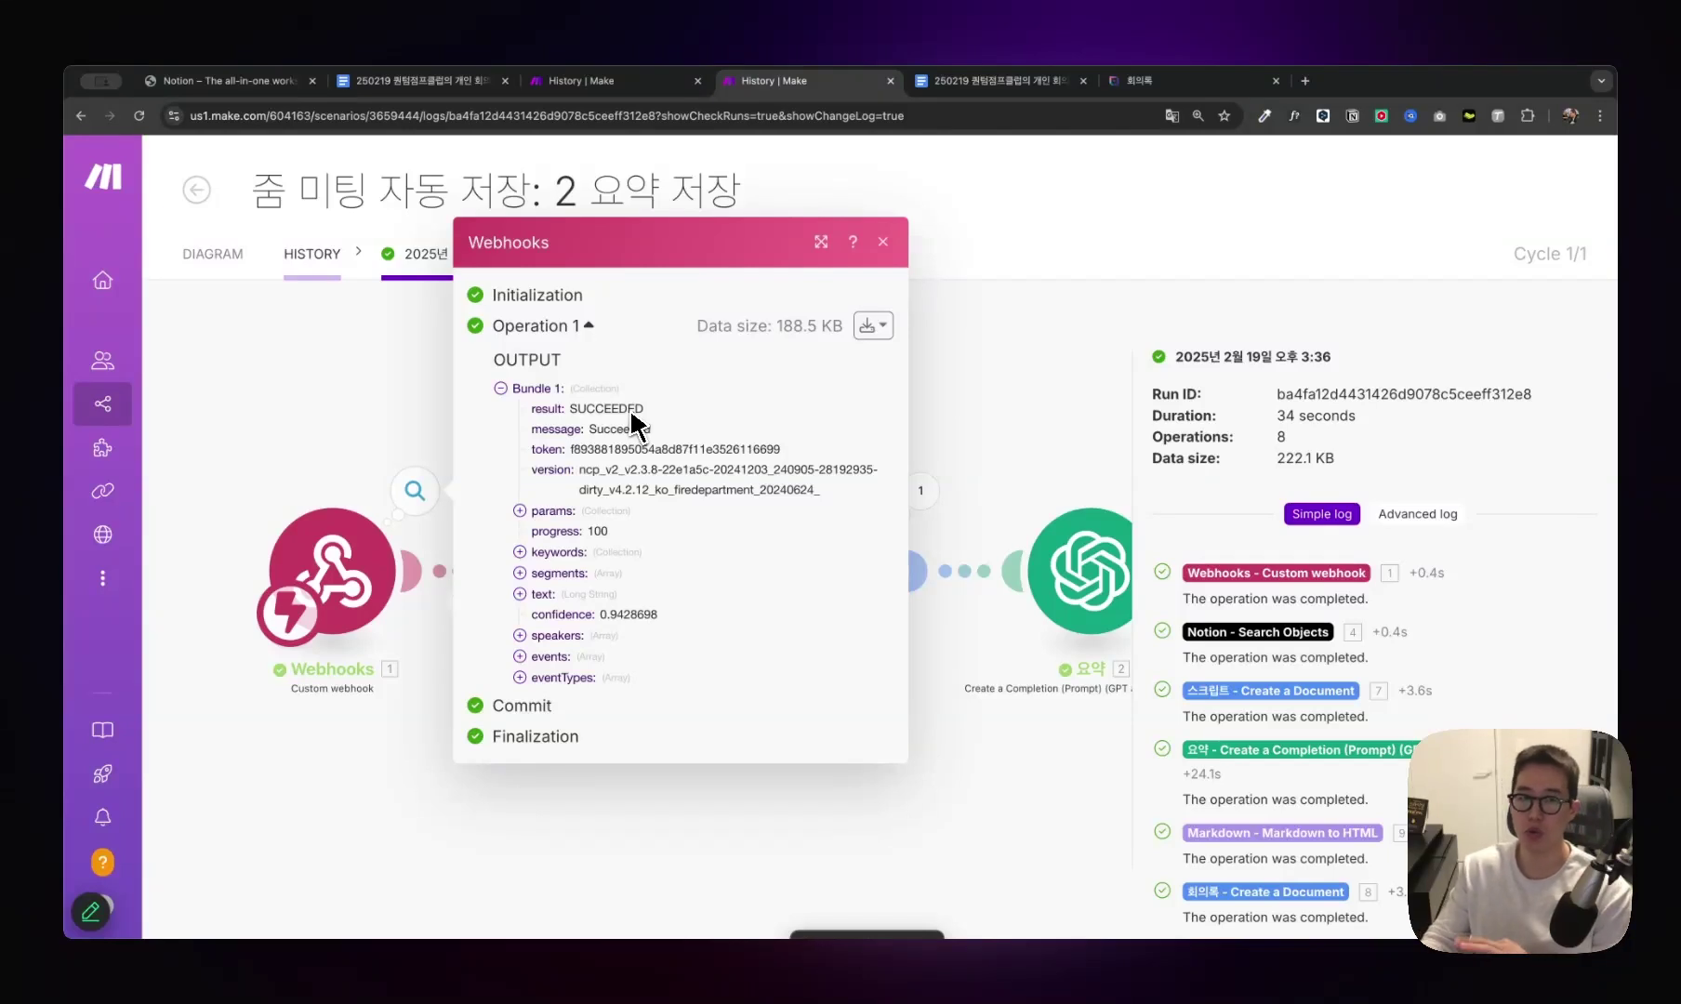
left_click(328, 340)
Show the HISTORY list of past runs and point out the single-operation run's count.
left_click(313, 256)
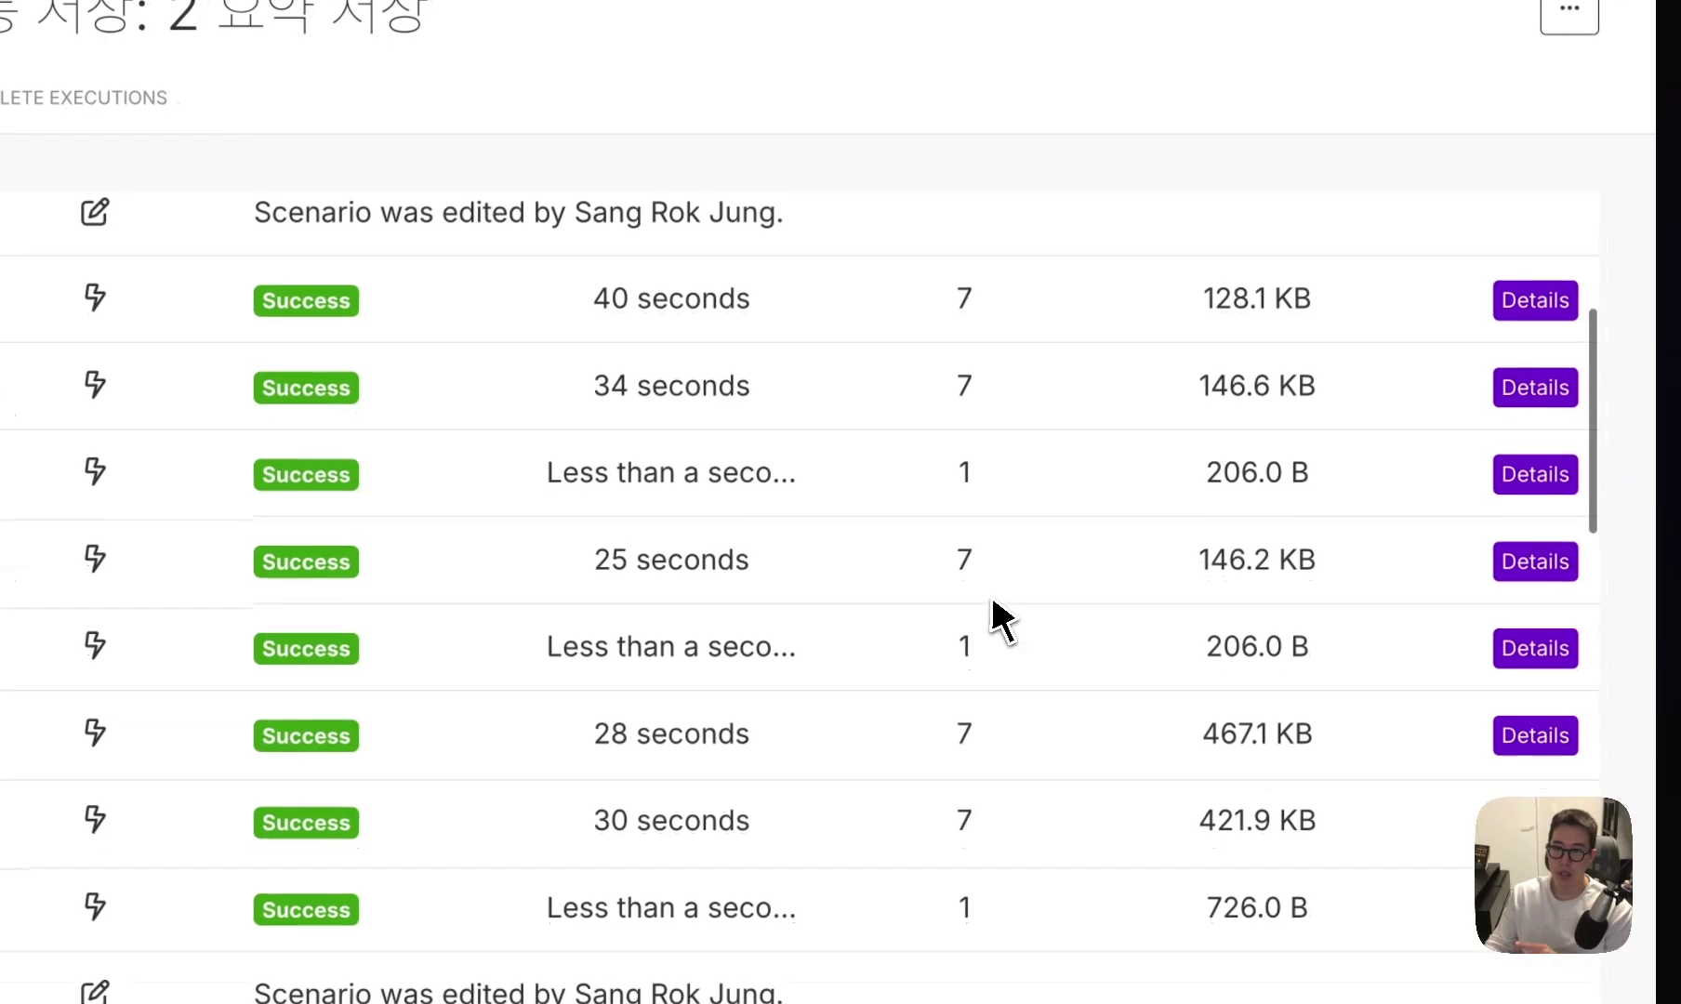
scroll(1002, 621, "up", 1)
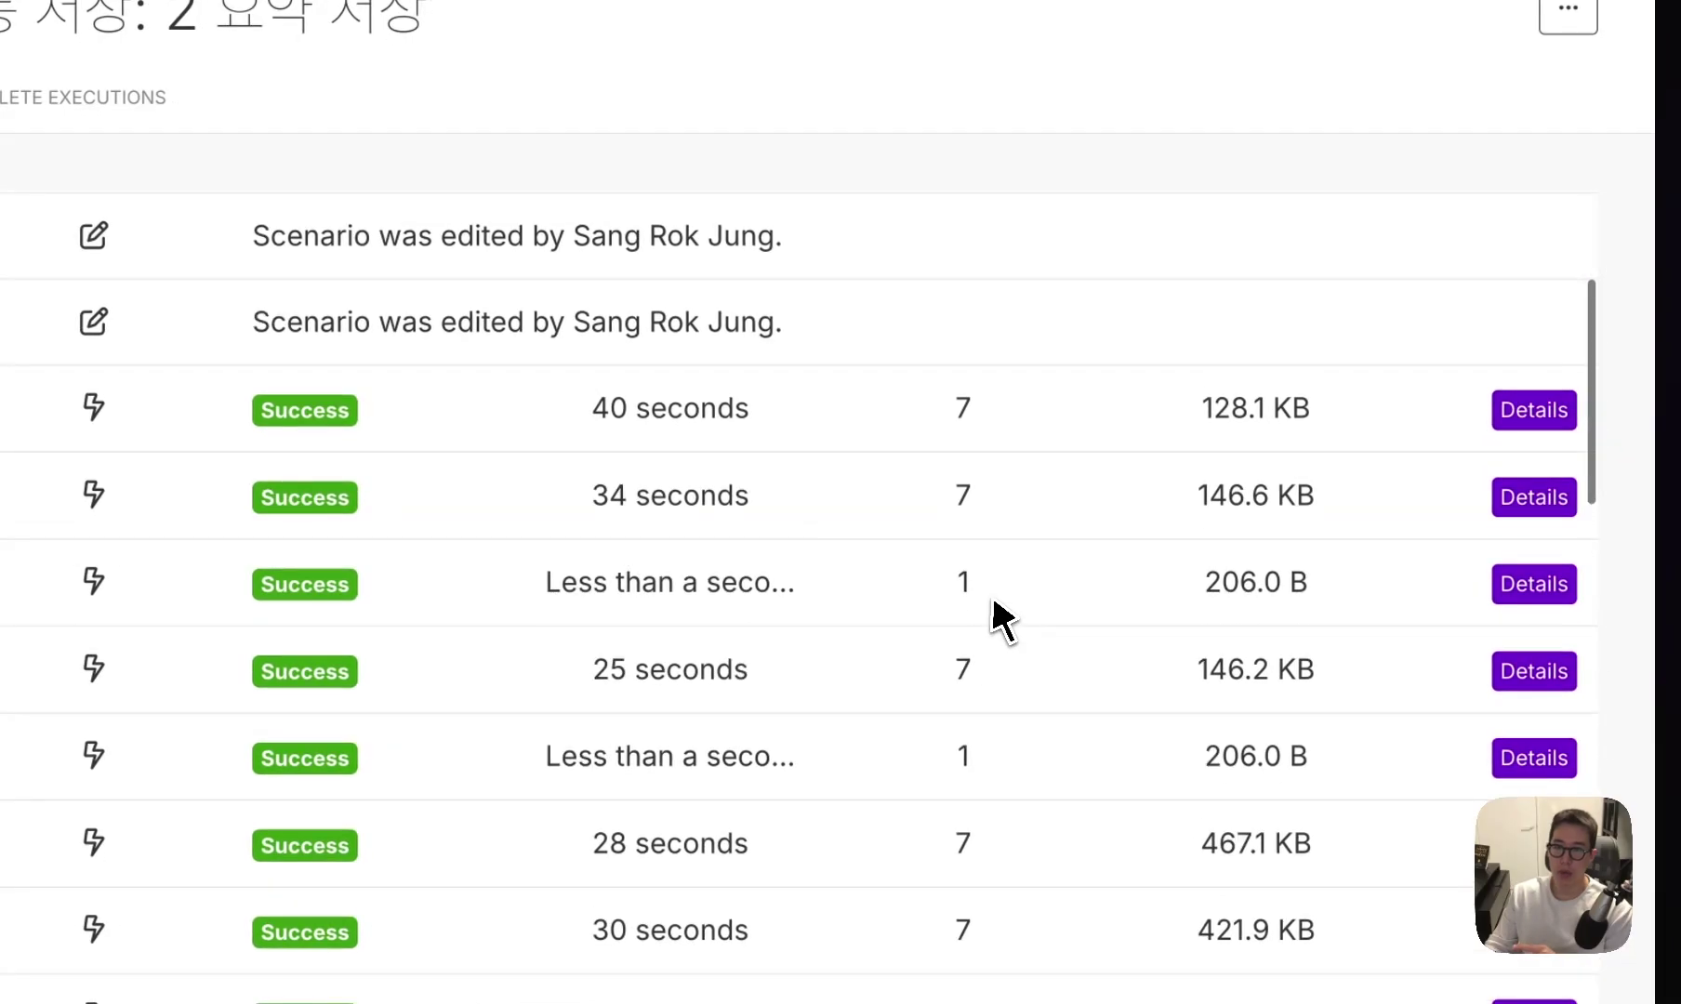
left_click_drag(1007, 582, 948, 598)
left_click(993, 591)
left_click(976, 590)
Open the 34-second, 8-operation run's details and check the Webhooks-to-Notion route filter.
left_click(1006, 593)
scroll(1051, 601, "up", 3)
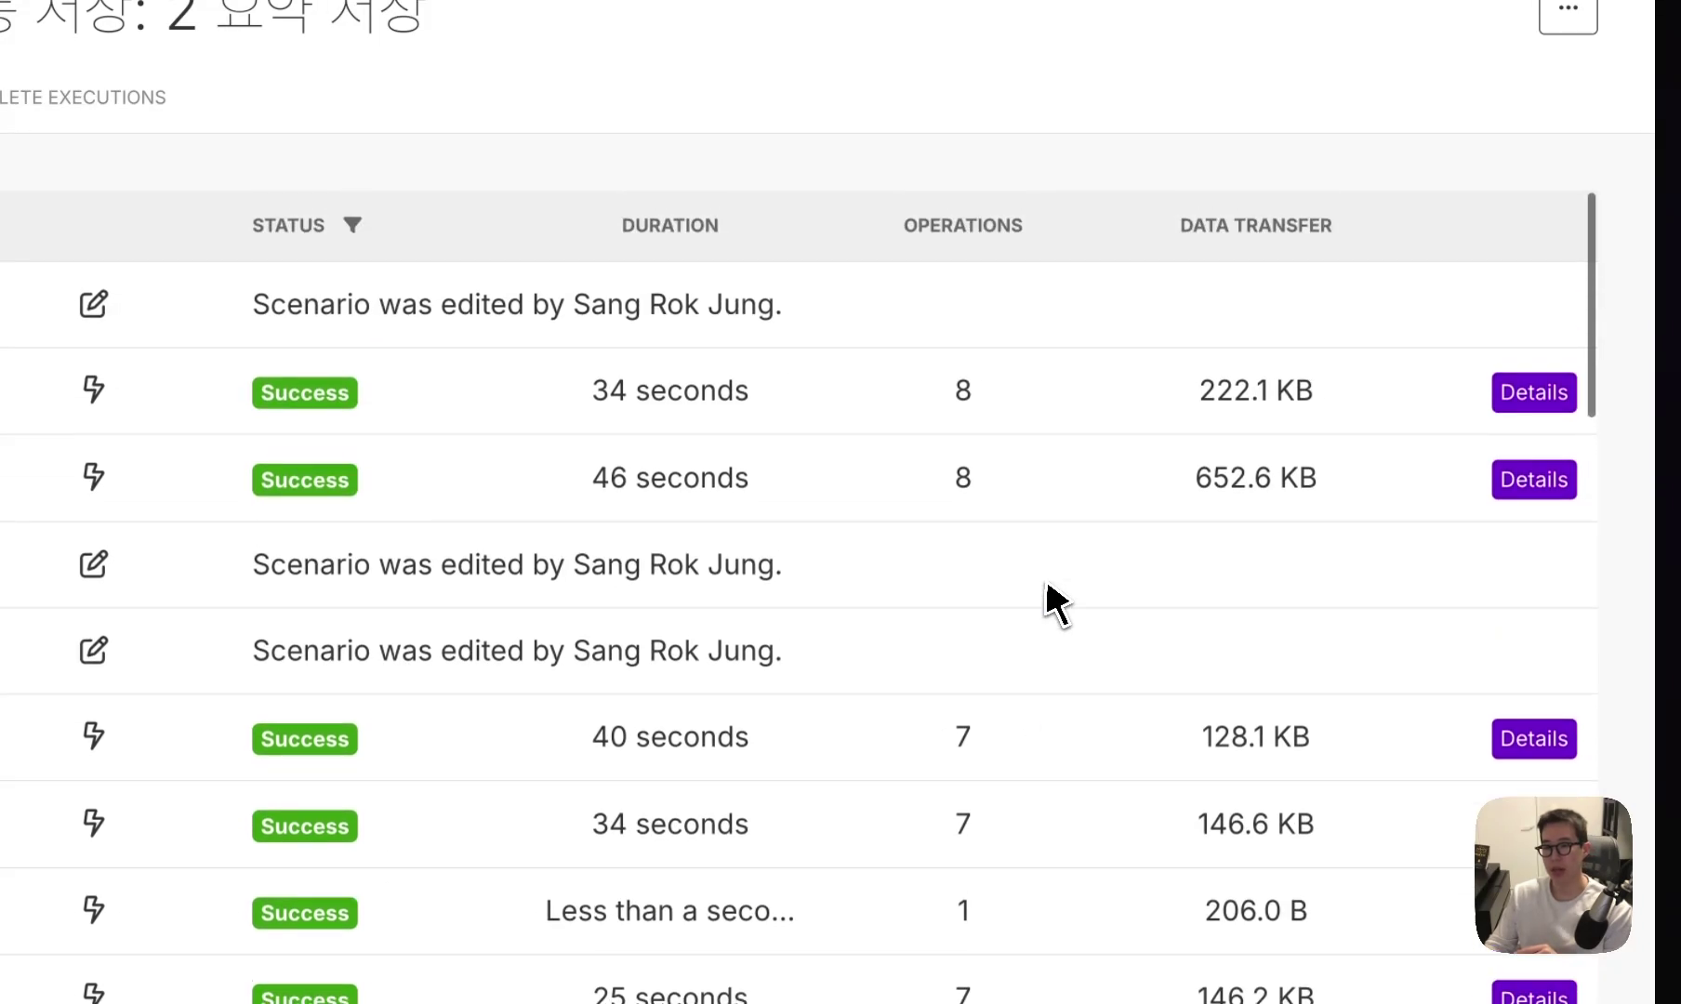
left_click(1511, 392)
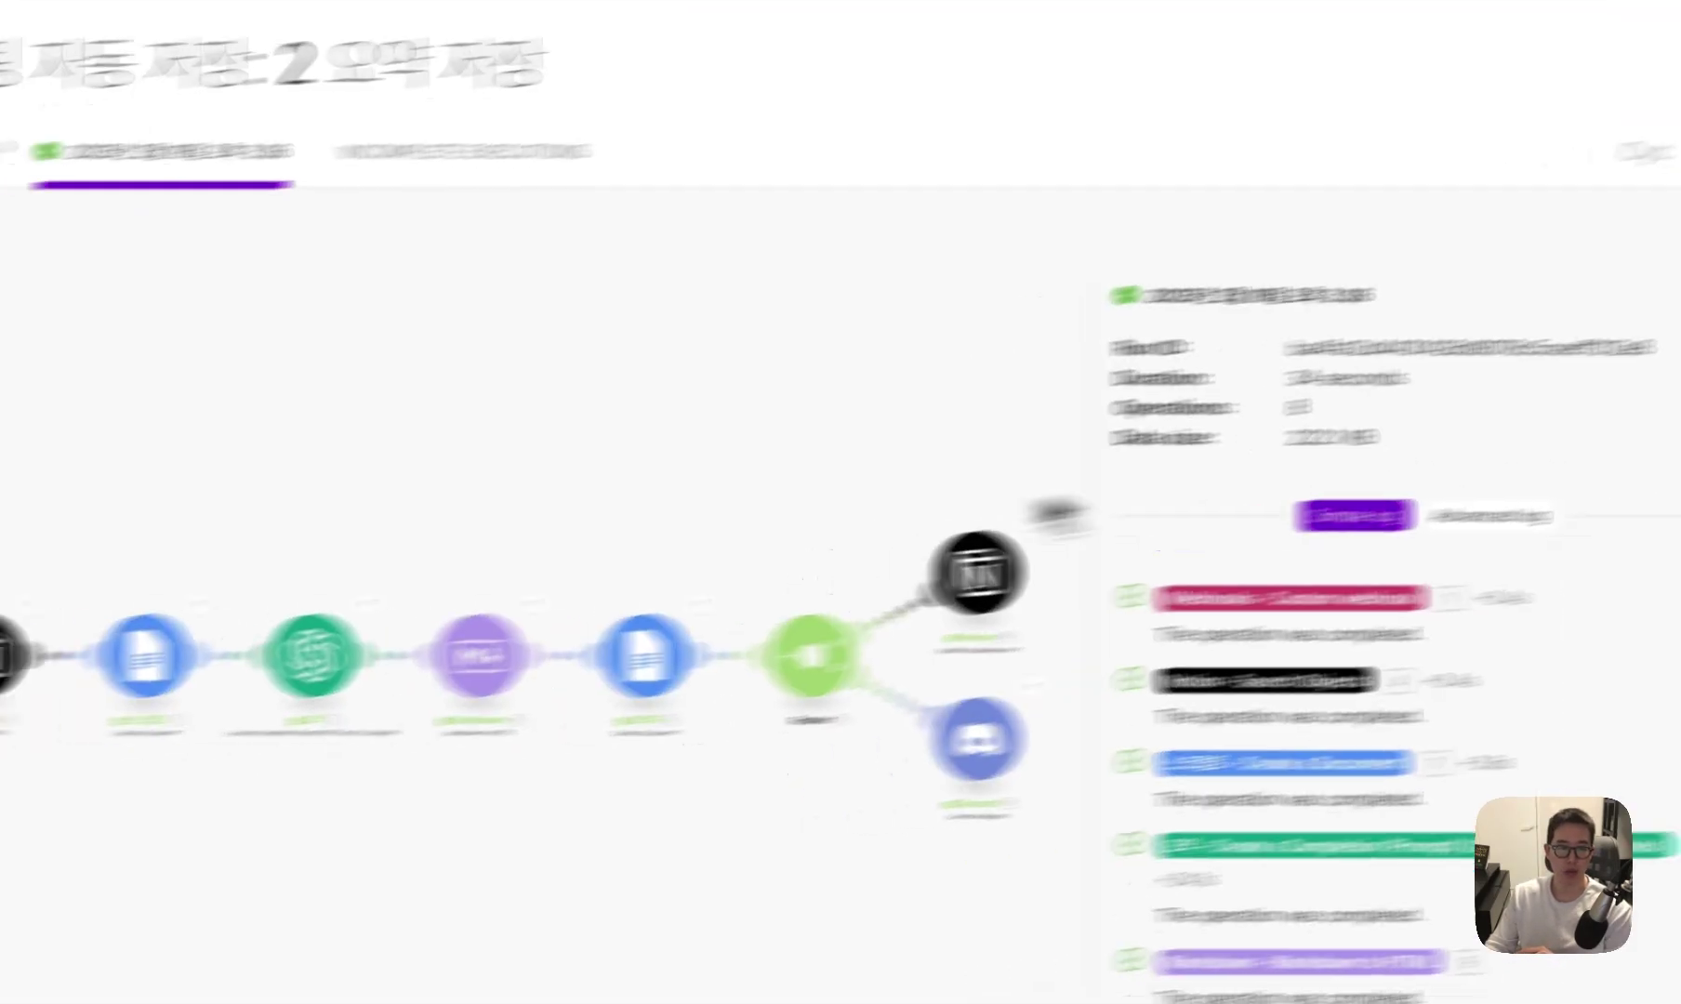
scroll(439, 747, "up", 5)
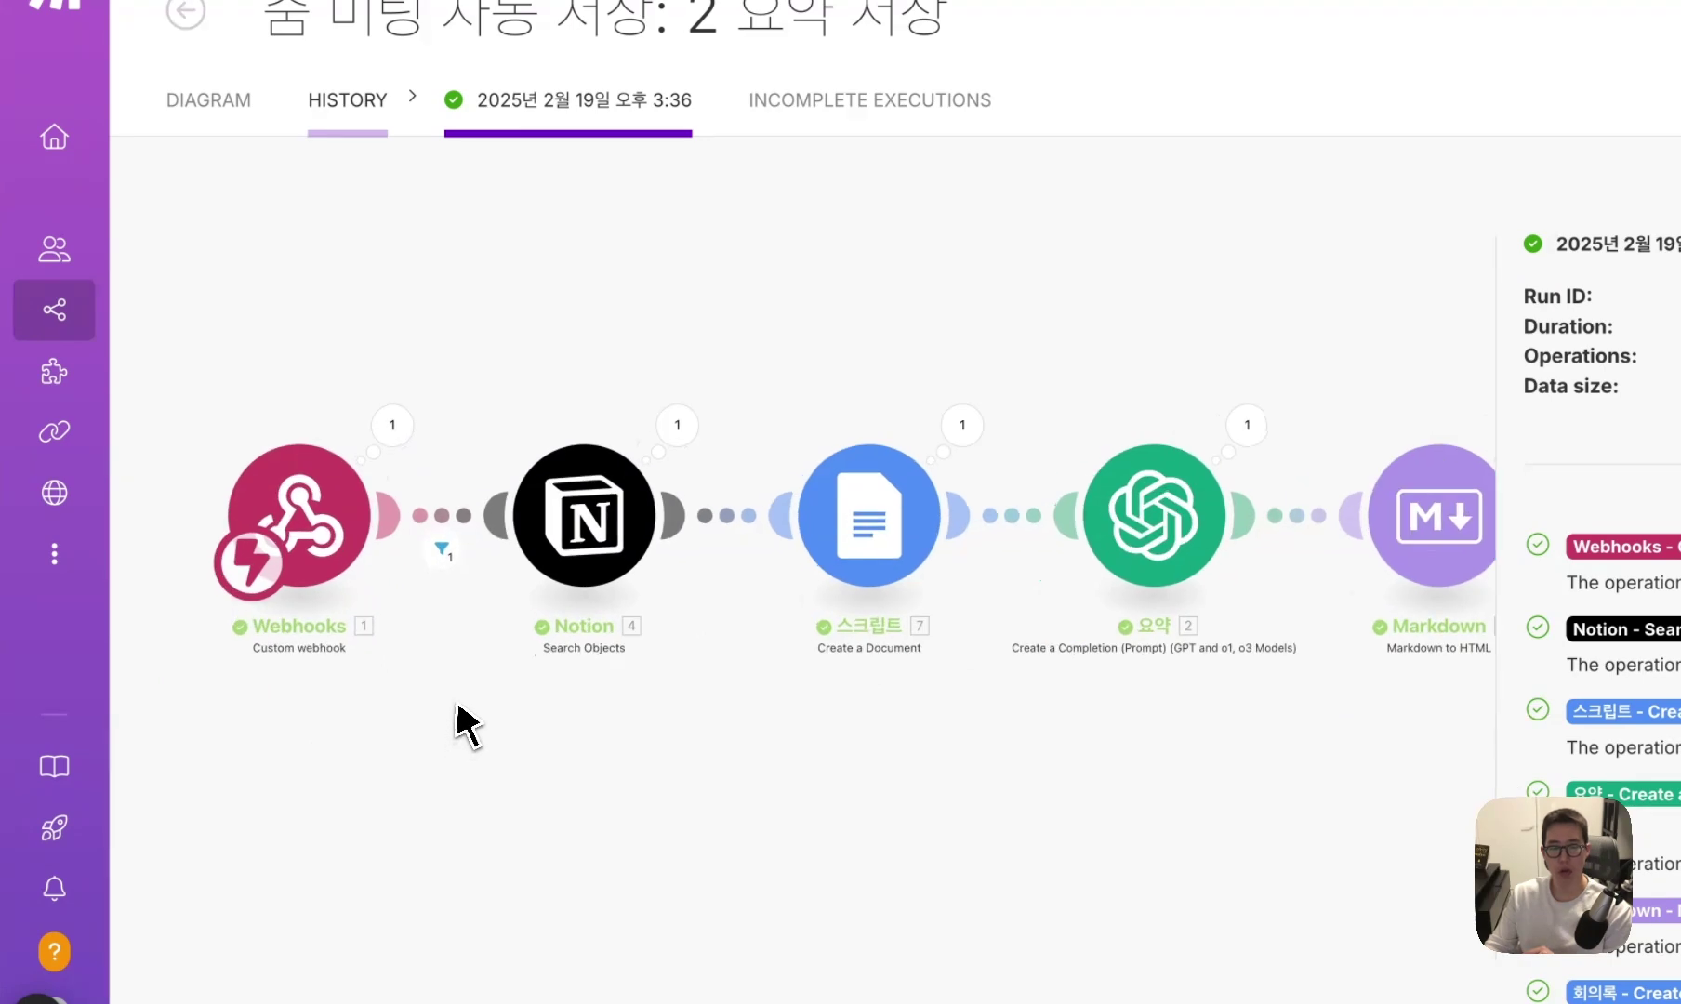
left_click(455, 558)
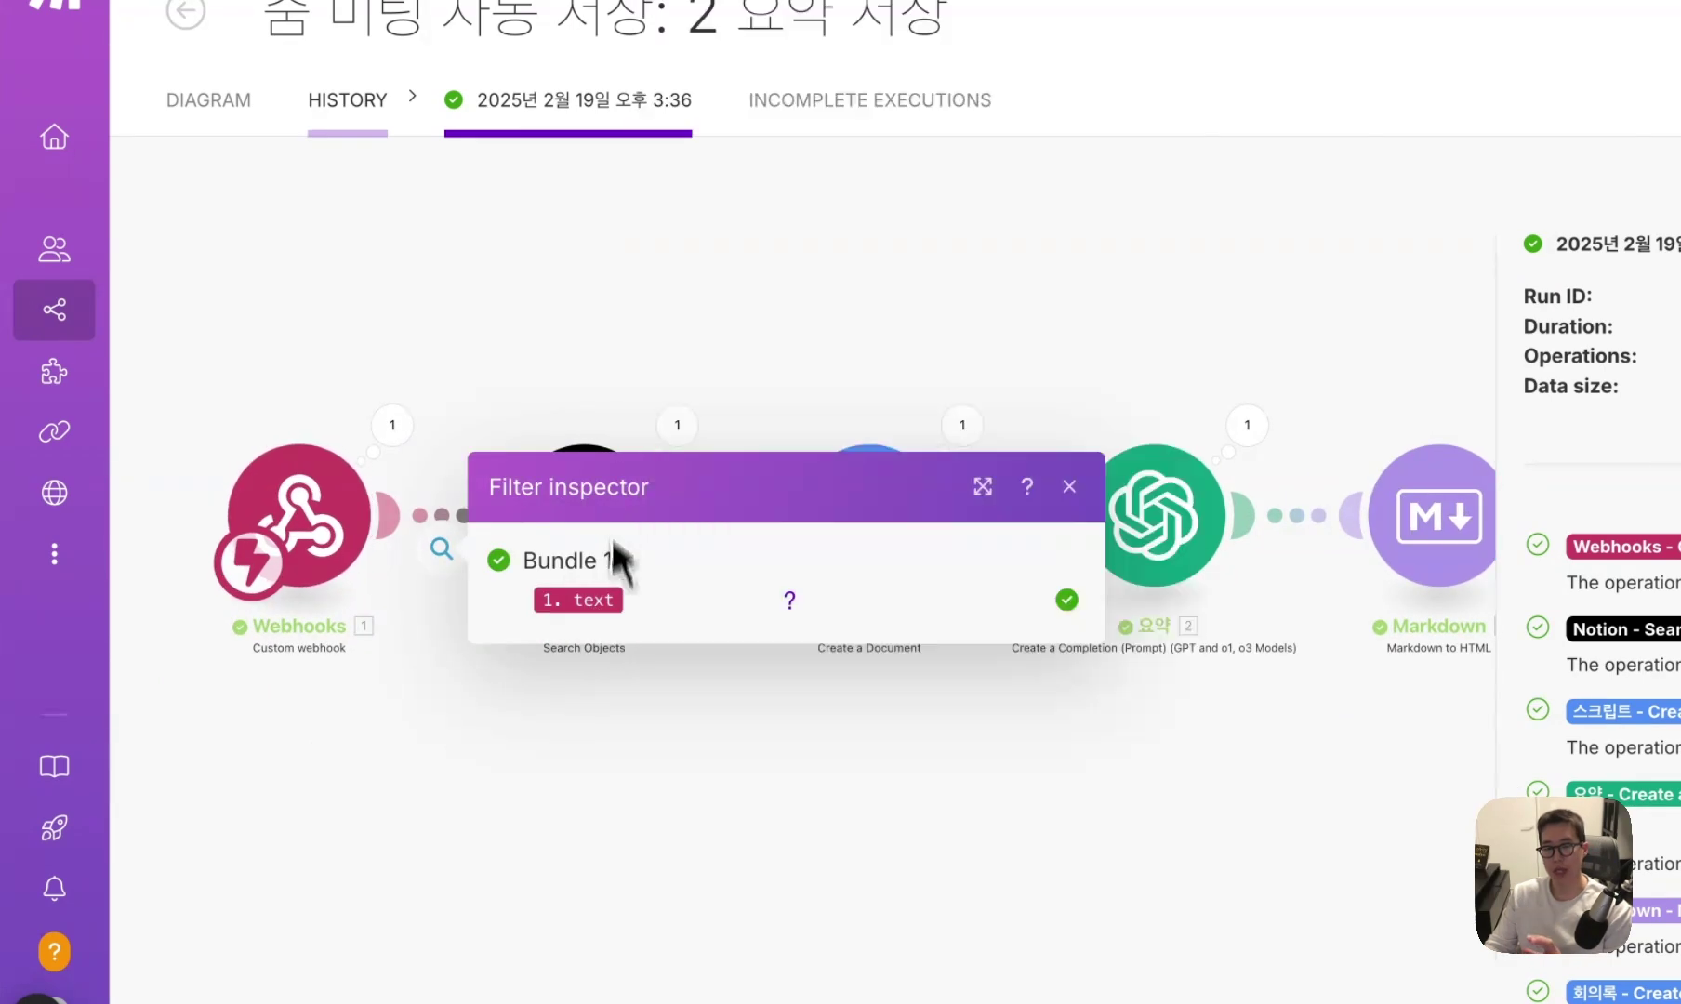
left_click(601, 376)
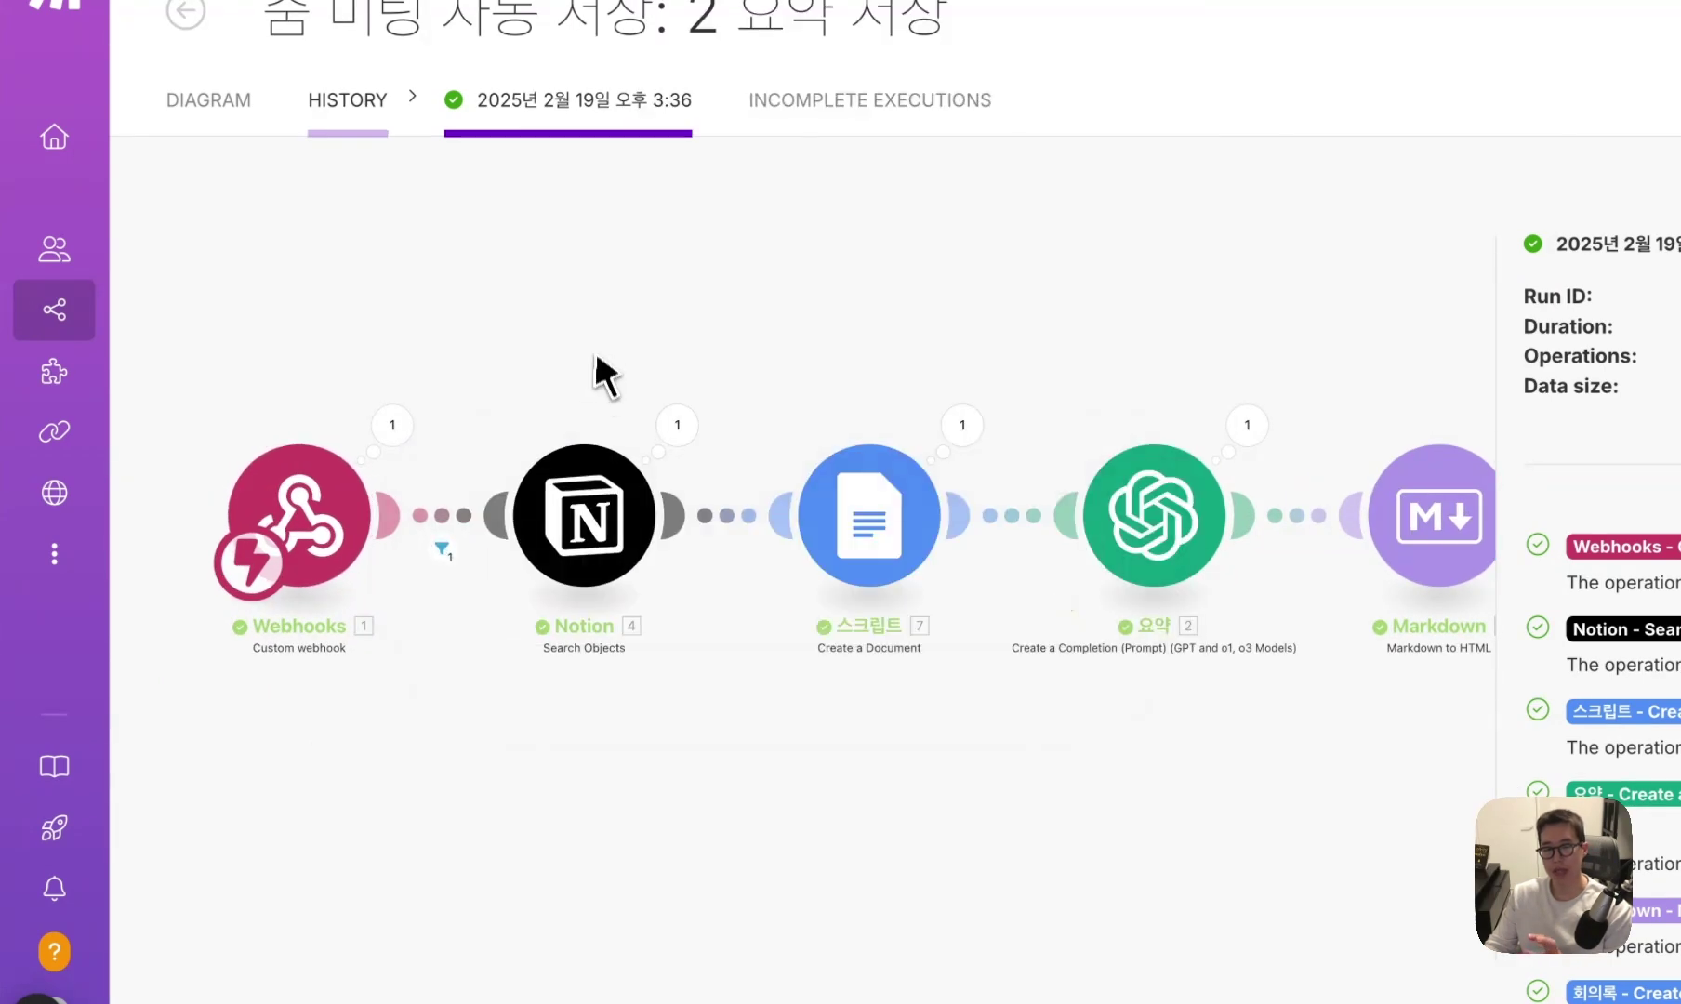
Inspect the Webhooks output, expanding the transcript text.
left_click(392, 425)
left_click(532, 571)
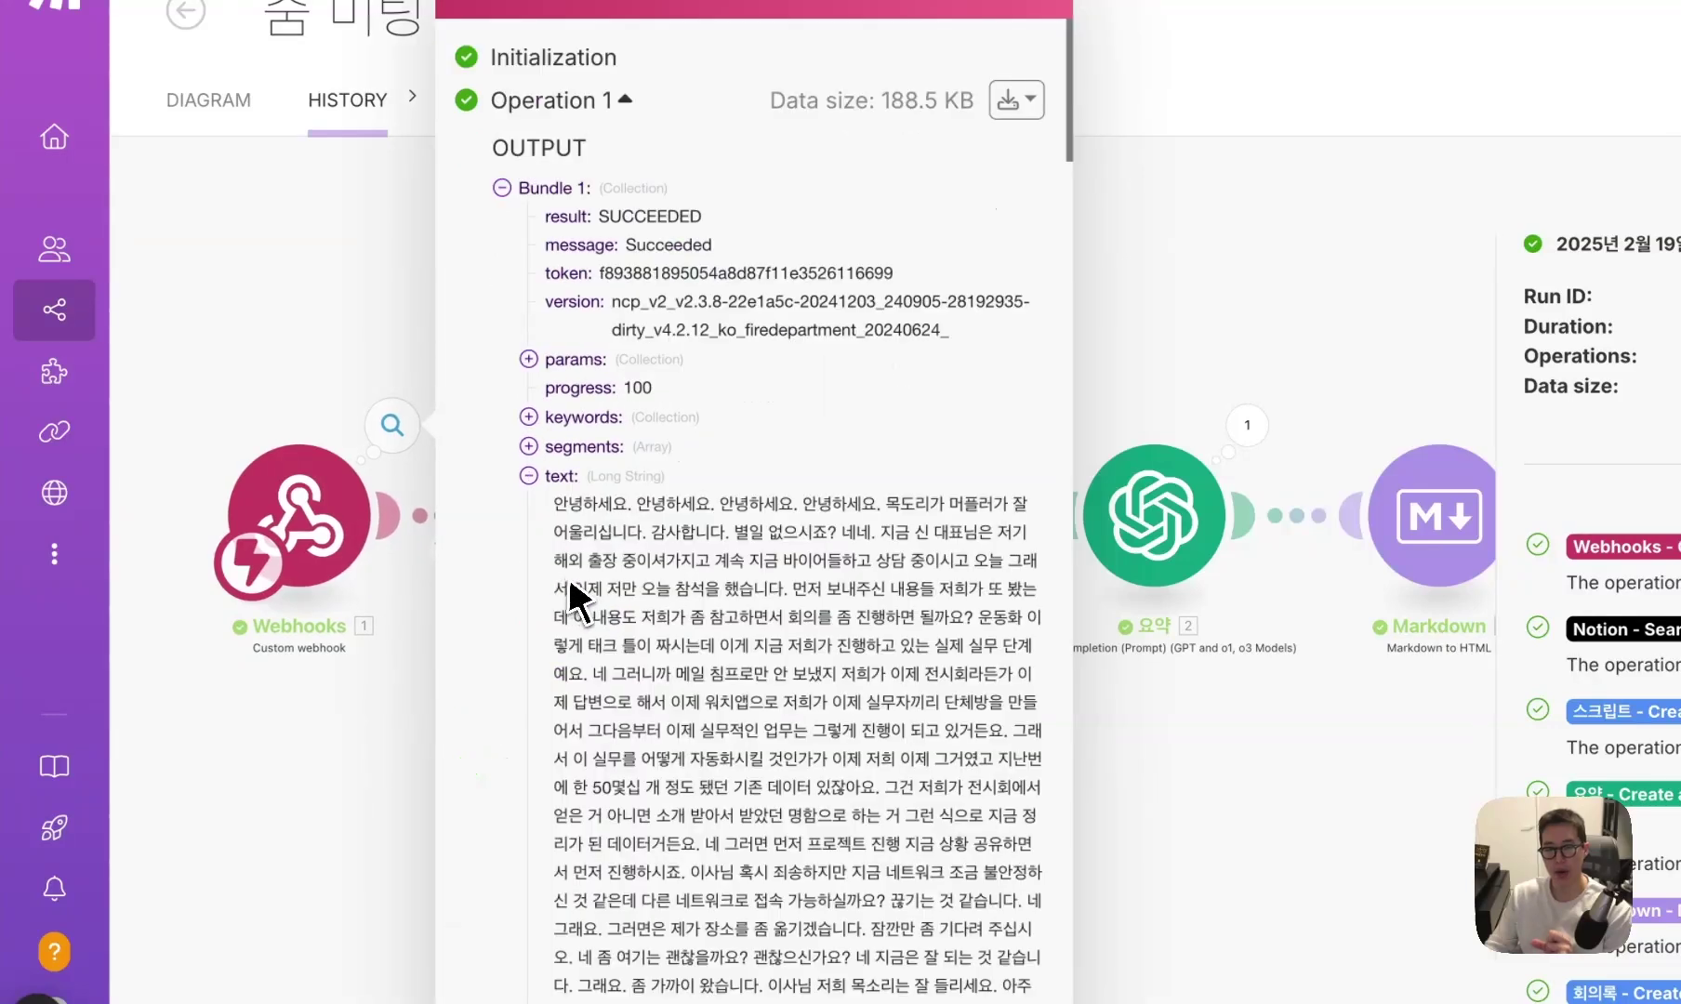
left_click_drag(555, 503, 961, 531)
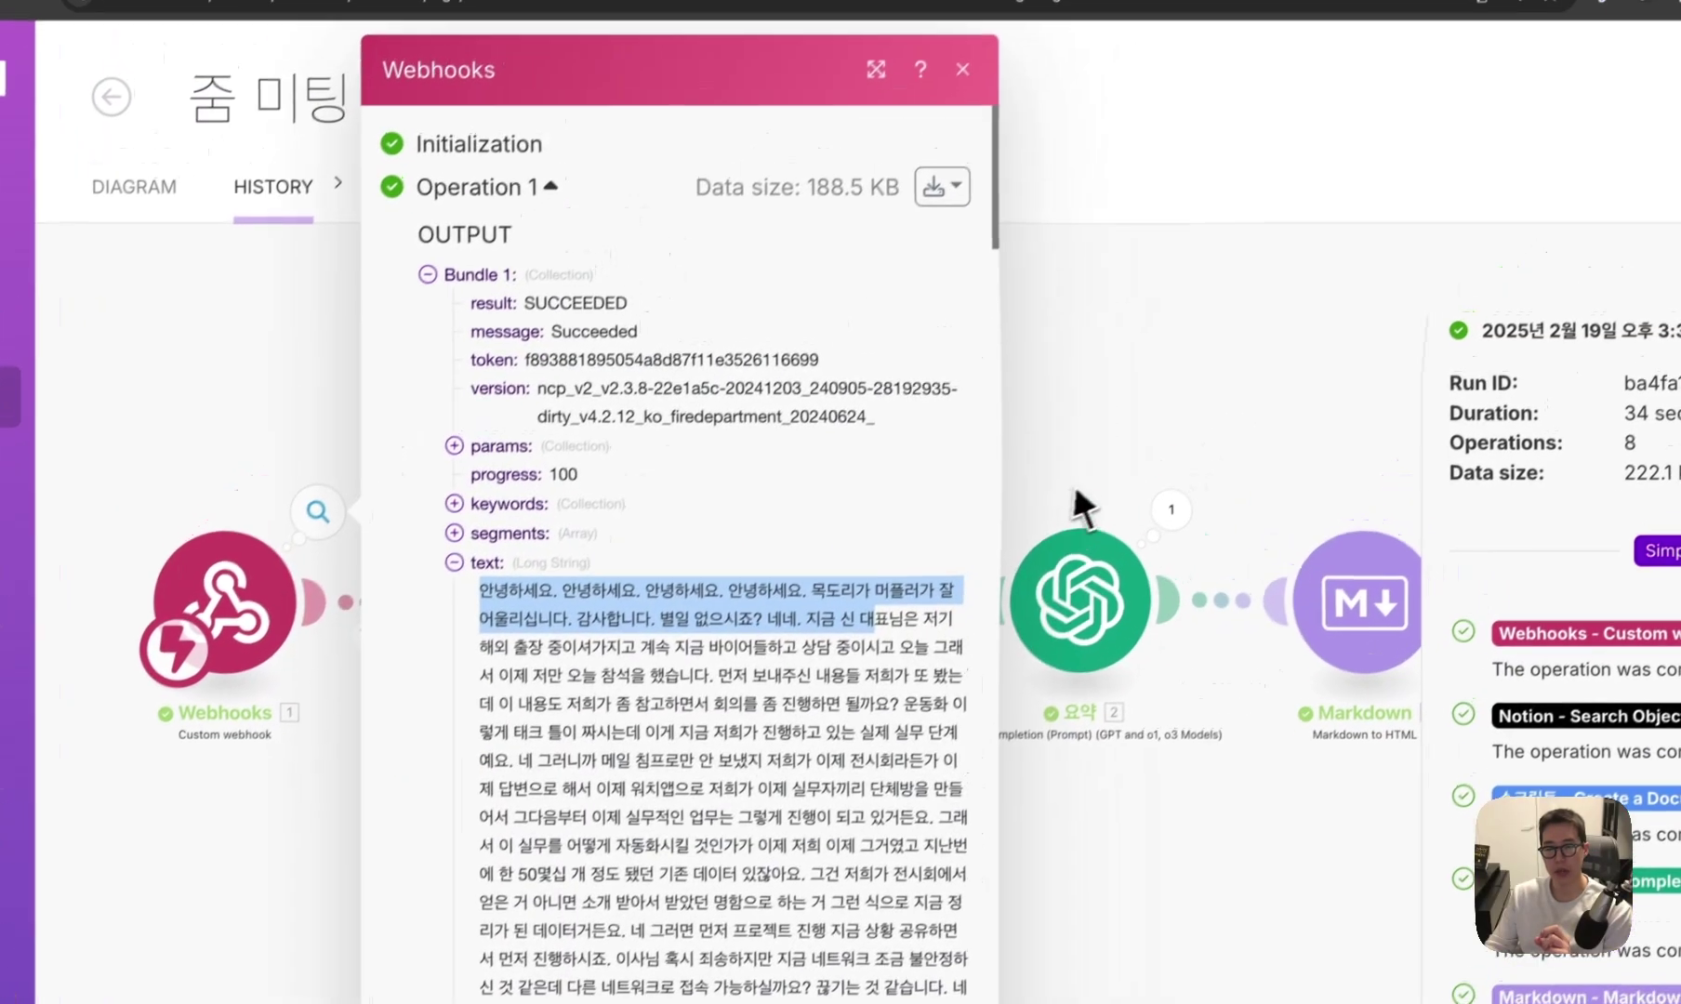
left_click(1093, 409)
Confirm the Notion search filter matches CLOVA ID against the webhook token, then reopen the webhook output.
left_click(588, 532)
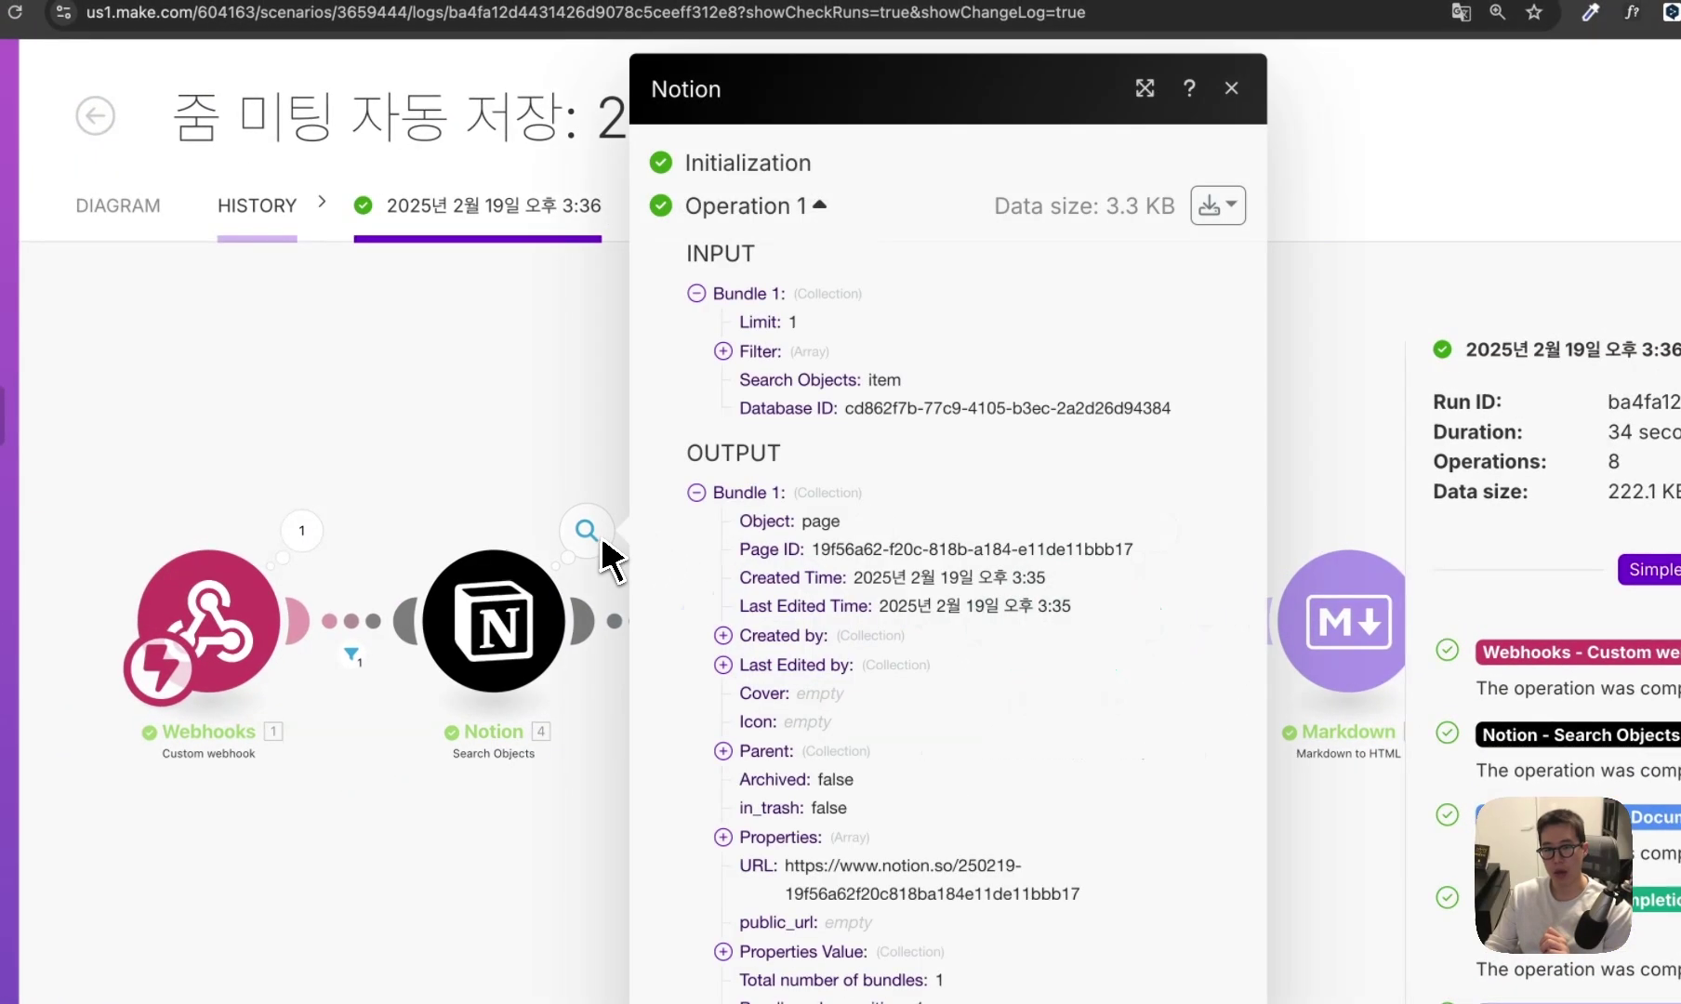
left_click(724, 351)
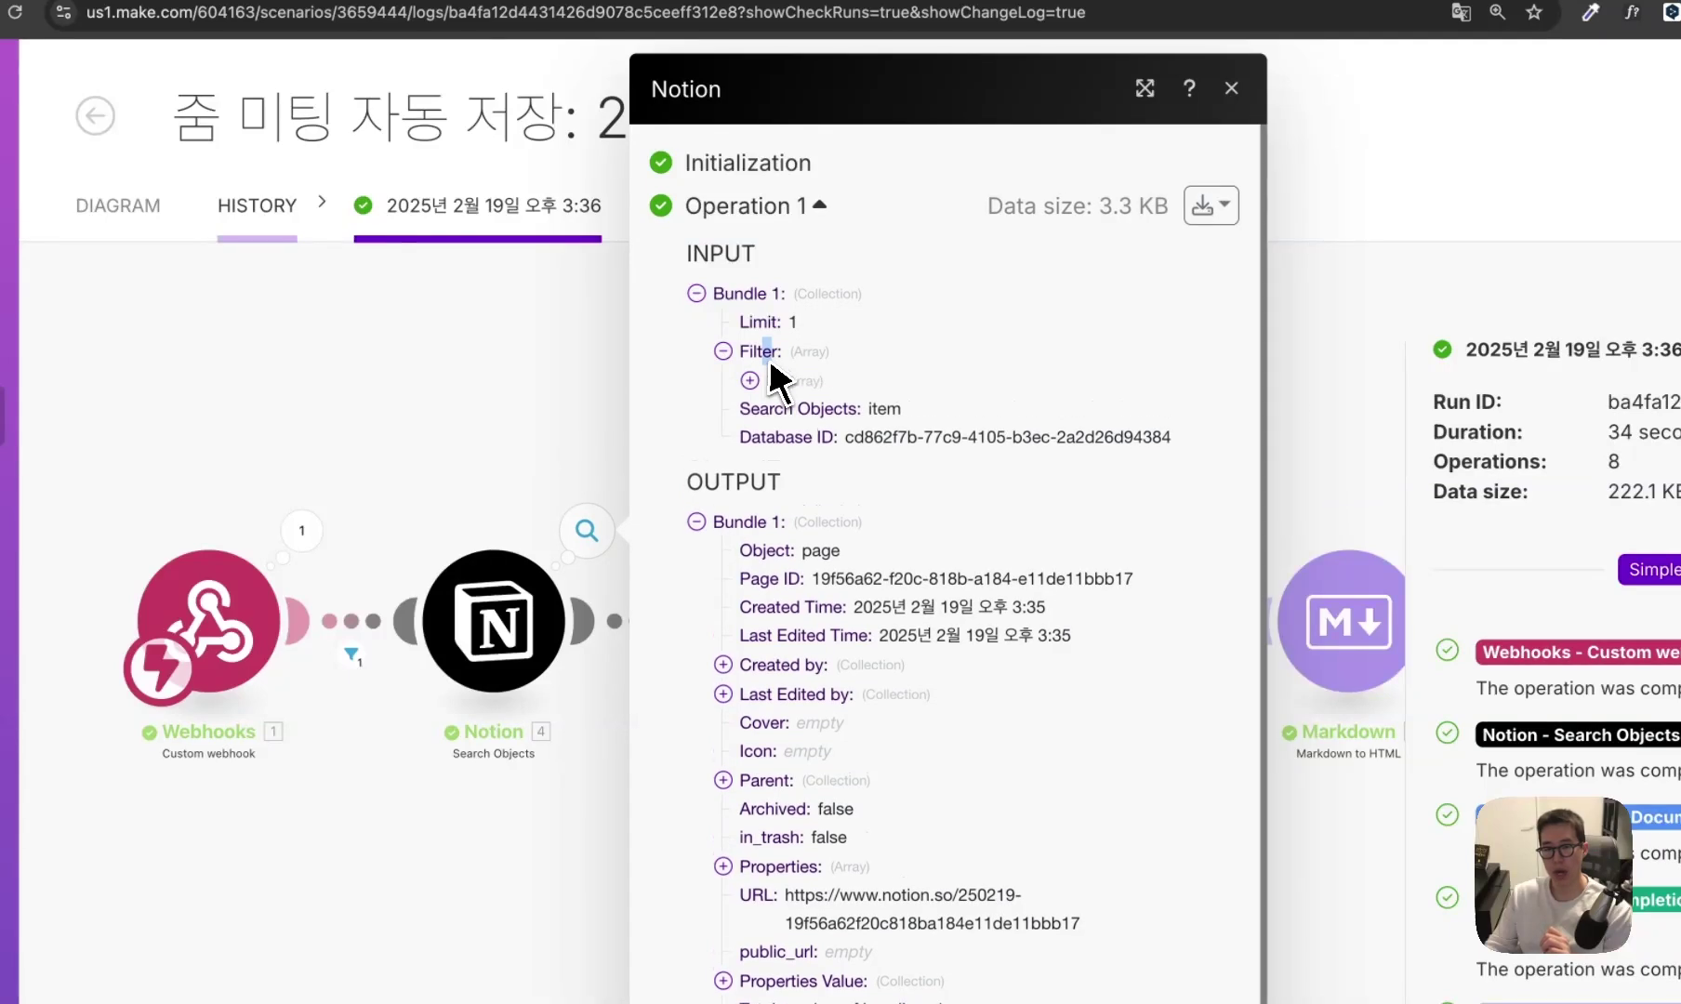
left_click(750, 380)
left_click(777, 410)
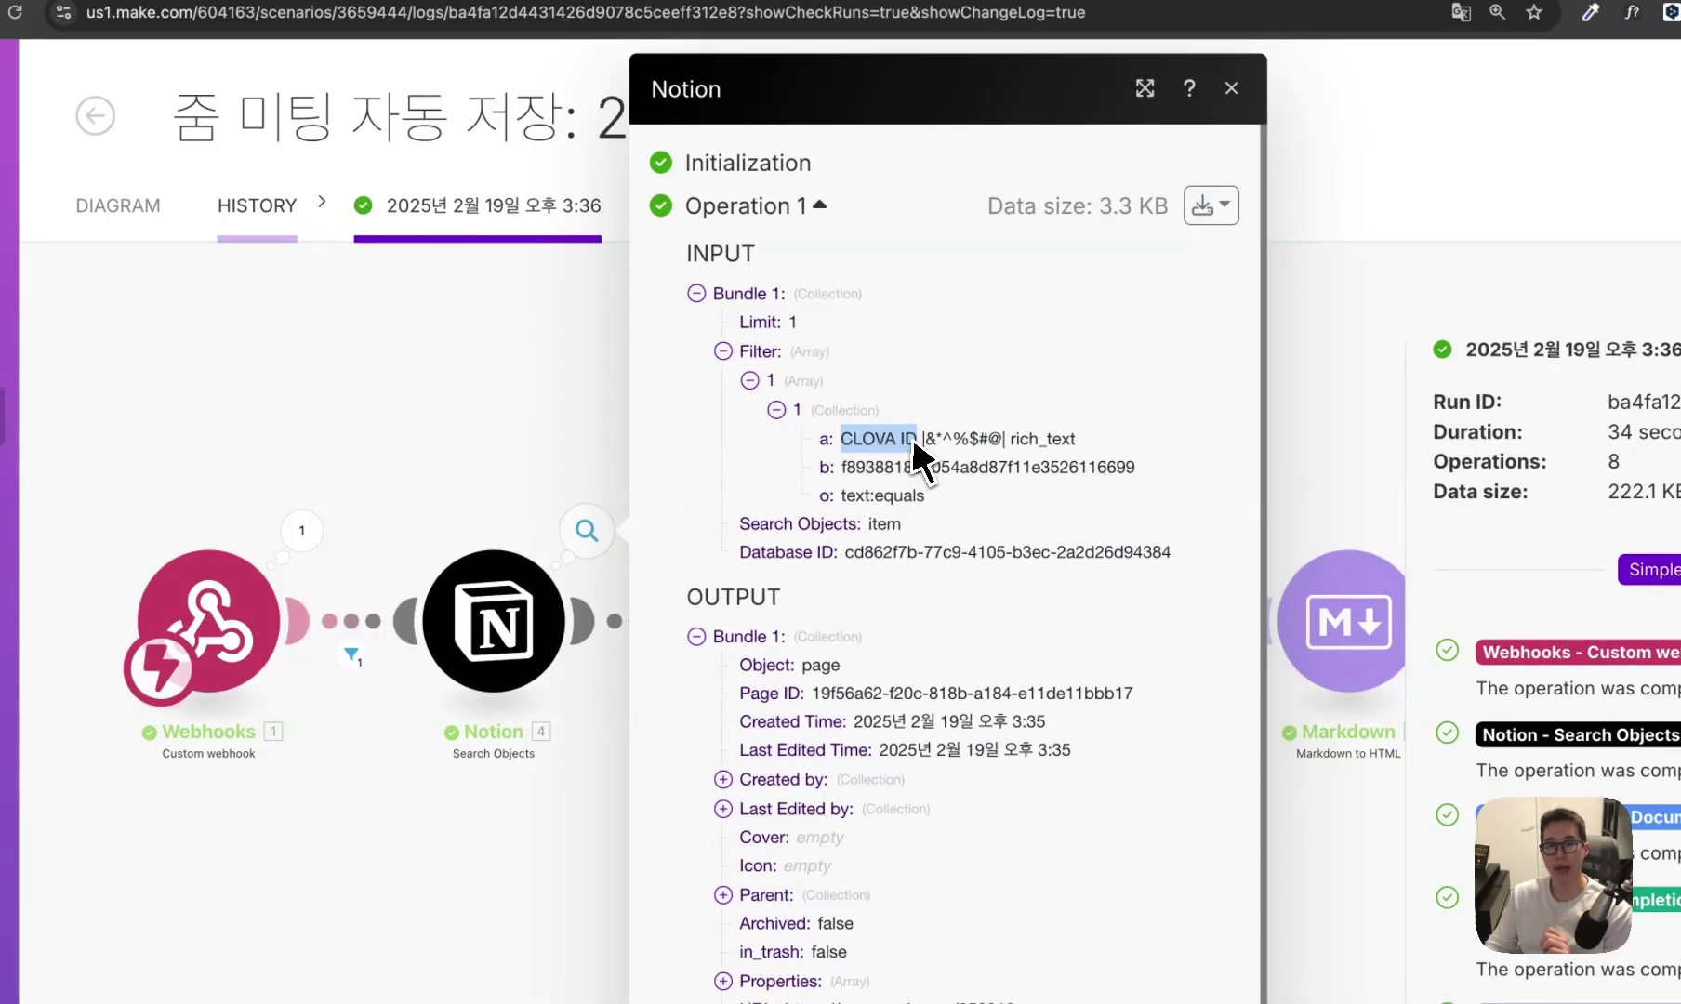
left_click(301, 531)
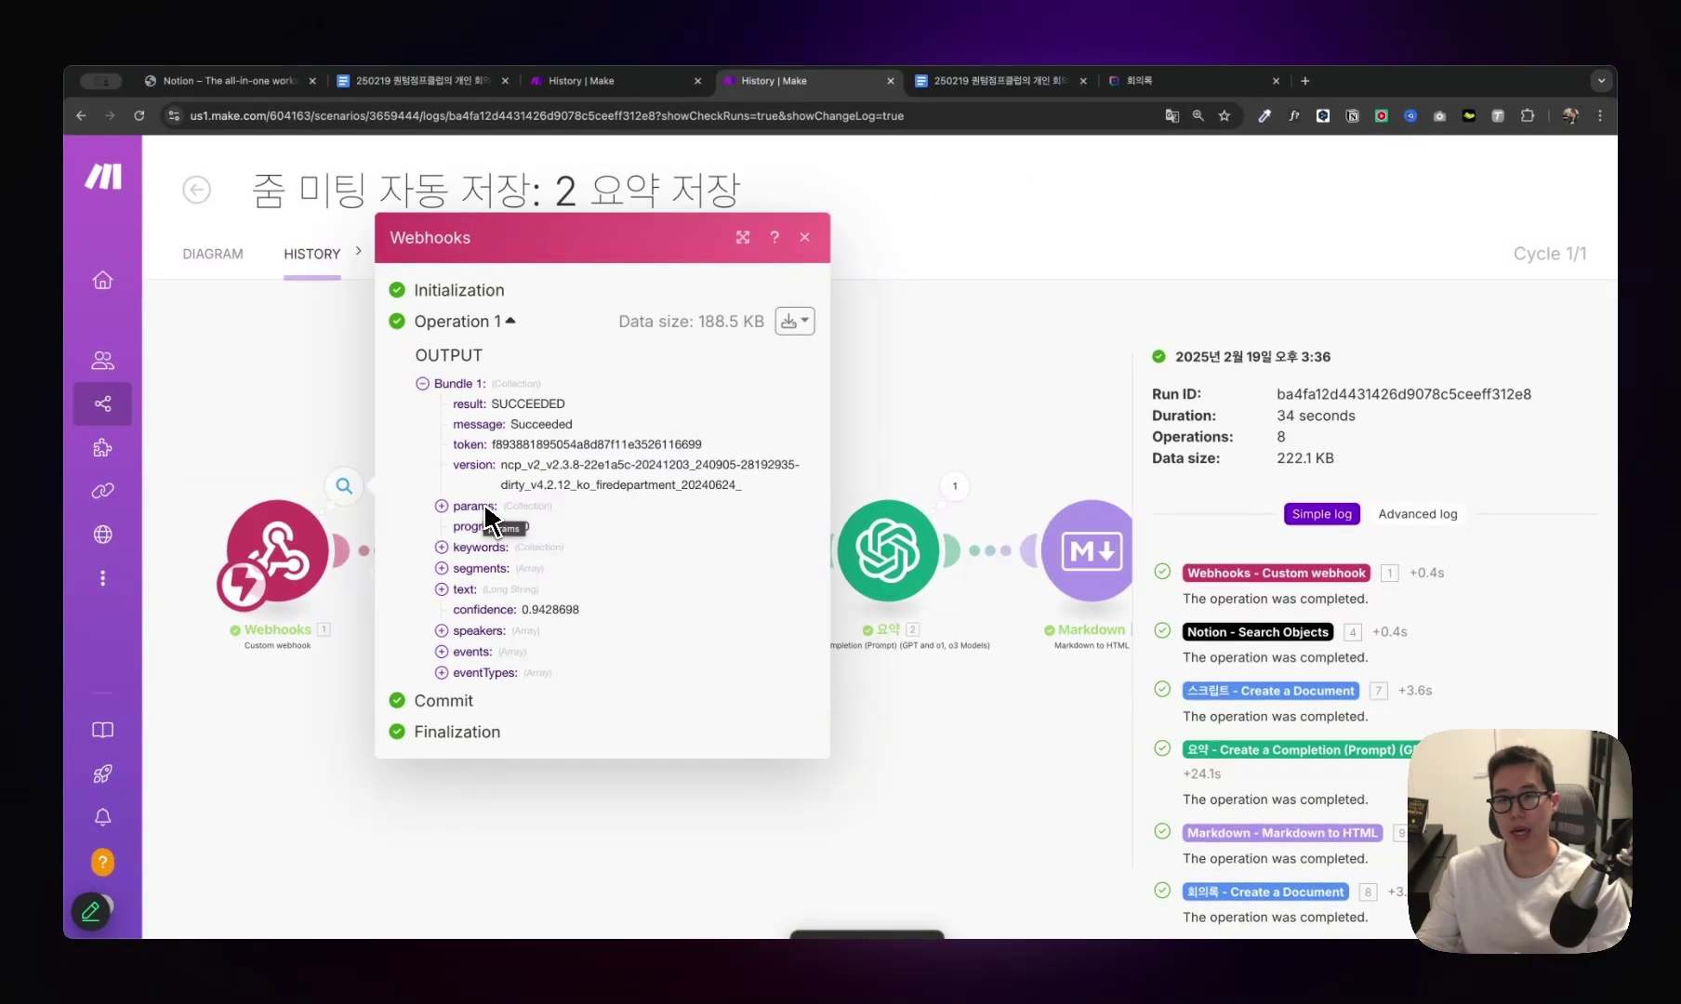
key("super+6")
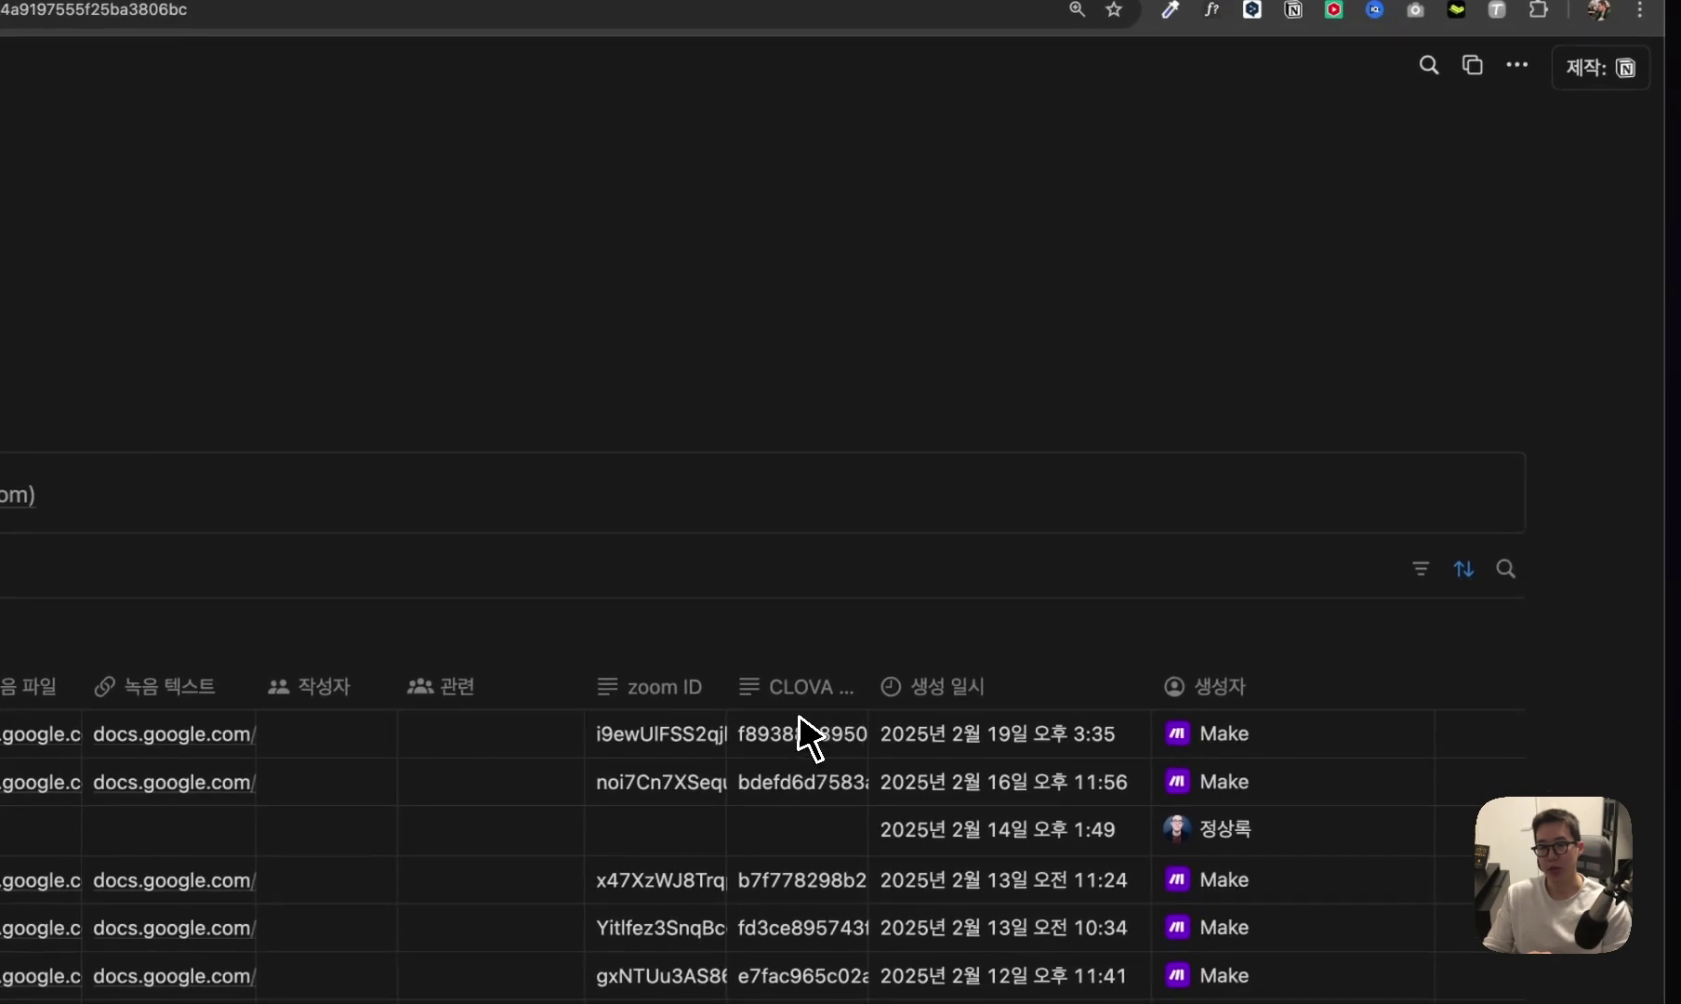
Select the CLOVA ID of the newest 2월 19일 meeting row in Notion and enlarge the page.
left_click(822, 737)
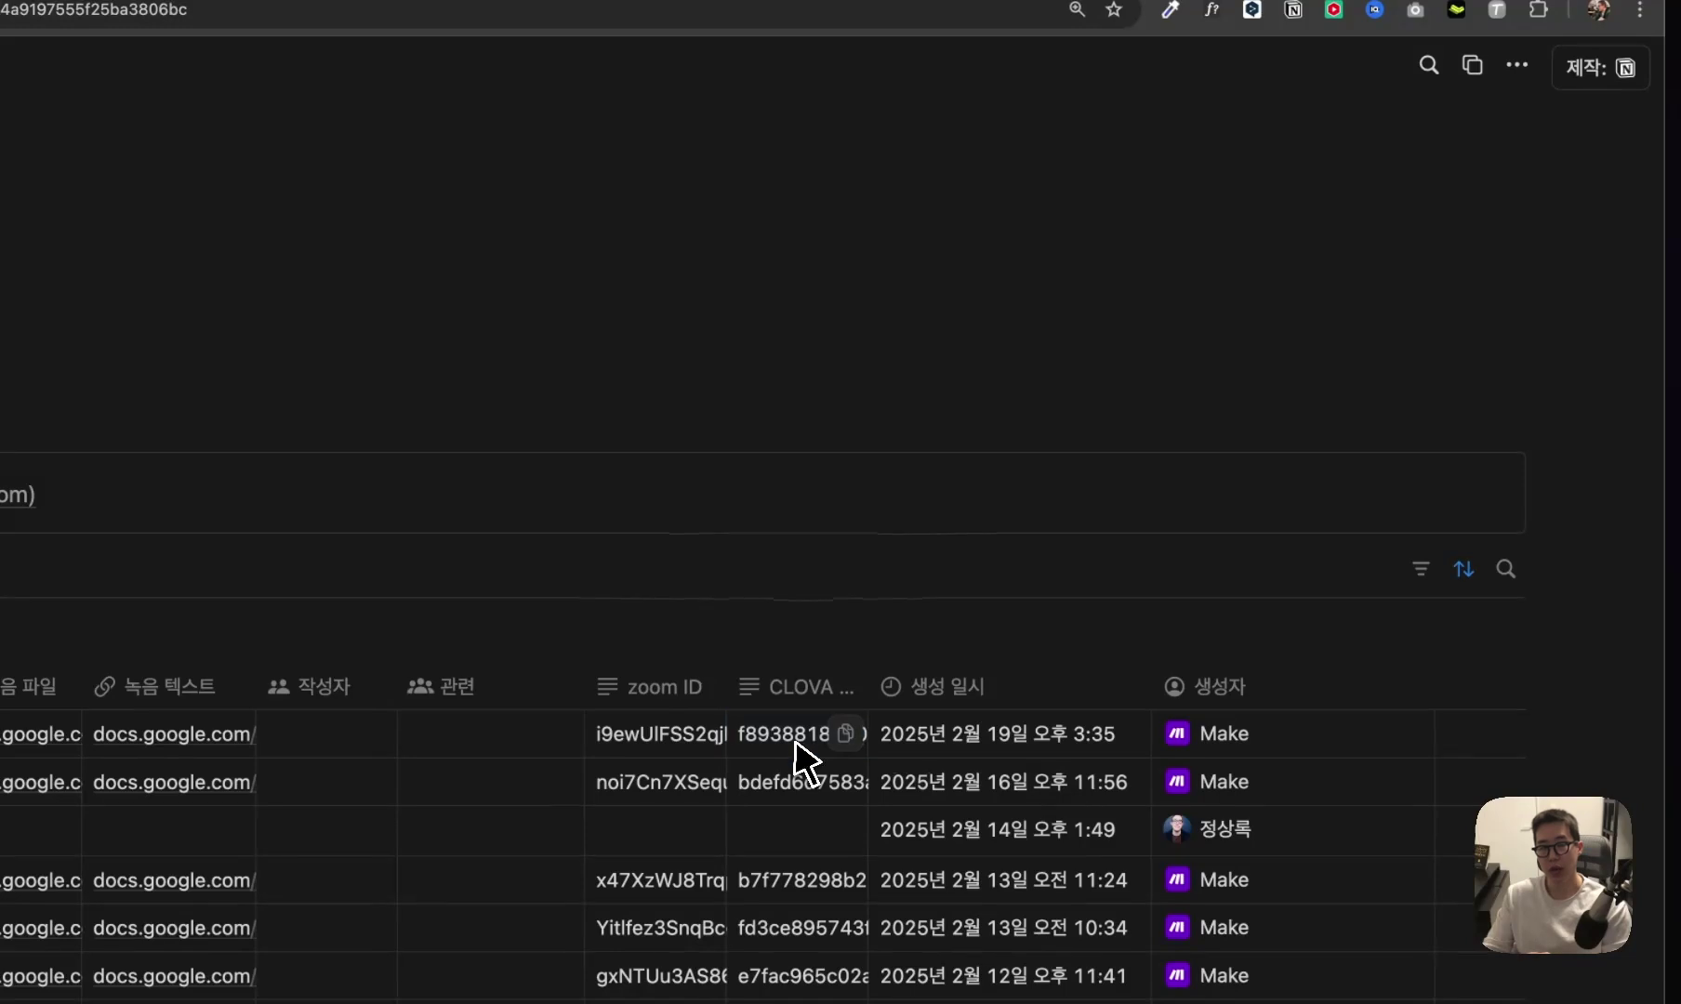
key("super+equal")
scroll(801, 755, "down", 5)
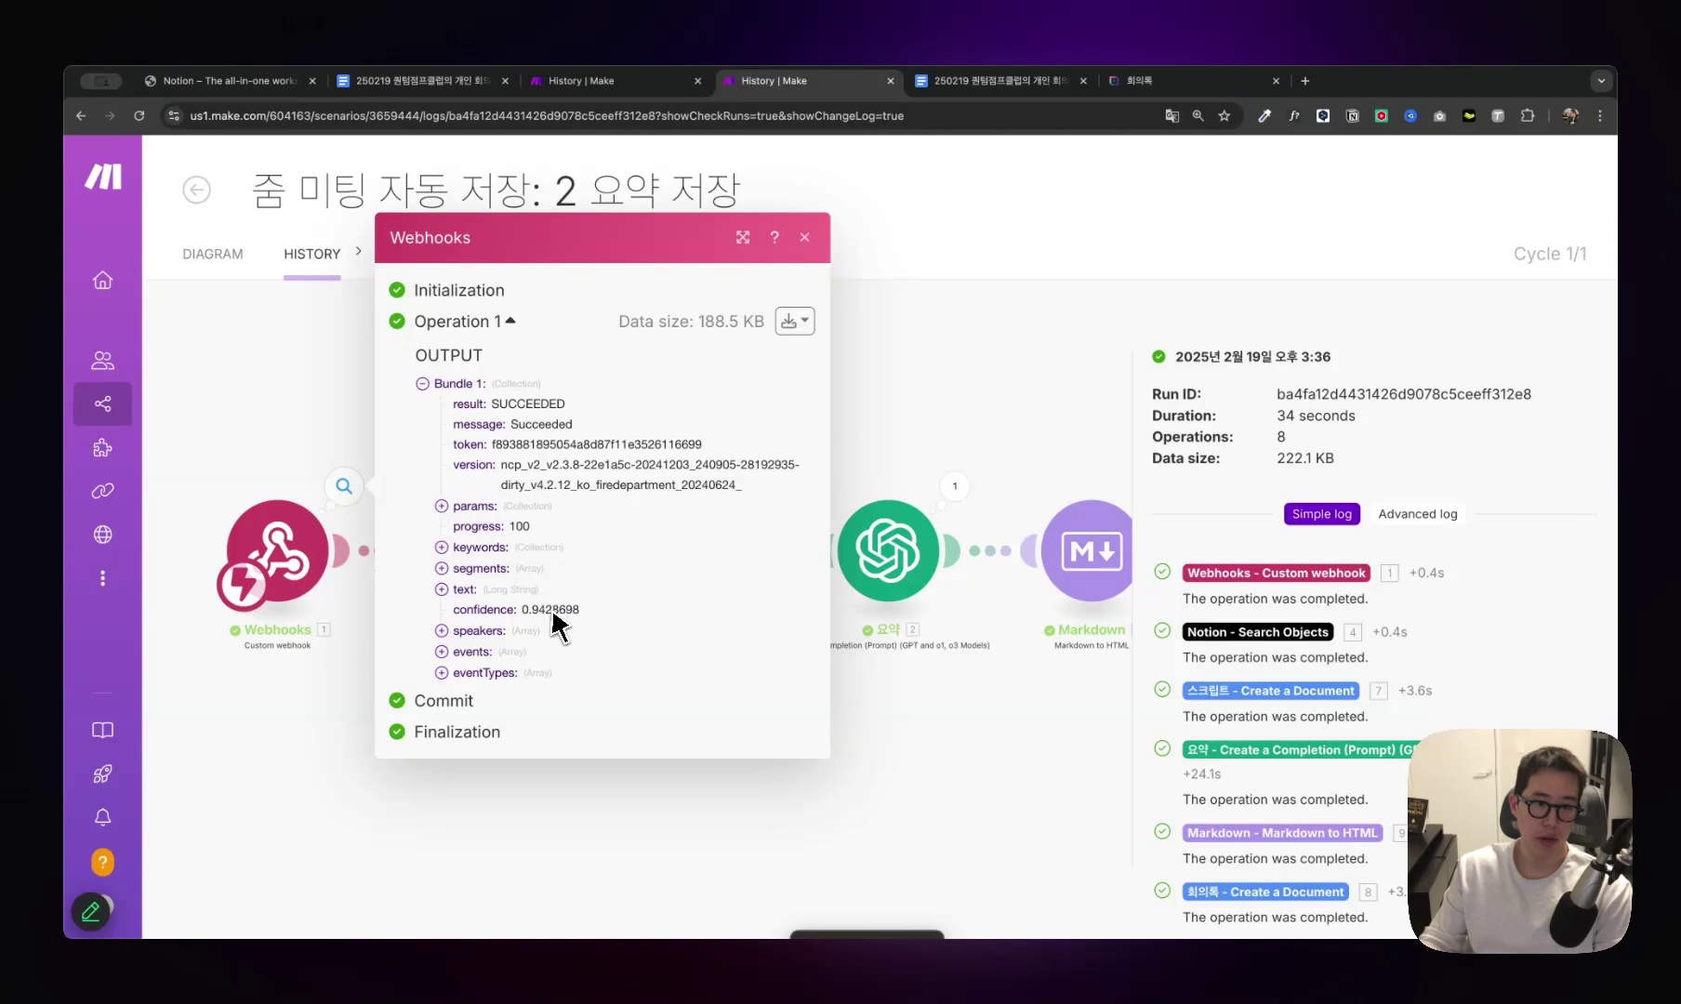
Close the webhook output and inspect the Notion search step's bundle.
left_click(837, 465)
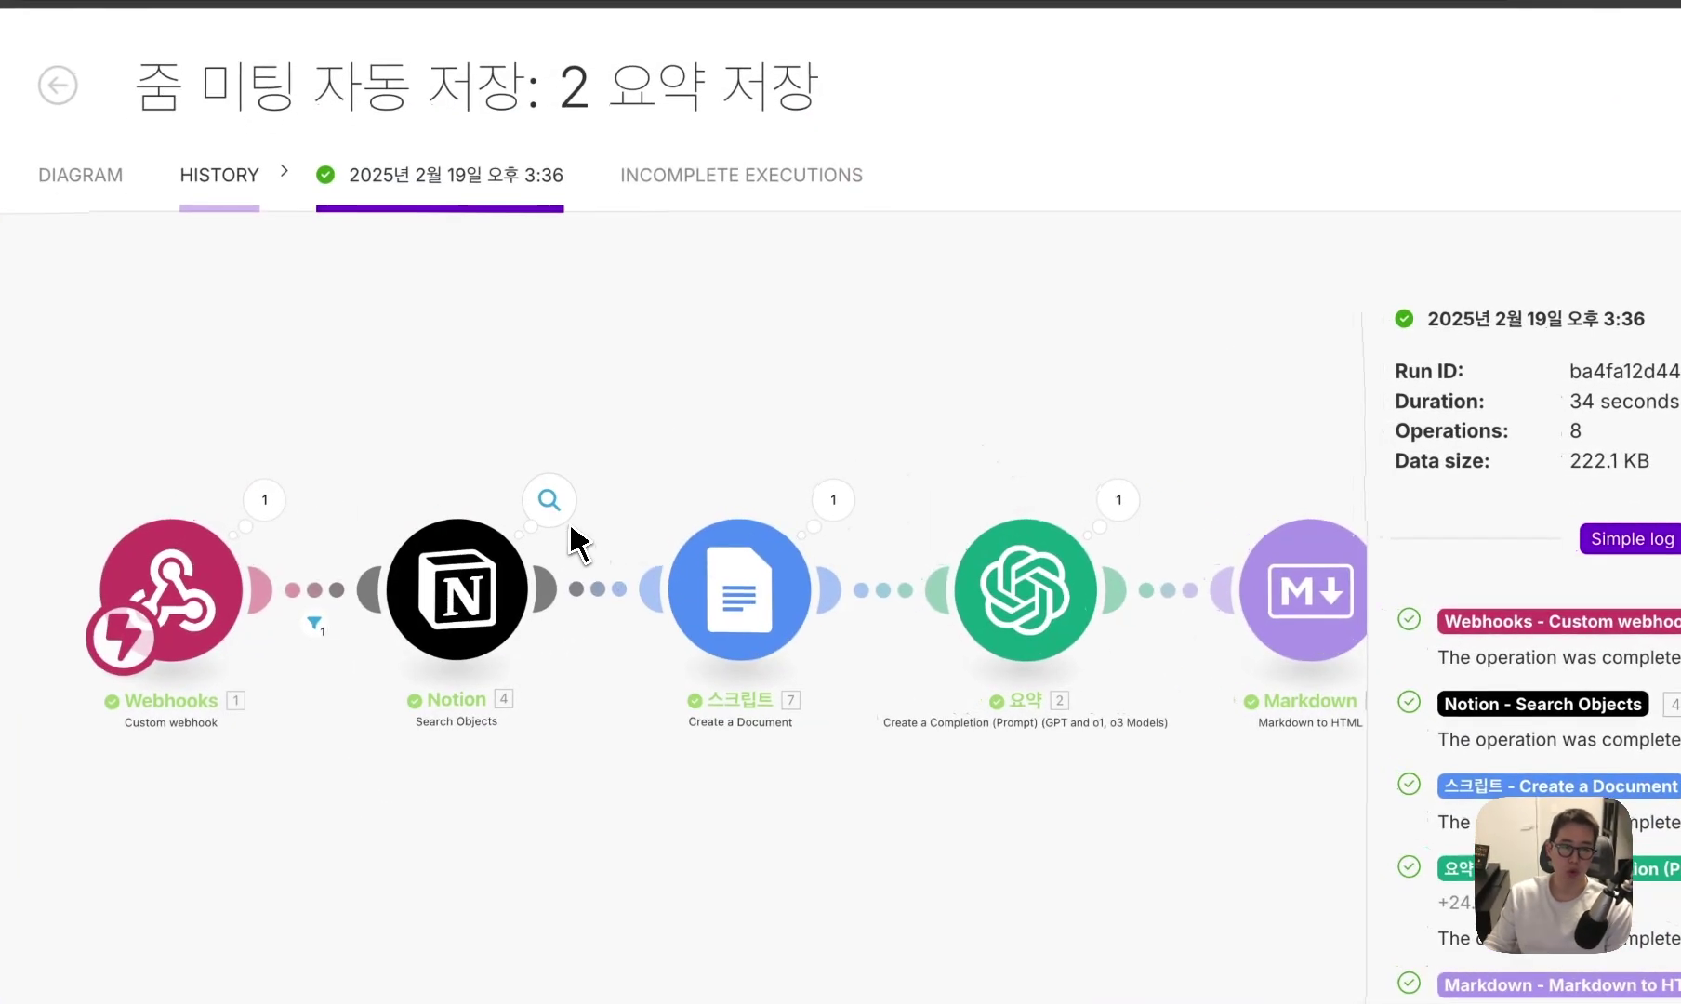
left_click(564, 515)
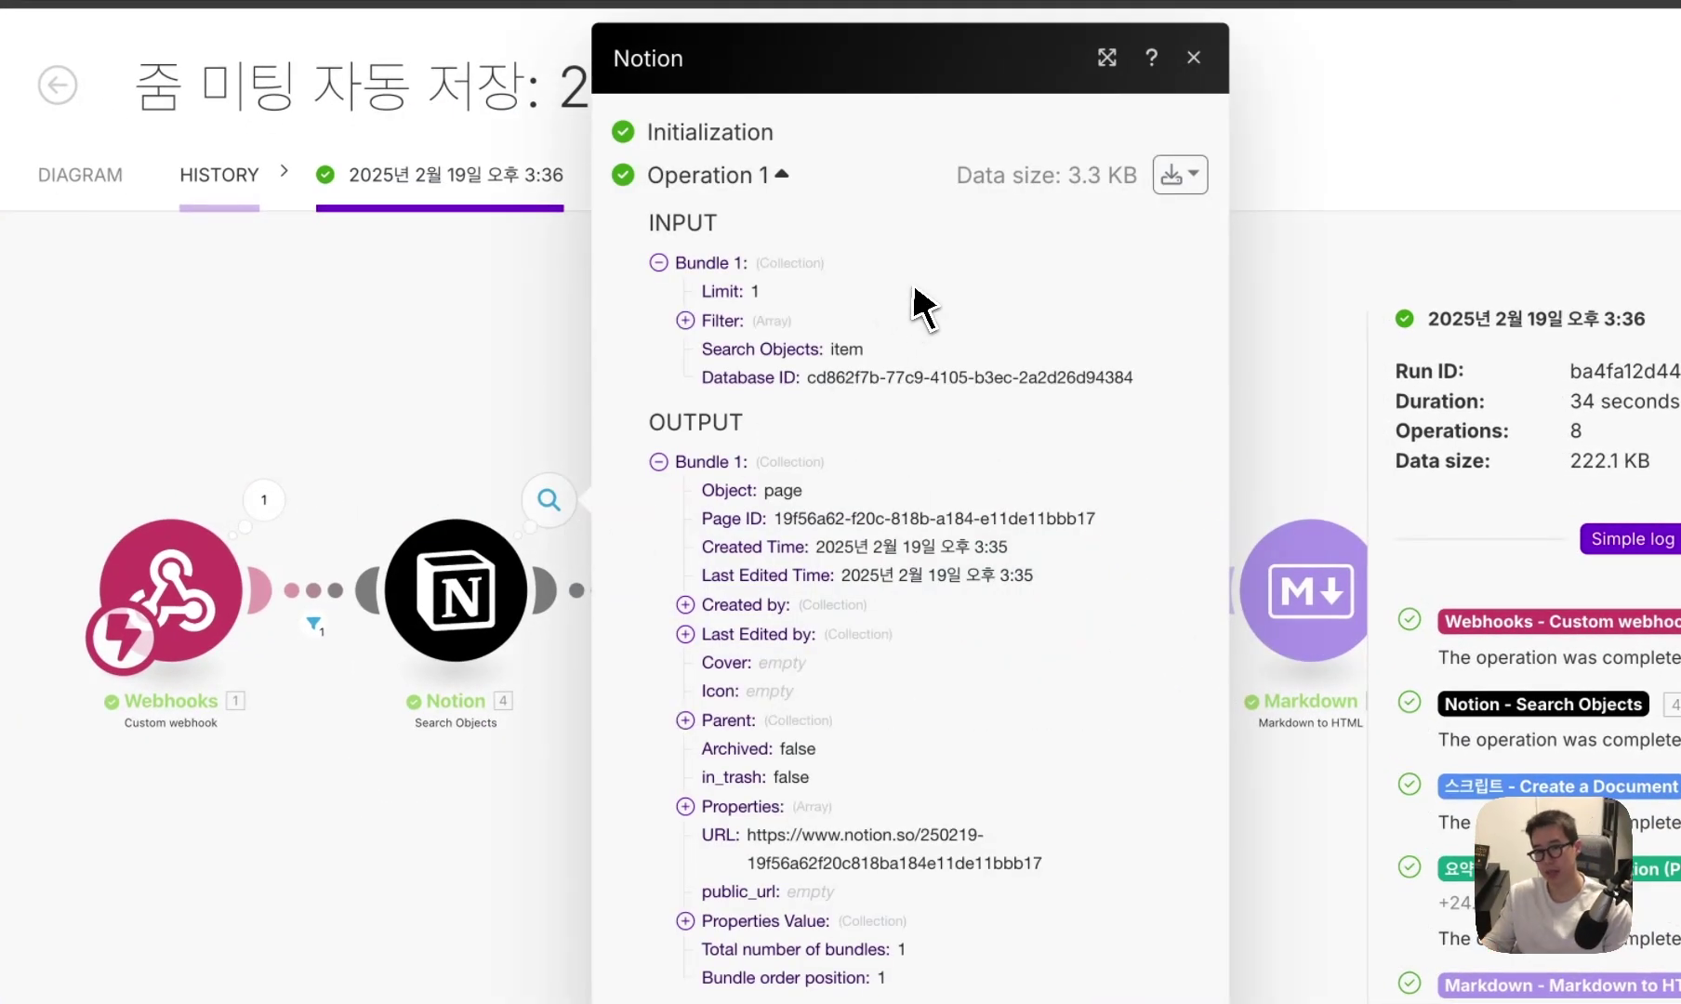
left_click(439, 468)
scroll(439, 469, "right", 4)
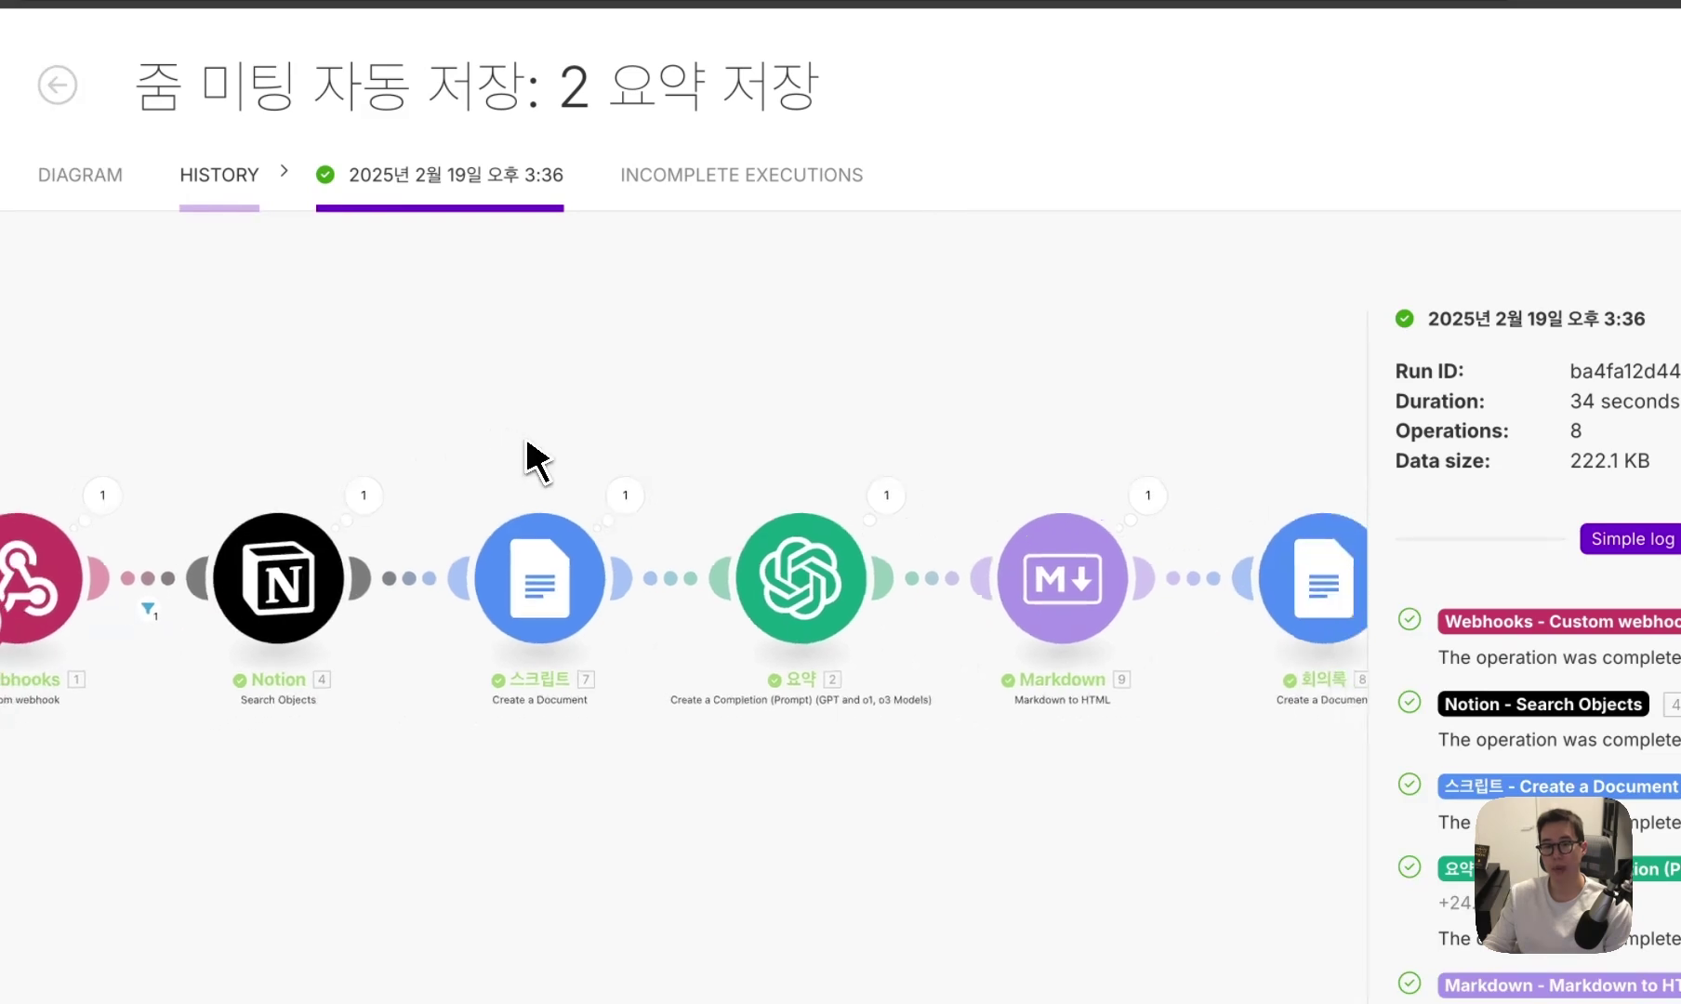
scroll(547, 464, "up", 2)
left_click_drag(547, 463, 626, 440)
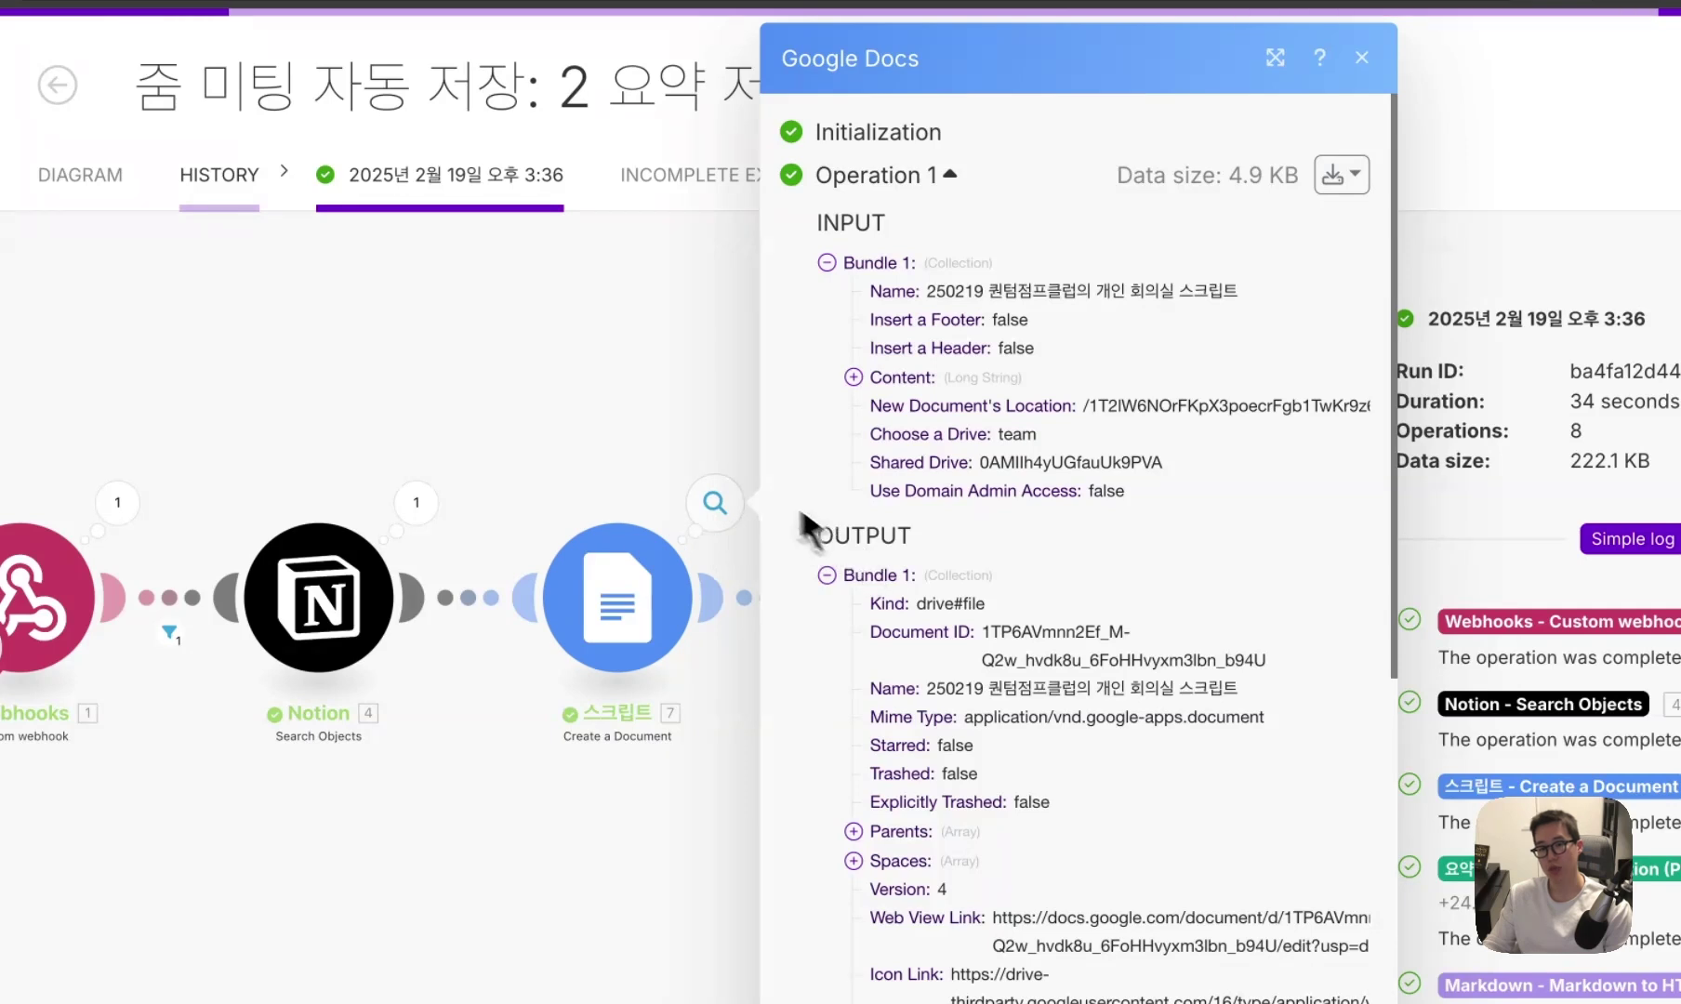
Review the Google Docs script document step's output bundle.
left_click(694, 458)
scroll(881, 417, "right", 1)
scroll(935, 458, "right", 1)
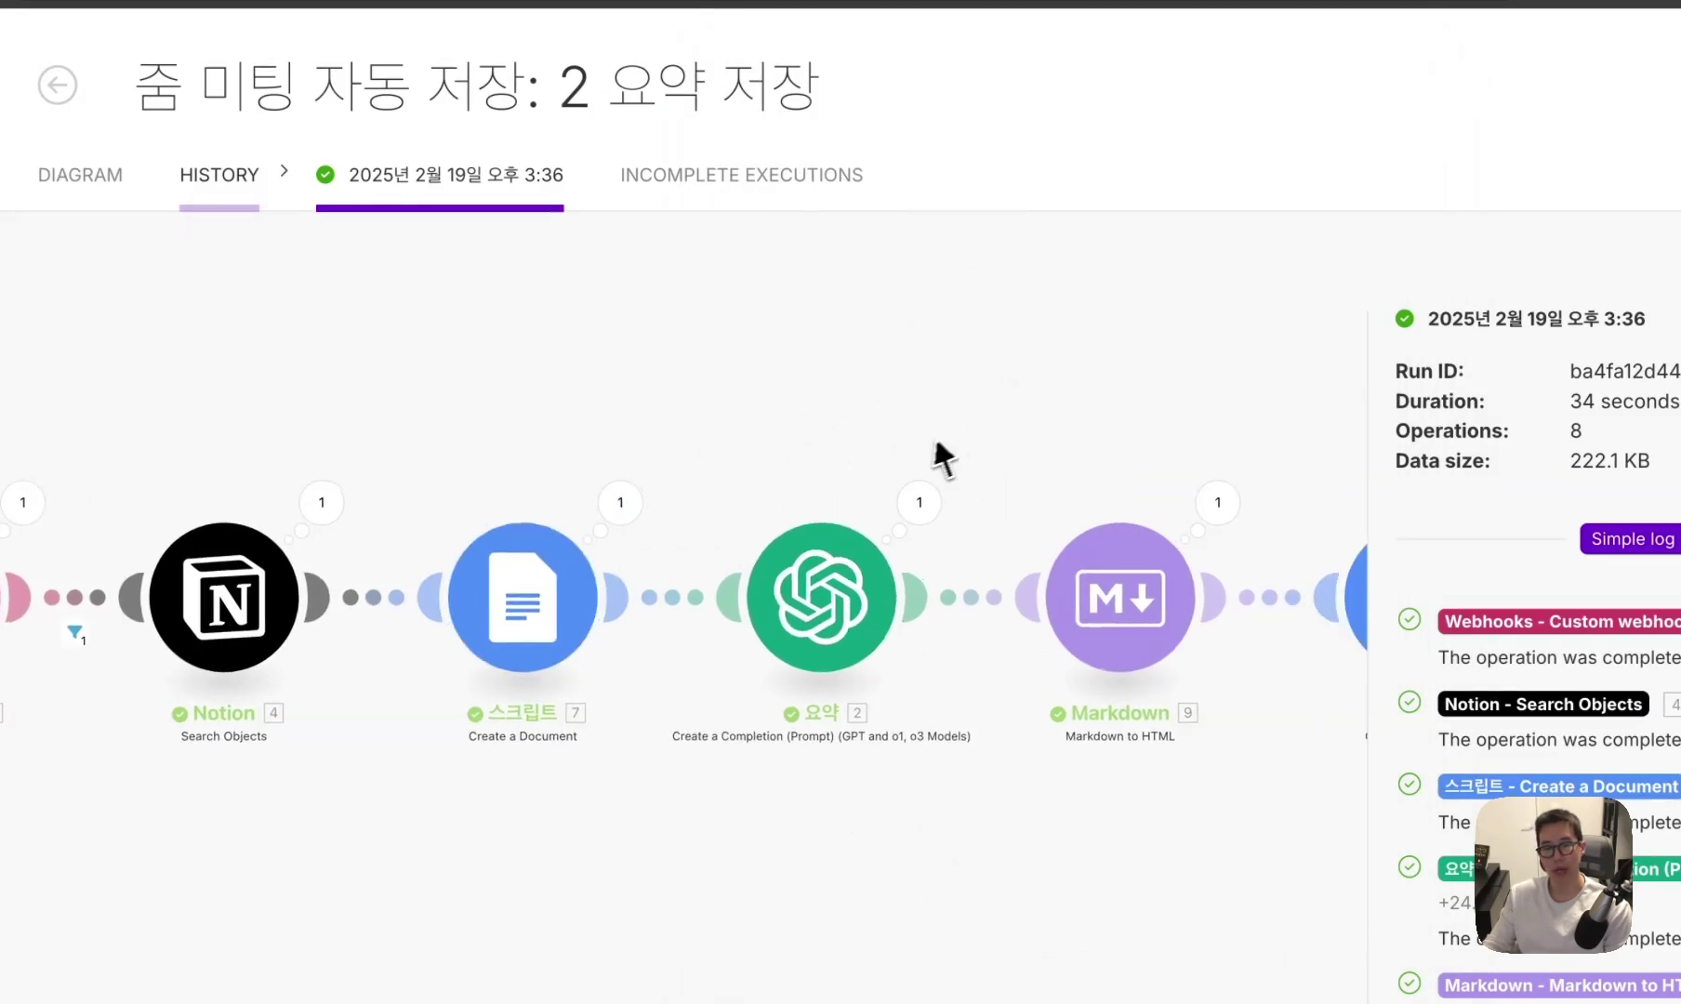
left_click(618, 514)
scroll(854, 697, "down", 7)
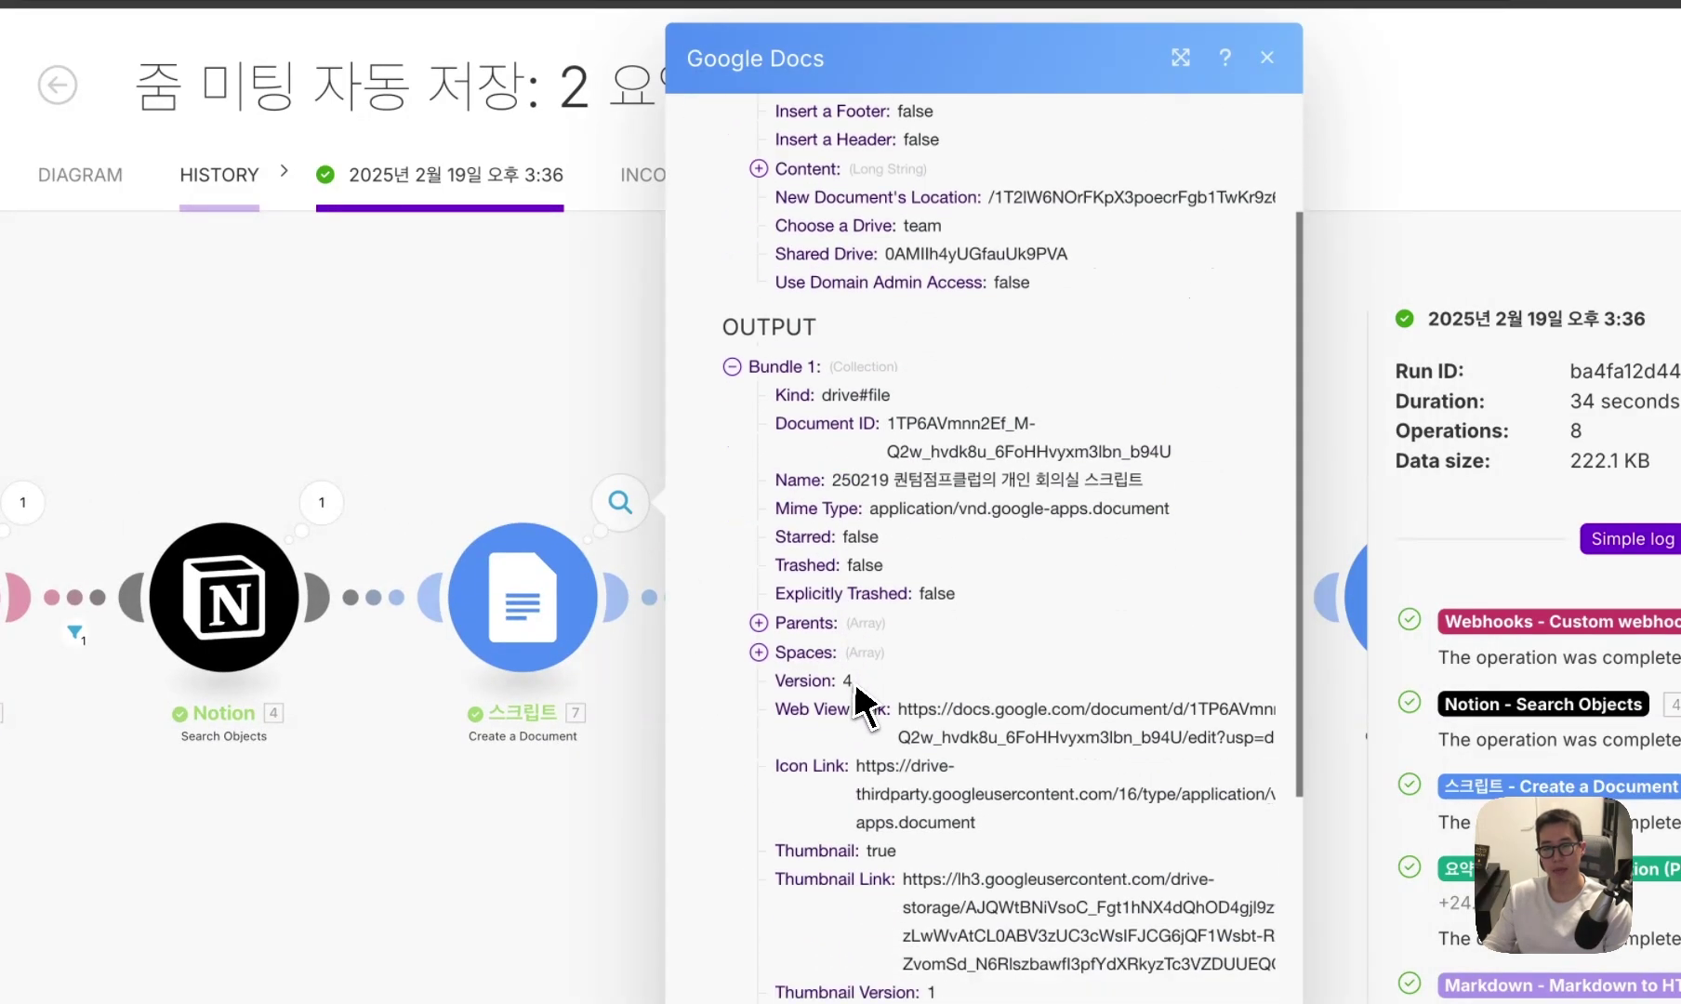
scroll(865, 702, "up", 8)
scroll(865, 702, "down", 6)
scroll(1019, 651, "up", 10)
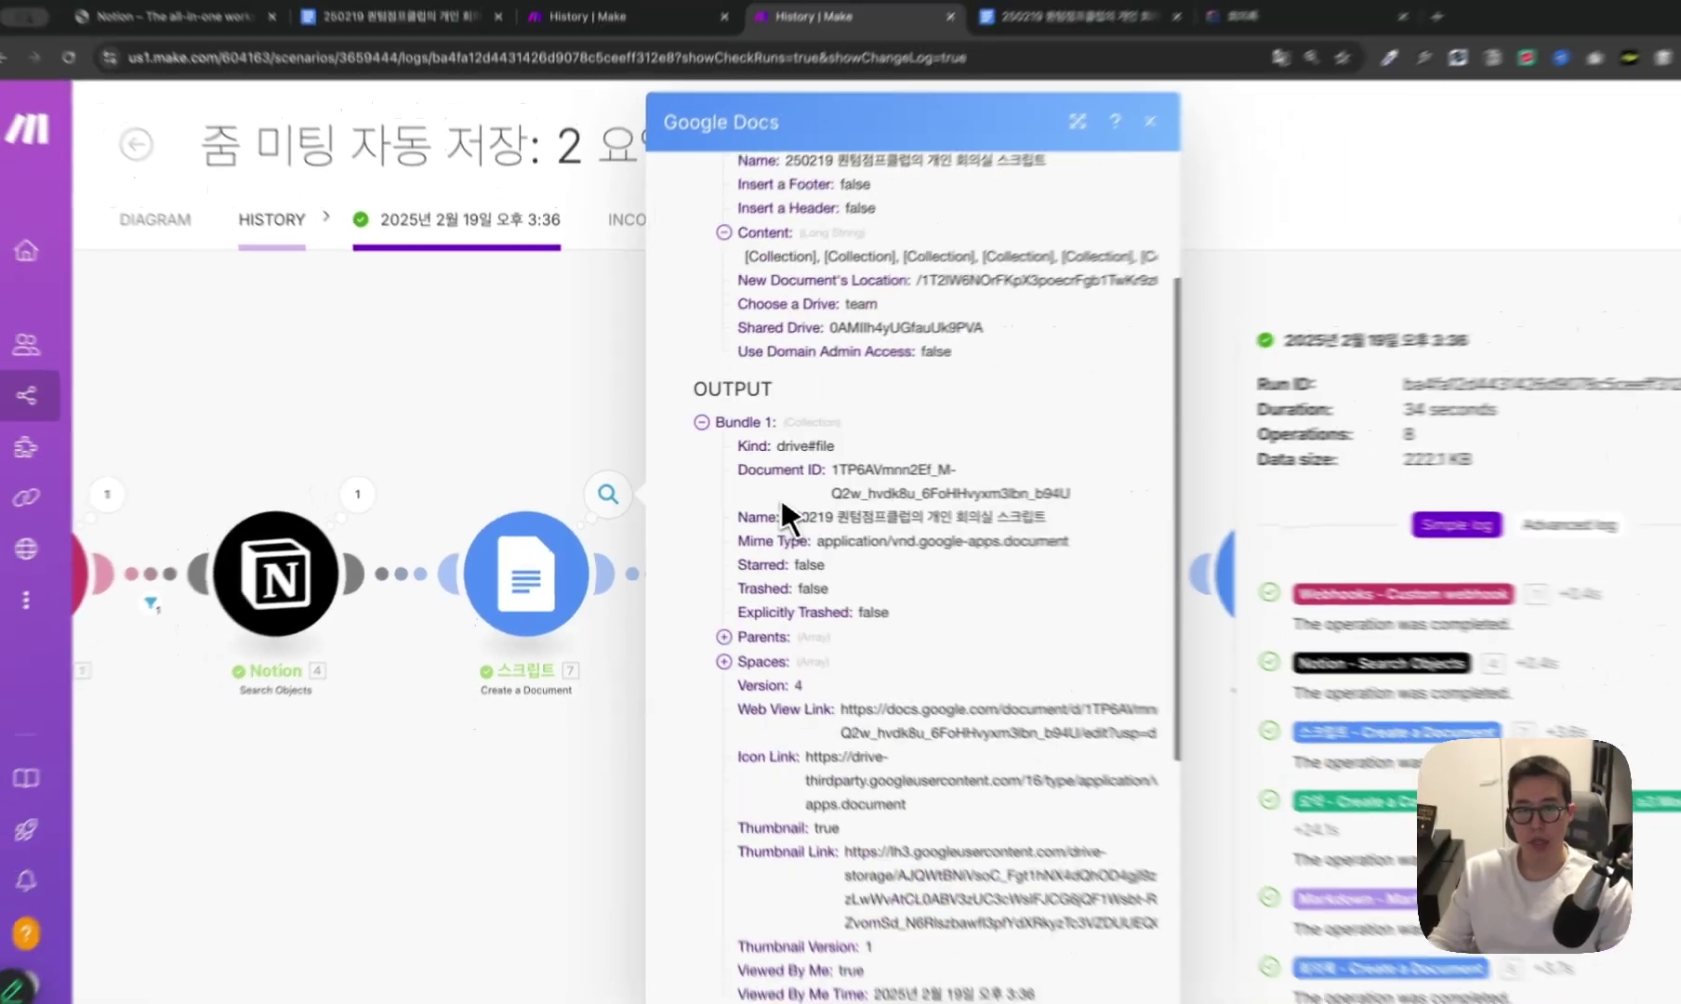
scroll(838, 470, "down", 10)
scroll(804, 607, "up", 1)
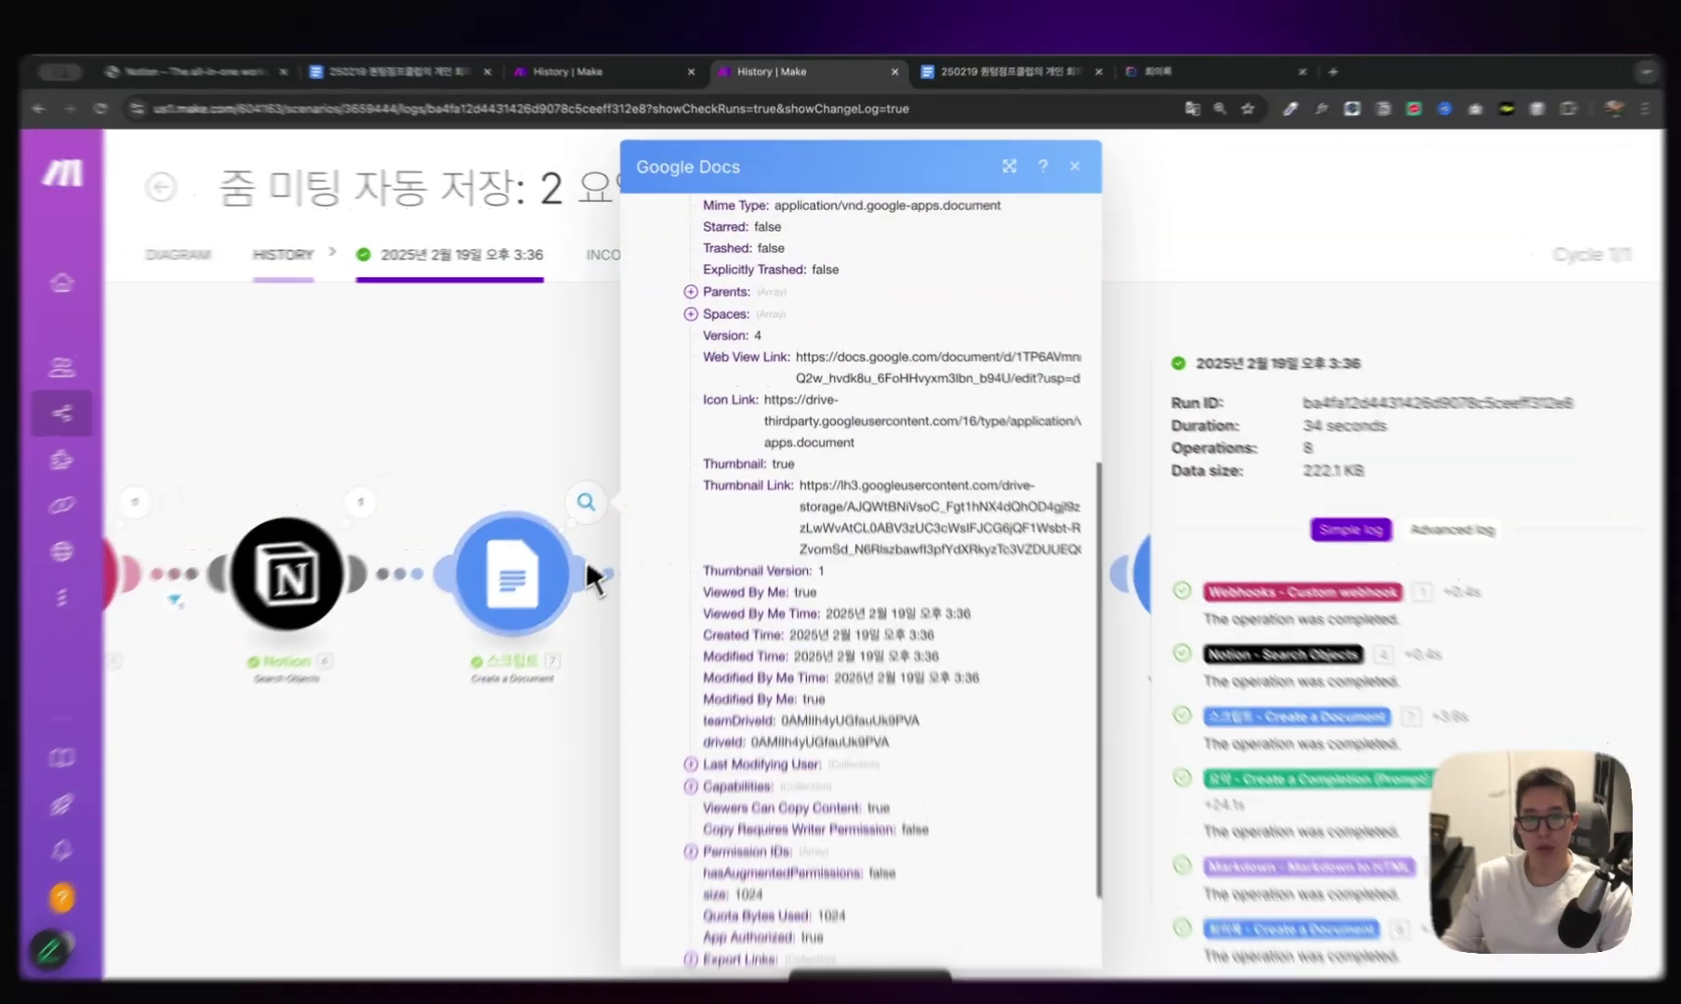
left_click(590, 582)
Cycle through browser tabs back to the 2 요약 저장 run log.
left_click(1153, 80)
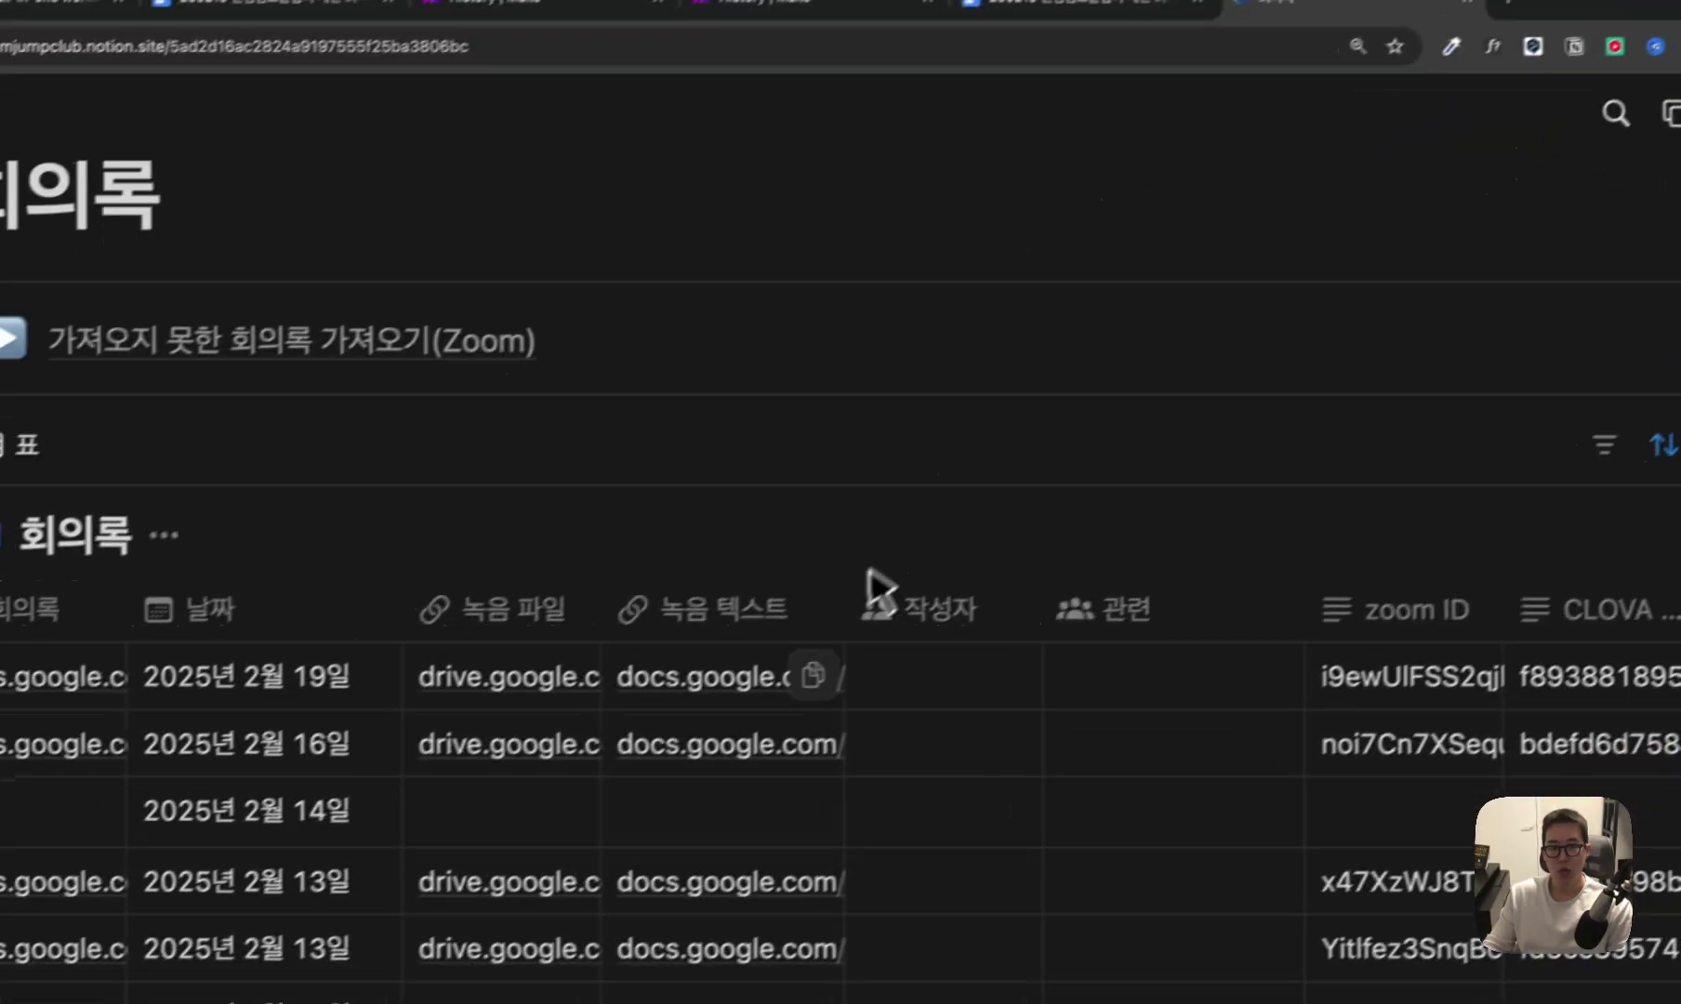
left_click(488, 67)
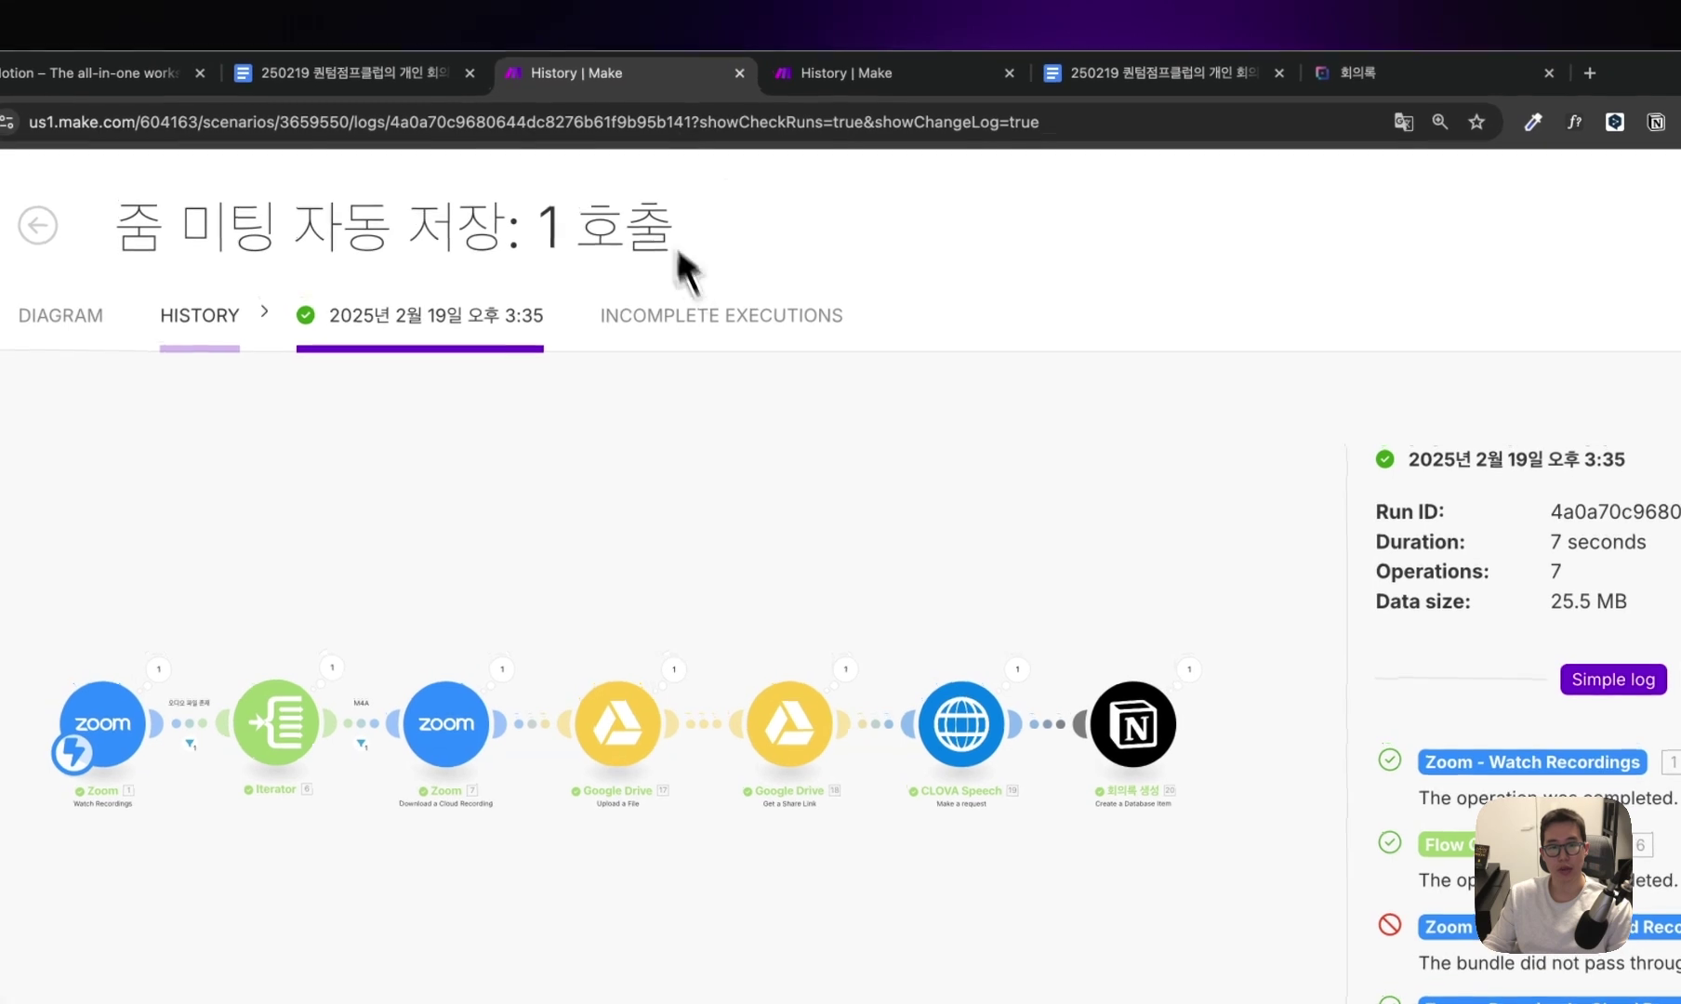
key("ctrl+Tab")
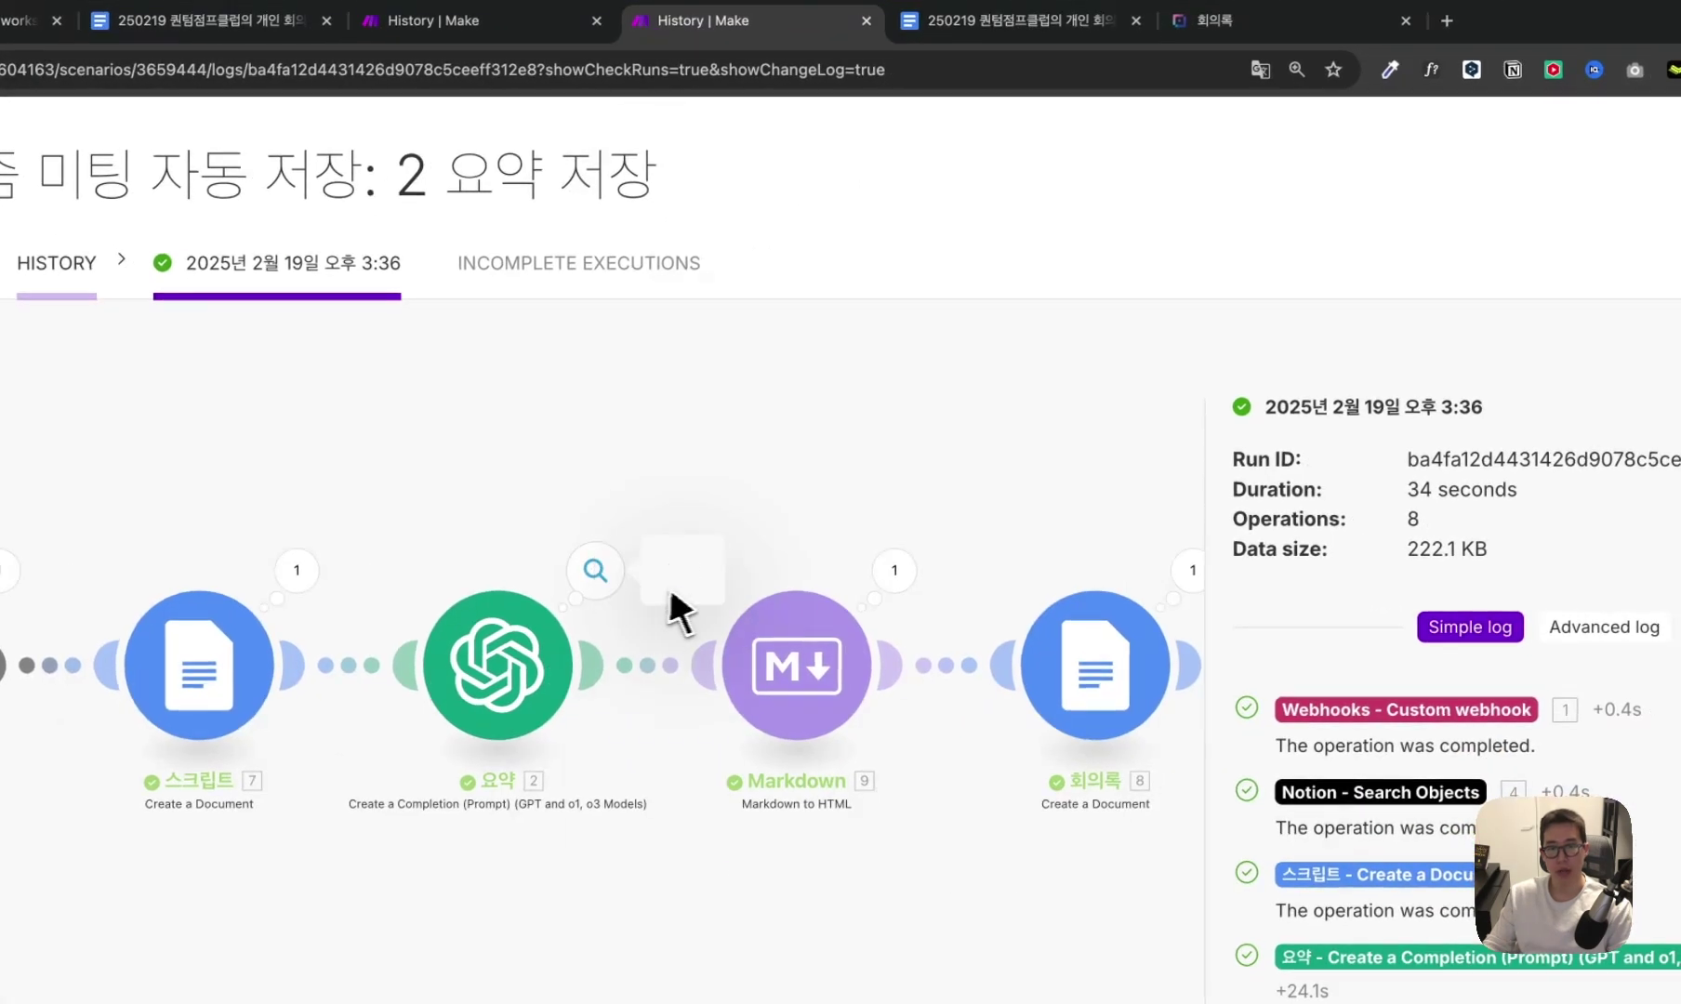
left_click(671, 595)
left_click(753, 465)
left_click(779, 495)
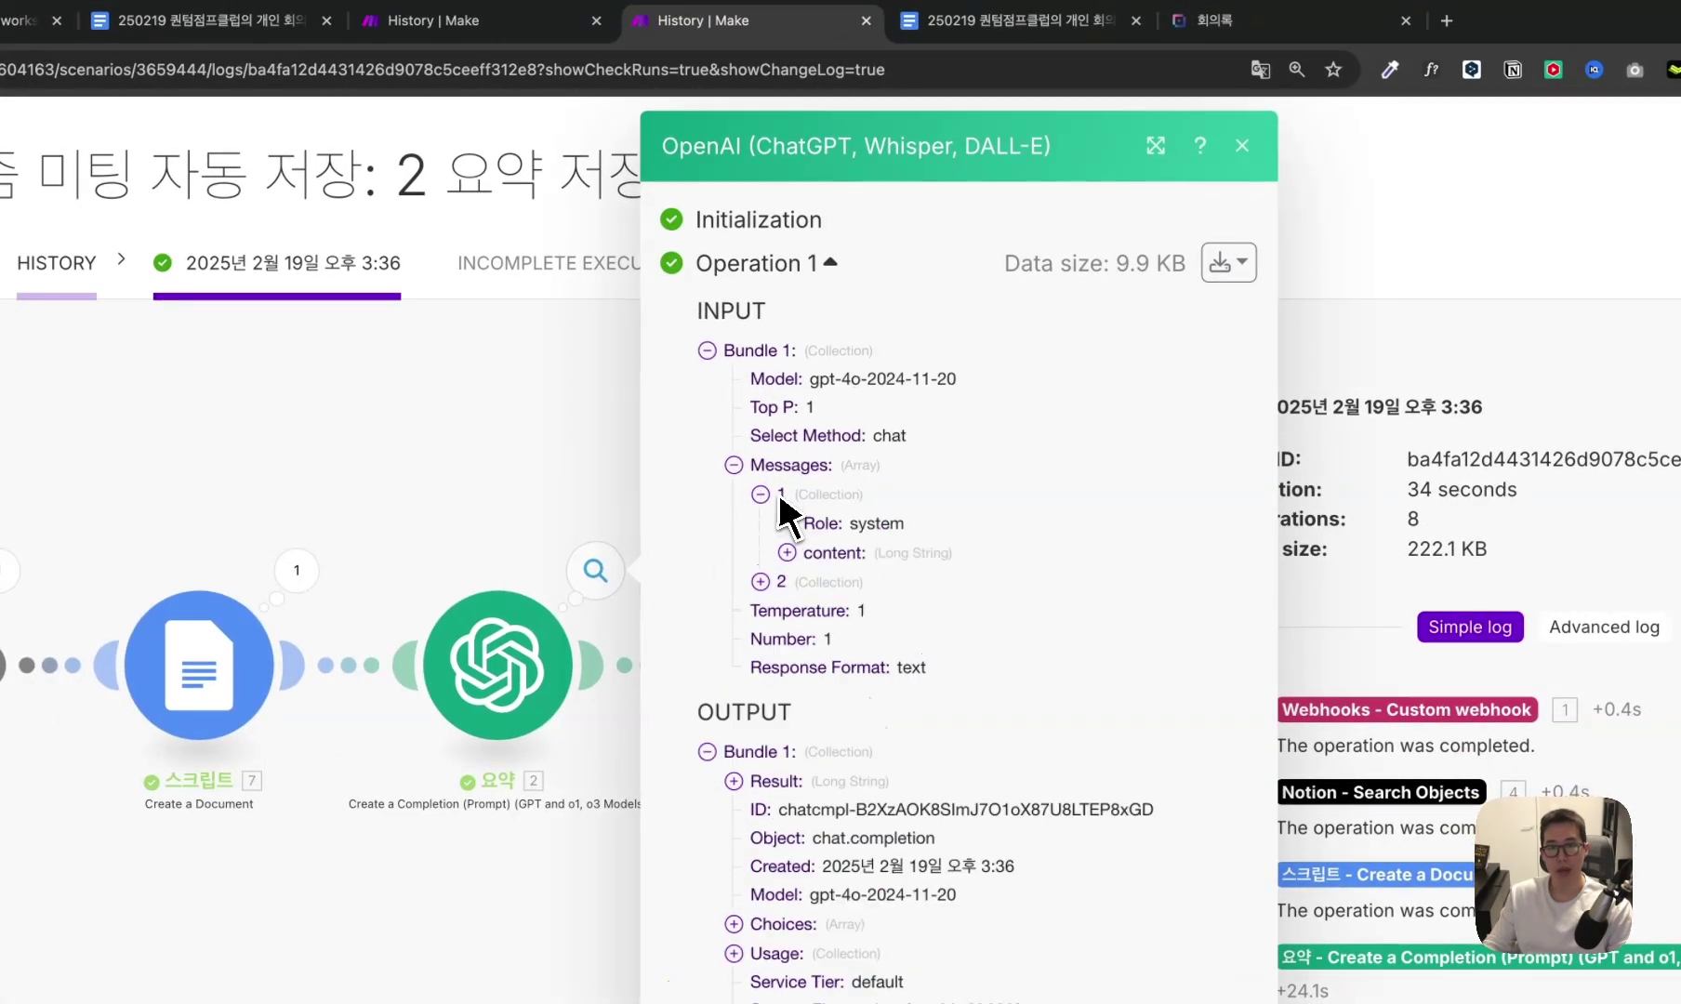
left_click(789, 555)
scroll(875, 574, "down", 15)
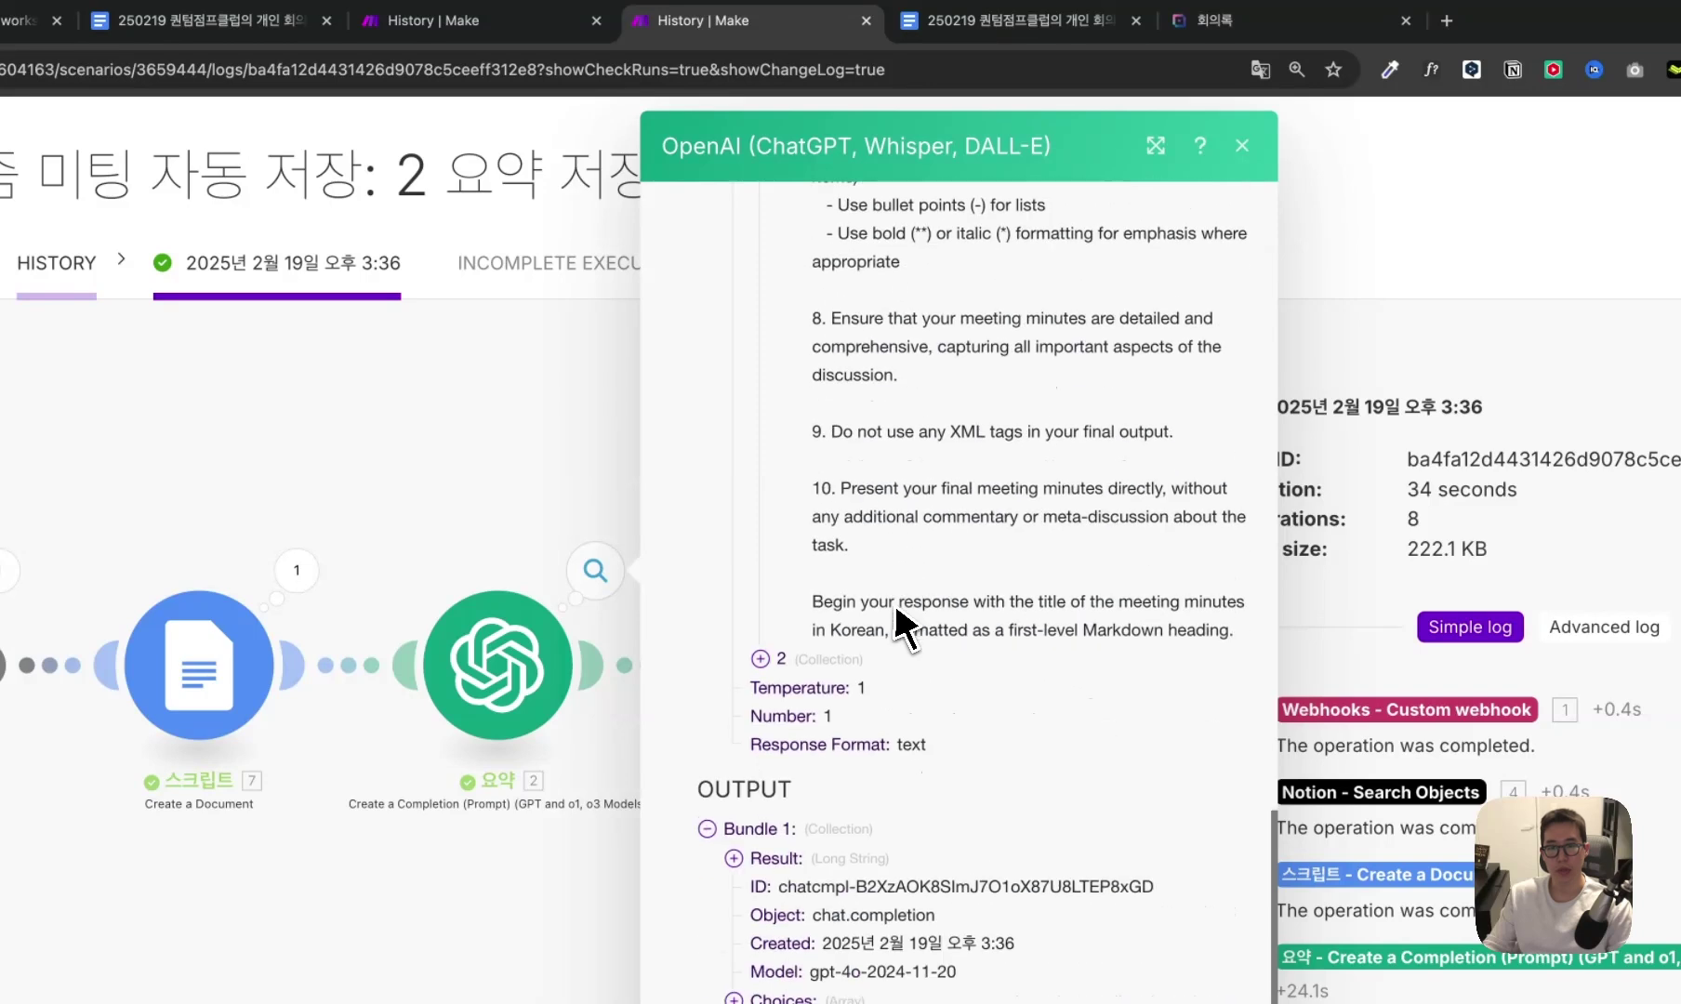
scroll(902, 558, "up", 10)
left_click(1156, 145)
scroll(985, 502, "down", 4)
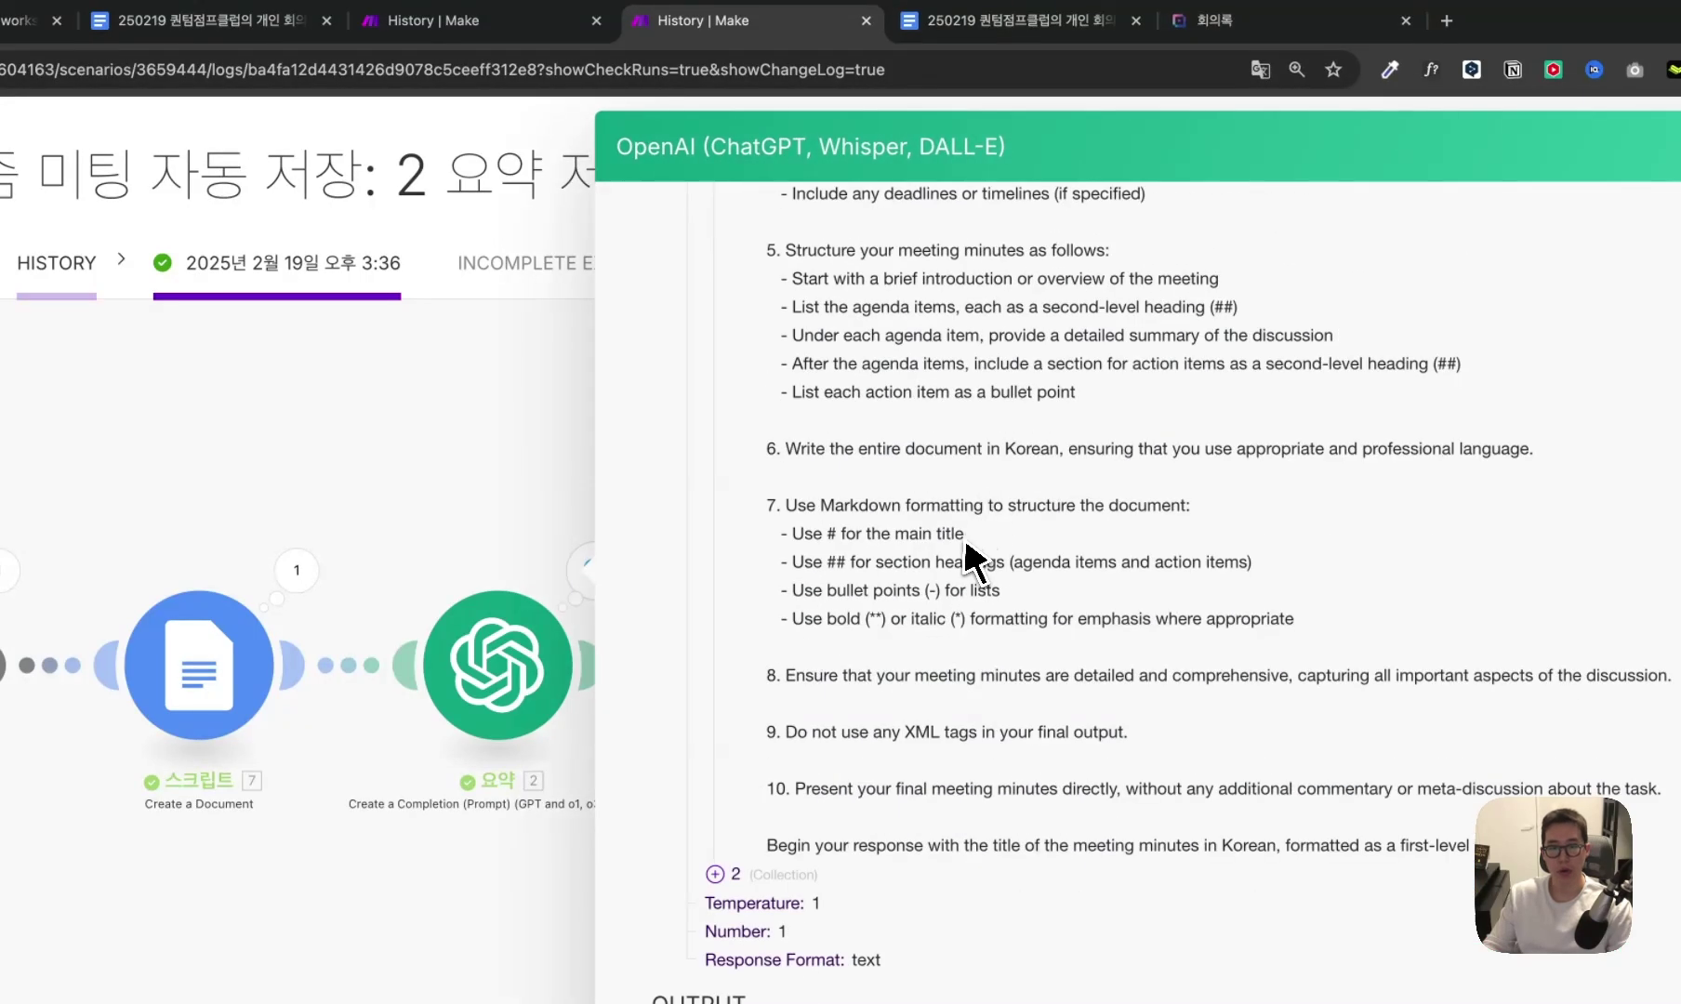
scroll(972, 558, "down", 3)
left_click(716, 686)
scroll(749, 641, "down", 5)
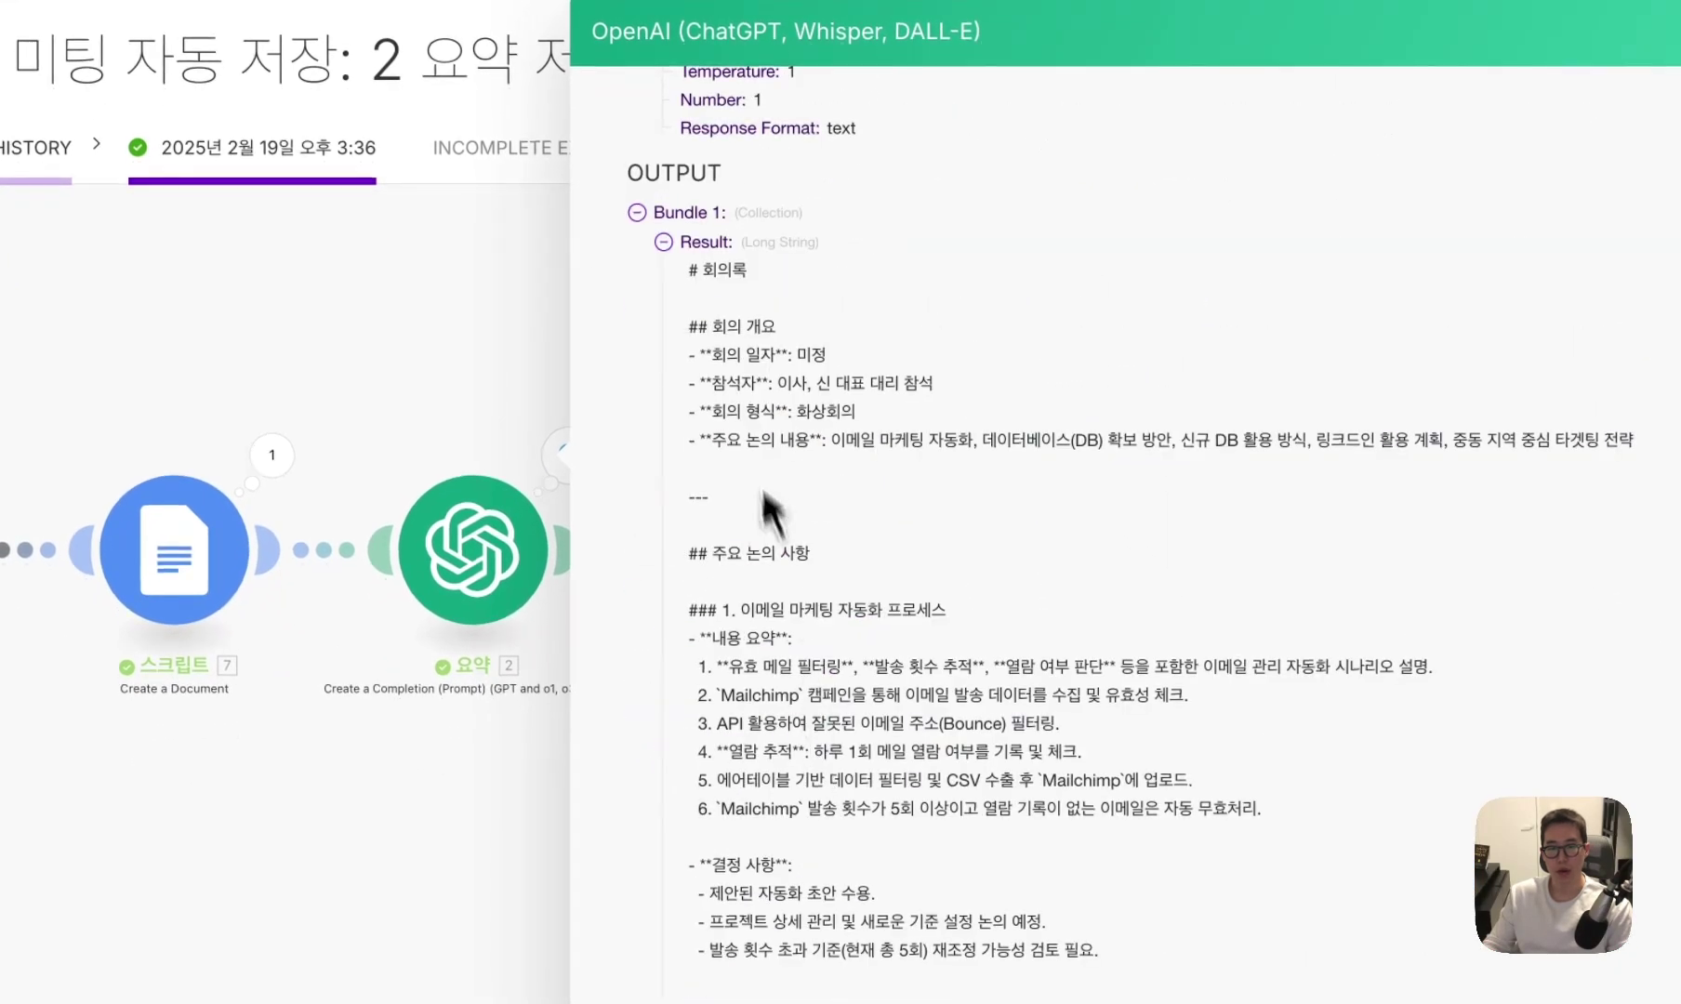
left_click_drag(707, 300, 890, 439)
scroll(890, 439, "down", 2)
left_click(800, 326)
scroll(851, 358, "up", 4)
scroll(857, 361, "up", 10)
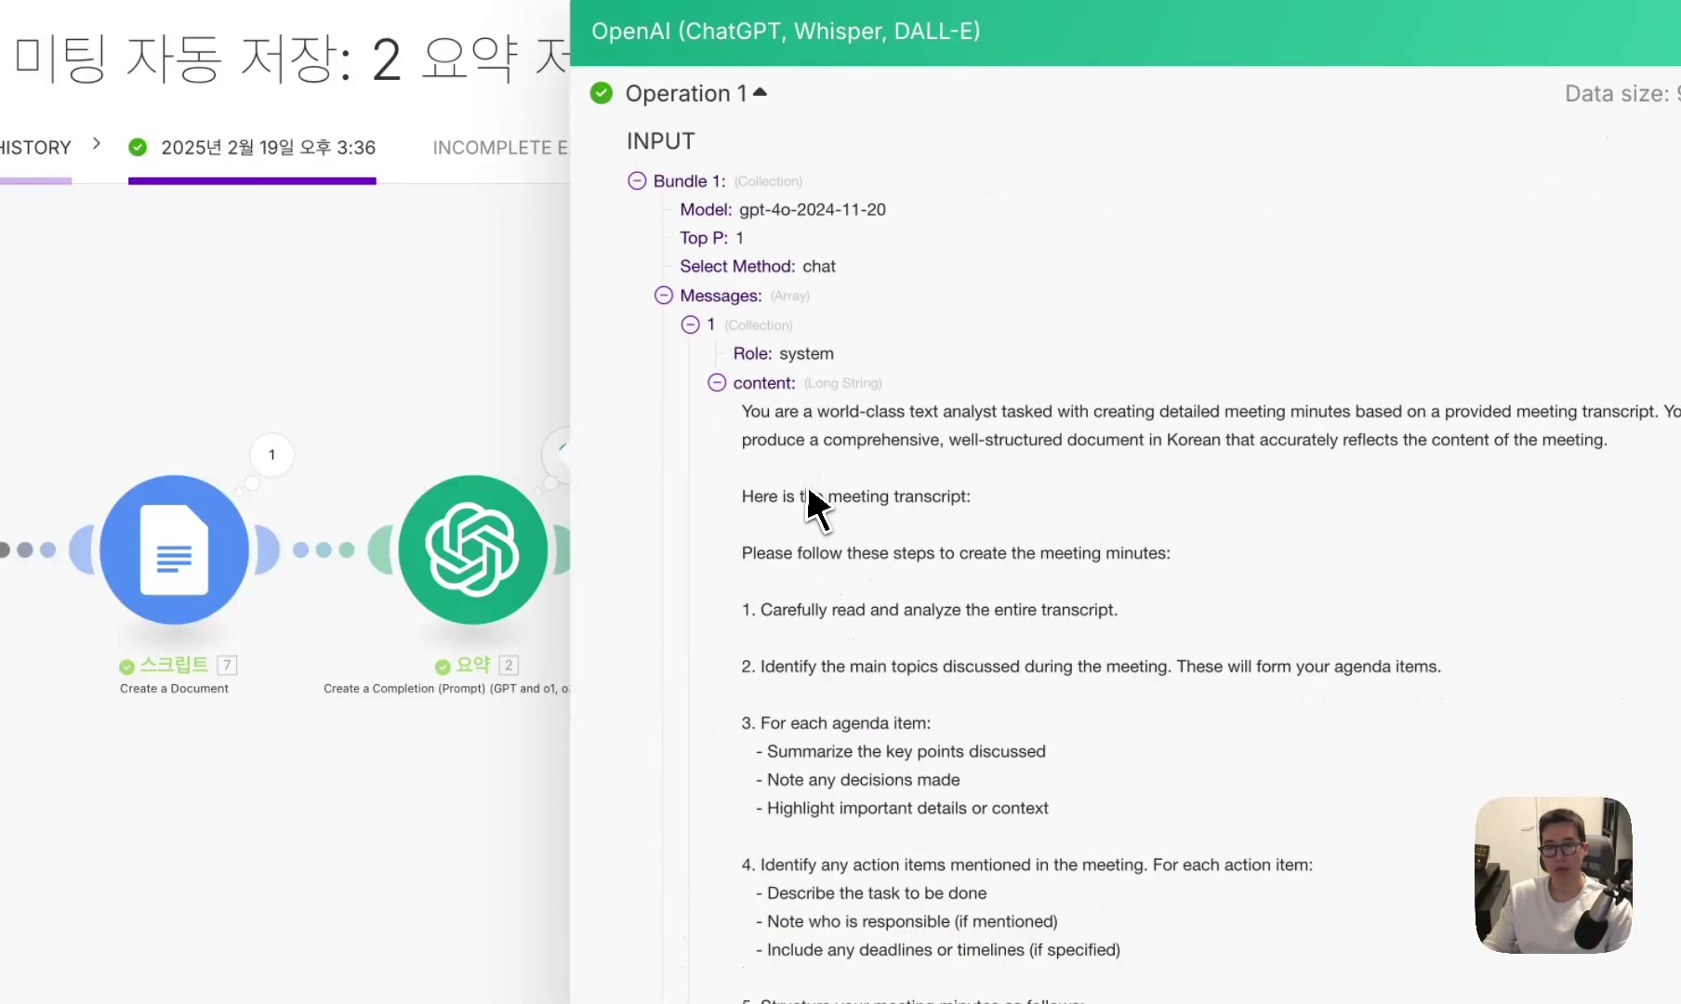
scroll(781, 410, "down", 1)
left_click_drag(752, 316, 889, 497)
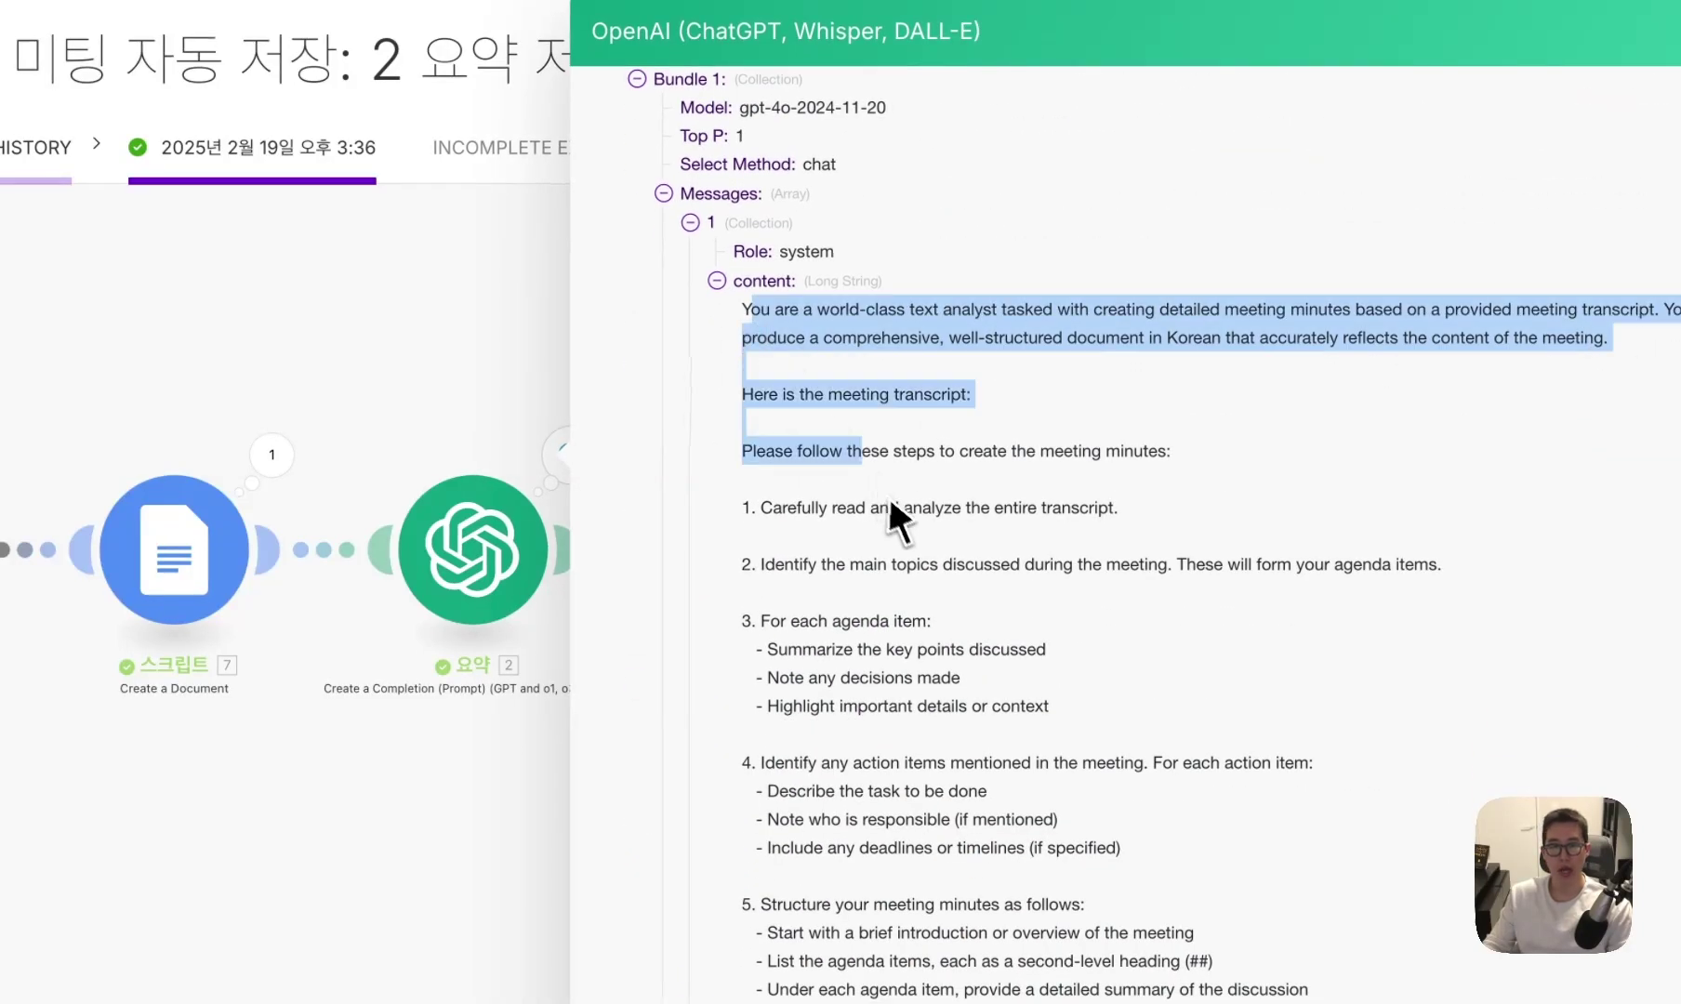
left_click(889, 497)
scroll(920, 544, "down", 8)
left_click_drag(1028, 669, 758, 547)
left_click(751, 546)
scroll(782, 549, "up", 10)
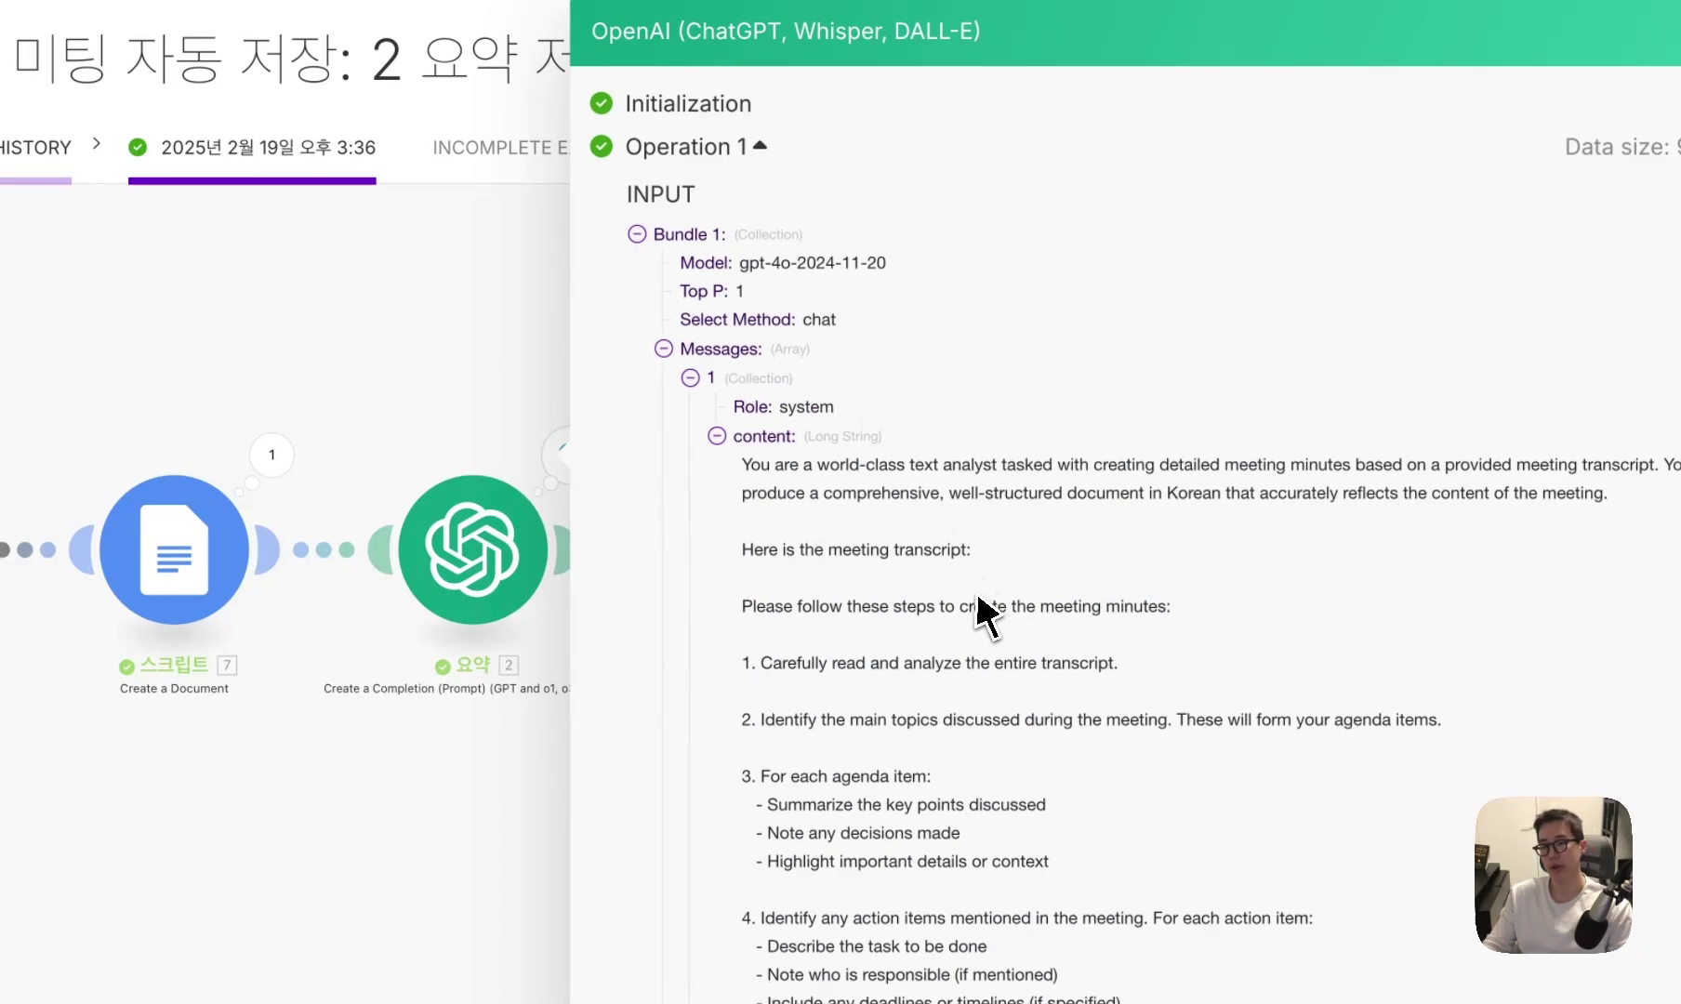
scroll(972, 604, "down", 10)
left_click(778, 615)
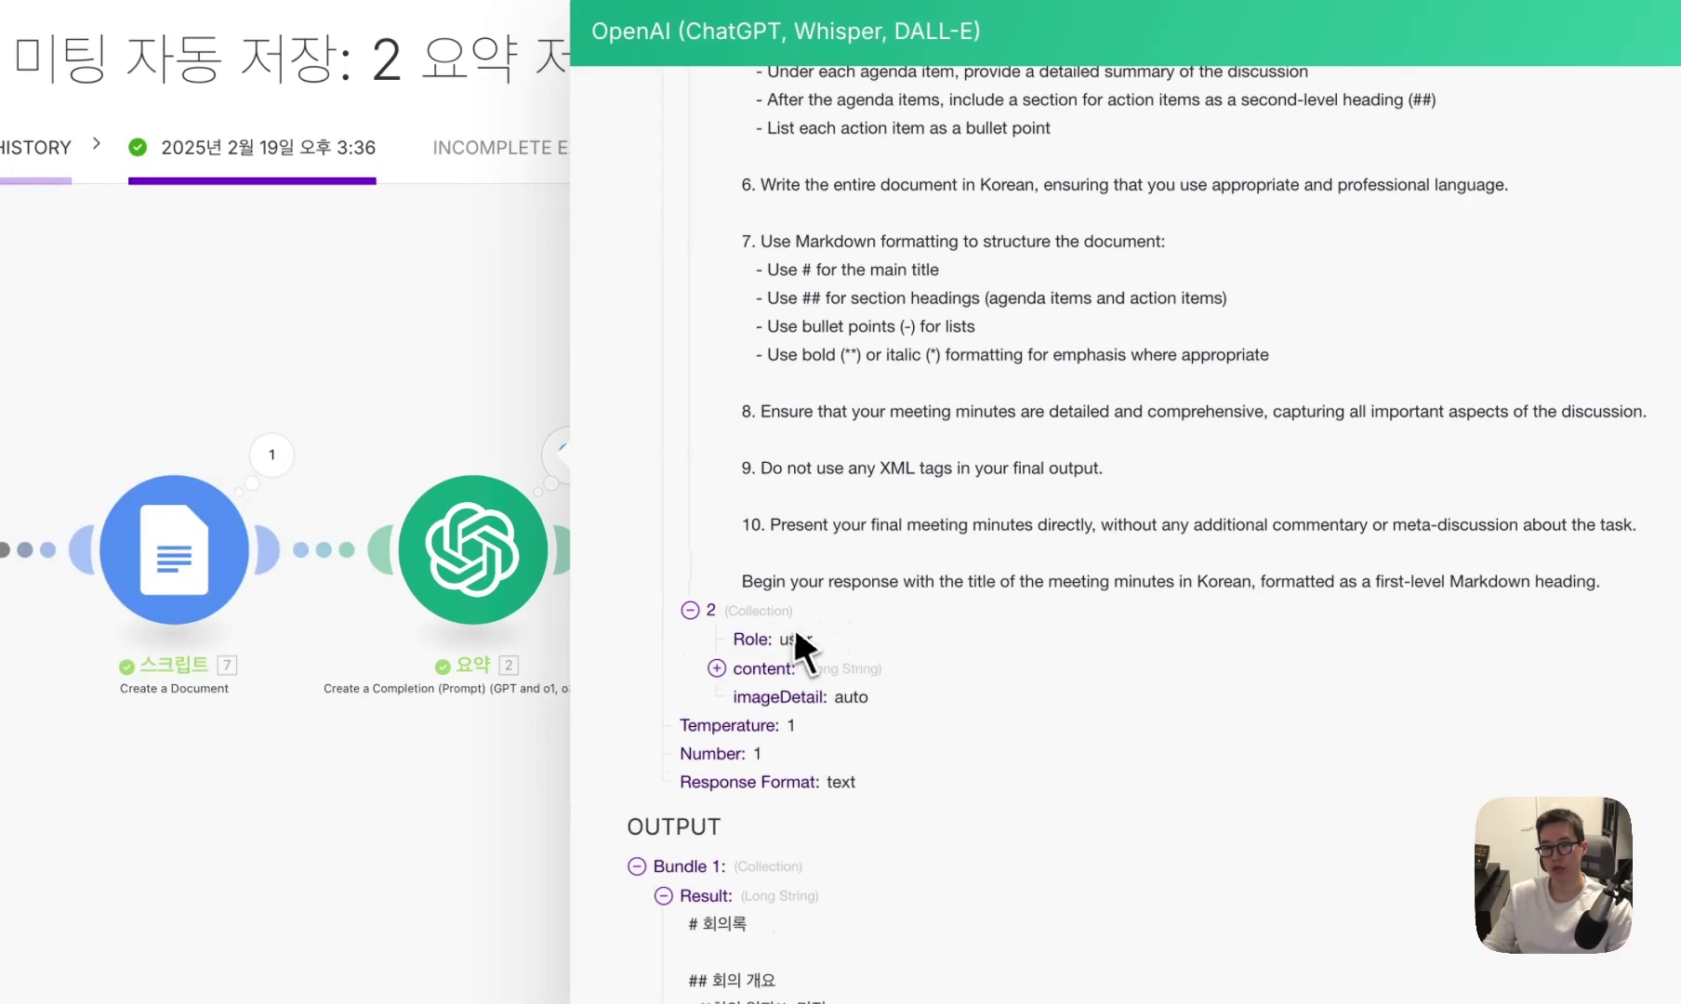
left_click(826, 665)
scroll(900, 698, "down", 5)
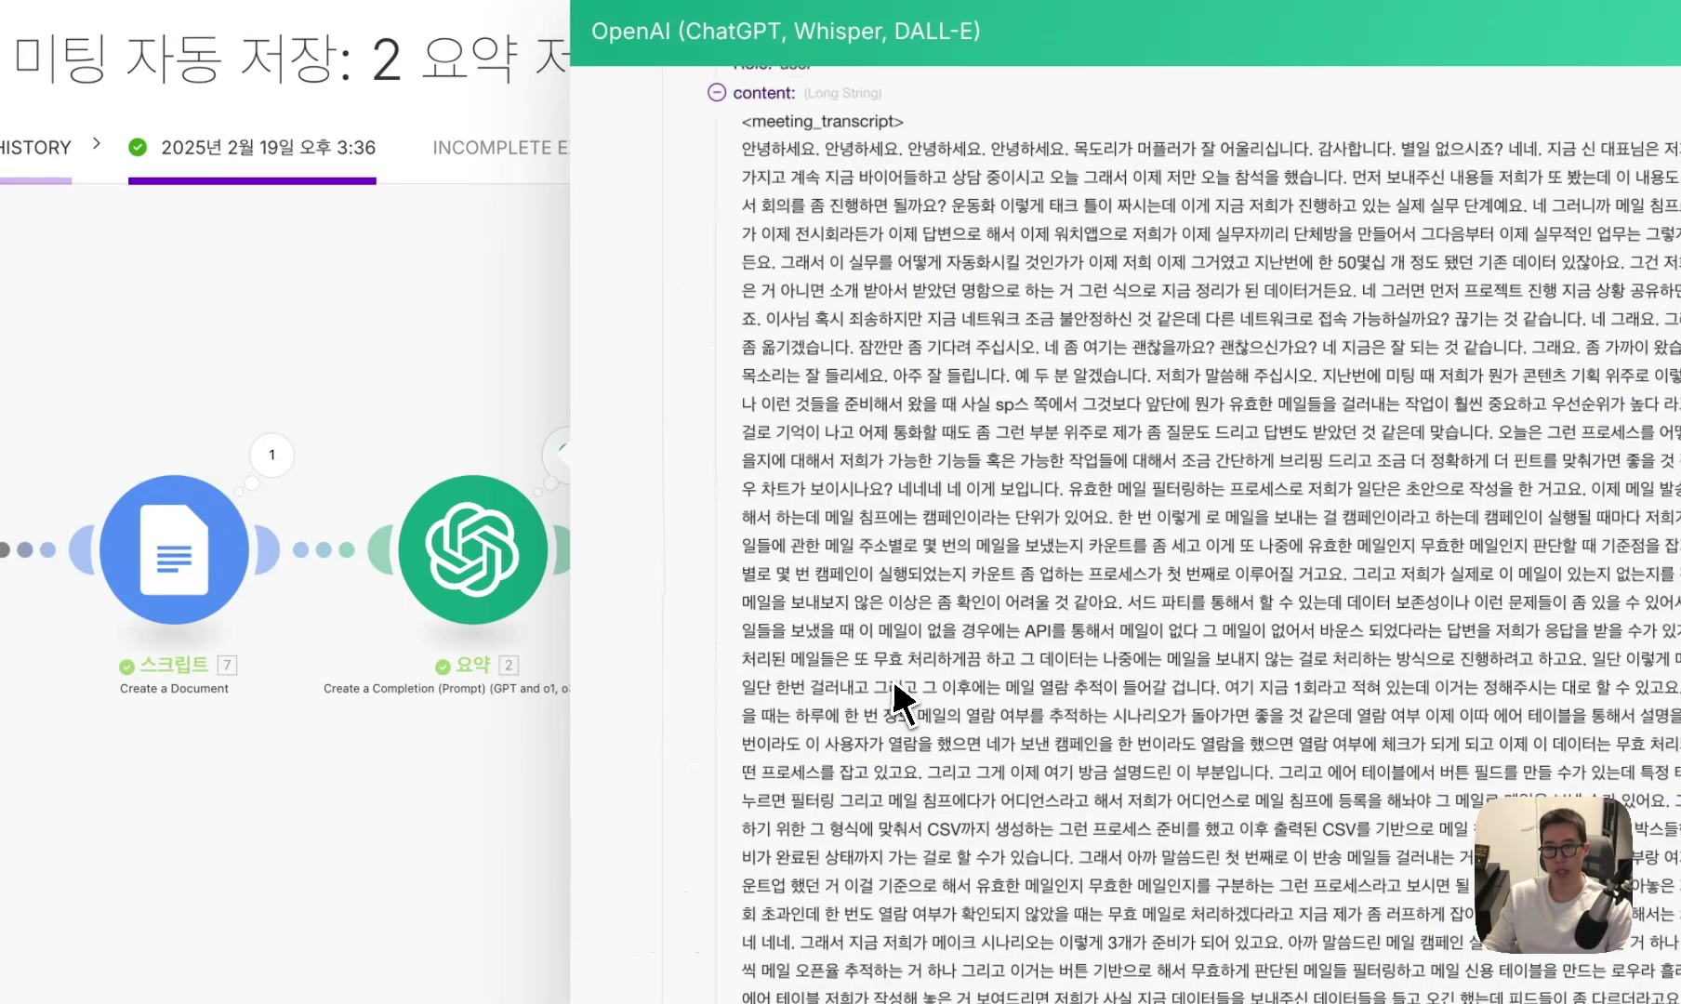
scroll(904, 692, "up", 2)
left_click_drag(748, 321, 892, 323)
left_click(920, 326)
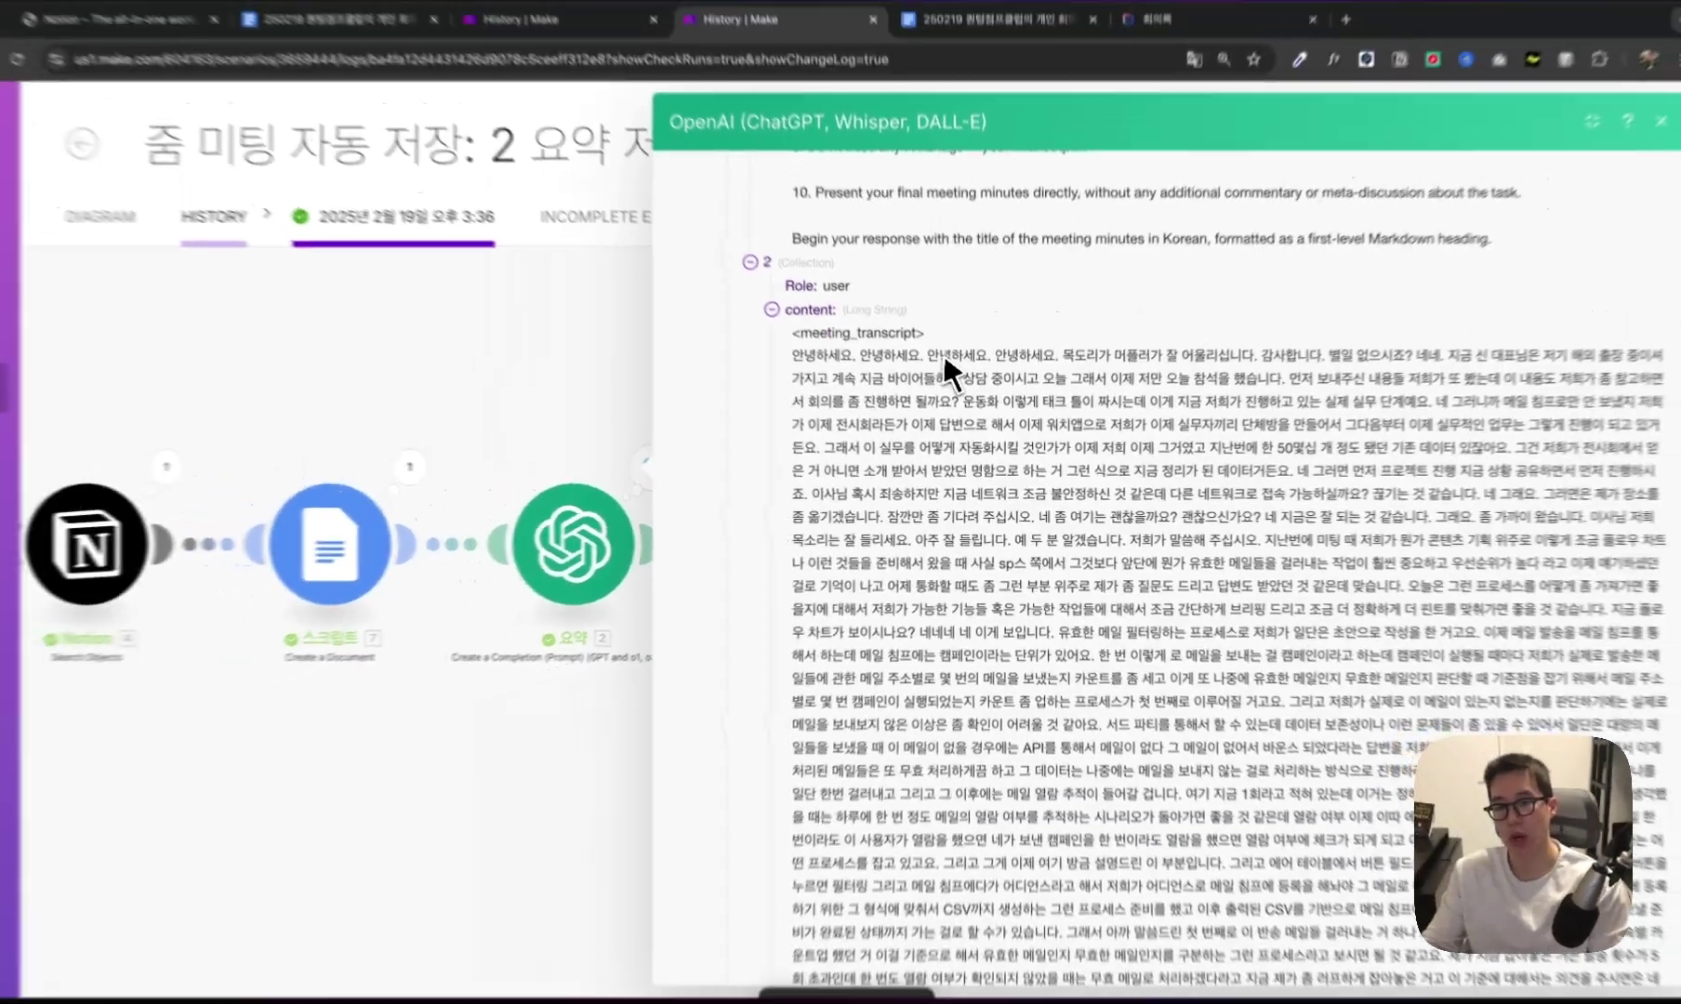
scroll(967, 418, "down", 15)
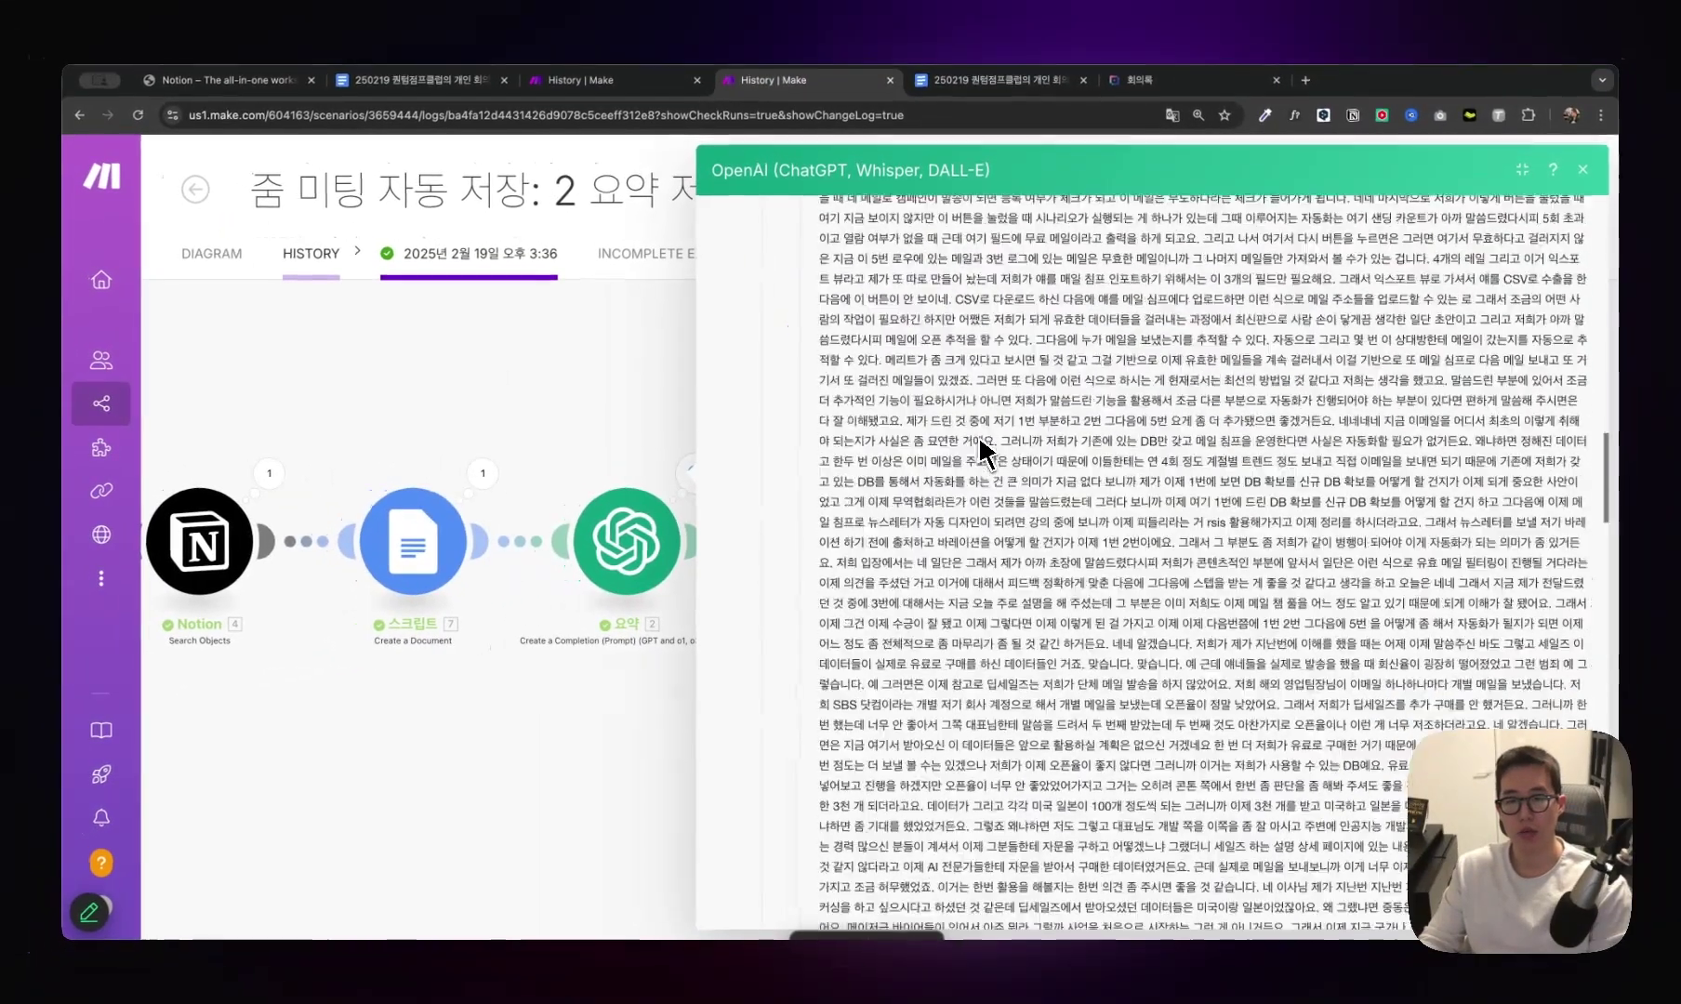
scroll(985, 454, "up", 20)
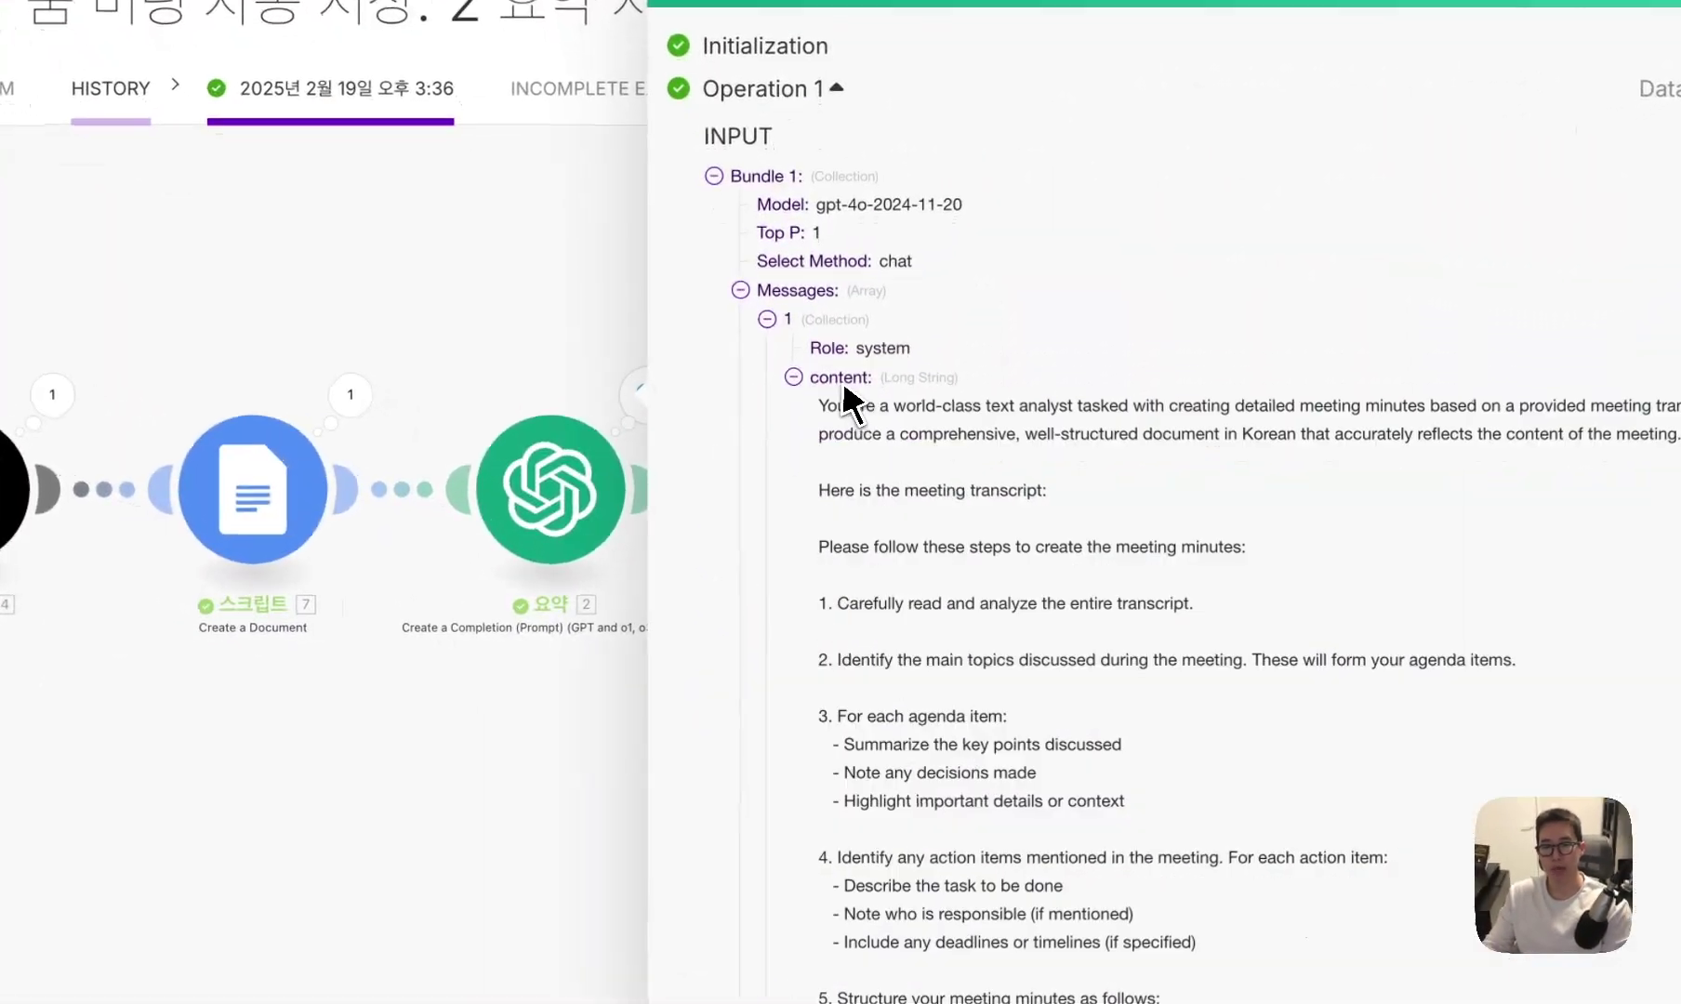
left_click(836, 453)
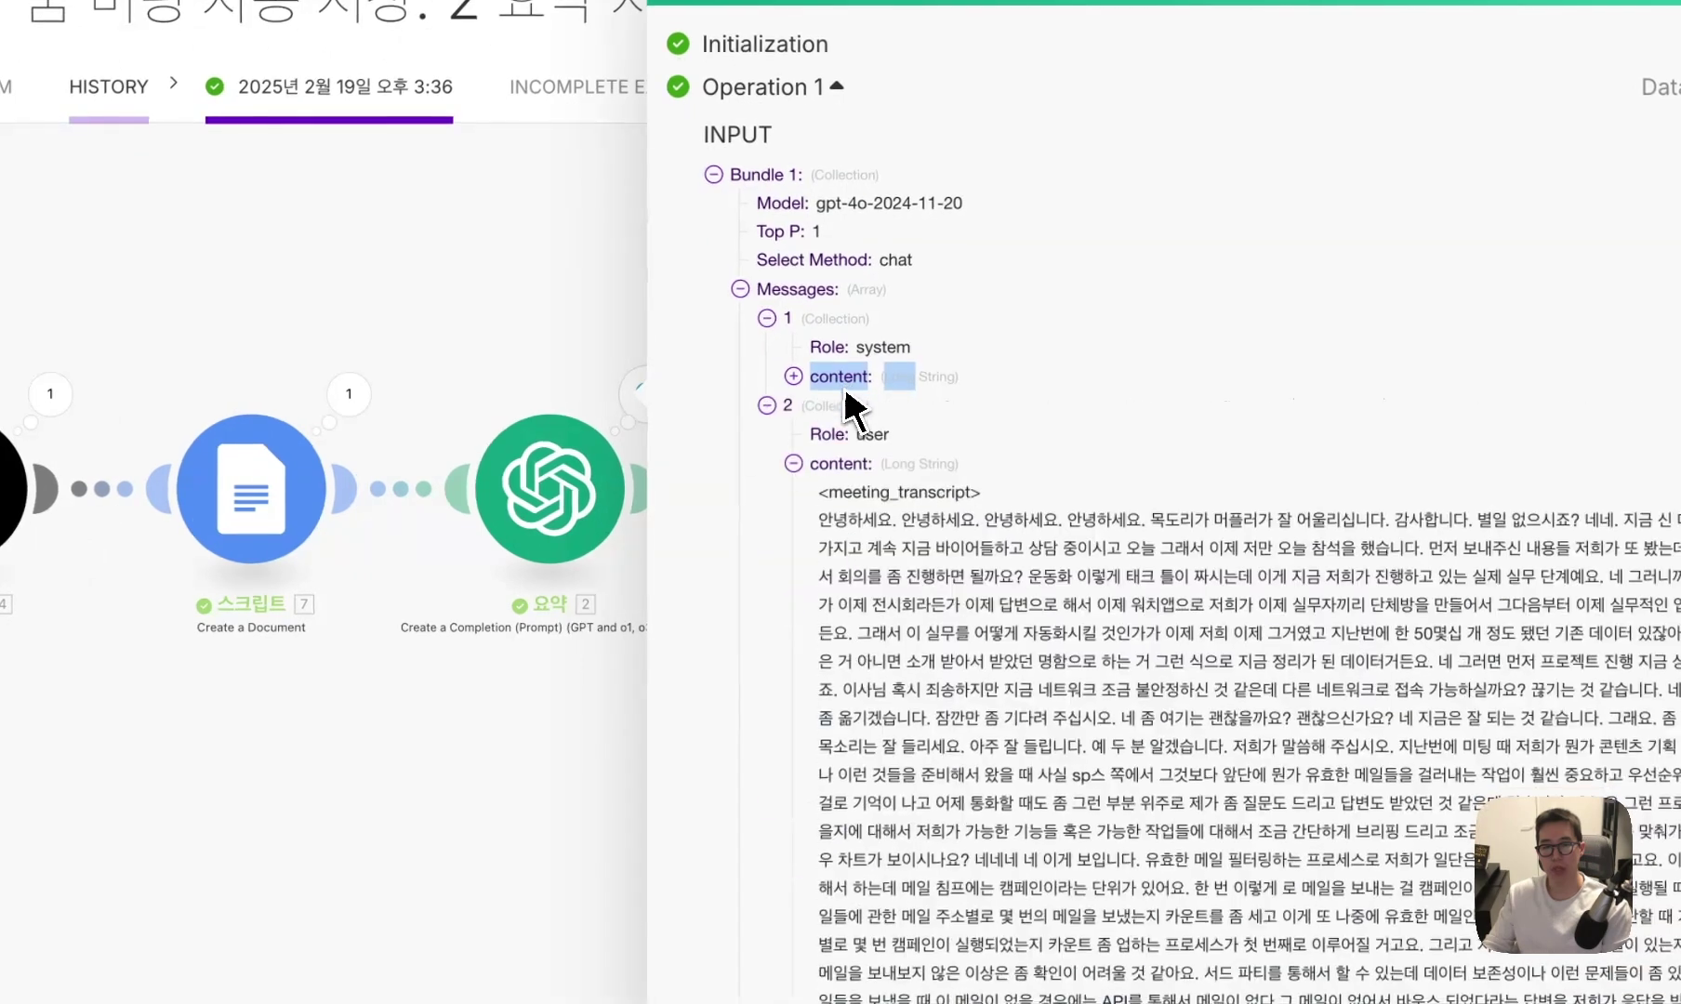
left_click(842, 463)
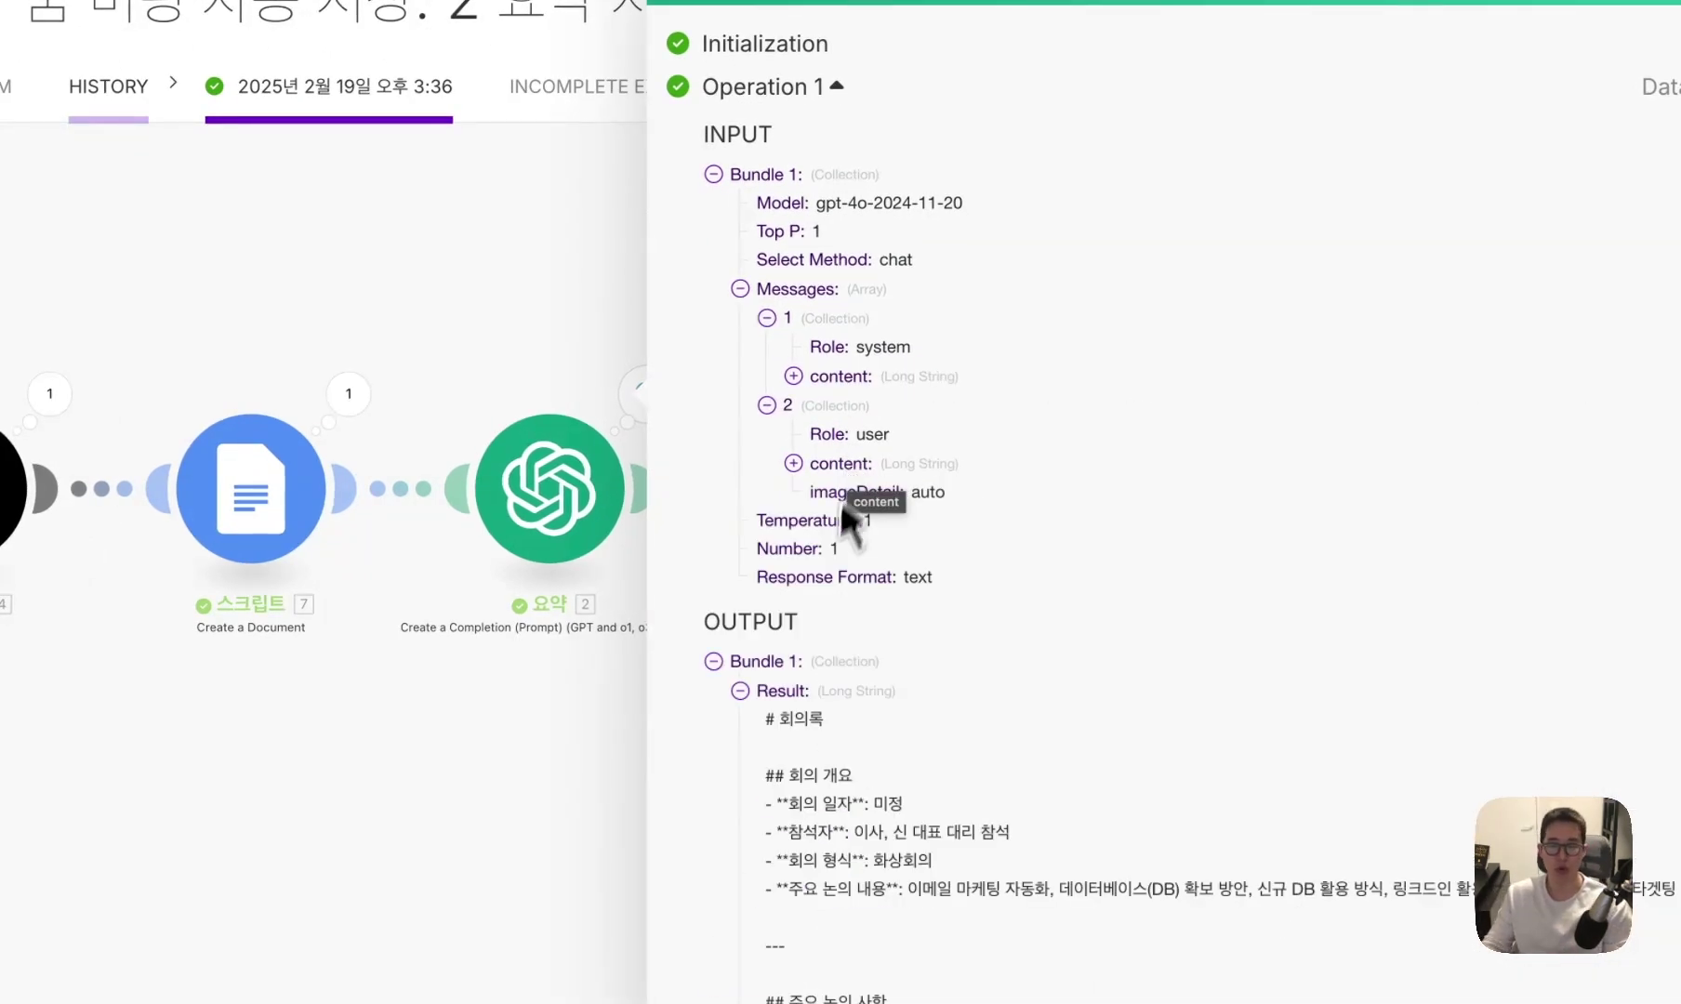
scroll(798, 734, "down", 10)
scroll(798, 735, "up", 10)
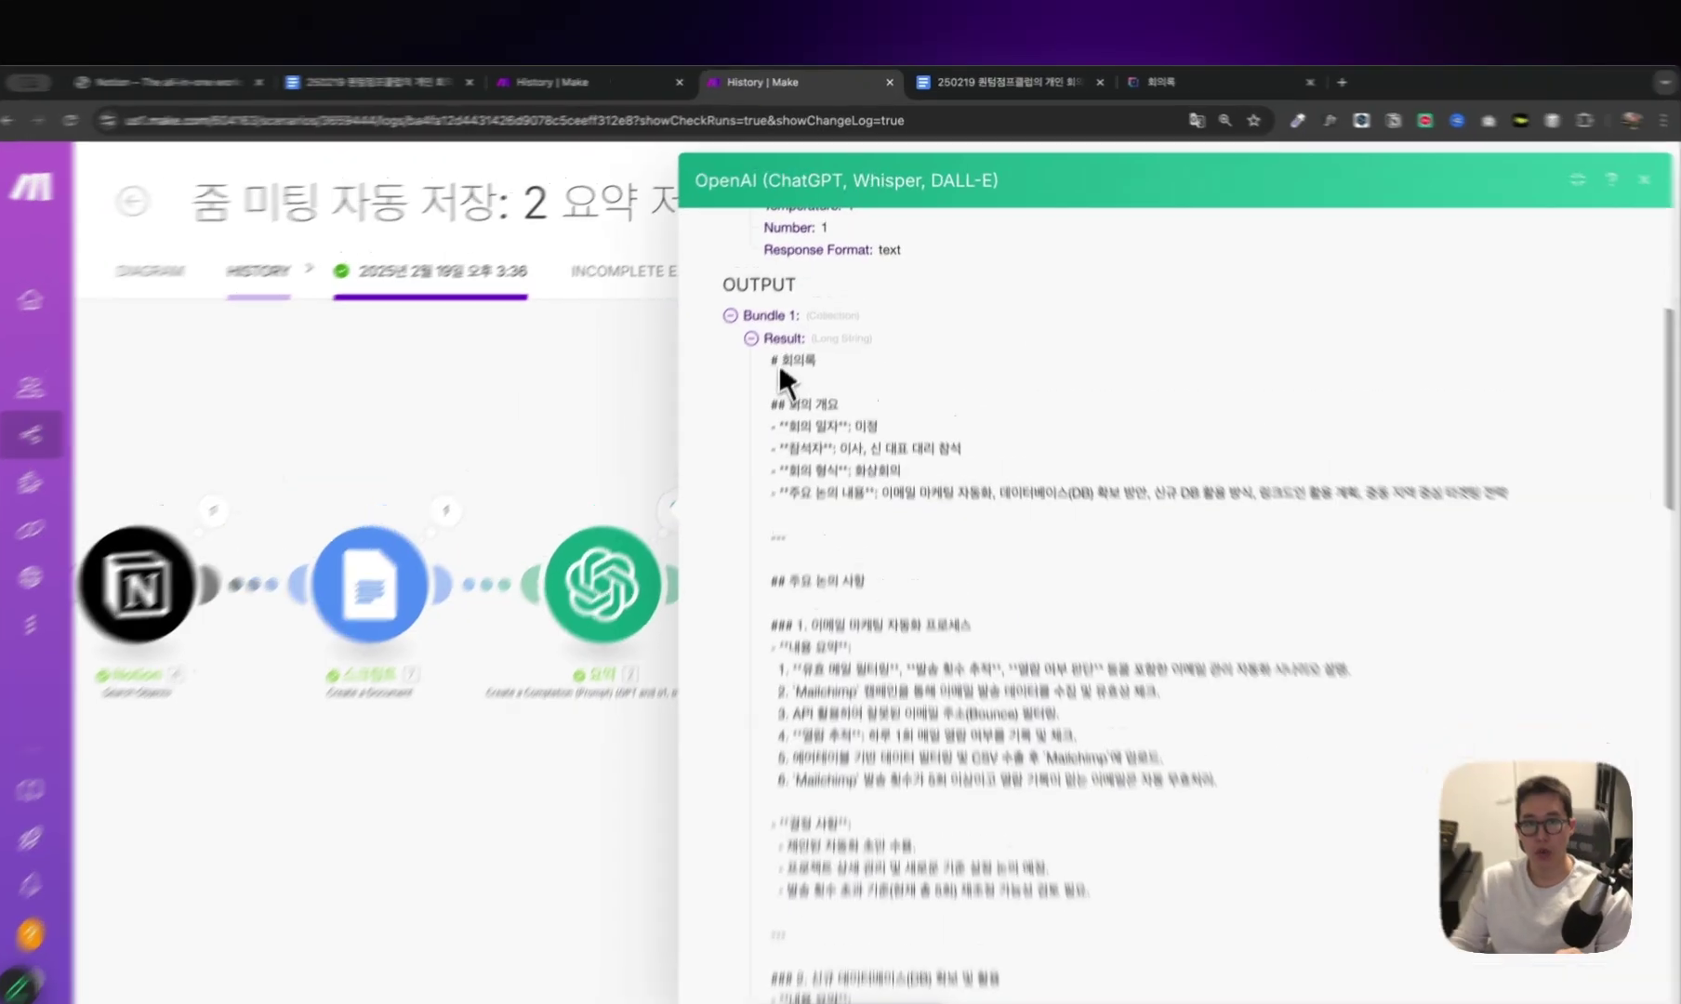
left_click_drag(774, 362, 845, 366)
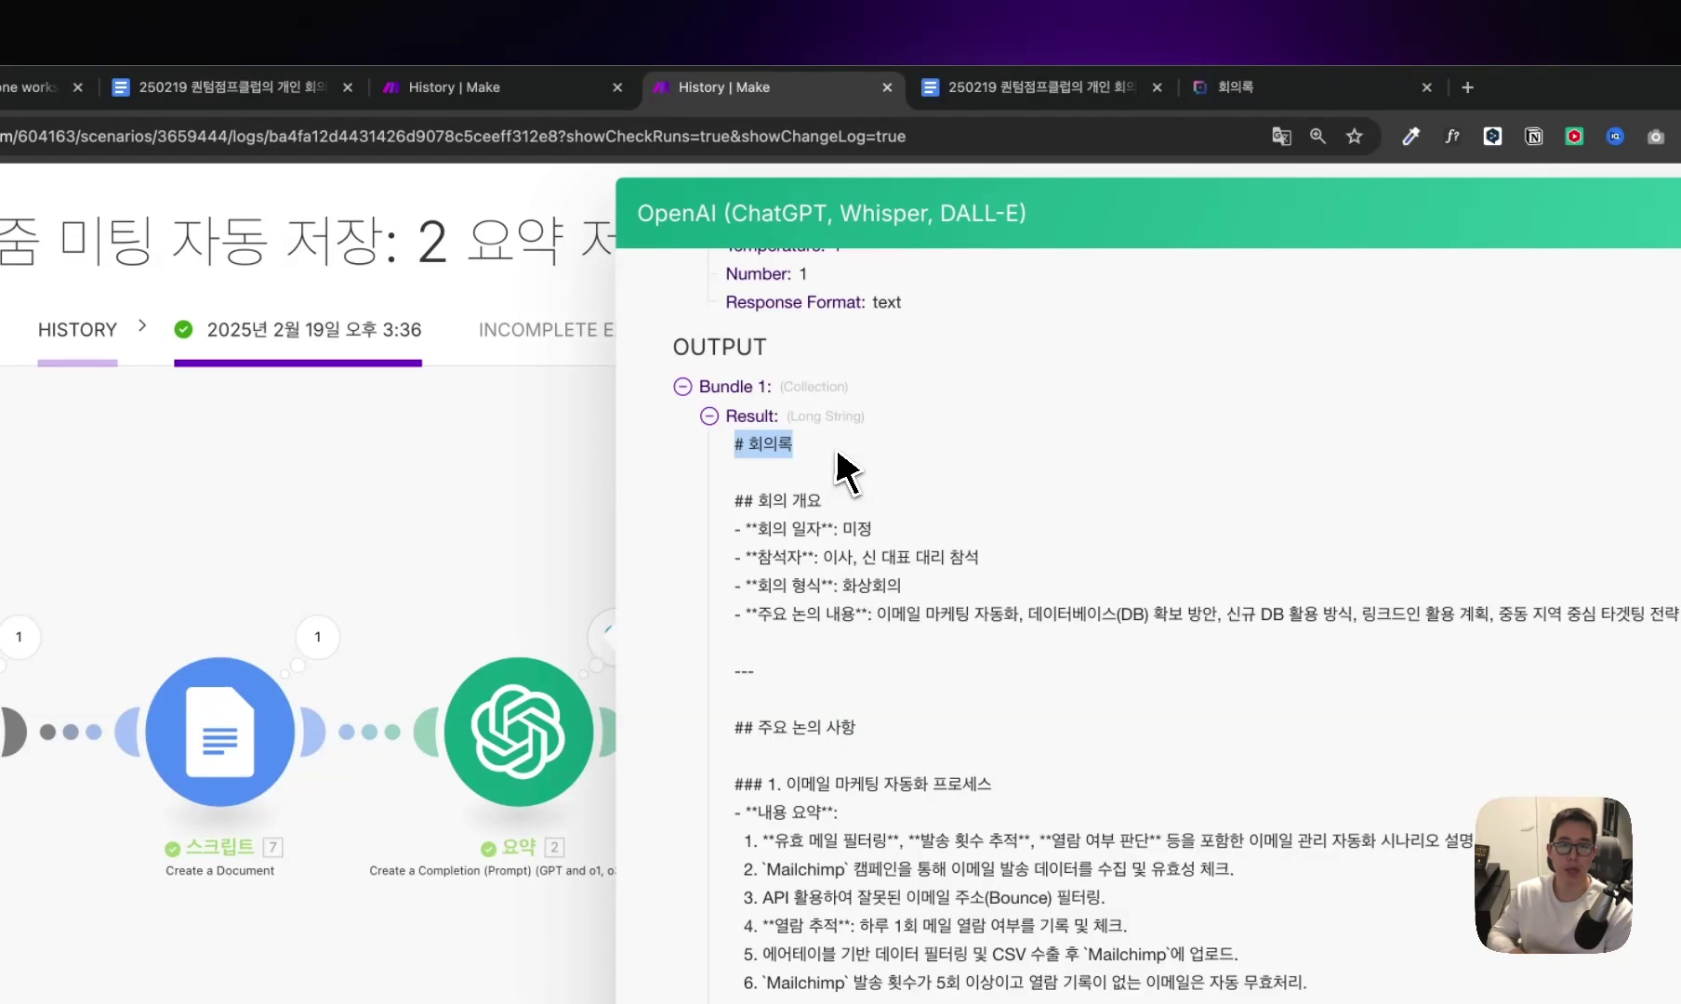
Check the styles of the 회의록 title, 회의 일자 bullet and 주요 논의 사항 headings.
left_click(601, 506)
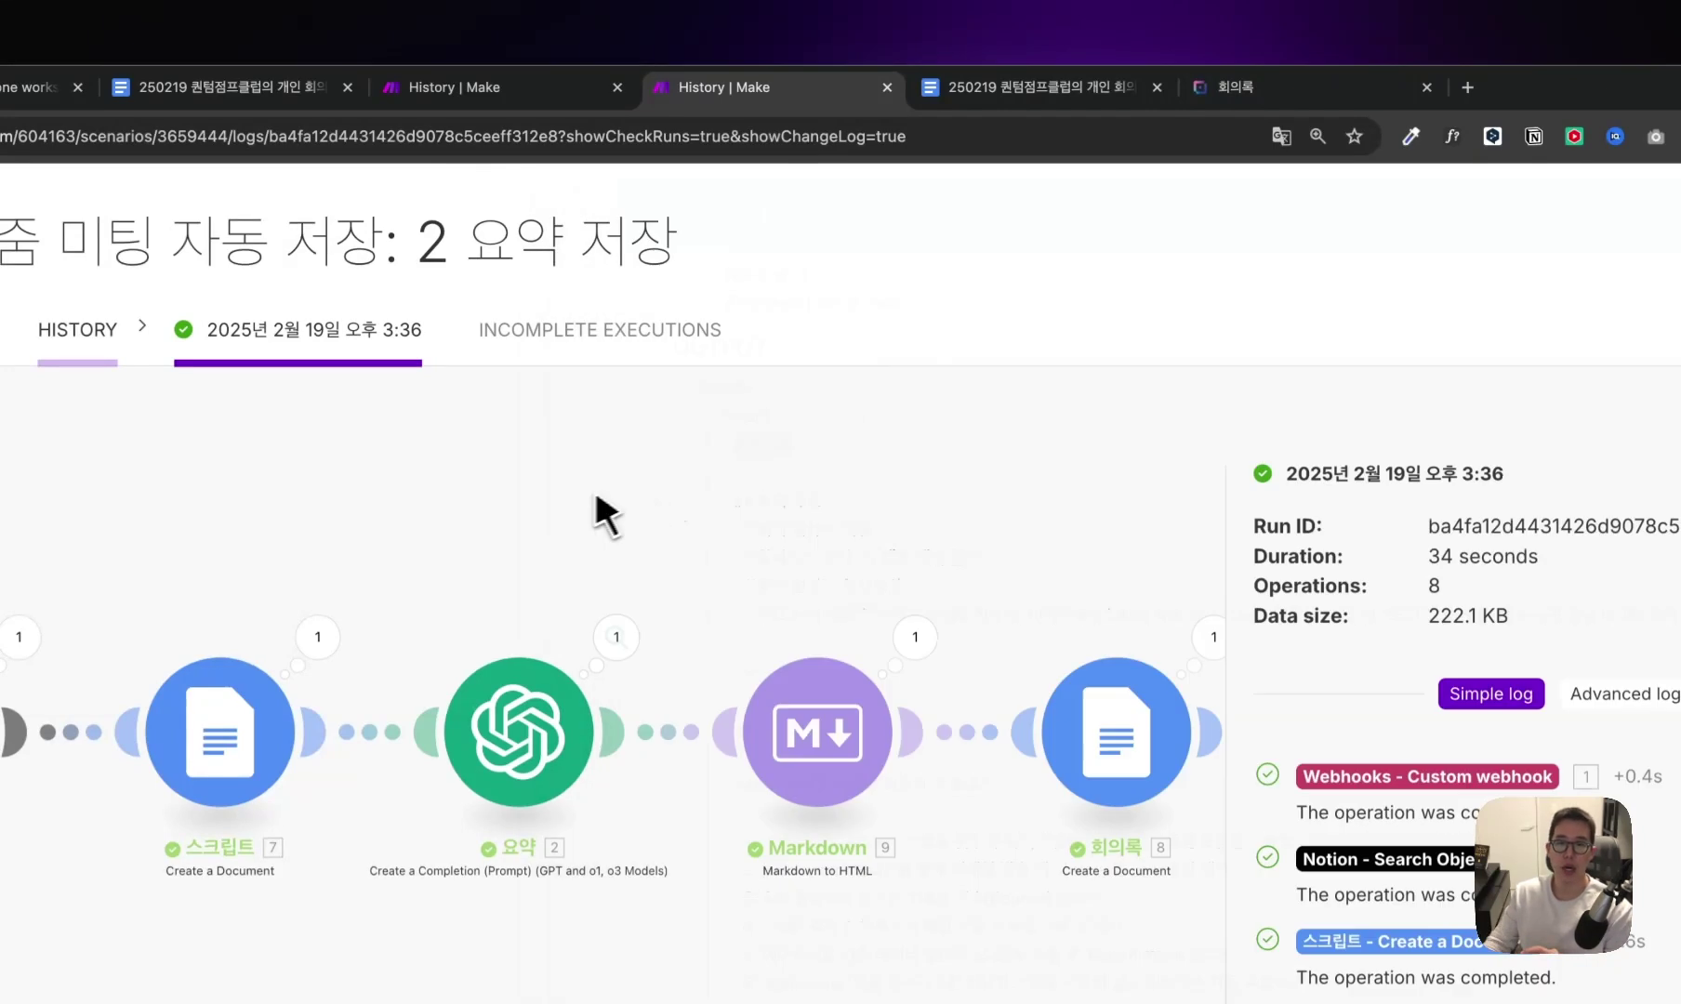
left_click(1023, 86)
scroll(753, 517, "up", 5)
scroll(749, 516, "up", 10)
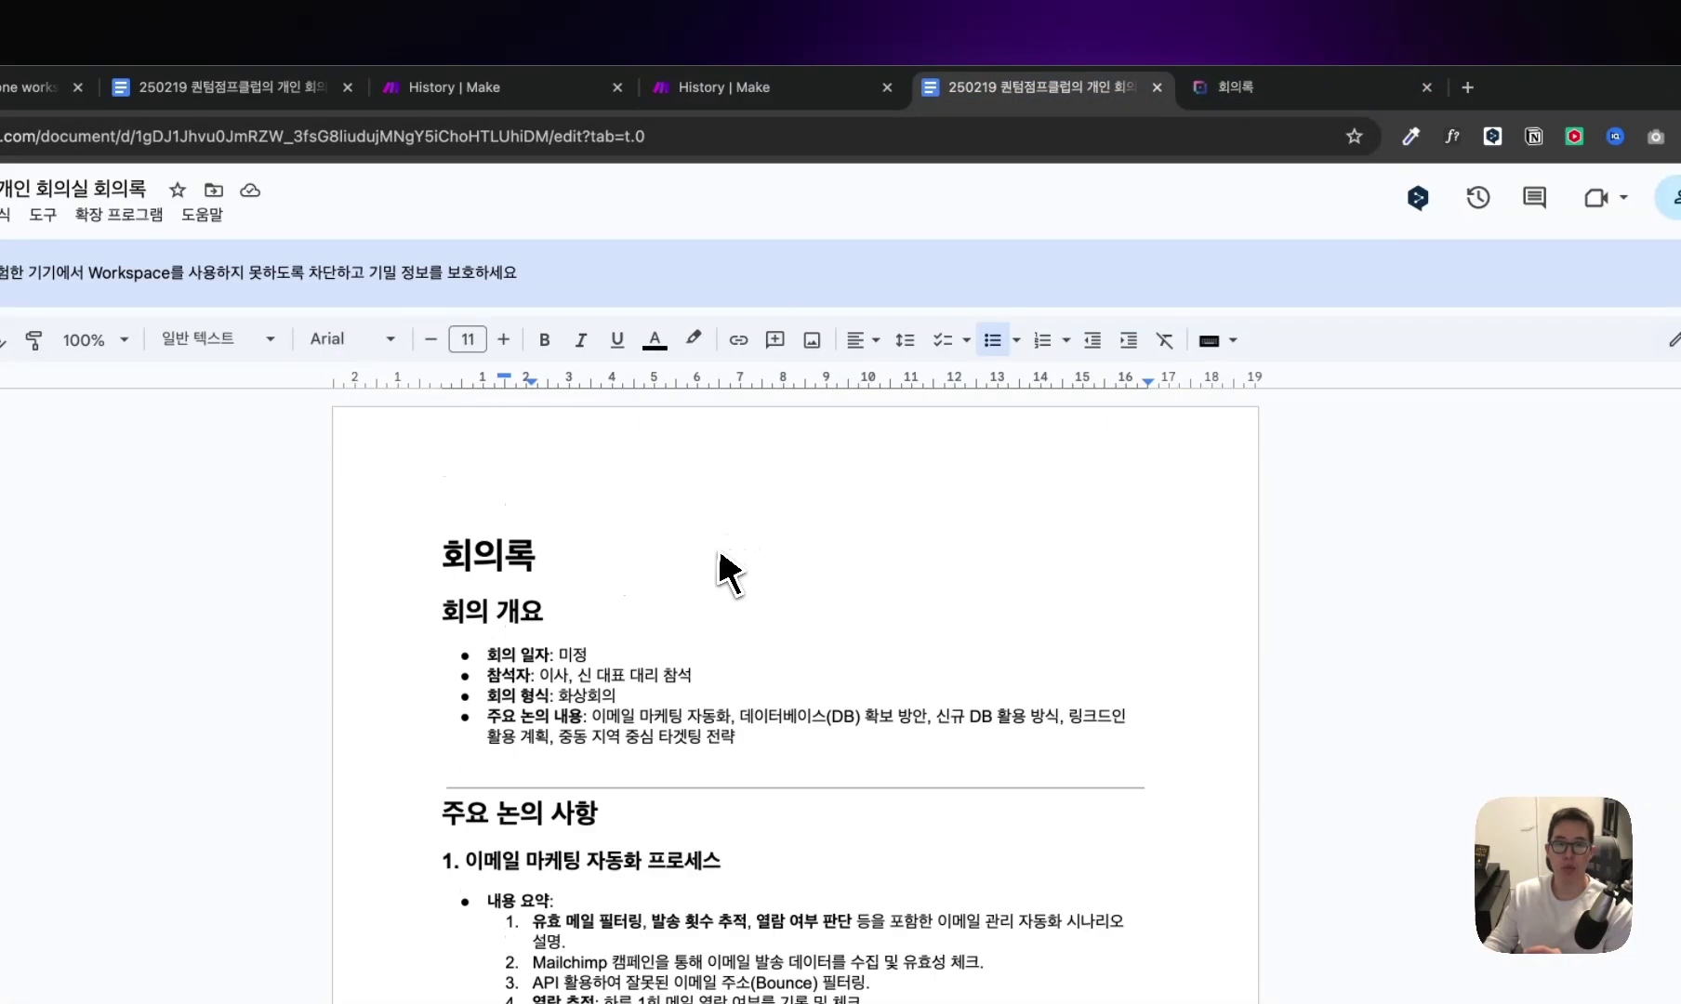
left_click_drag(546, 570, 445, 570)
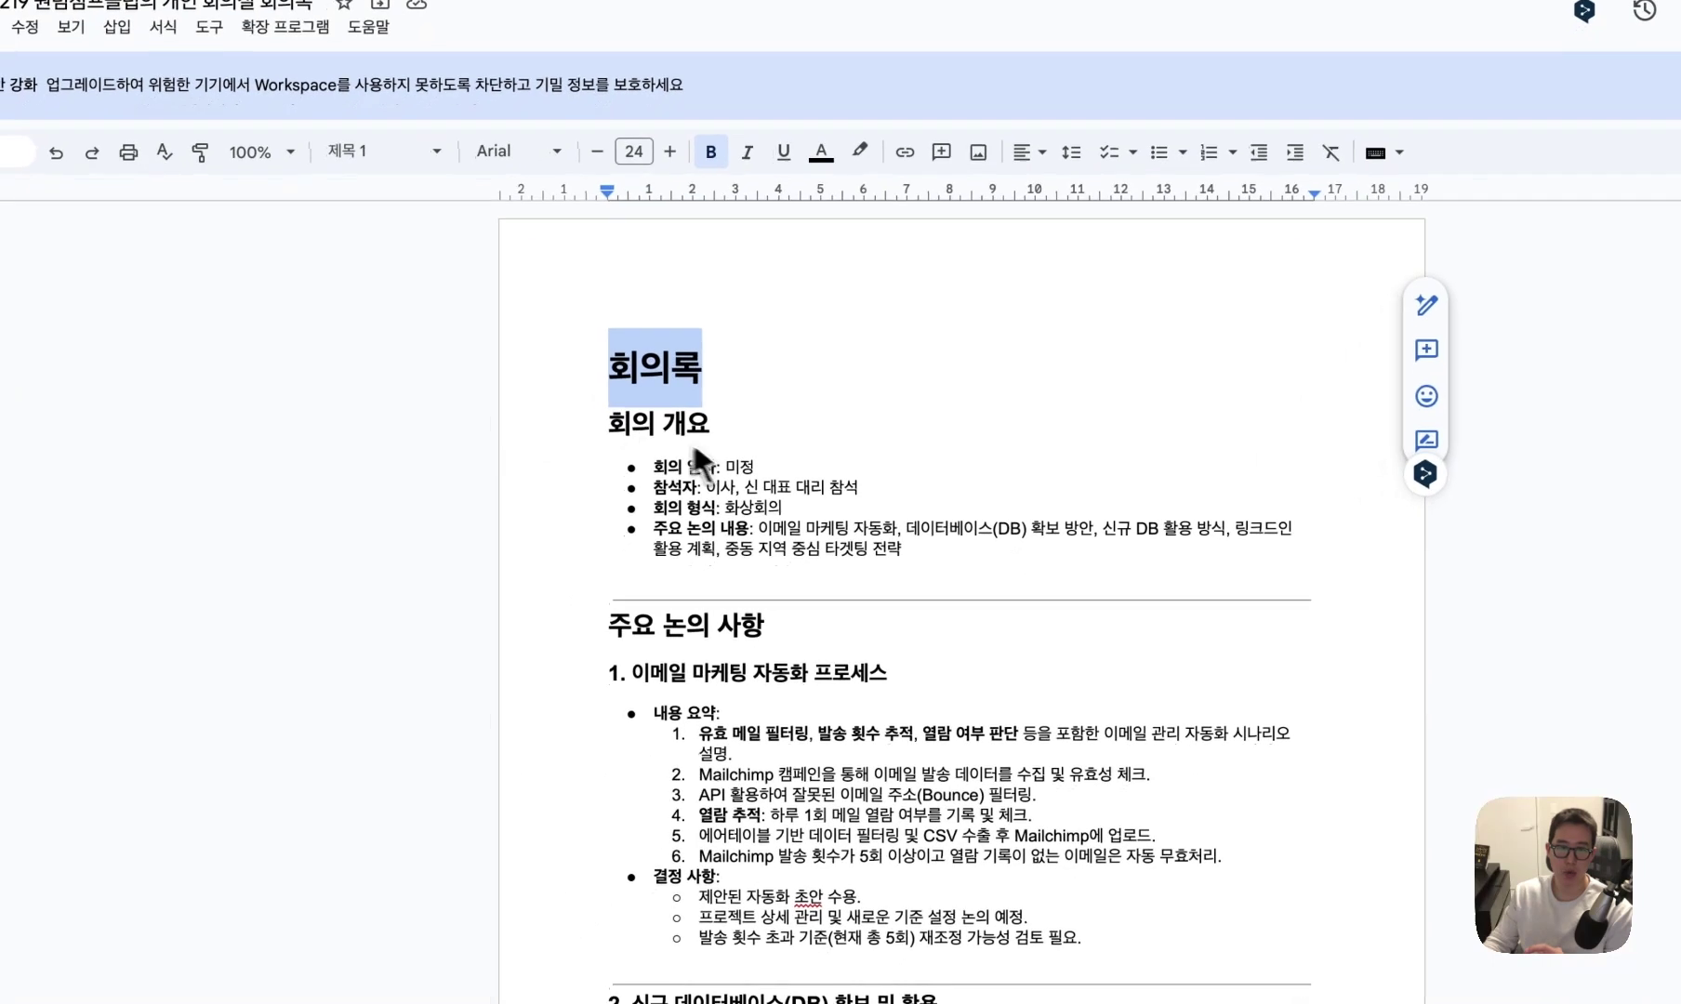
left_click_drag(588, 654, 467, 659)
left_click_drag(723, 607, 583, 630)
left_click_drag(888, 670, 607, 683)
left_click_drag(757, 464, 606, 420)
Re-check the 회의록 title, the 회의 개요 heading and its four overview bullets.
left_click(711, 372)
left_click_drag(711, 374, 596, 361)
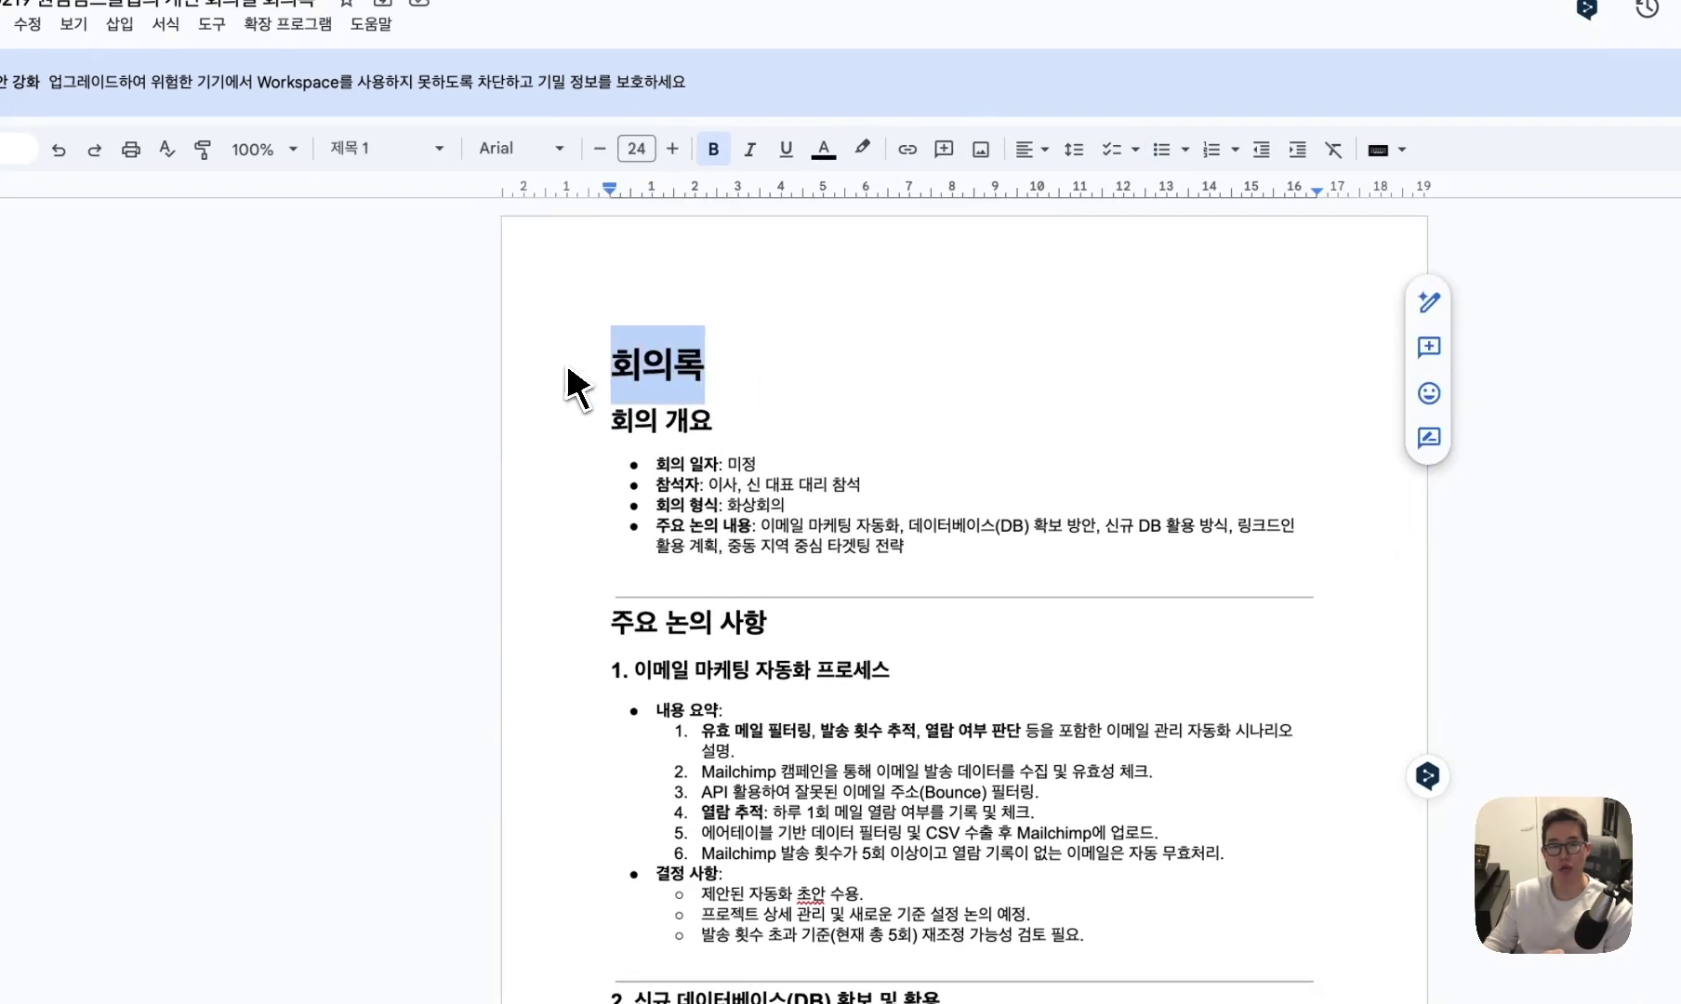
left_click(677, 375)
left_click_drag(708, 377, 755, 376)
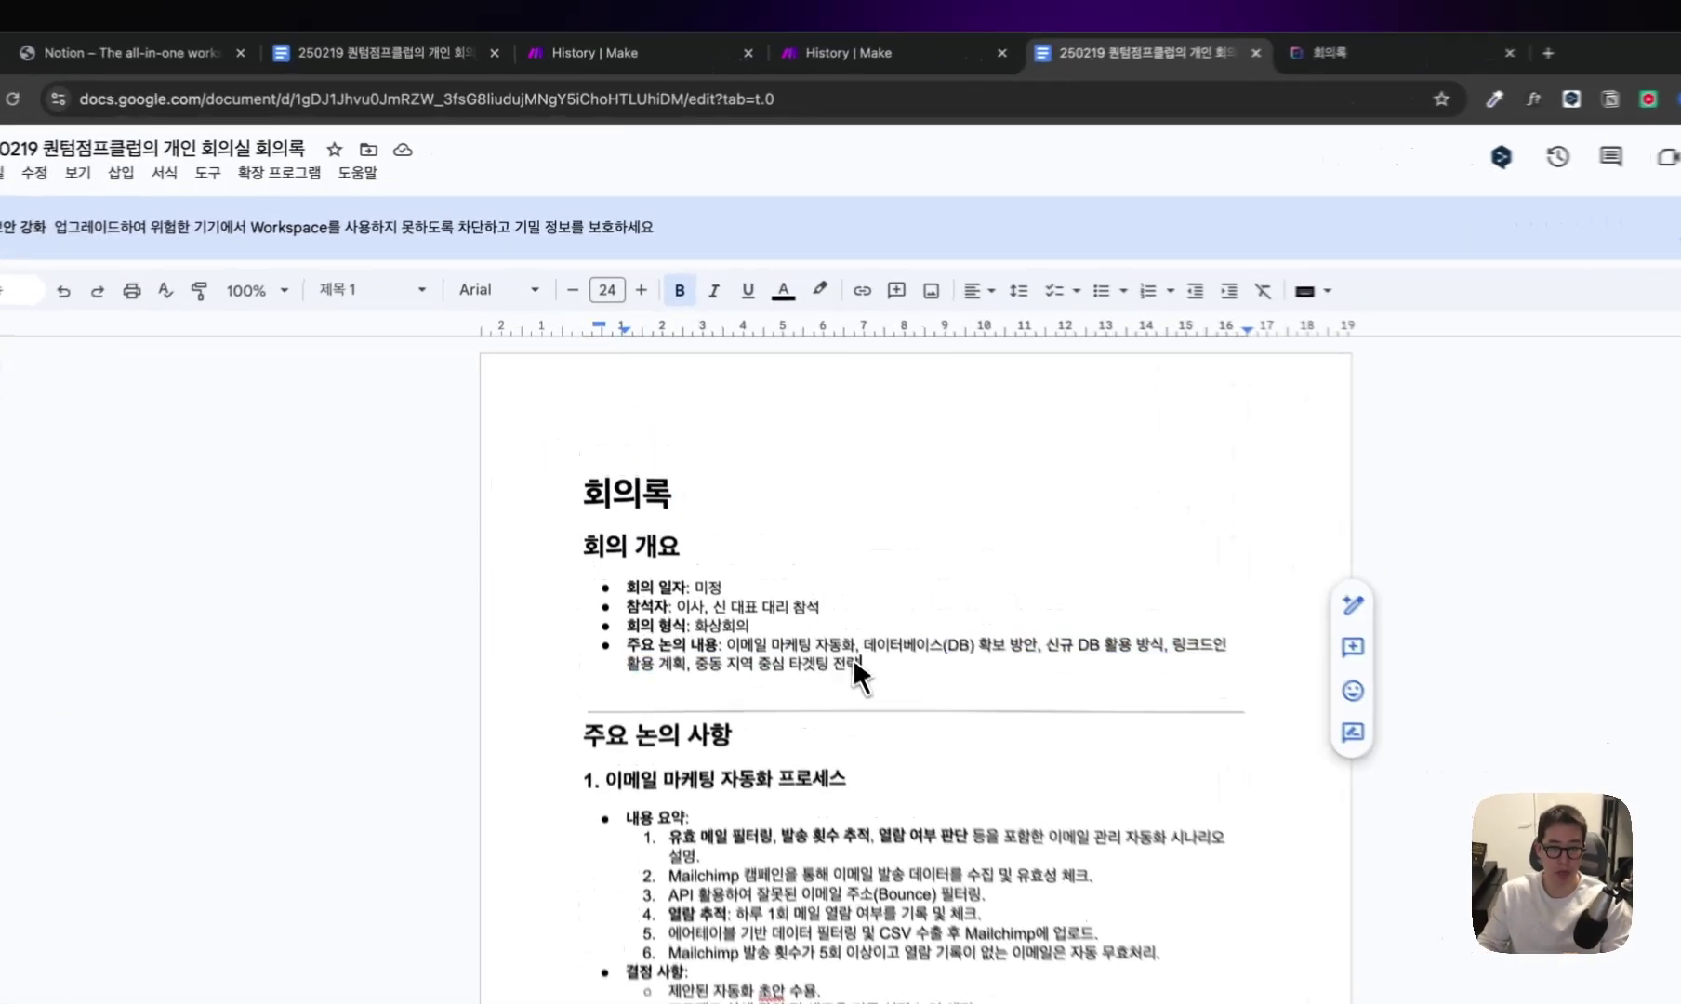
left_click_drag(860, 674, 619, 588)
left_click(621, 588)
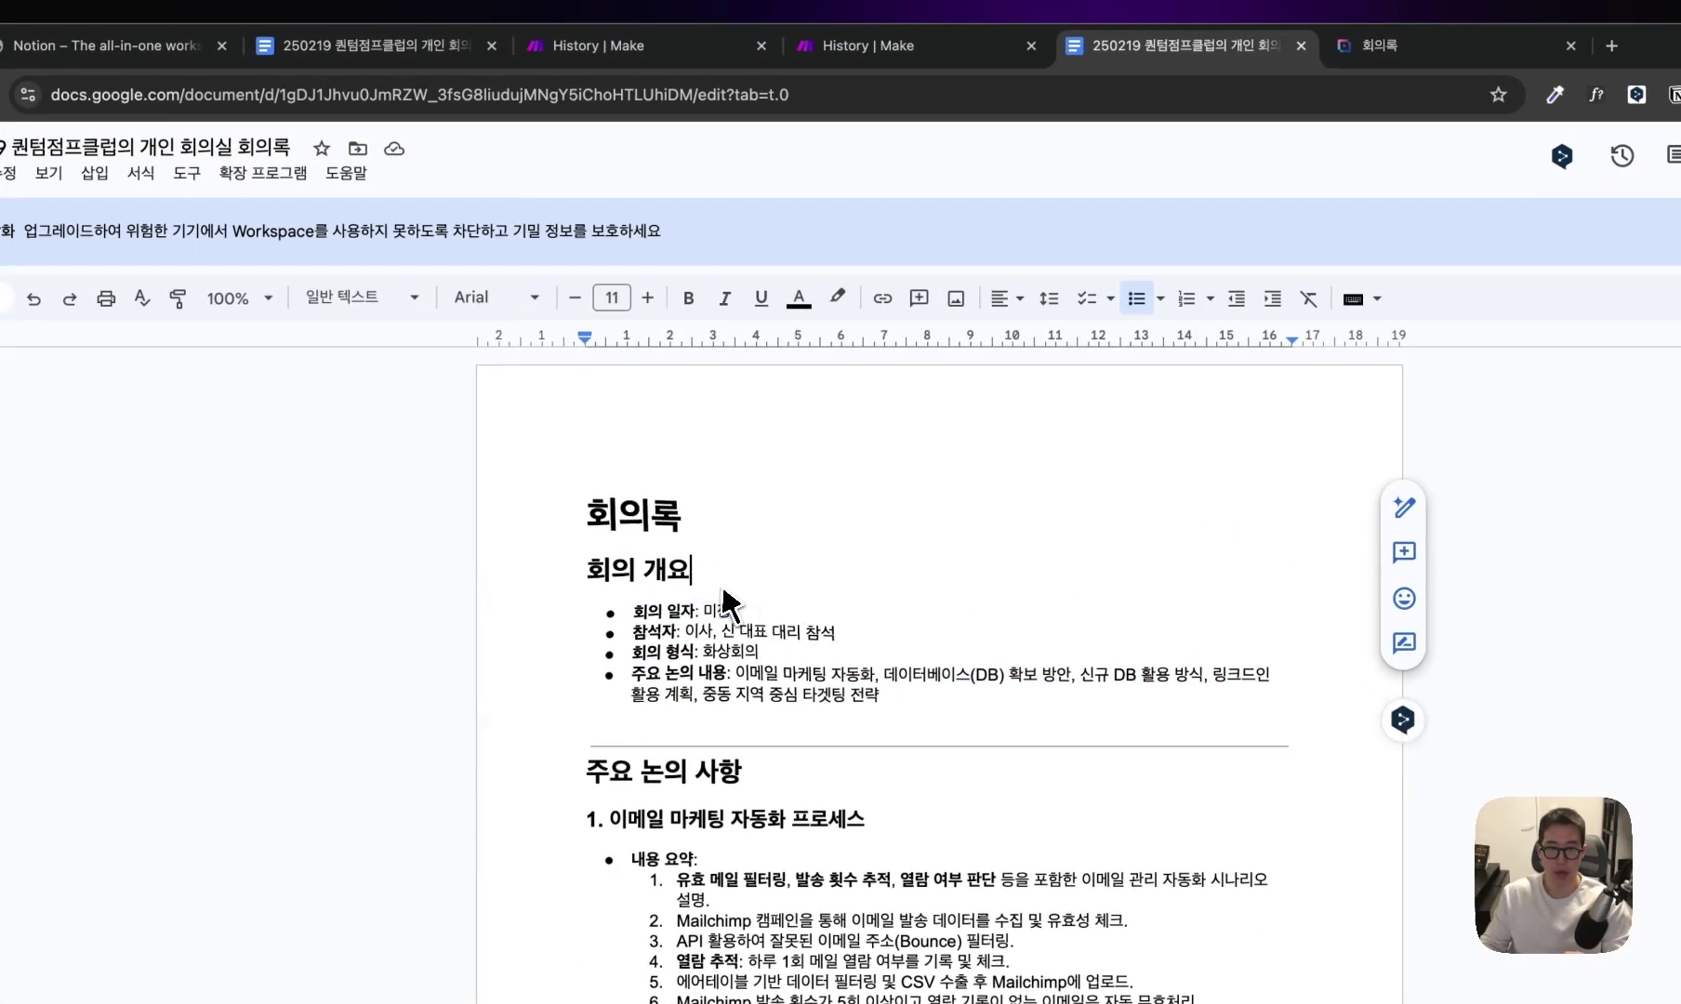
left_click_drag(723, 591, 587, 571)
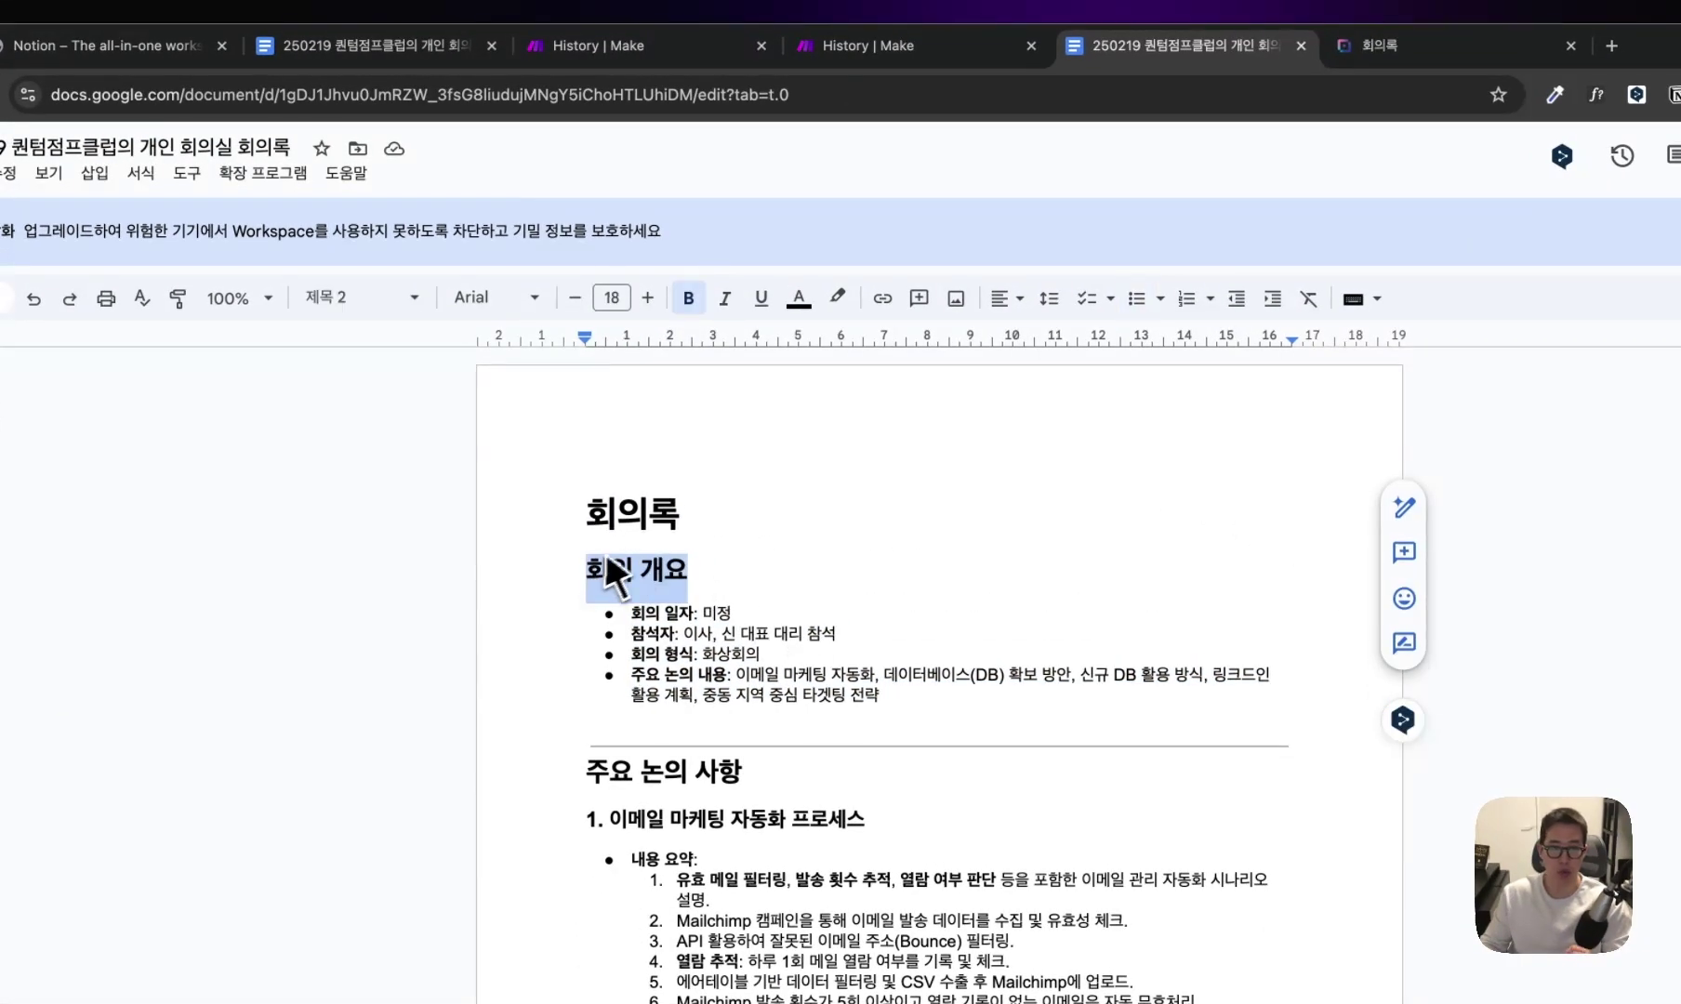
left_click_drag(668, 507, 646, 547)
scroll(713, 582, "down", 15)
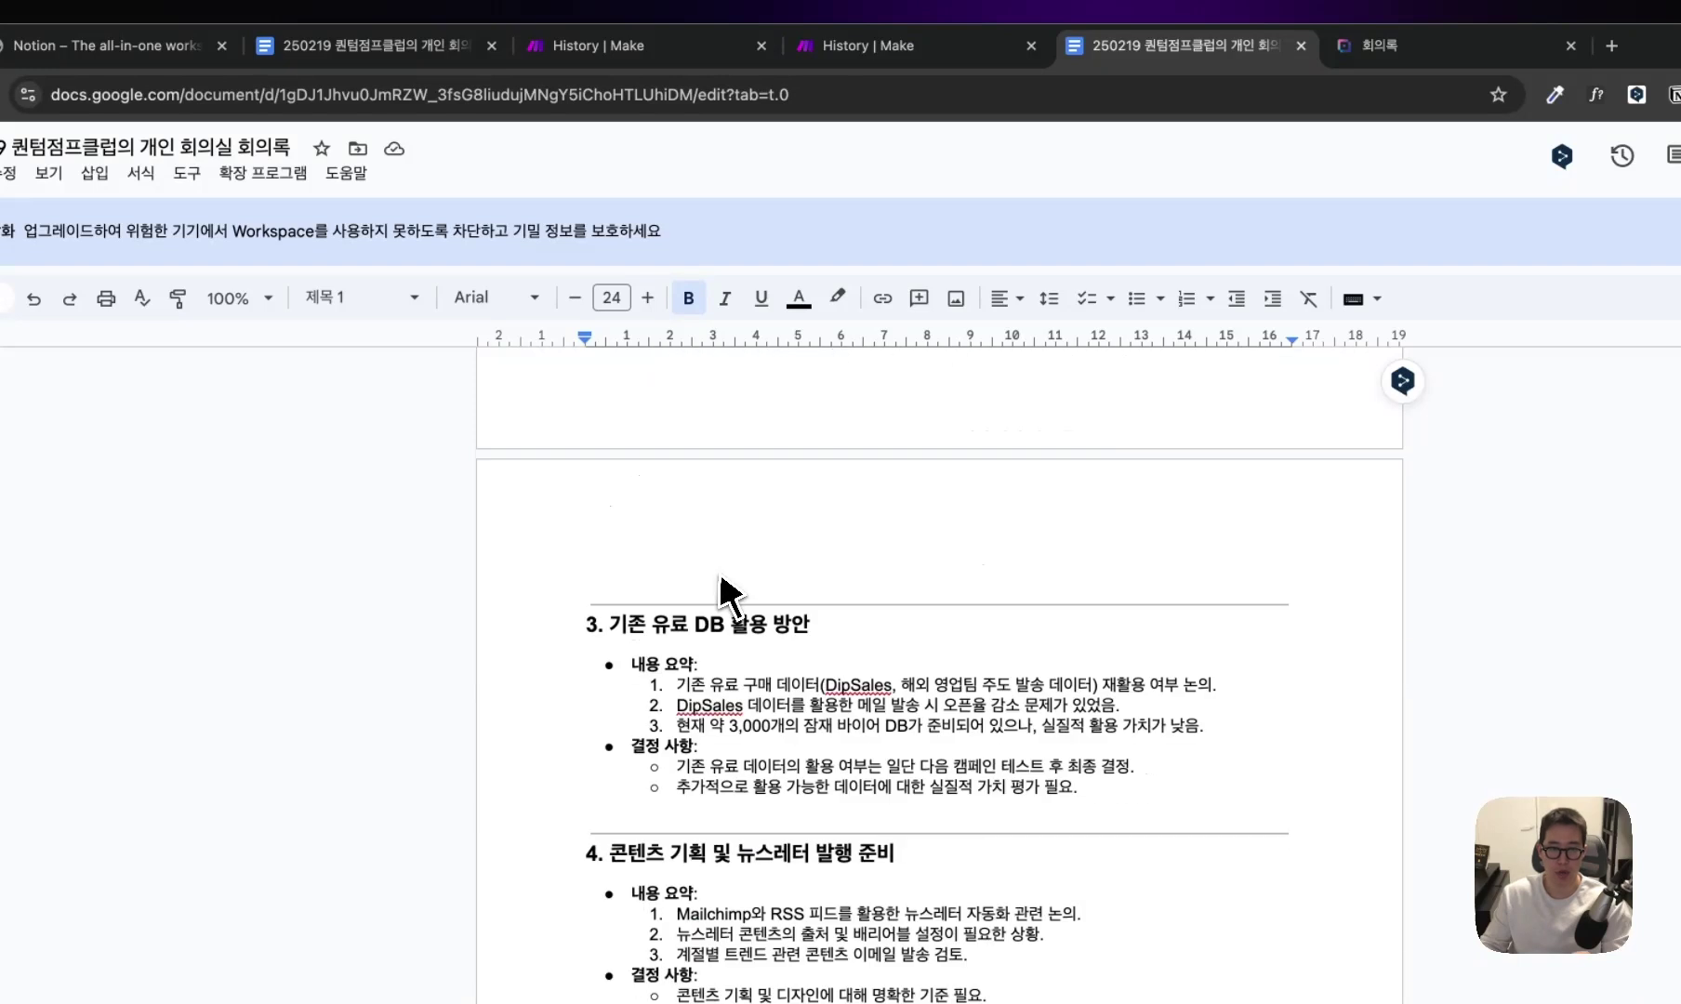
scroll(728, 596, "up", 15)
left_click_drag(883, 695, 602, 556)
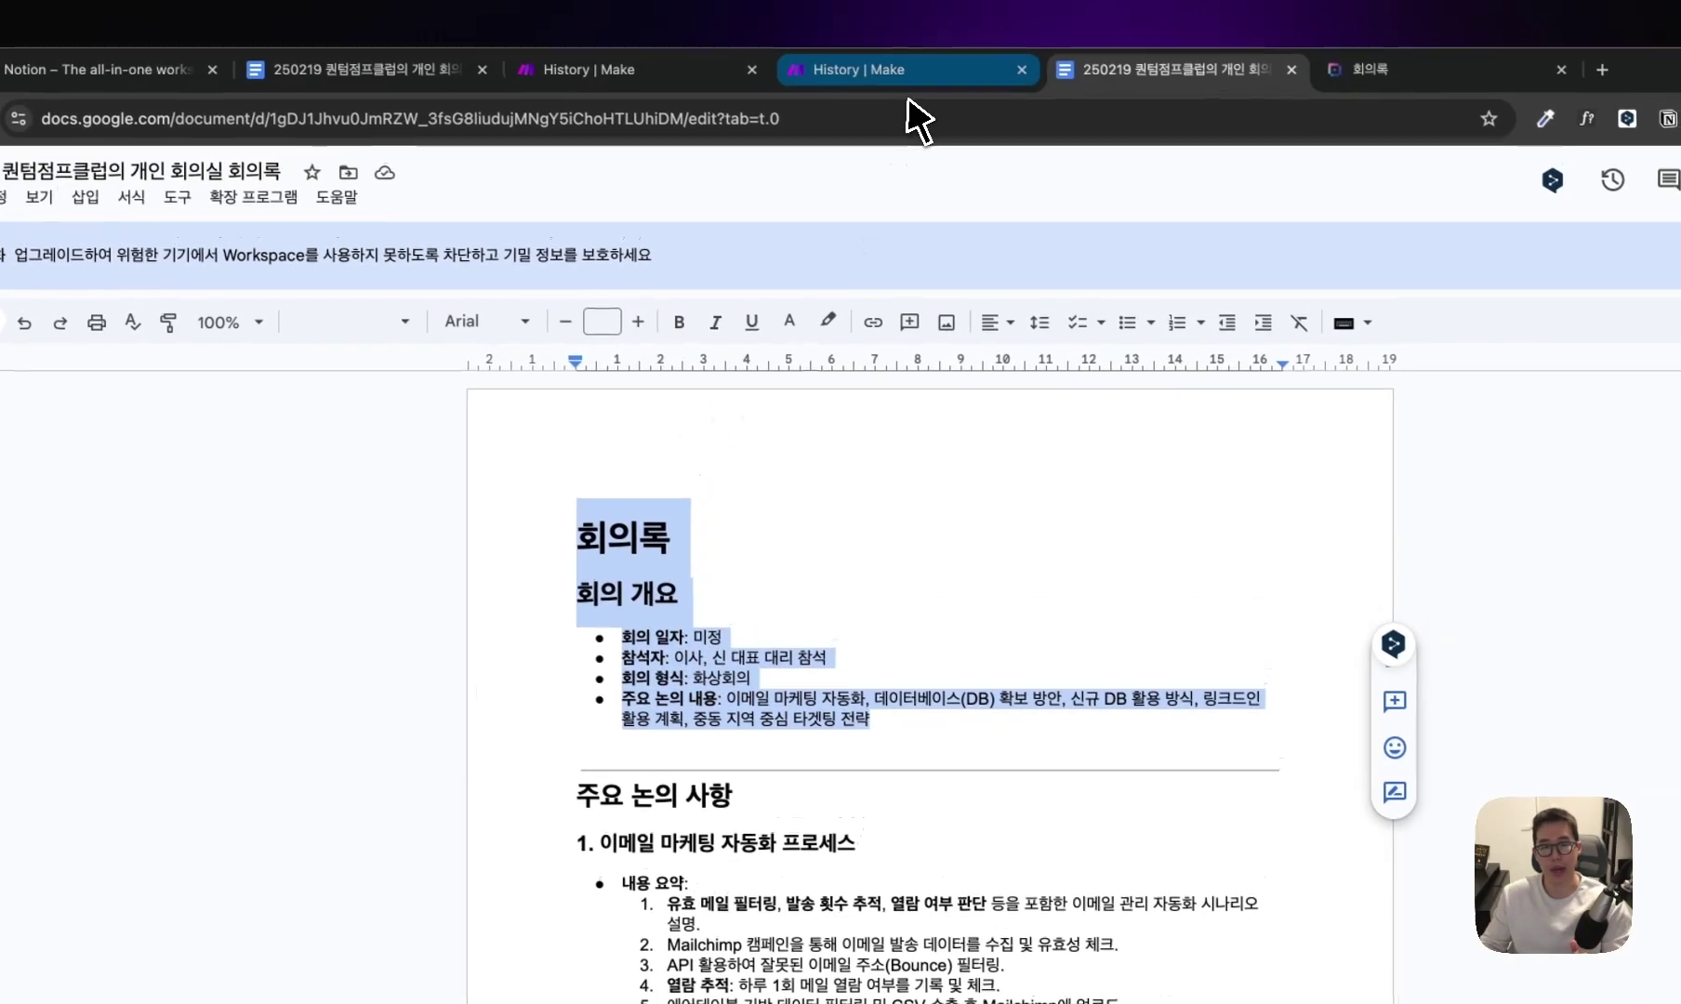
left_click(930, 51)
Open the Markdown step's details and read its full Markdown input text.
scroll(582, 507, "right", 5)
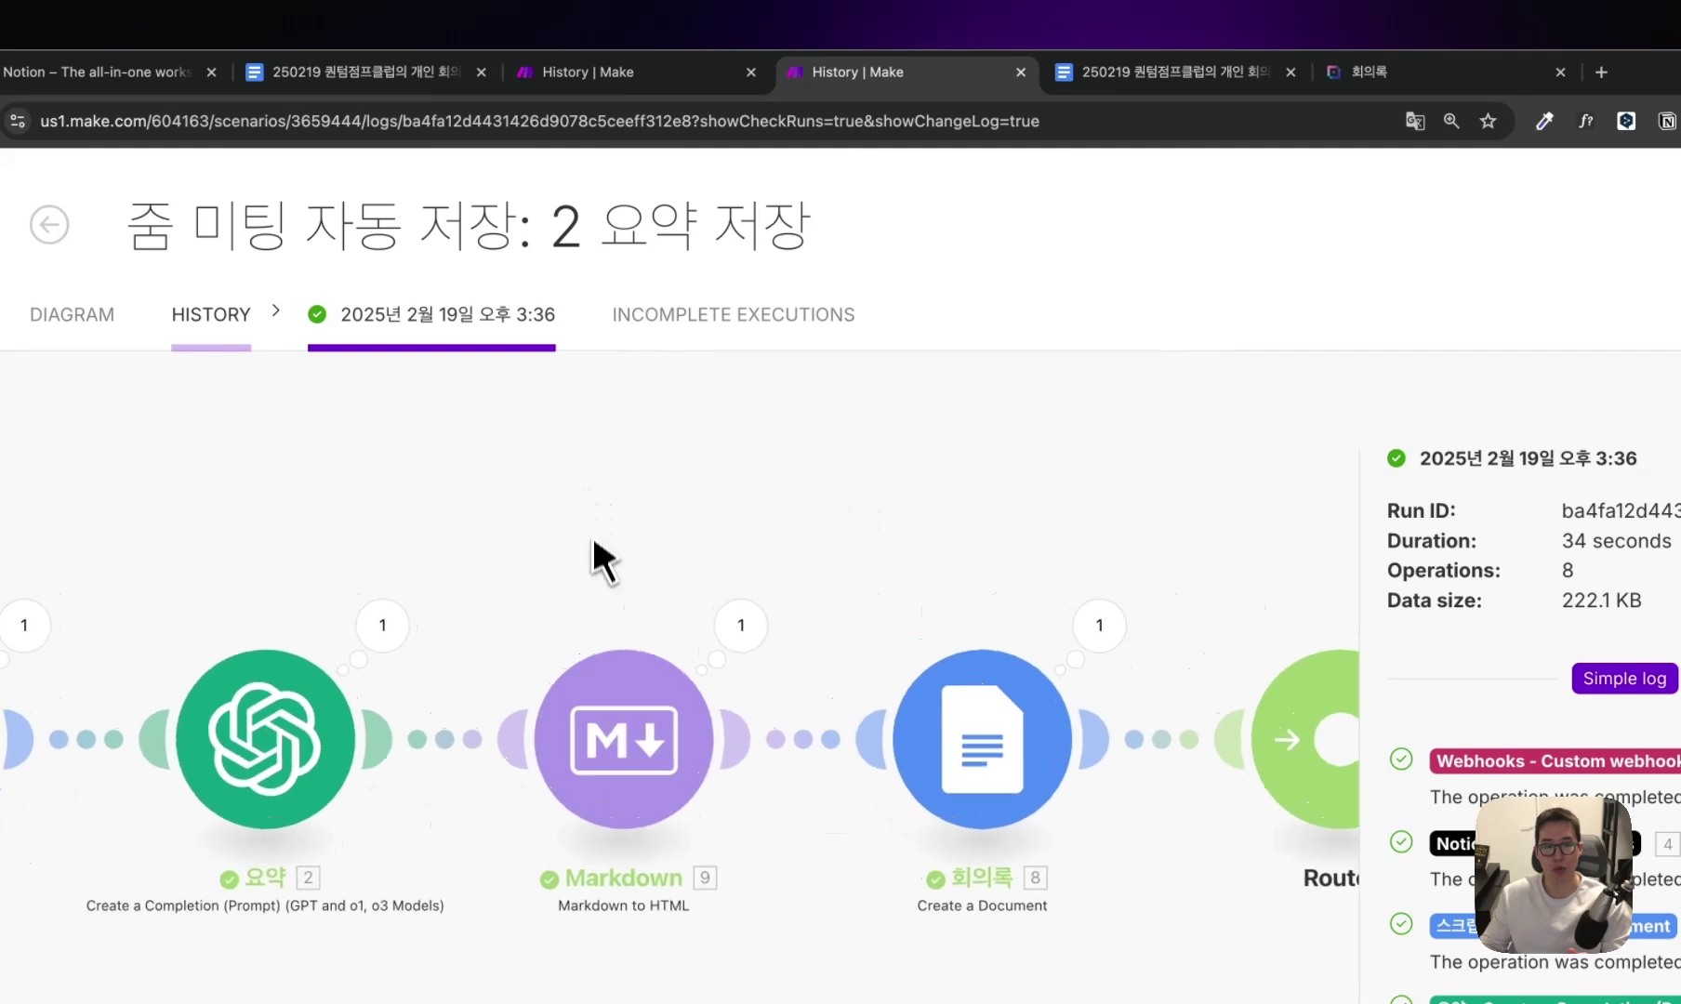
mouse_move(637, 552)
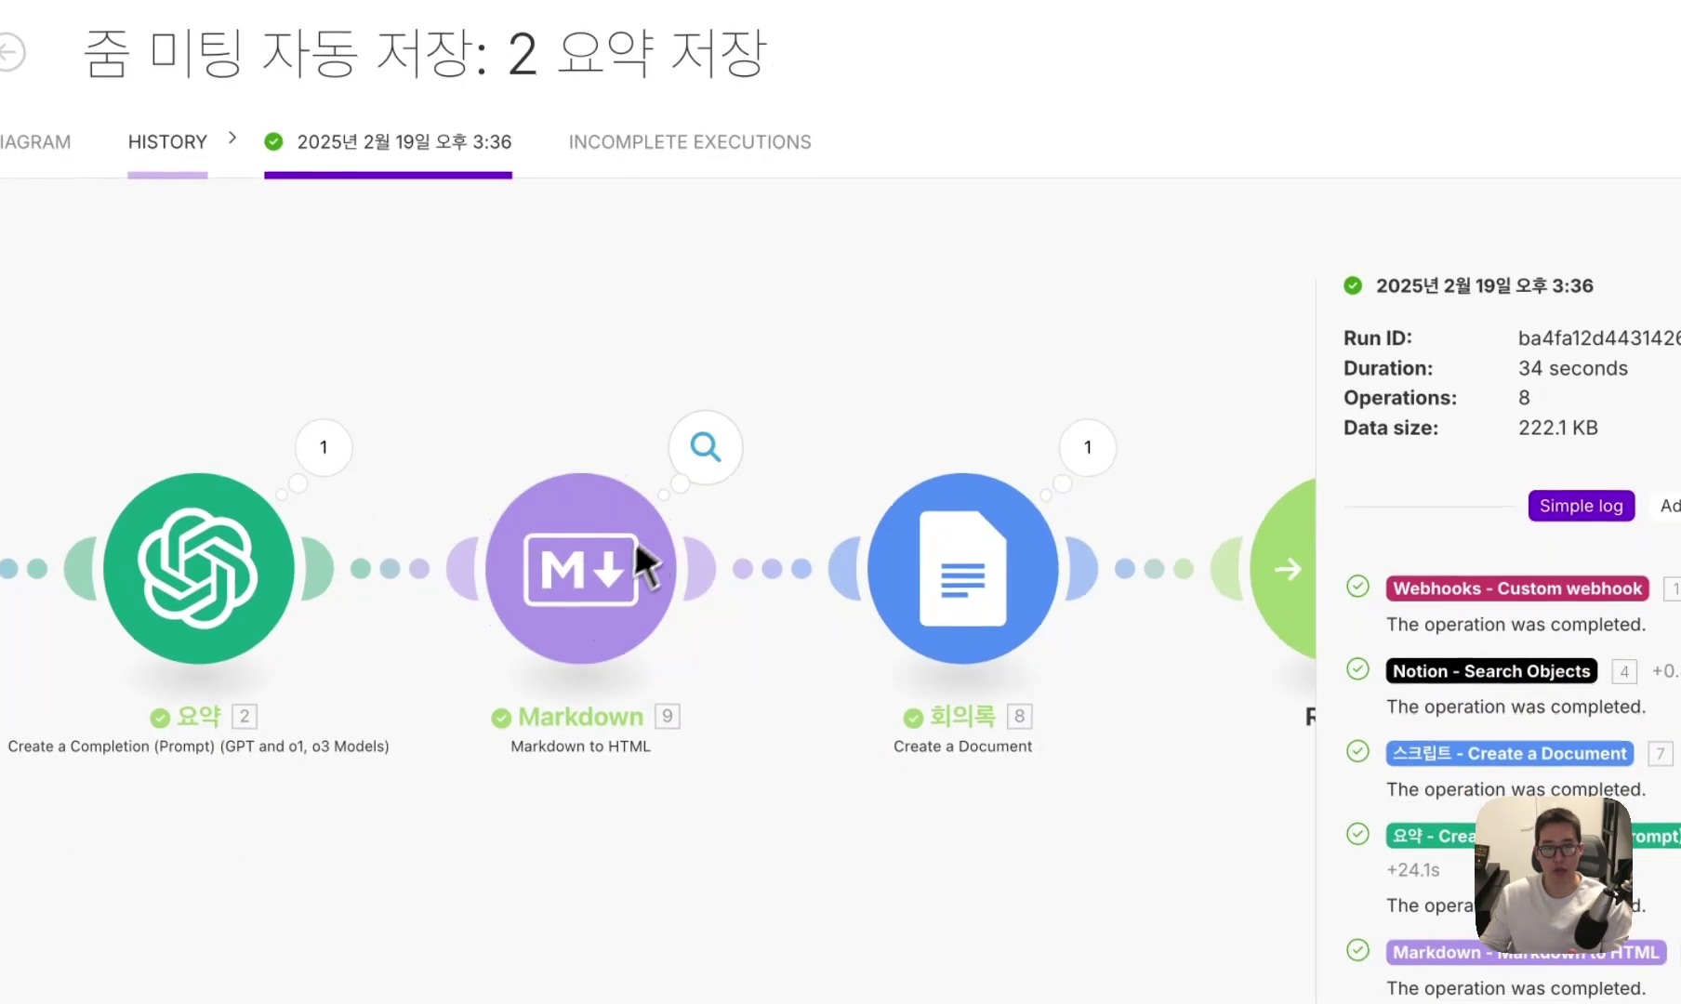
left_click(703, 455)
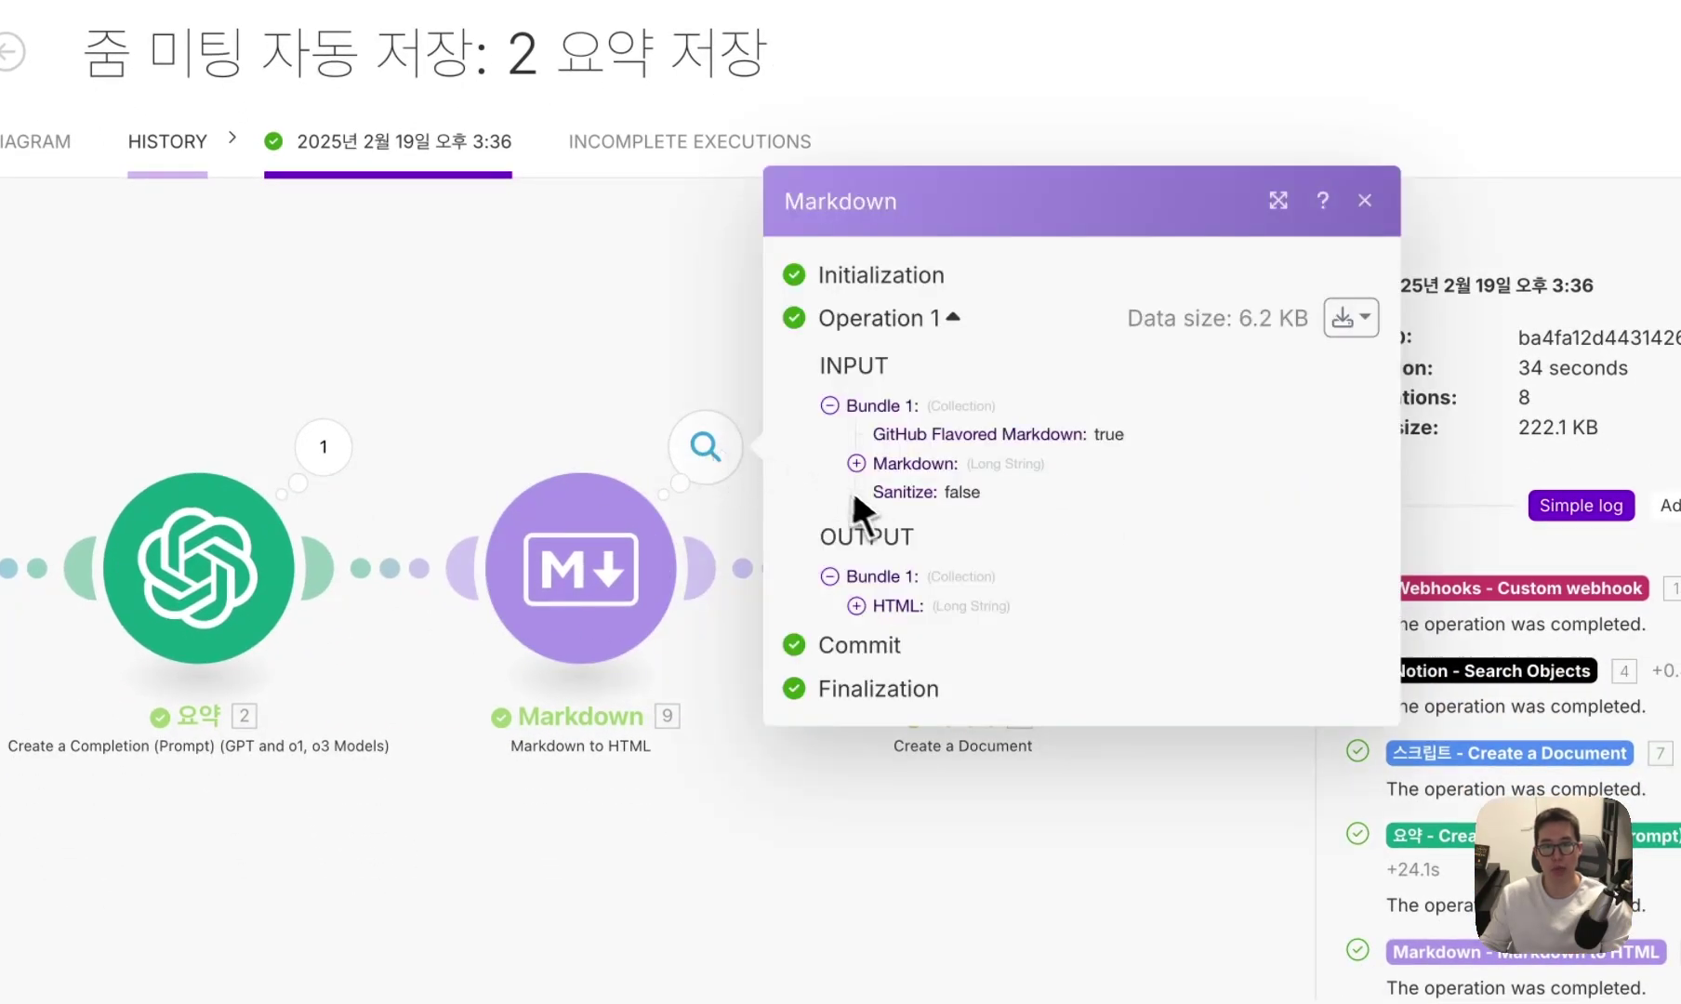
left_click(856, 463)
left_click_drag(882, 316, 1008, 486)
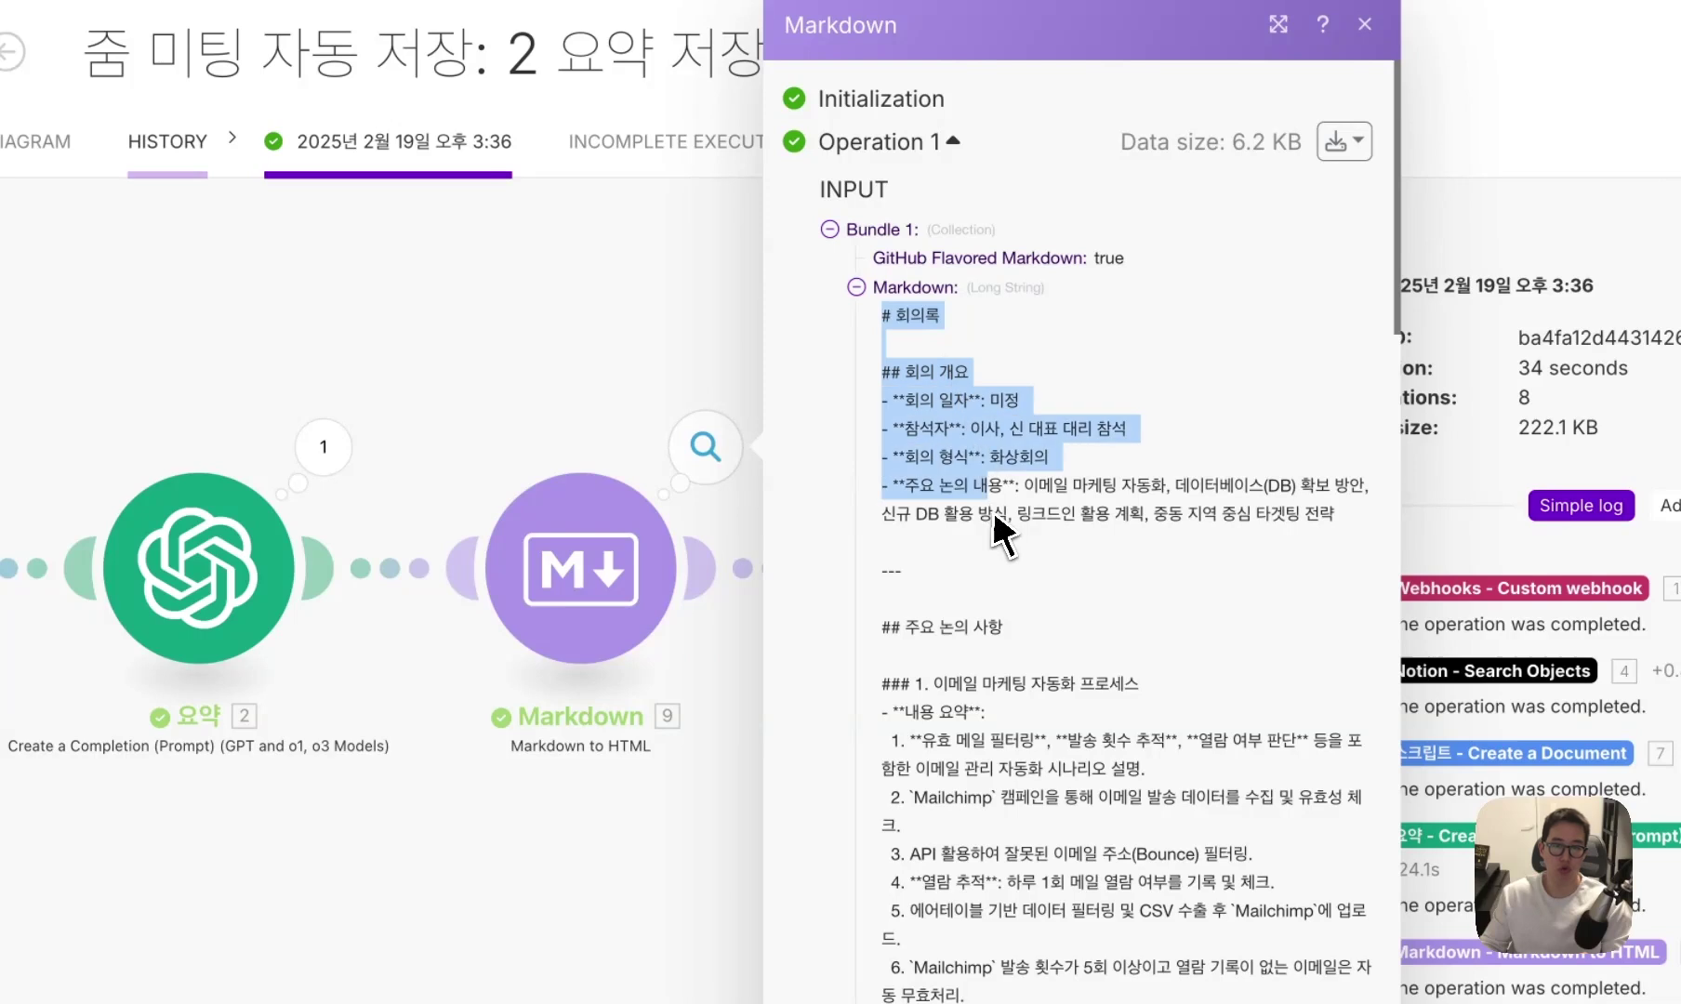
scroll(1000, 544, "down", 1)
left_click(921, 246)
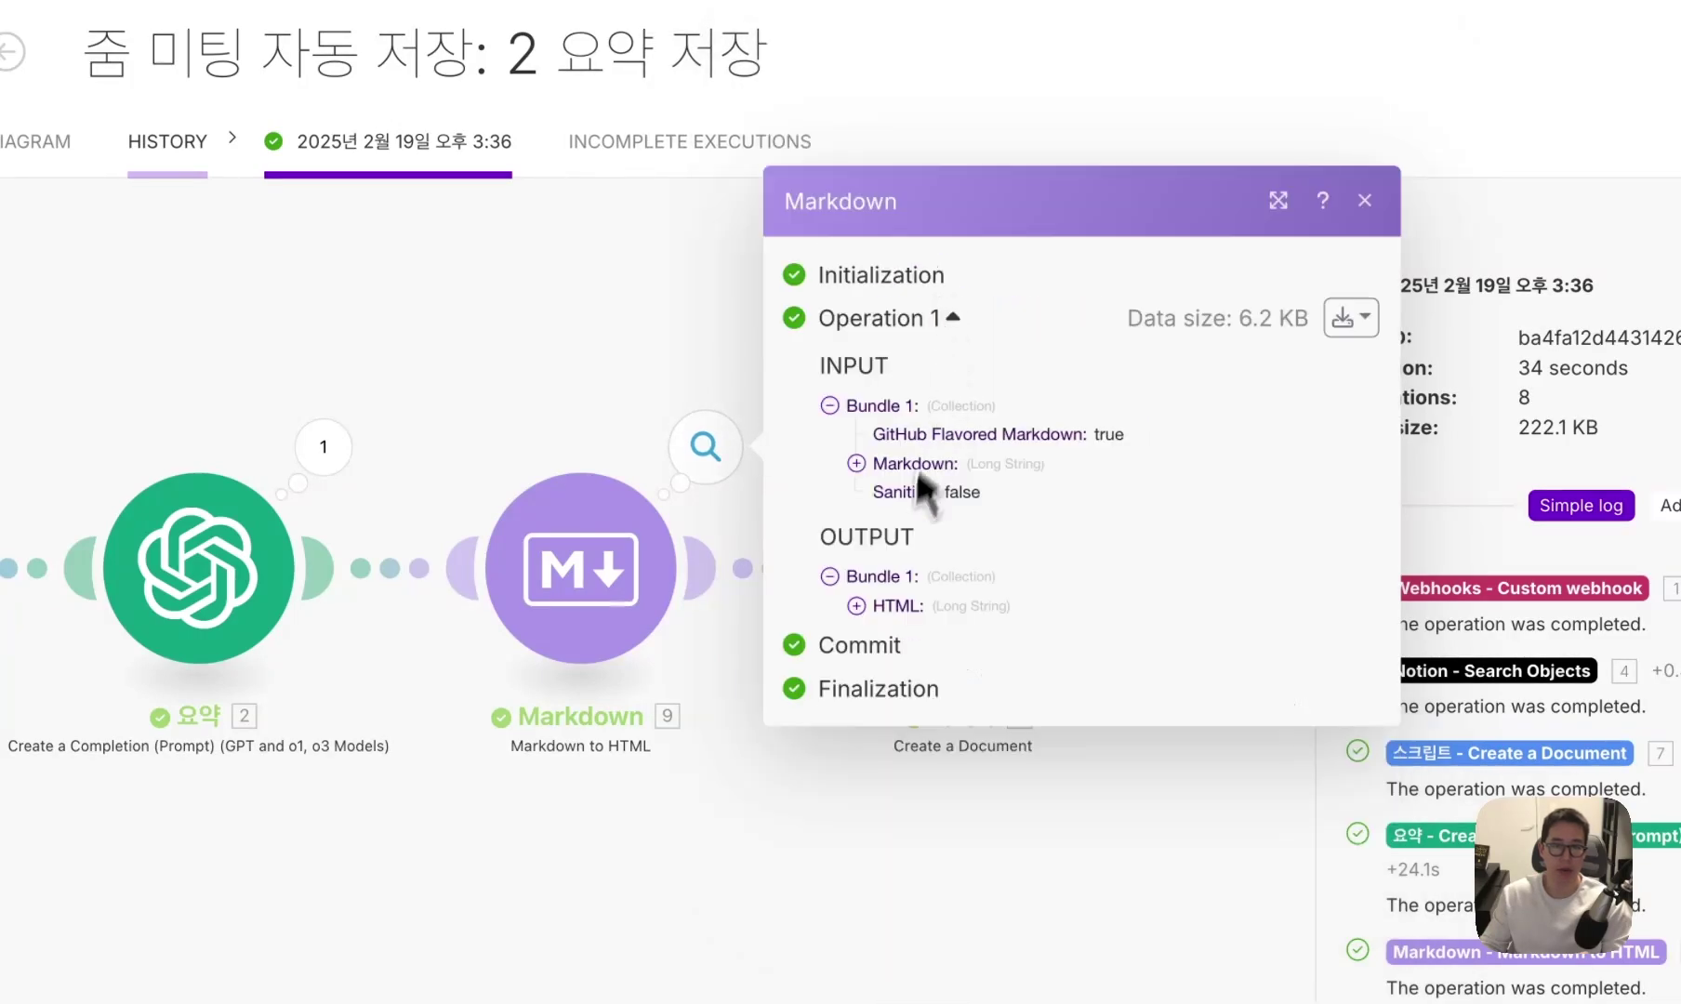
Check the Markdown step's HTML output with its <h1> and <h2> lines.
left_click(881, 606)
left_click_drag(882, 352, 1070, 431)
left_click(1069, 437)
scroll(1076, 479, "down", 8)
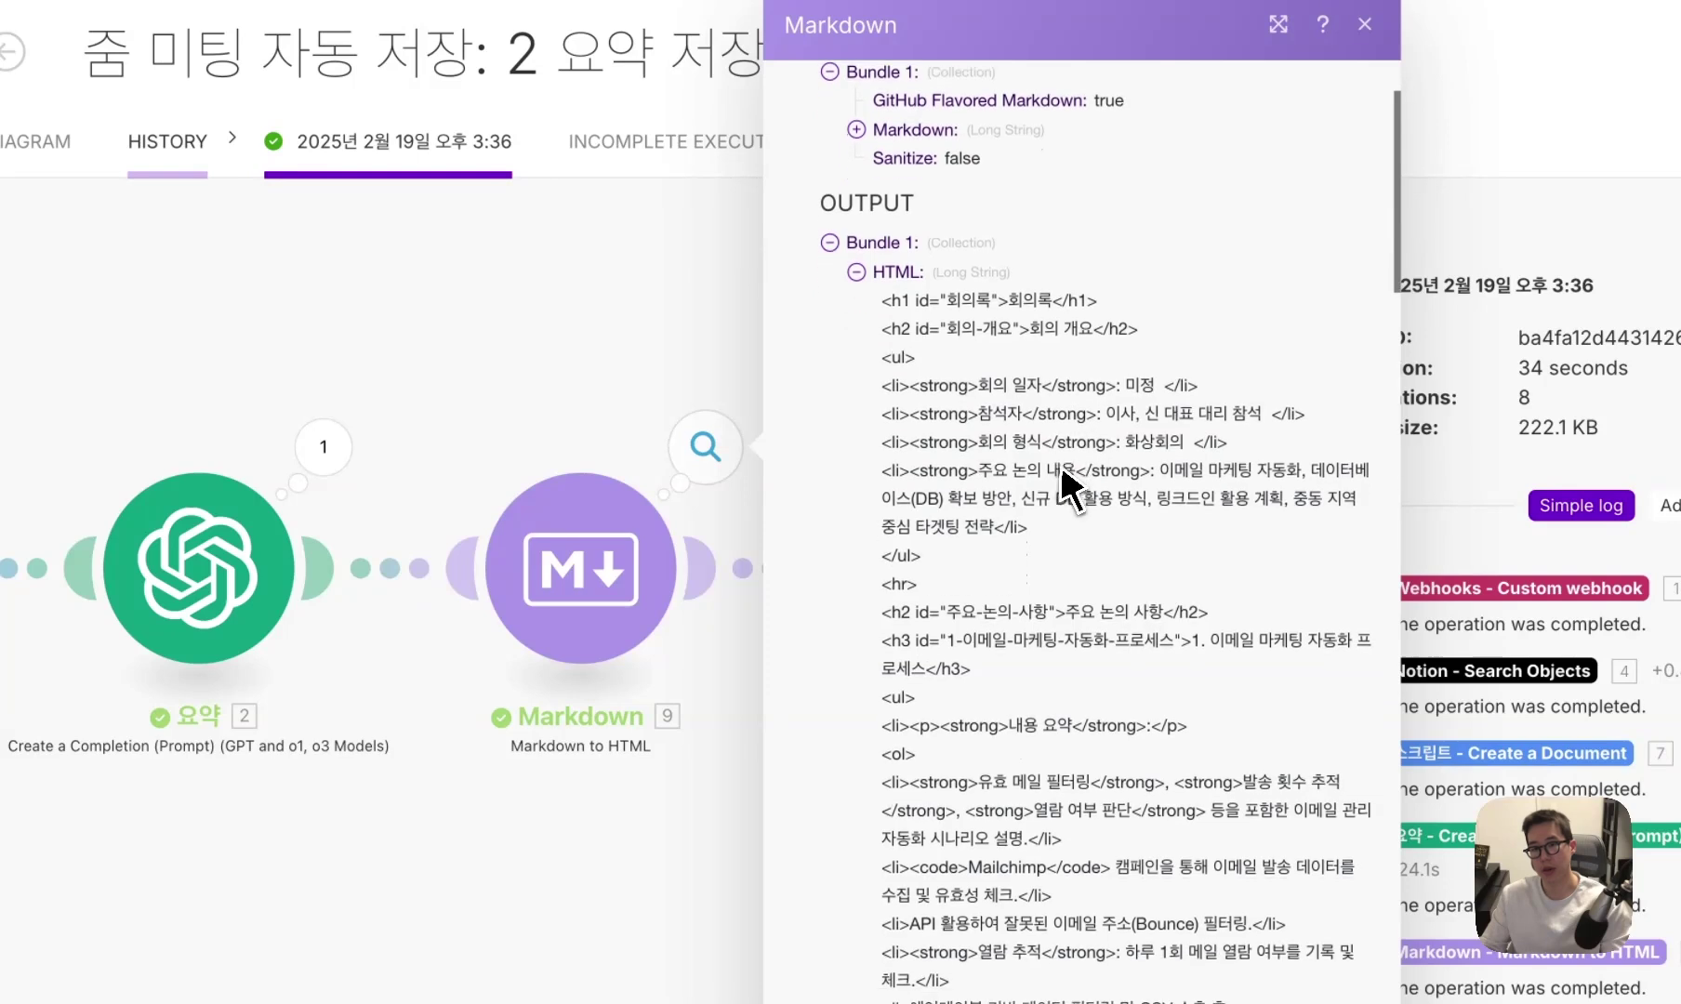
left_click(655, 396)
mouse_move(713, 525)
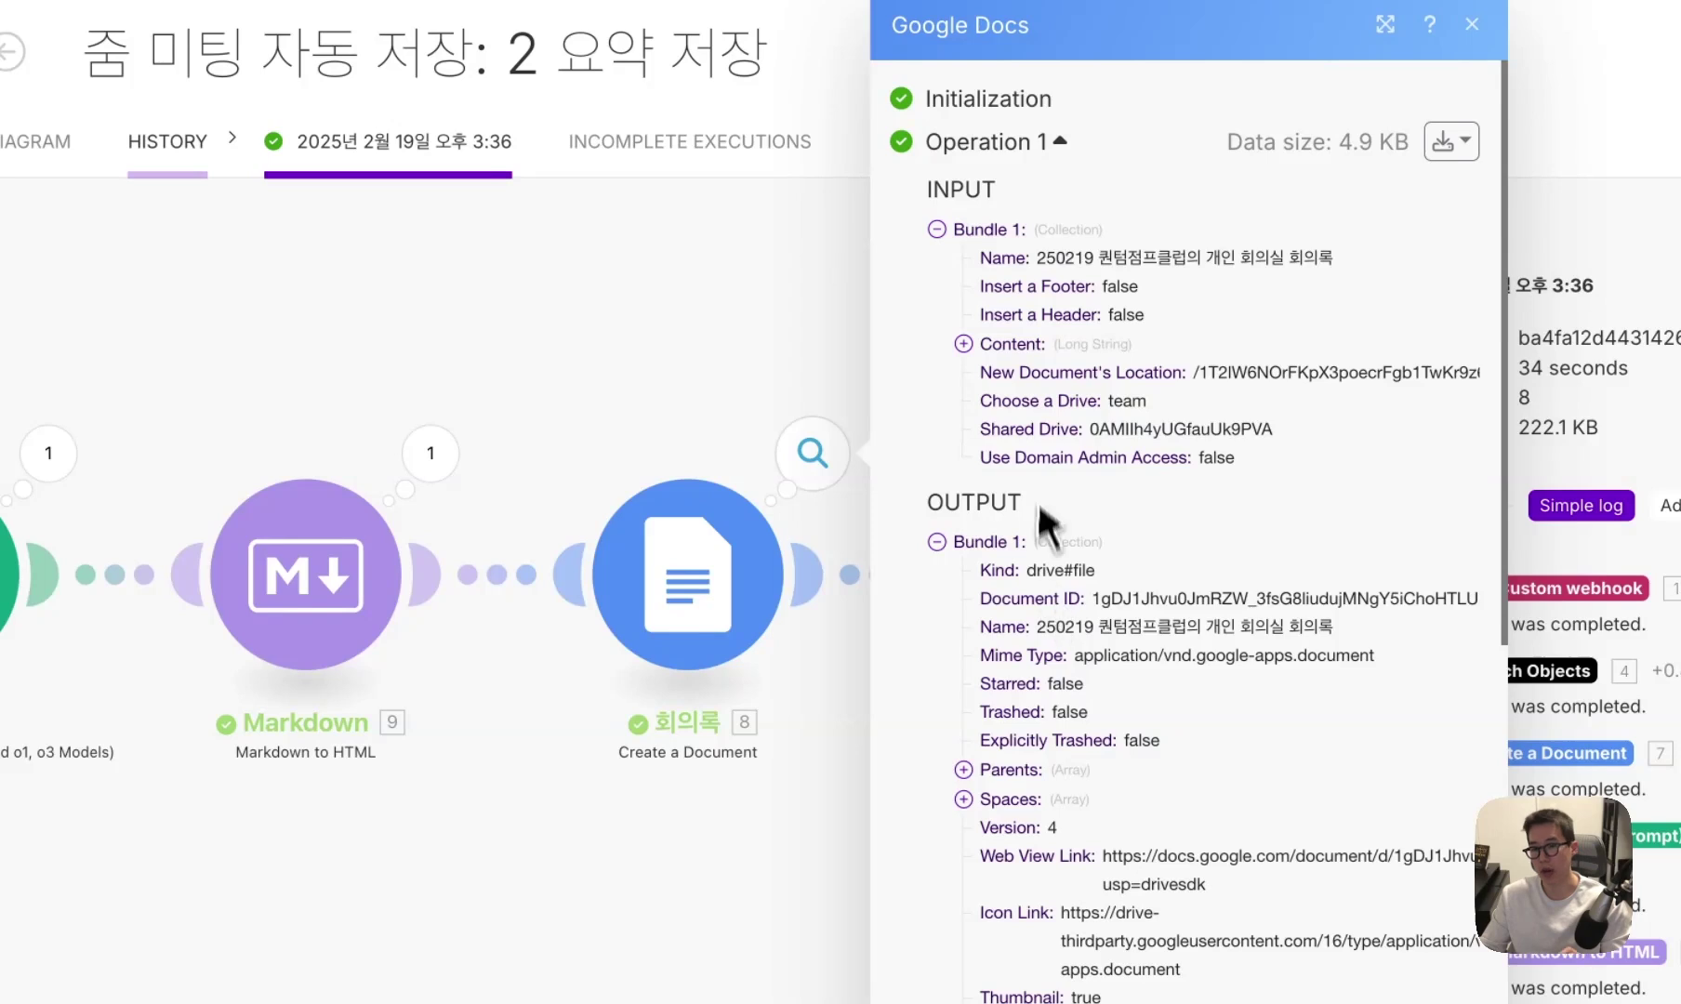
Review the HTML Content sent to the document, then open the Notion Update a Database Item details.
left_click(1012, 344)
scroll(1039, 433, "down", 1)
scroll(1046, 446, "down", 10)
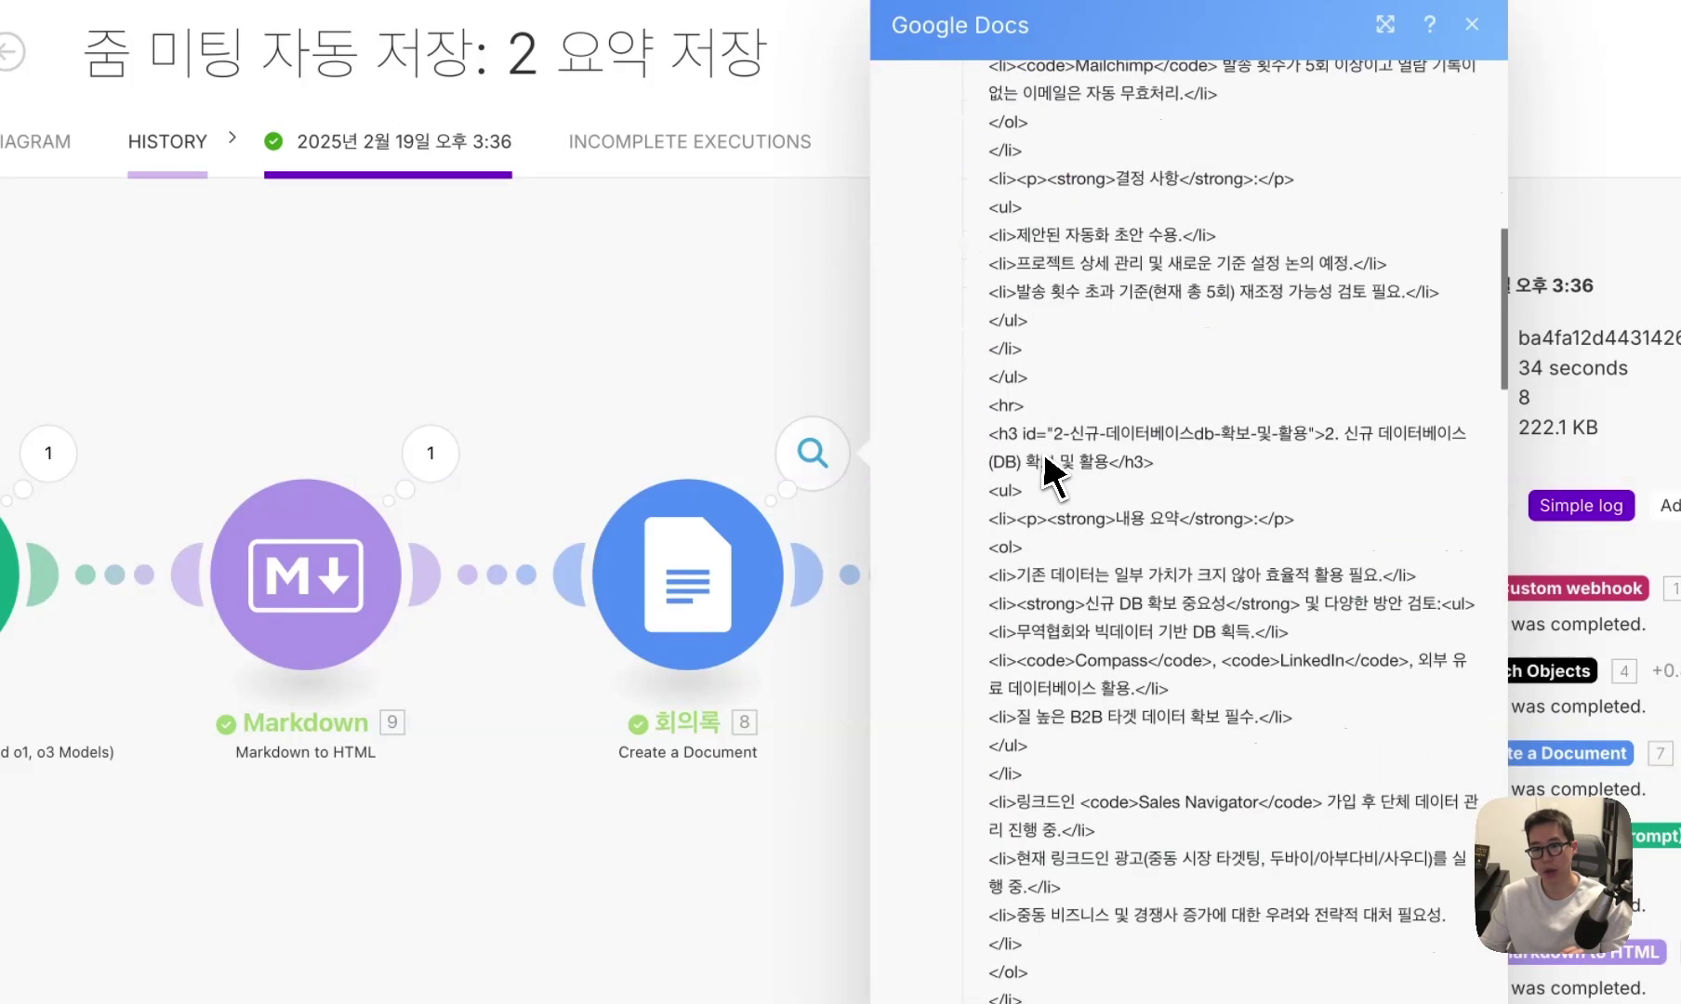
left_click_drag(919, 353, 455, 351)
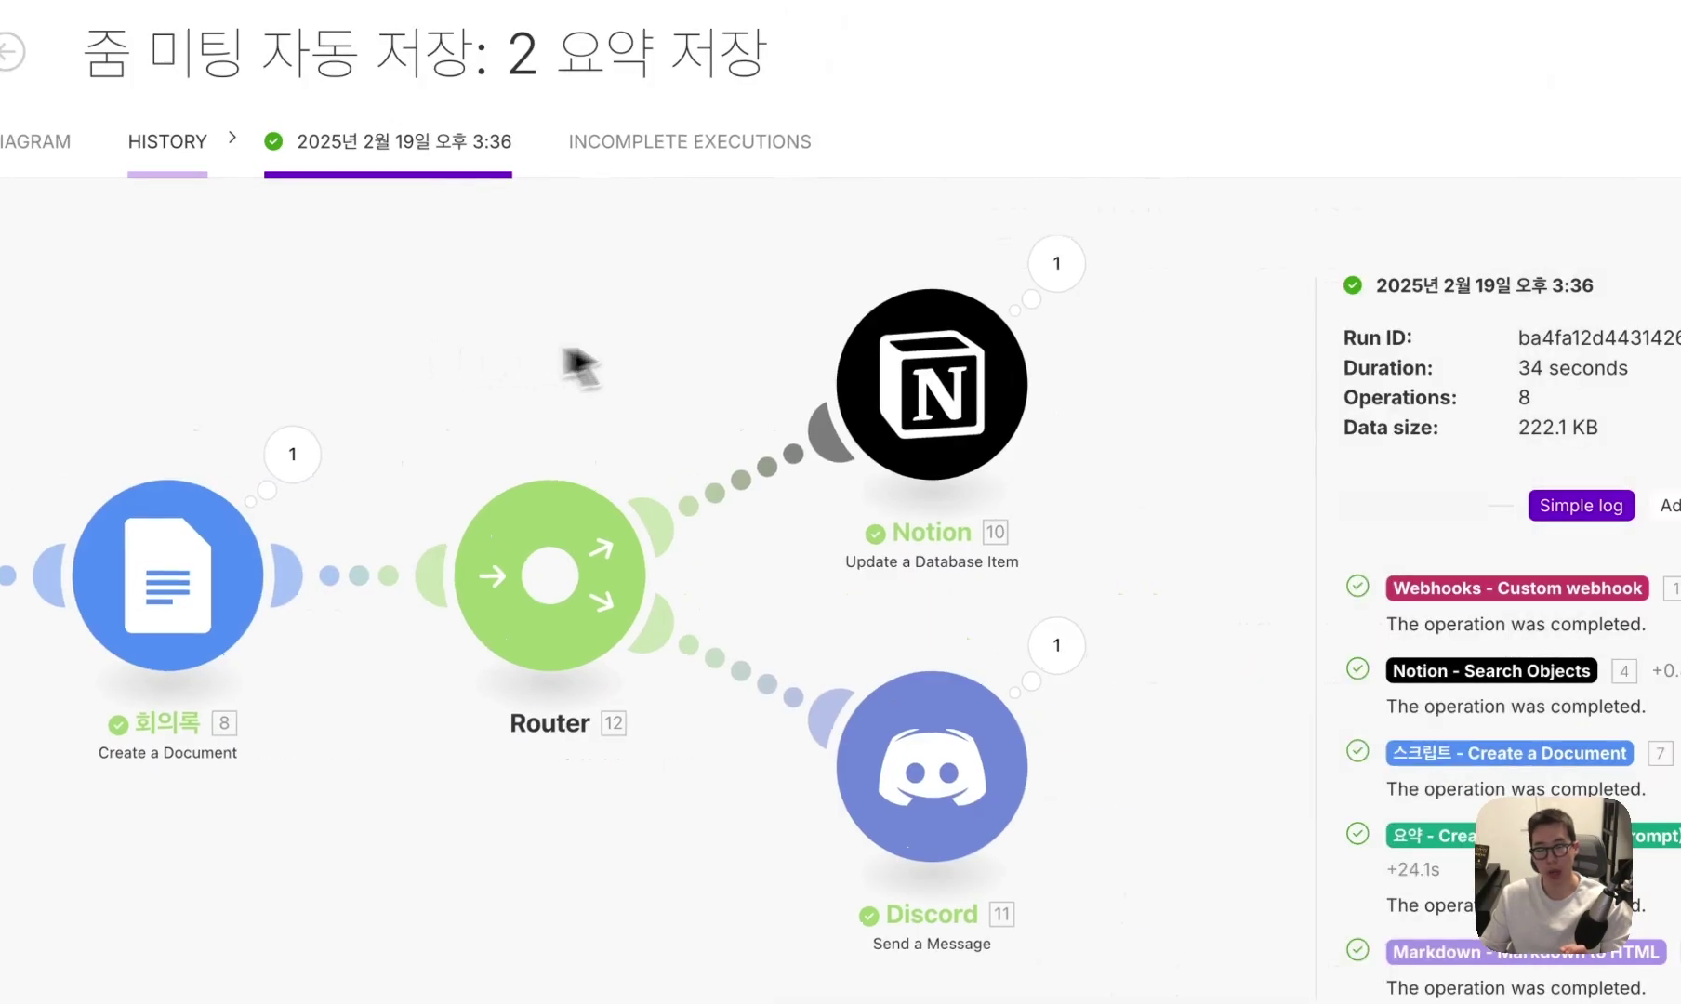
scroll(624, 409, "down", 1)
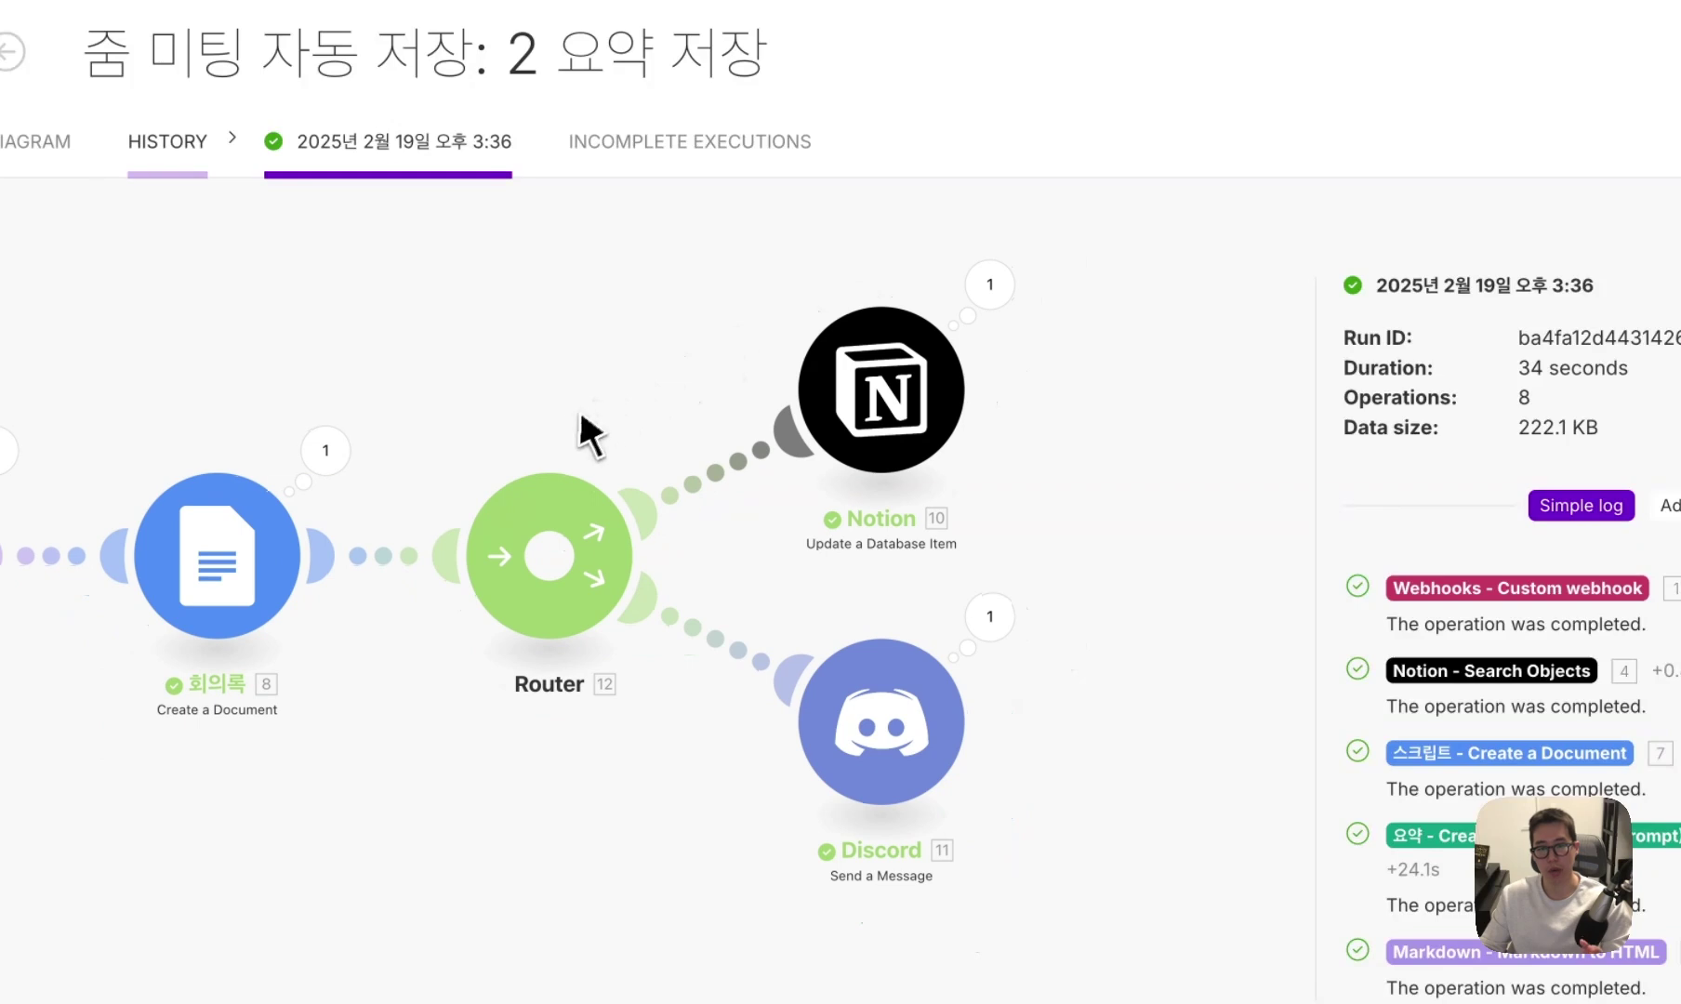
left_click(1017, 288)
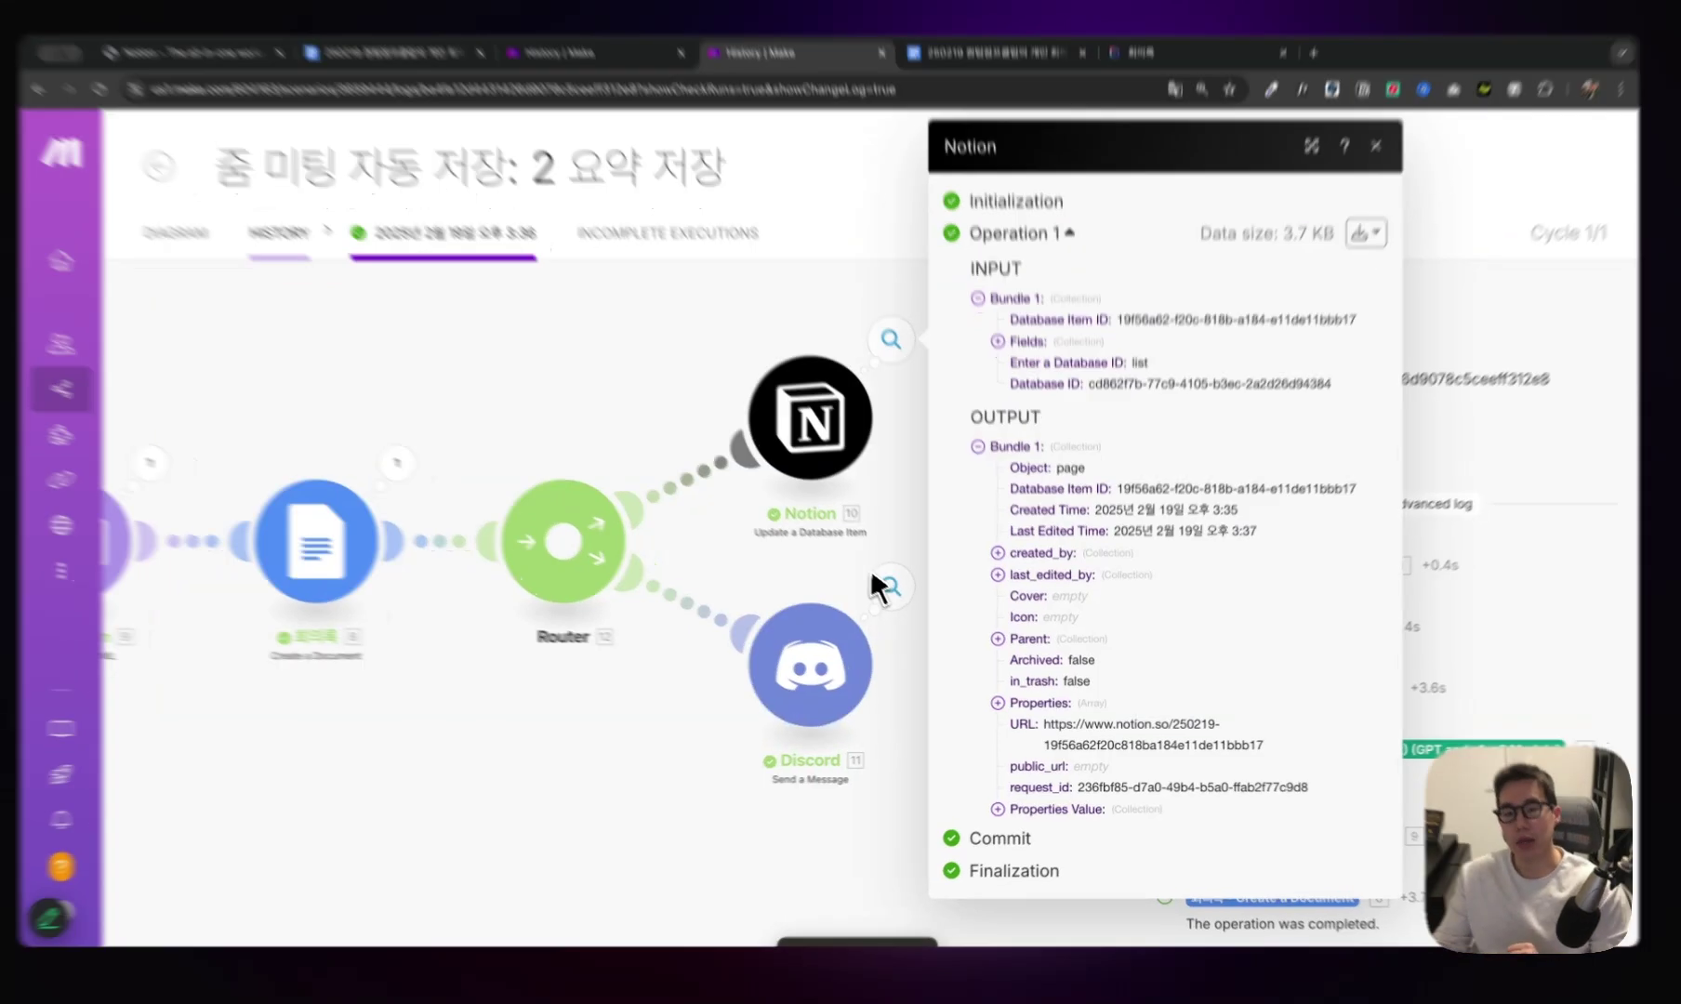
Check the Discord step's posted message, then glance at the 1 호출 run log and return.
left_click(897, 592)
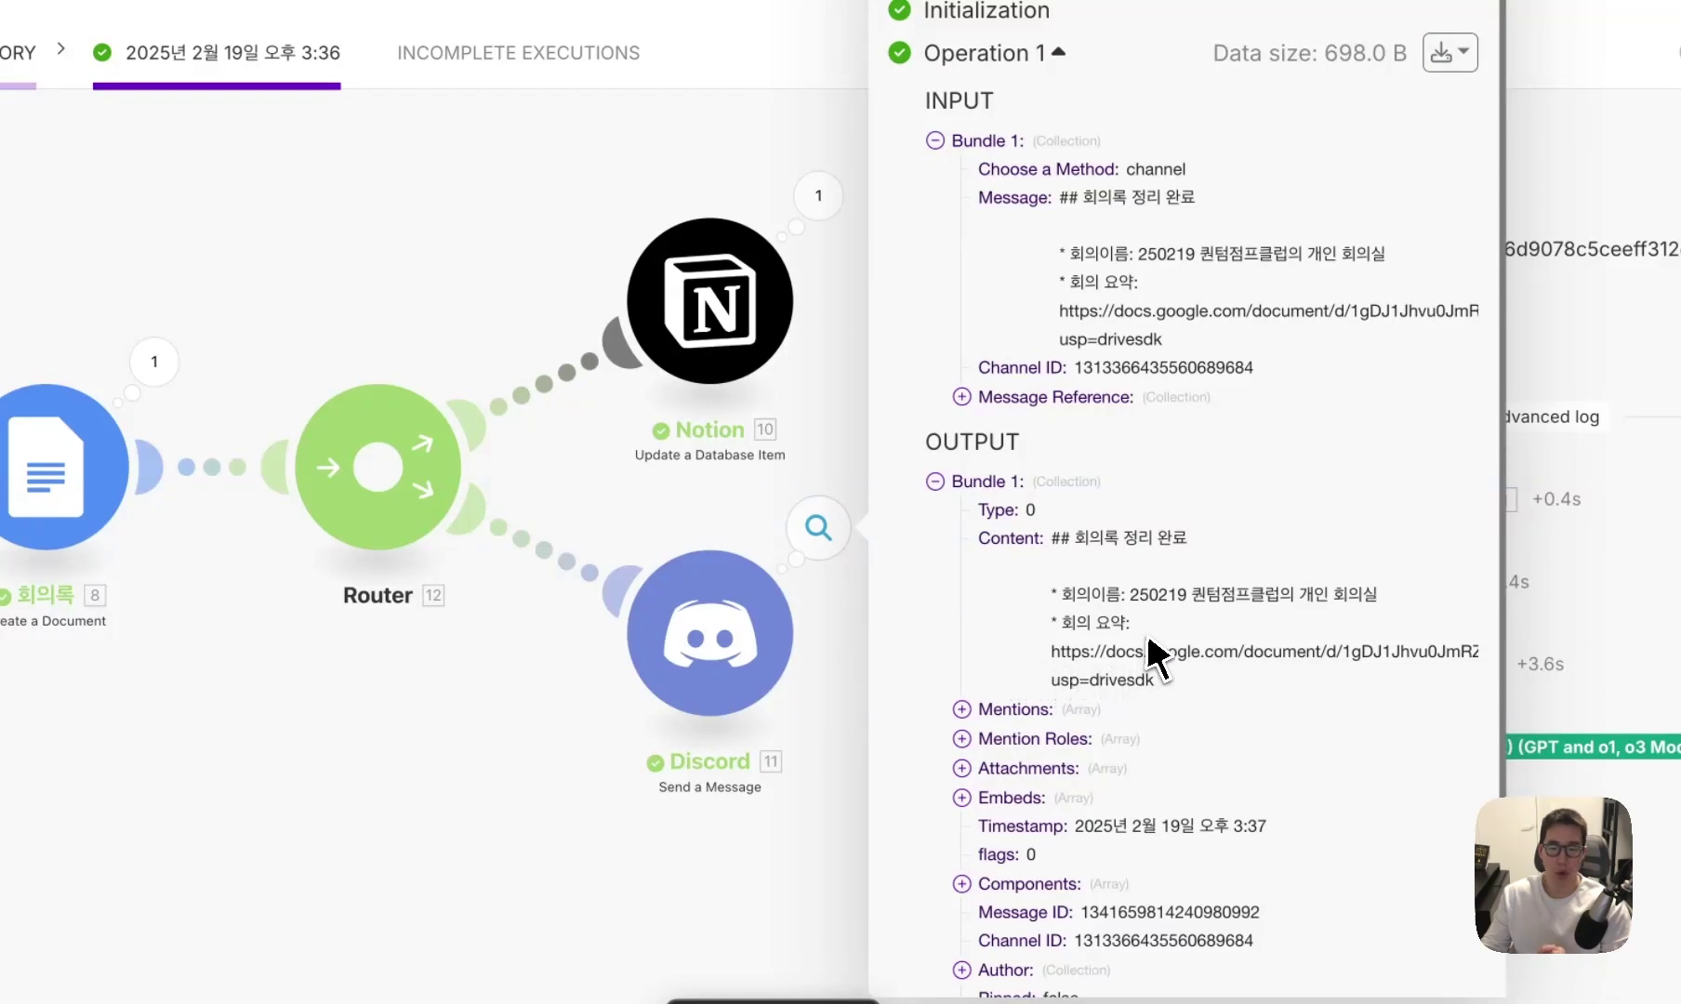
left_click(696, 511)
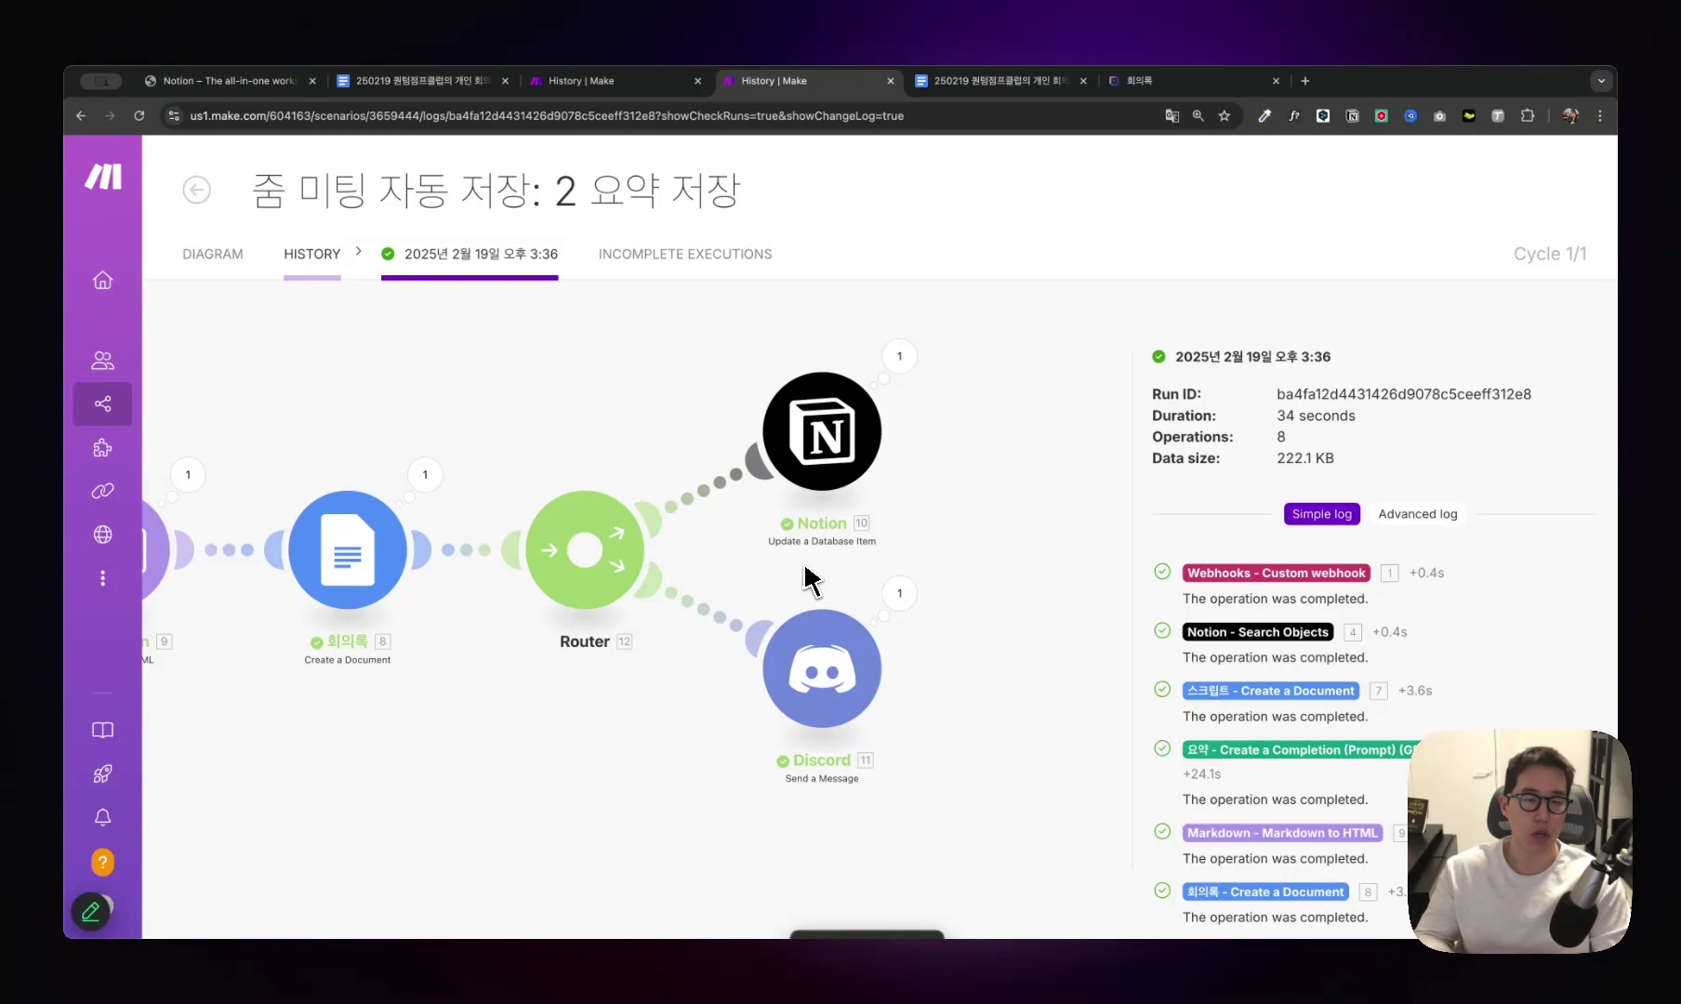
scroll(842, 582, "left", 10)
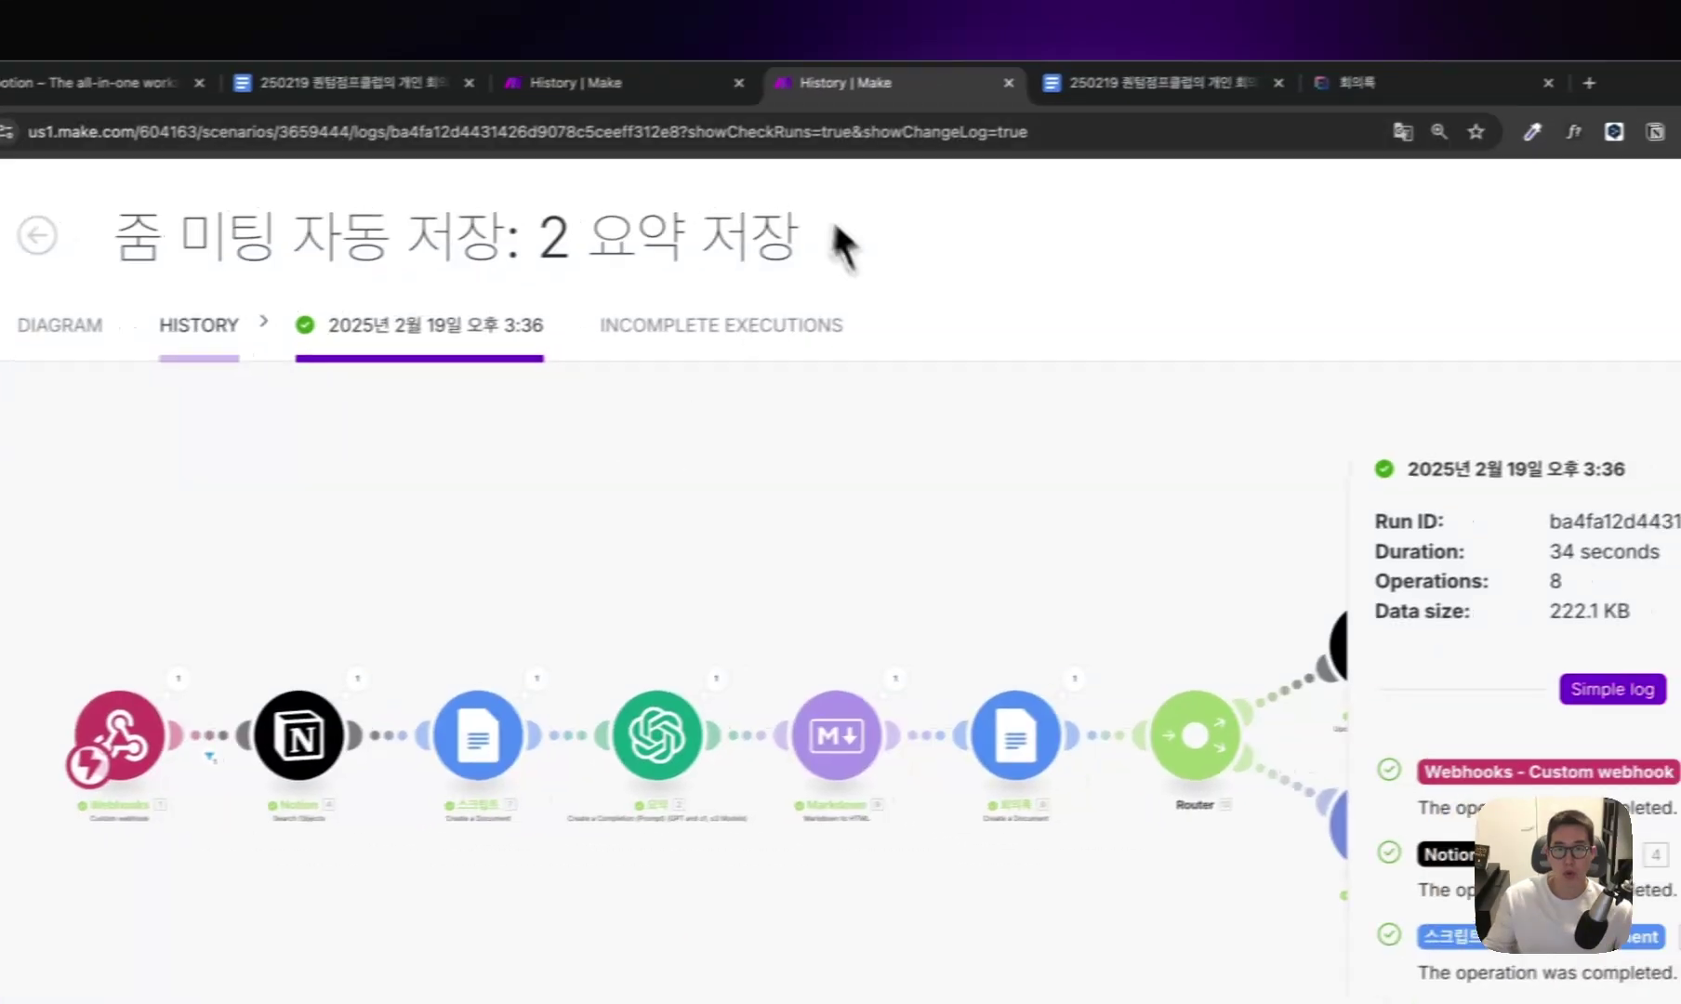
left_click(595, 82)
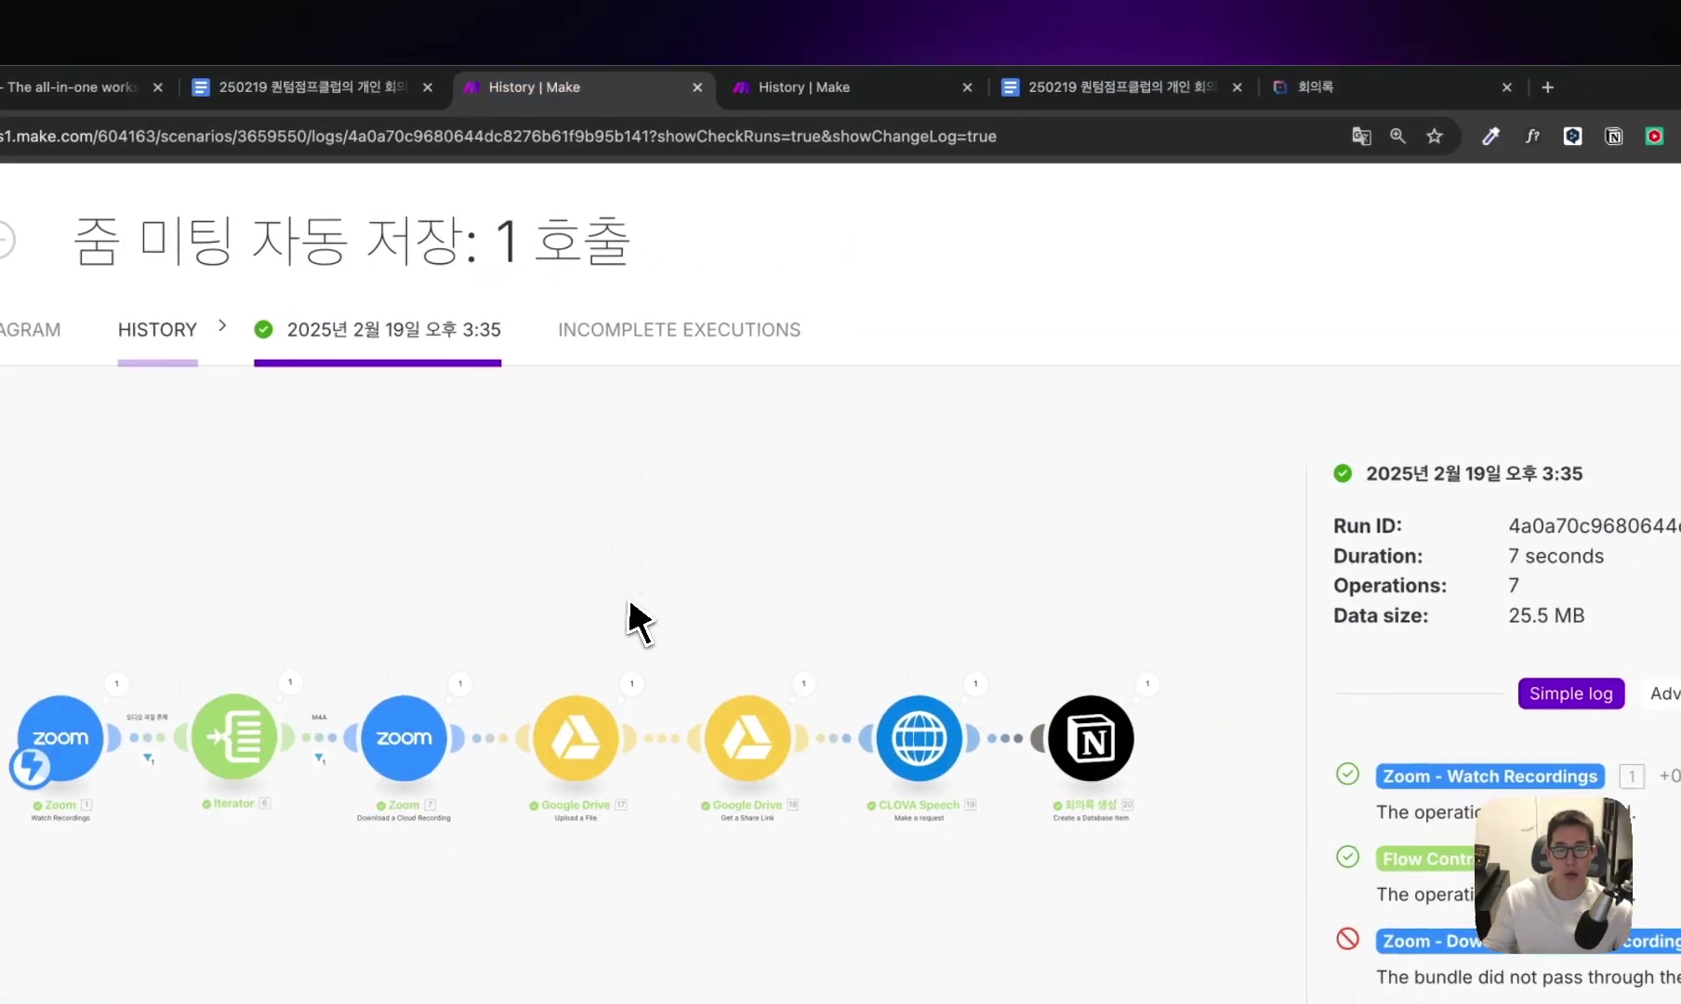
left_click(842, 86)
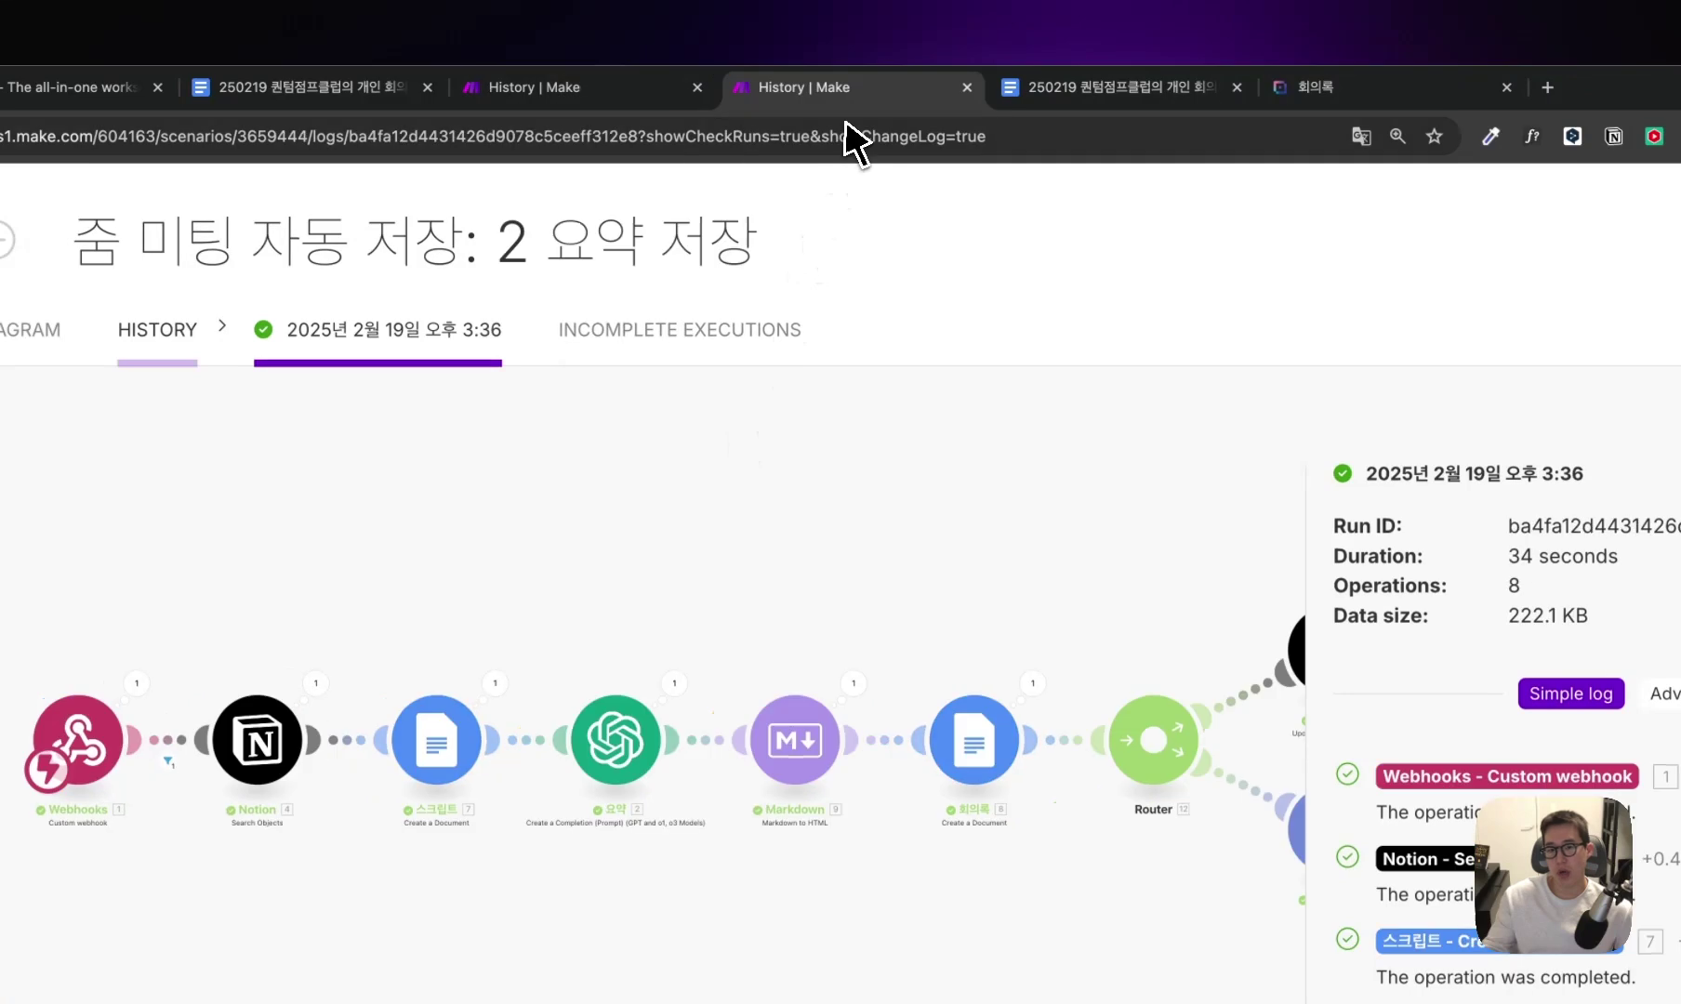
scroll(856, 600, "down", 1)
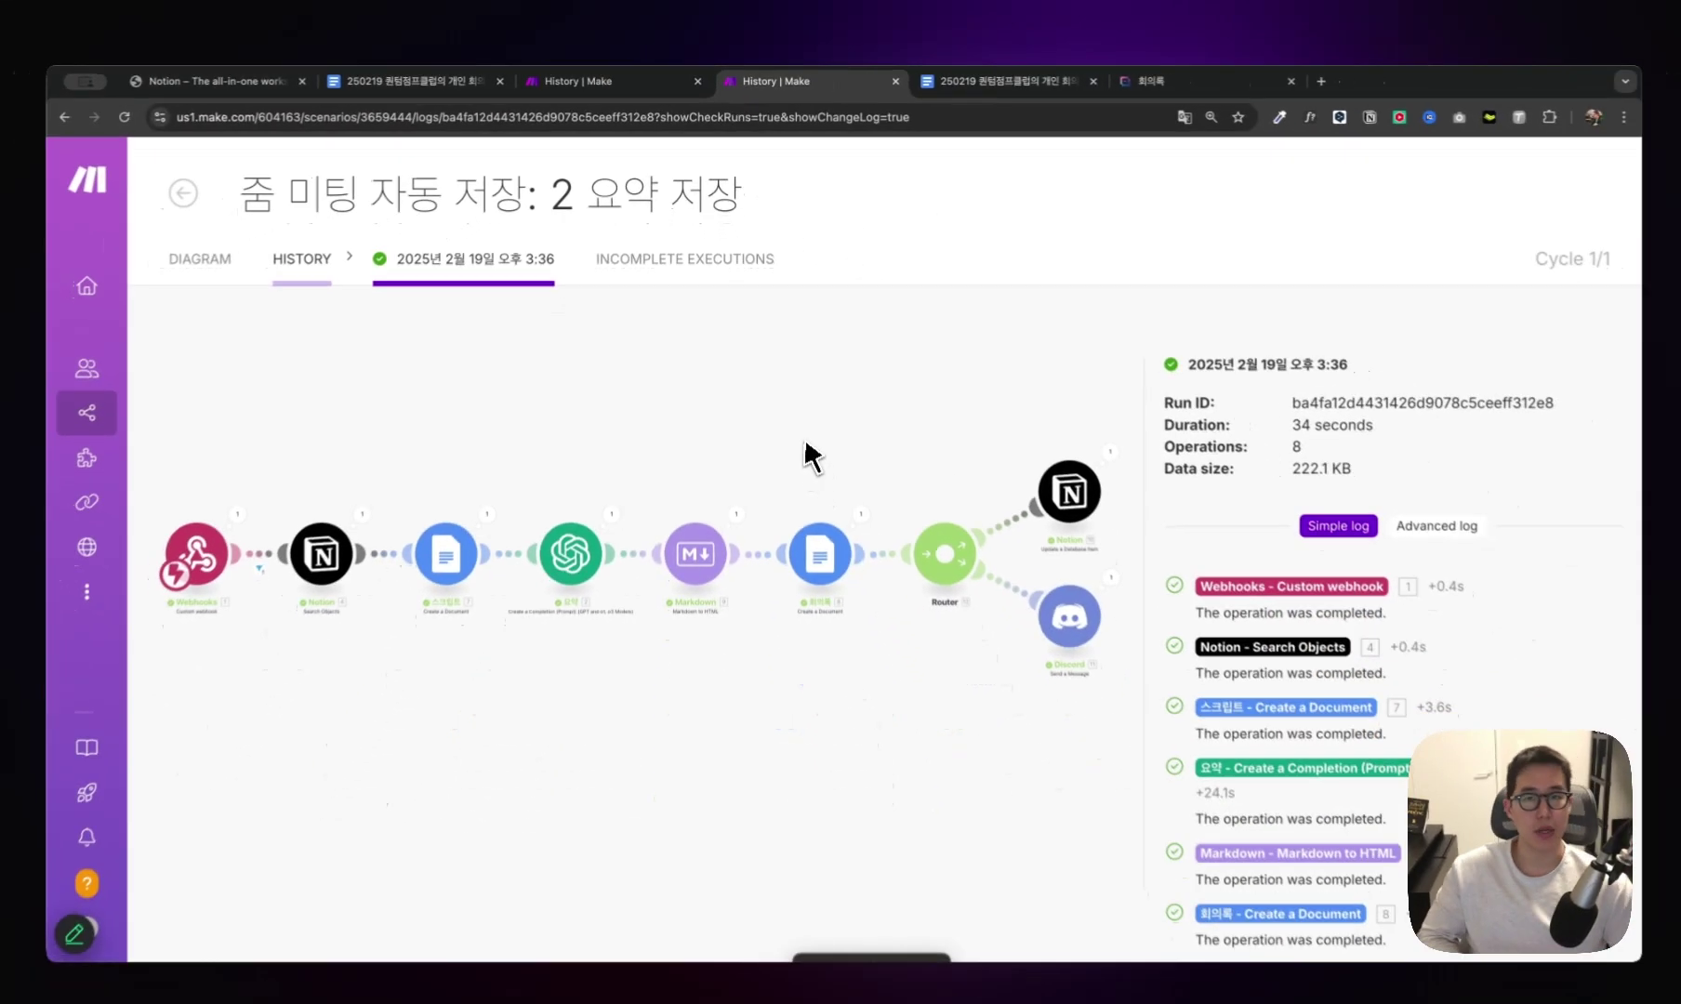
Search 네이버 클라우드 in a new tab and browse the NAVER CLOUD PLATFORM homepage.
key("super+t")
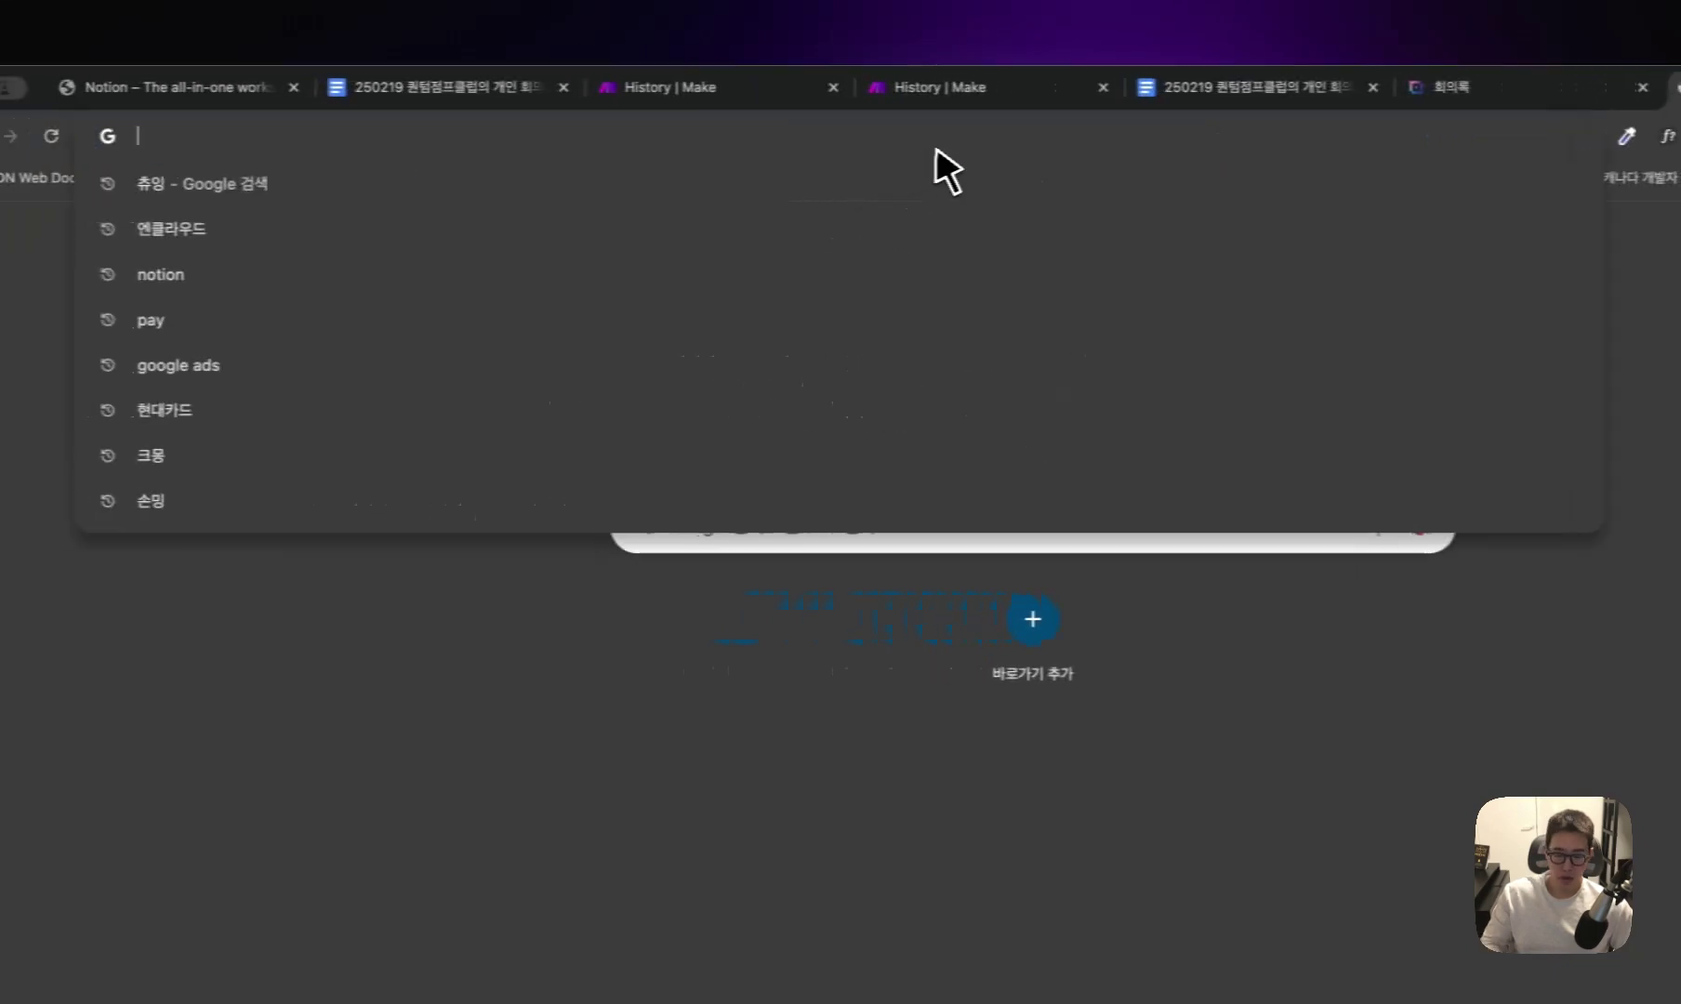
type("네이버 클라우드")
key("Return")
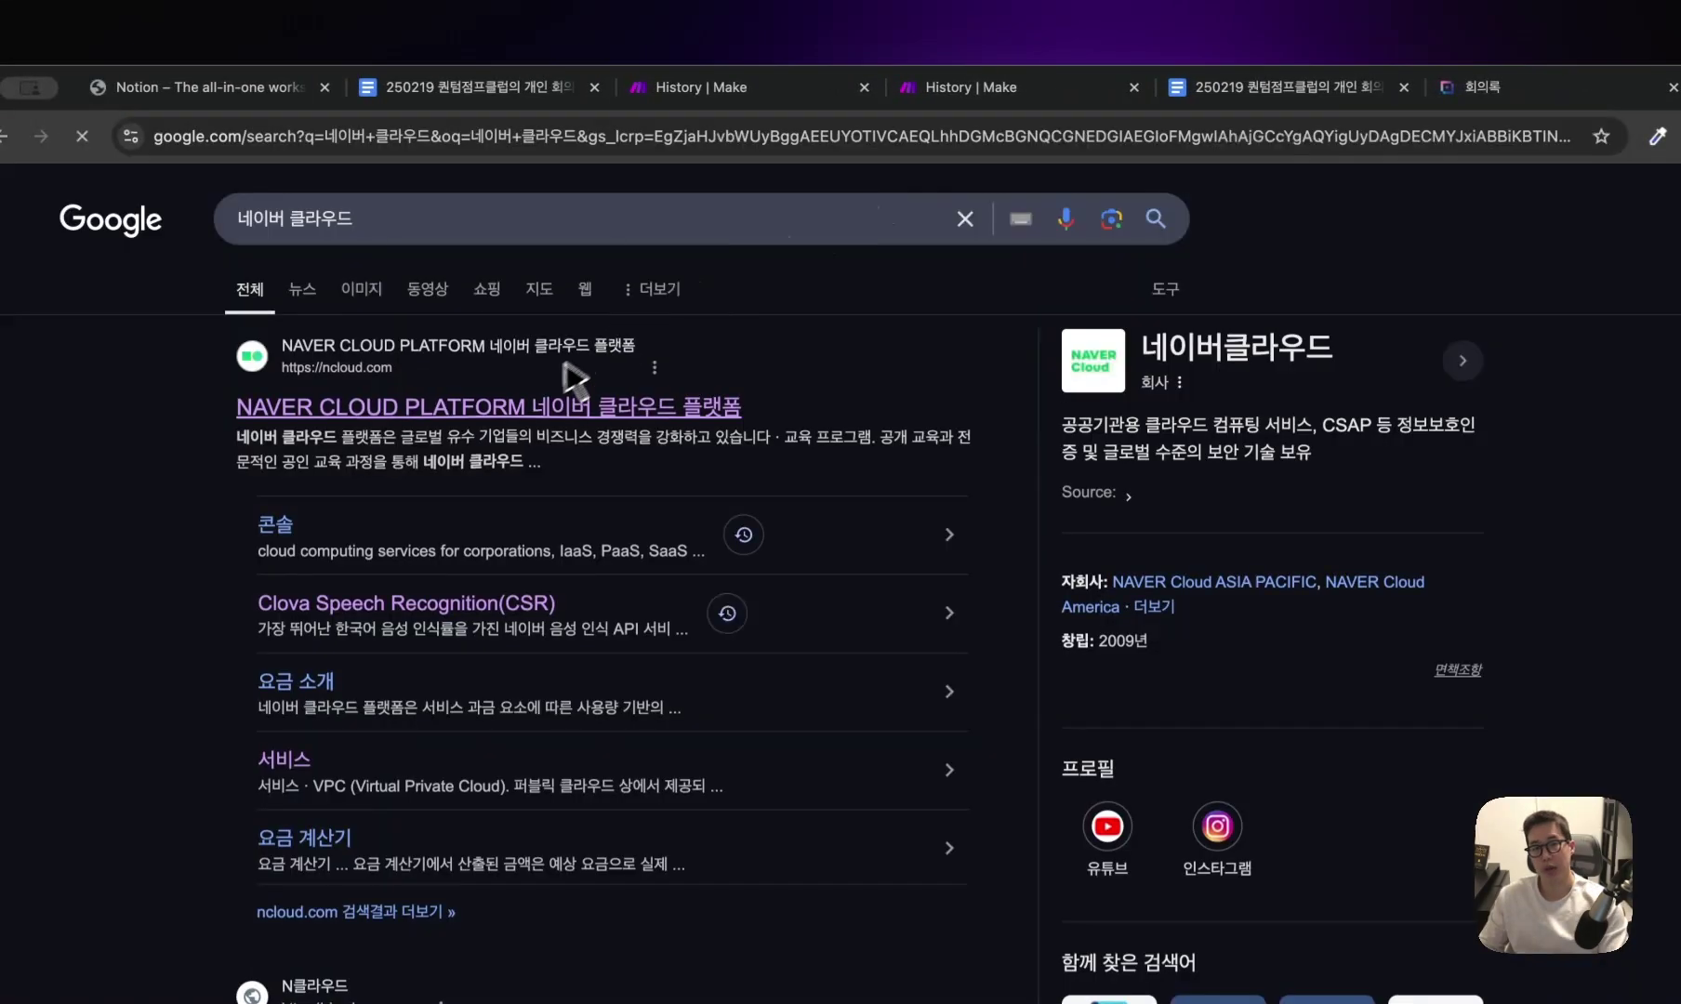
left_click(510, 409)
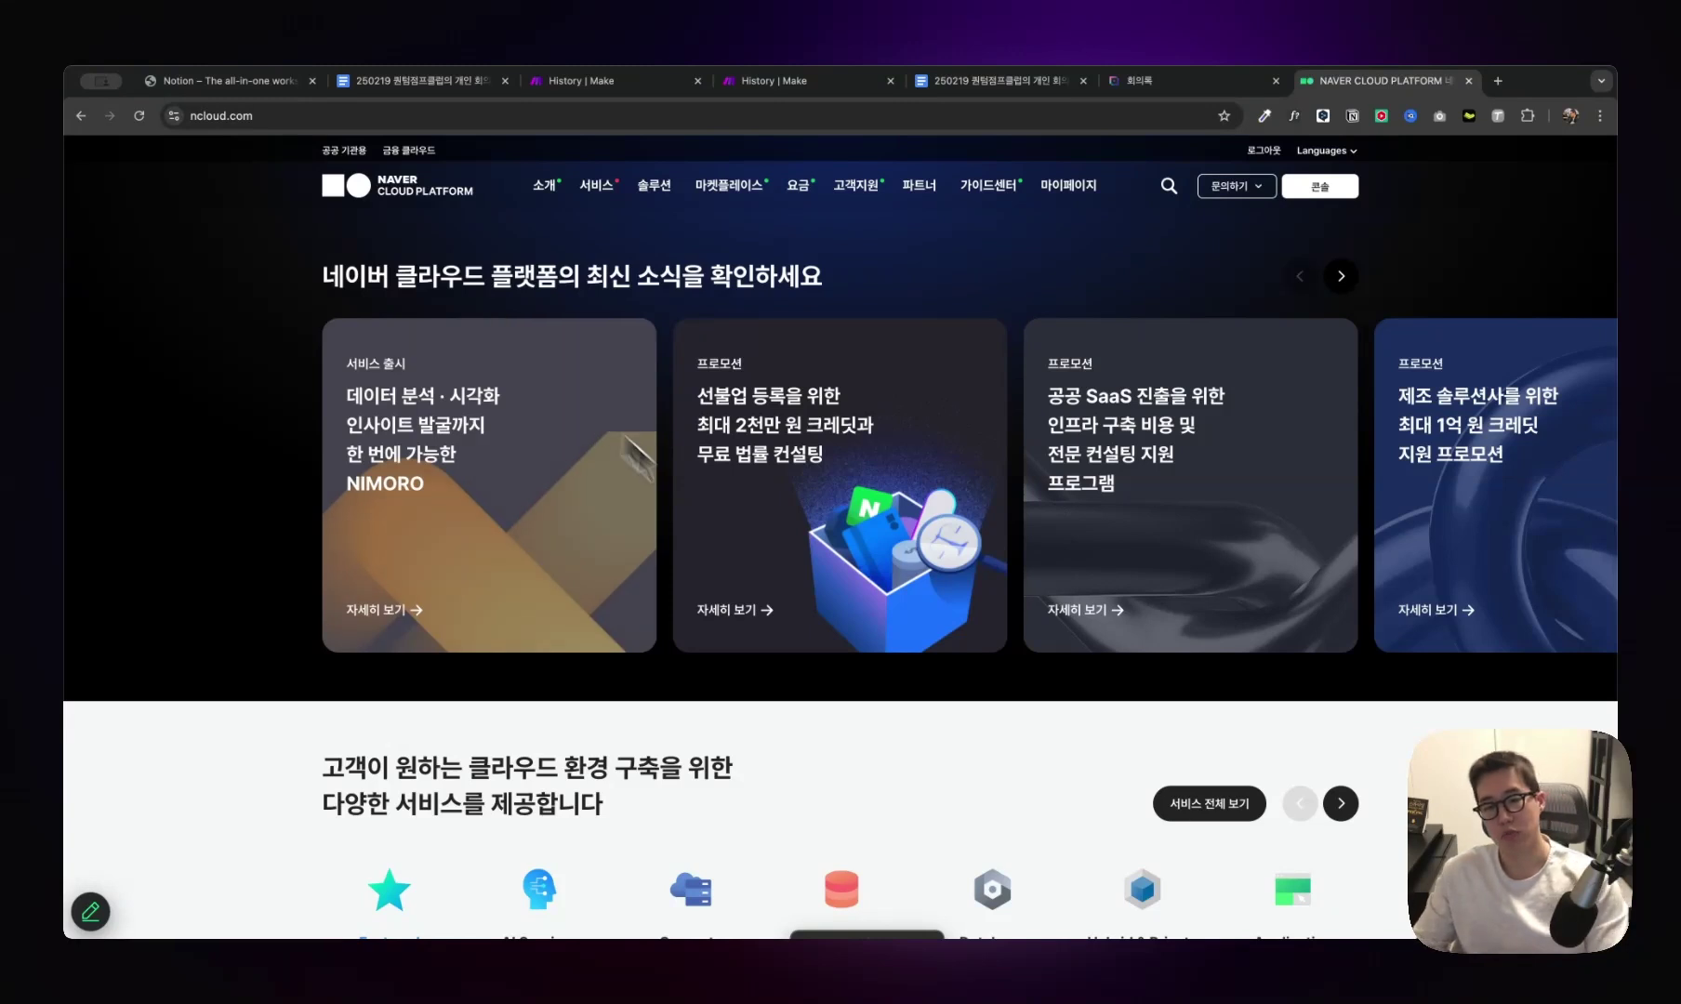
scroll(946, 740, "down", 5)
scroll(949, 744, "down", 2)
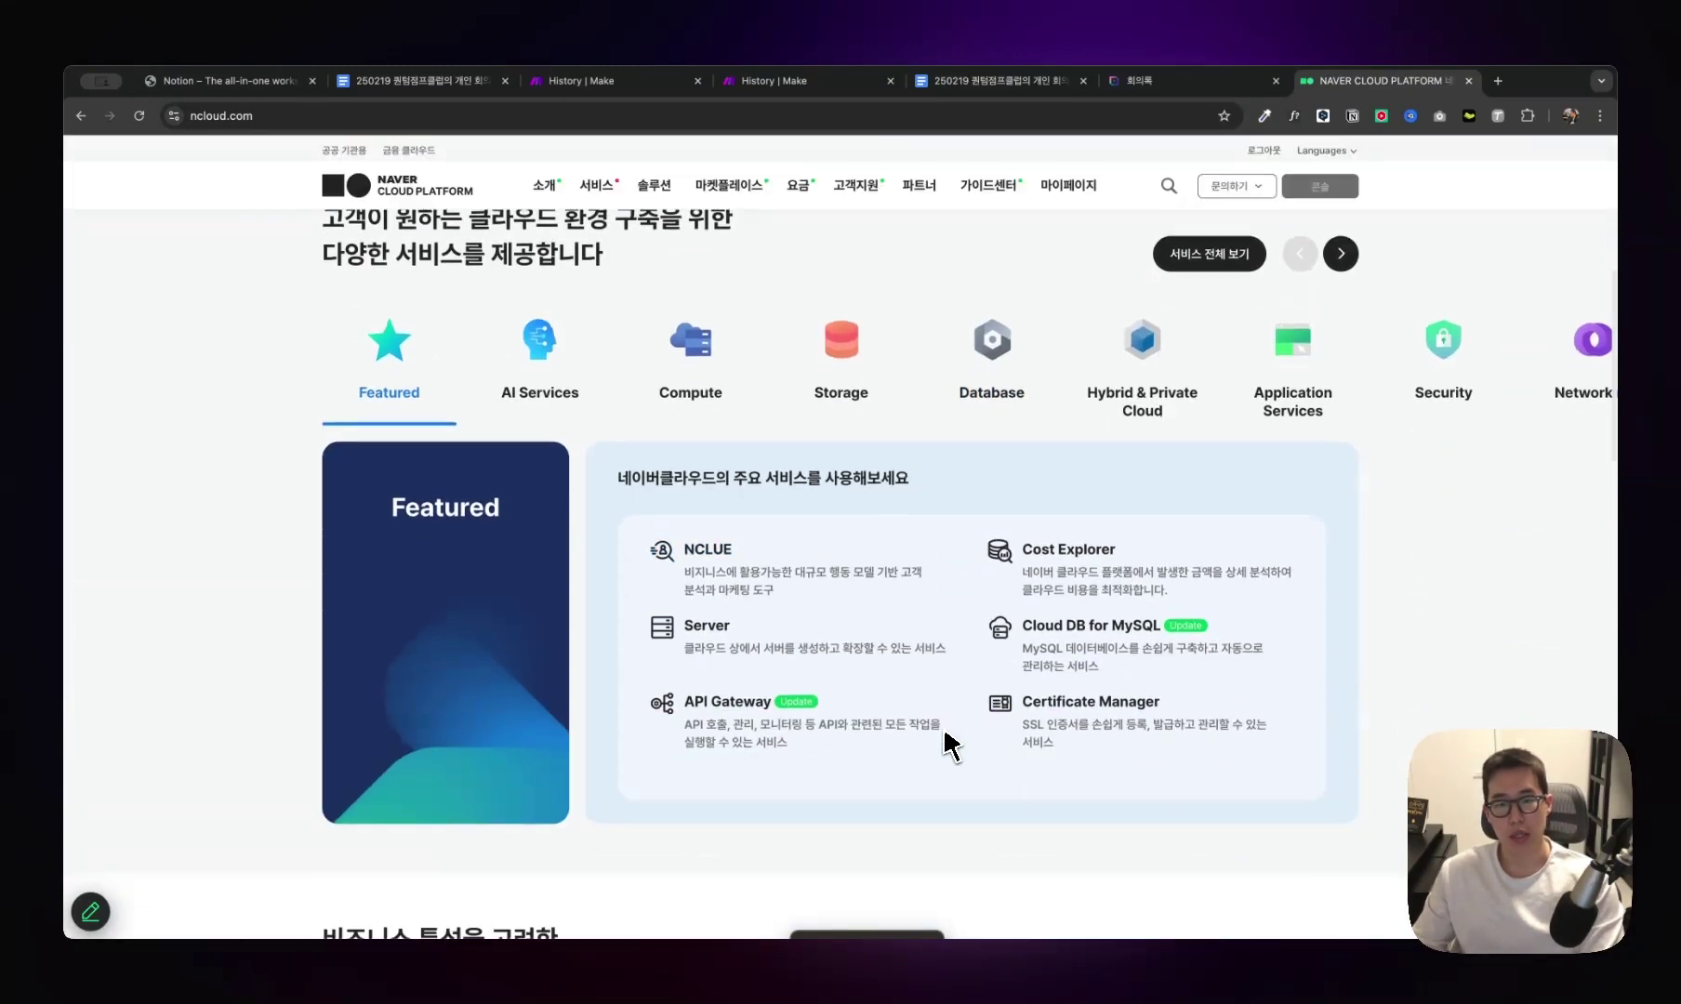
scroll(946, 744, "down", 14)
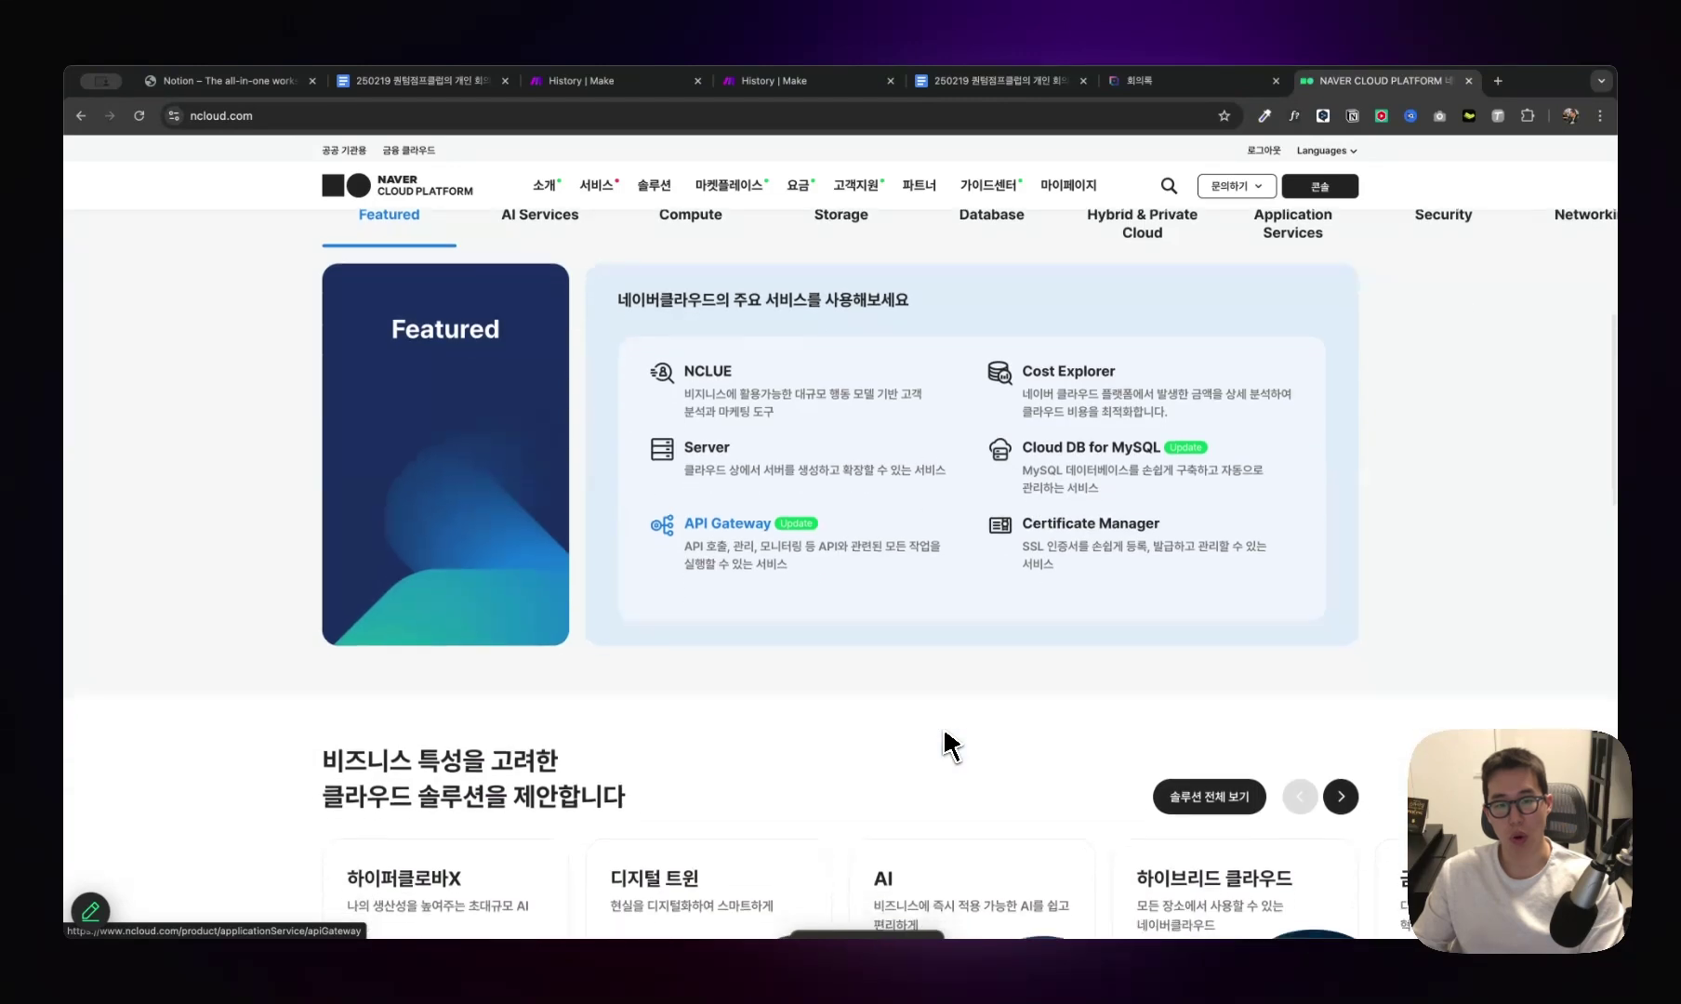
scroll(947, 744, "down", 3)
scroll(946, 744, "up", 20)
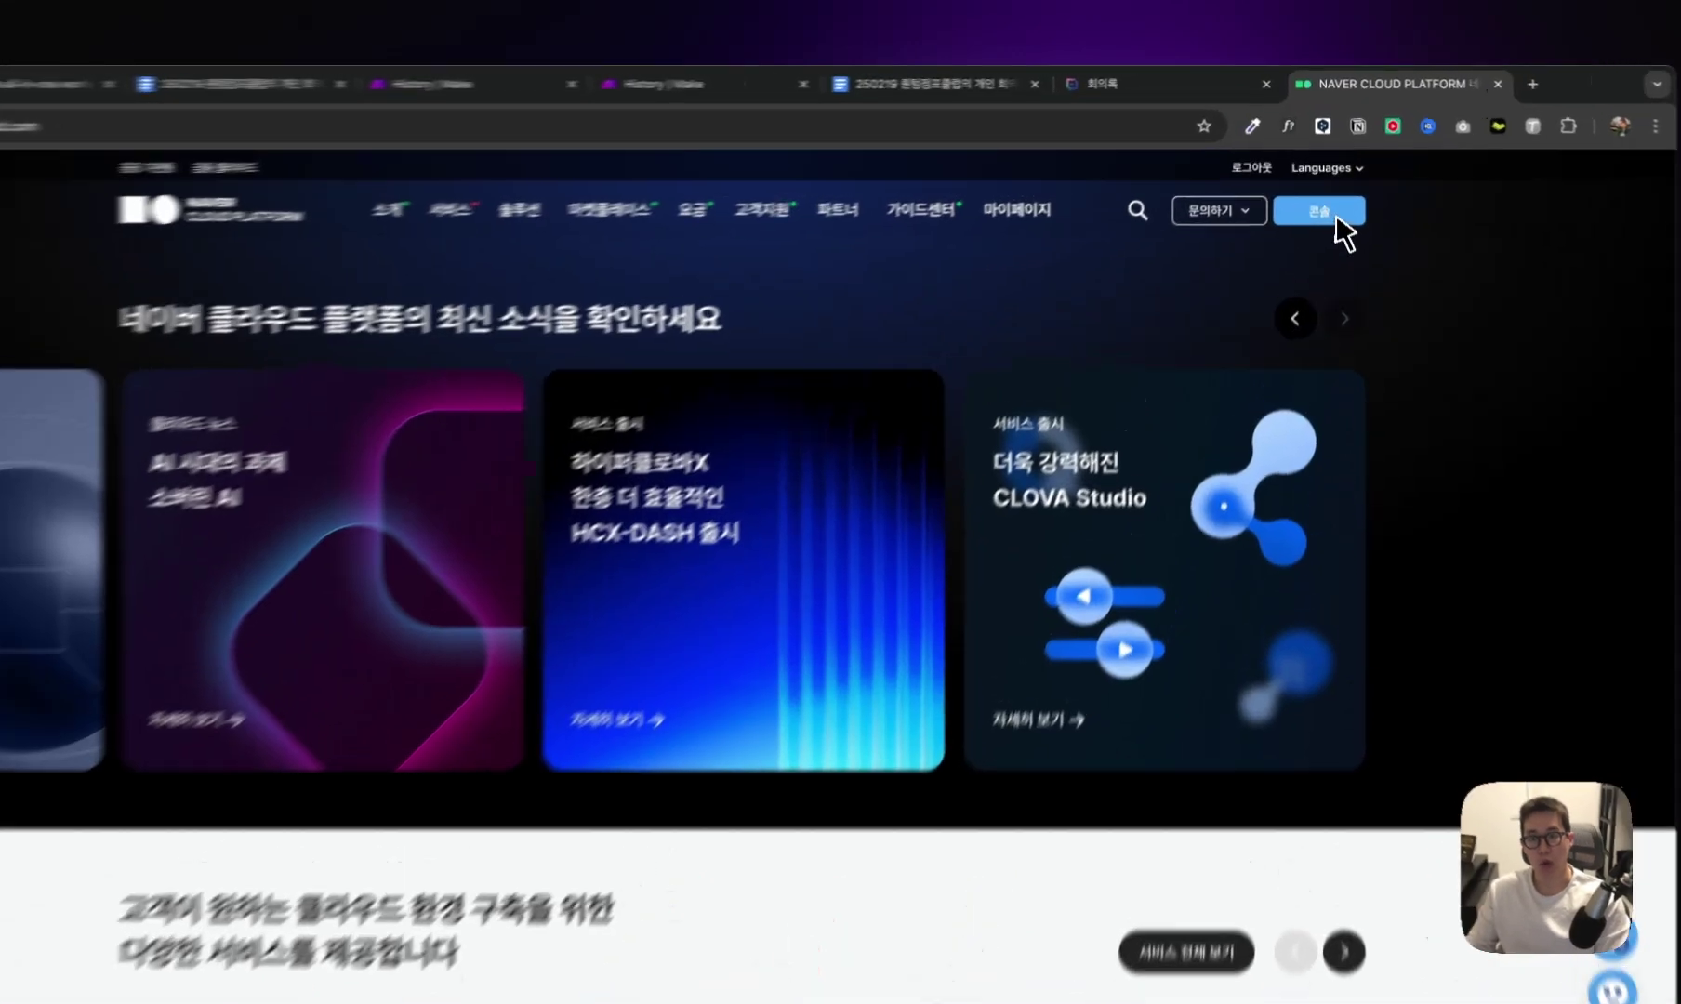
Open the NAVER Cloud console and expand the CLOVA Speech page list.
left_click(1321, 187)
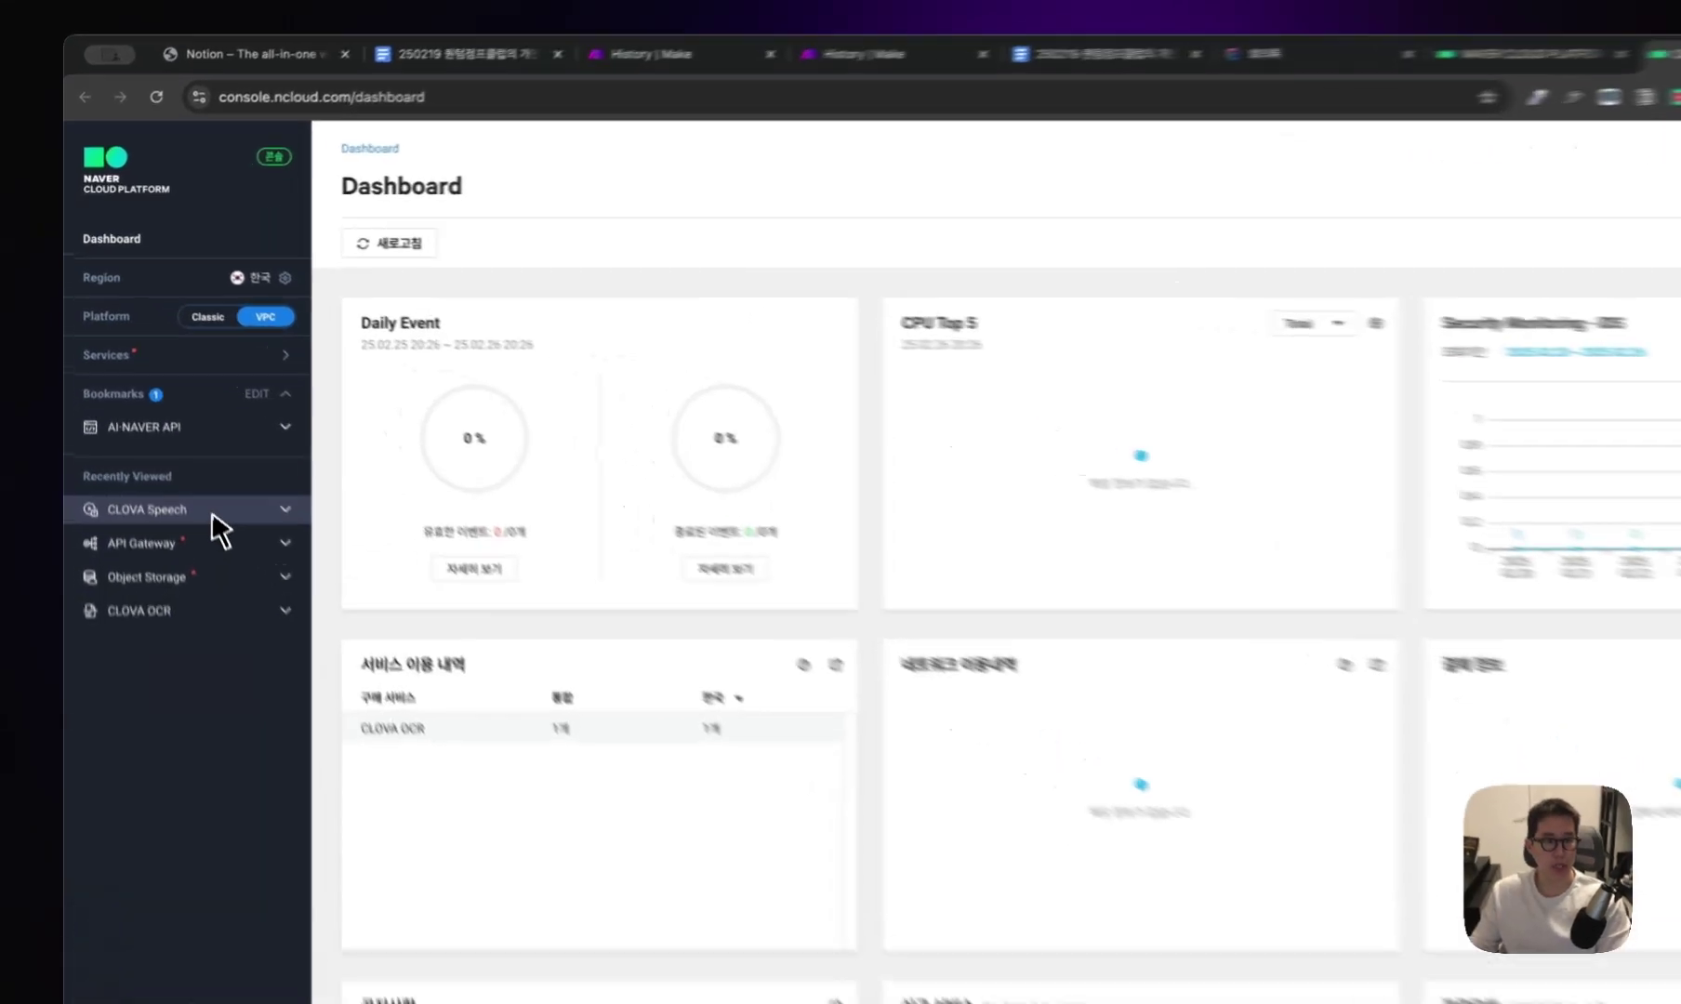
left_click(184, 454)
left_click(233, 551)
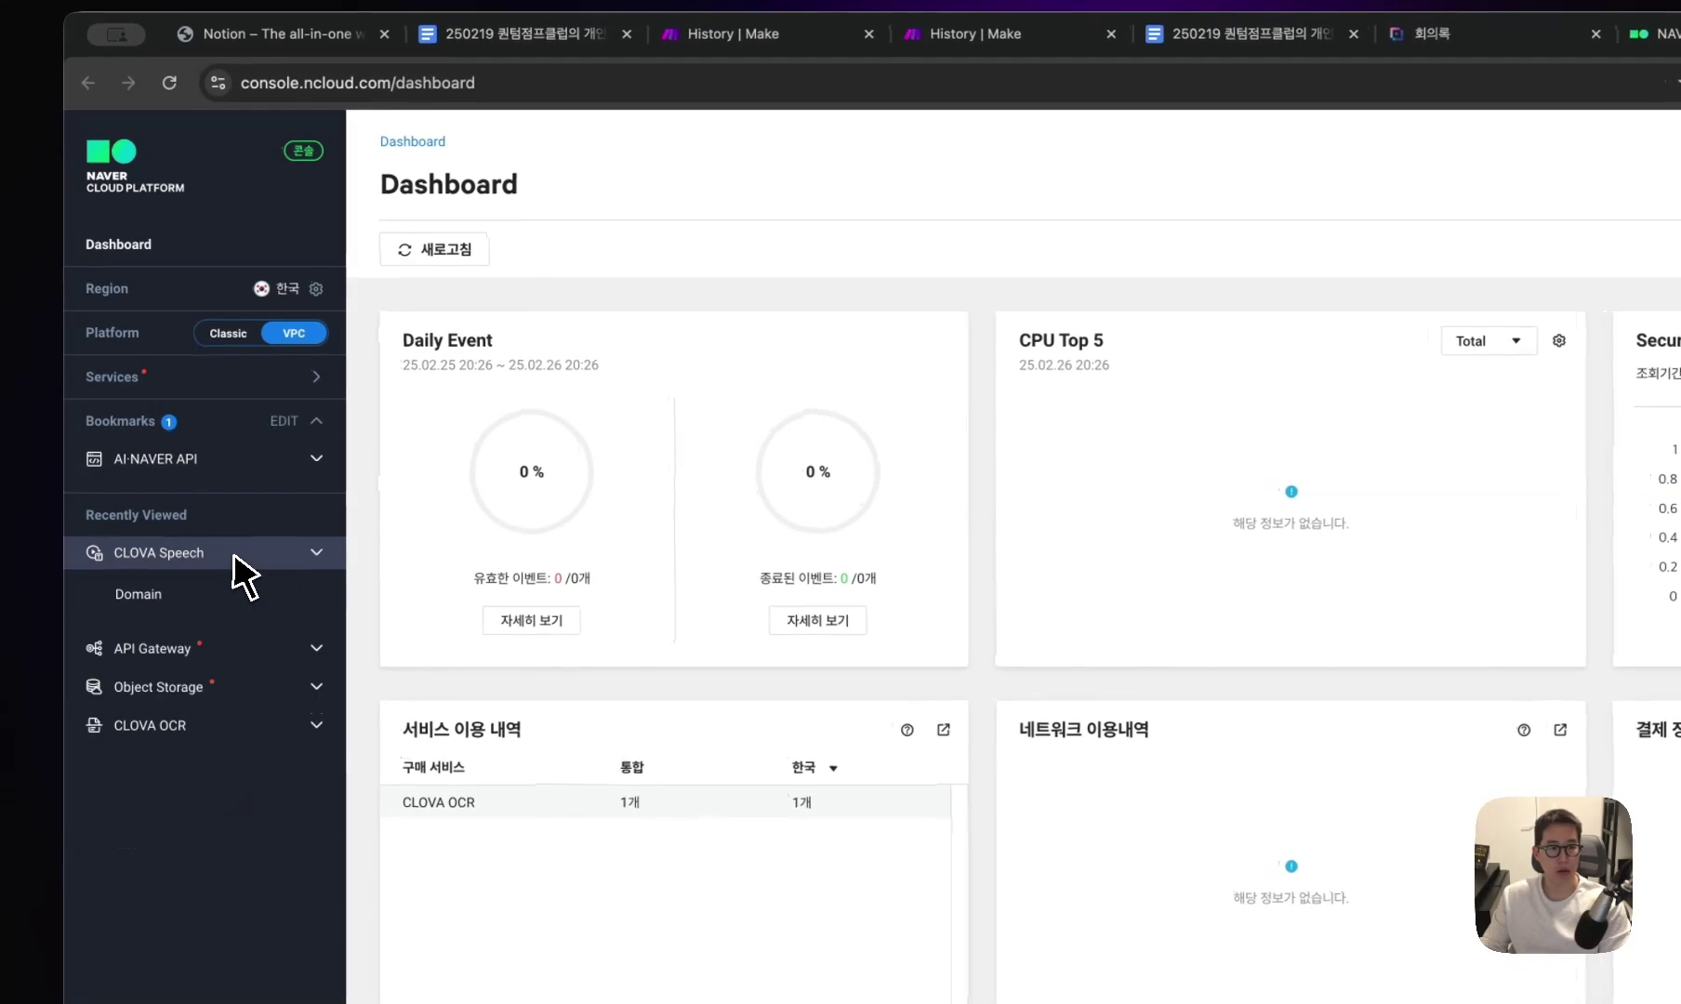
left_click(235, 552)
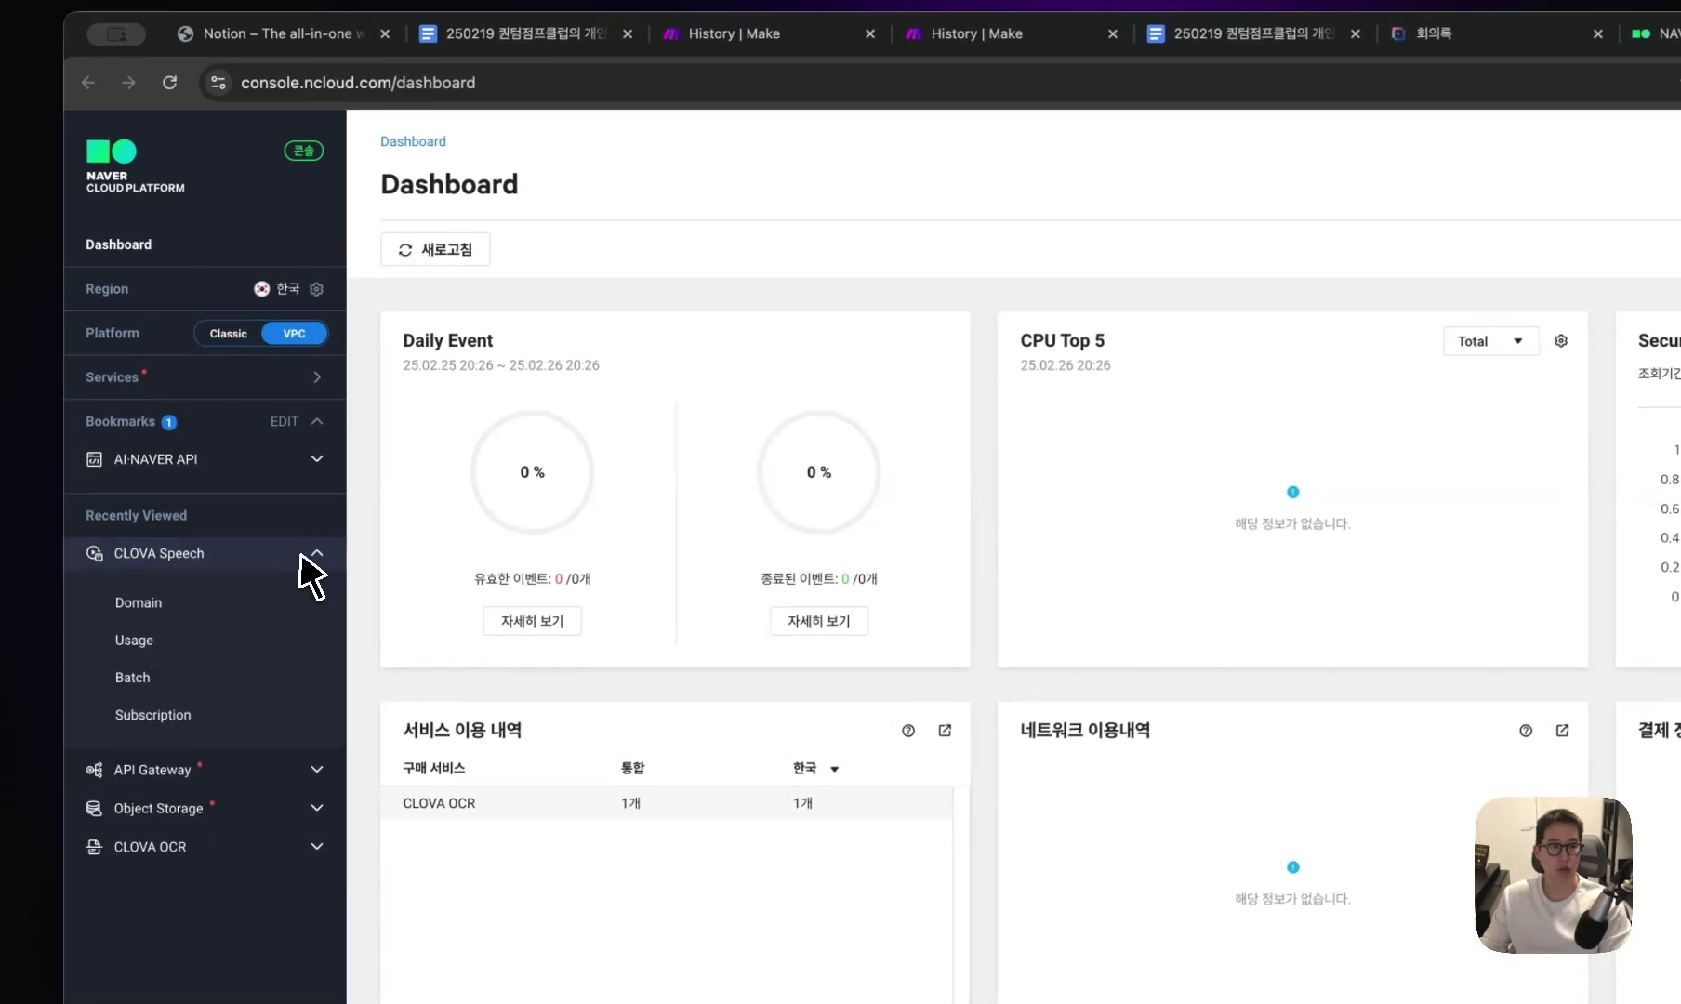
left_click(232, 554)
left_click(217, 555)
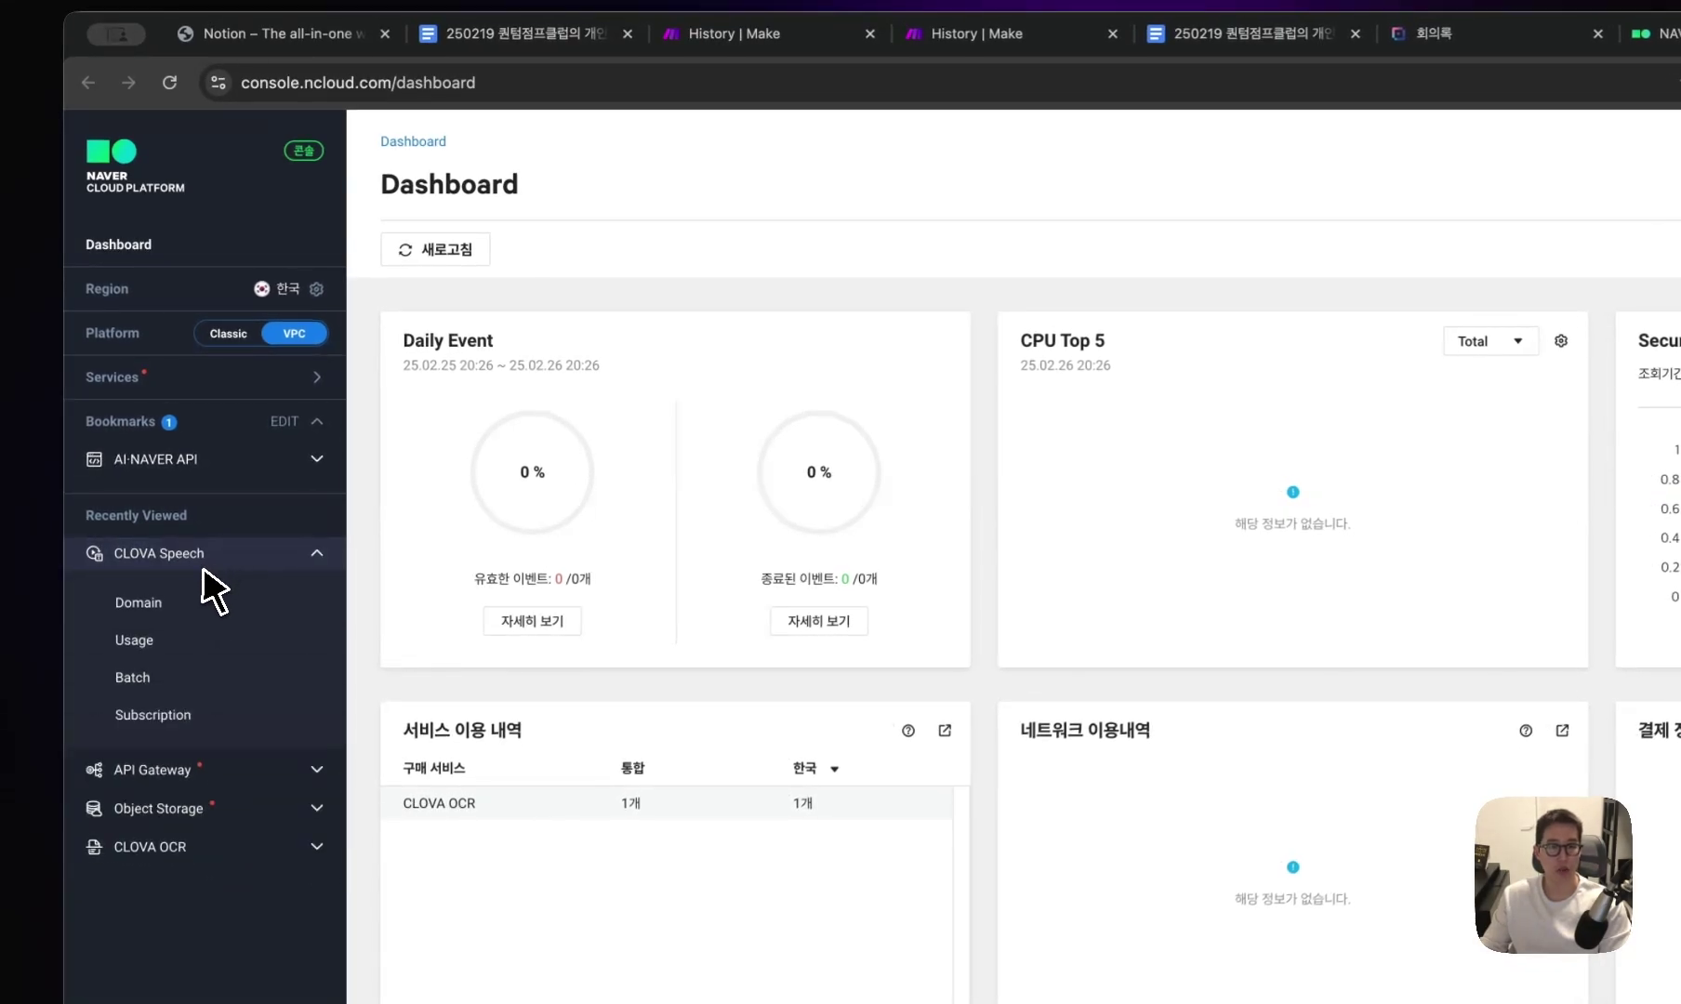
Search the services catalogue for 'clova' and choose CLOVA Speech.
left_click(199, 382)
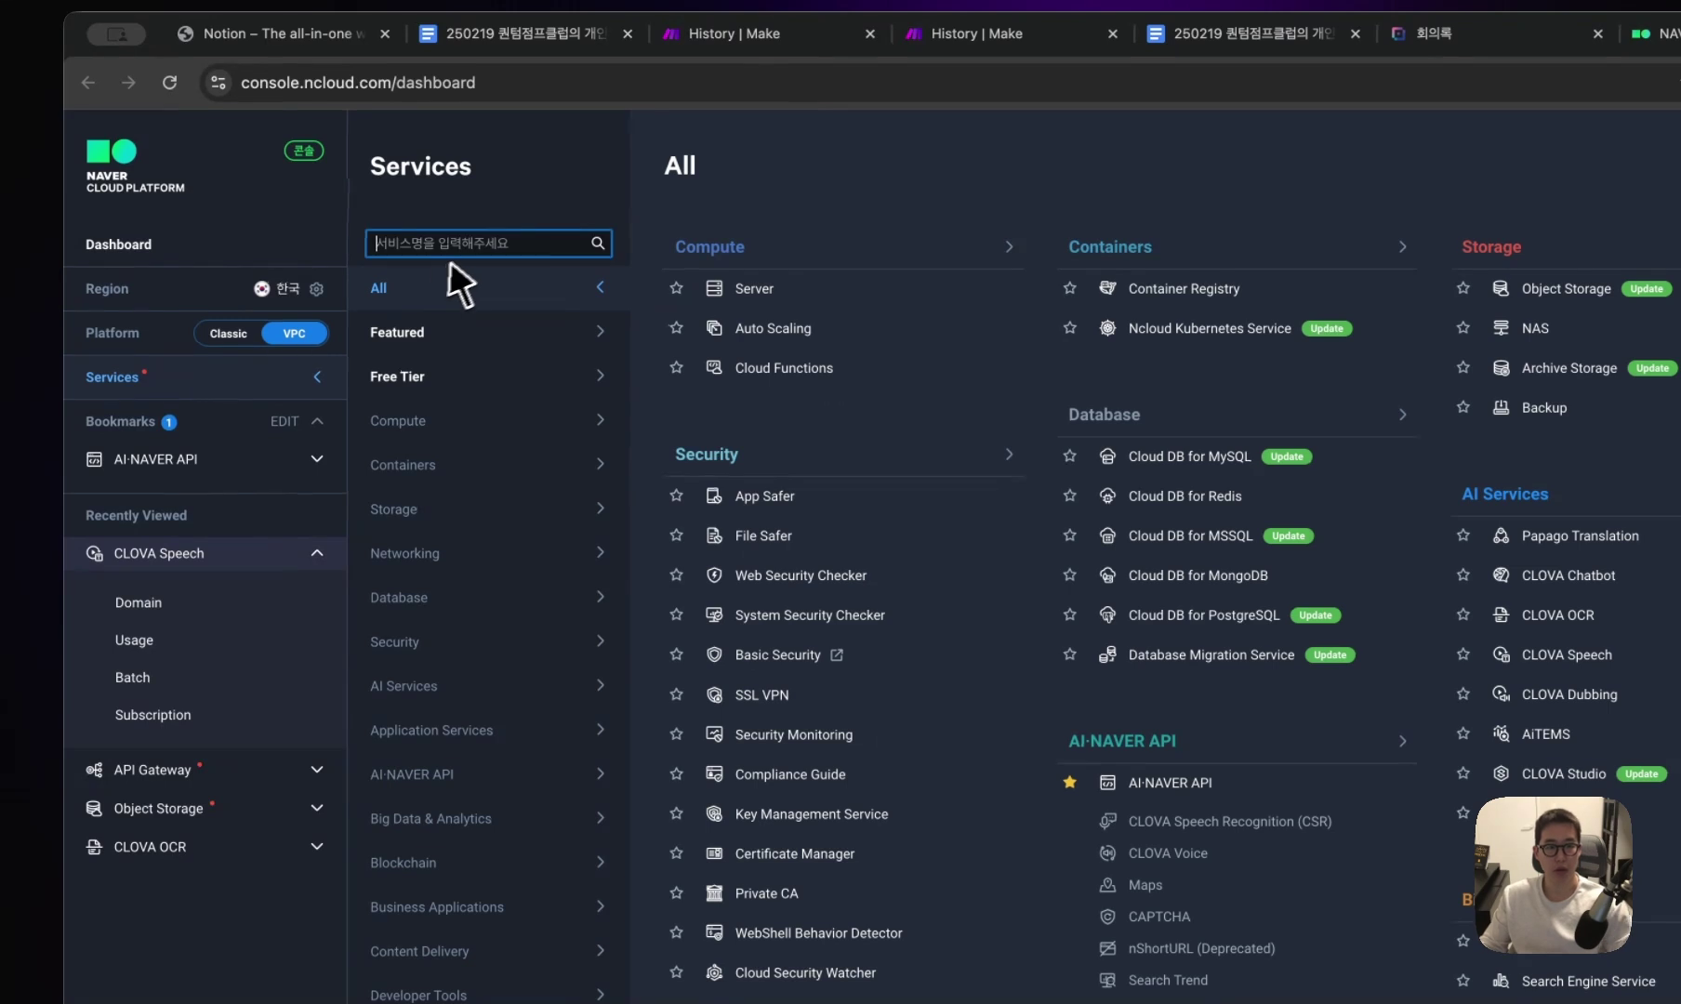
key("super+equal")
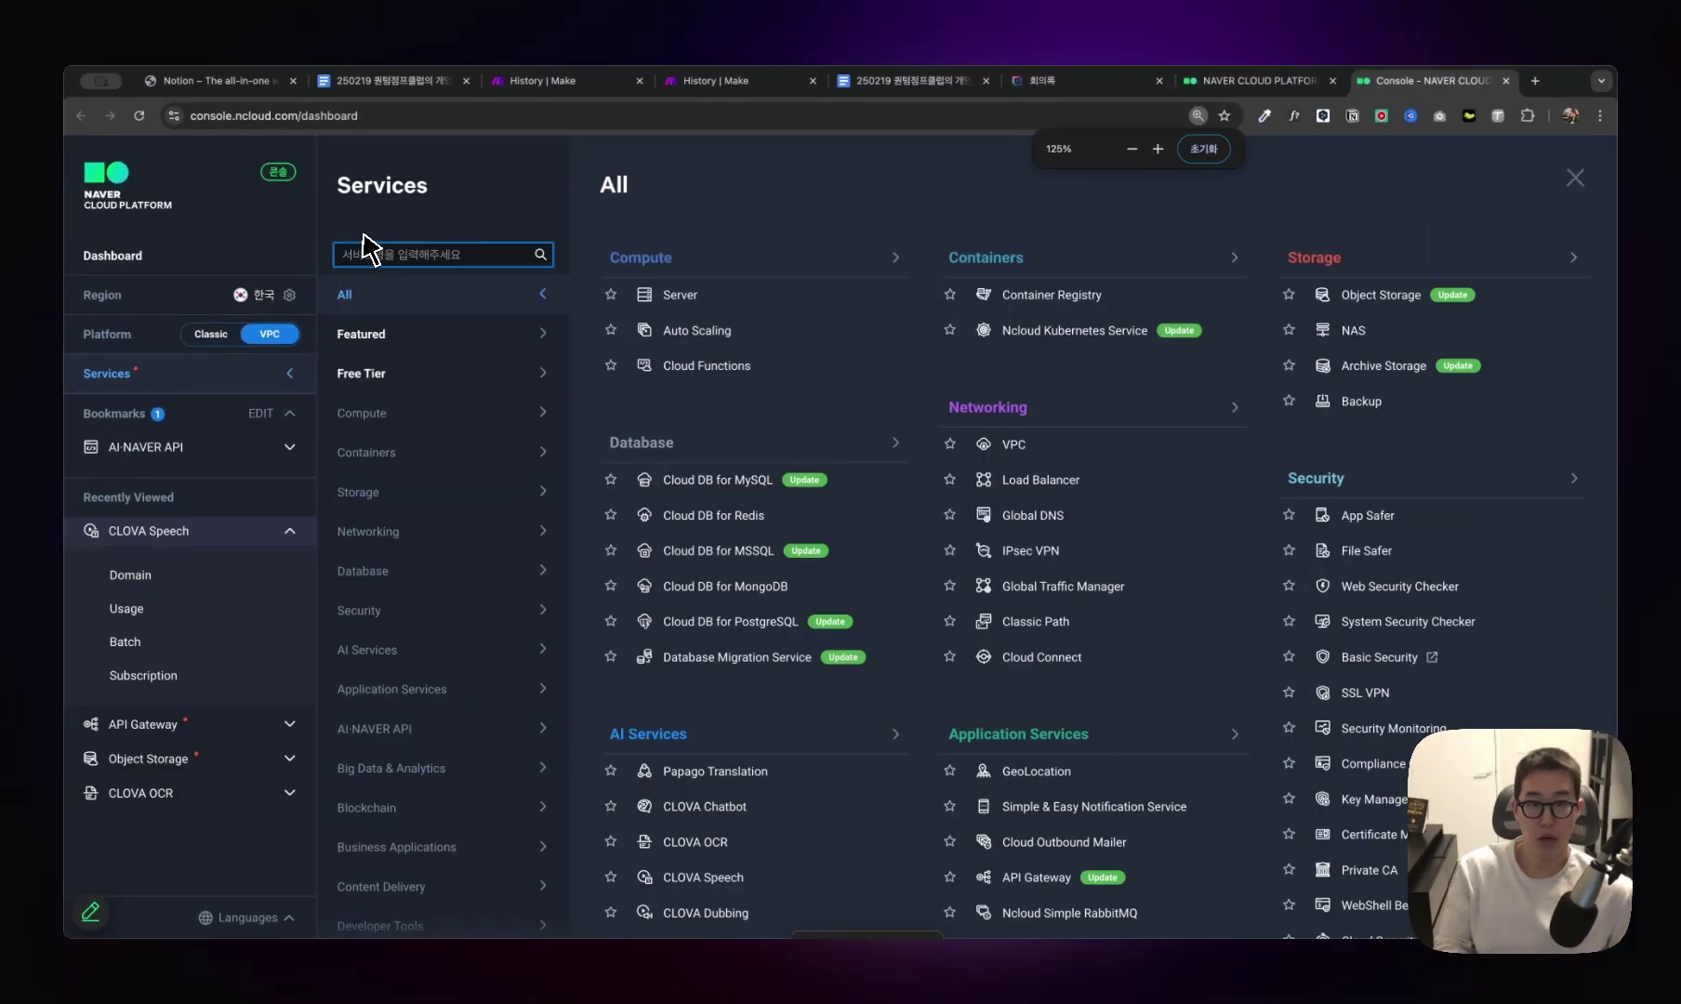
type("clova")
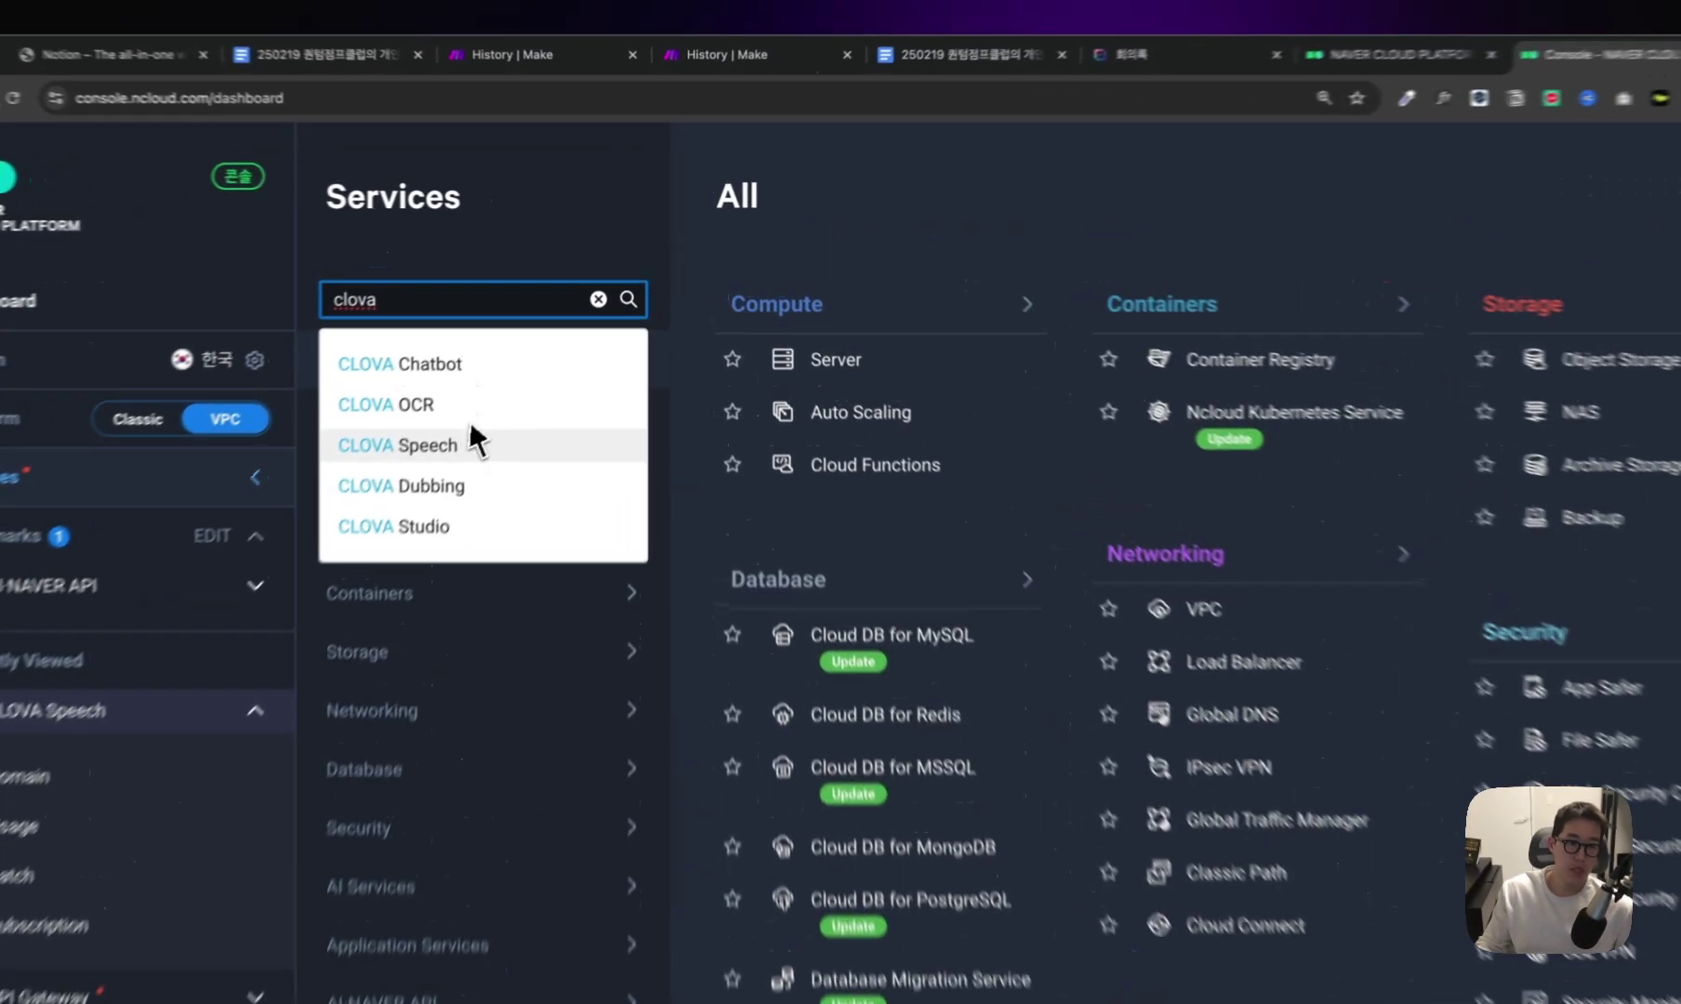
left_click(463, 397)
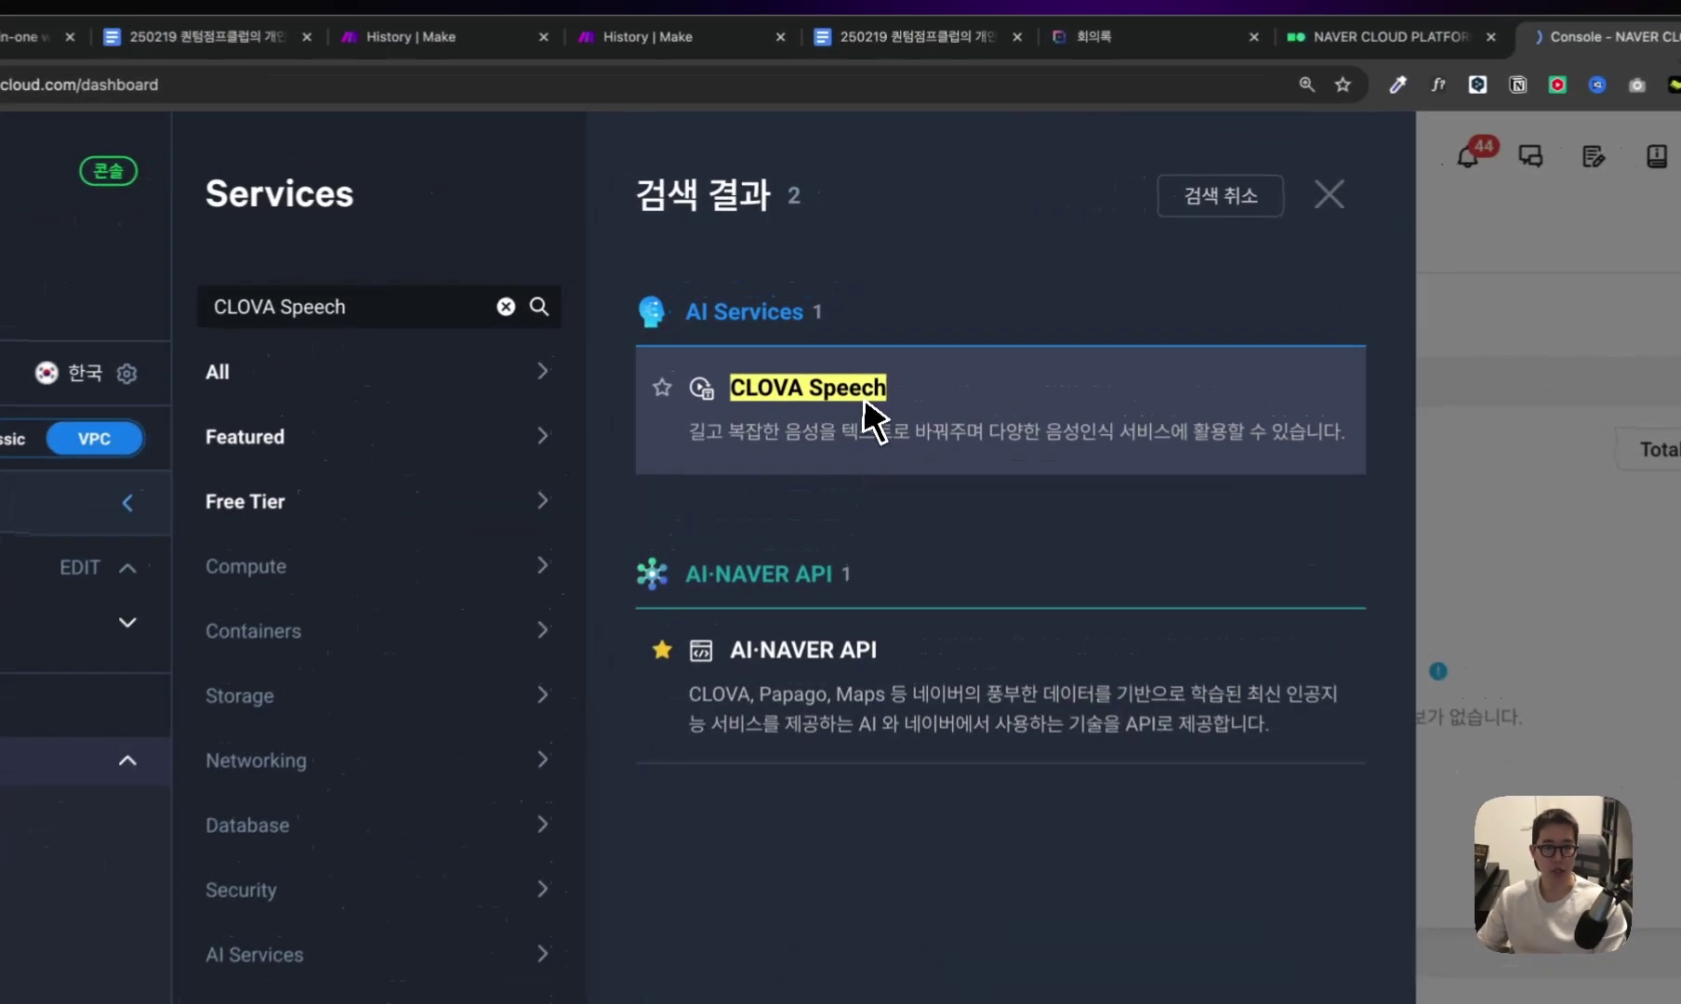
Open the CLOVA Speech Domain page listing the 'make' domain and view the 도메인 생성 type choices.
left_click(861, 344)
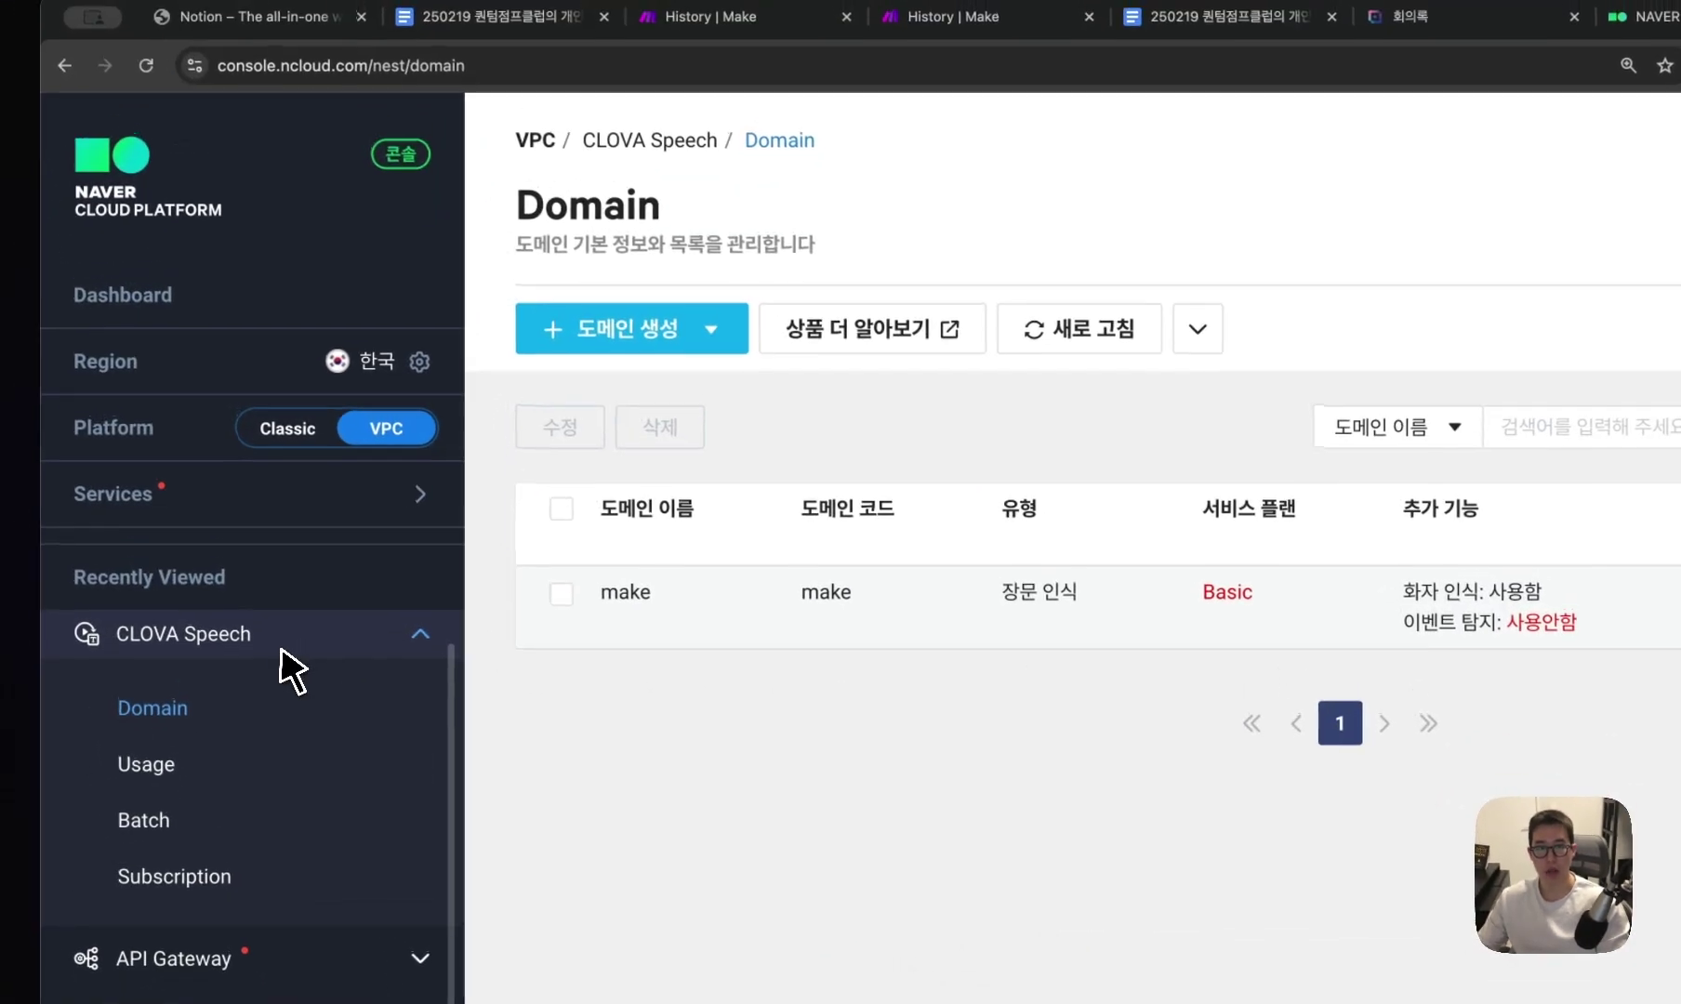
double_click(600, 209)
left_click(823, 220)
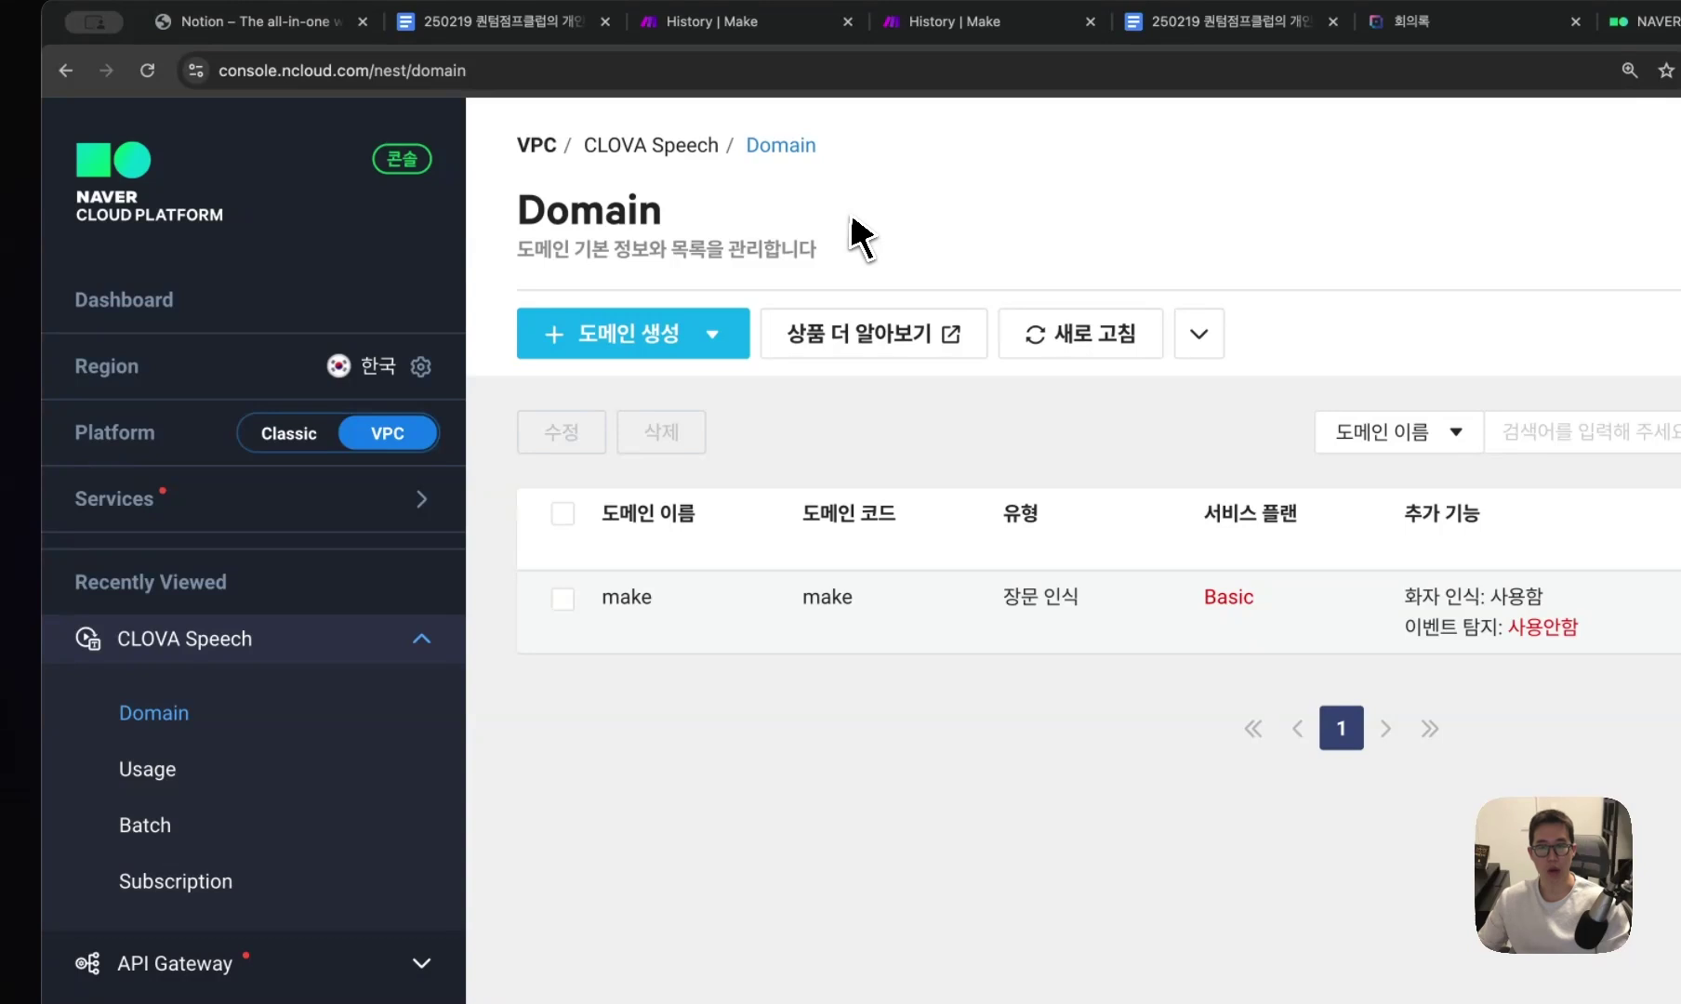
left_click(609, 340)
left_click(698, 506)
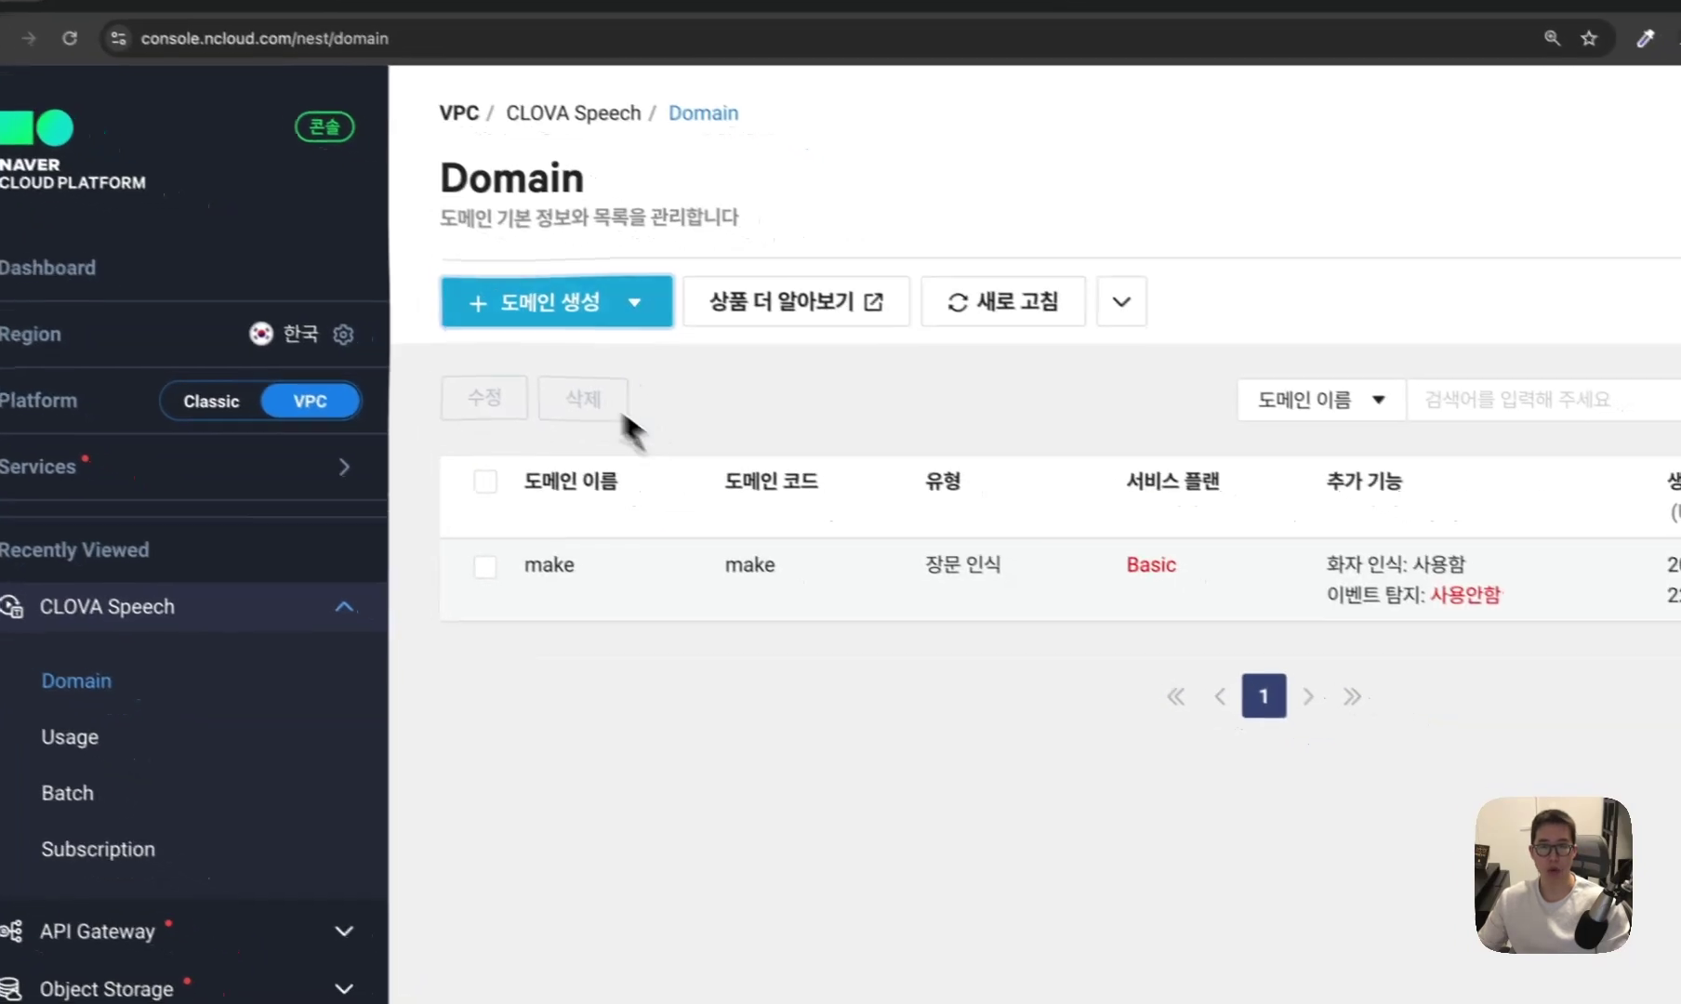
Start a new 장문 인식 domain and leave 화자 인식 enabled after toggling it off and on.
left_click(623, 337)
left_click(718, 628)
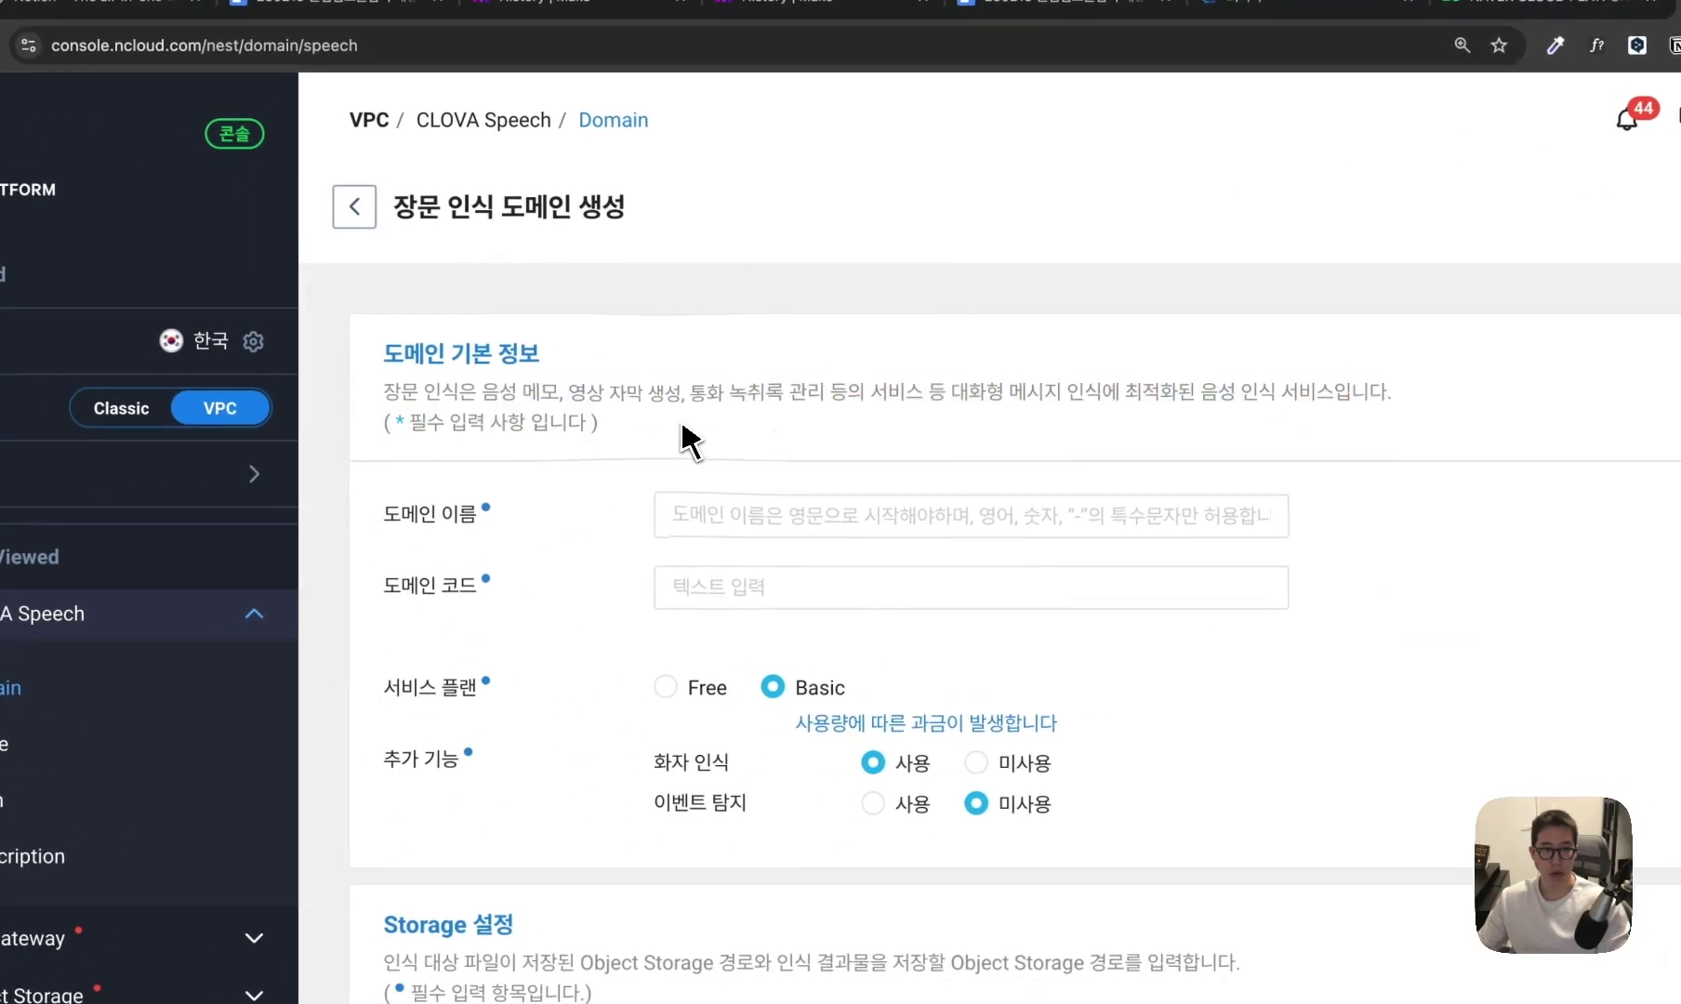
scroll(846, 527, "down", 1)
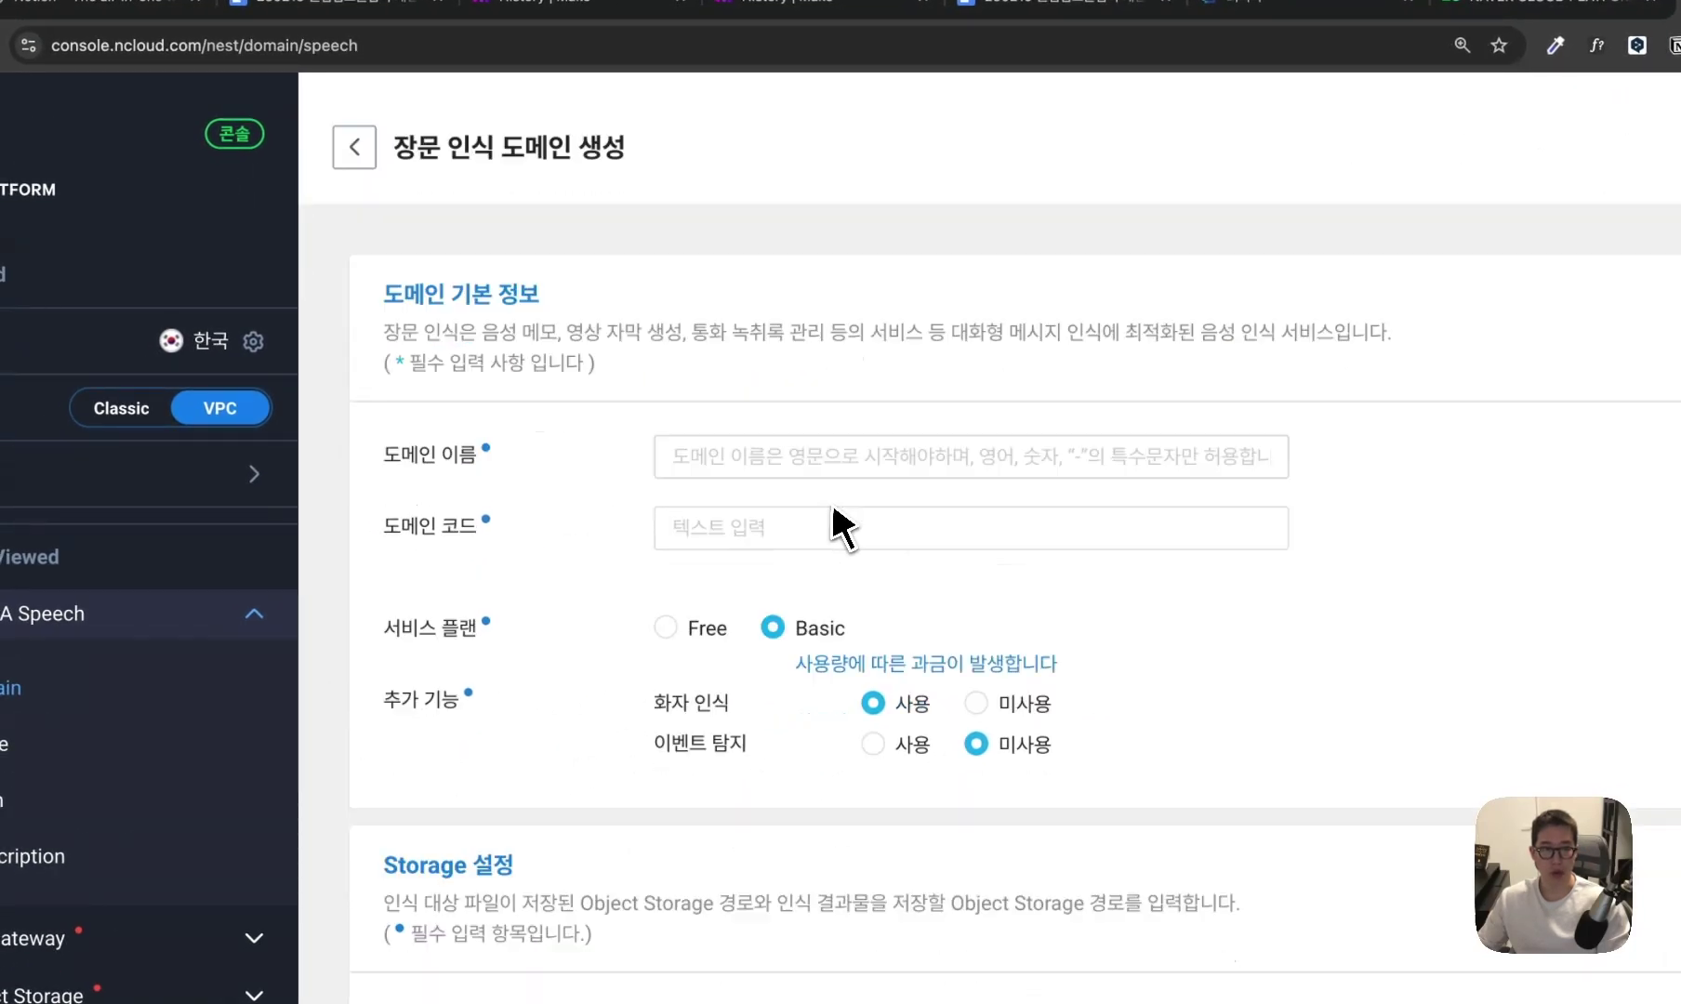
scroll(834, 511, "down", 1)
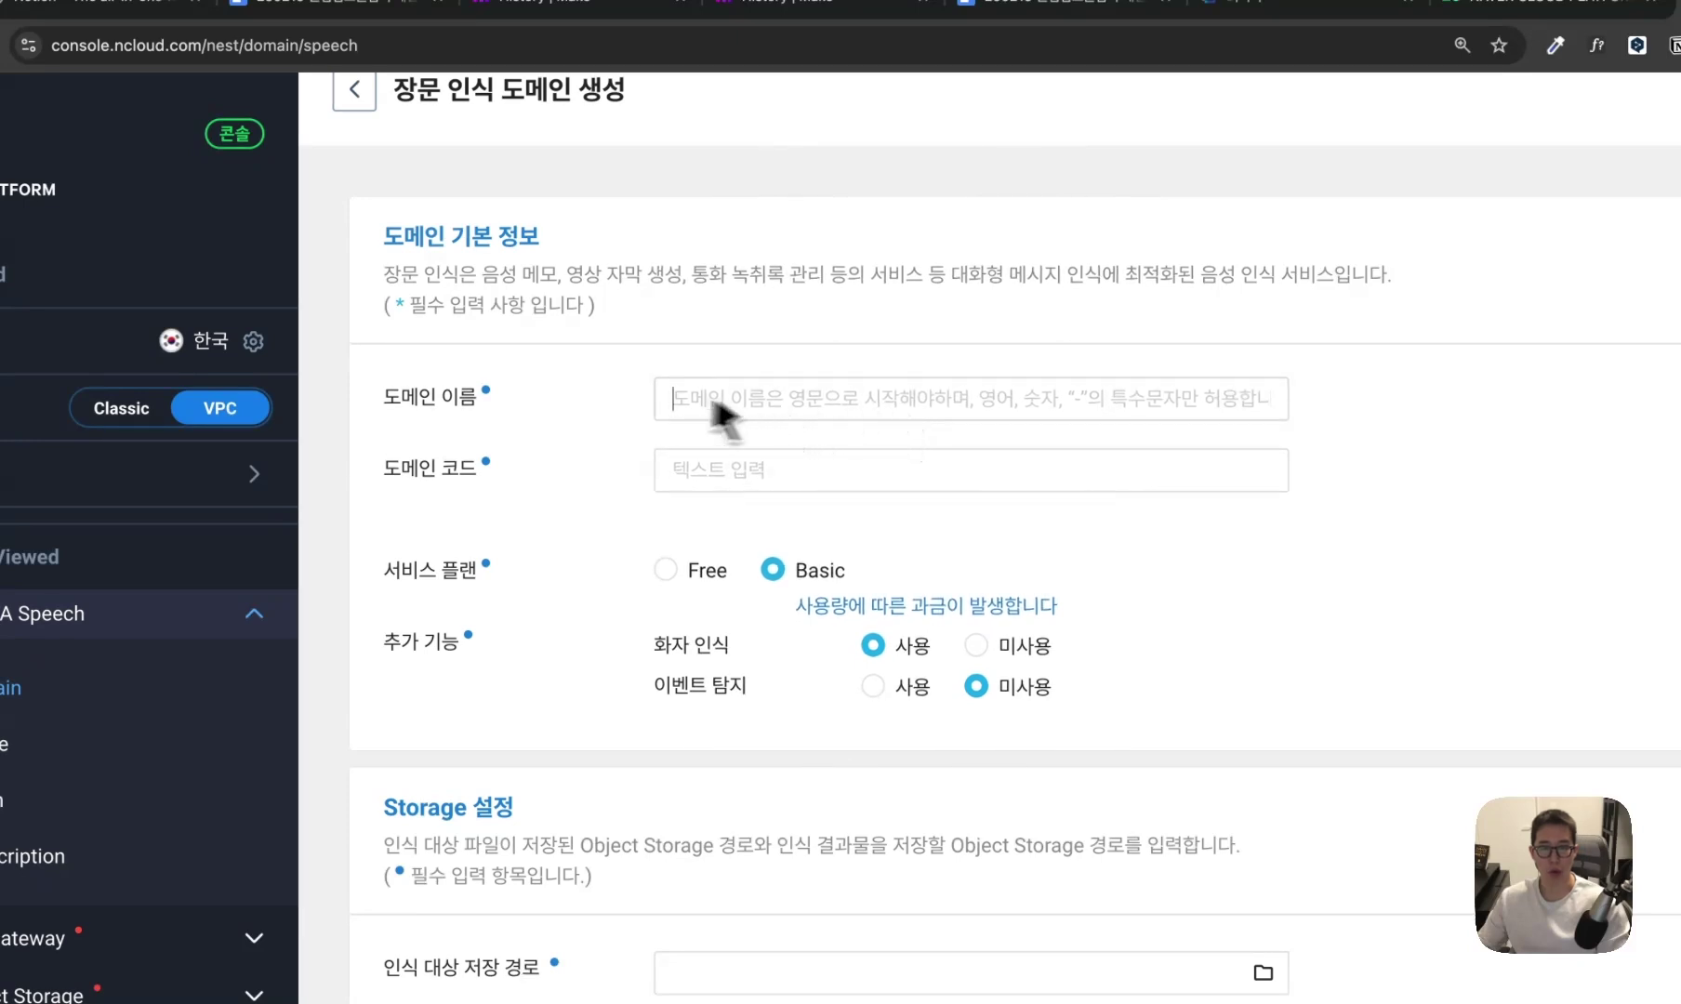
left_click(848, 478)
scroll(842, 465, "down", 1)
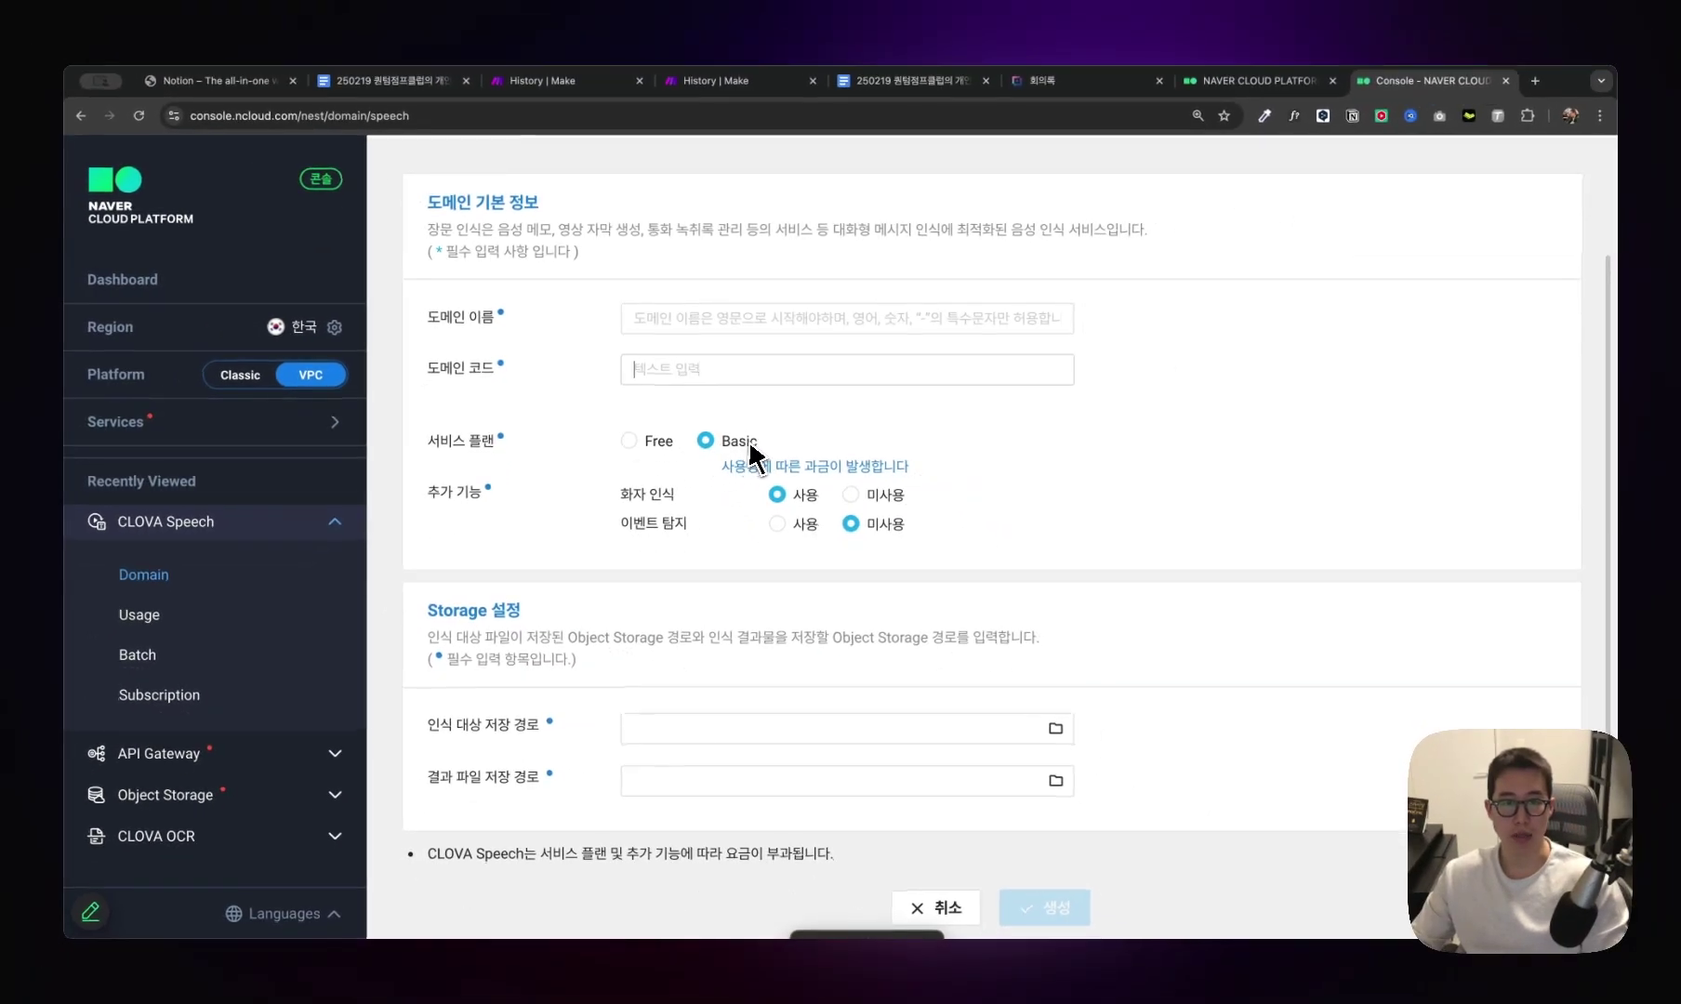
scroll(748, 460, "down", 1)
left_click(850, 485)
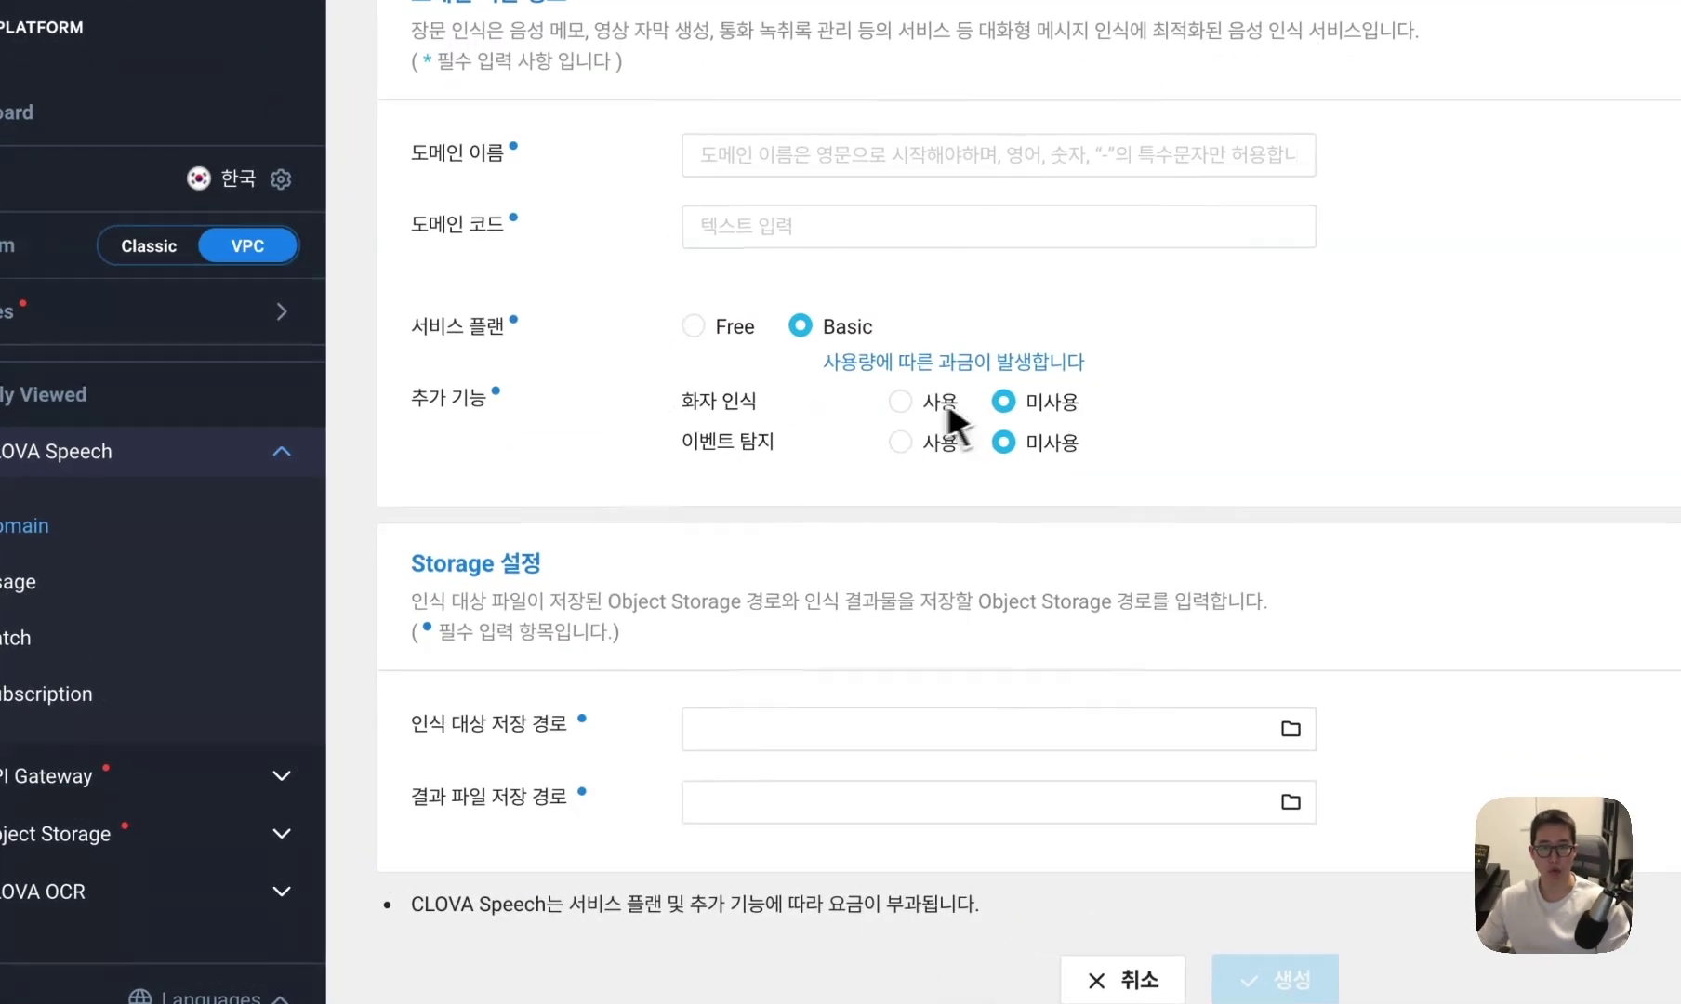
left_click(941, 402)
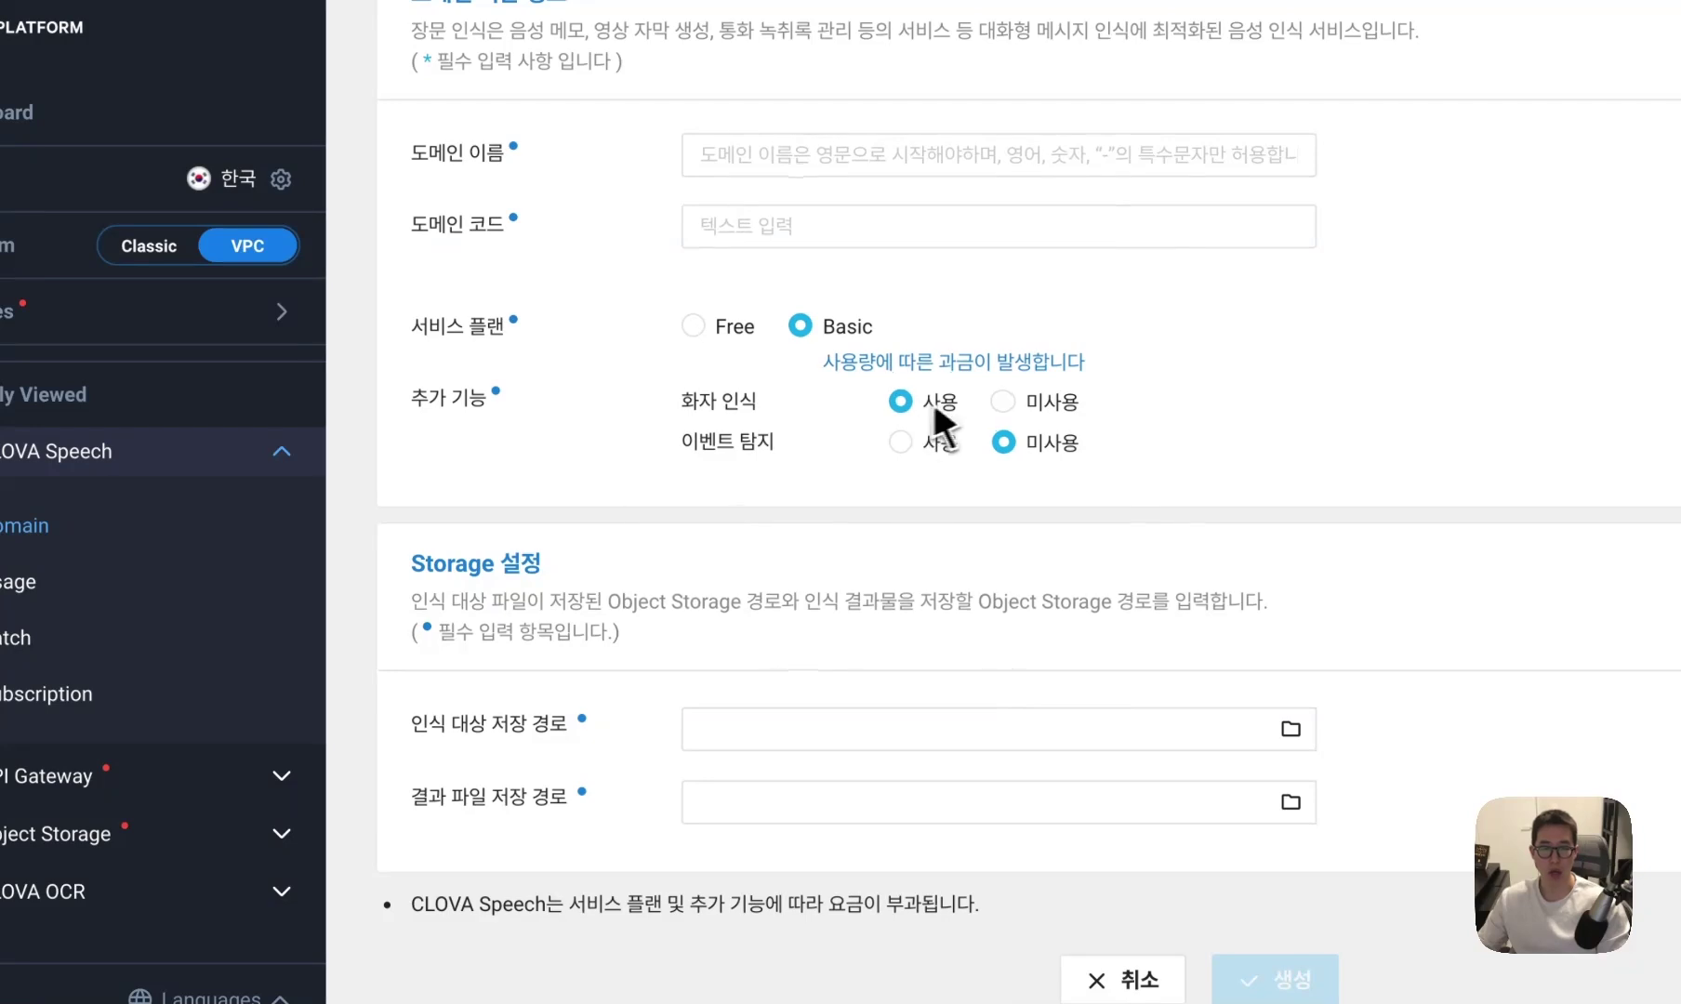
Review the Storage 설정 section and 인식 대상 저장 경로 field, then expand Object Storage in the sidebar.
scroll(986, 414, "down", 1)
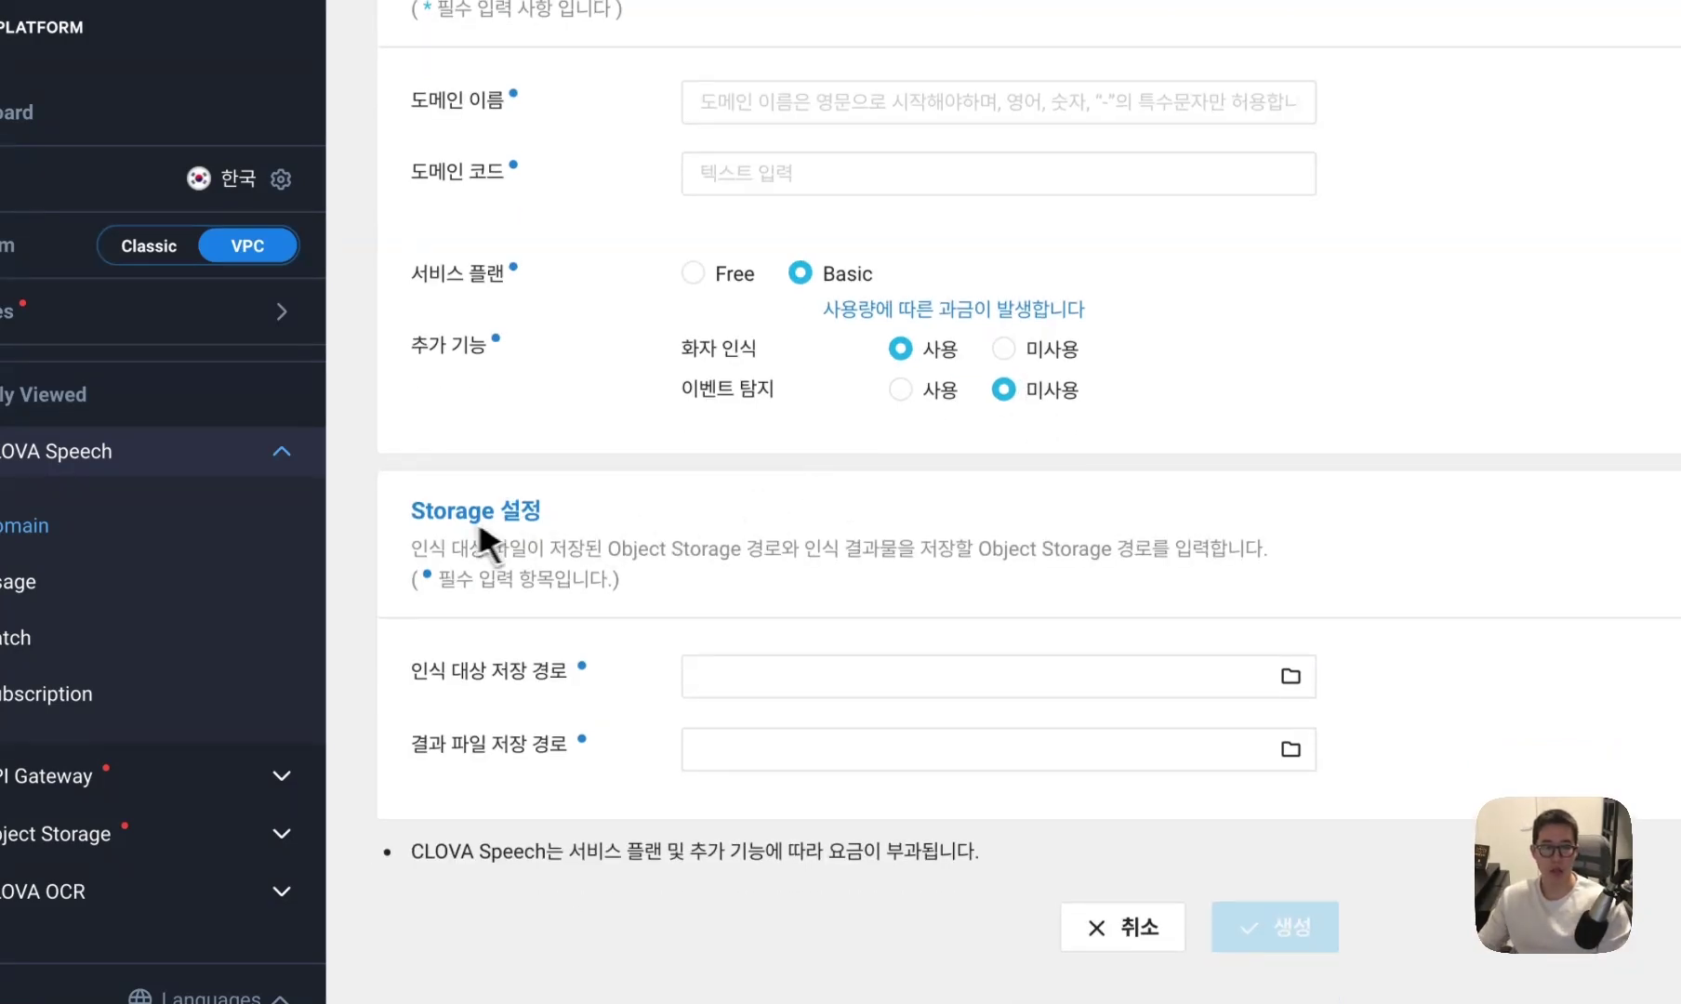
left_click_drag(427, 511, 586, 523)
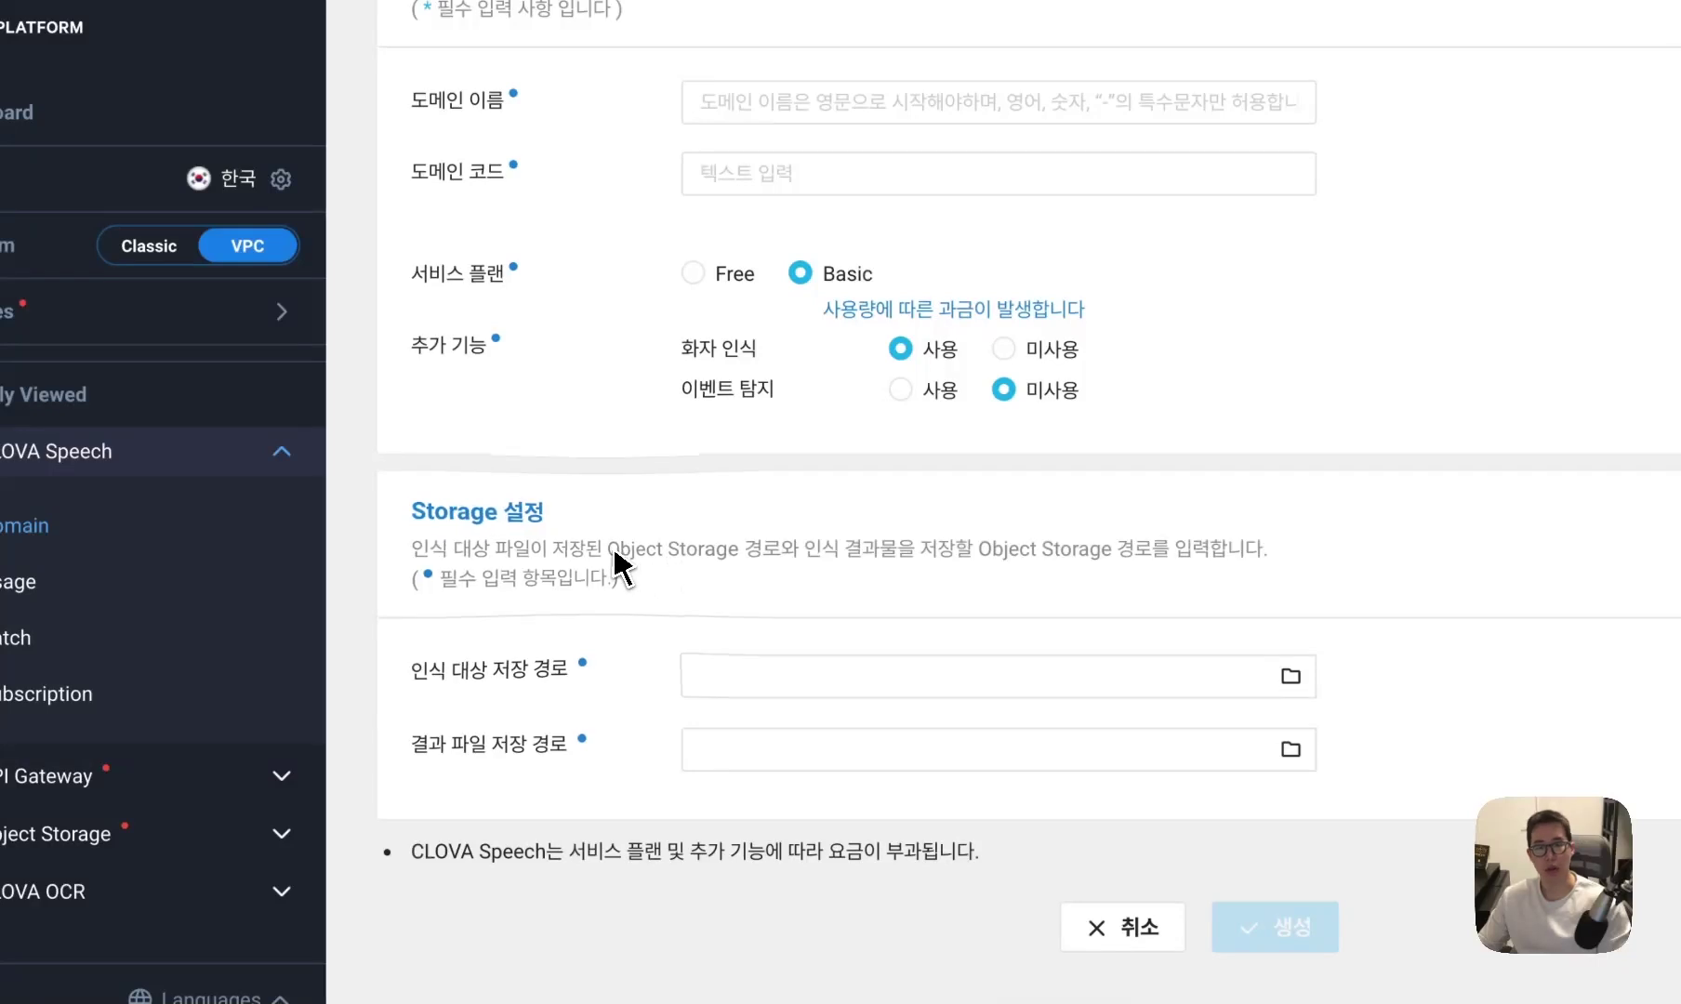
left_click_drag(412, 672, 555, 676)
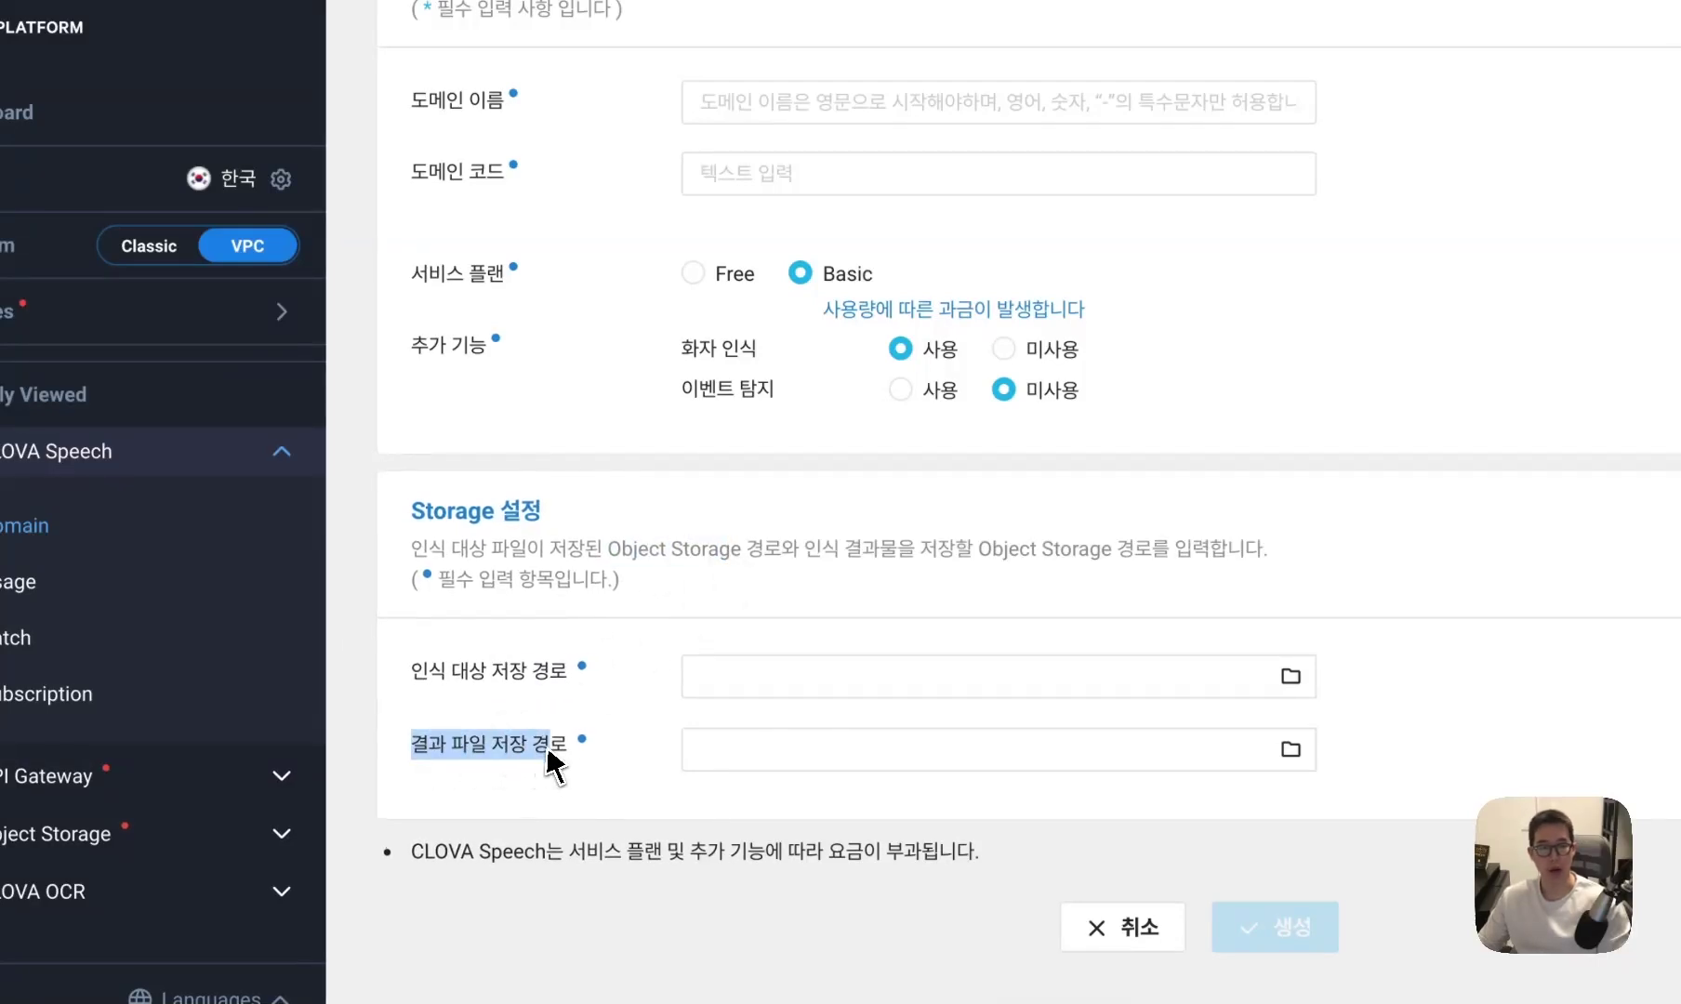
left_click(558, 677)
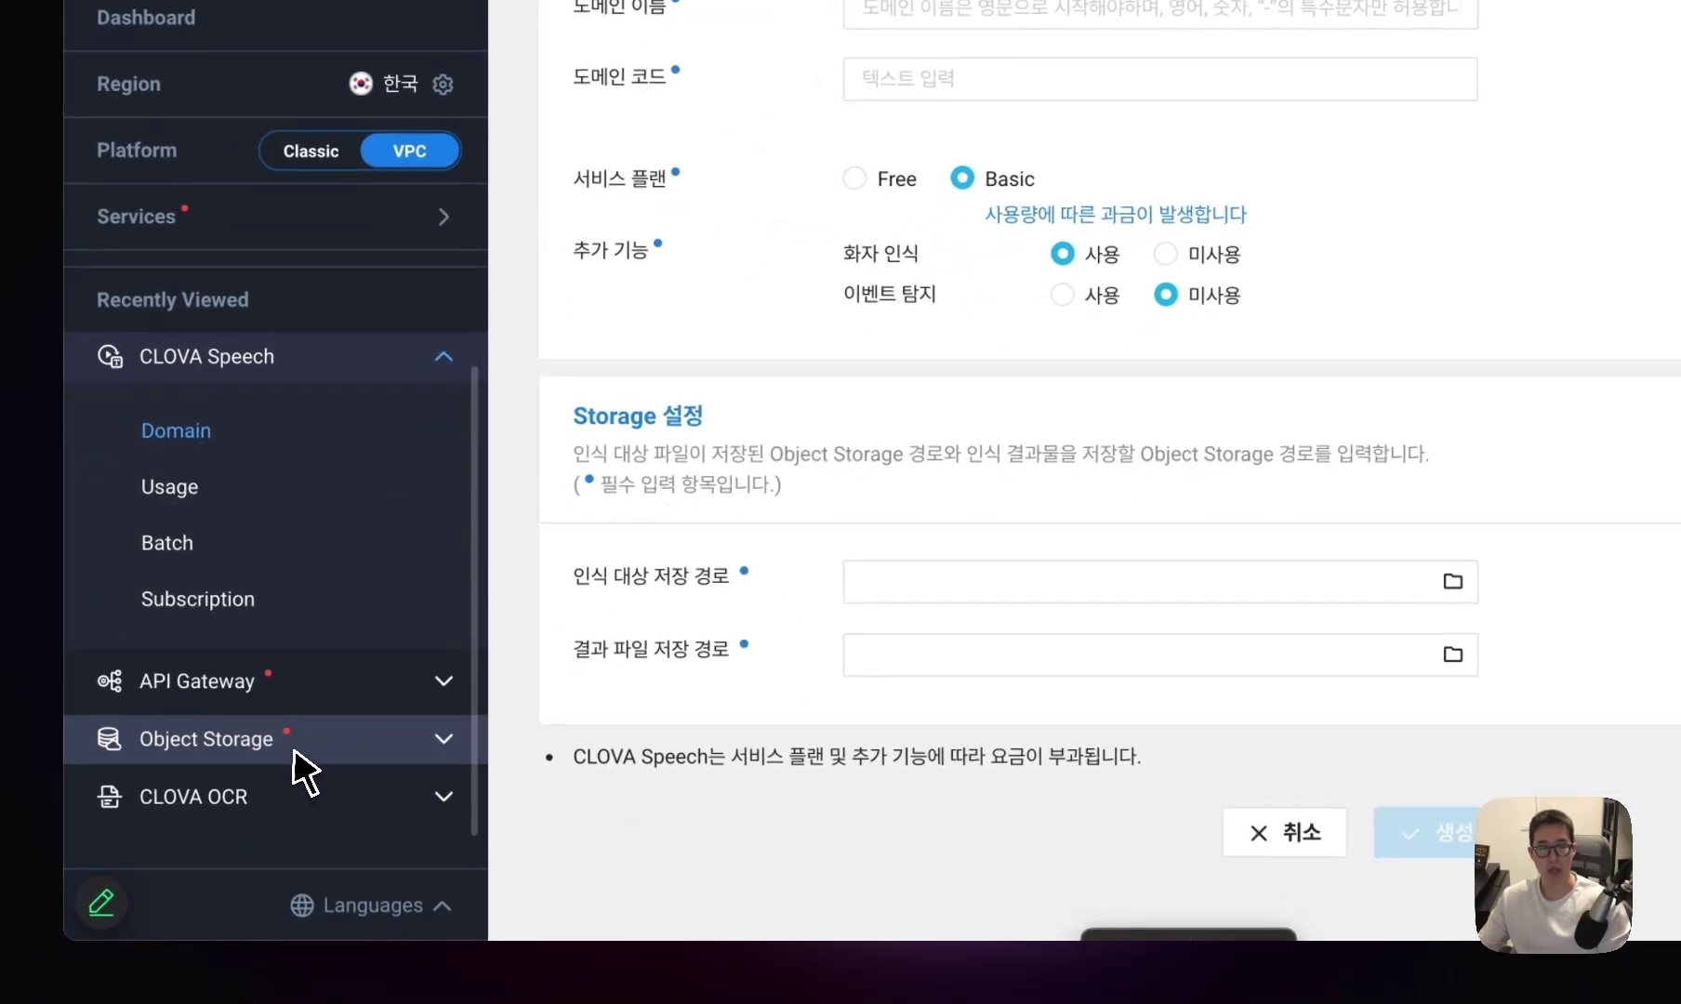
left_click(294, 750)
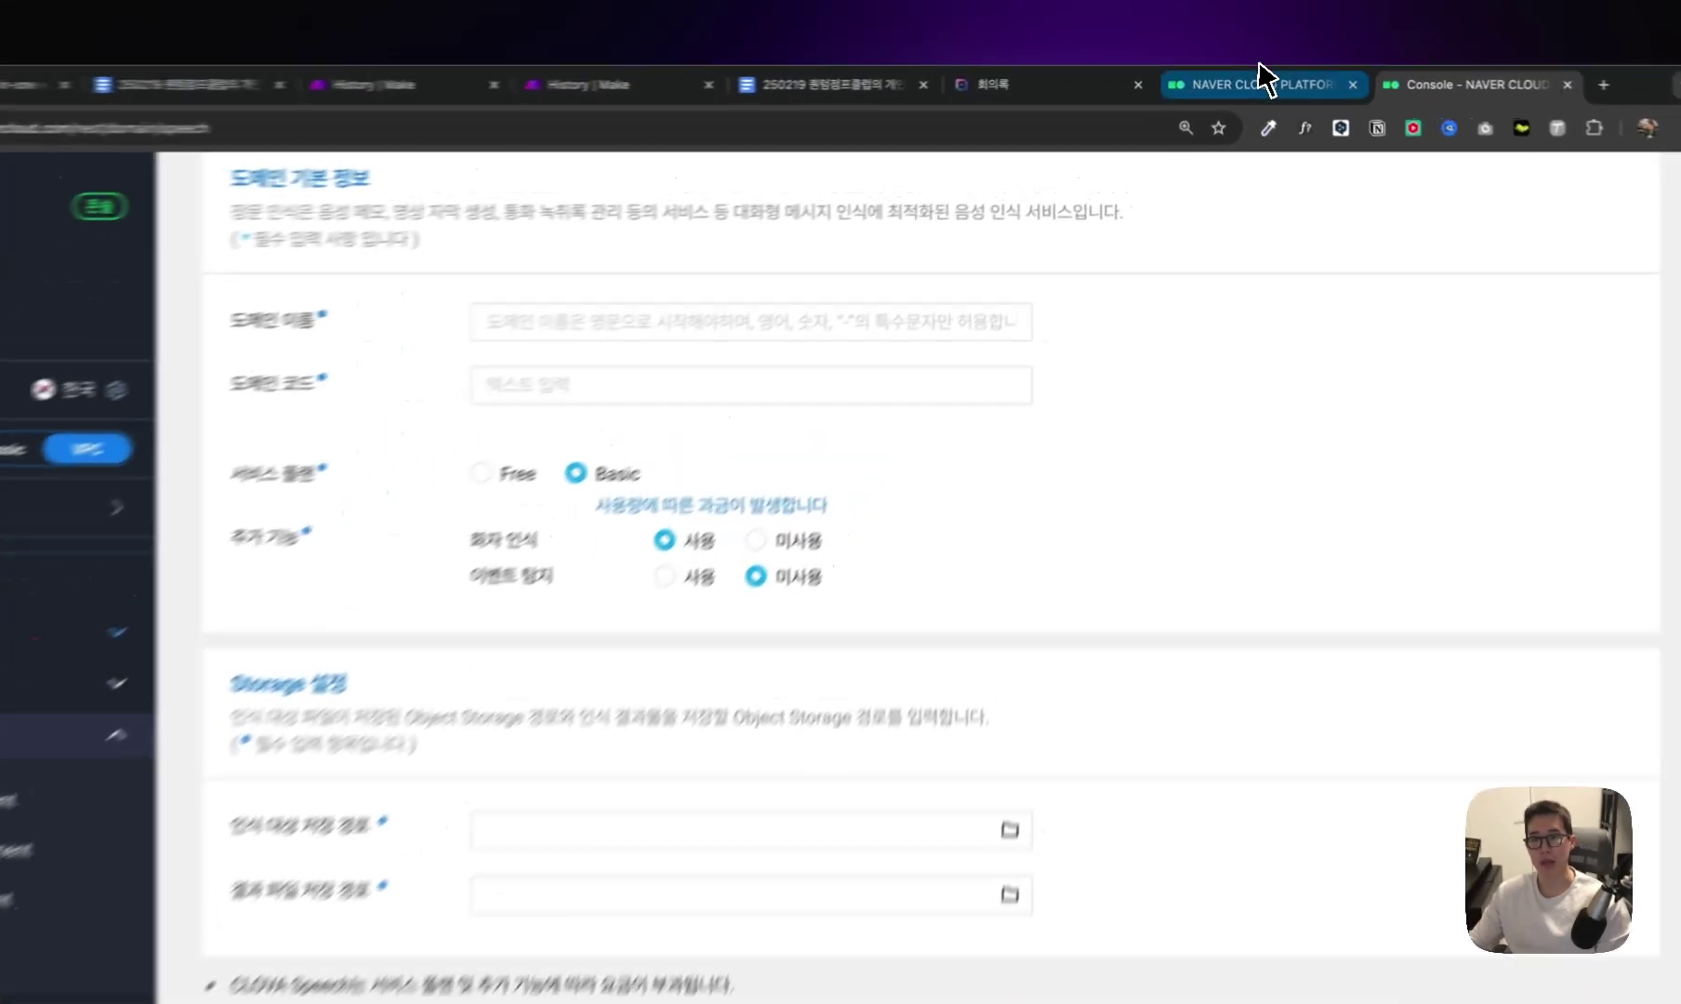
Glance at the NAVER Cloud homepage, then browse Object Storage's Lifecycle, Metric and subscription pages.
left_click(1246, 80)
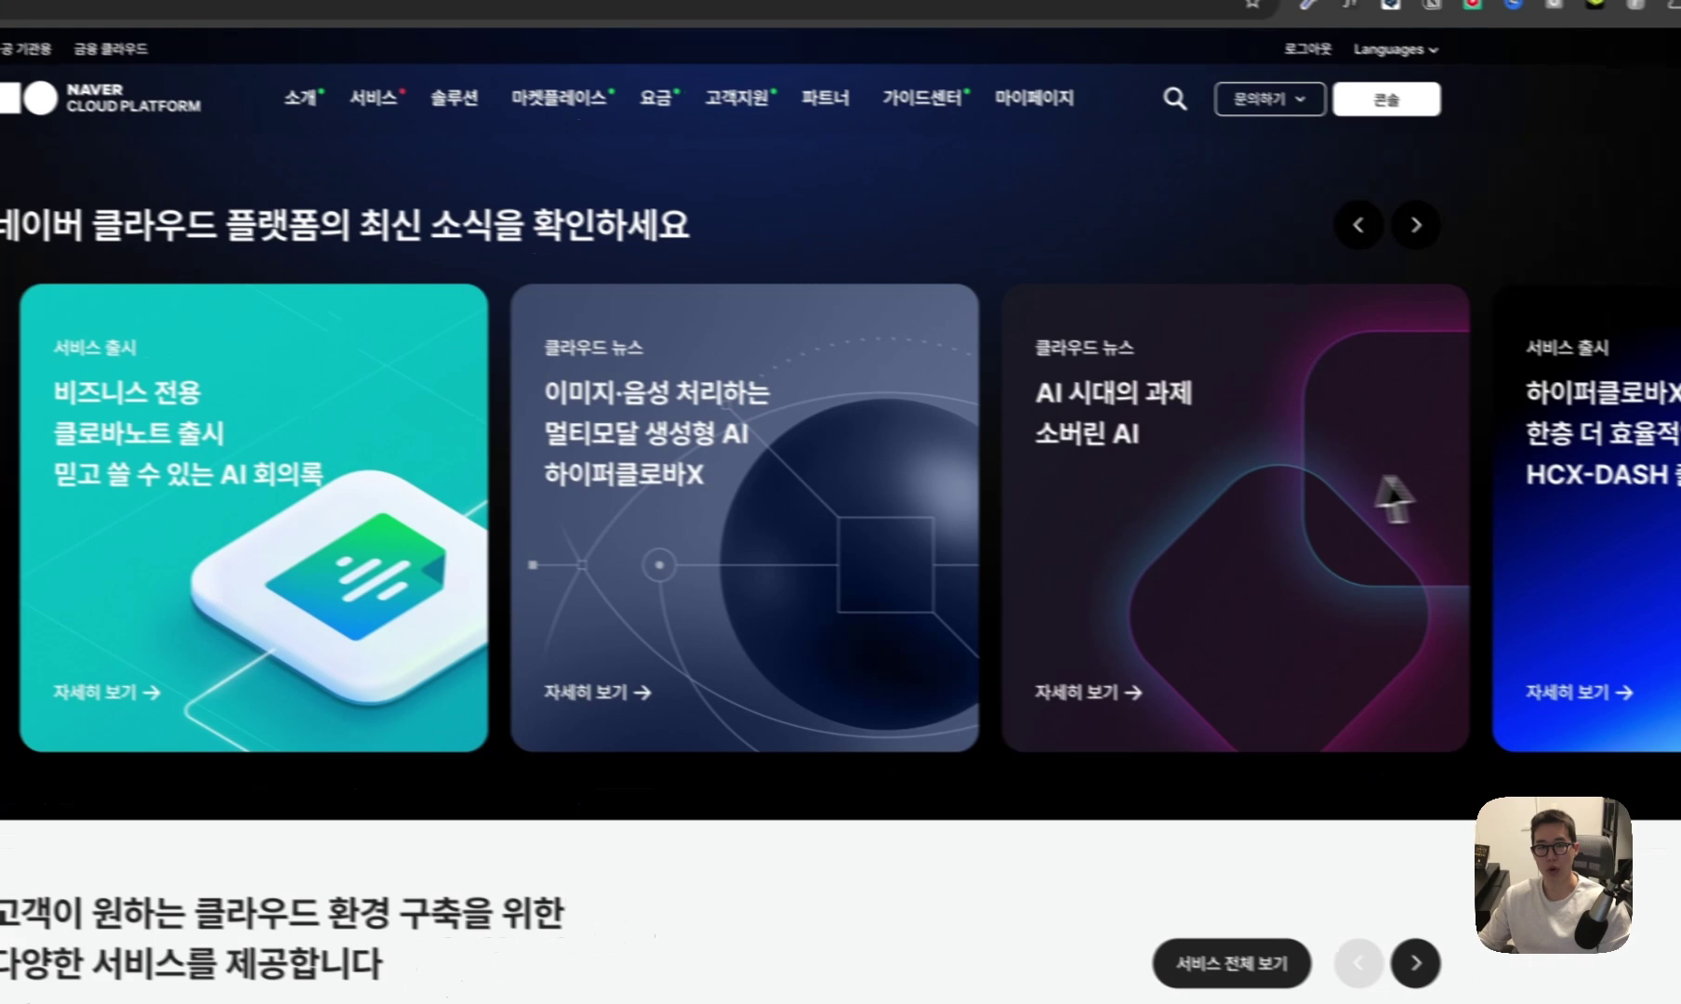
scroll(1393, 498, "left", 10)
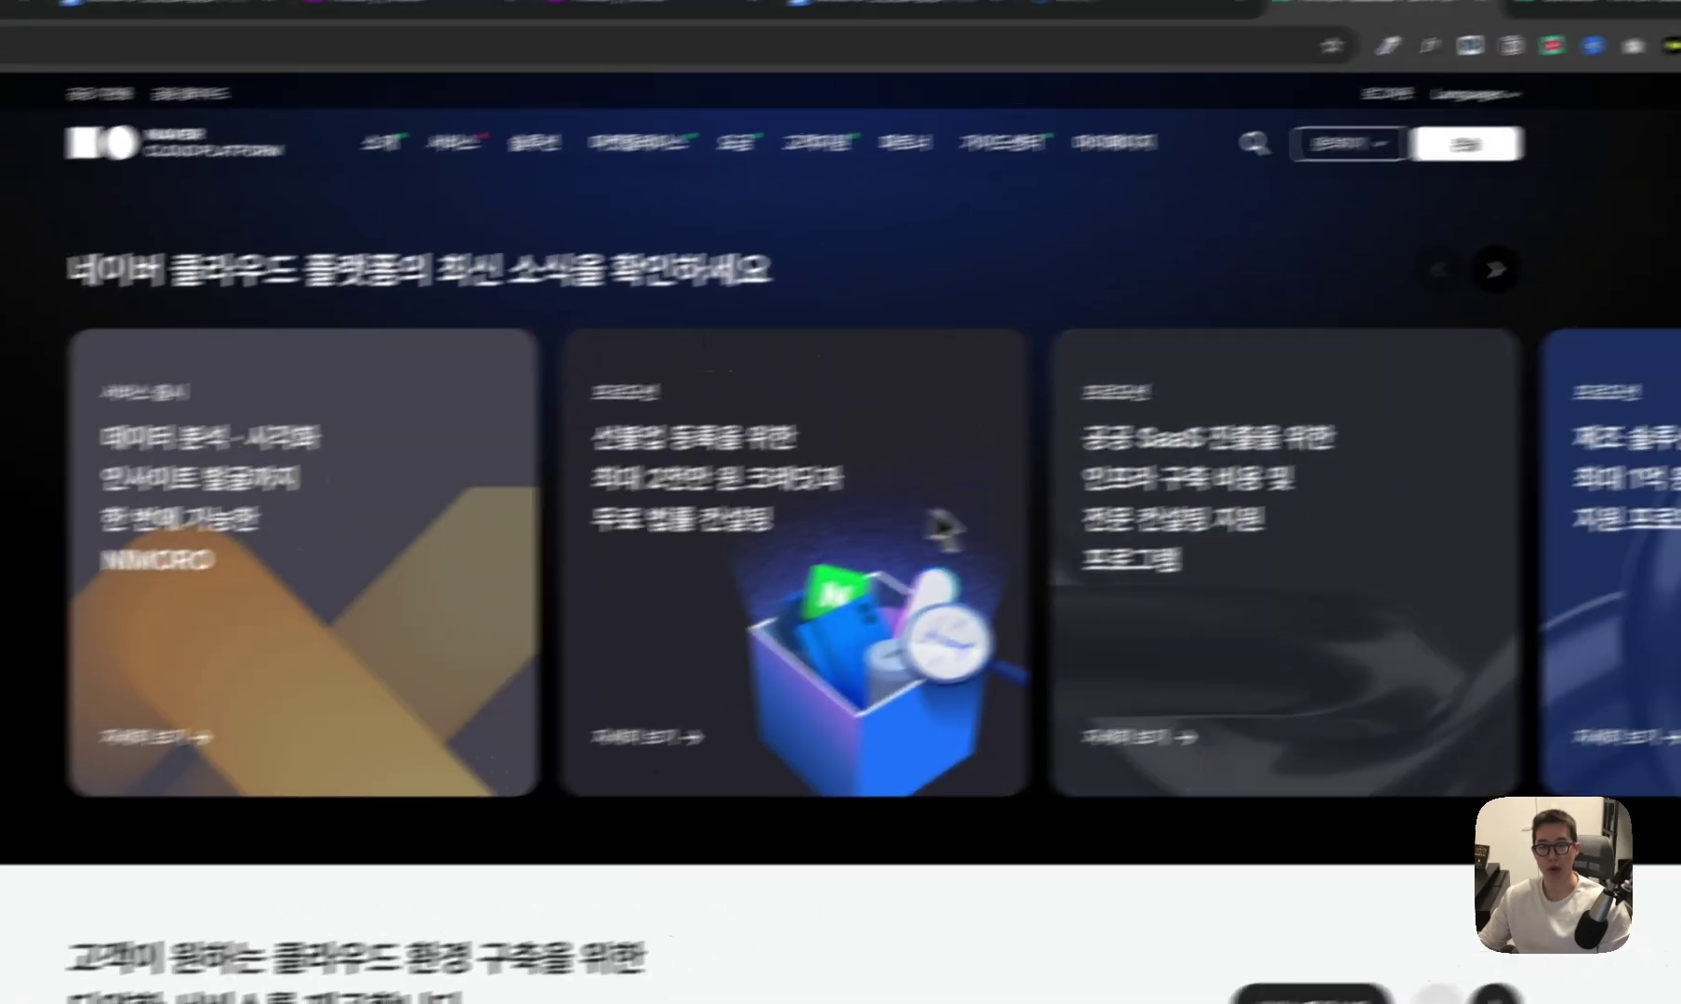
scroll(739, 496, "right", 2)
scroll(673, 571, "left", 2)
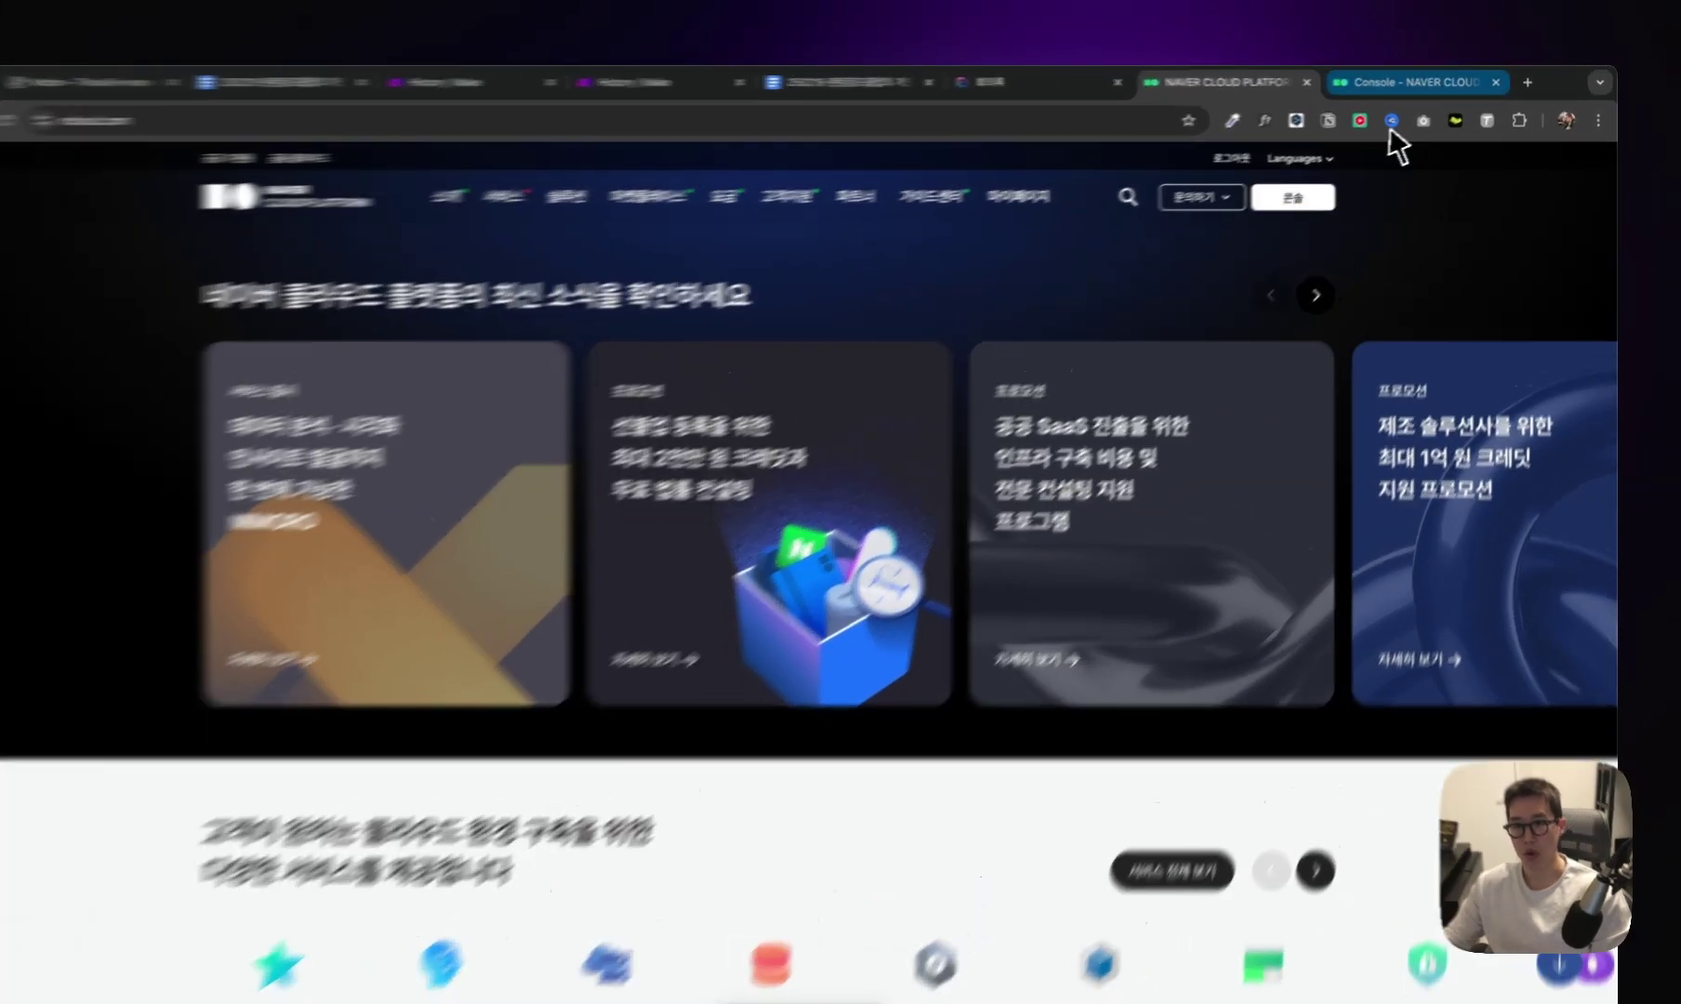
left_click(1469, 83)
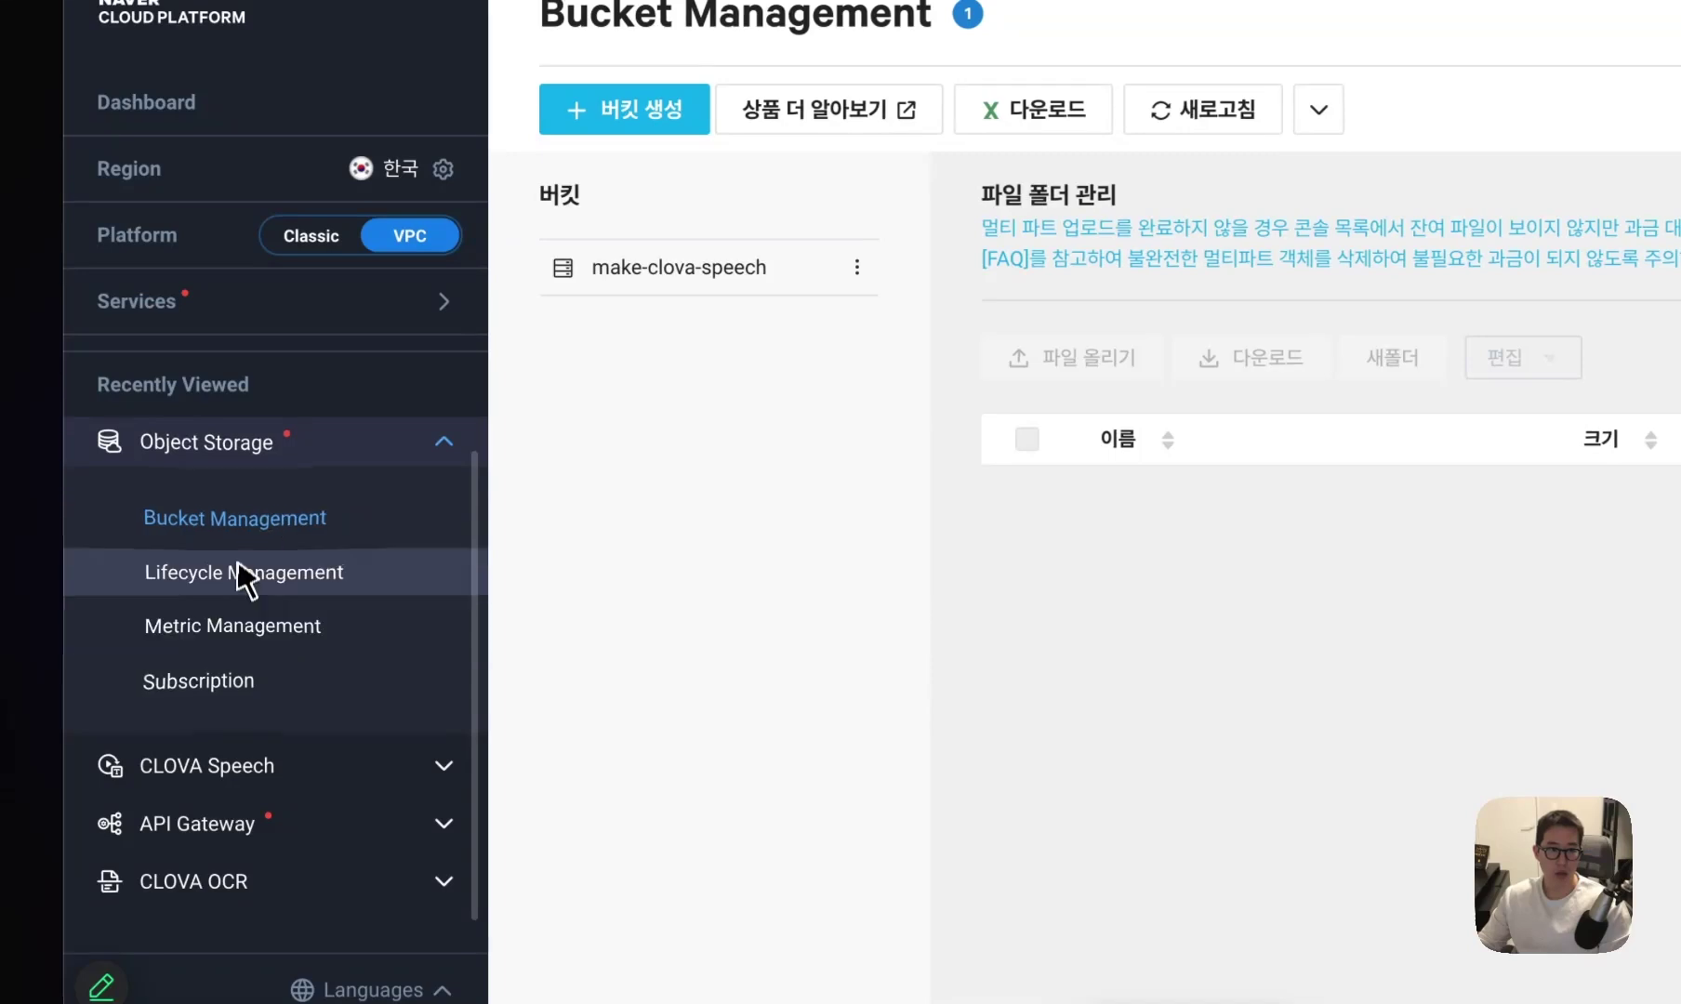
left_click(243, 573)
scroll(326, 649, "down", 1)
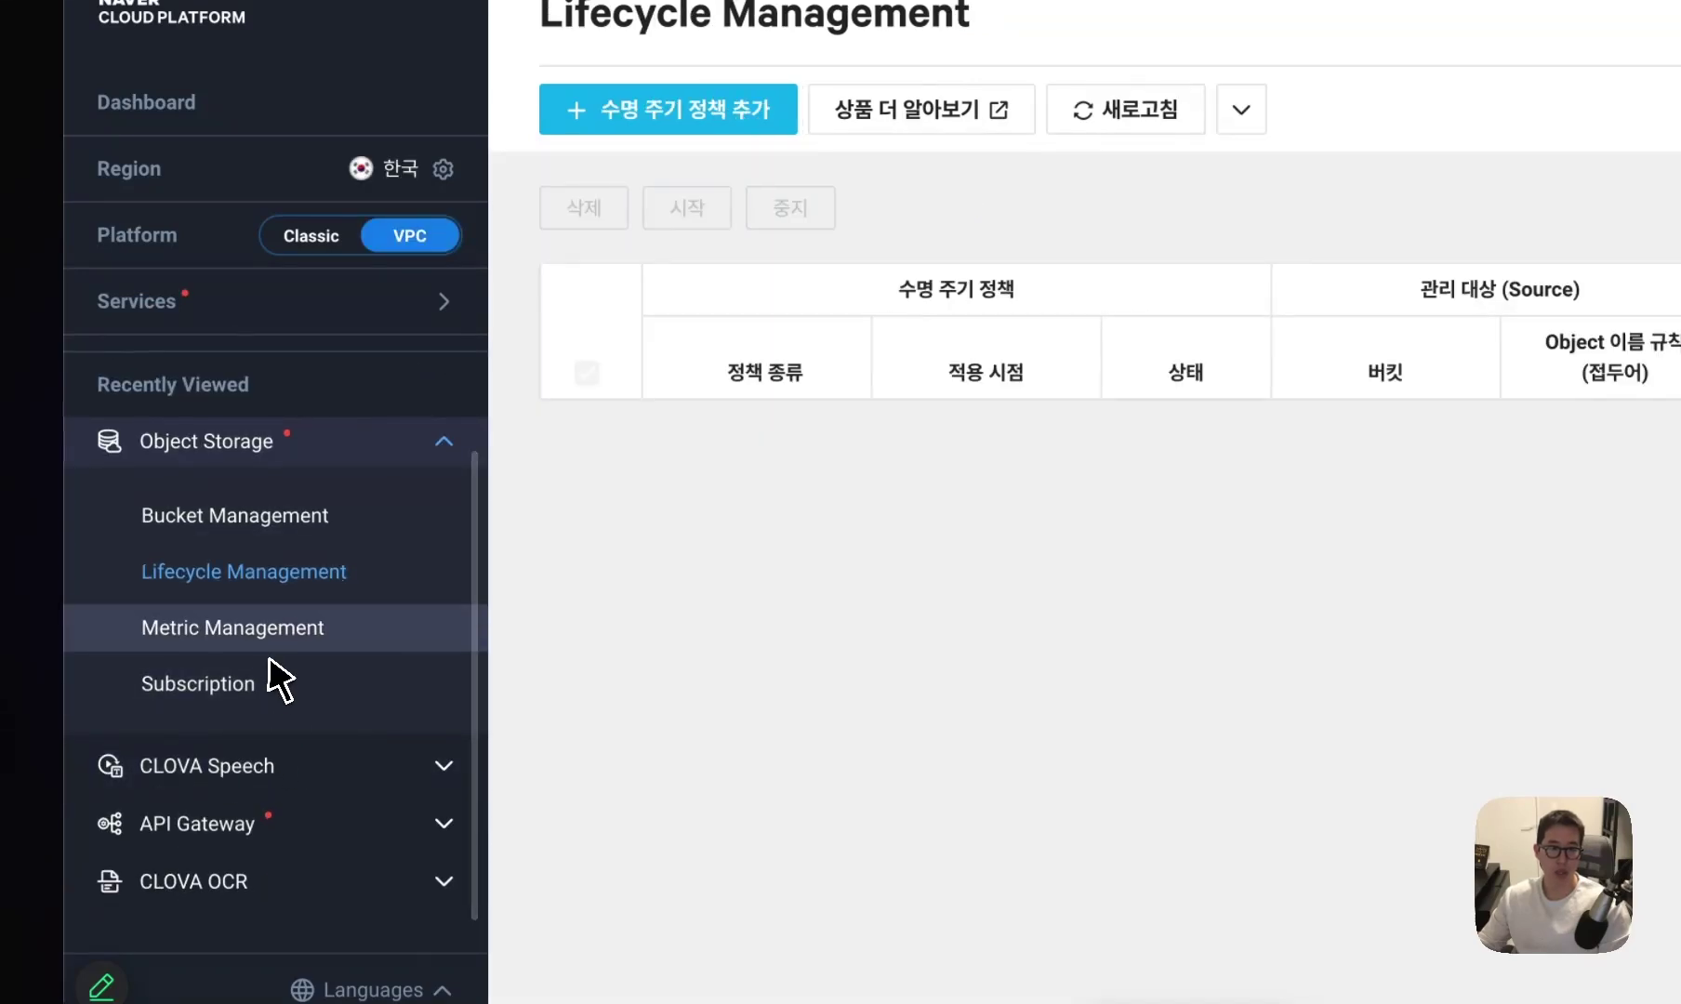
left_click(269, 651)
left_click(293, 712)
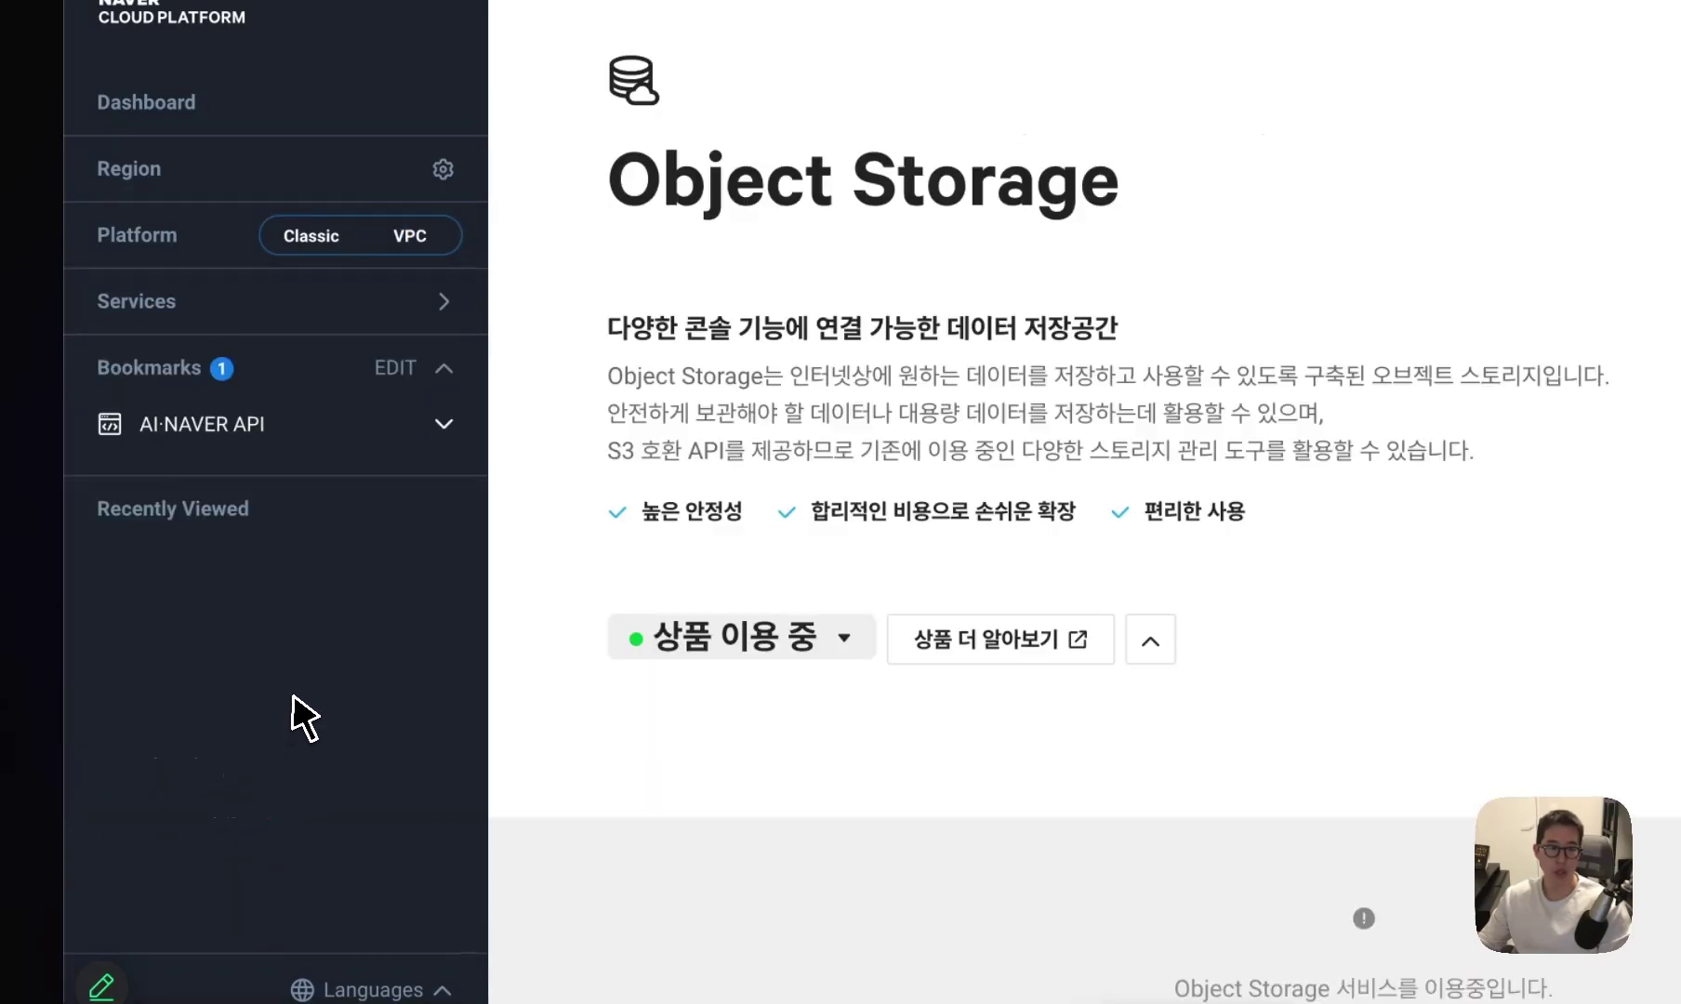
left_click(186, 158)
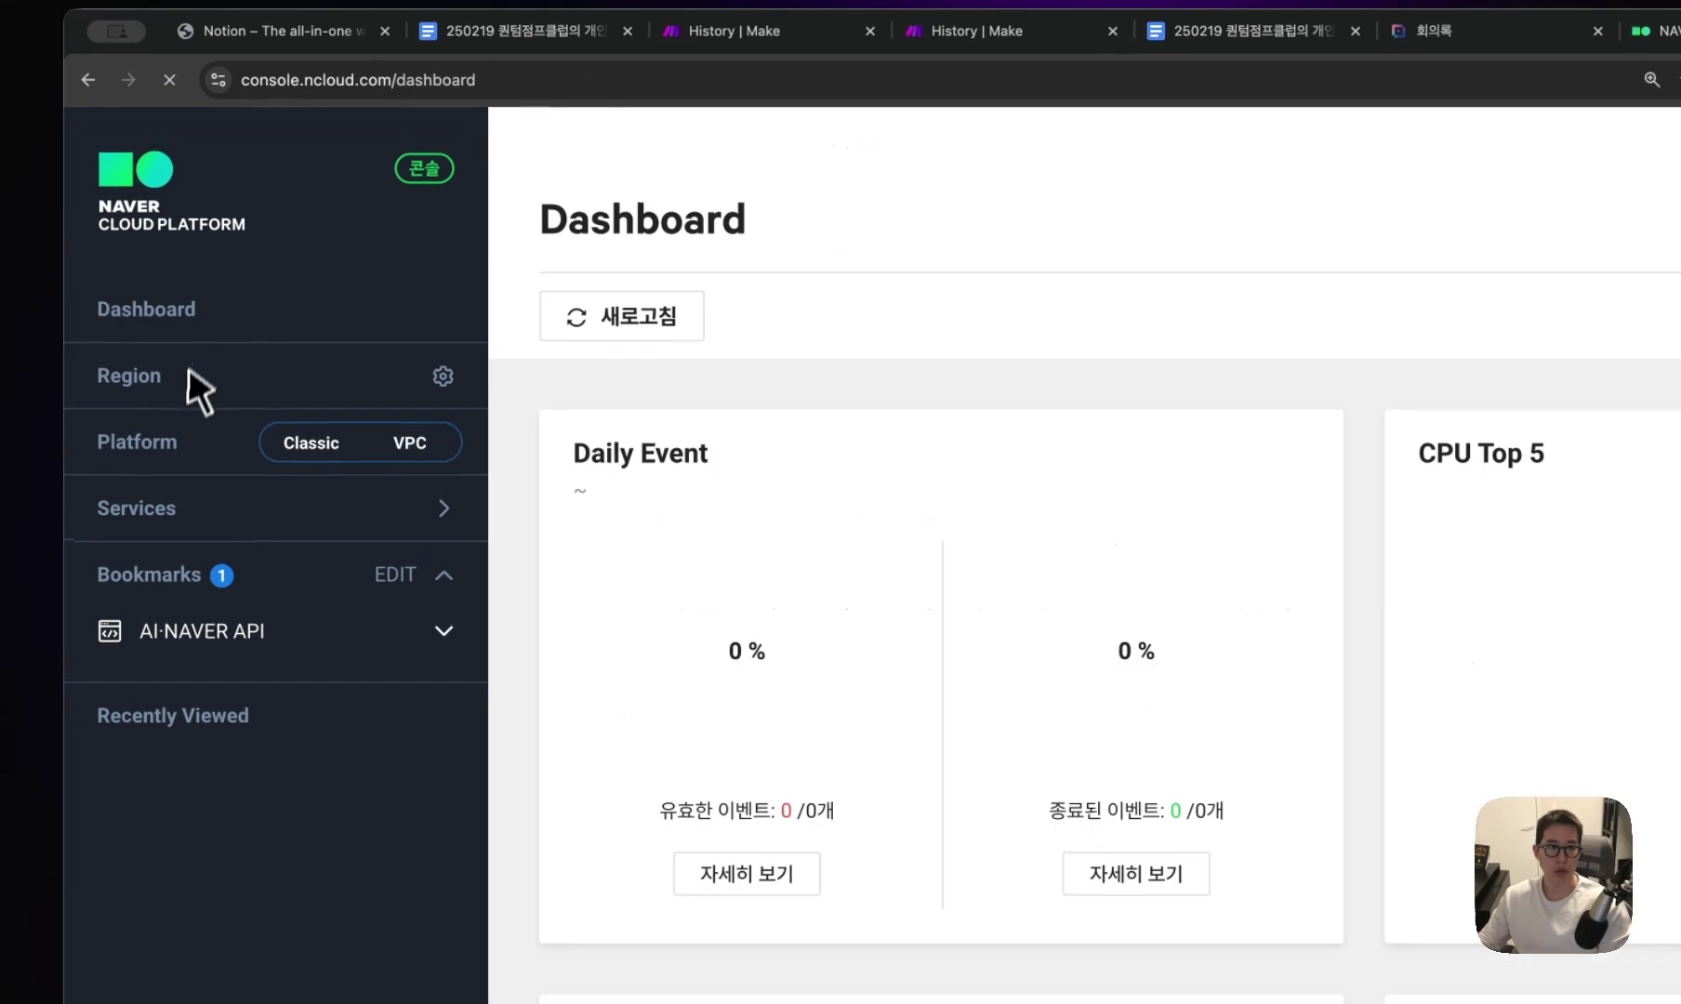
Find Object Storage via the services search and view the make-clova-speech bucket's files.
left_click(265, 361)
left_click(637, 308)
type("objec")
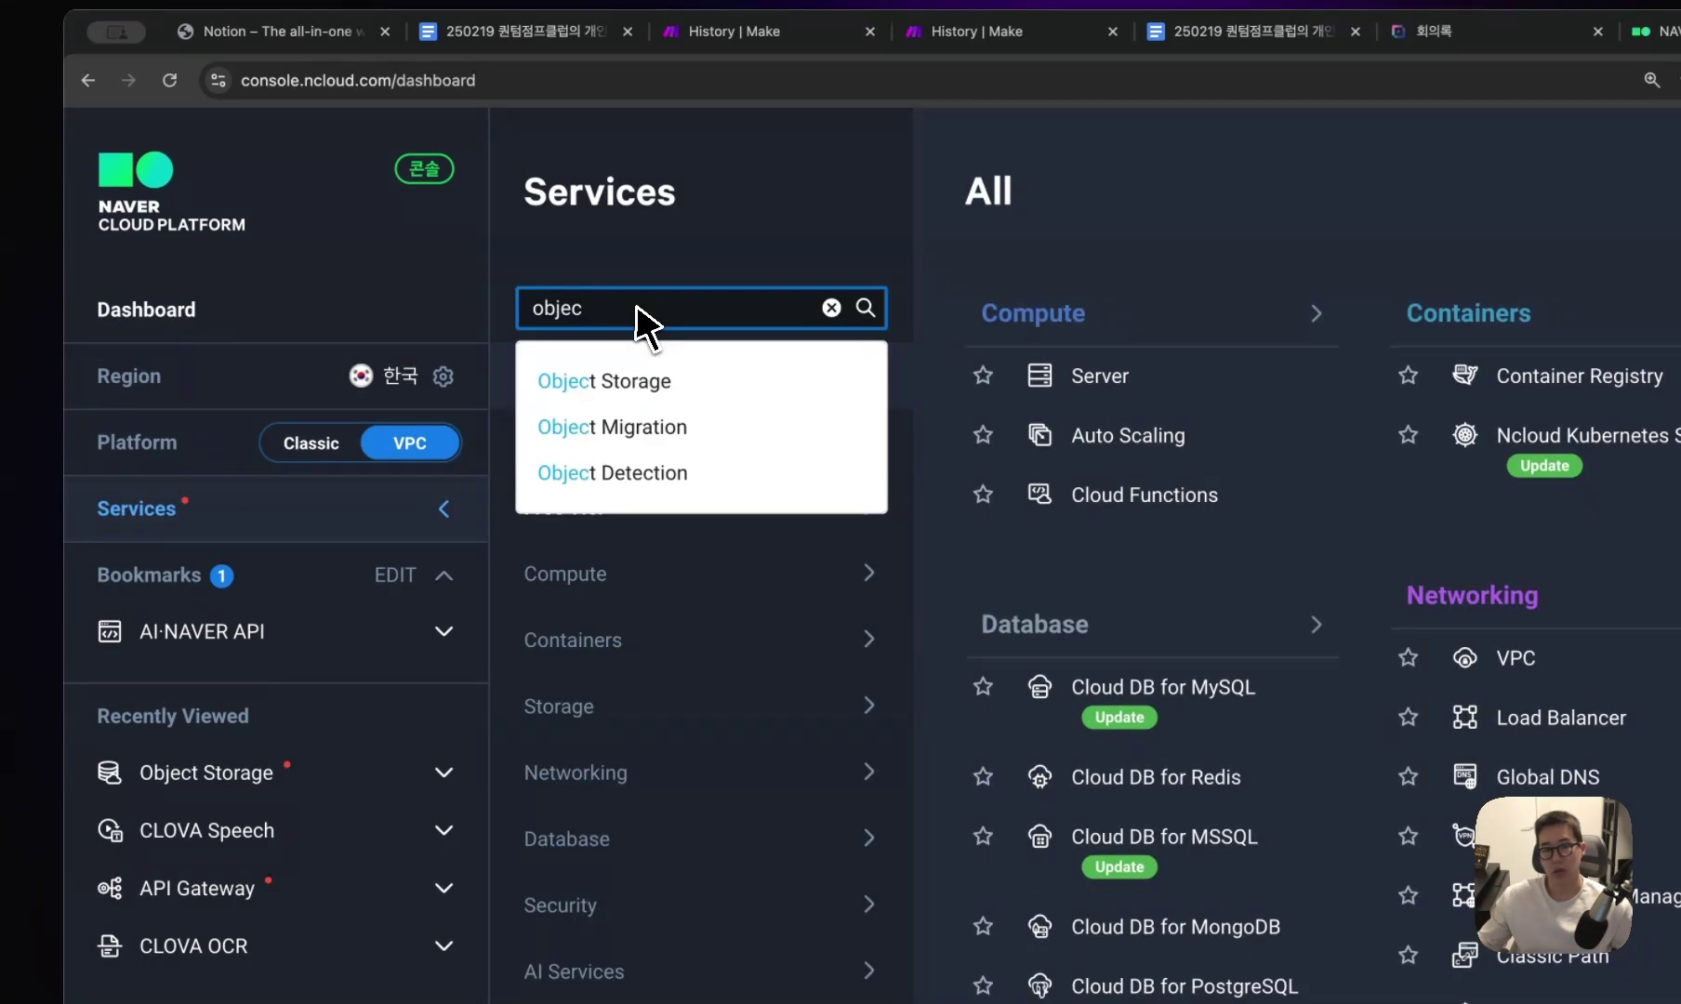
left_click(693, 380)
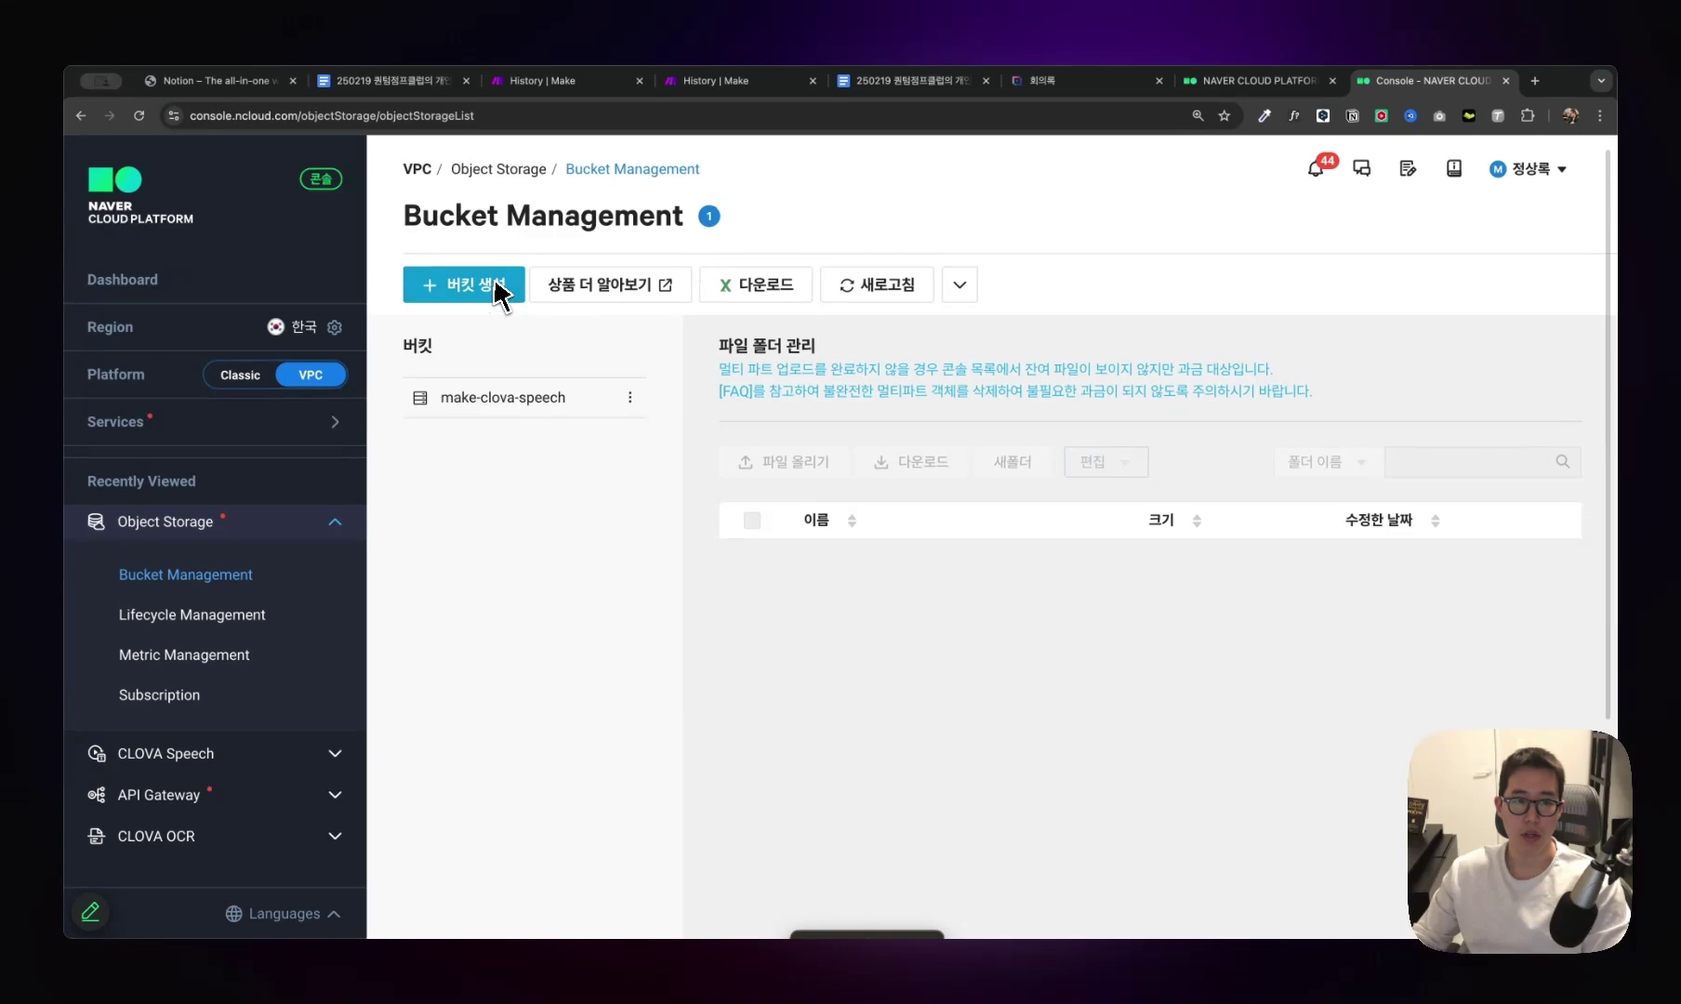
left_click(503, 397)
scroll(930, 595, "down", 5)
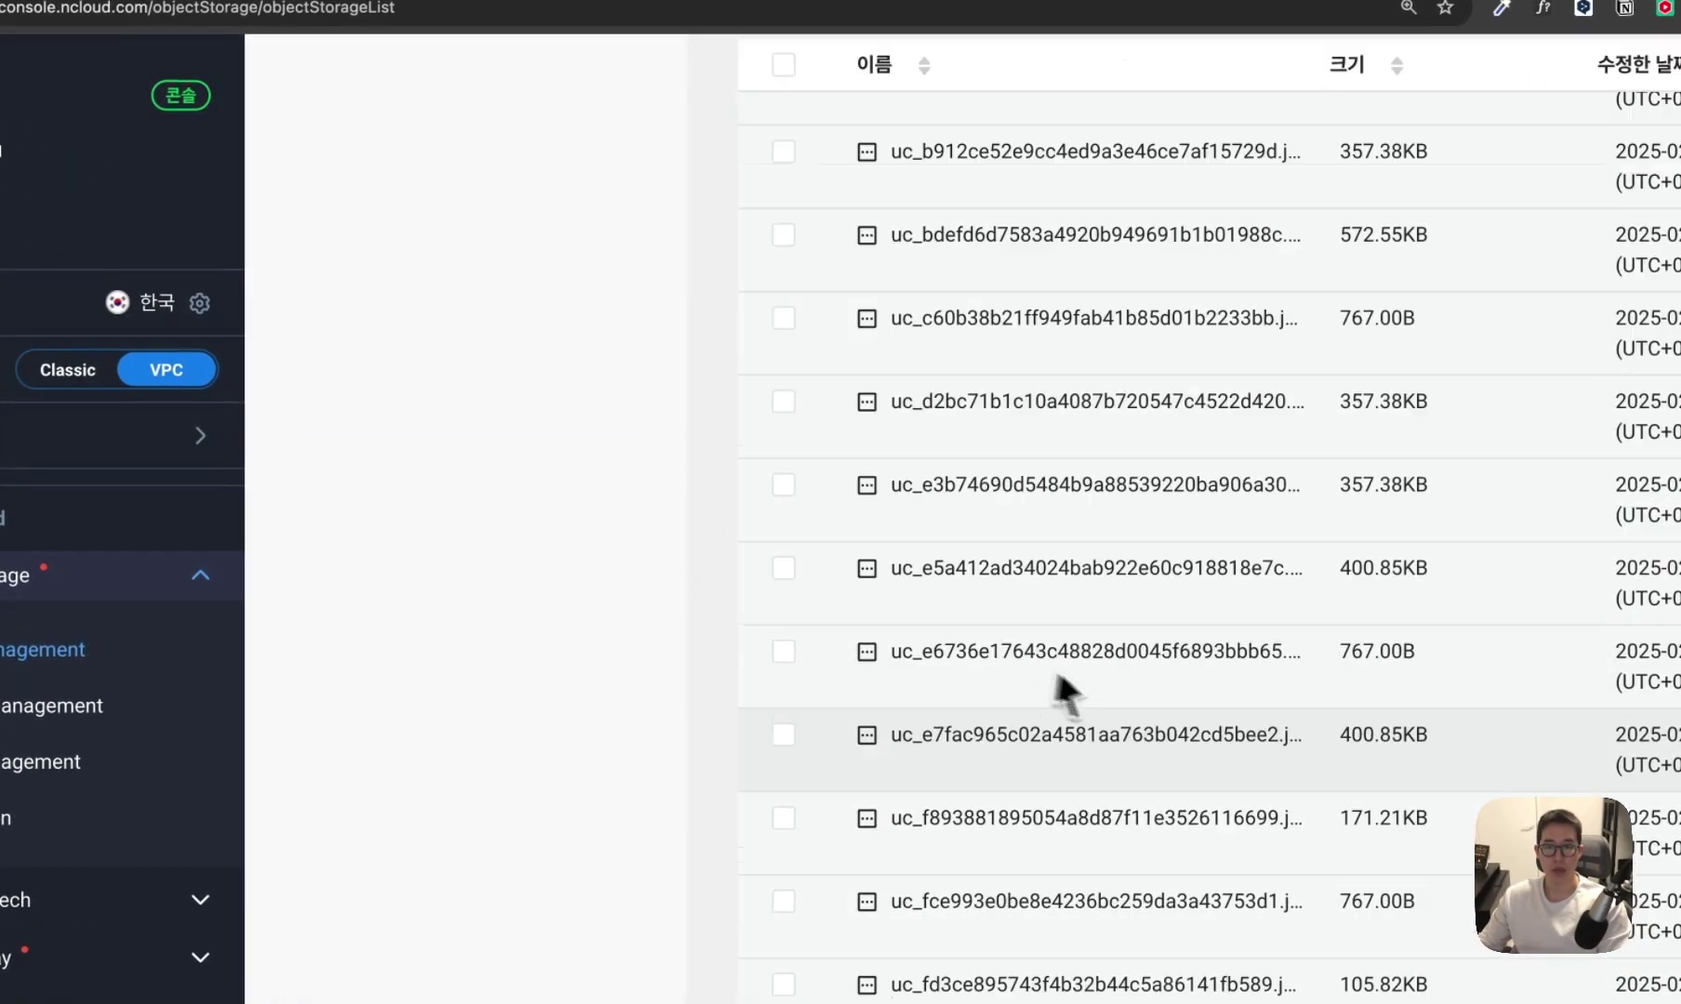
scroll(1065, 693, "up", 5)
Glance at bucket creation, then go back to the CLOVA Speech Domain list.
left_click(432, 244)
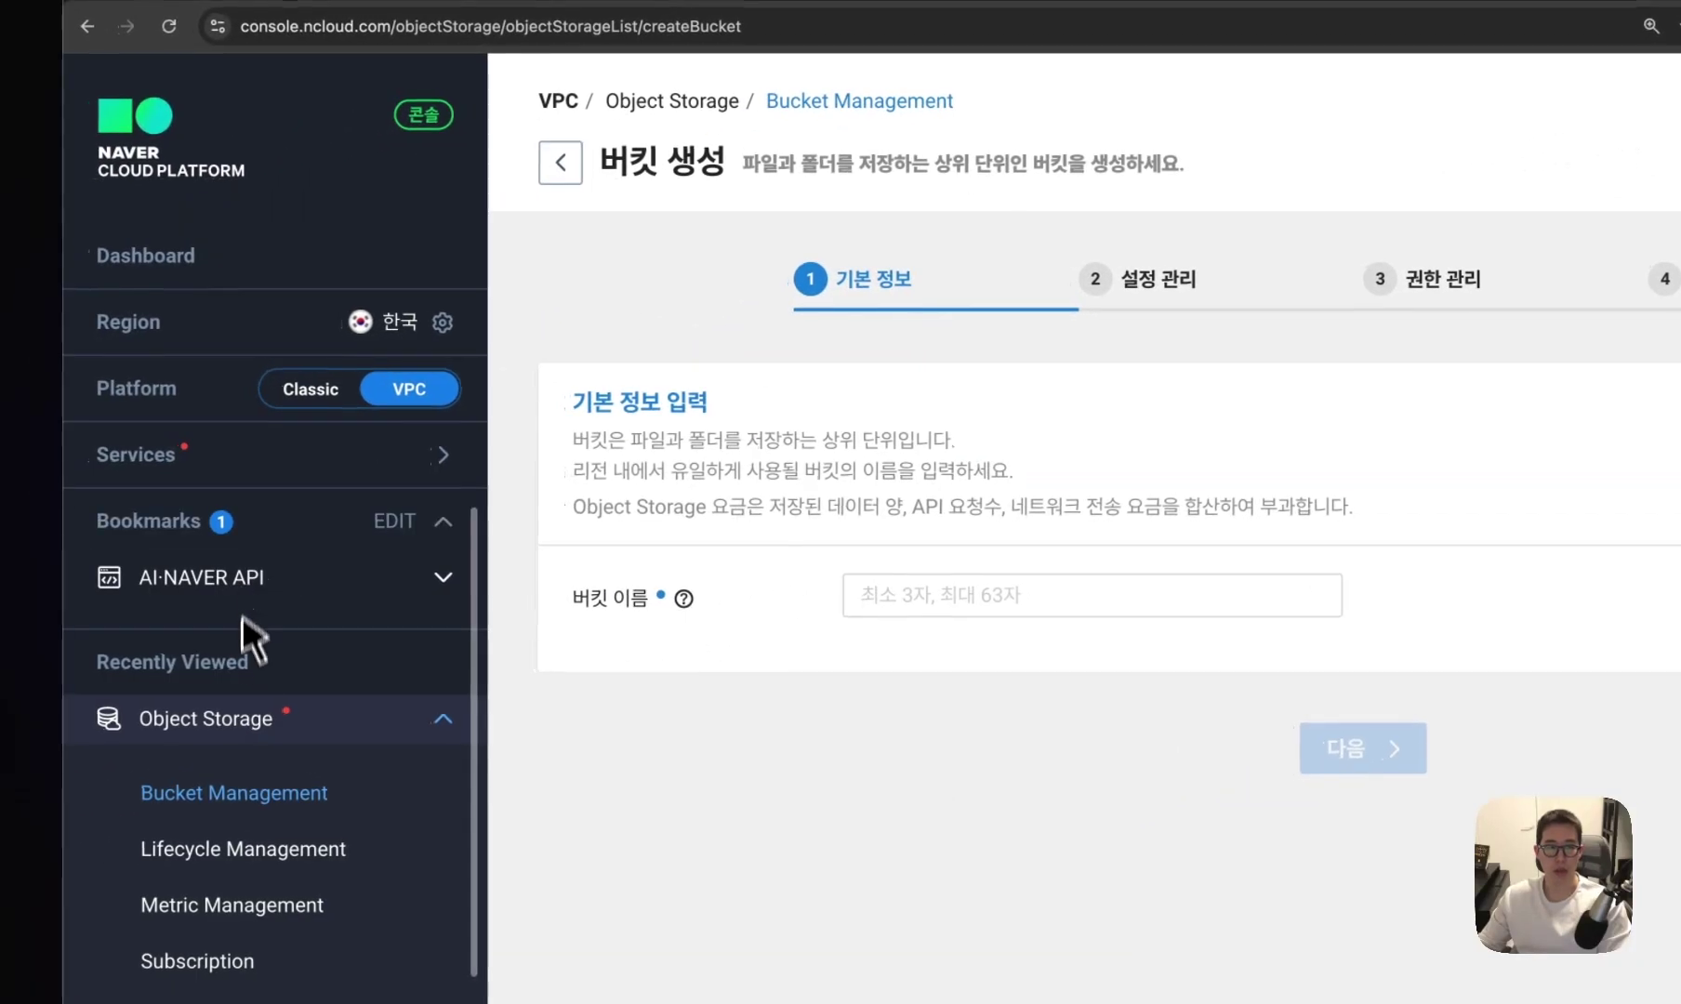
scroll(244, 632, "down", 3)
left_click(279, 902)
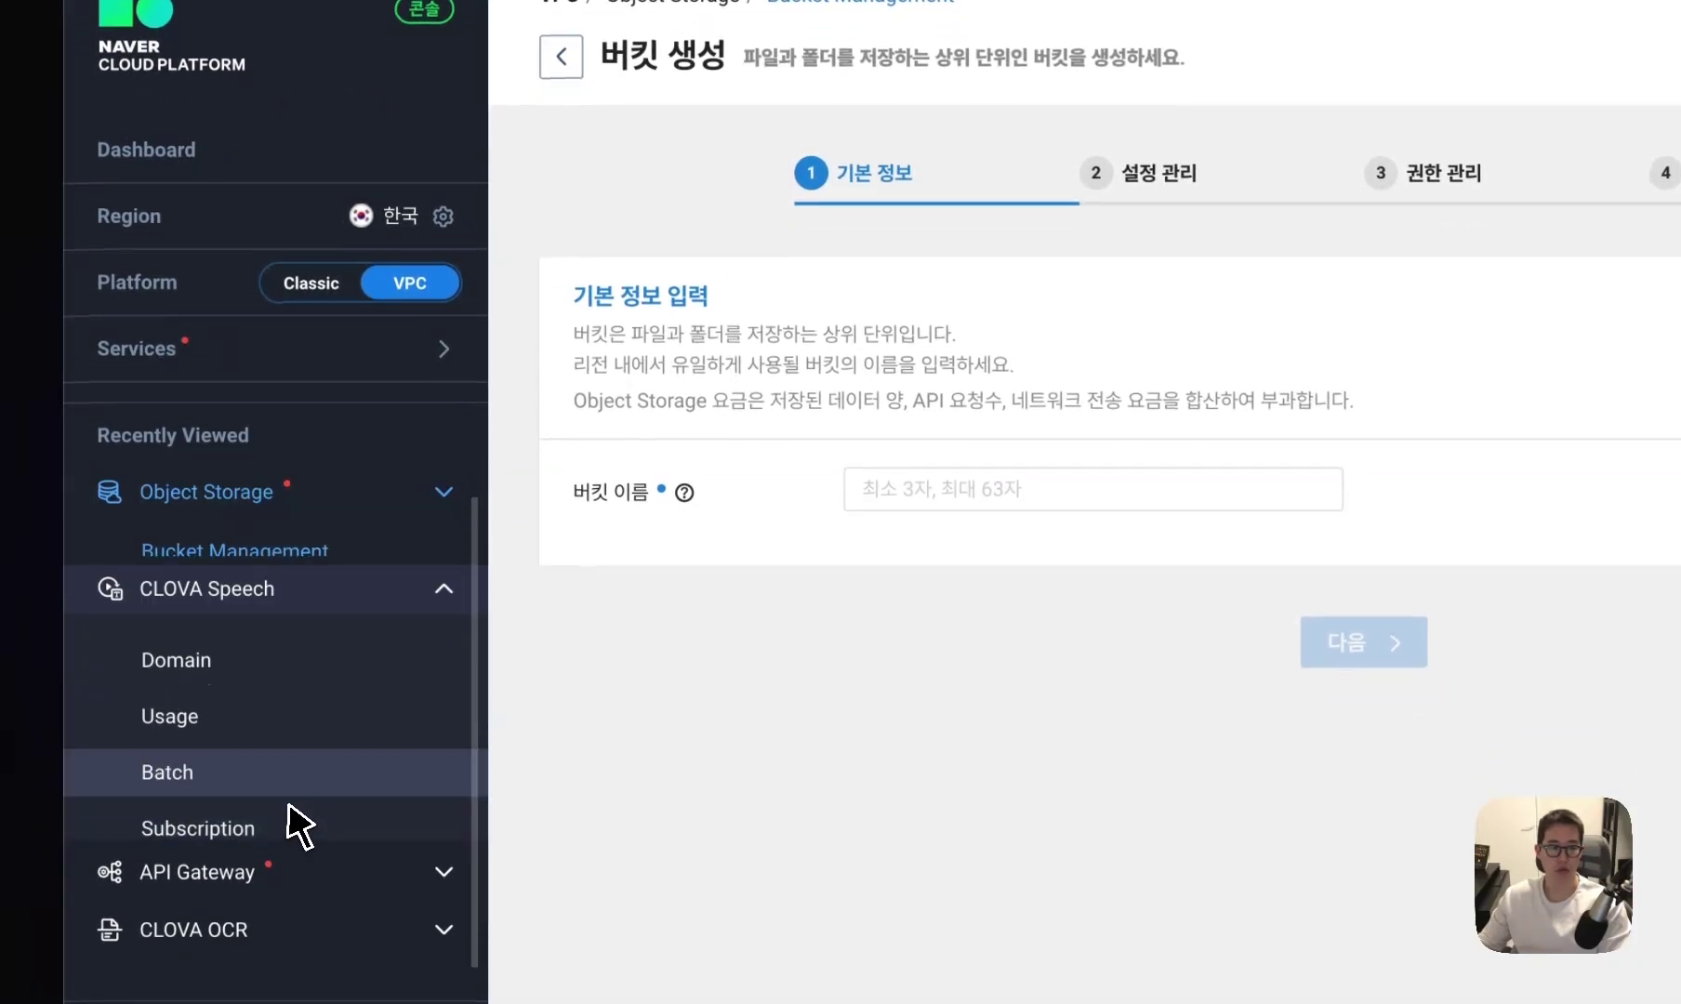
left_click(176, 660)
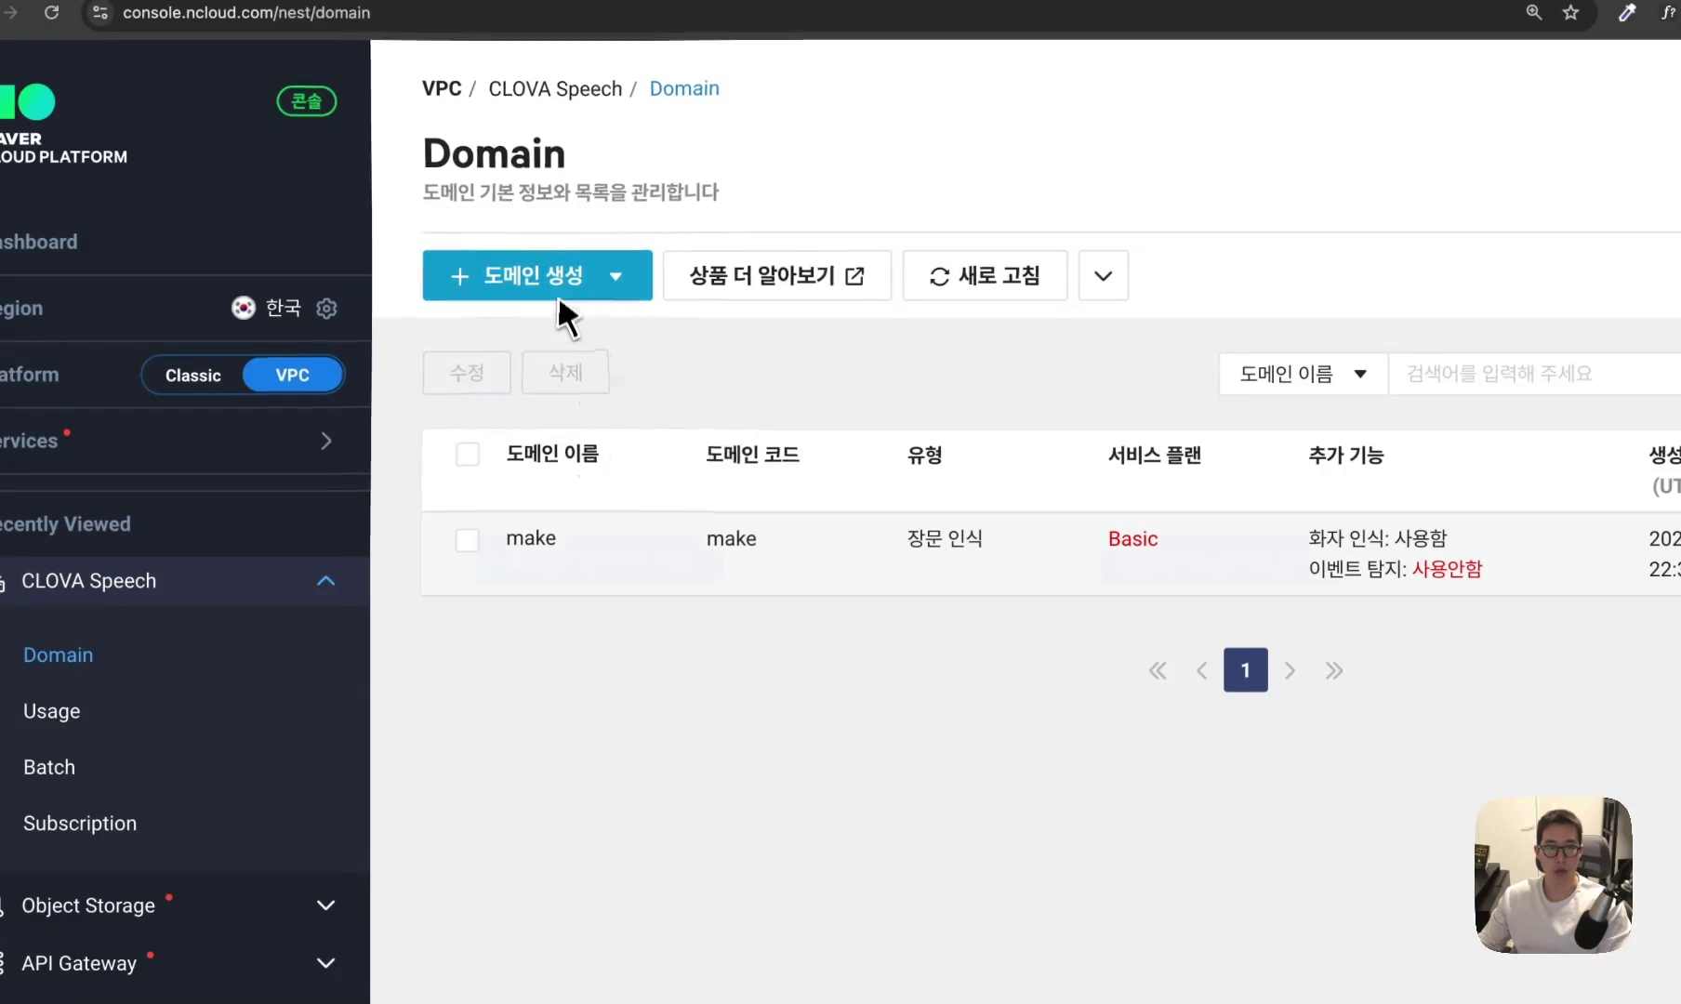
Cancel the new 장문 인식 domain form and open the make domain's builder 설정 with its keys and invoke URL.
mouse_move(572, 293)
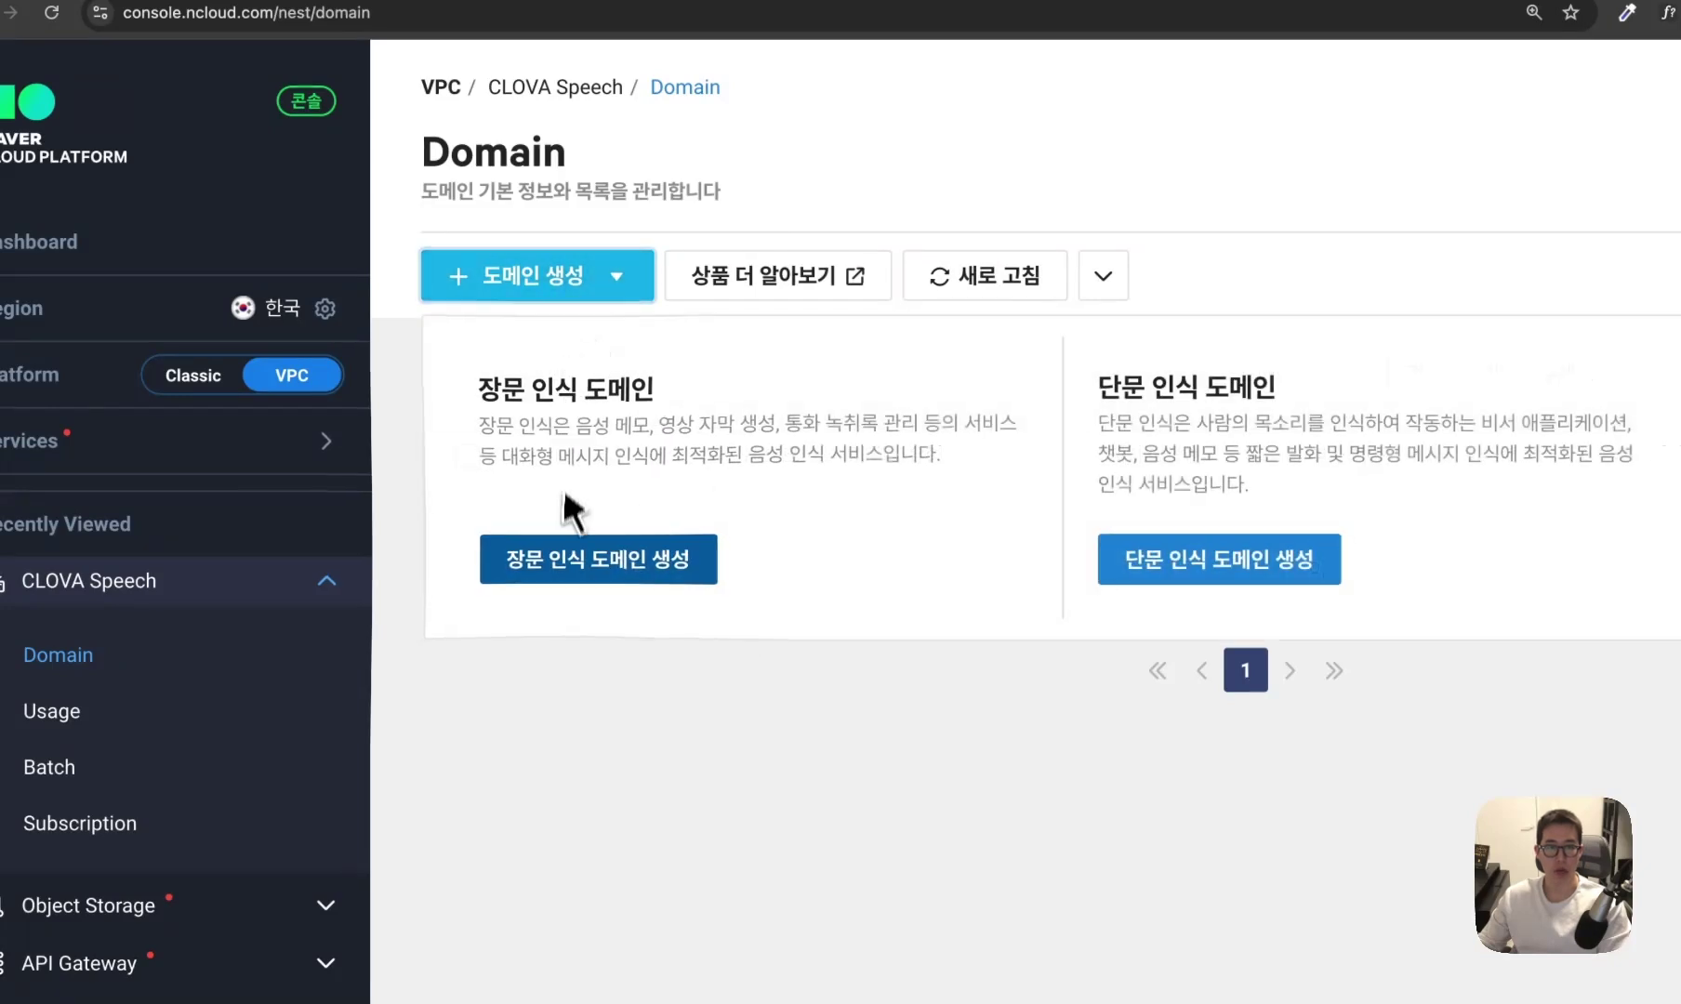
left_click(572, 554)
scroll(930, 706, "down", 5)
left_click(1101, 707)
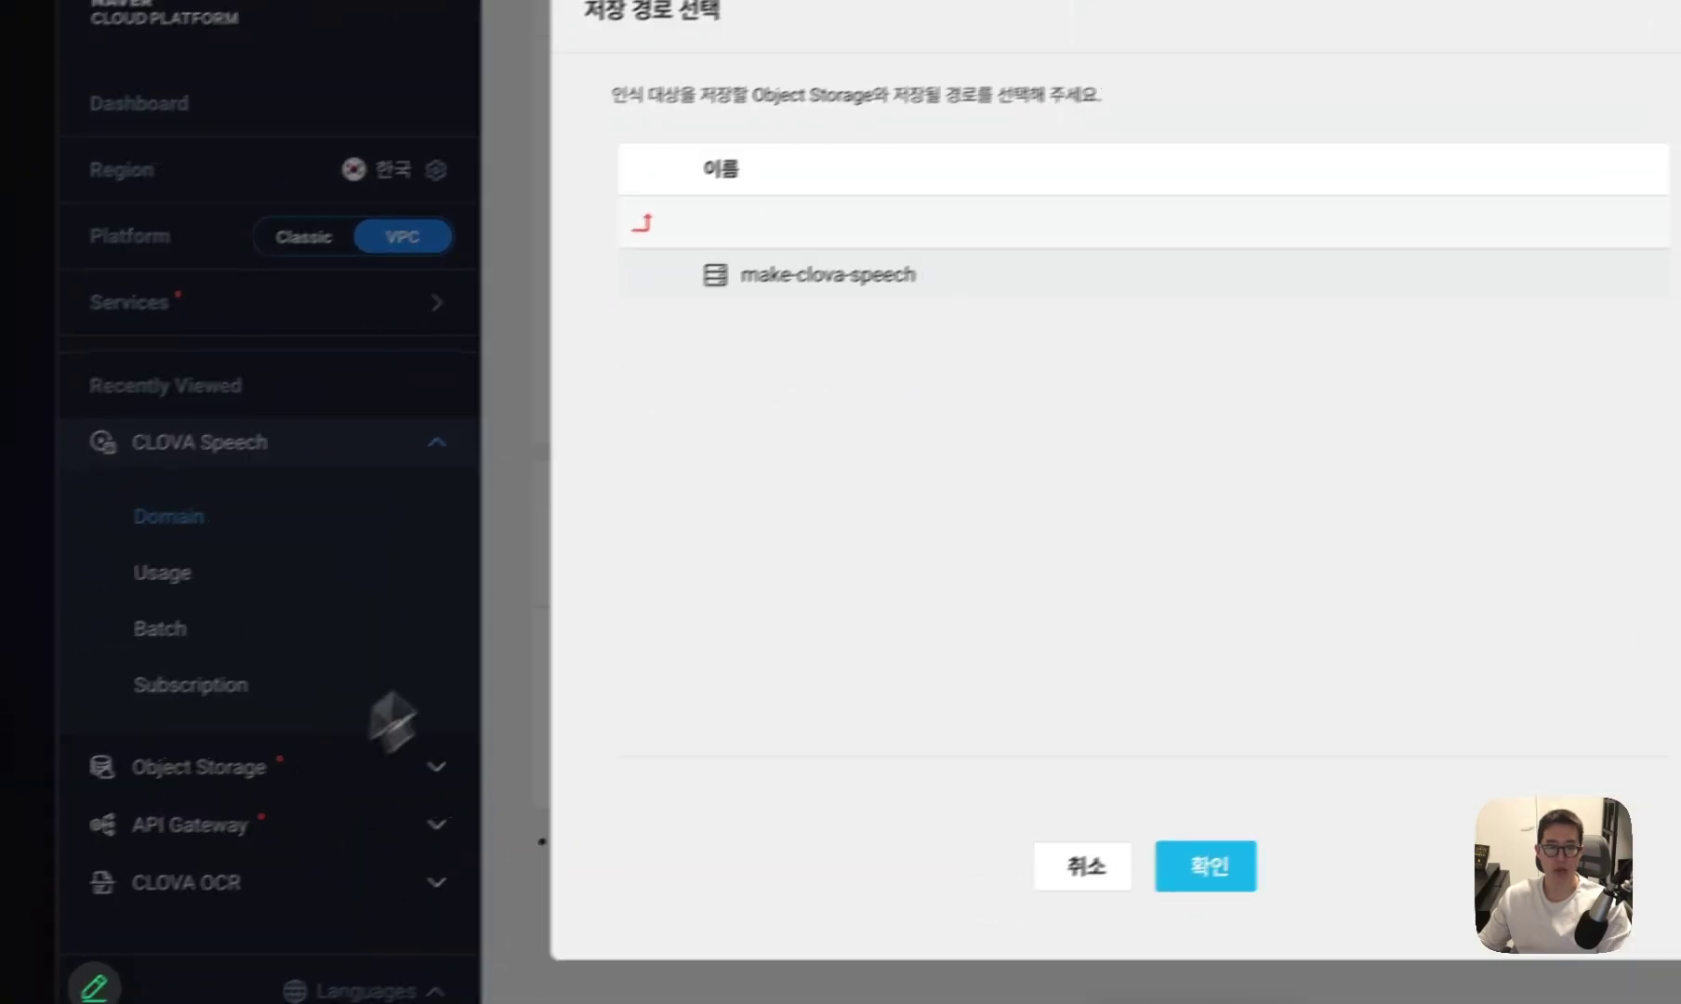
left_click(1090, 864)
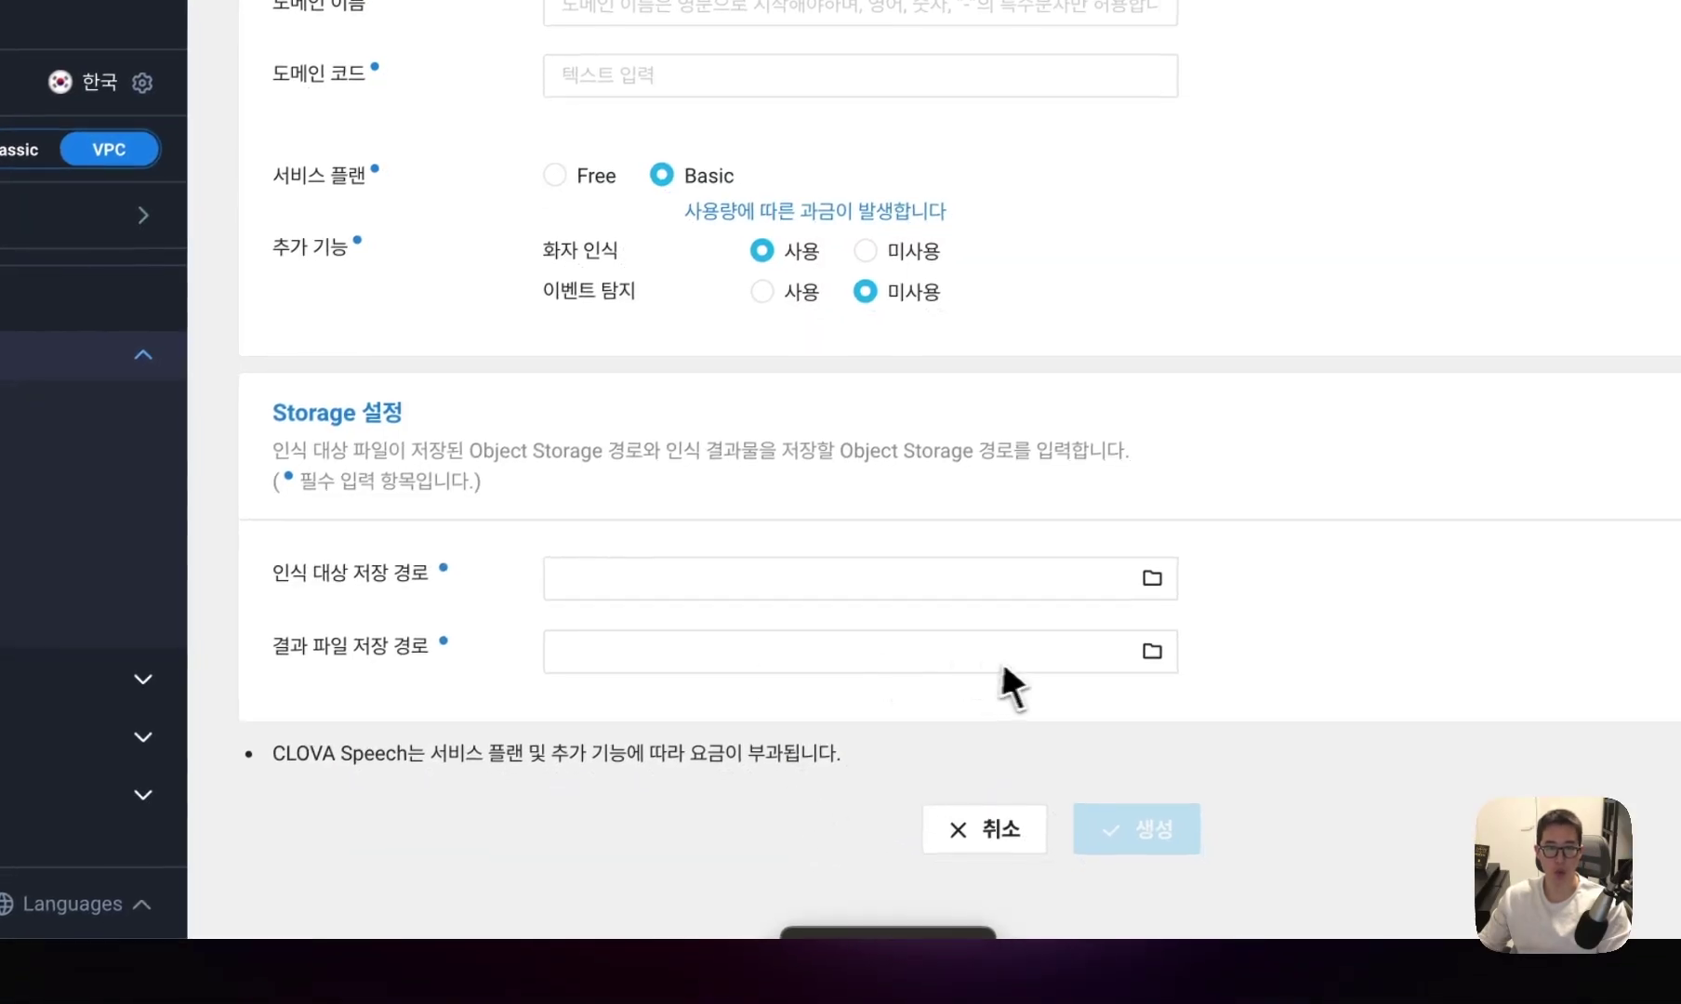
left_click(986, 830)
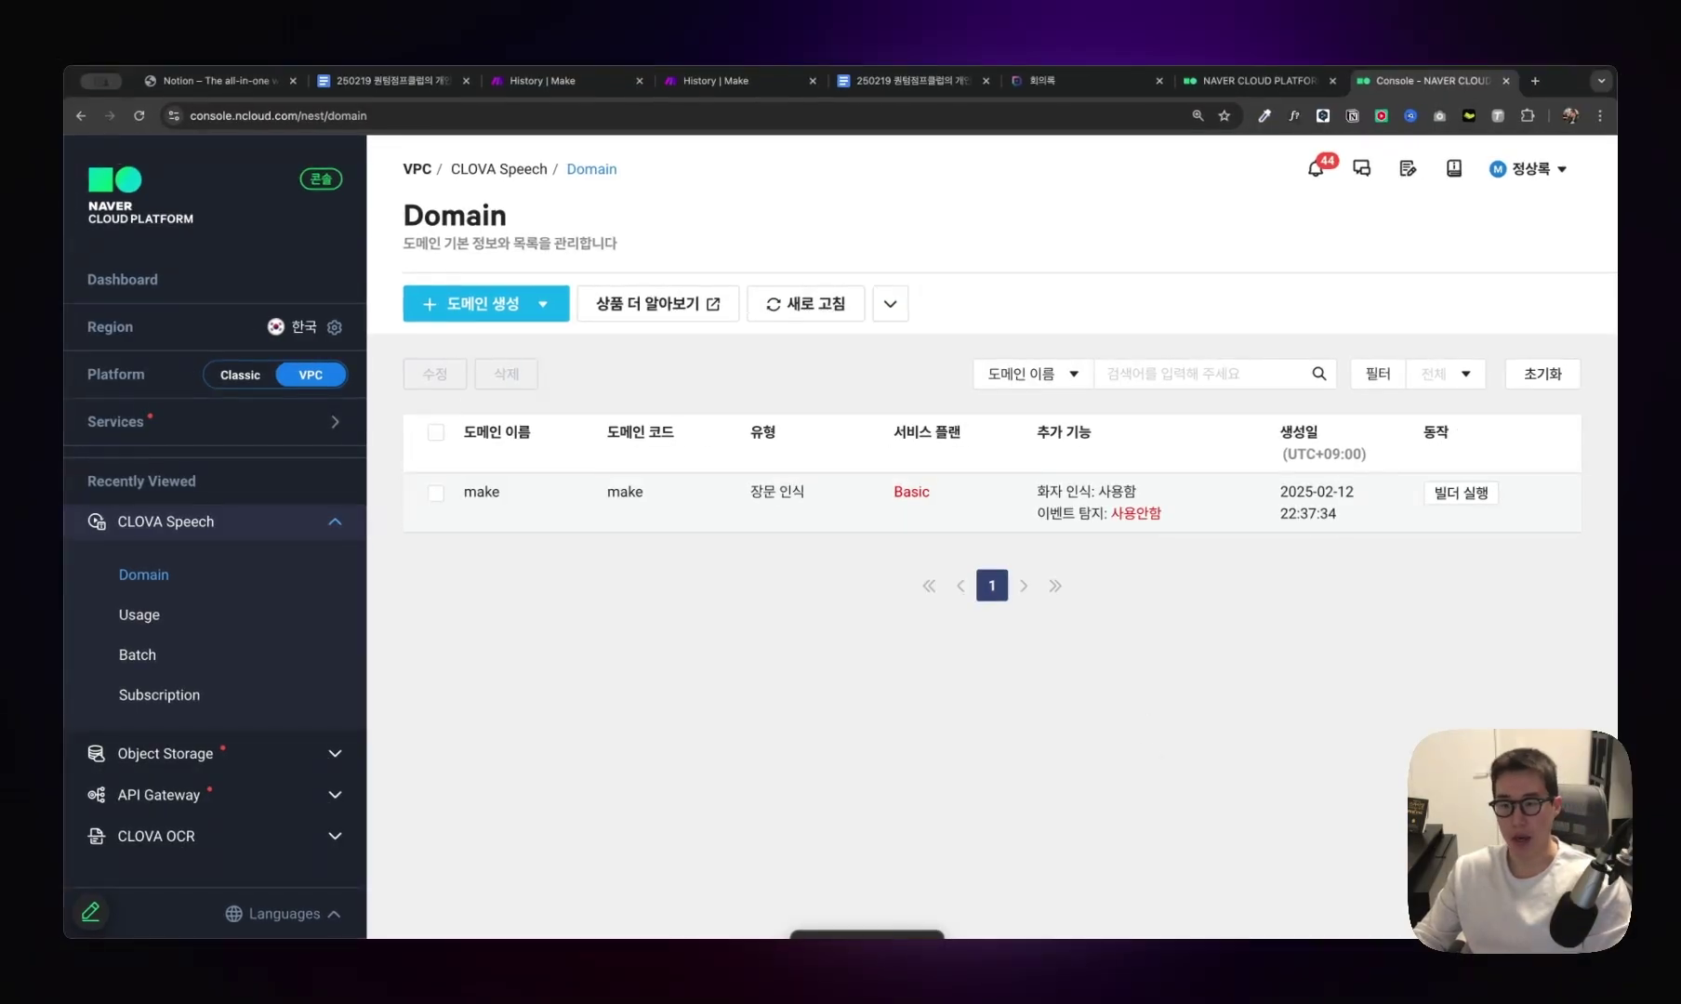
left_click(1461, 493)
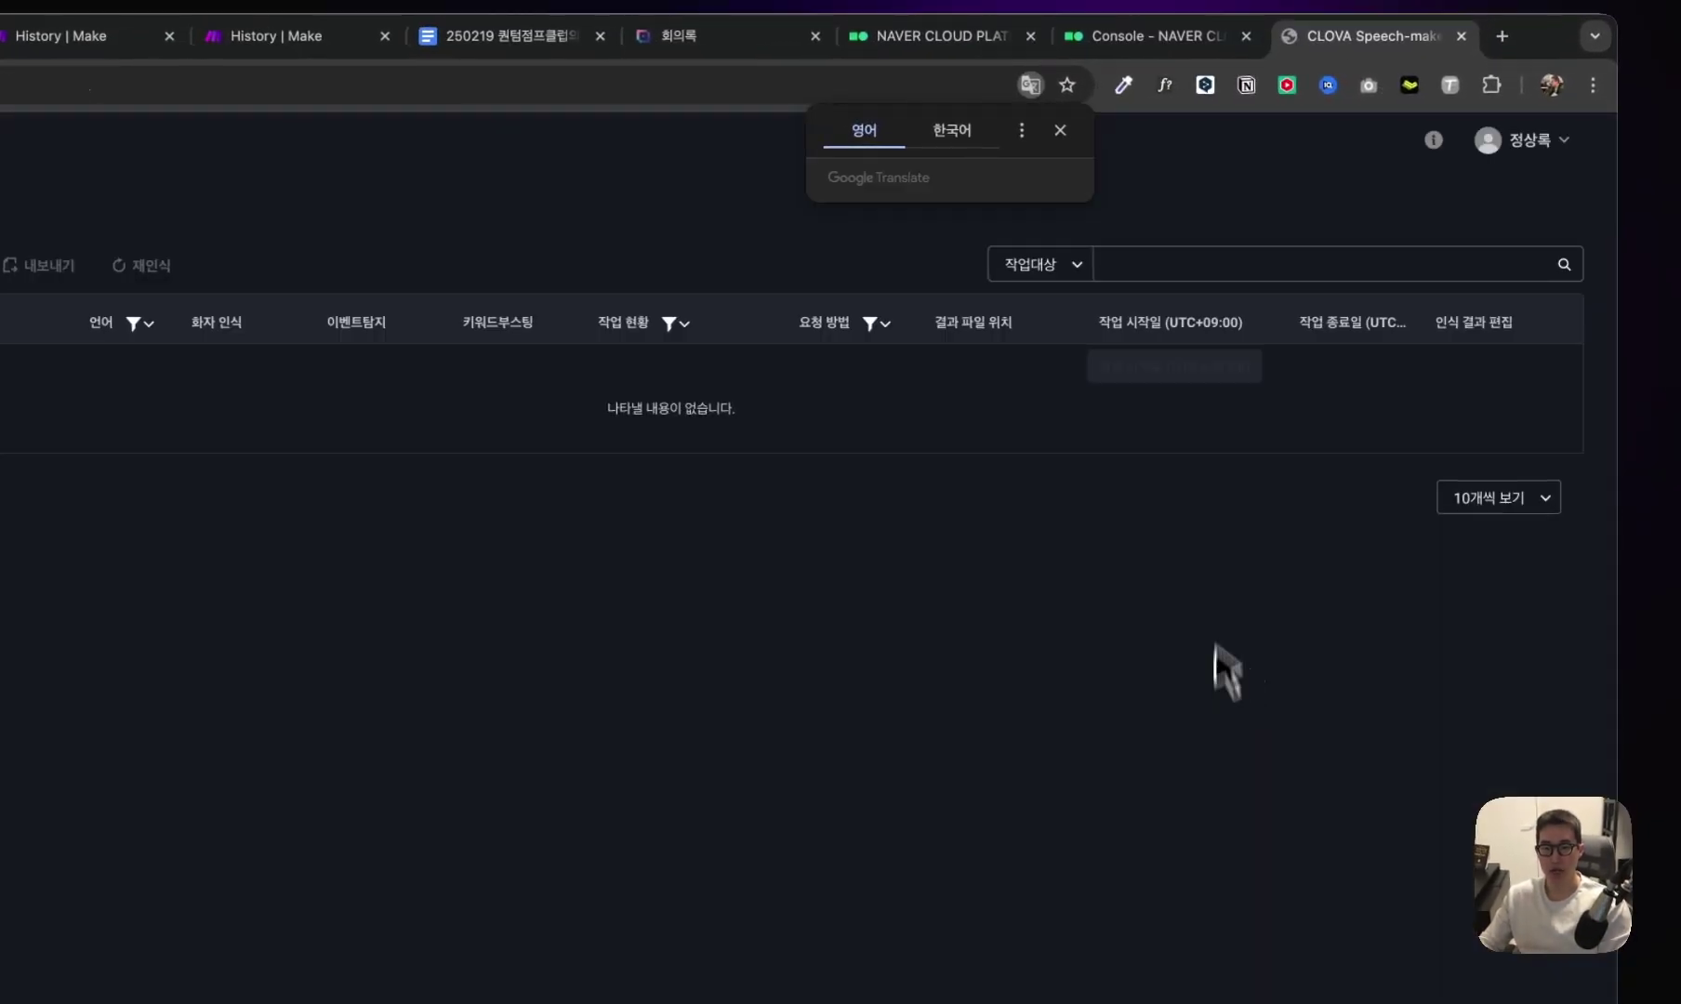
left_click(166, 321)
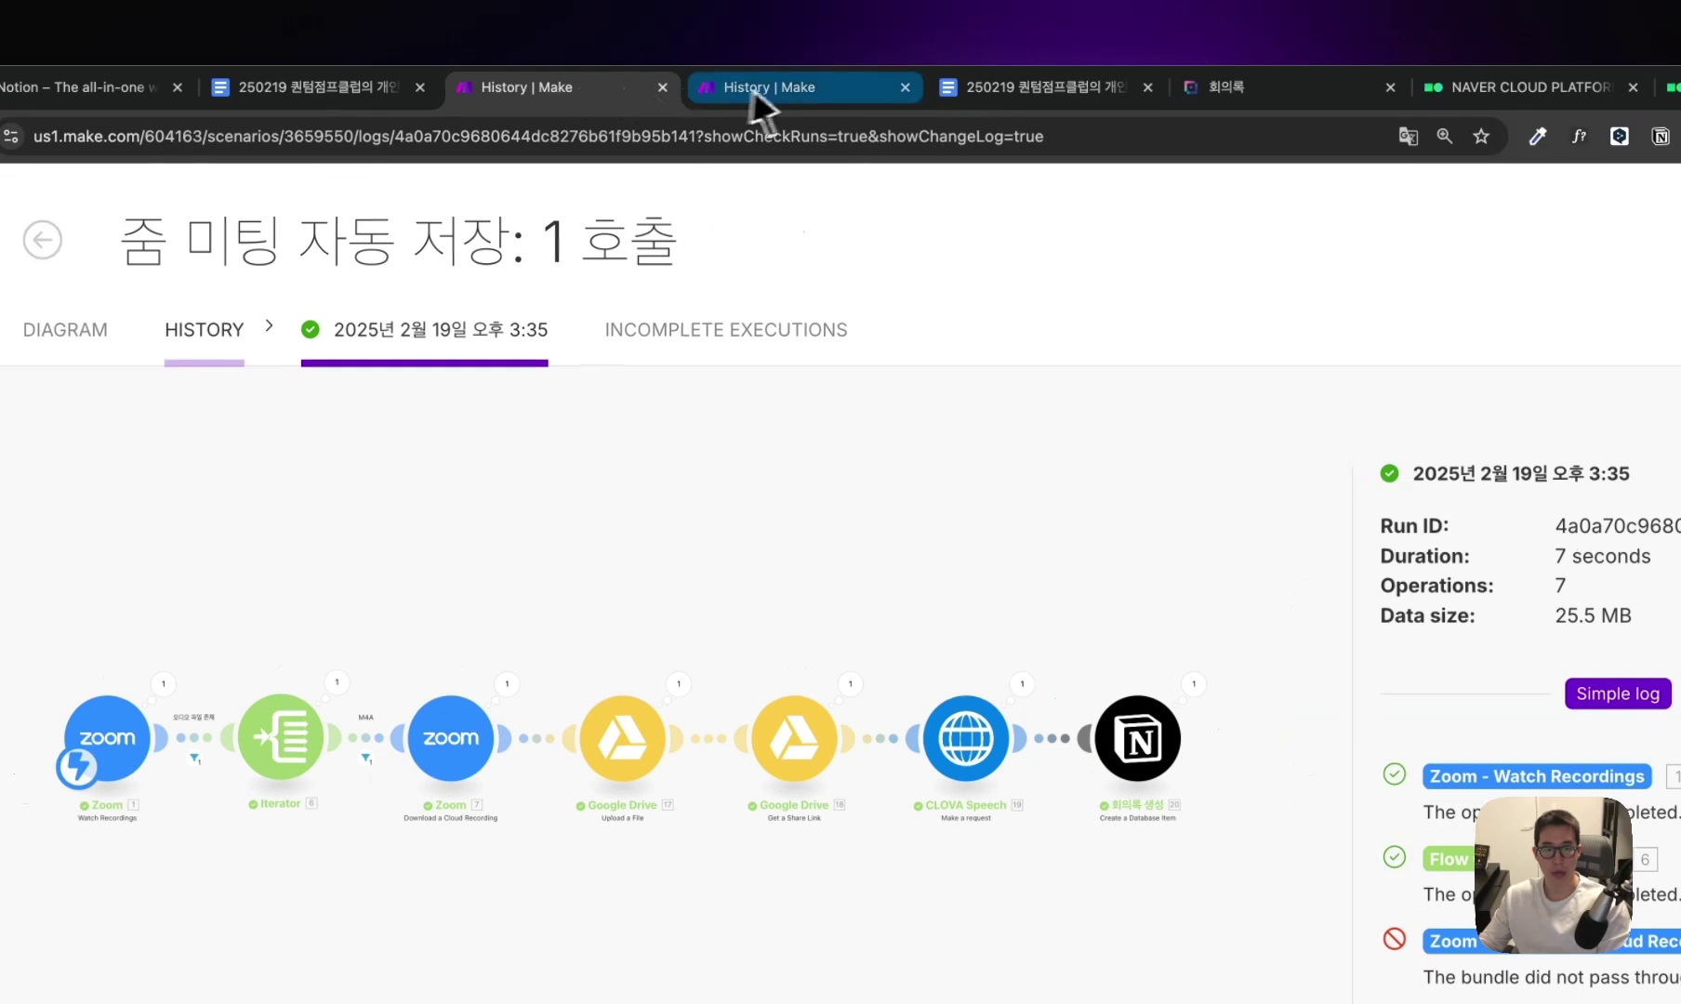
In the new scenario's module search, try 'Chatgpt' and browse OpenAI modules, then search 'Naver'.
left_click(790, 93)
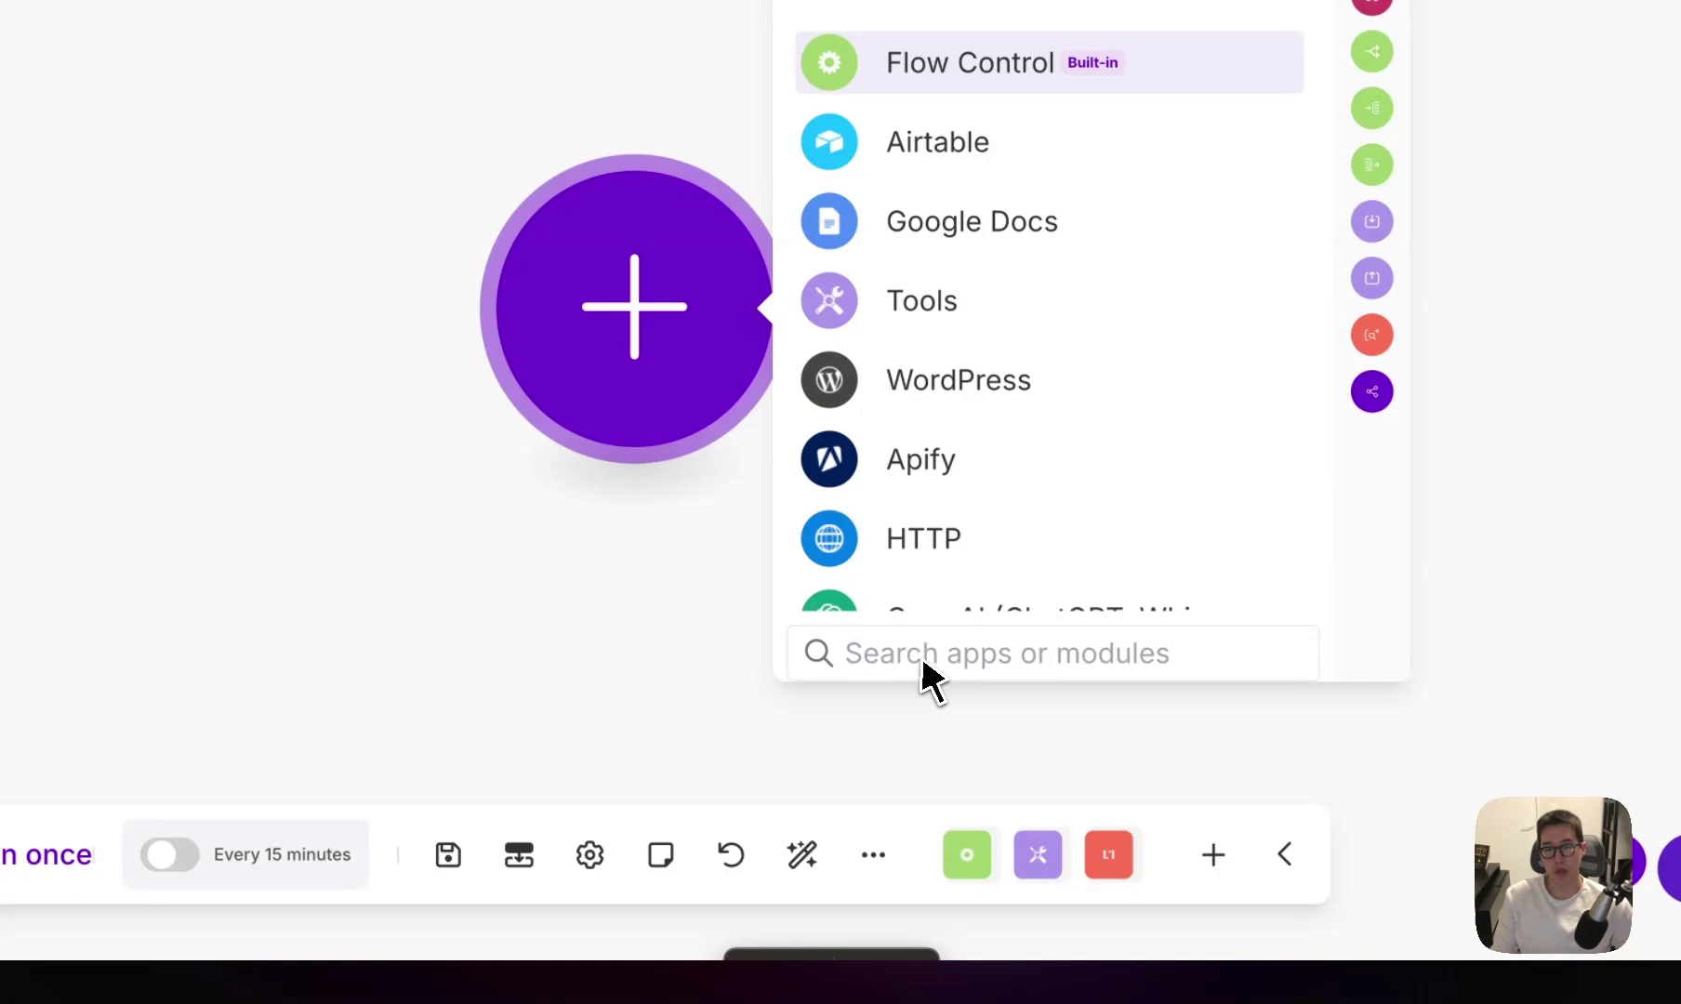
type("Chat")
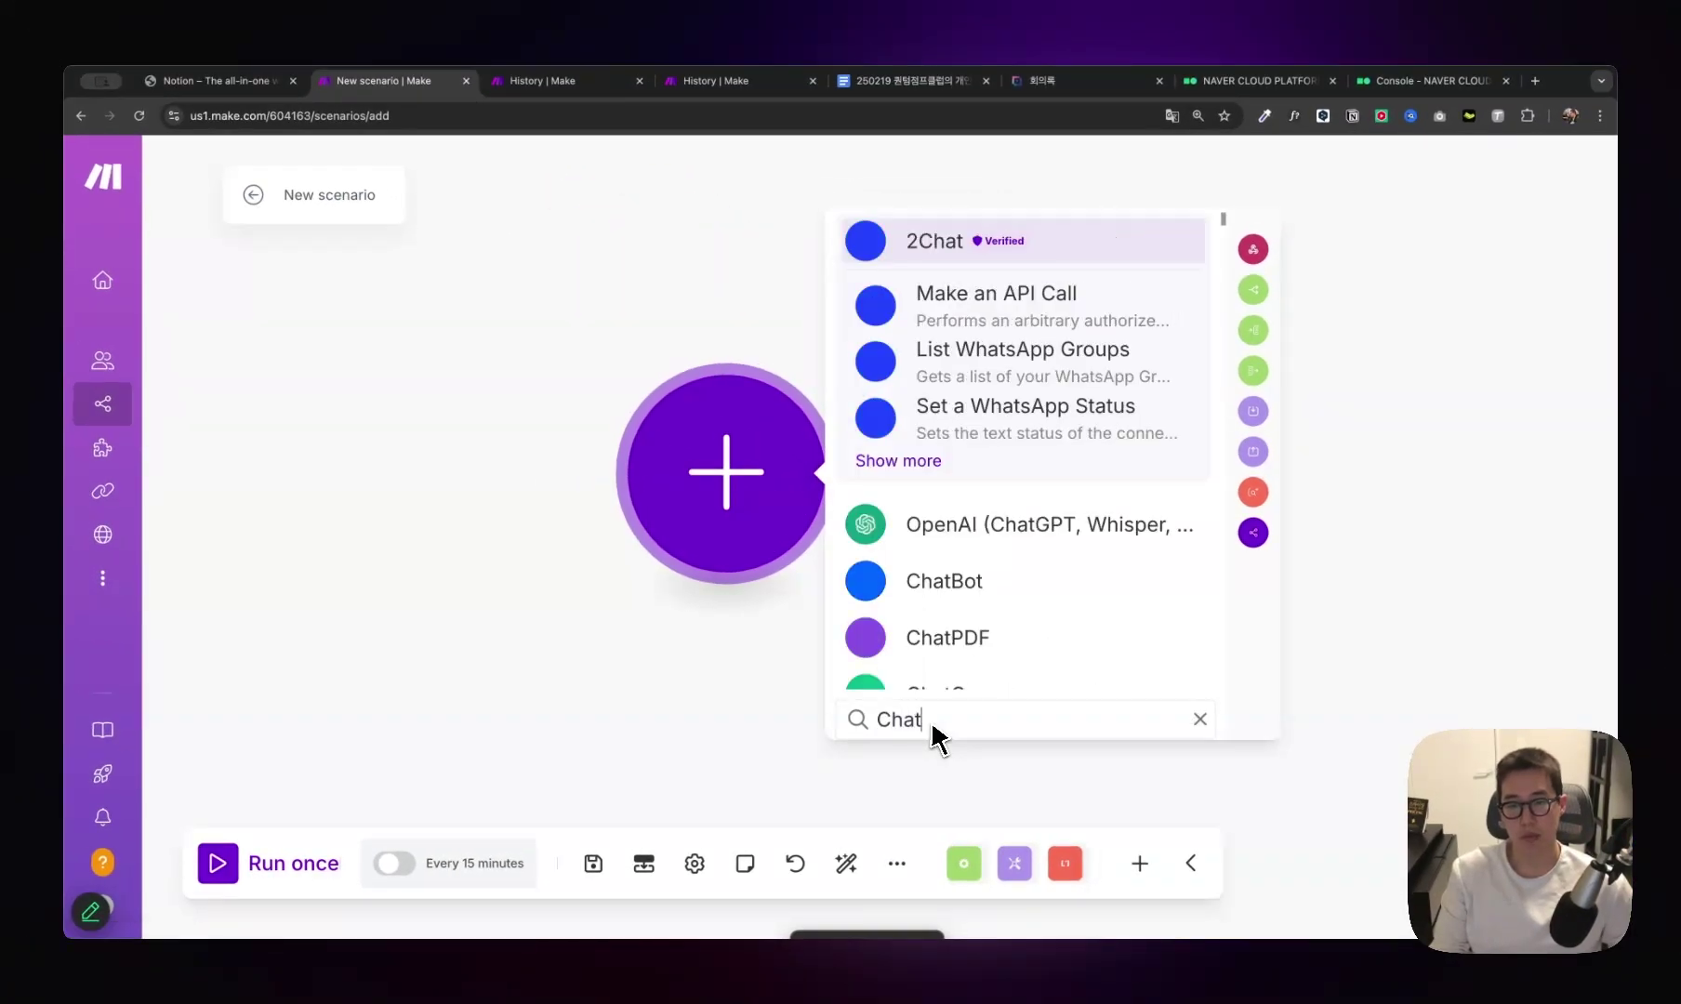
type("gpt")
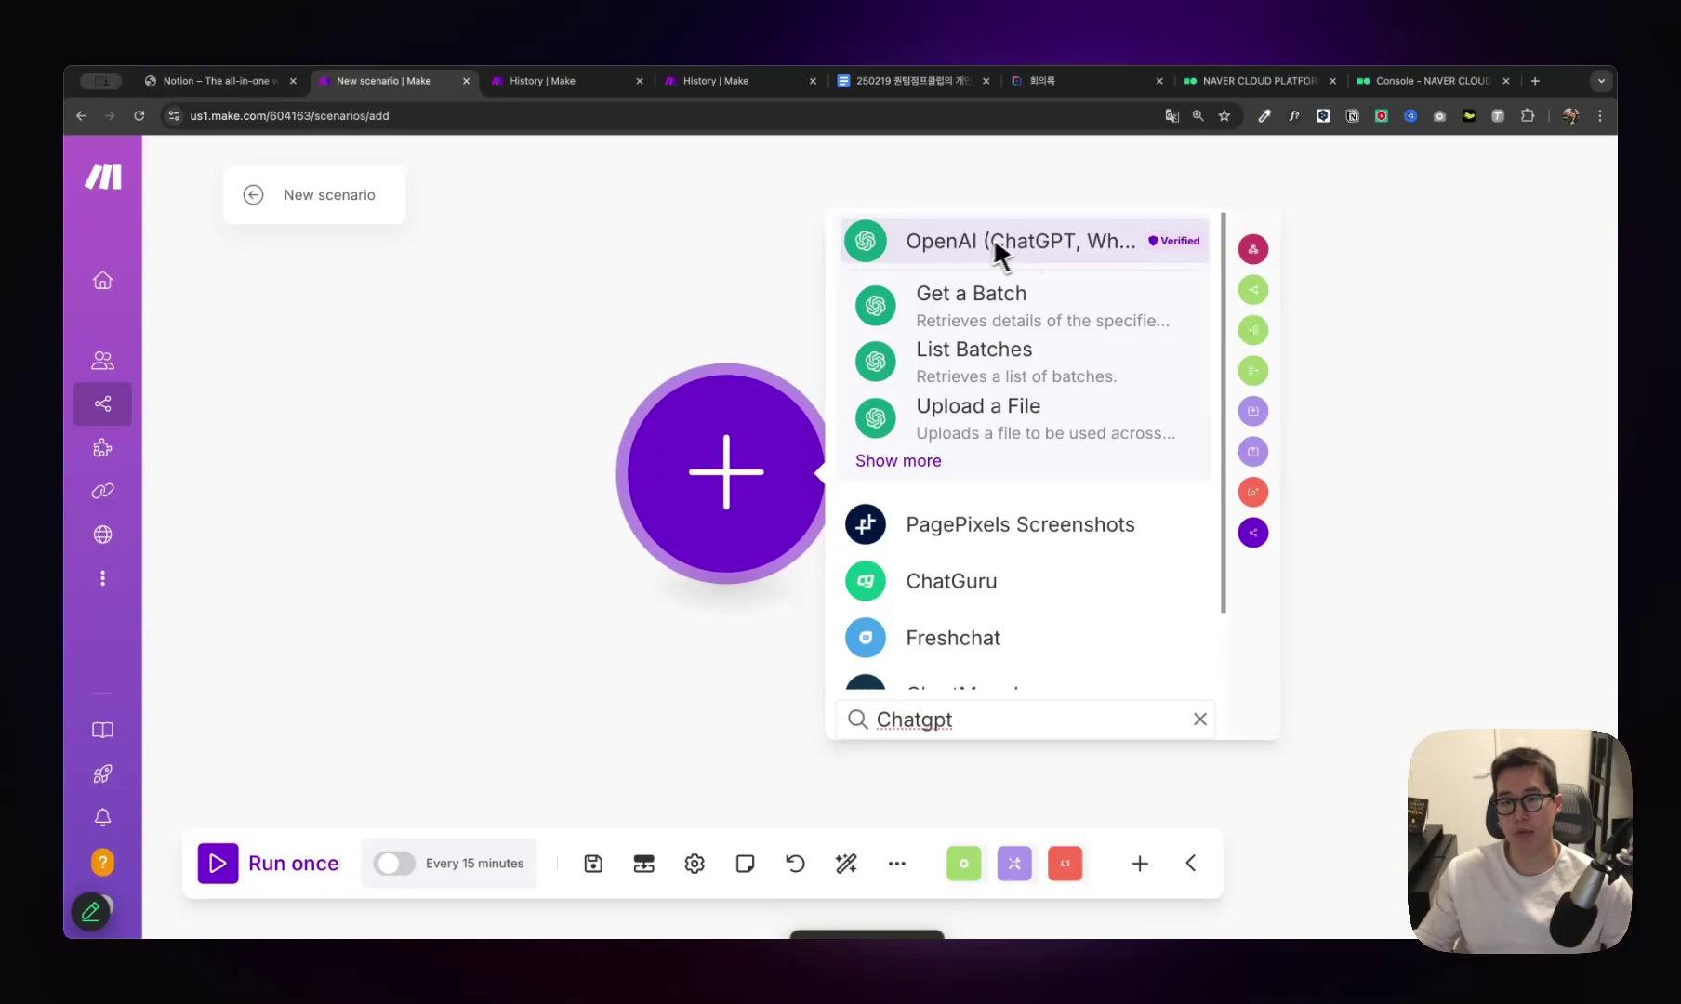
left_click(930, 460)
scroll(1023, 586, "down", 3)
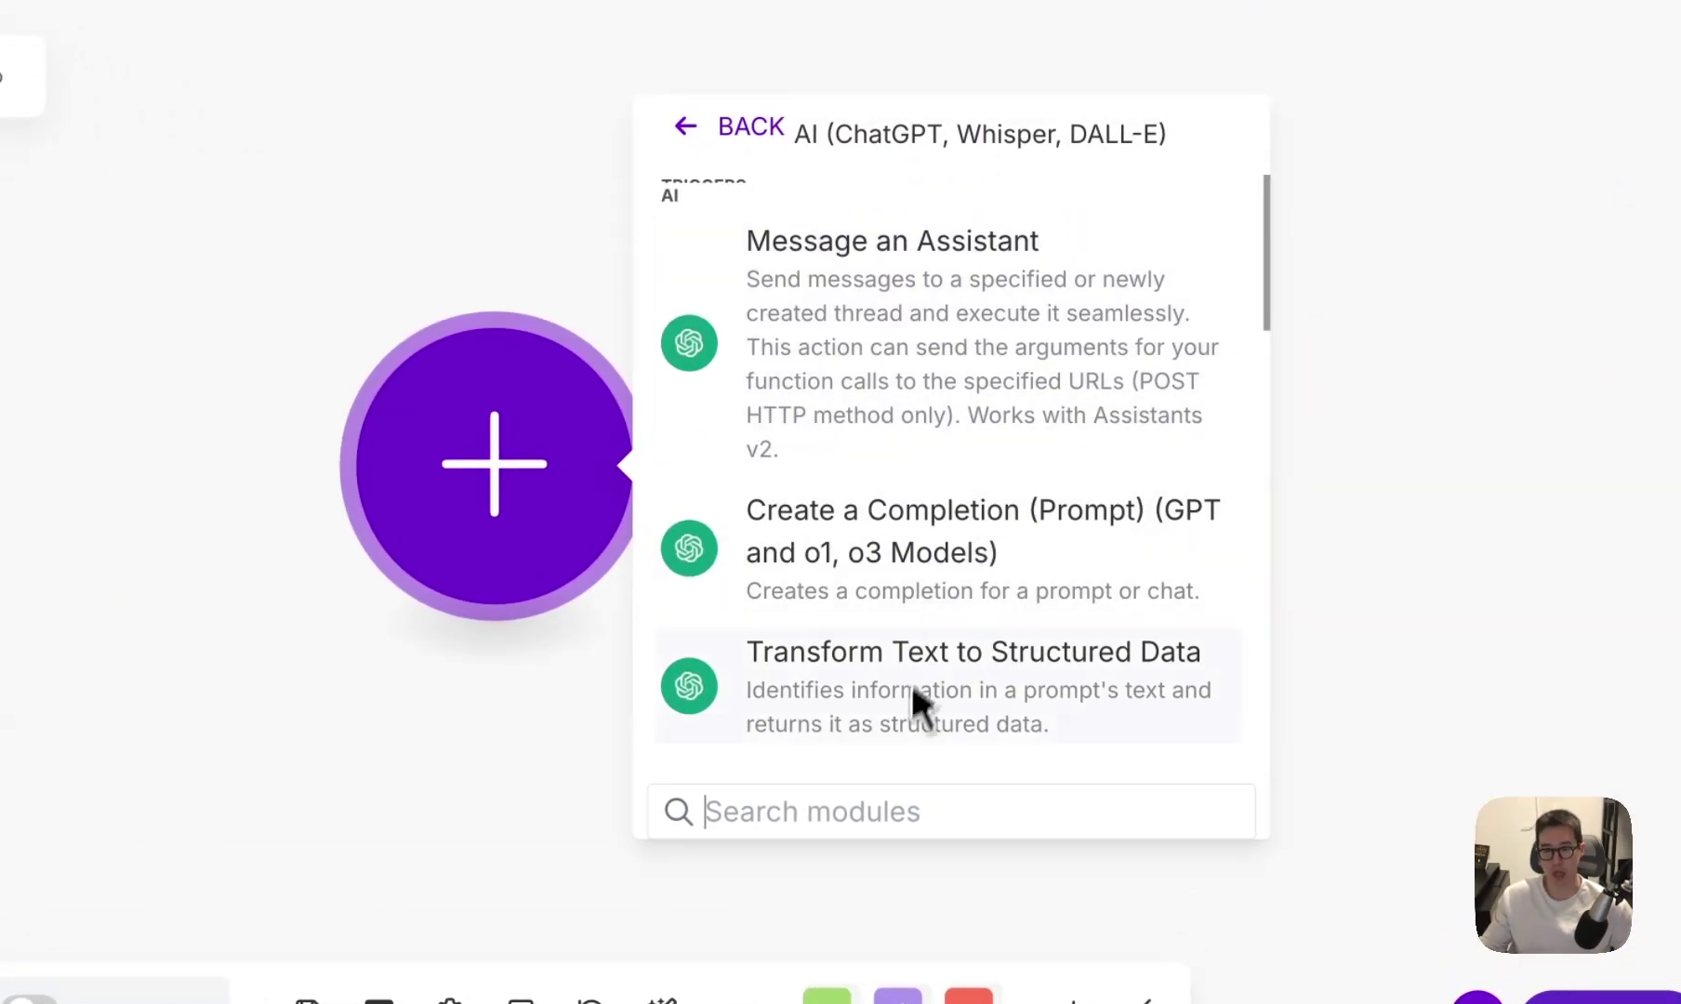
left_click(735, 126)
left_click_drag(811, 811, 686, 811)
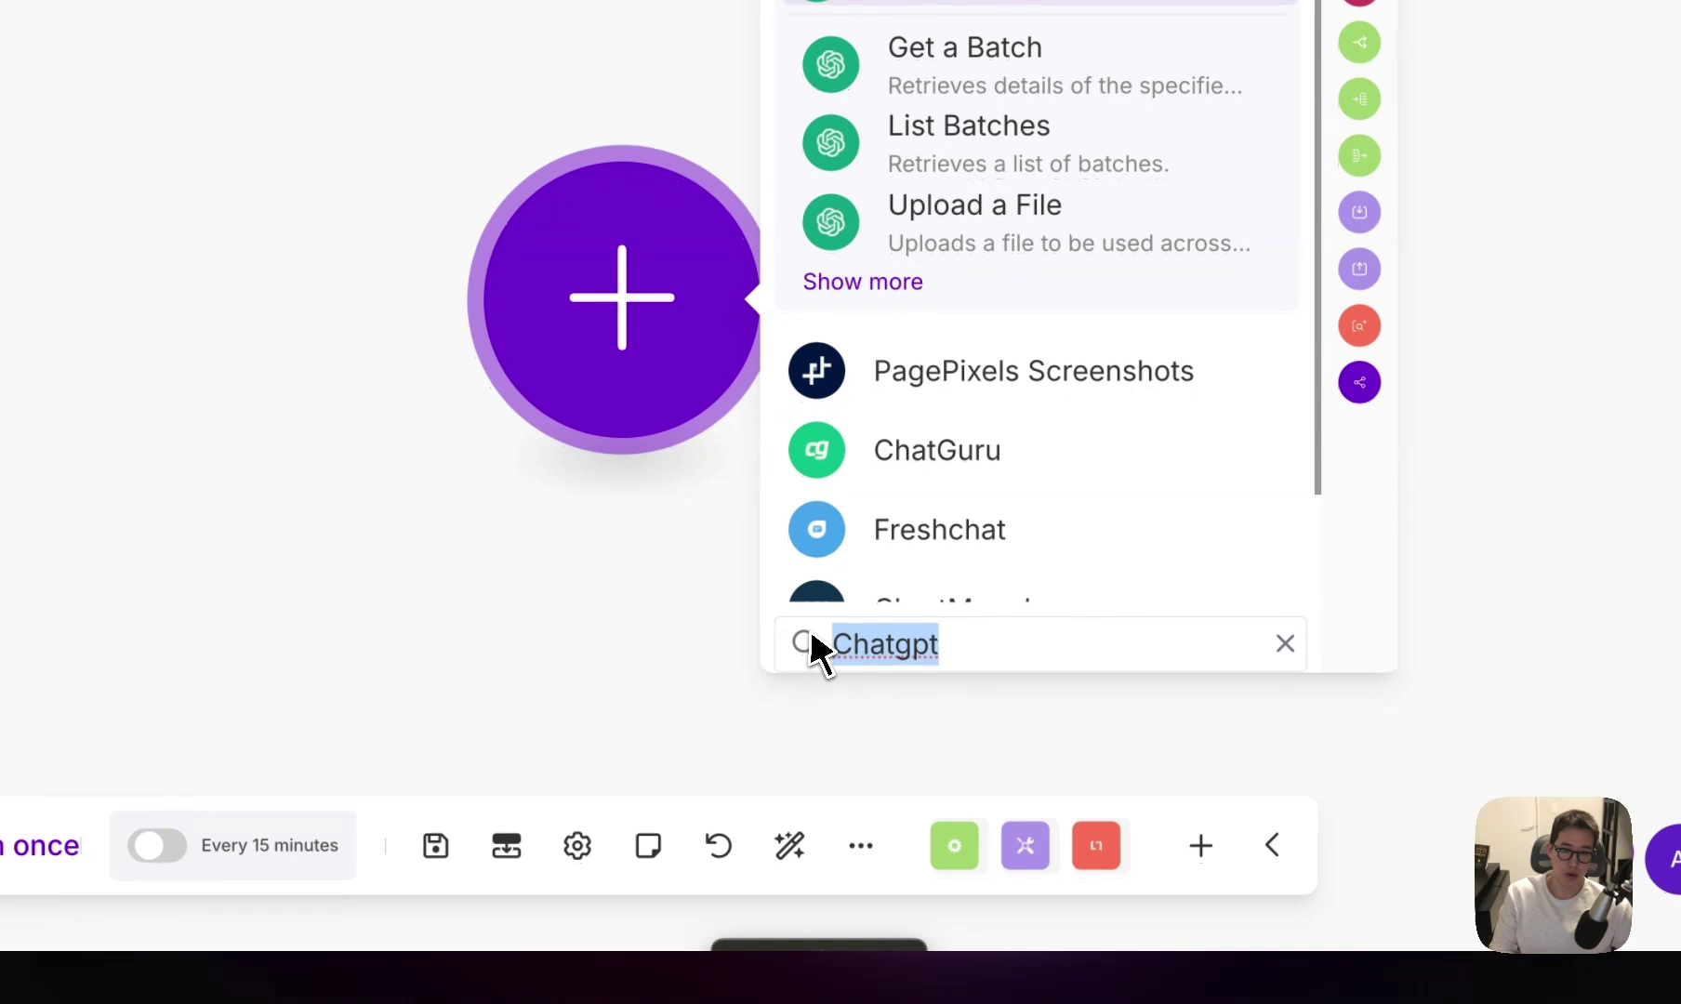
type("Open")
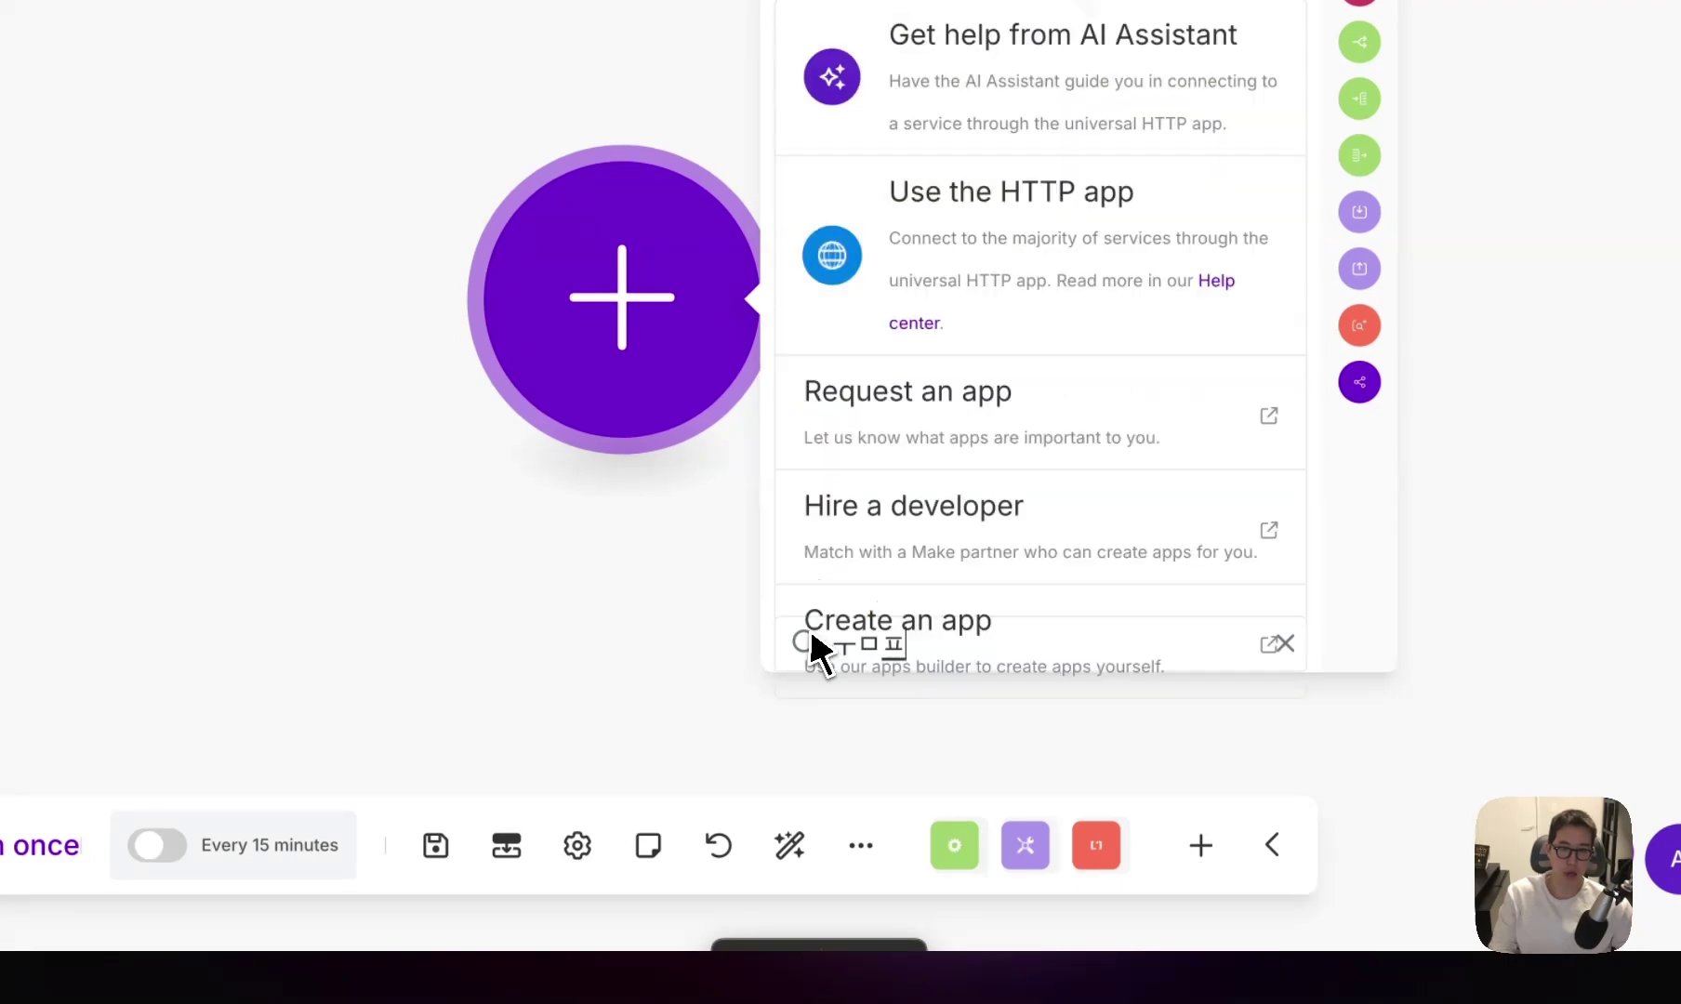
type("Naver")
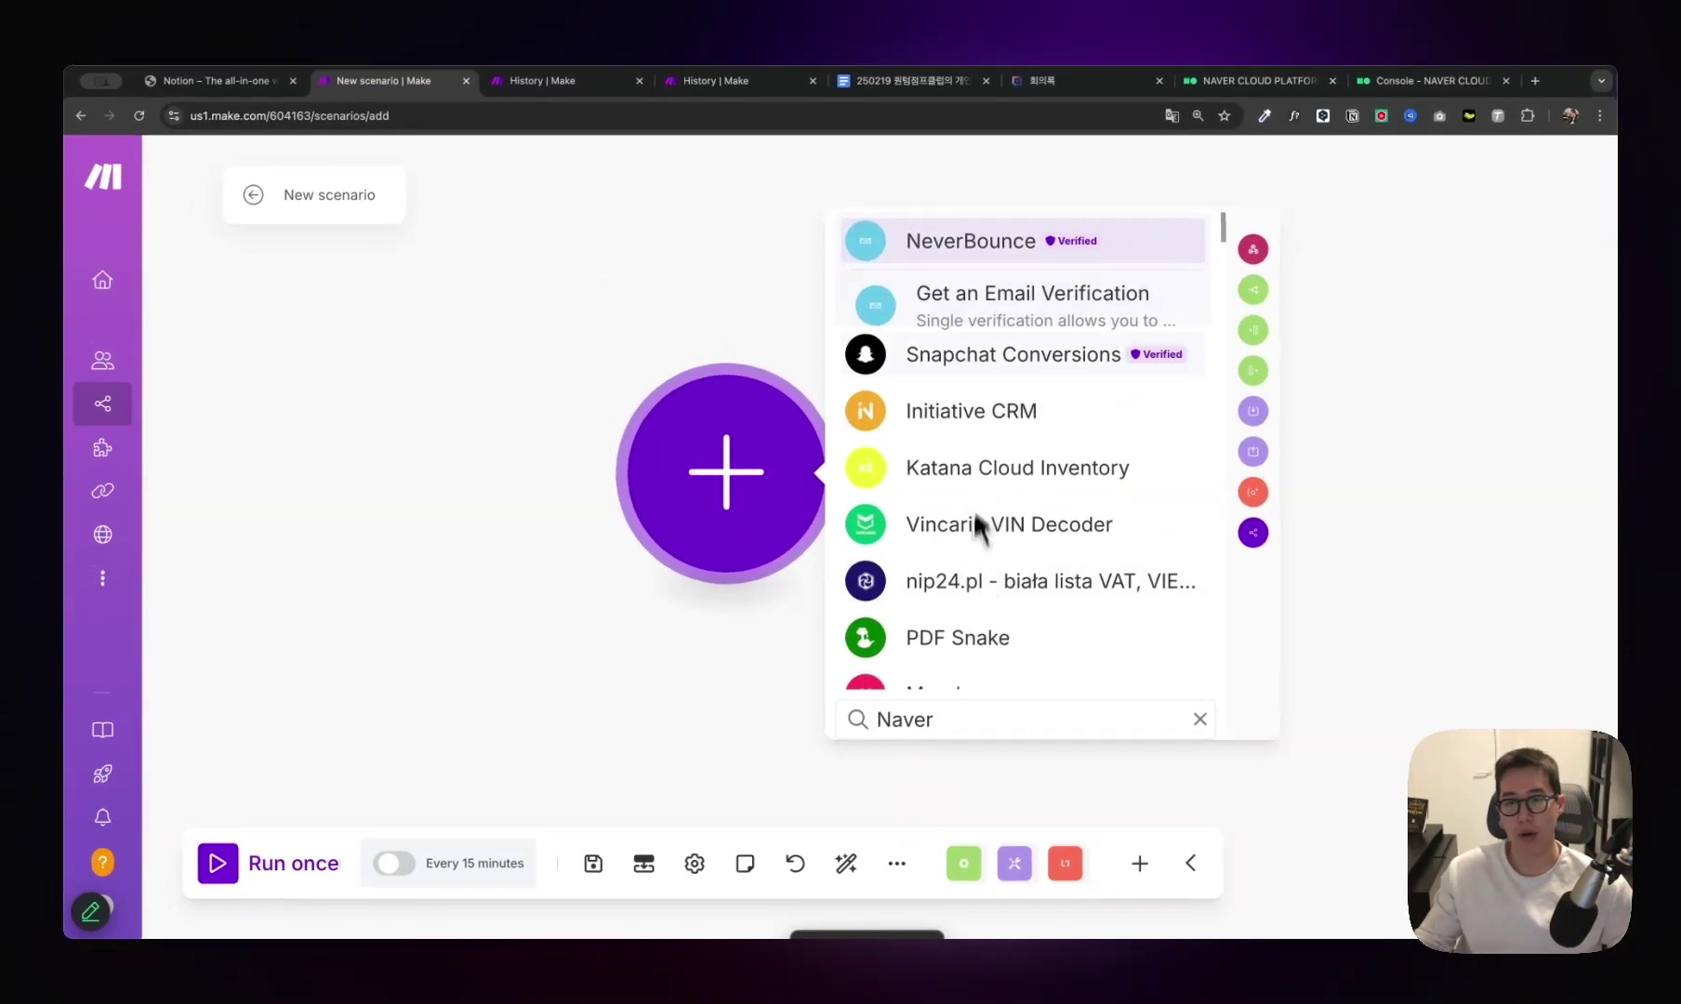
scroll(985, 558, "down", 10)
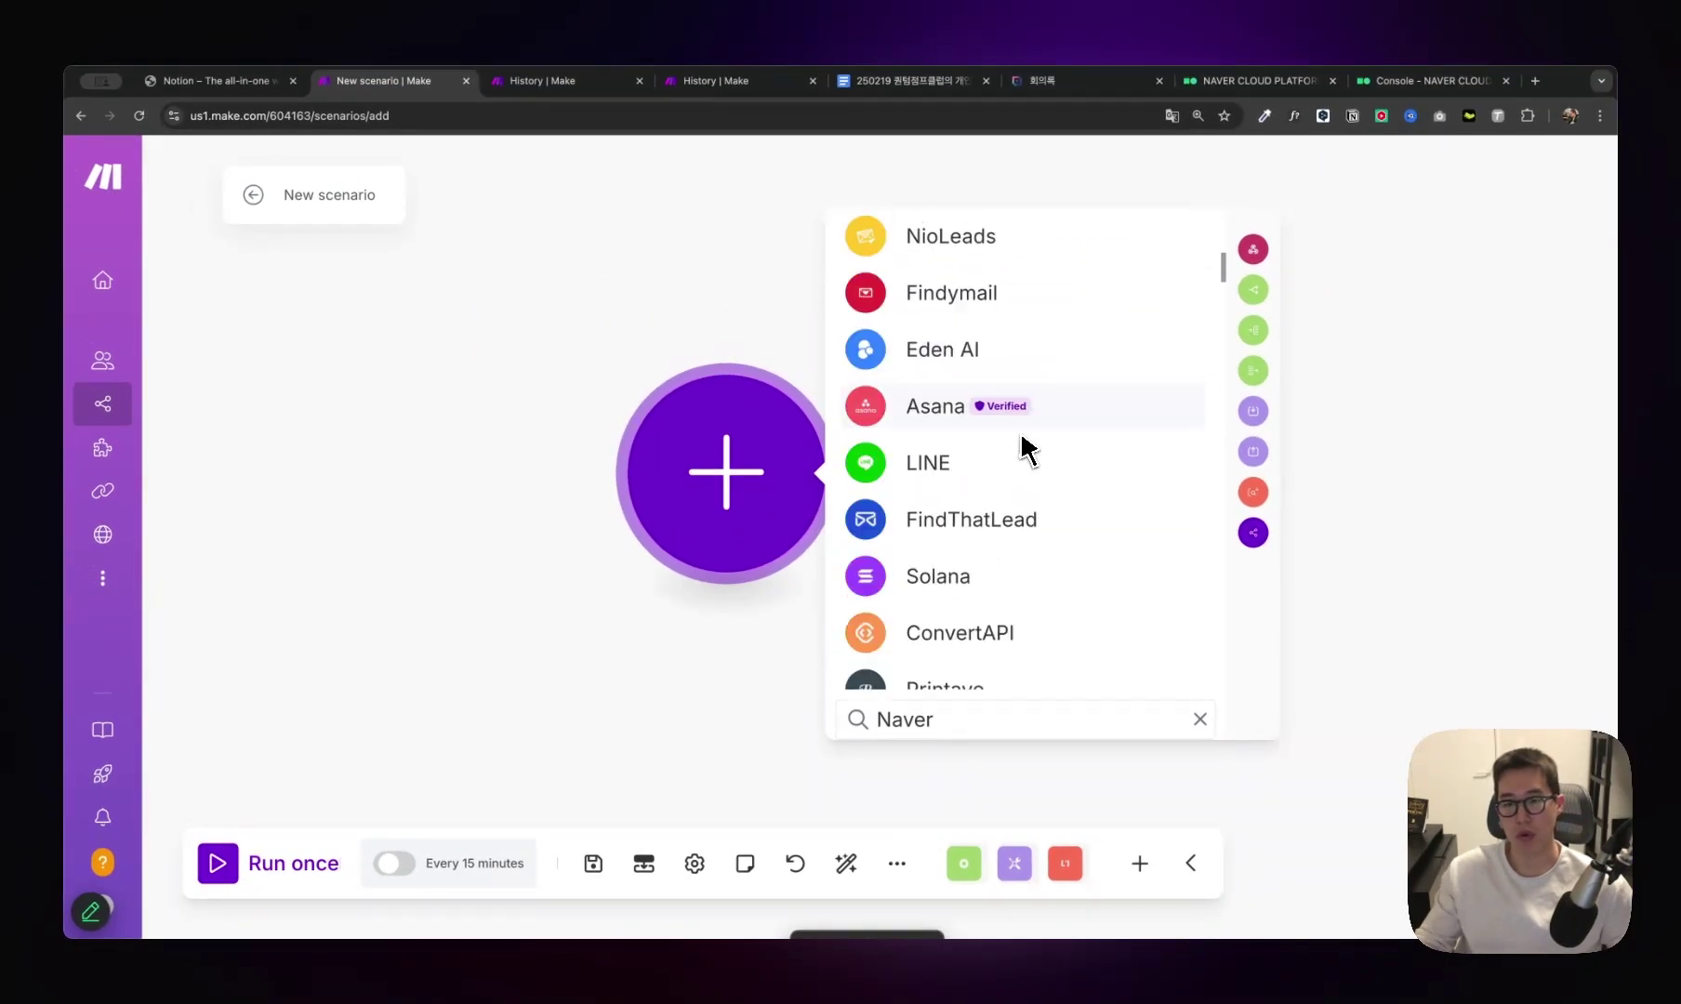
scroll(1028, 441, "up", 10)
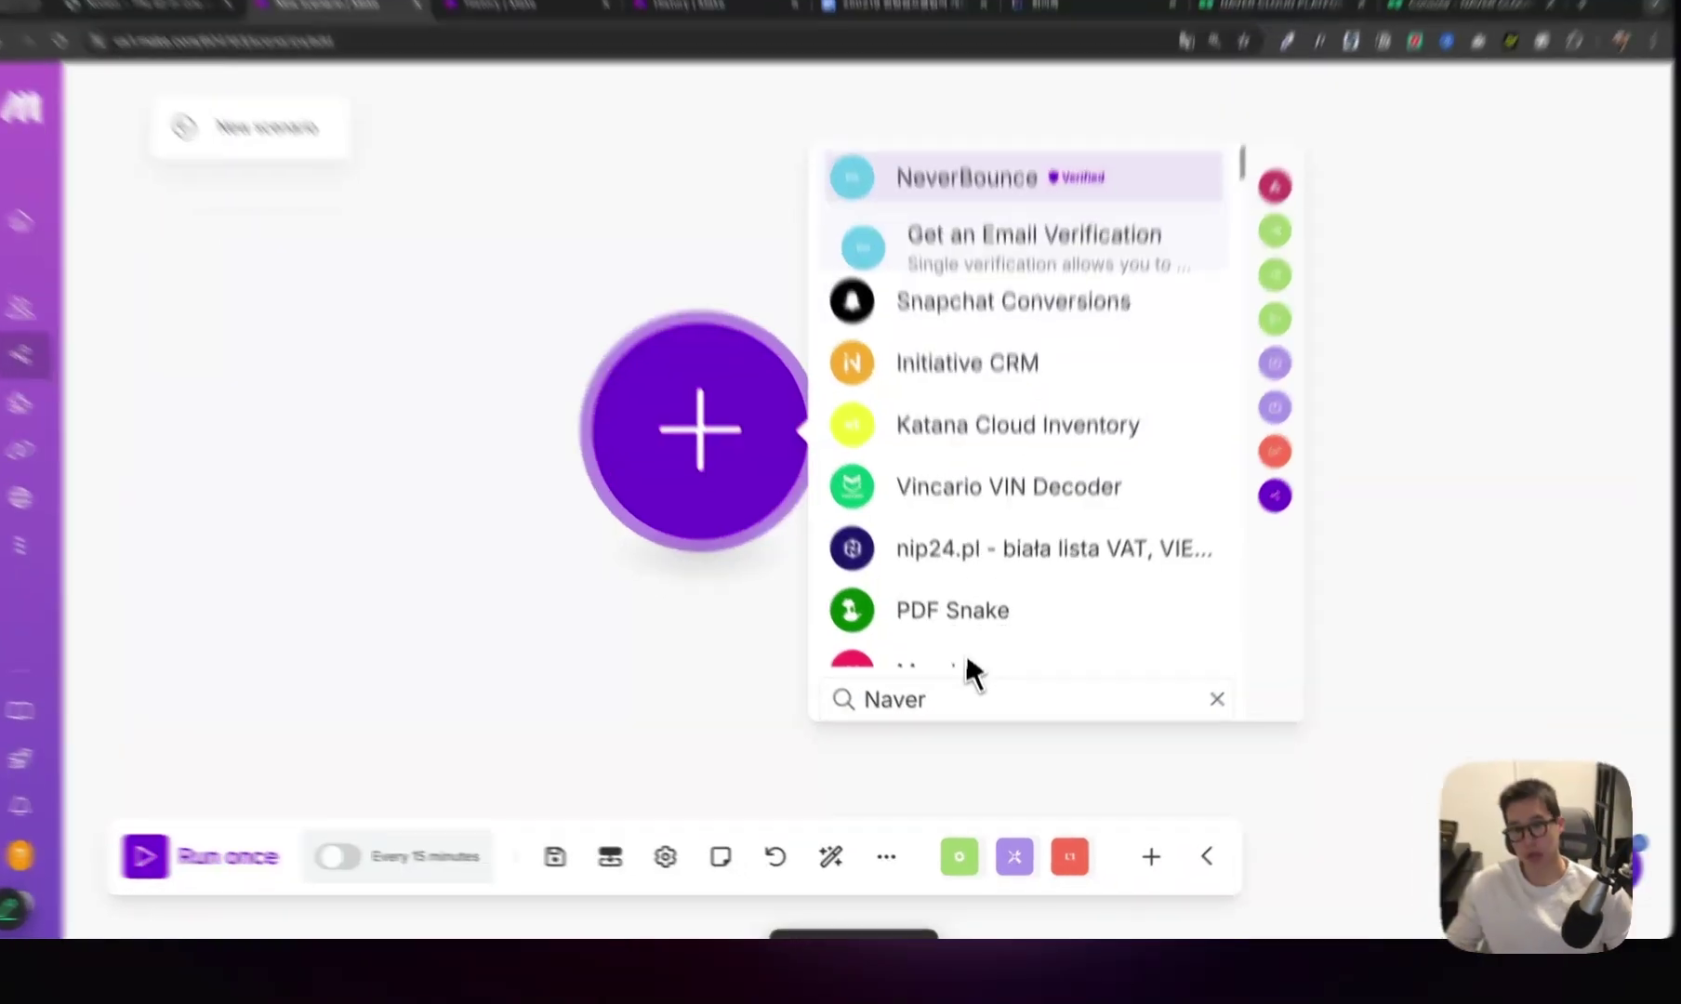
Clear the search and type 'ht' to bring up the HTTP modules.
double_click(886, 722)
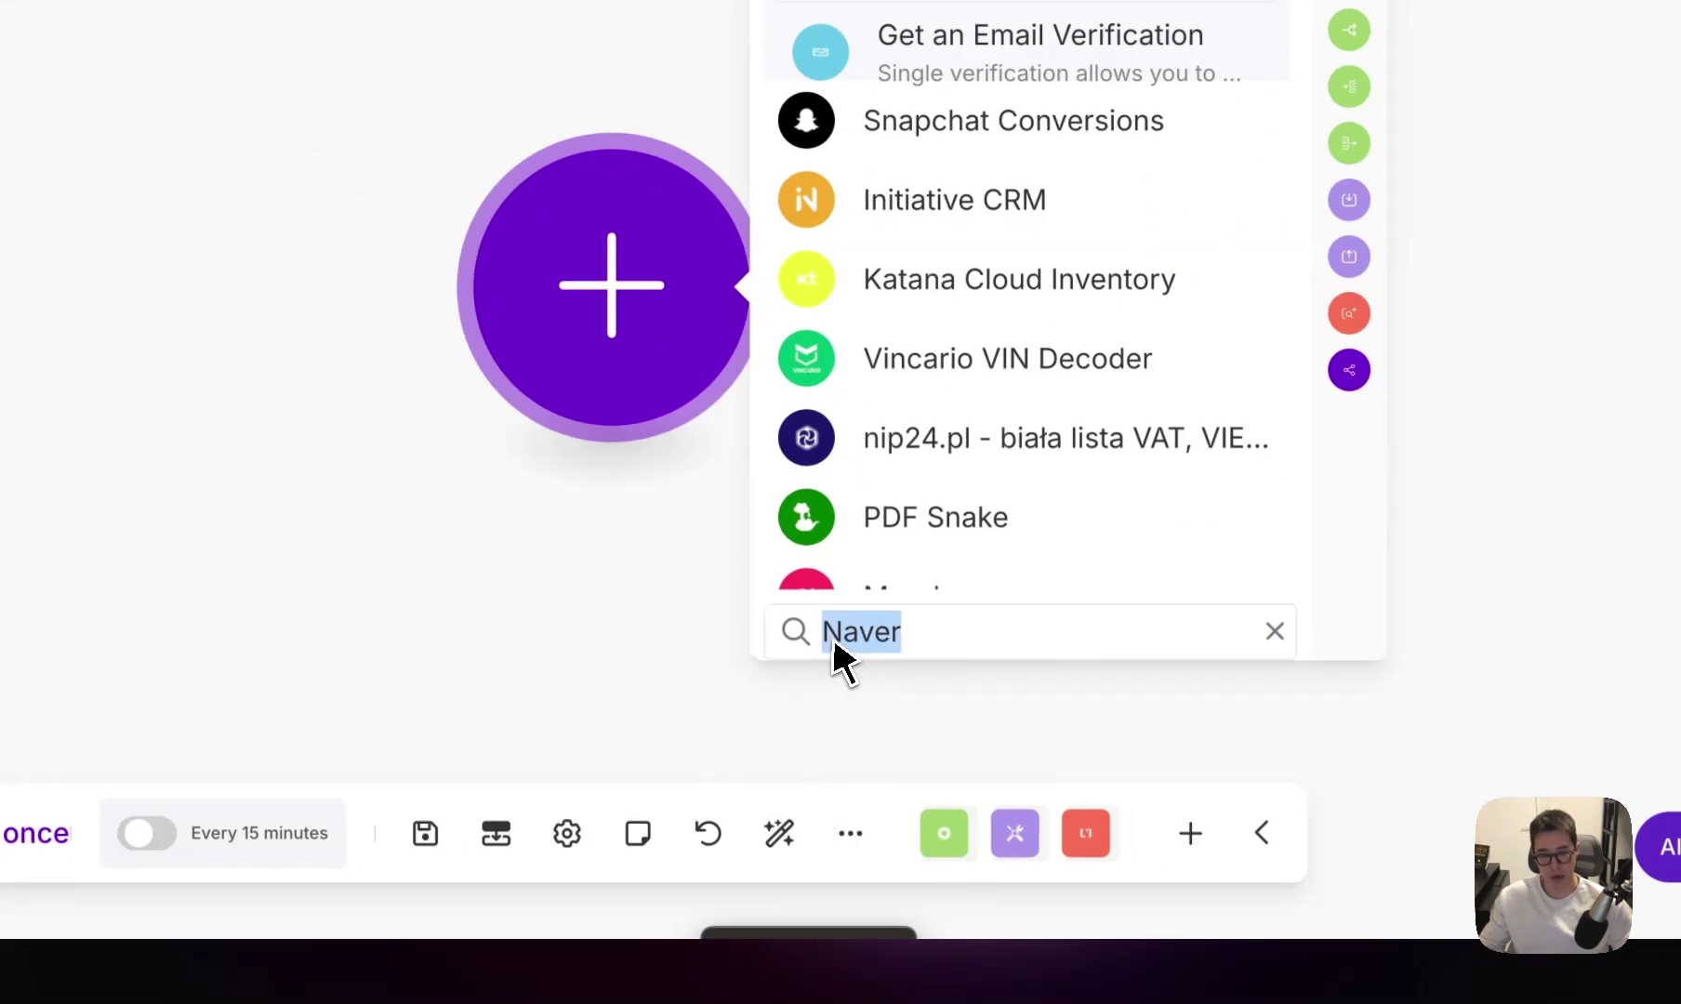
key("BackSpace")
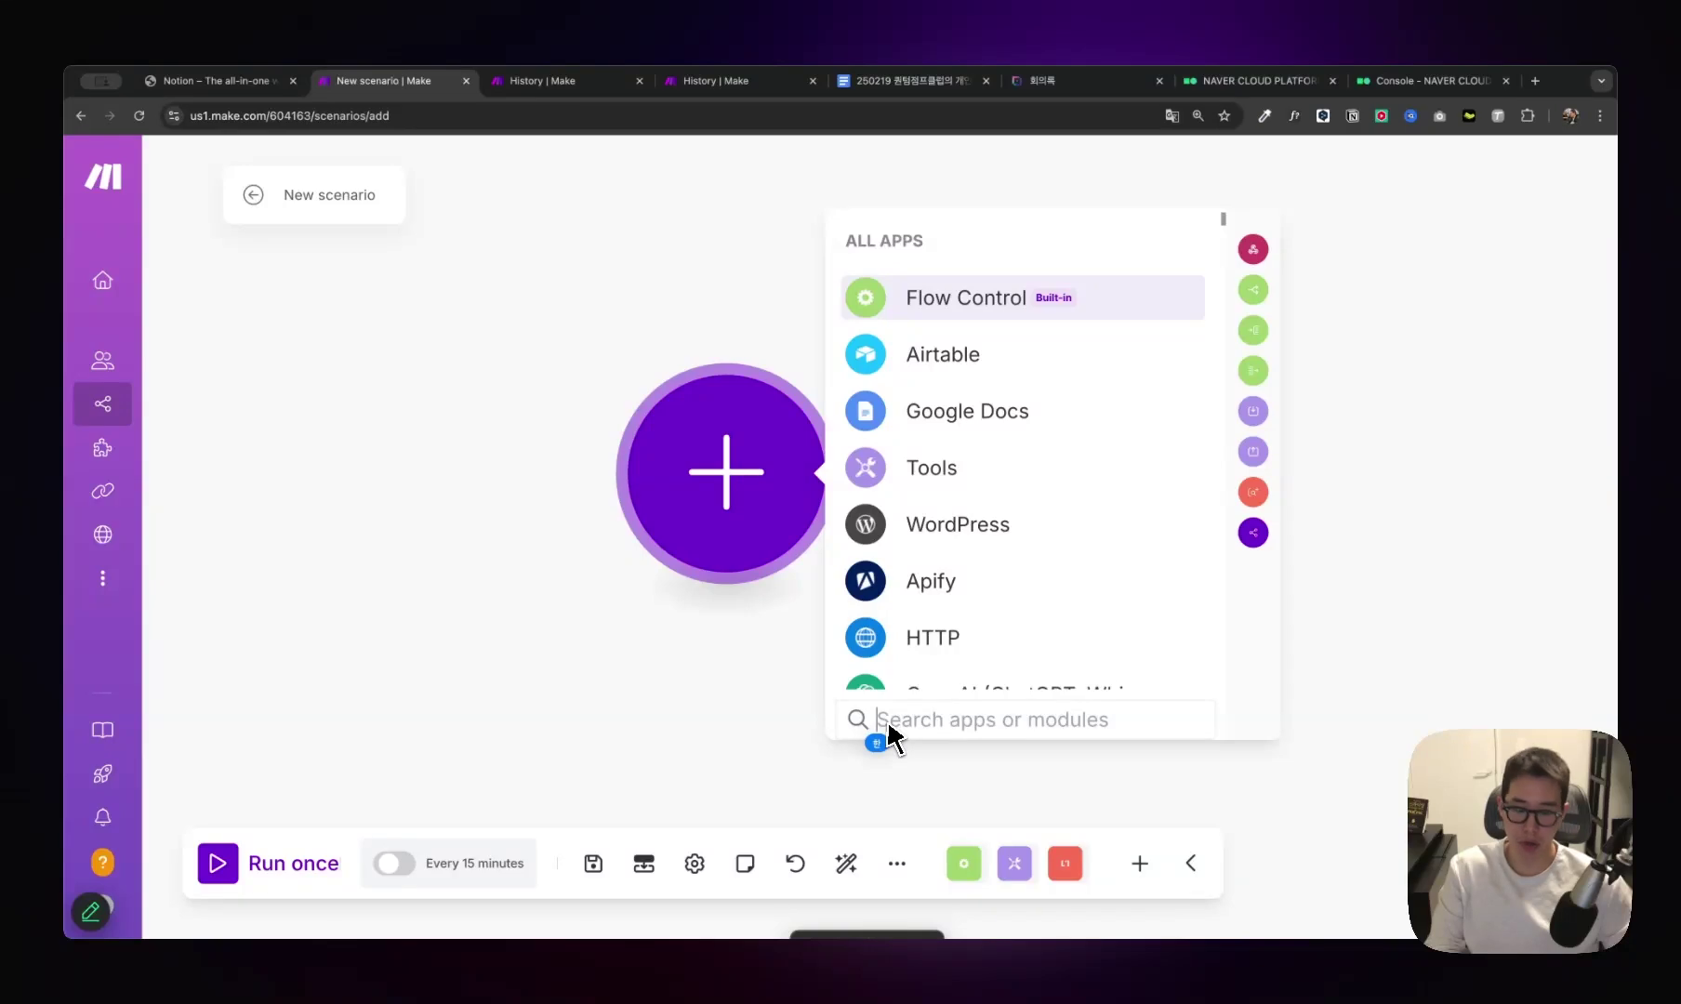
type("ㅜ")
key("BackSpace")
type("http")
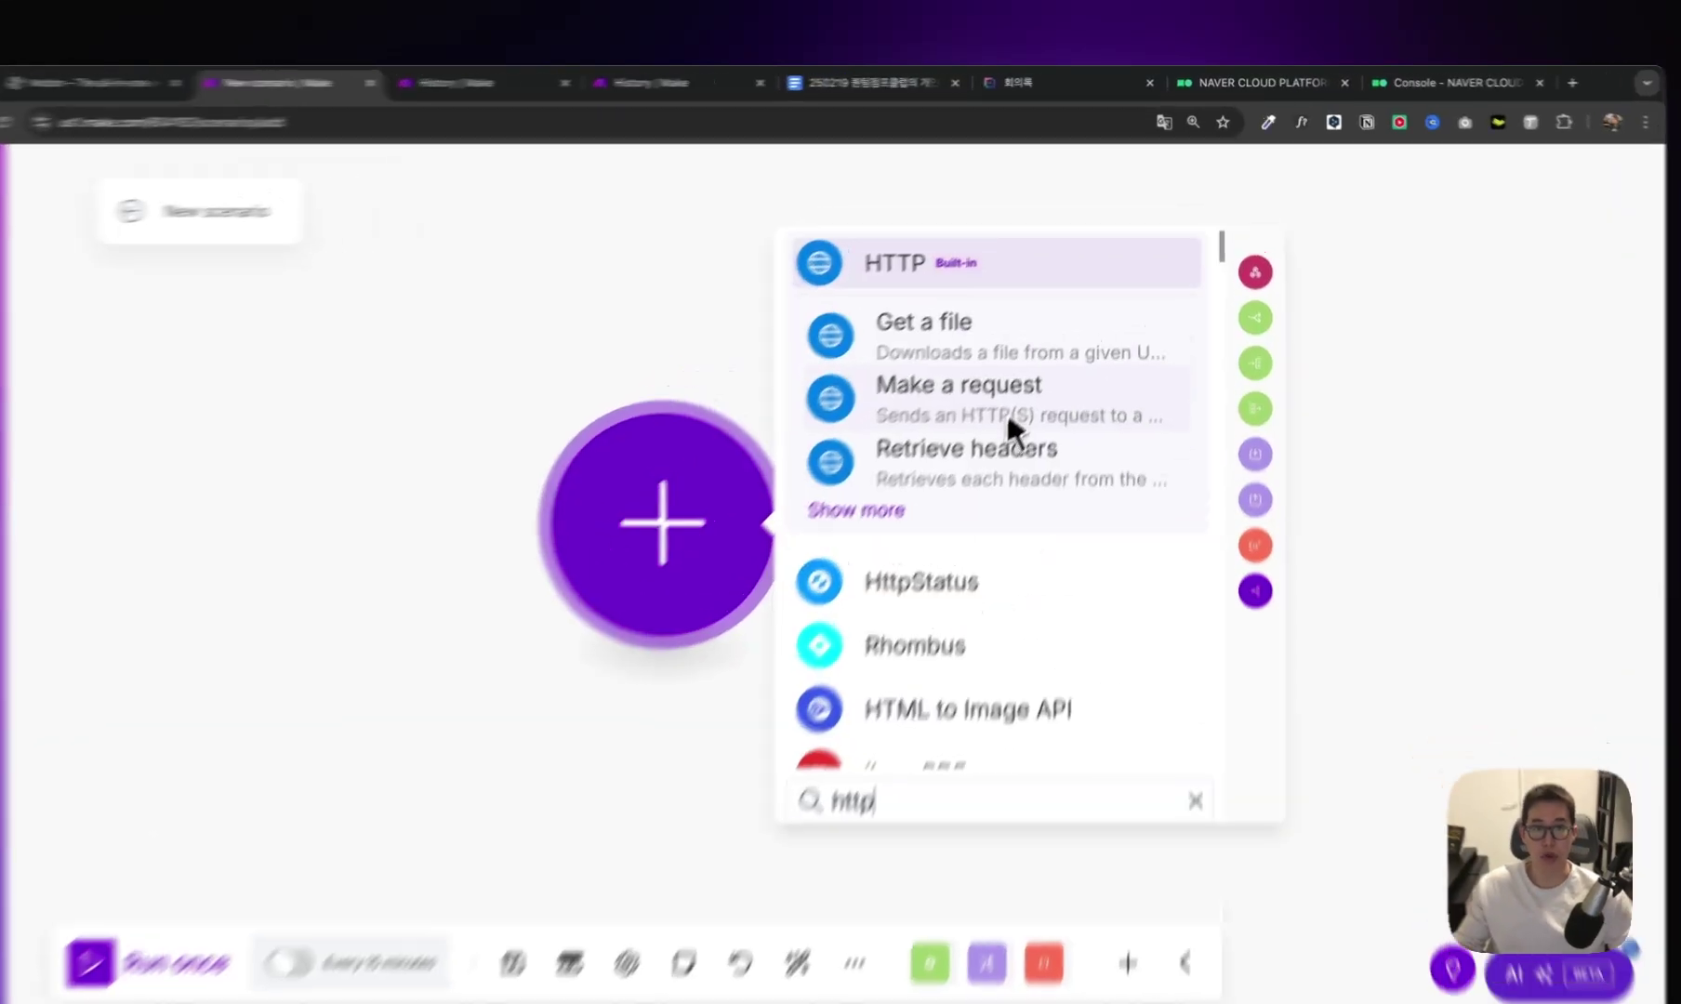
Add the HTTP Make a request module and fetch the make domain's invoke URL from the CLOVA Speech builder.
left_click(1007, 390)
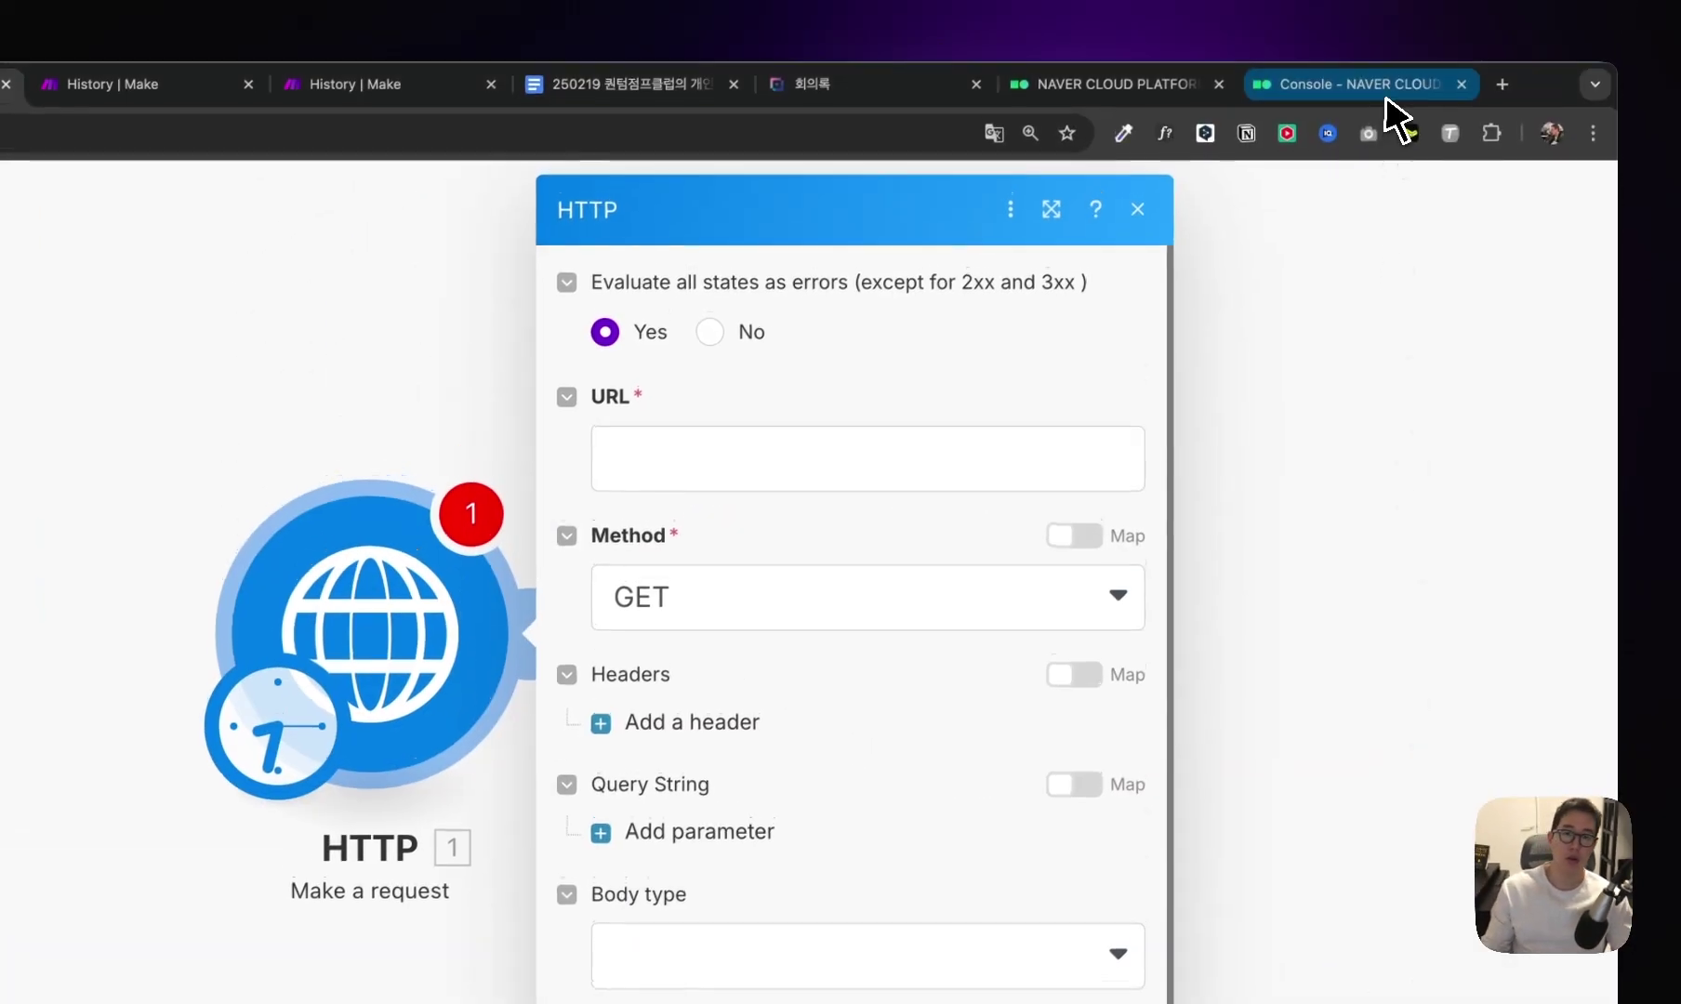
left_click(1200, 85)
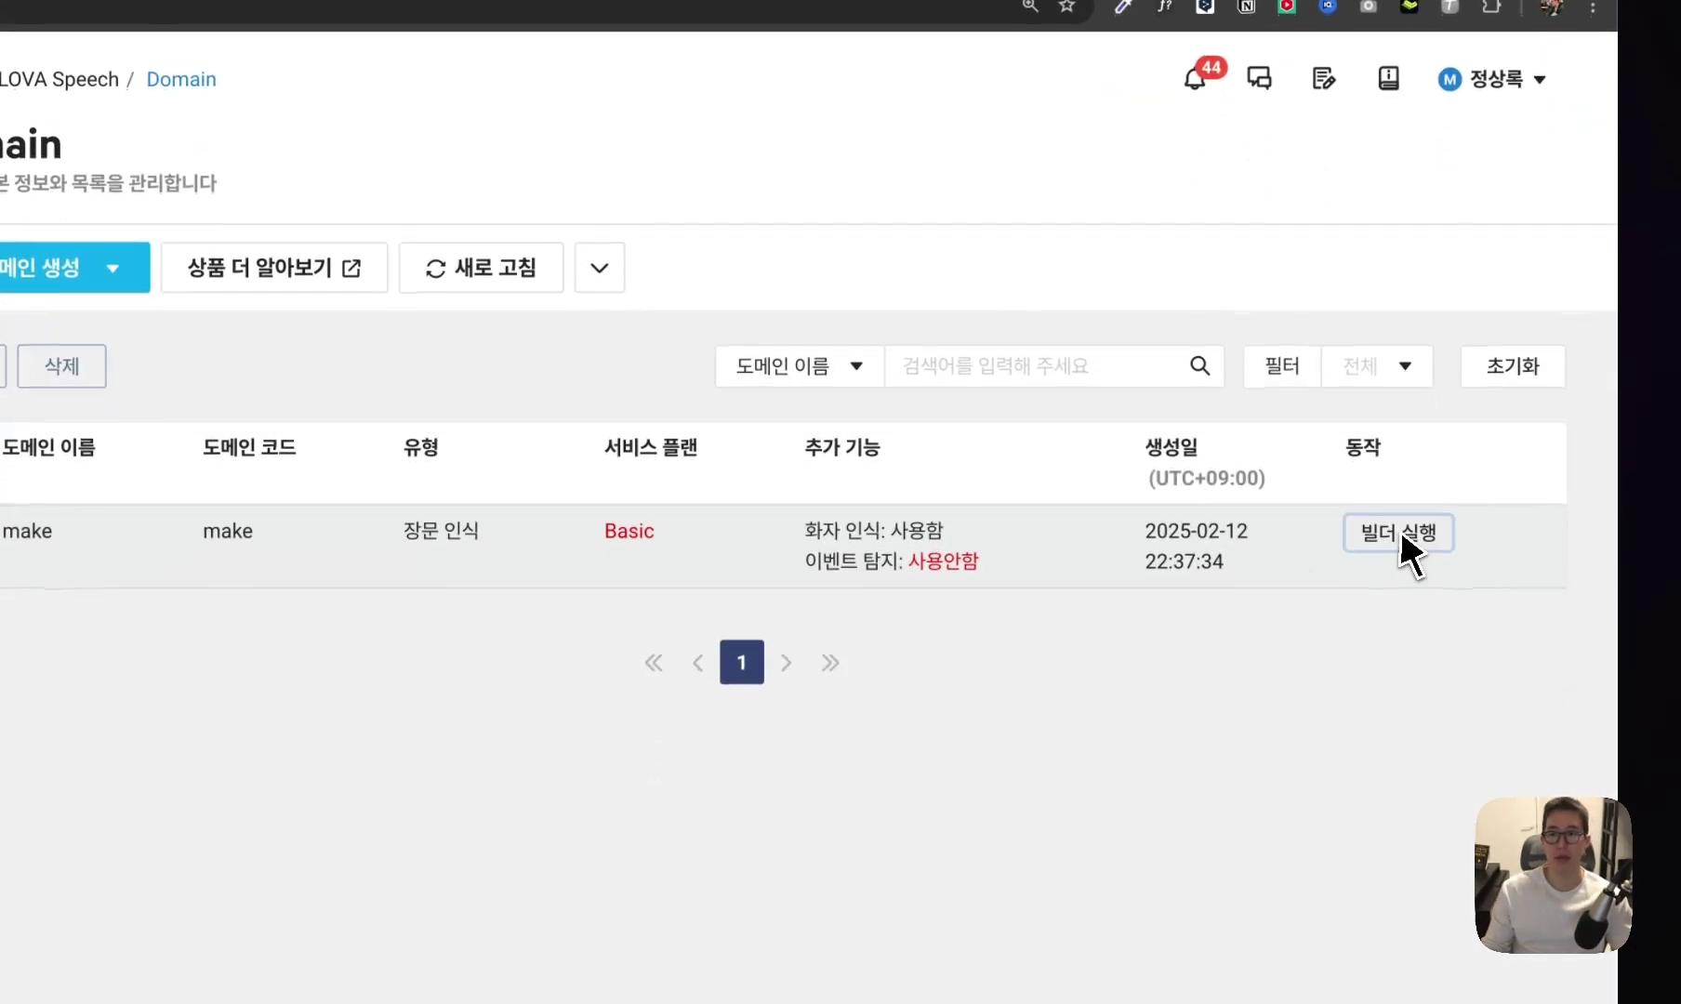
left_click(1401, 531)
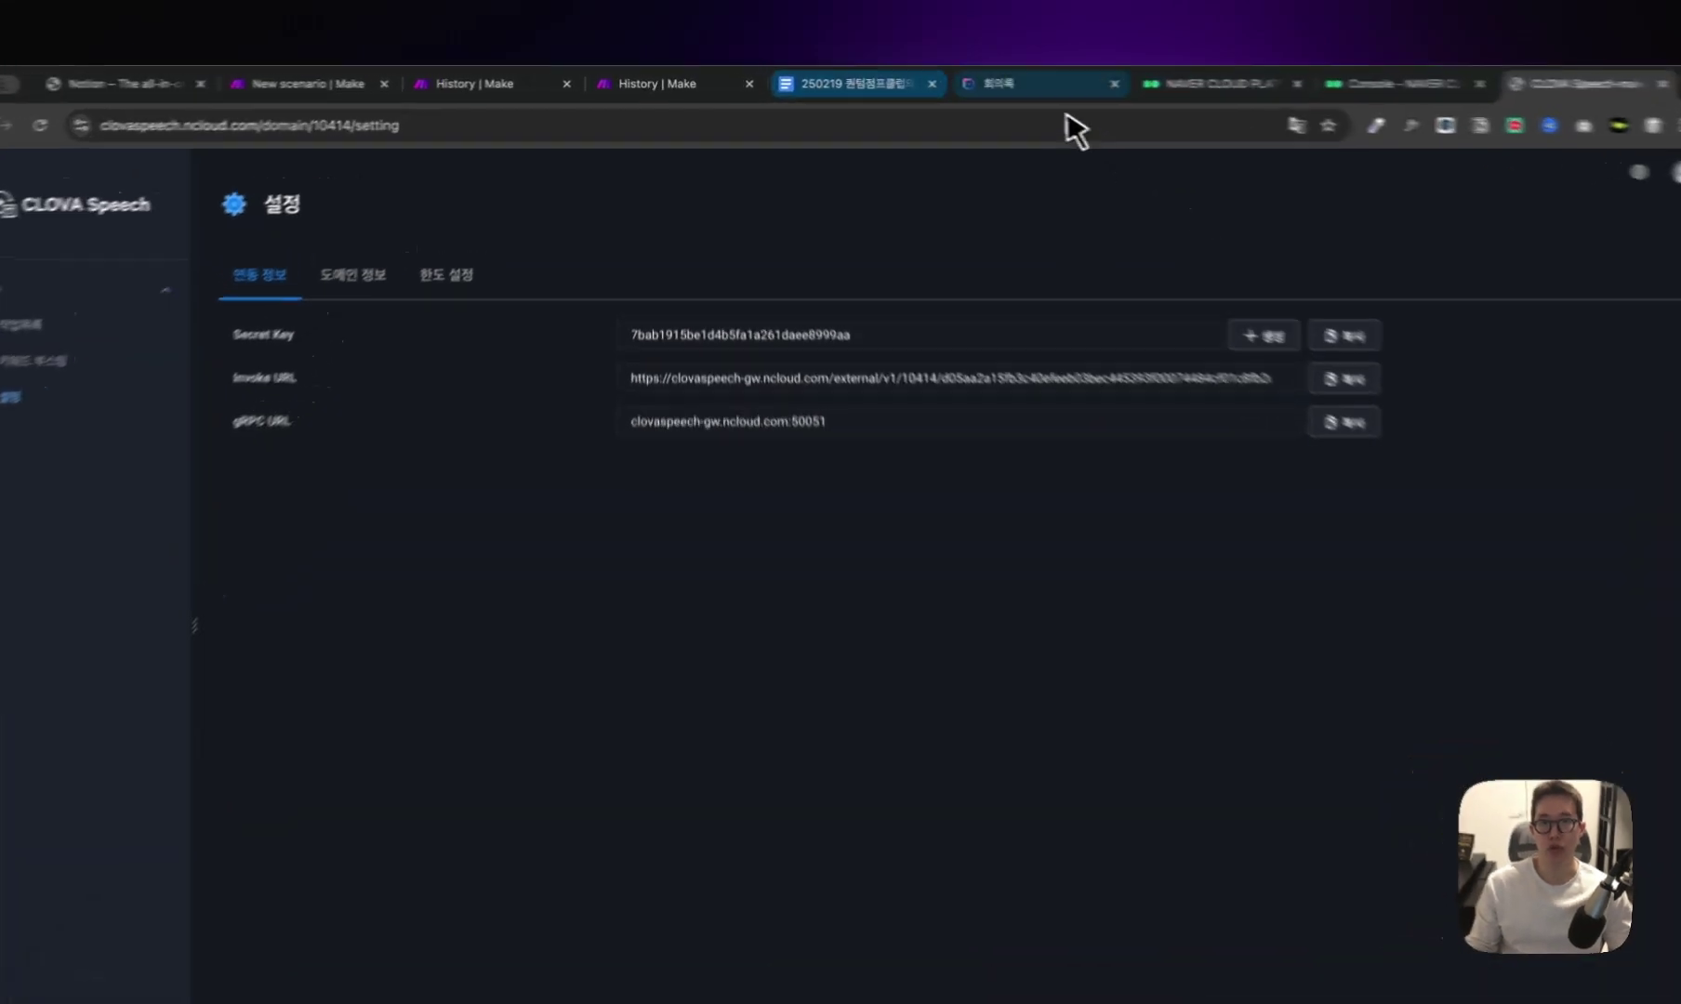
left_click(365, 81)
Set the request URL to the invoke URL plus recognizer/url and the method to POST.
left_click(1104, 376)
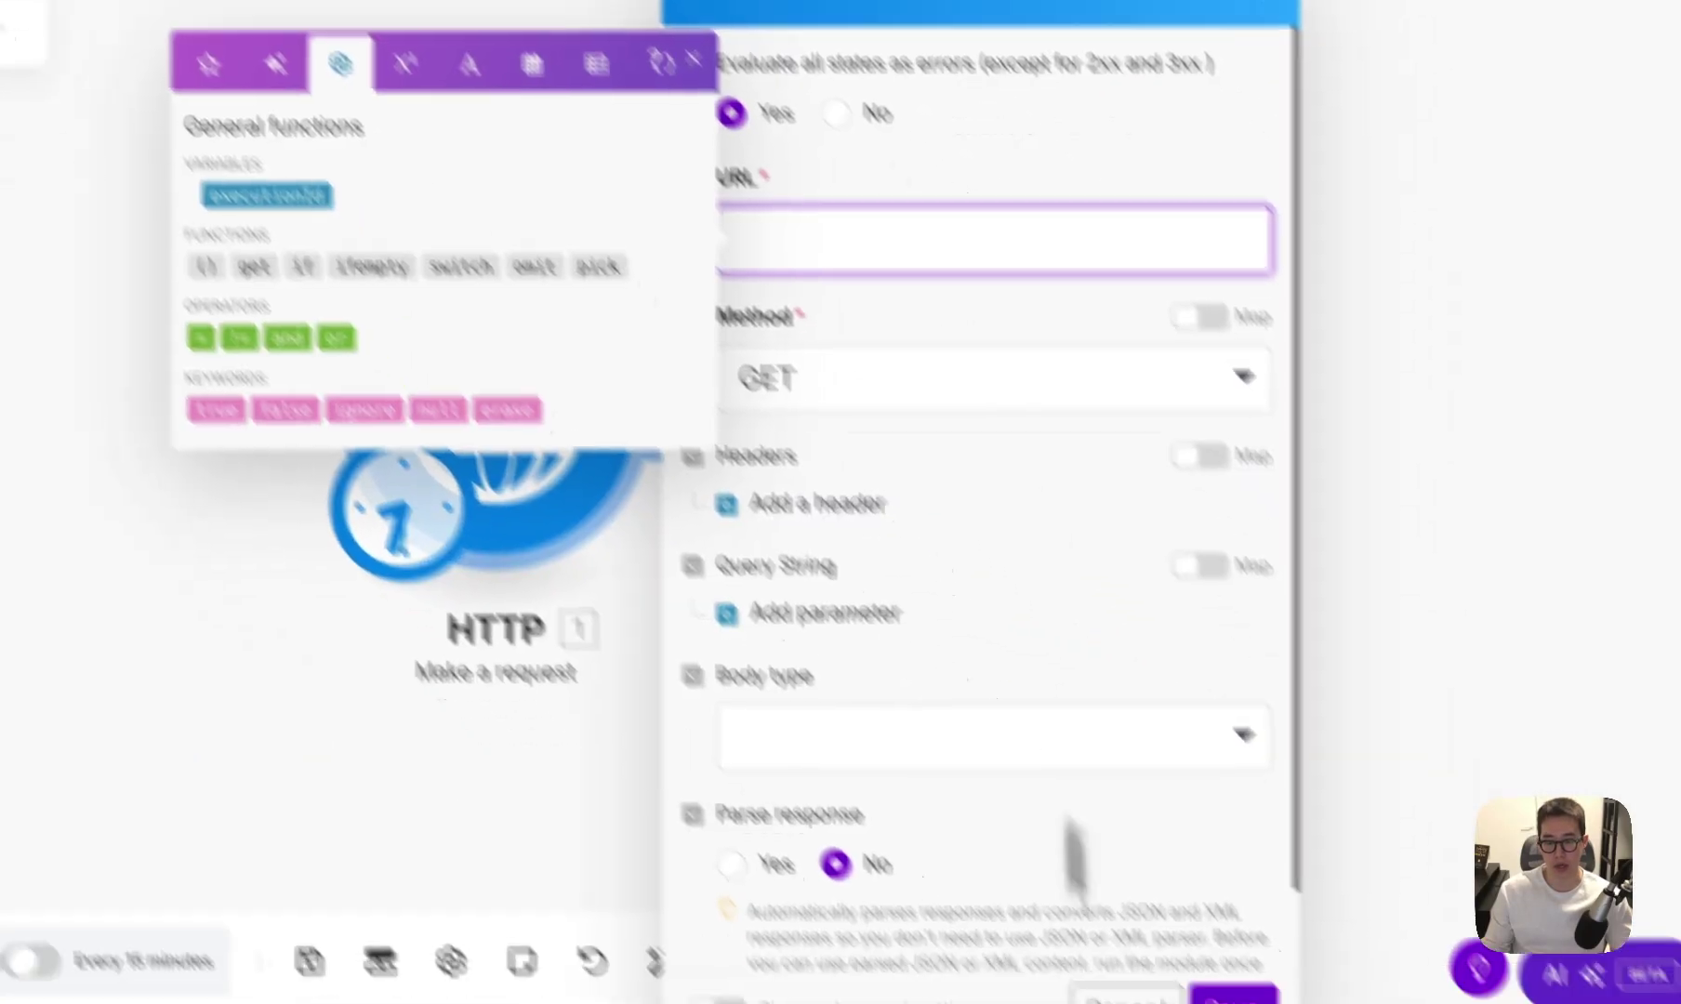
left_click(657, 972)
left_click(879, 137)
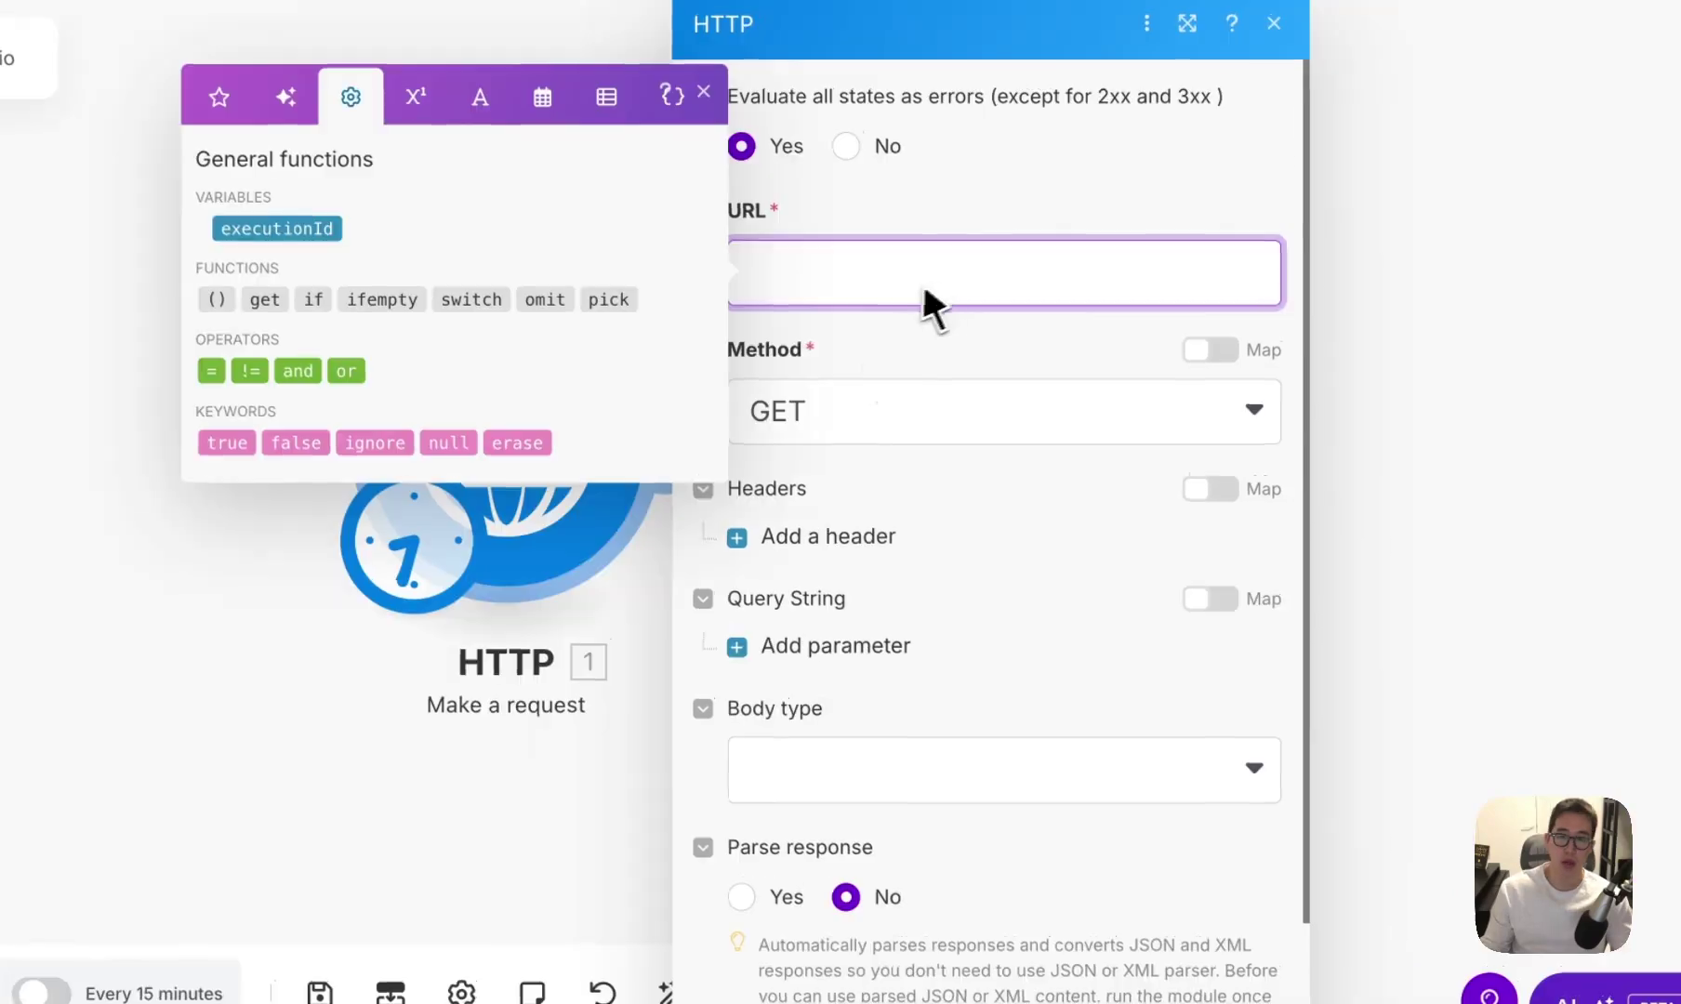
type("https://clovaspeech-gw.ncloud.com/external/v1/10414/d05aa2a15fb3c40efeeb03bec445393f00074484cf01c8fb2da90ca6695a5531/")
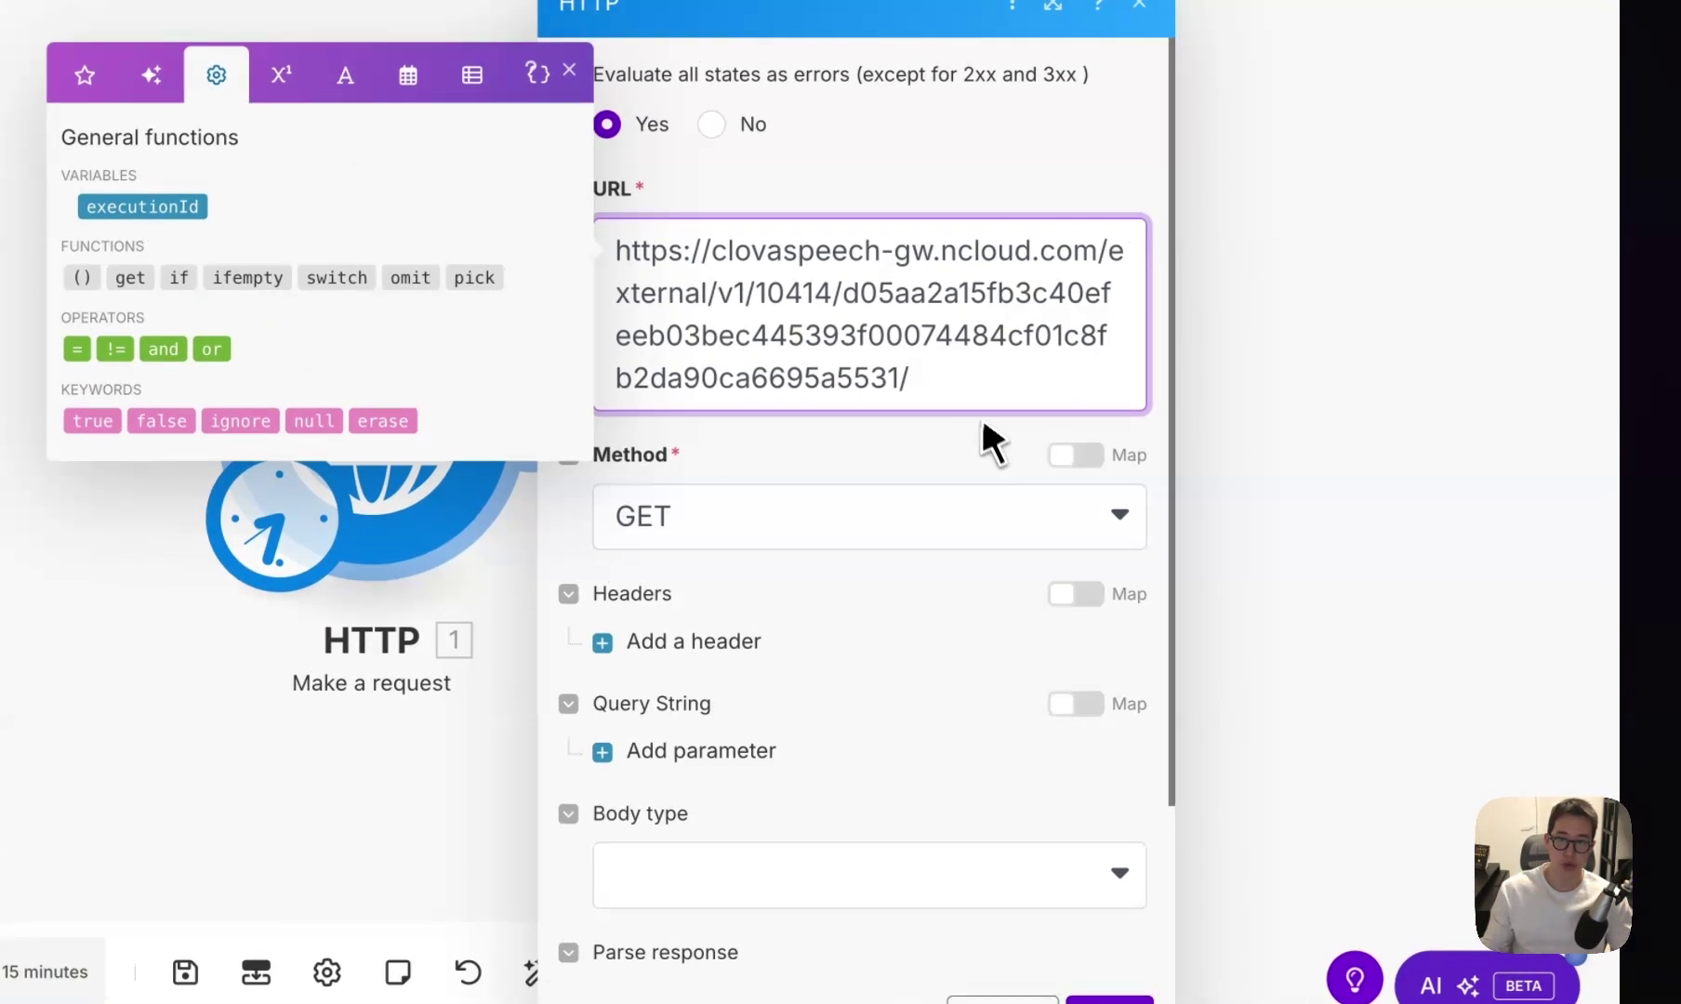
type("recognizer/")
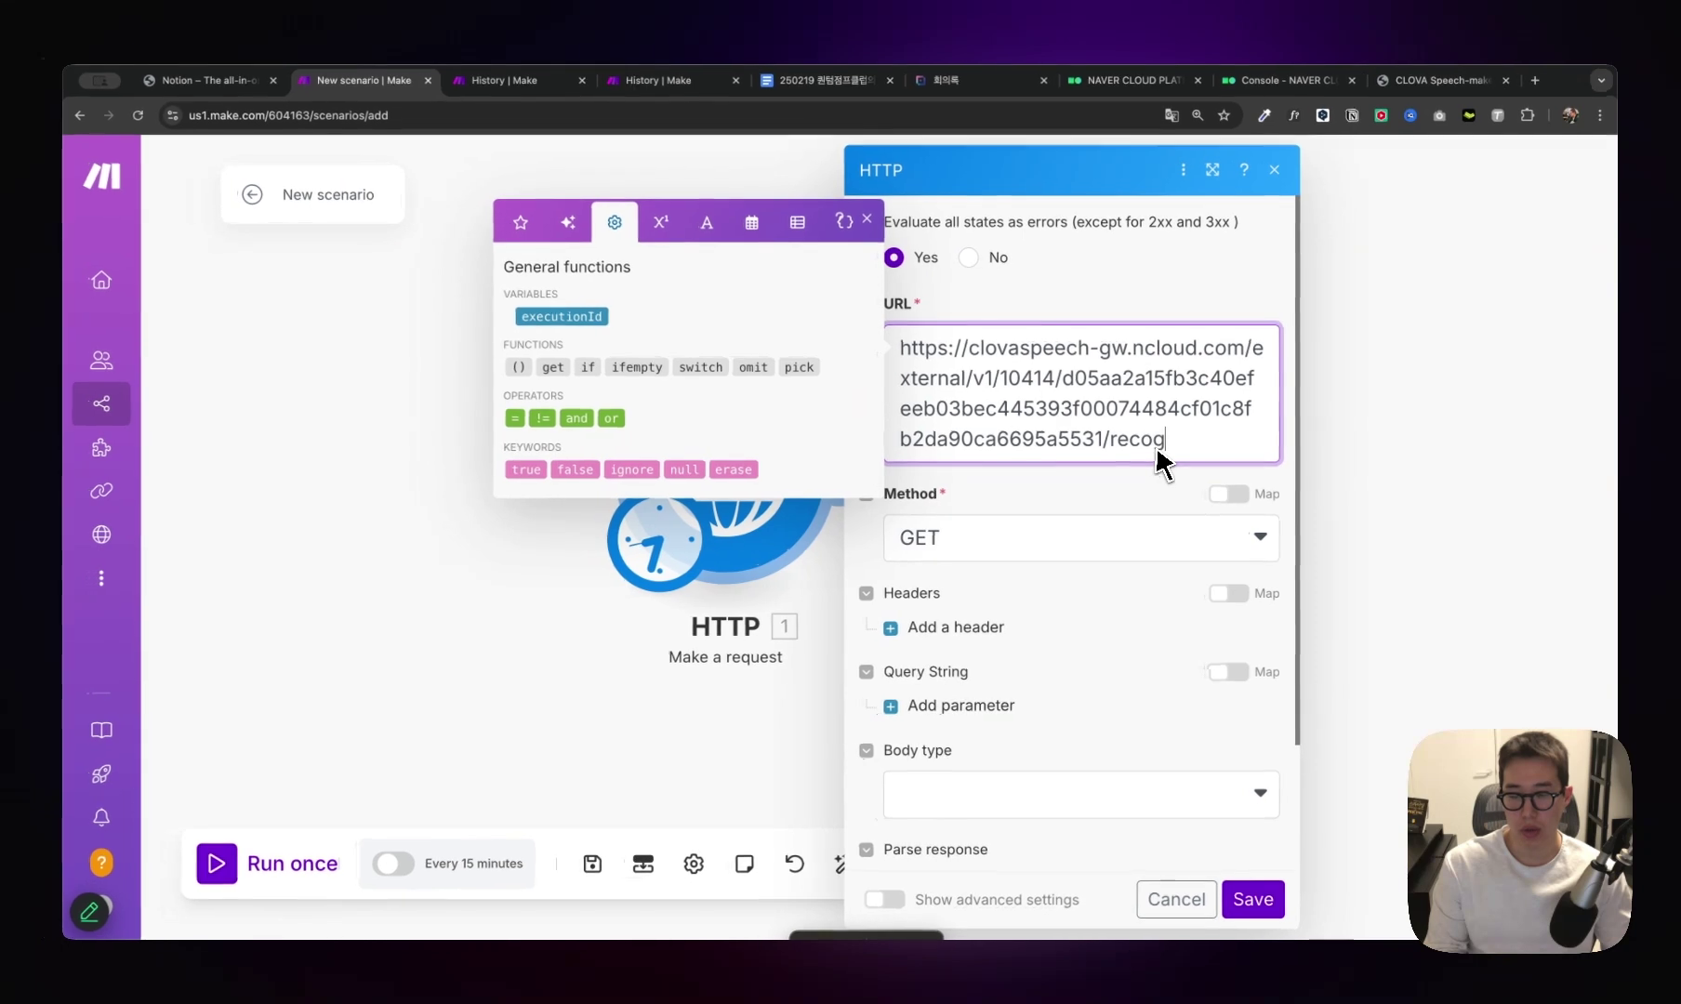
type("url")
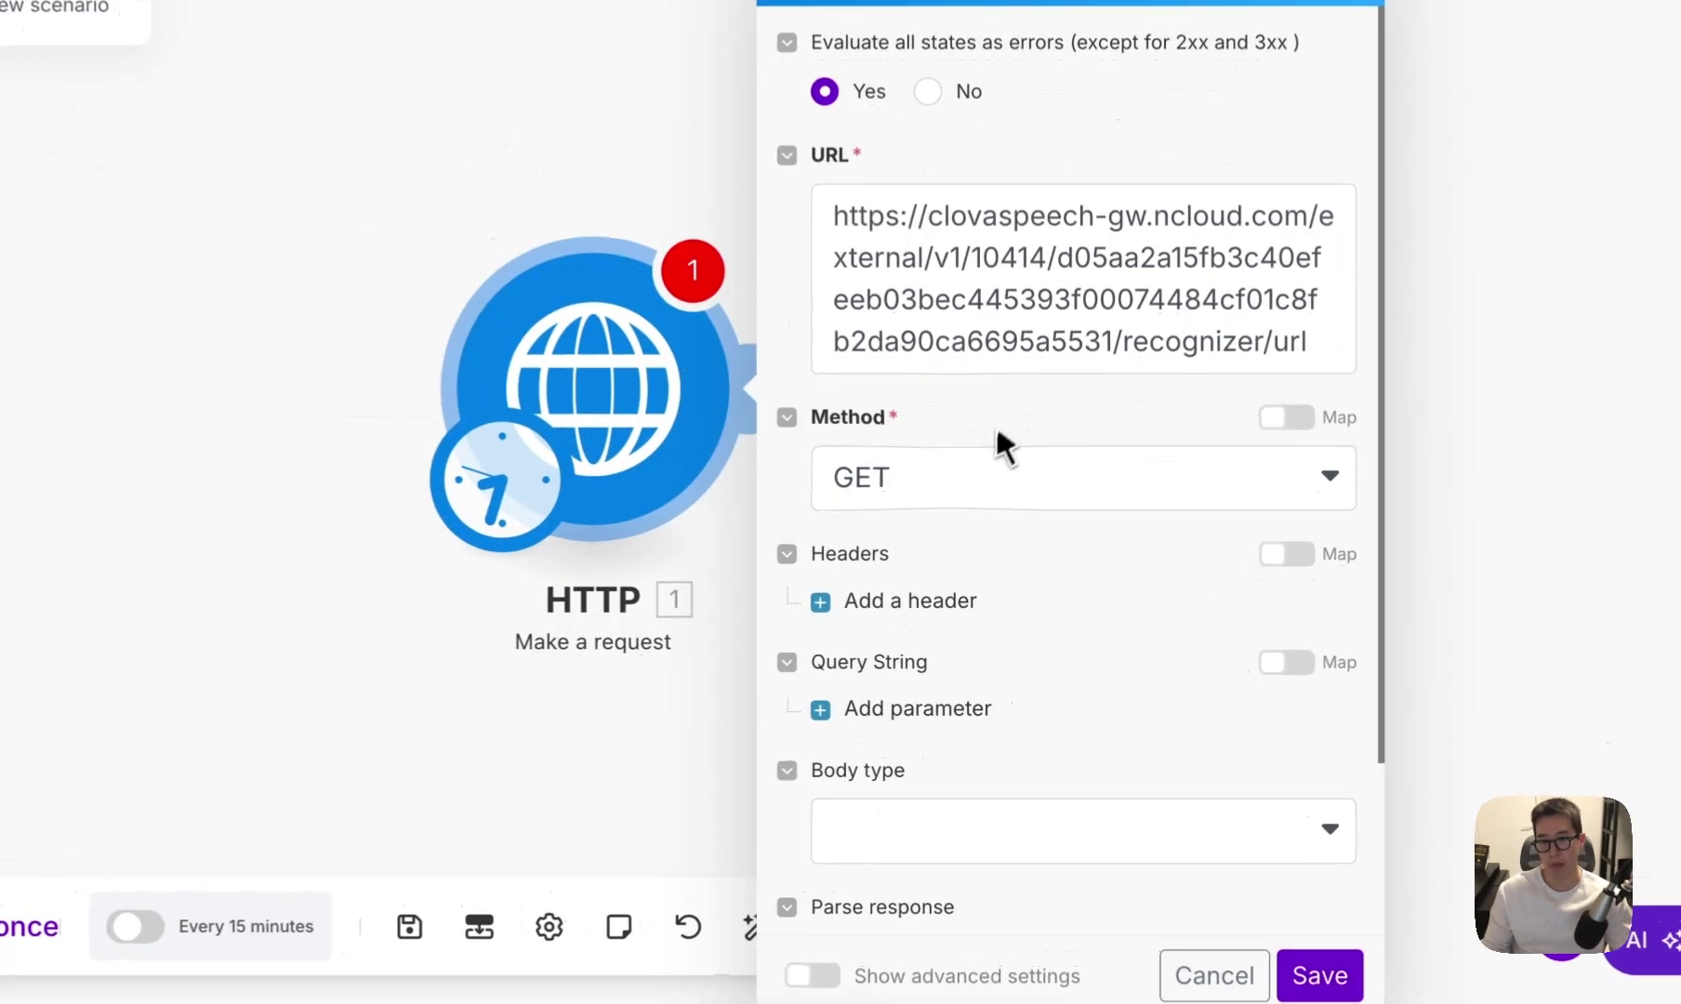
left_click(987, 539)
left_click(916, 641)
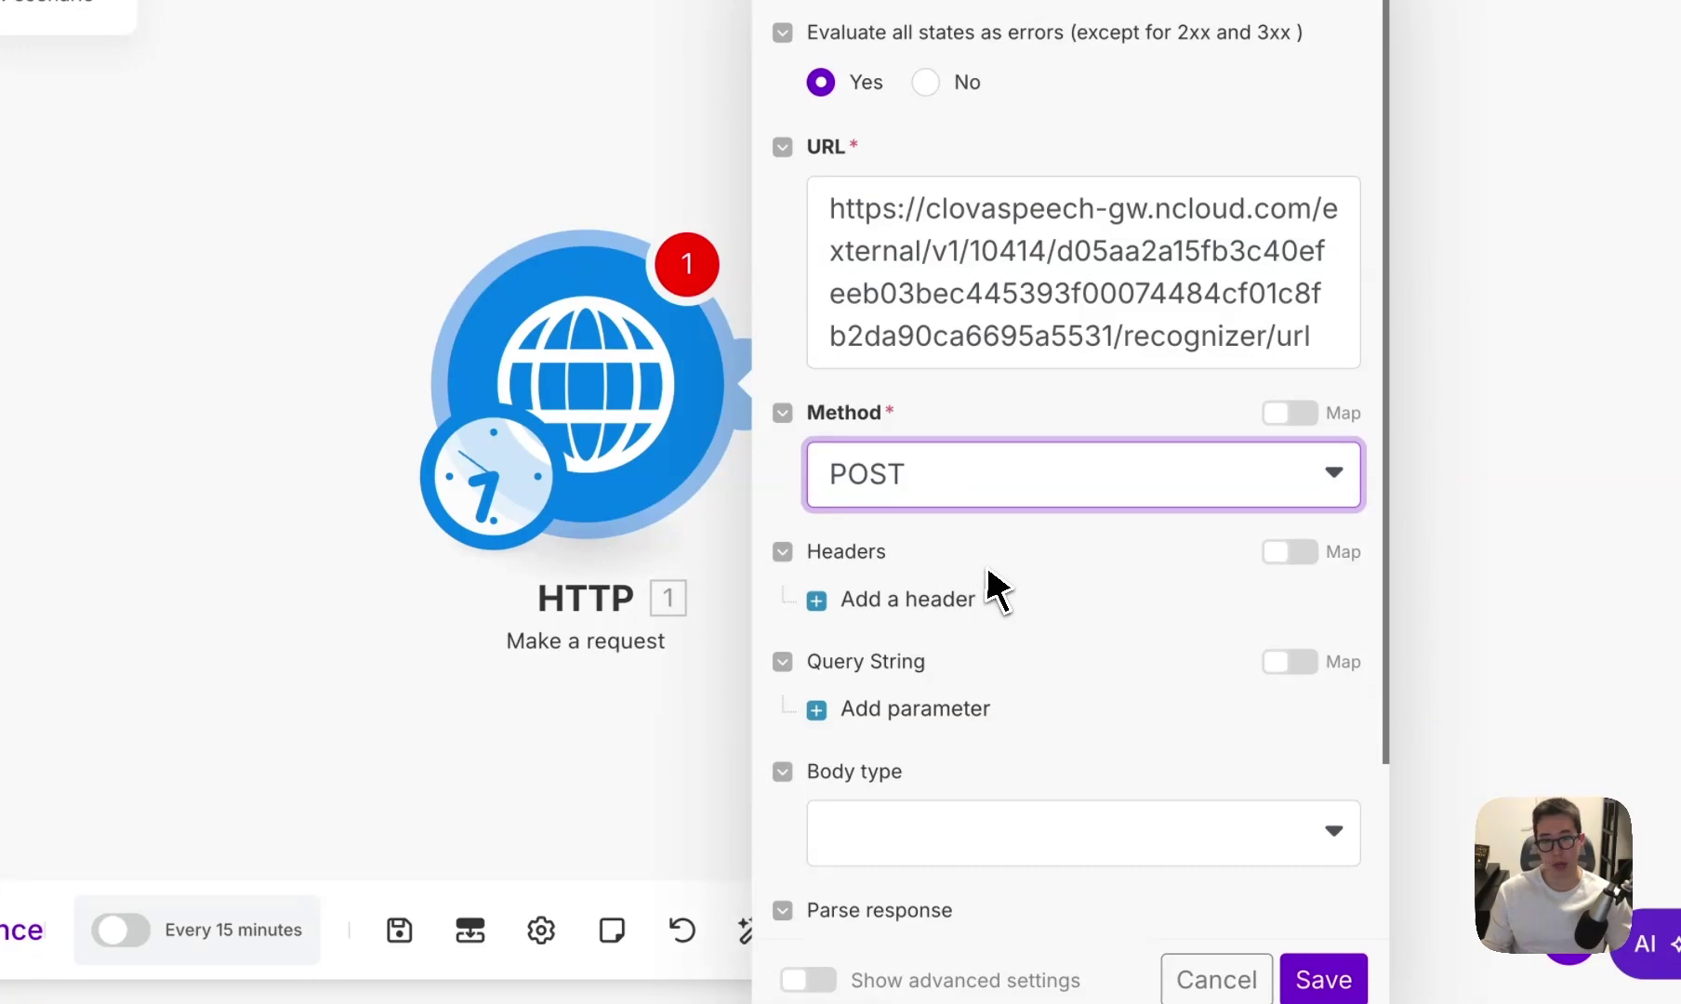
Add a Content-Type: application/json request header.
left_click(963, 603)
left_click(961, 673)
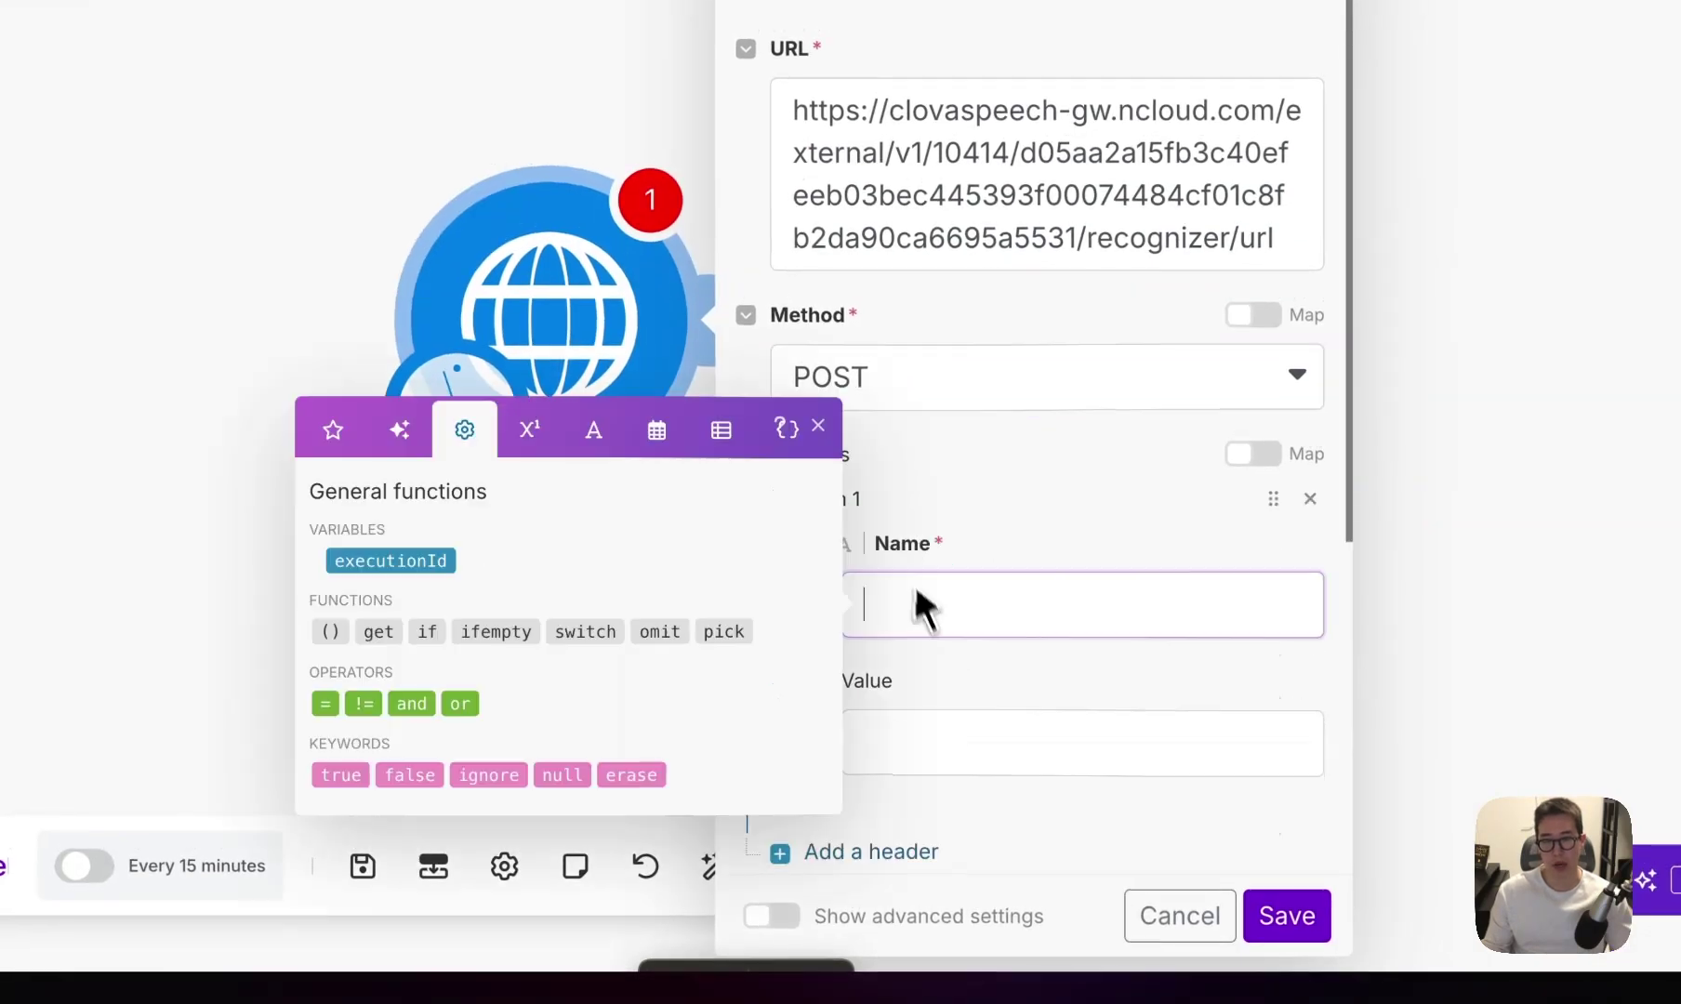
type("Content-Type")
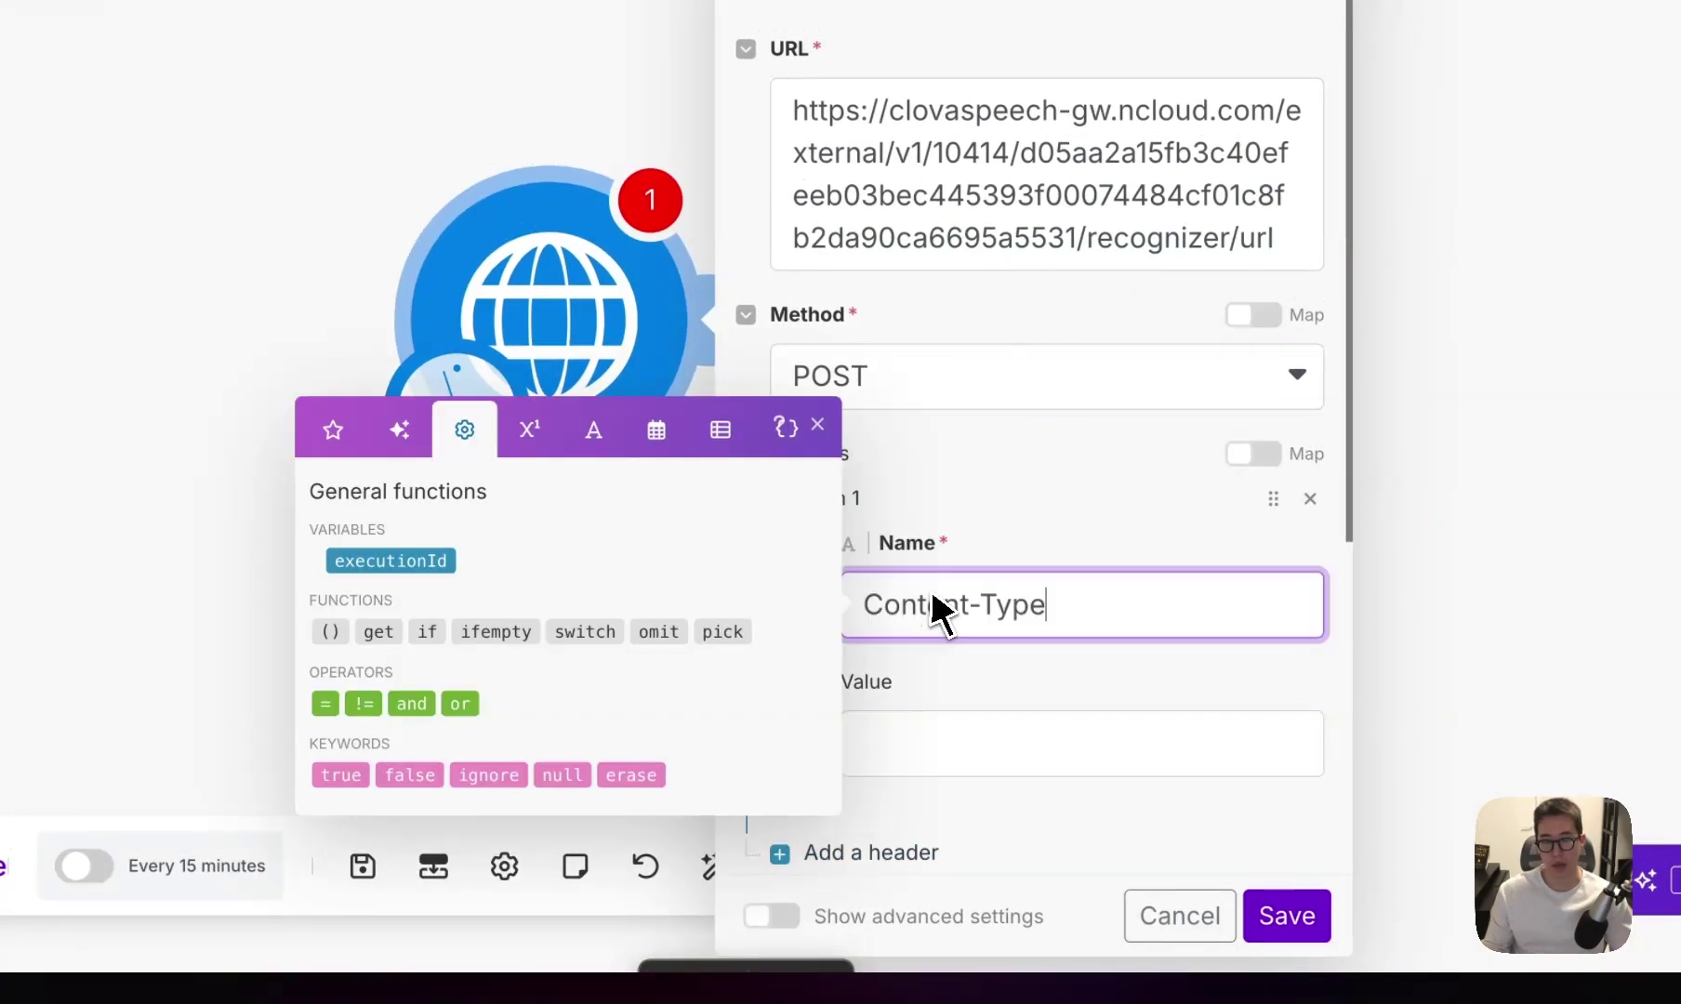
left_click(939, 723)
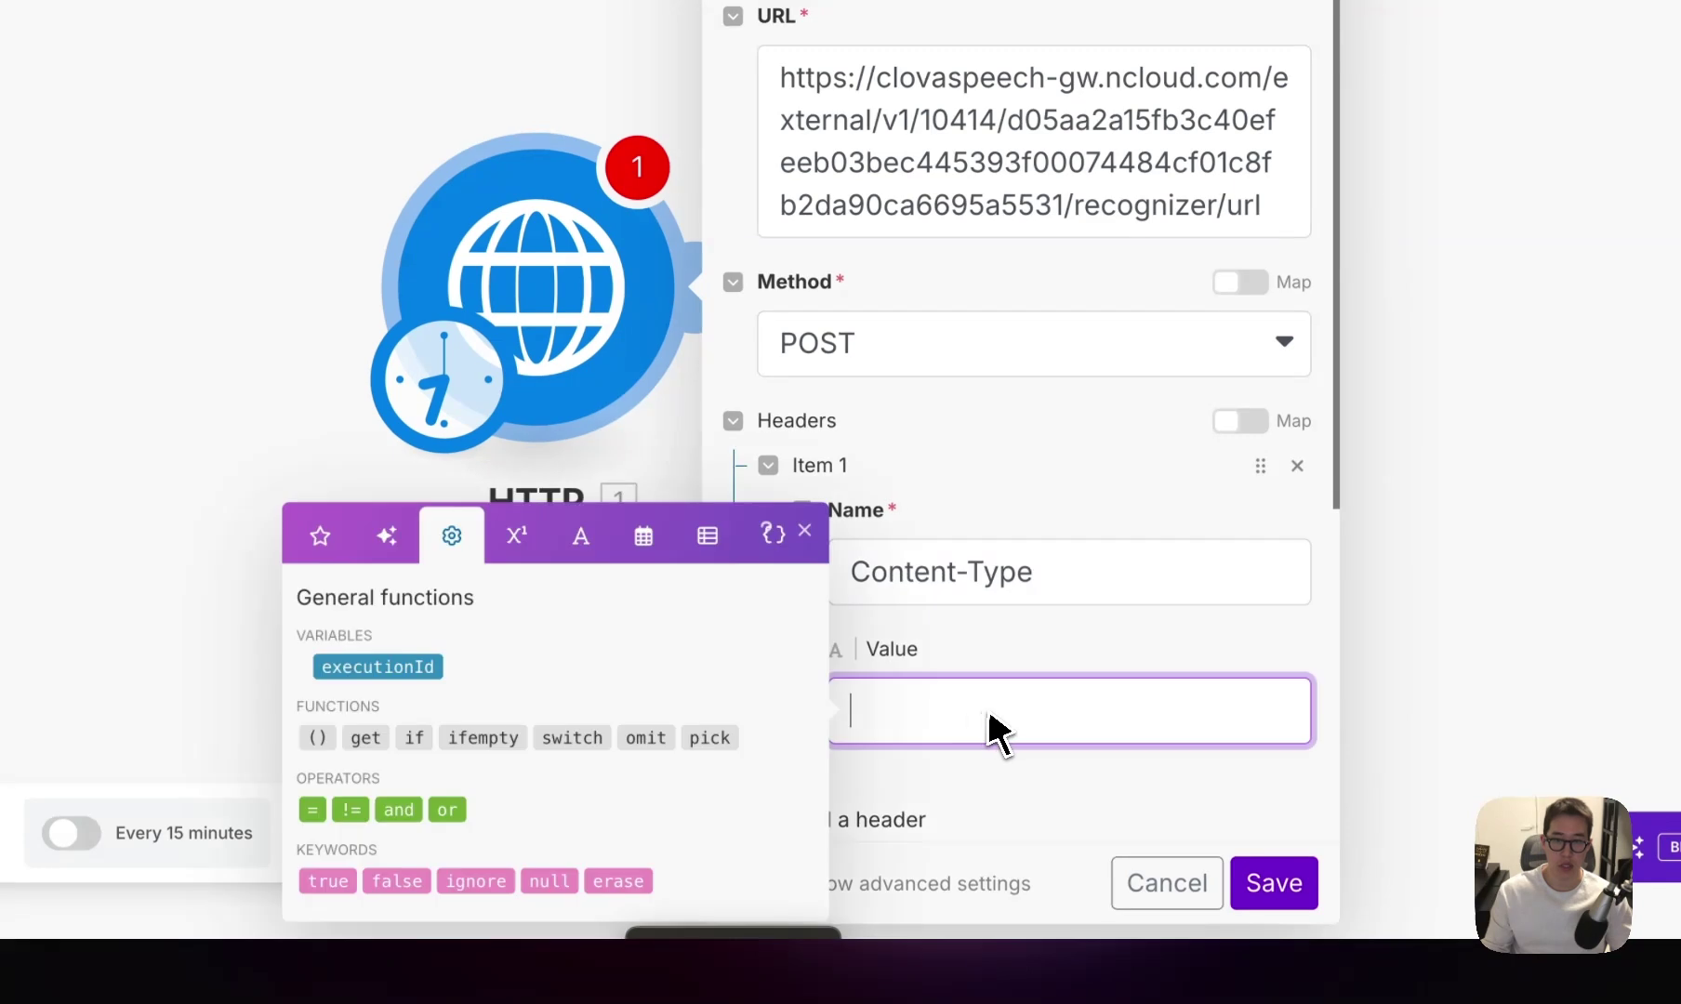
scroll(1003, 716, "down", 2)
scroll(1041, 586, "down", 1)
left_click(900, 540)
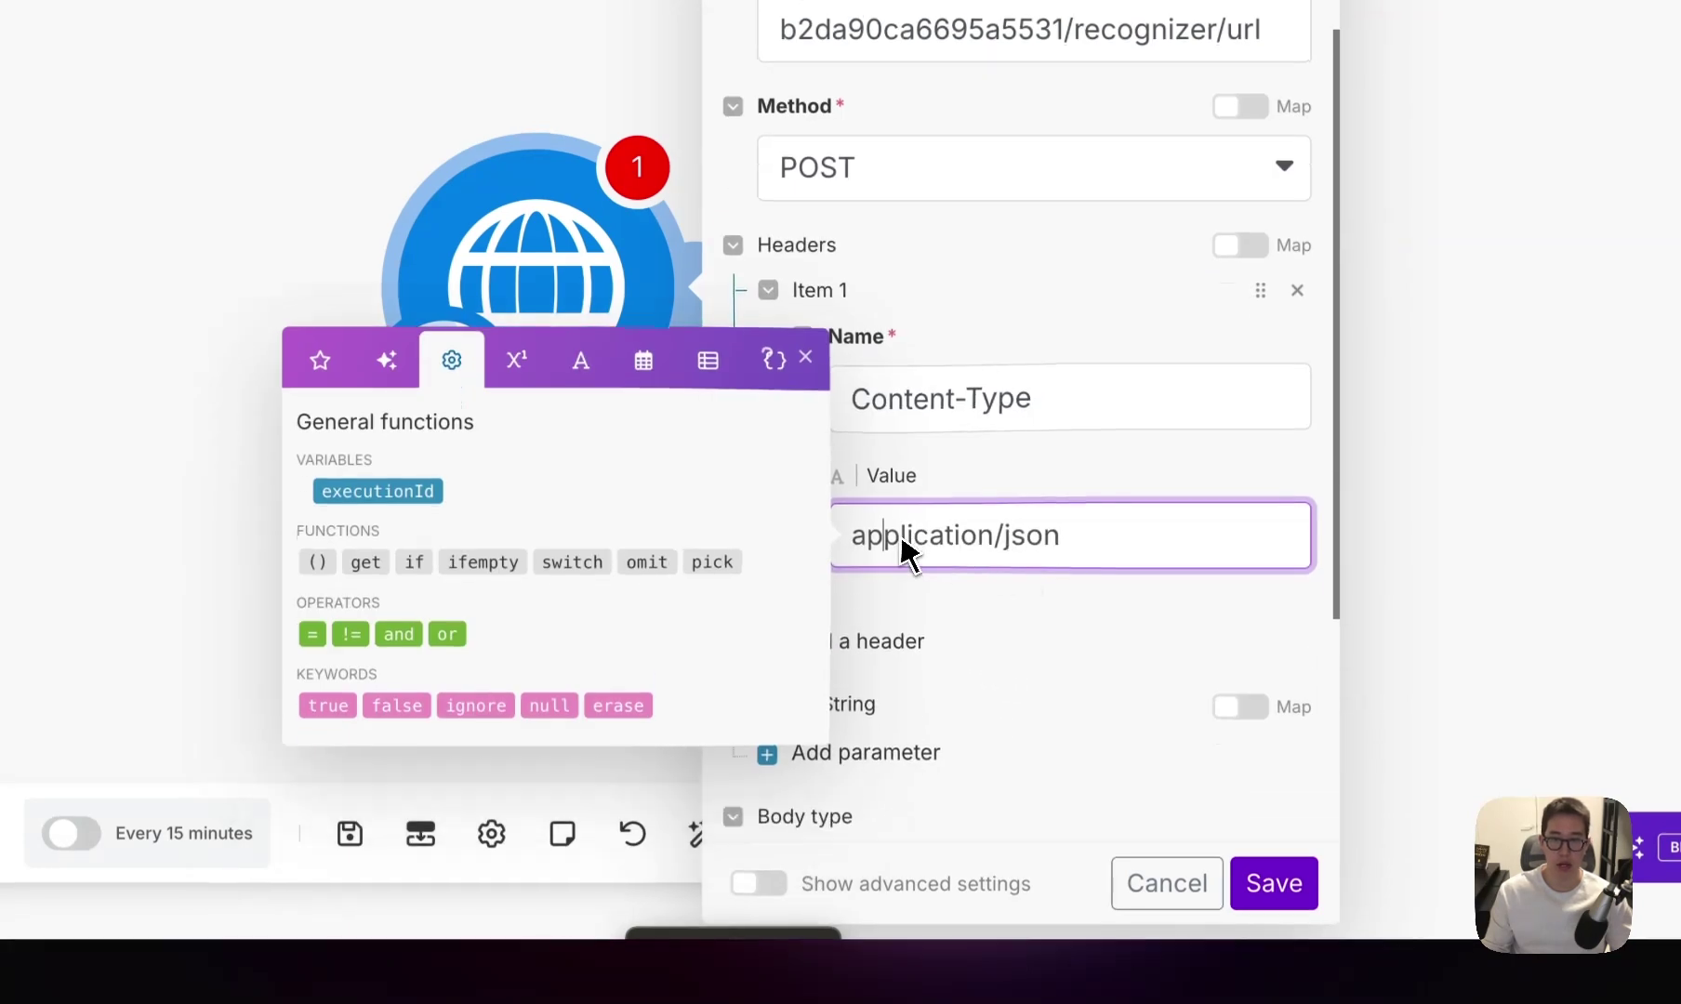
Add a second header named X-CLOVASPEECH-API-KEY and check the secret key in CLOVA Speech settings.
left_click(882, 642)
scroll(893, 558, "down", 4)
left_click(916, 532)
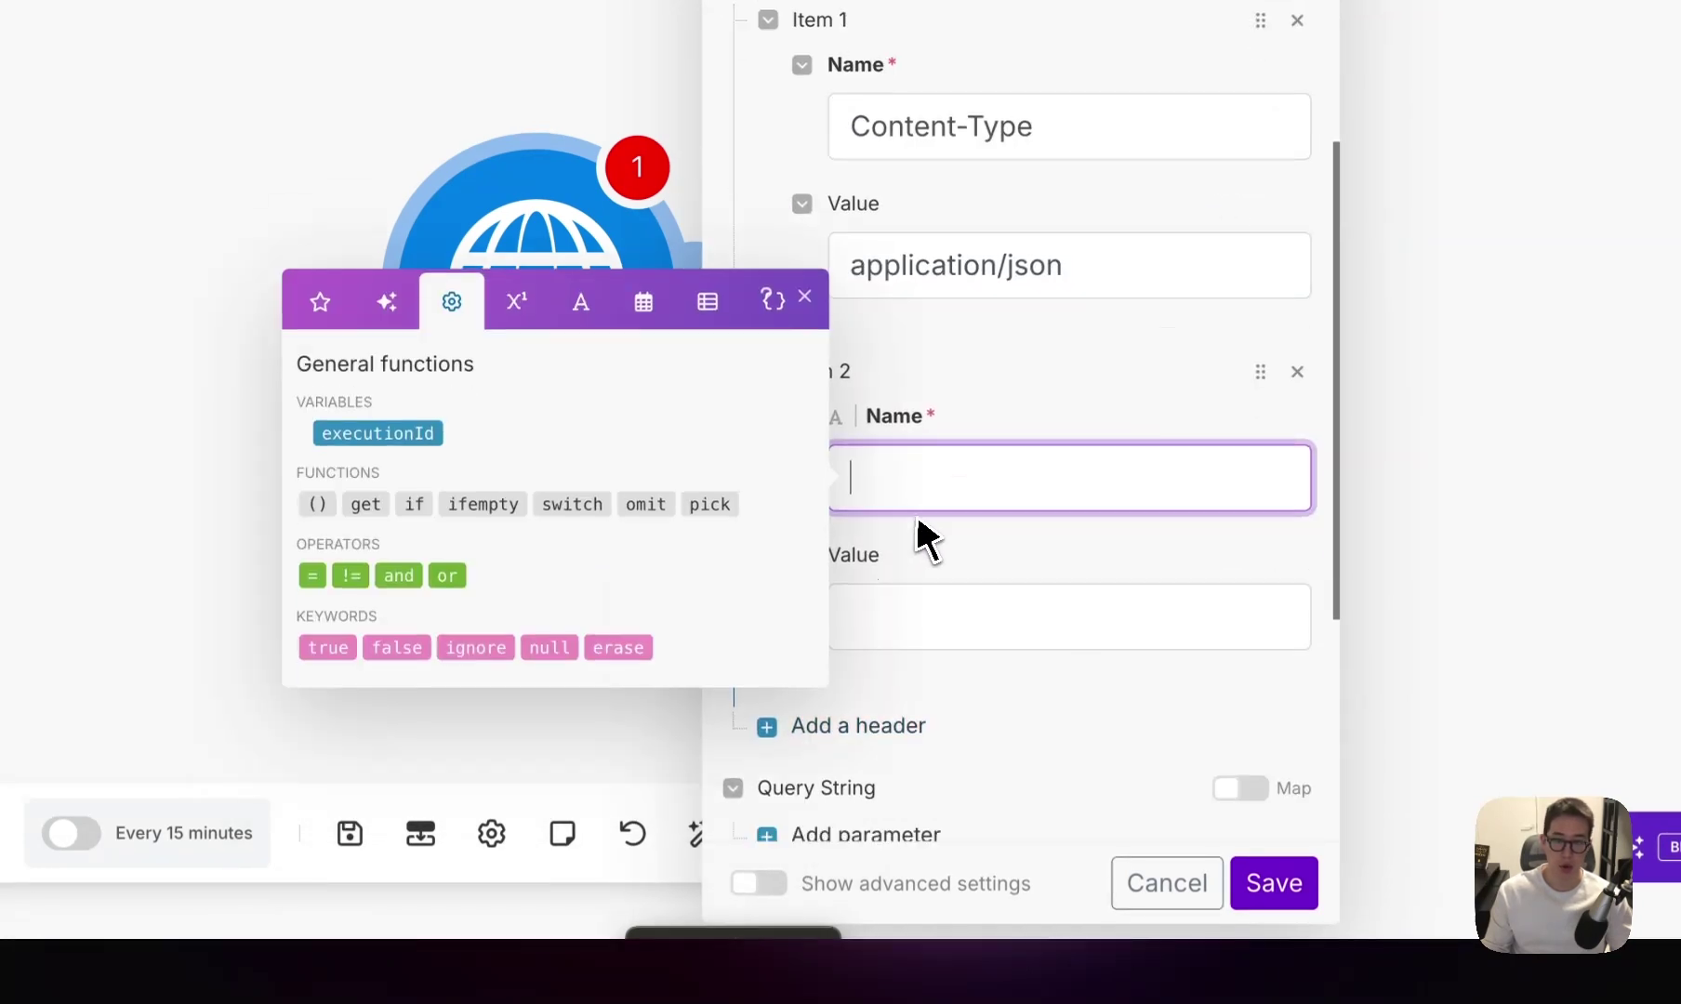
left_click(930, 428)
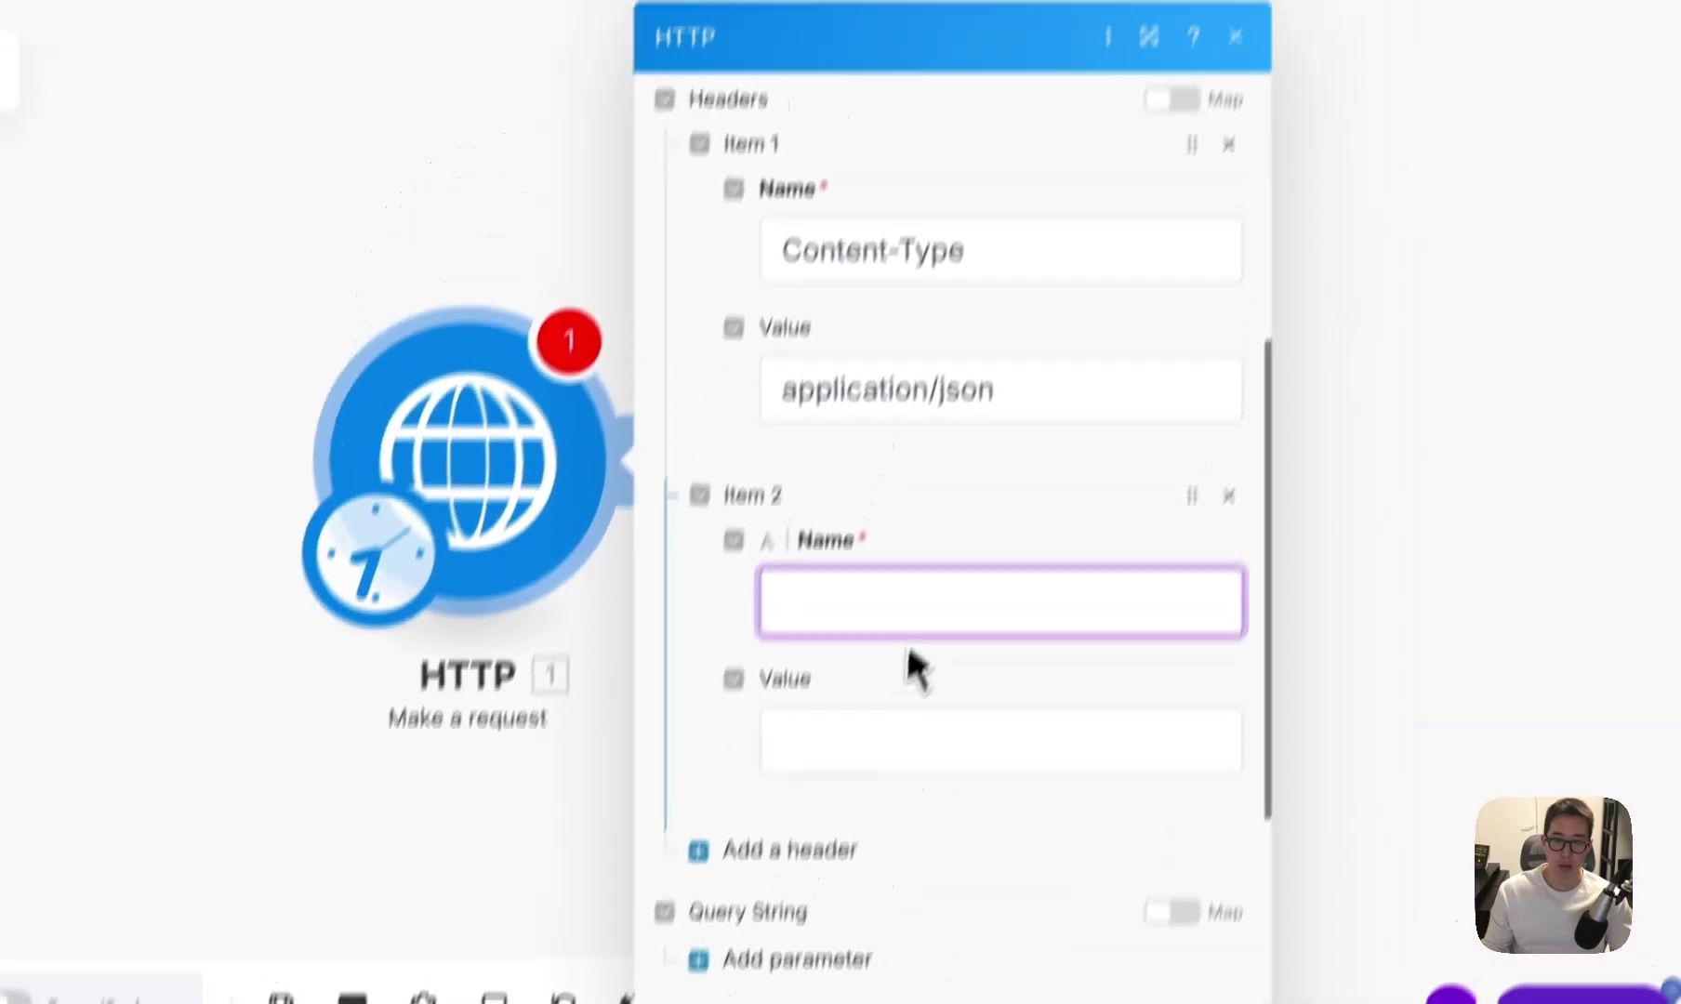
key("ctrl+v")
left_click_drag(1114, 698, 886, 707)
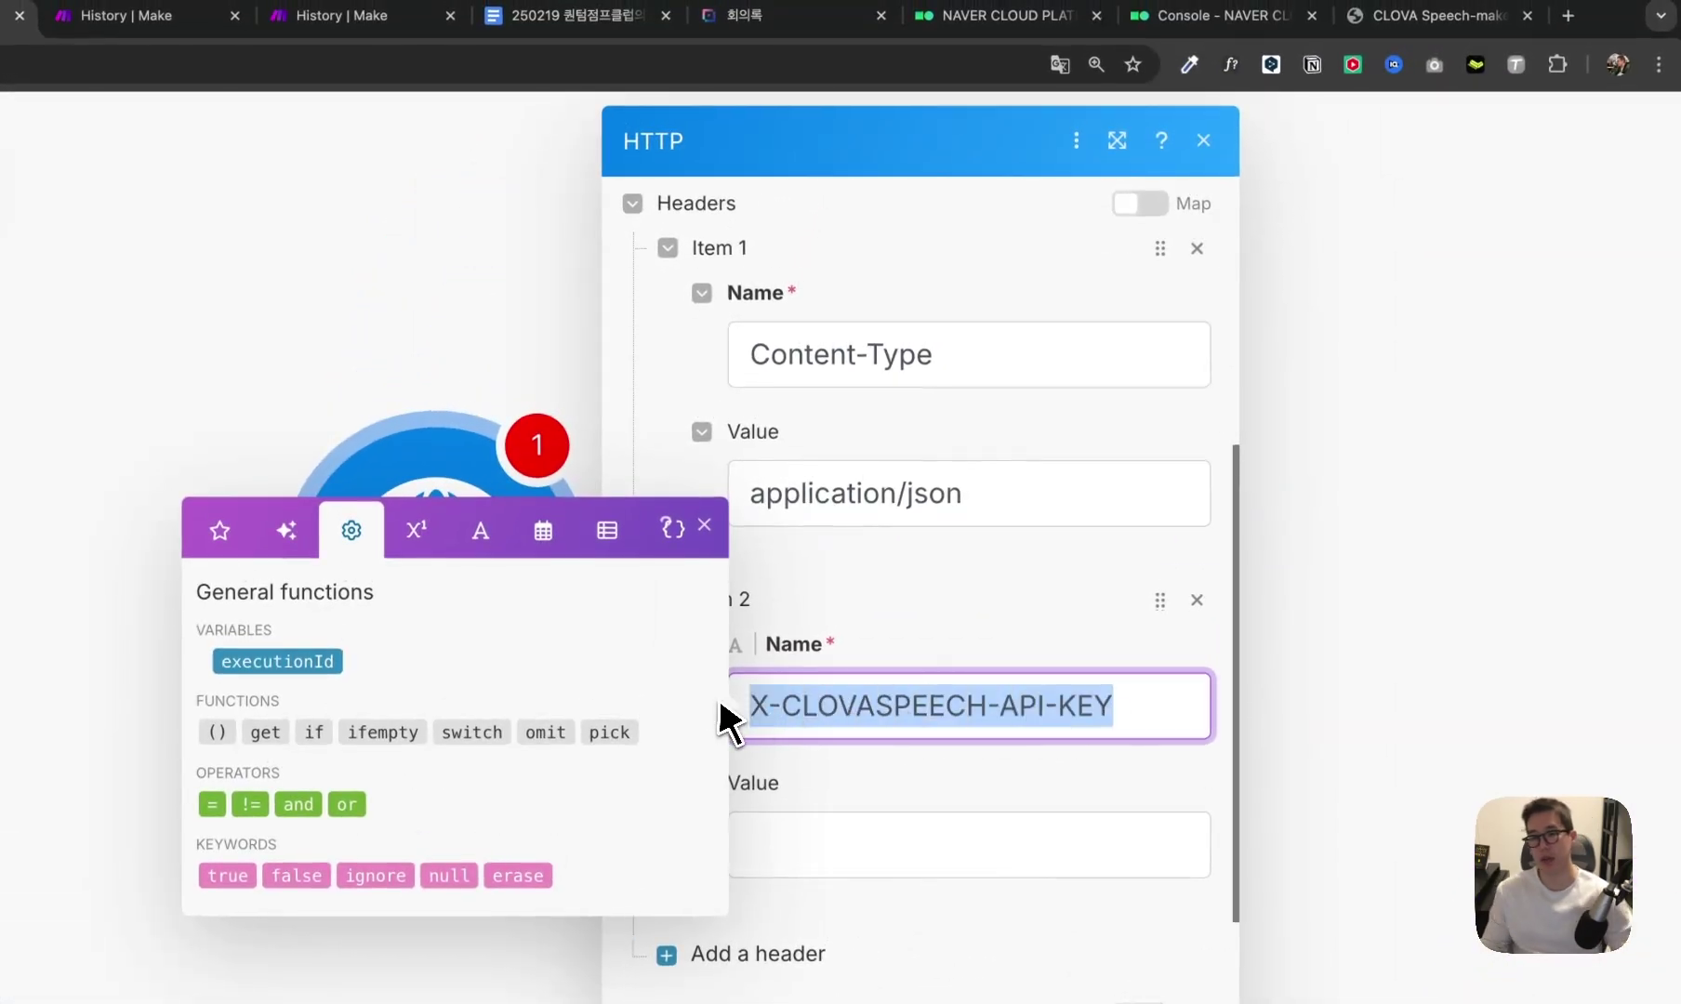
left_click(1432, 15)
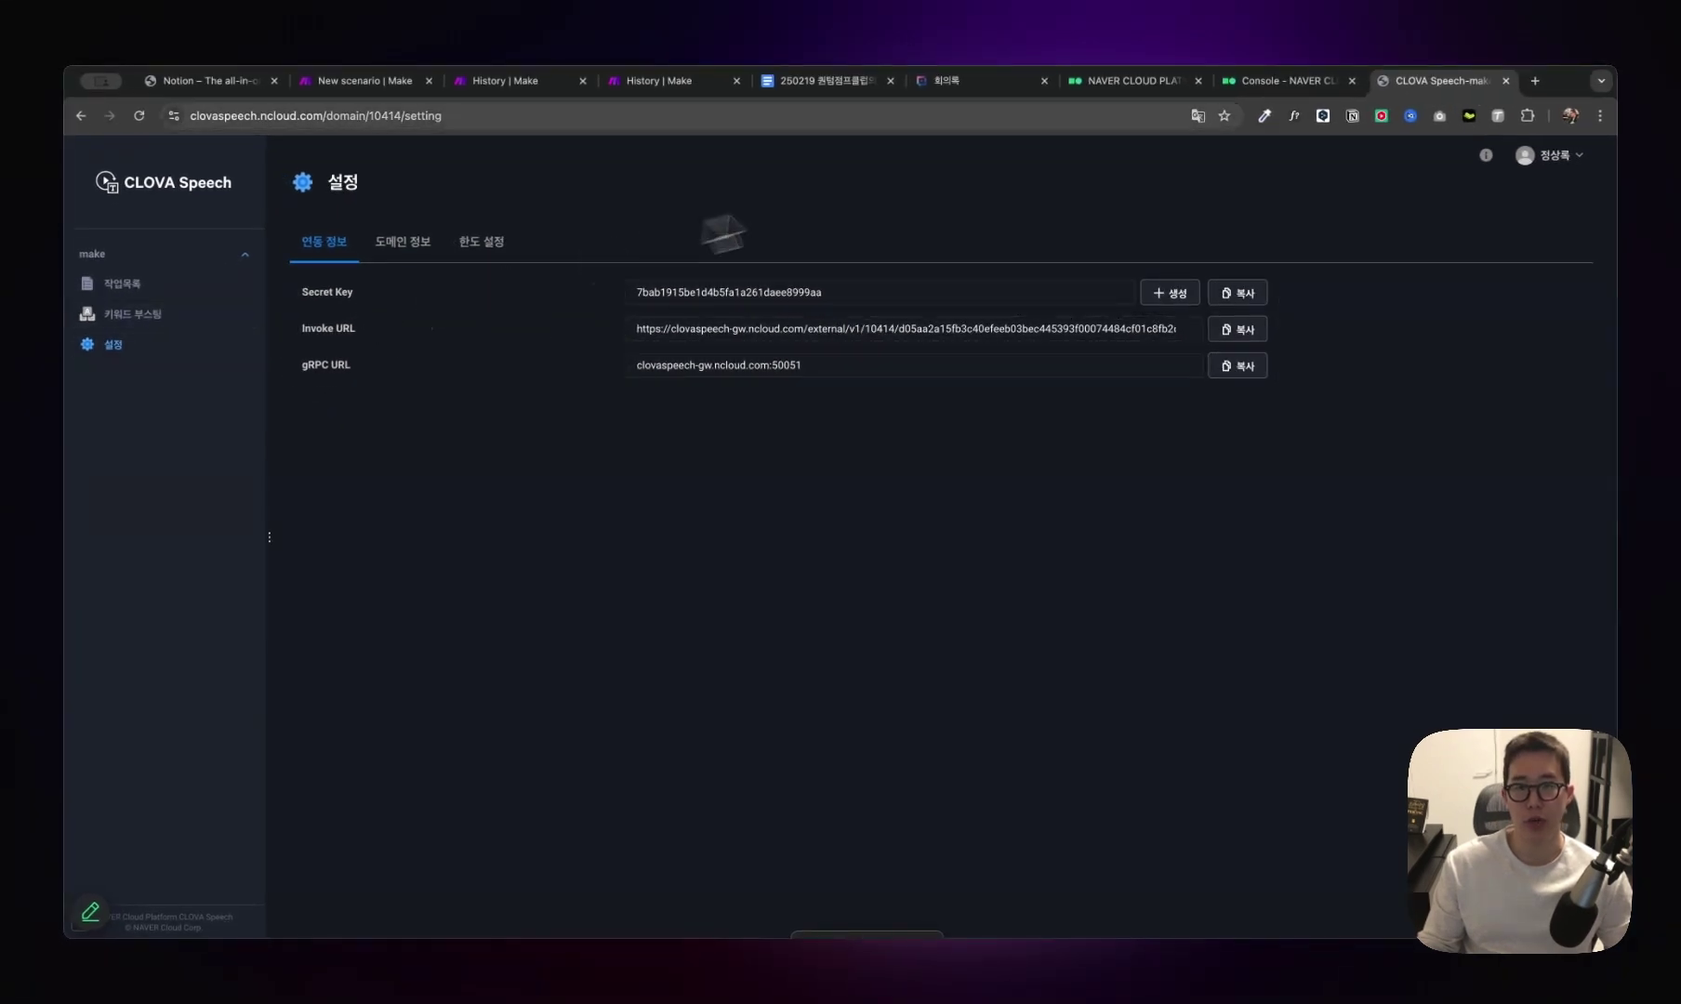
left_click(651, 81)
scroll(929, 651, "down", 3)
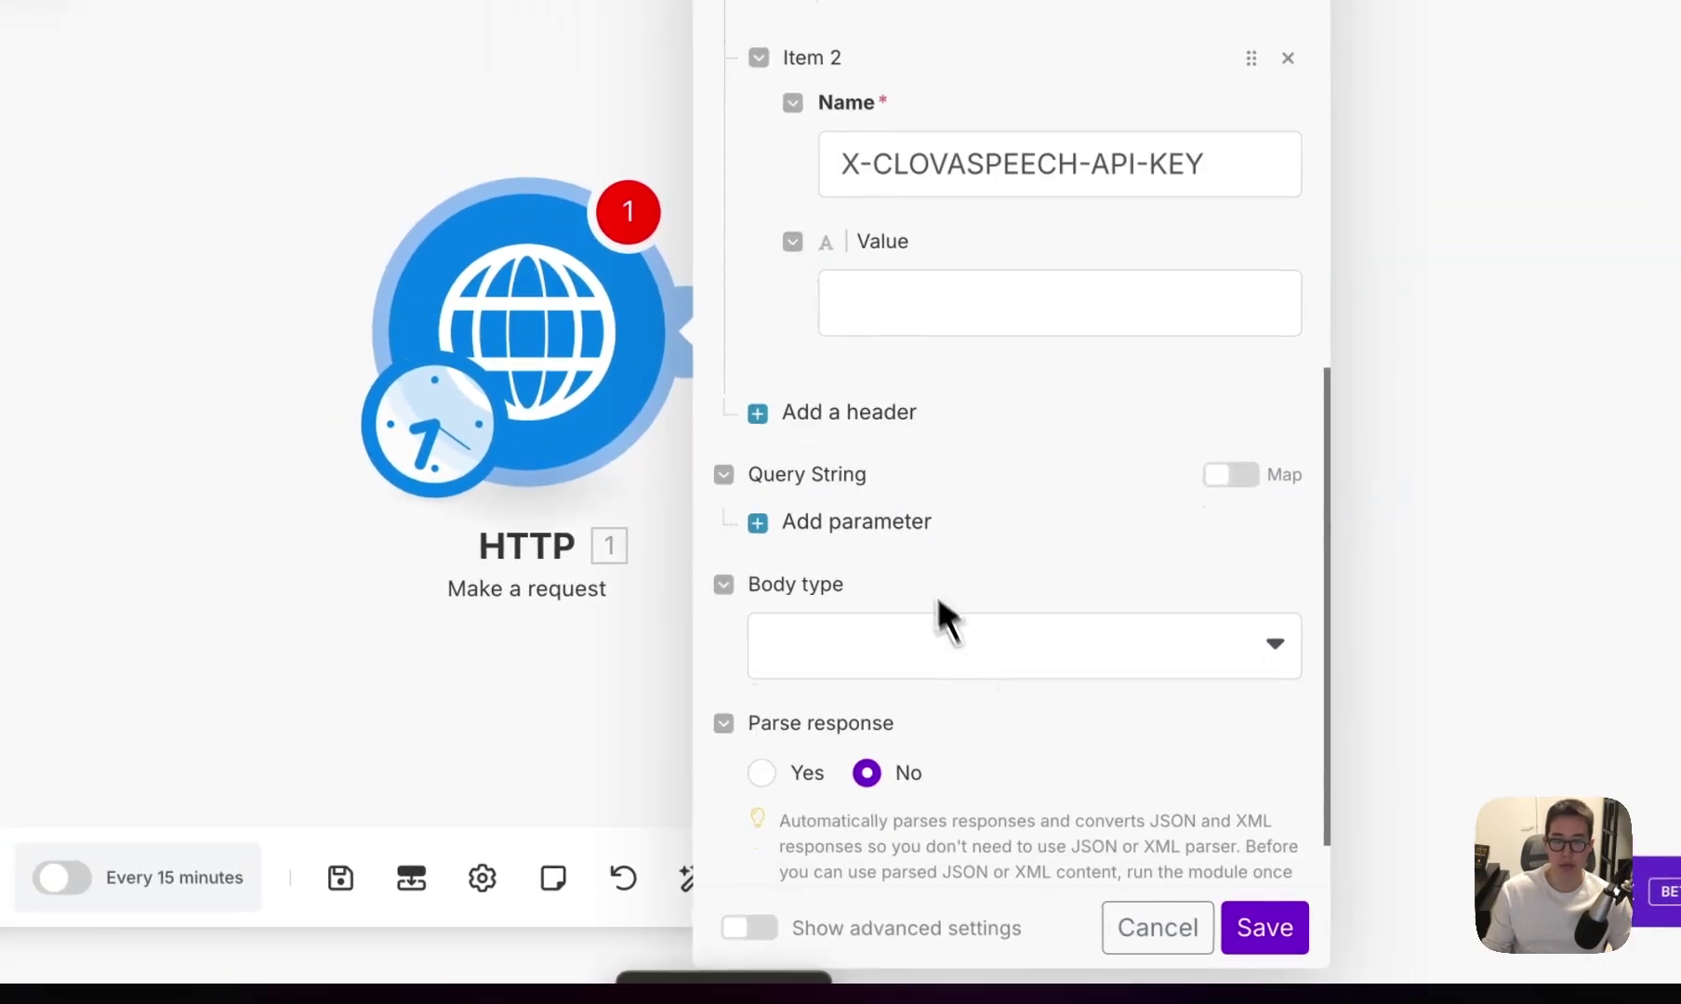
Set Body type to Raw, content type to JSON (application/json), and paste the prepared JSON body.
left_click(834, 634)
left_click(814, 682)
left_click(832, 530)
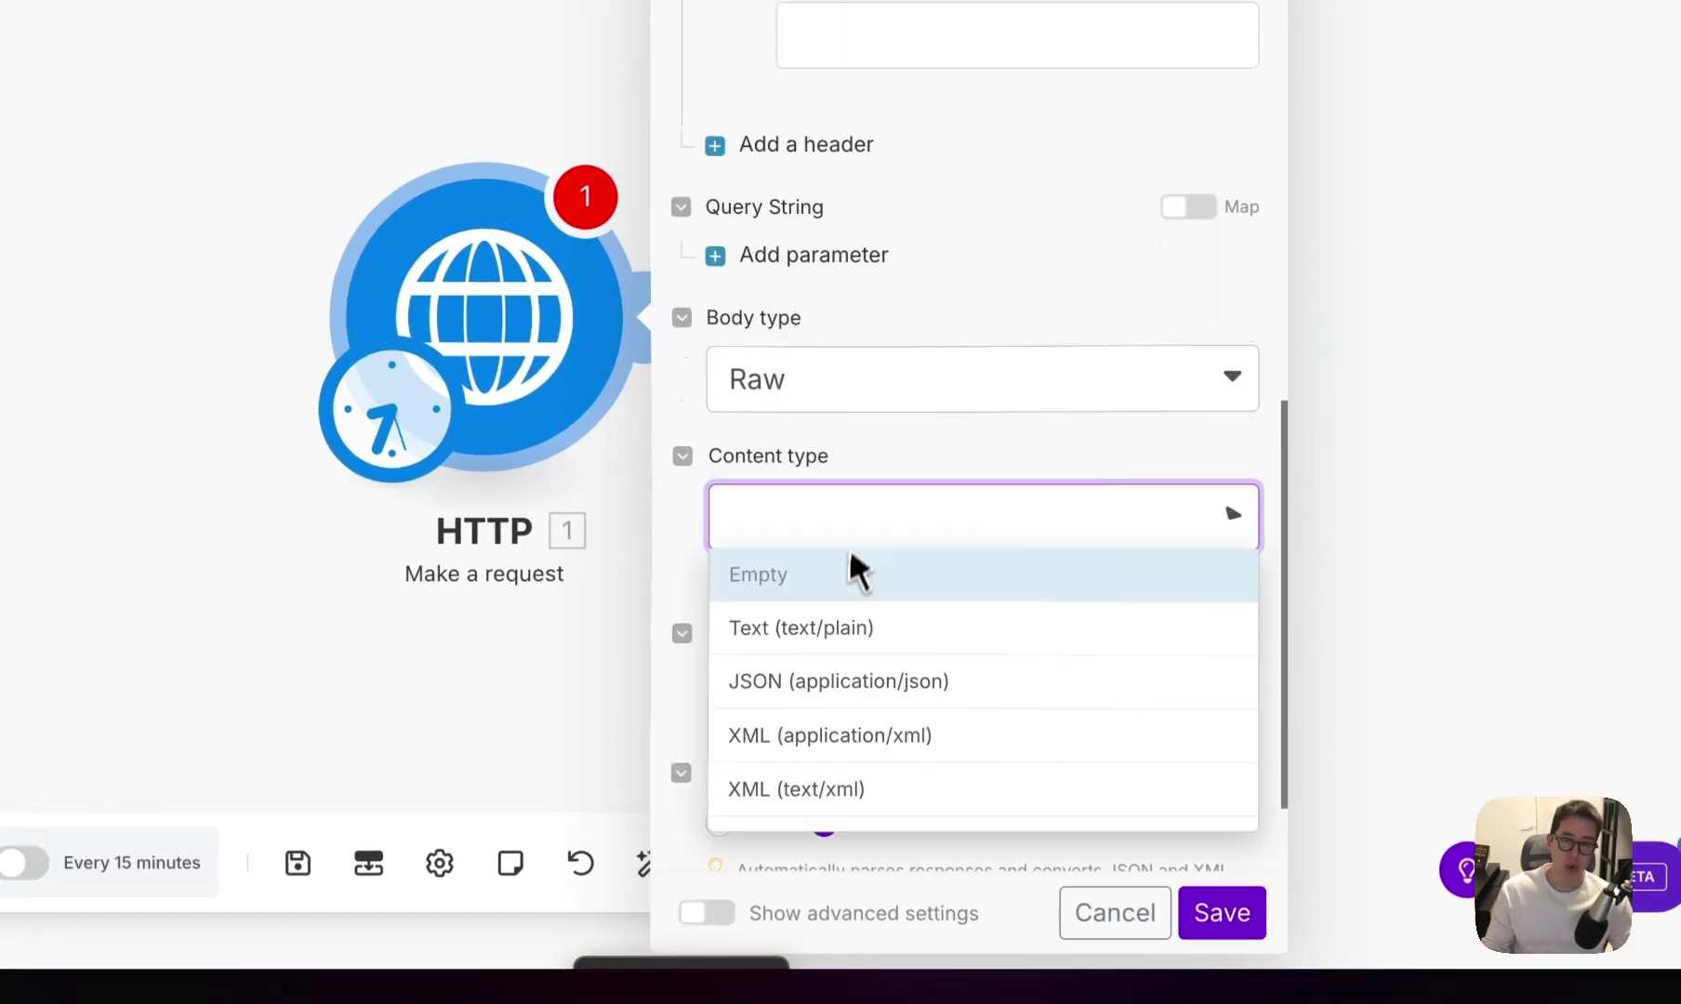
left_click(835, 682)
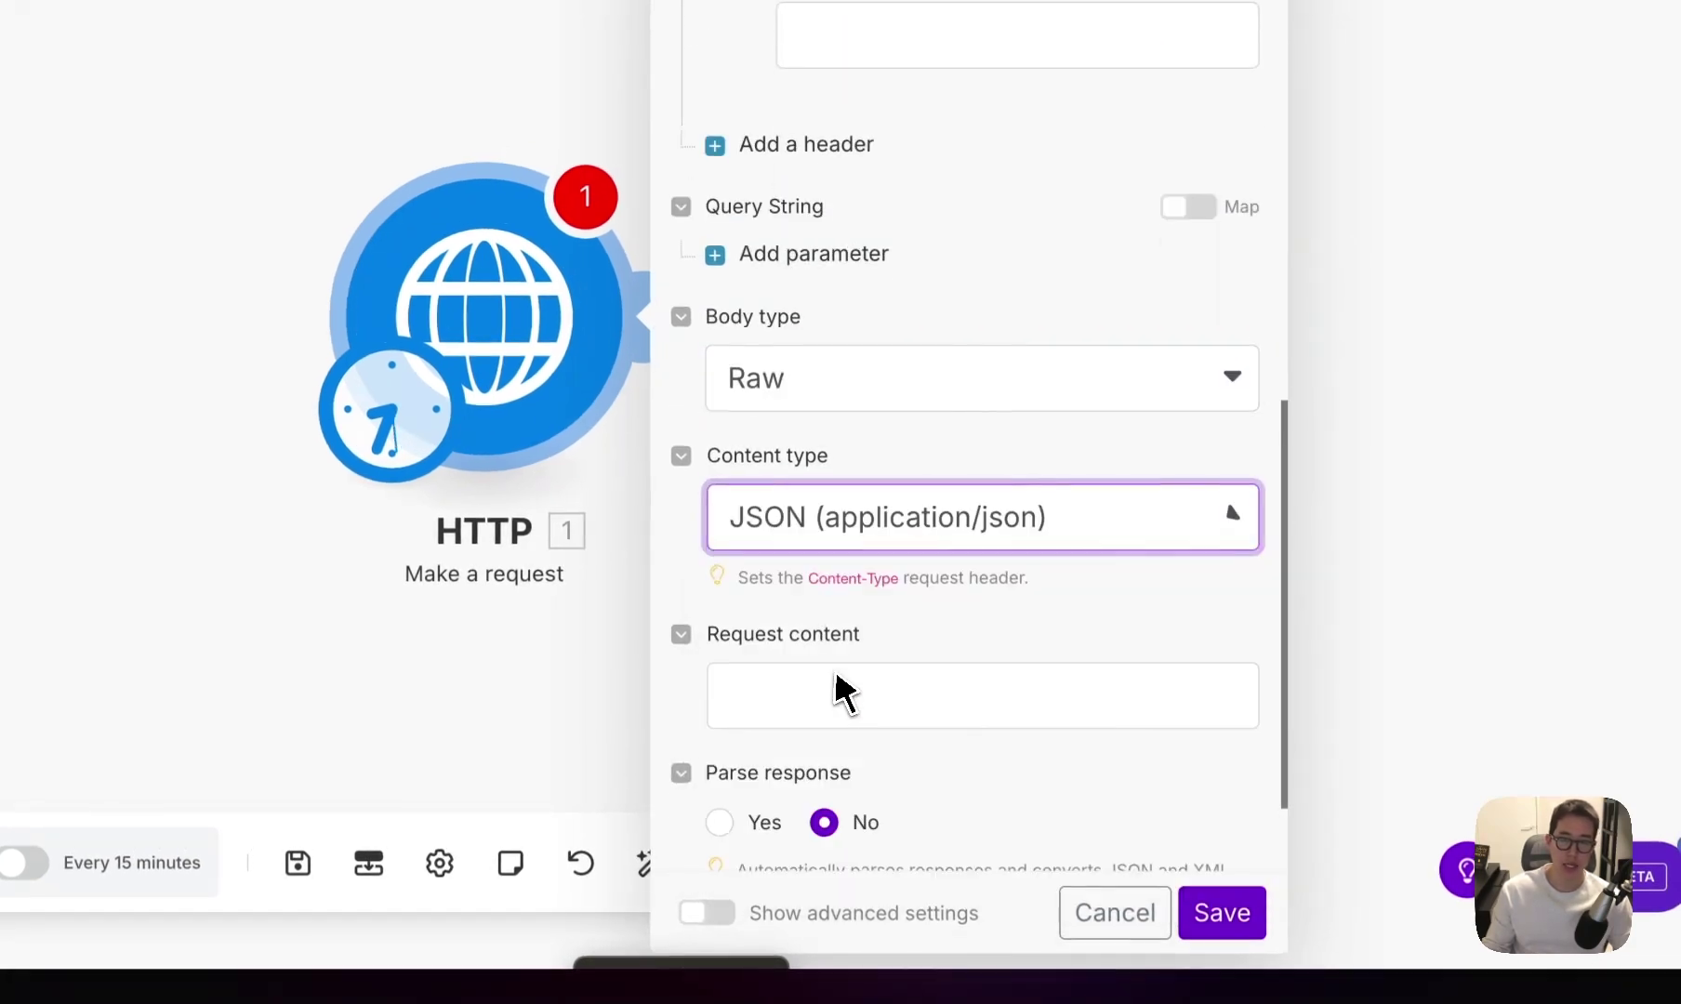
left_click(839, 696)
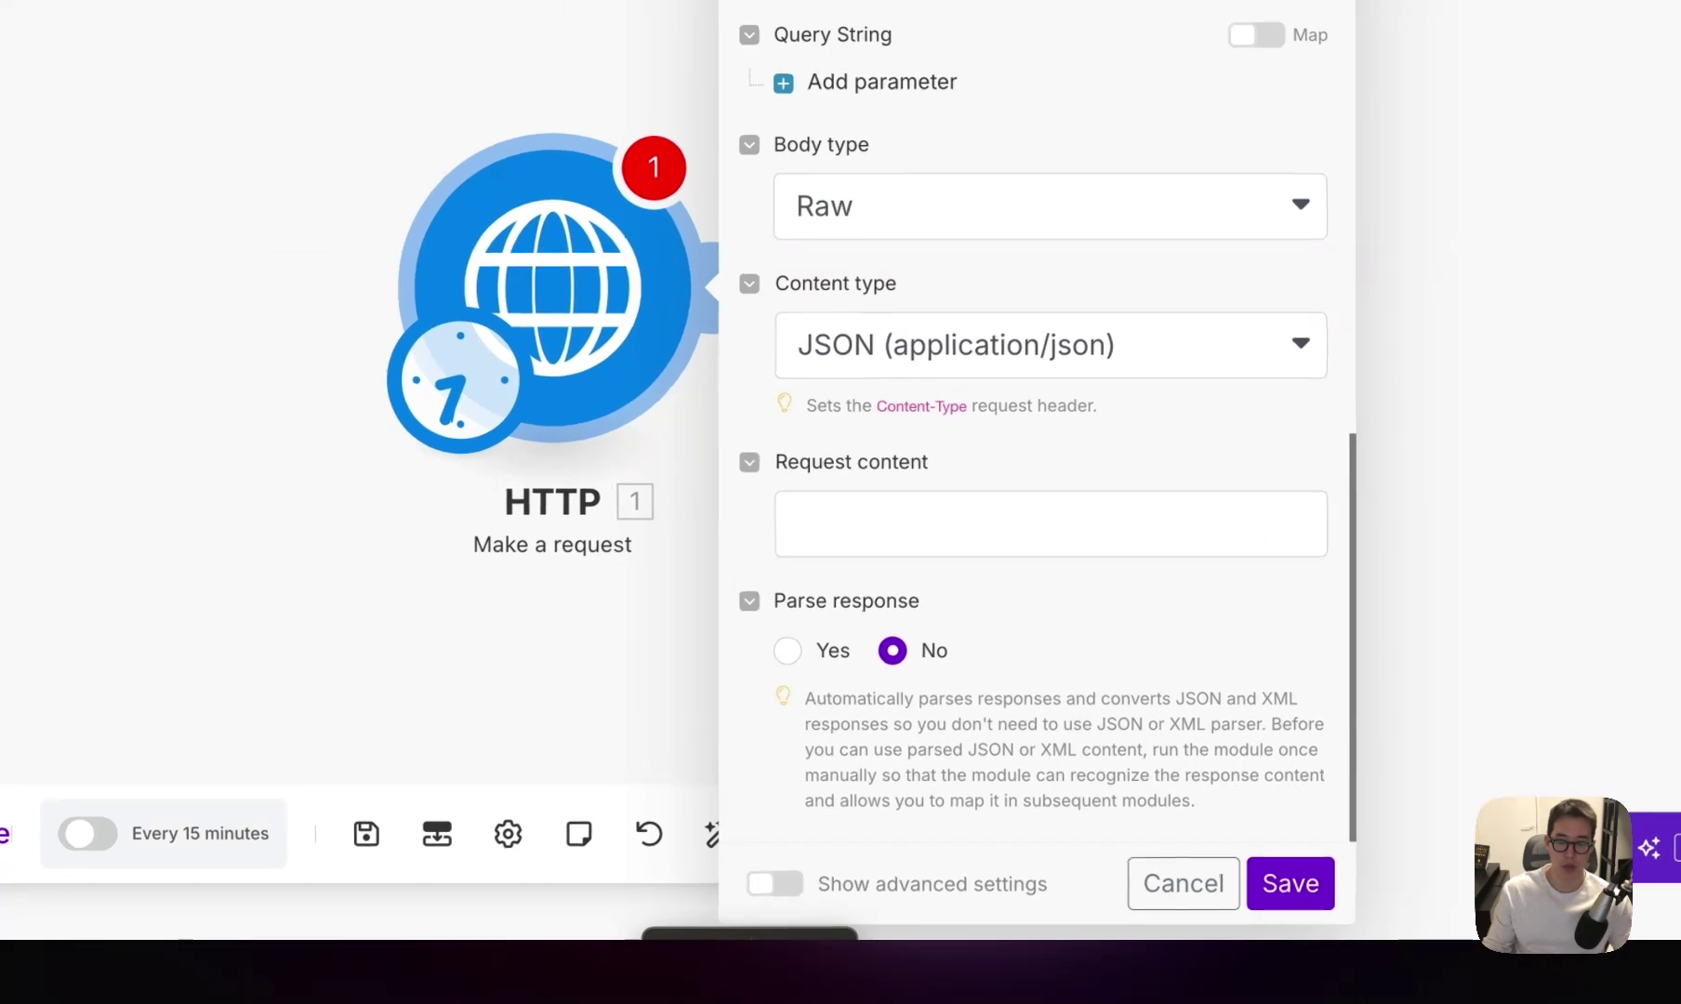
key("ctrl+v")
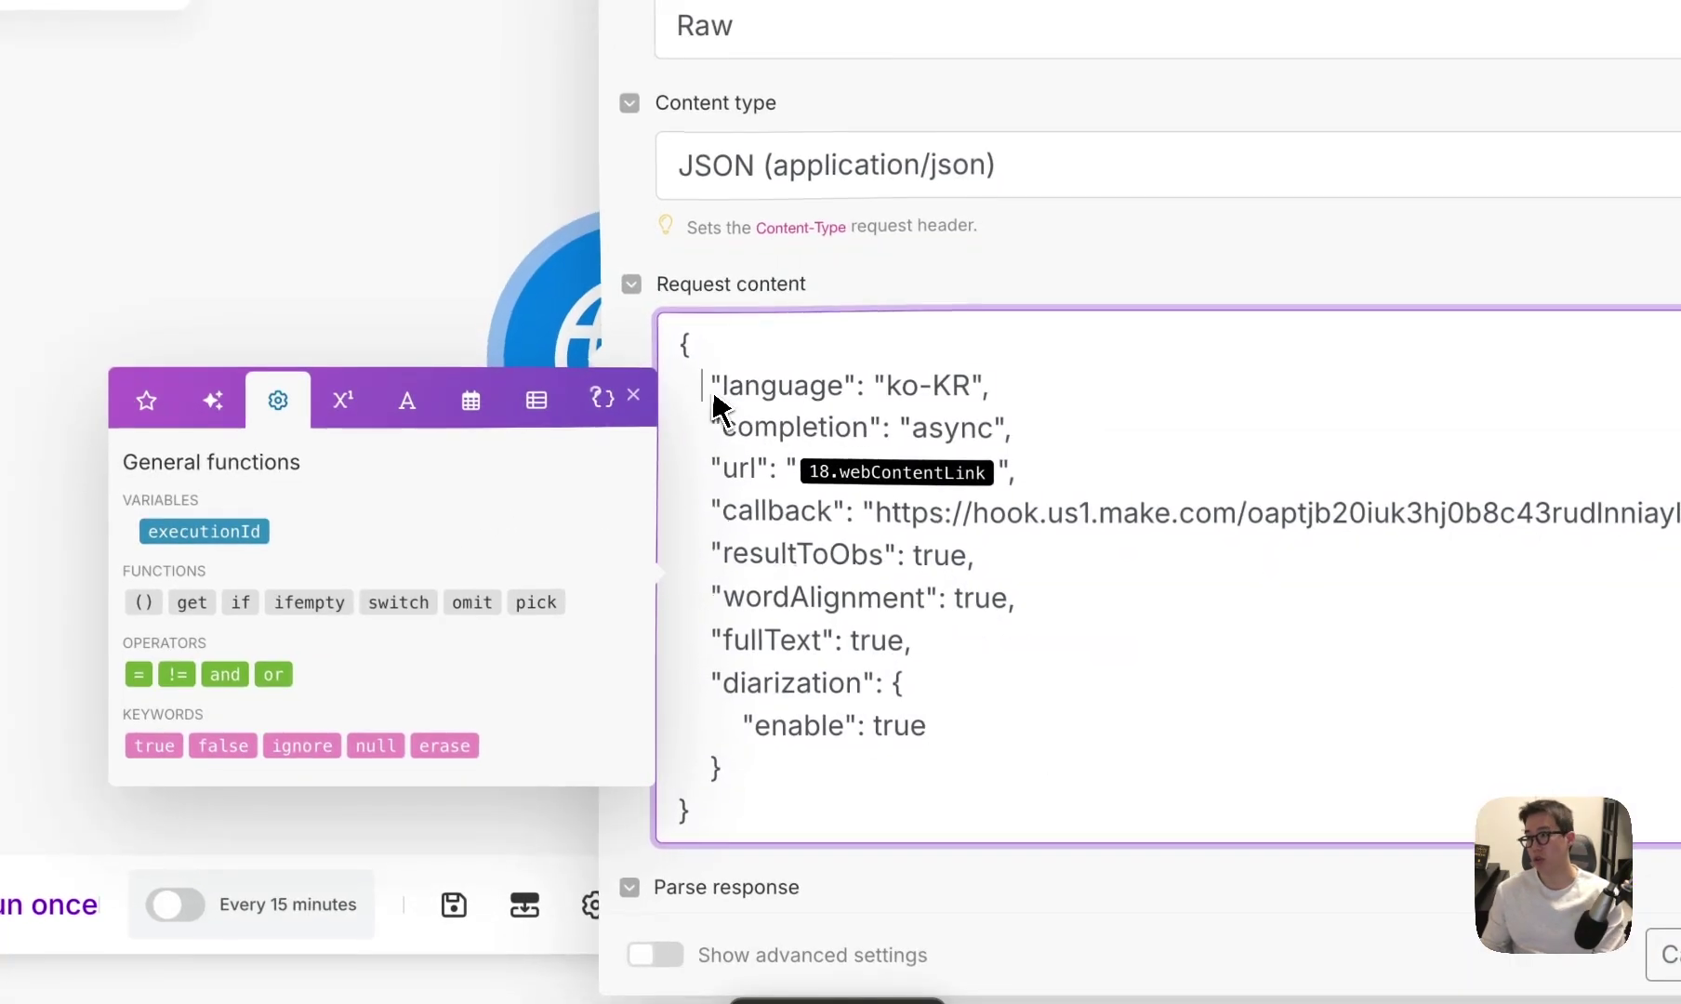
Review the pasted body's ko-KR language, async completion and url entries.
left_click_drag(713, 413, 776, 702)
left_click(804, 721)
left_click_drag(968, 390, 750, 406)
left_click(749, 400)
double_click(749, 398)
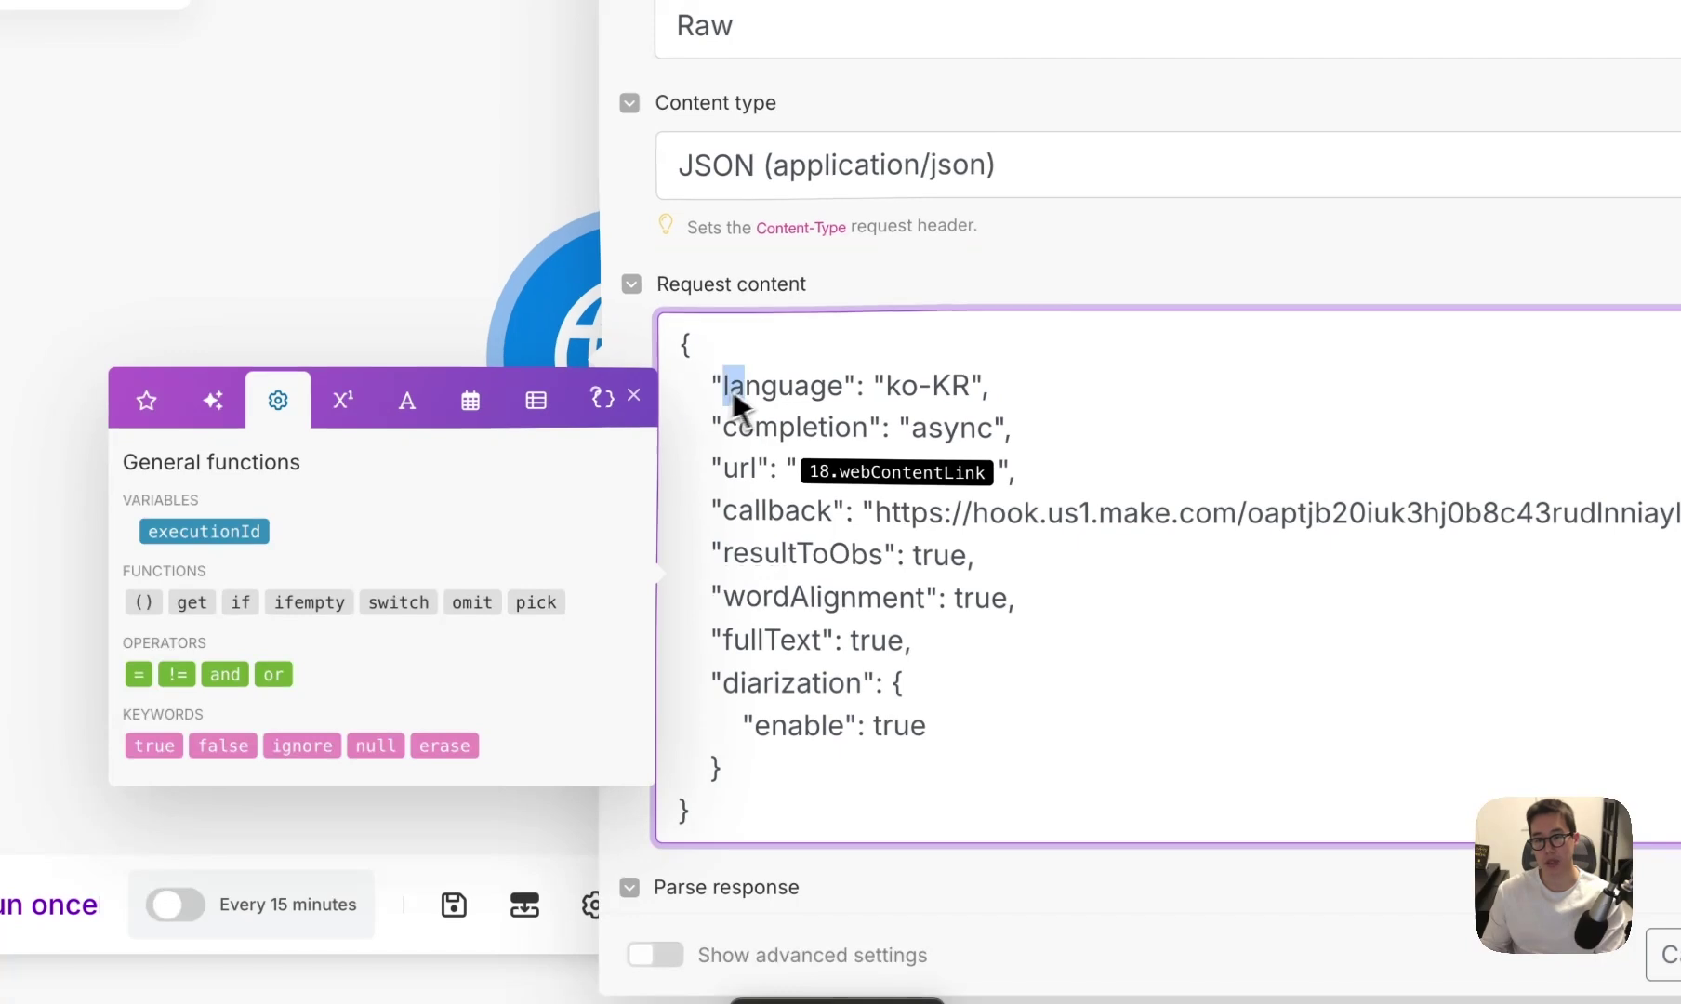
left_click(984, 393)
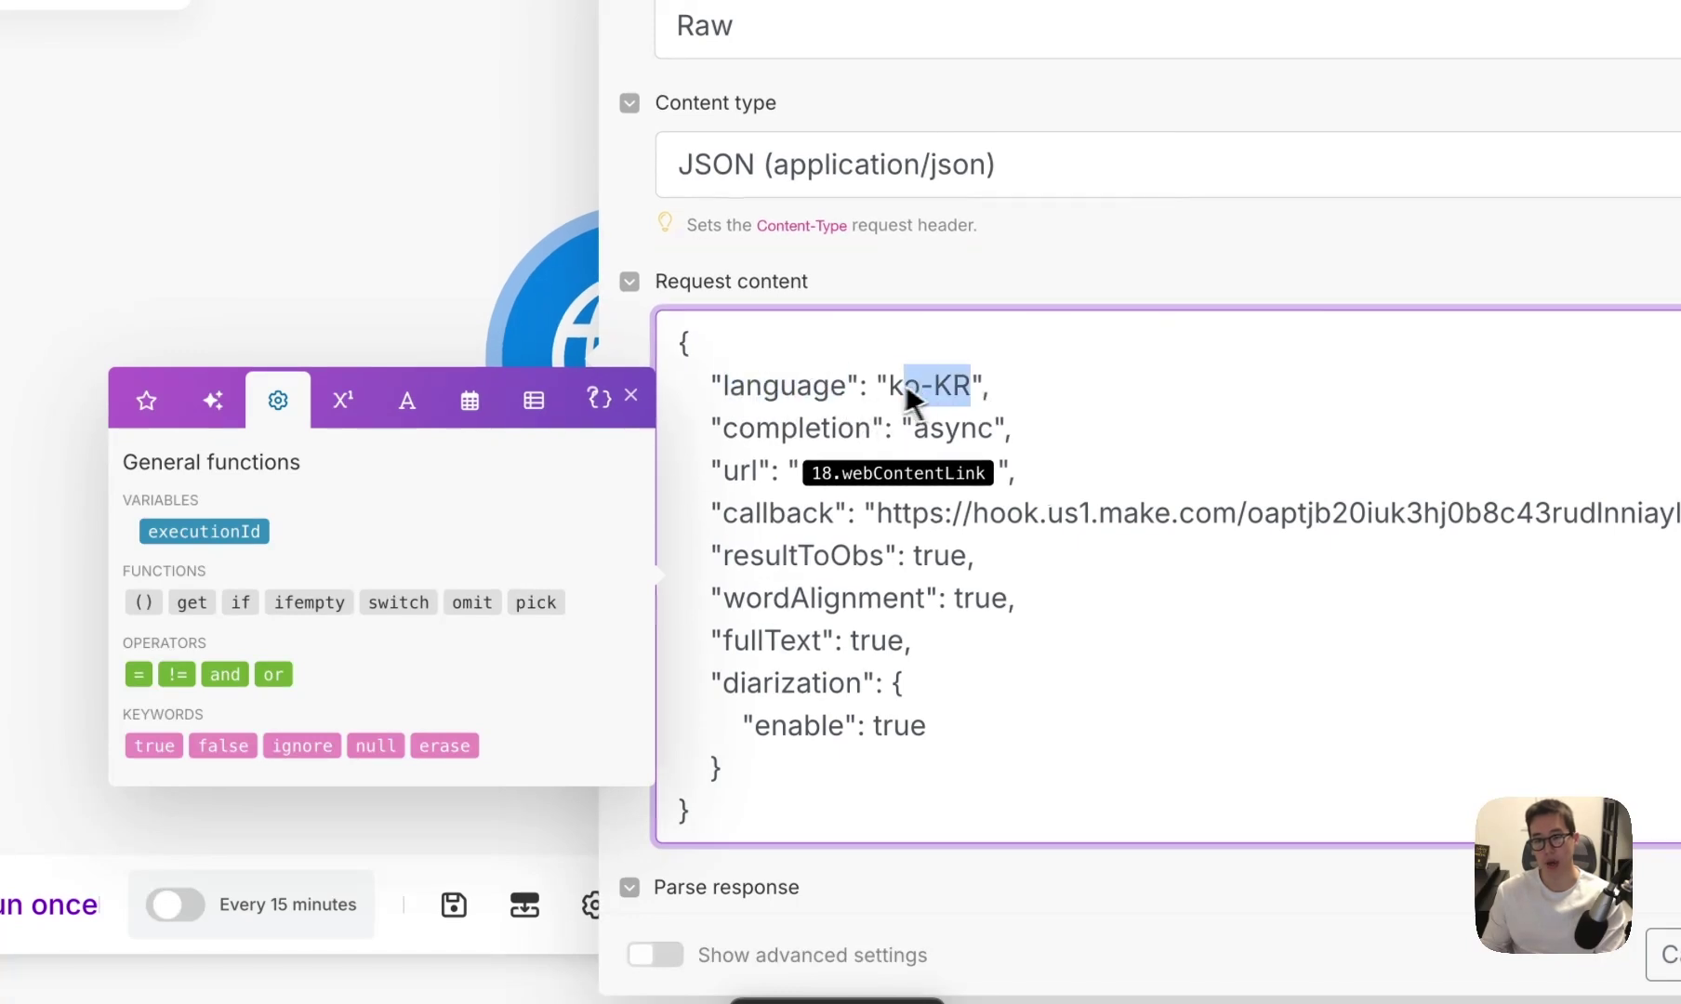
mouse_move(891, 402)
left_mouse_down()
mouse_move(953, 402)
mouse_move(890, 406)
left_mouse_up()
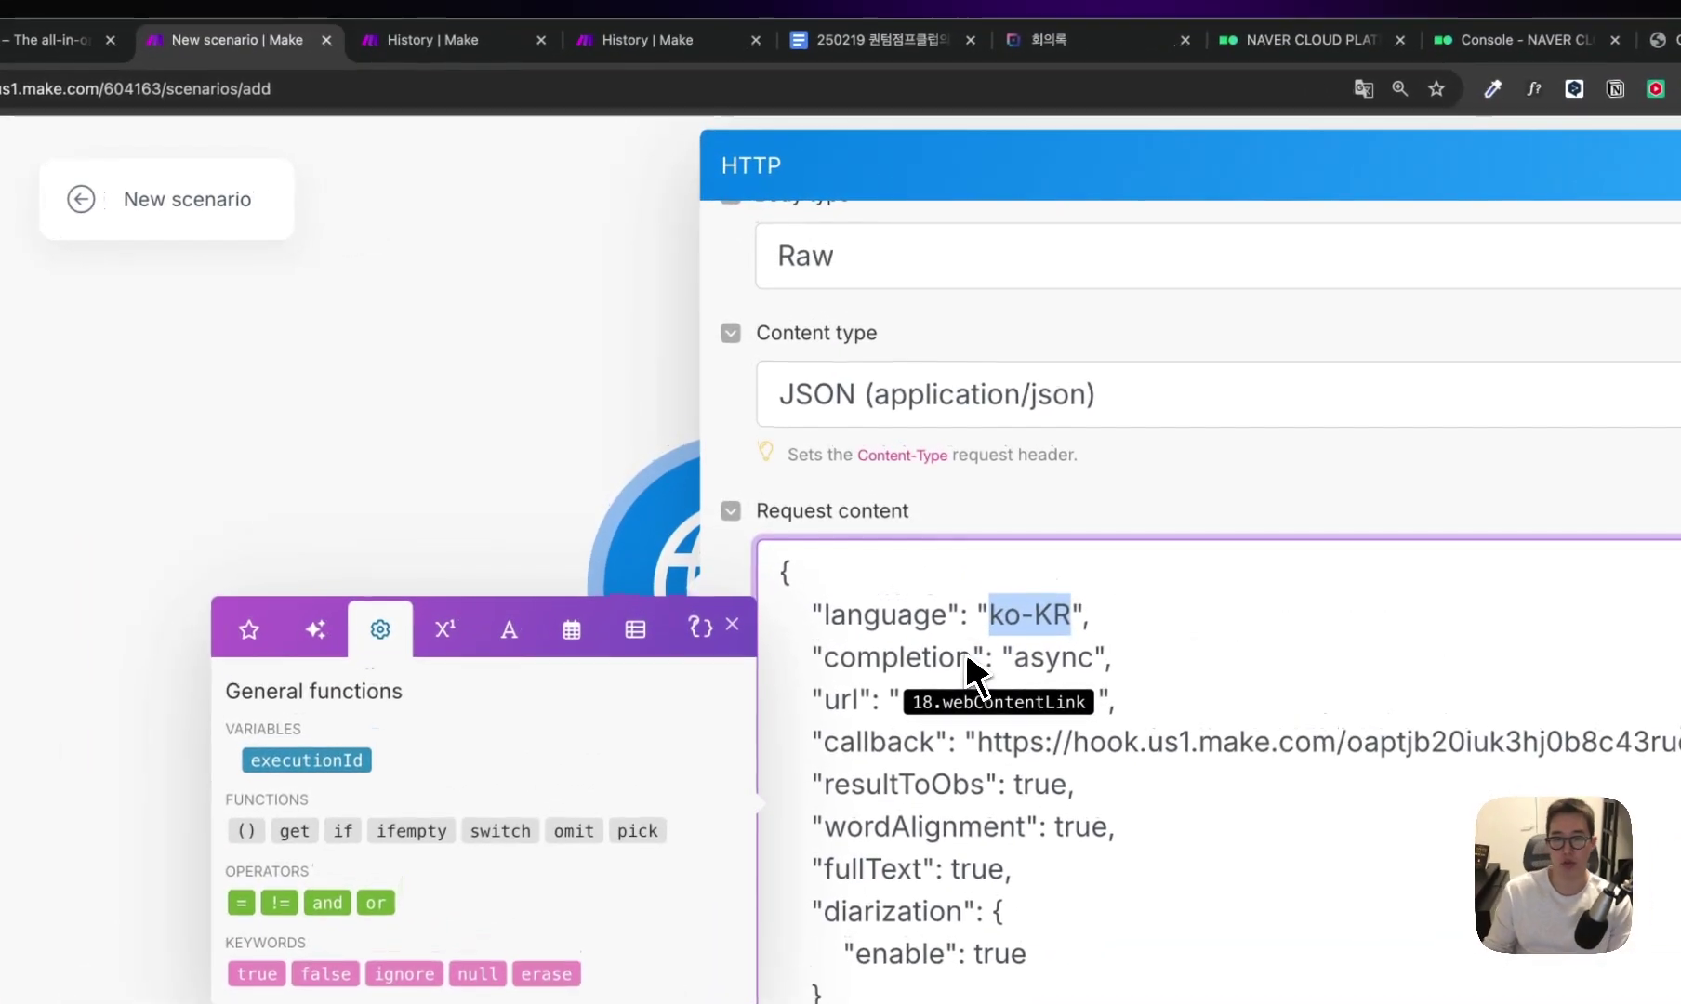
left_click_drag(890, 525, 798, 524)
mouse_move(1095, 660)
left_mouse_down()
mouse_move(1051, 671)
mouse_move(1075, 660)
left_mouse_up()
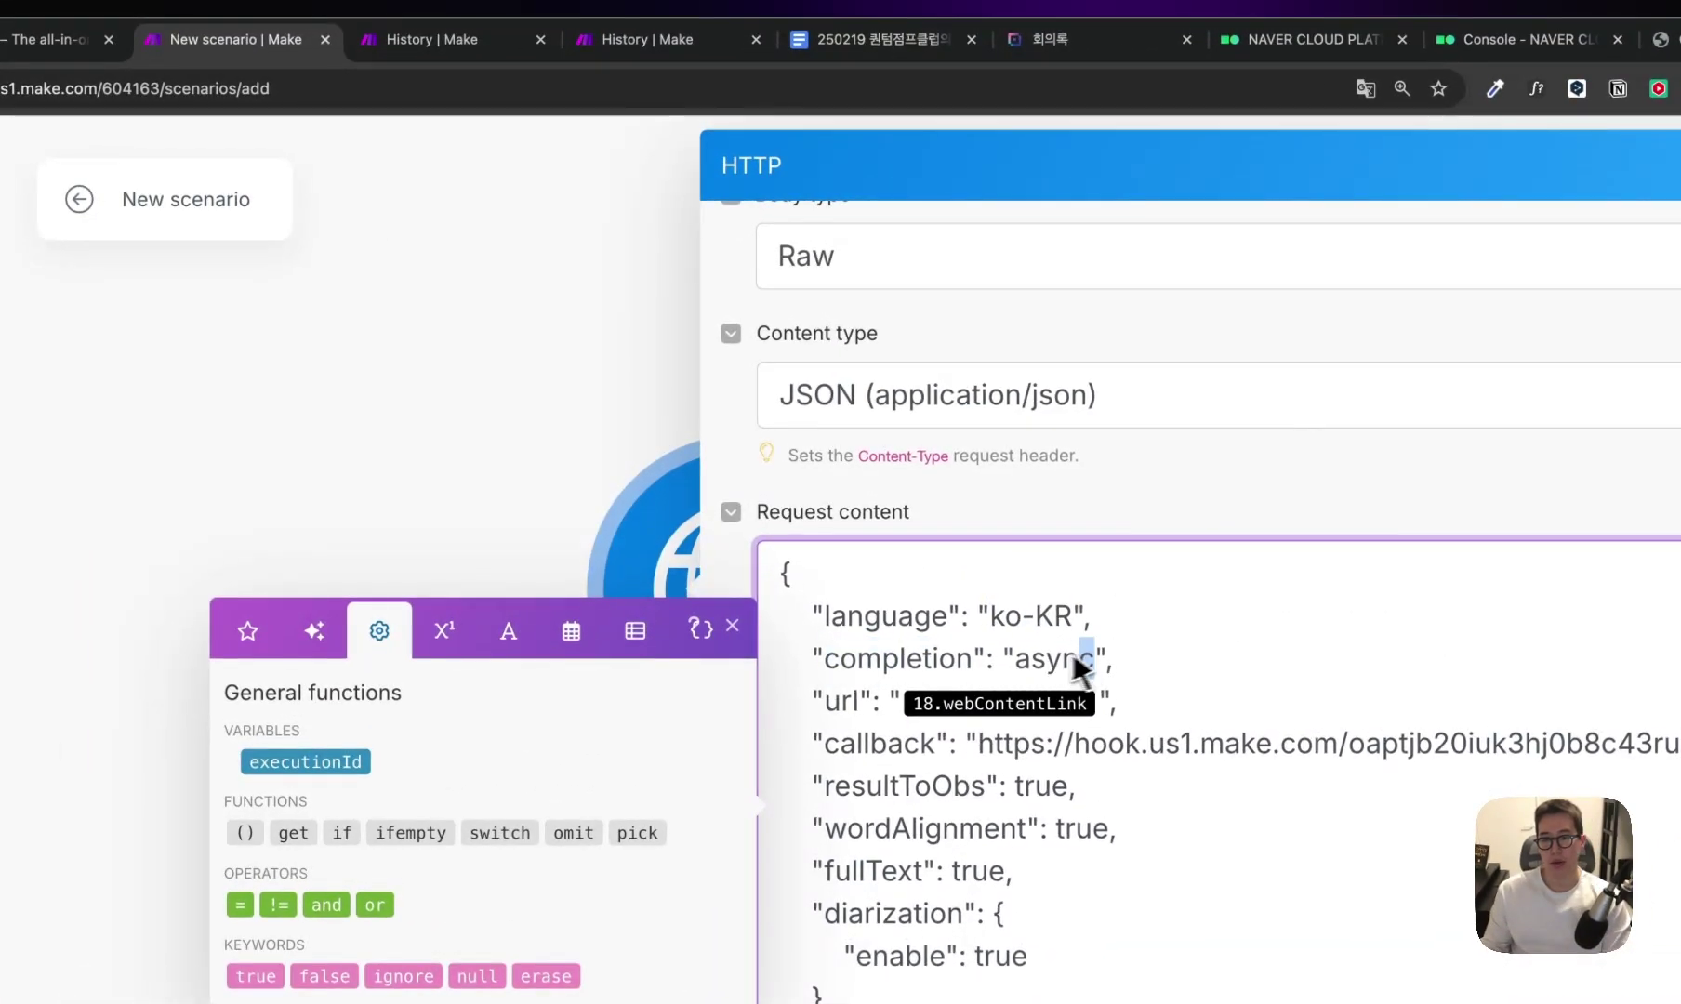
left_click_drag(860, 703, 838, 707)
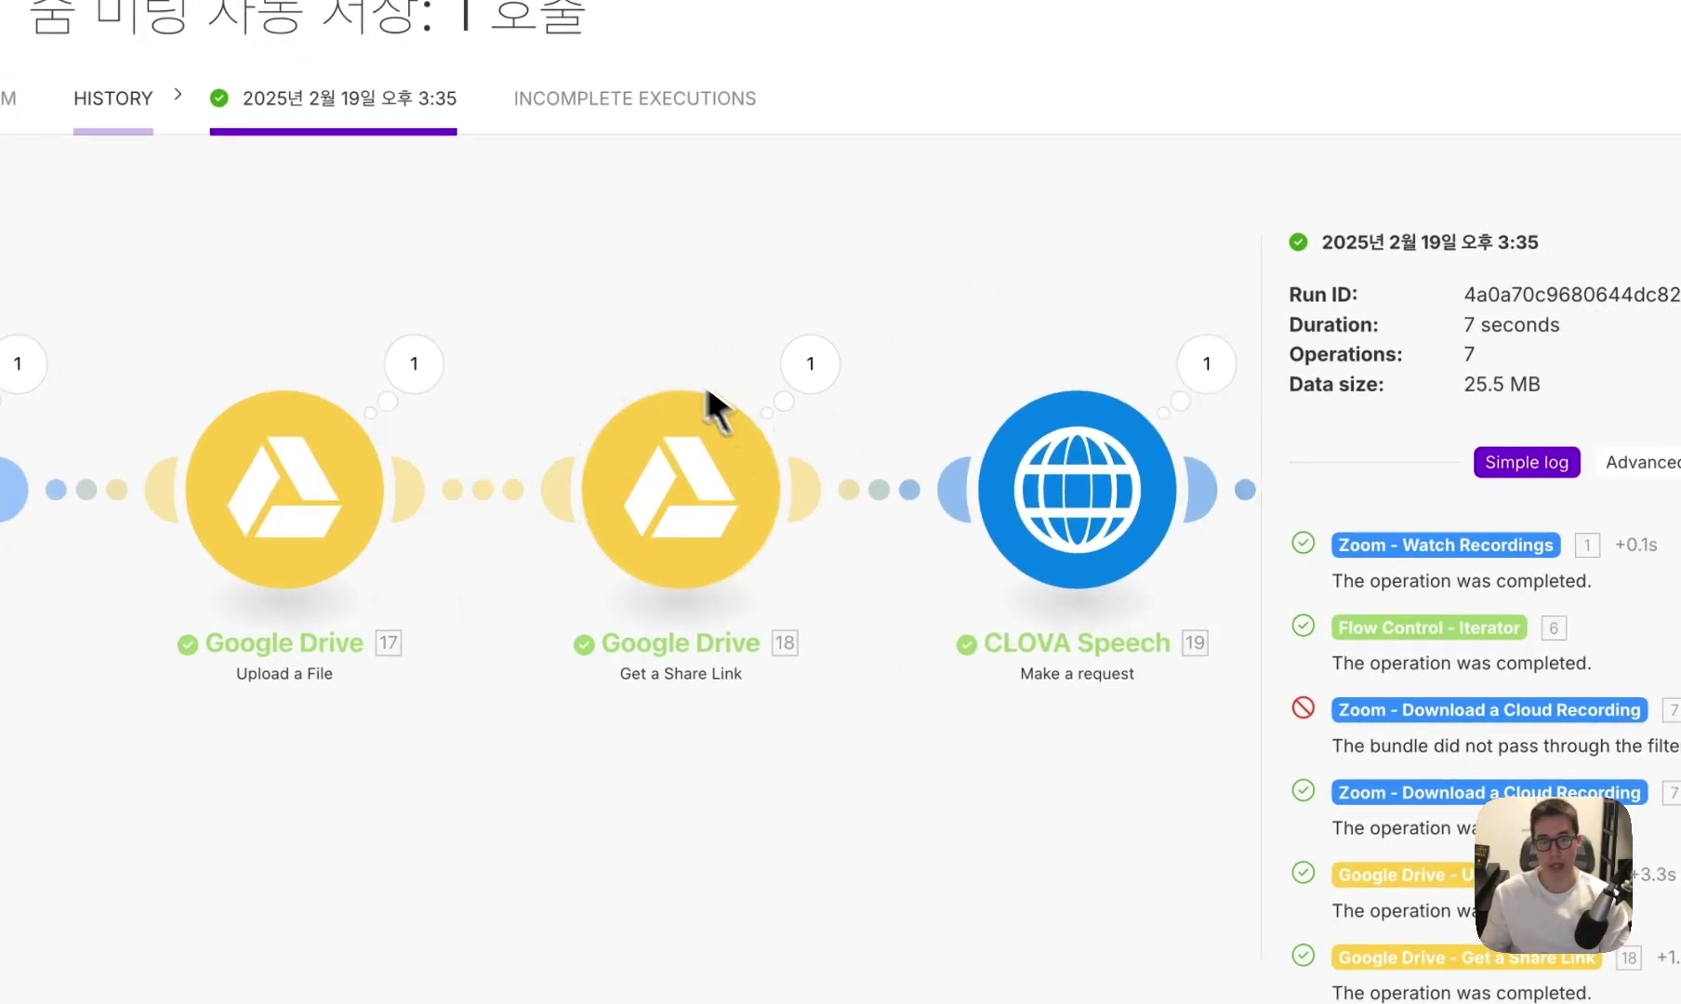
Check Google Drive 18's Web Content Link output and confirm the body's url maps to 18.webContentLink.
left_click(817, 386)
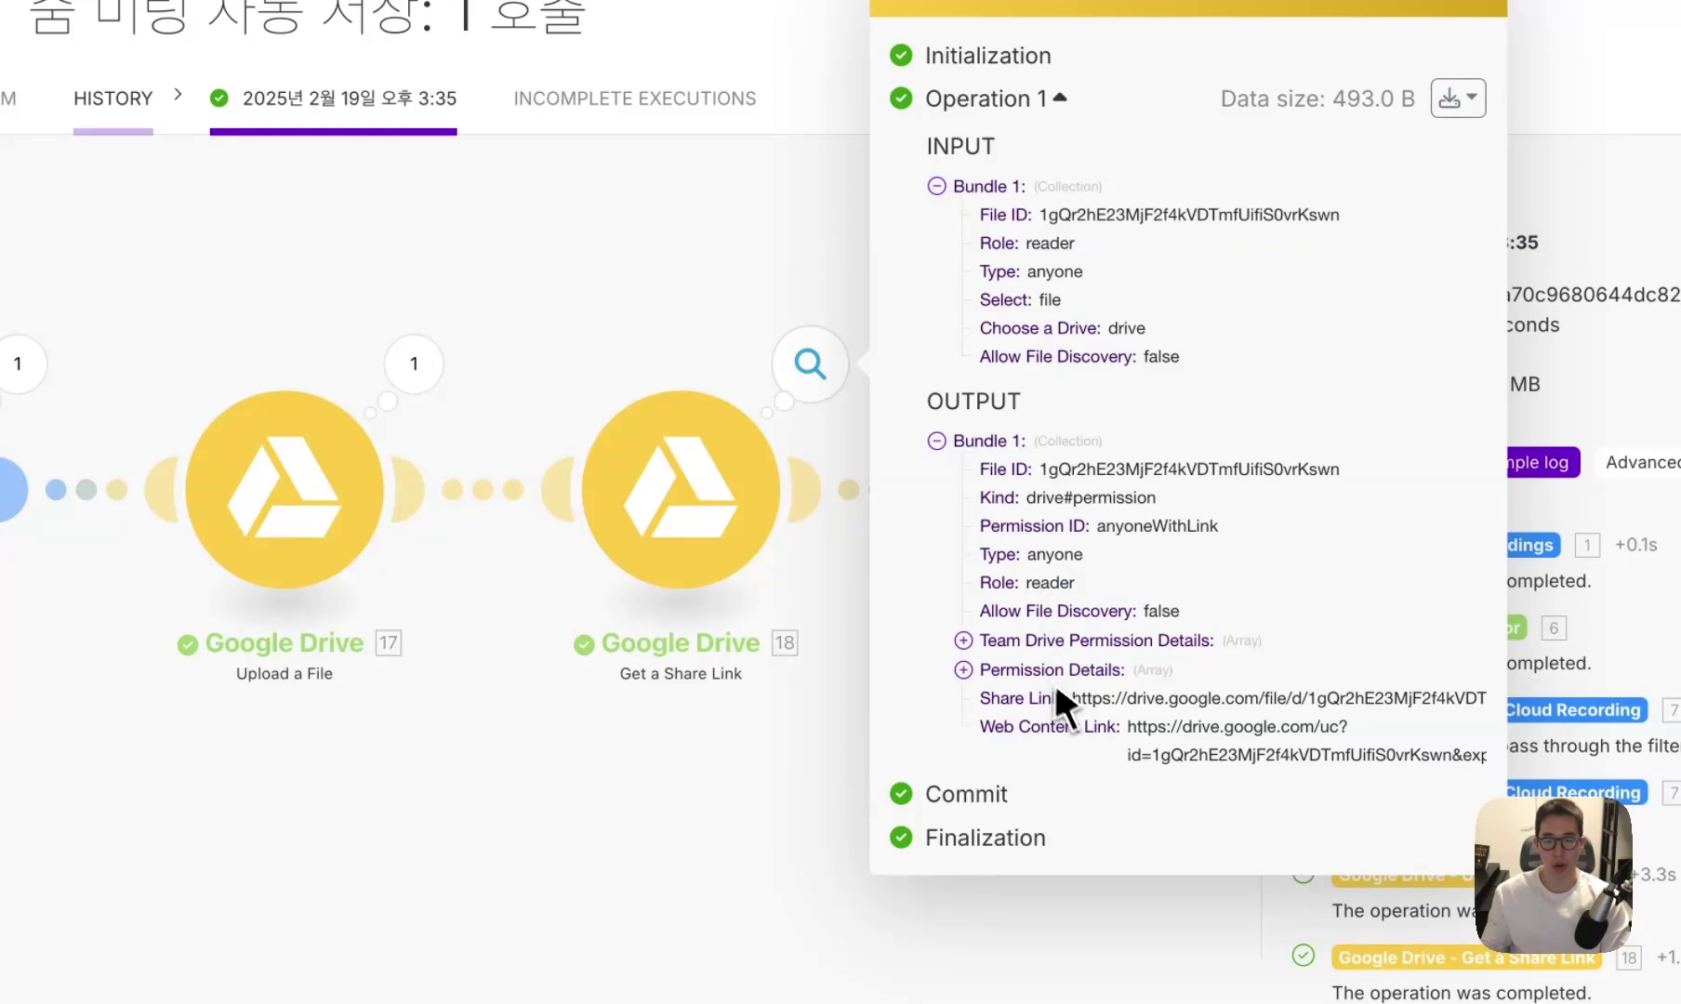
left_click_drag(980, 726, 1095, 731)
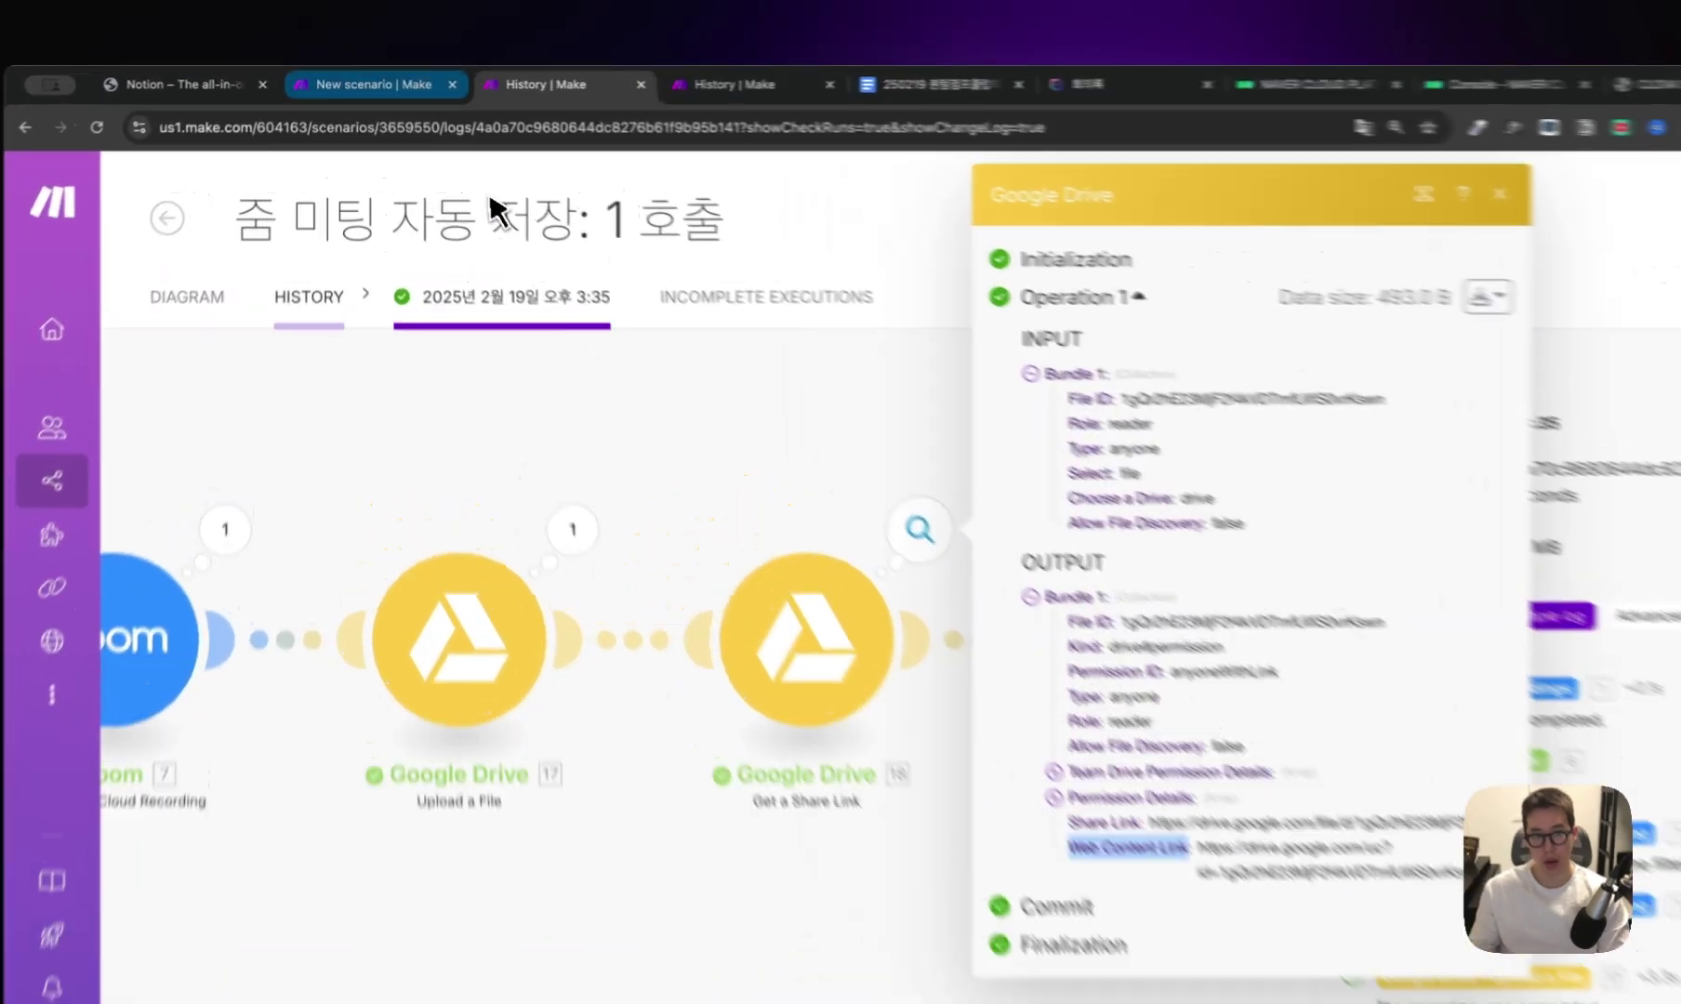
left_click(364, 81)
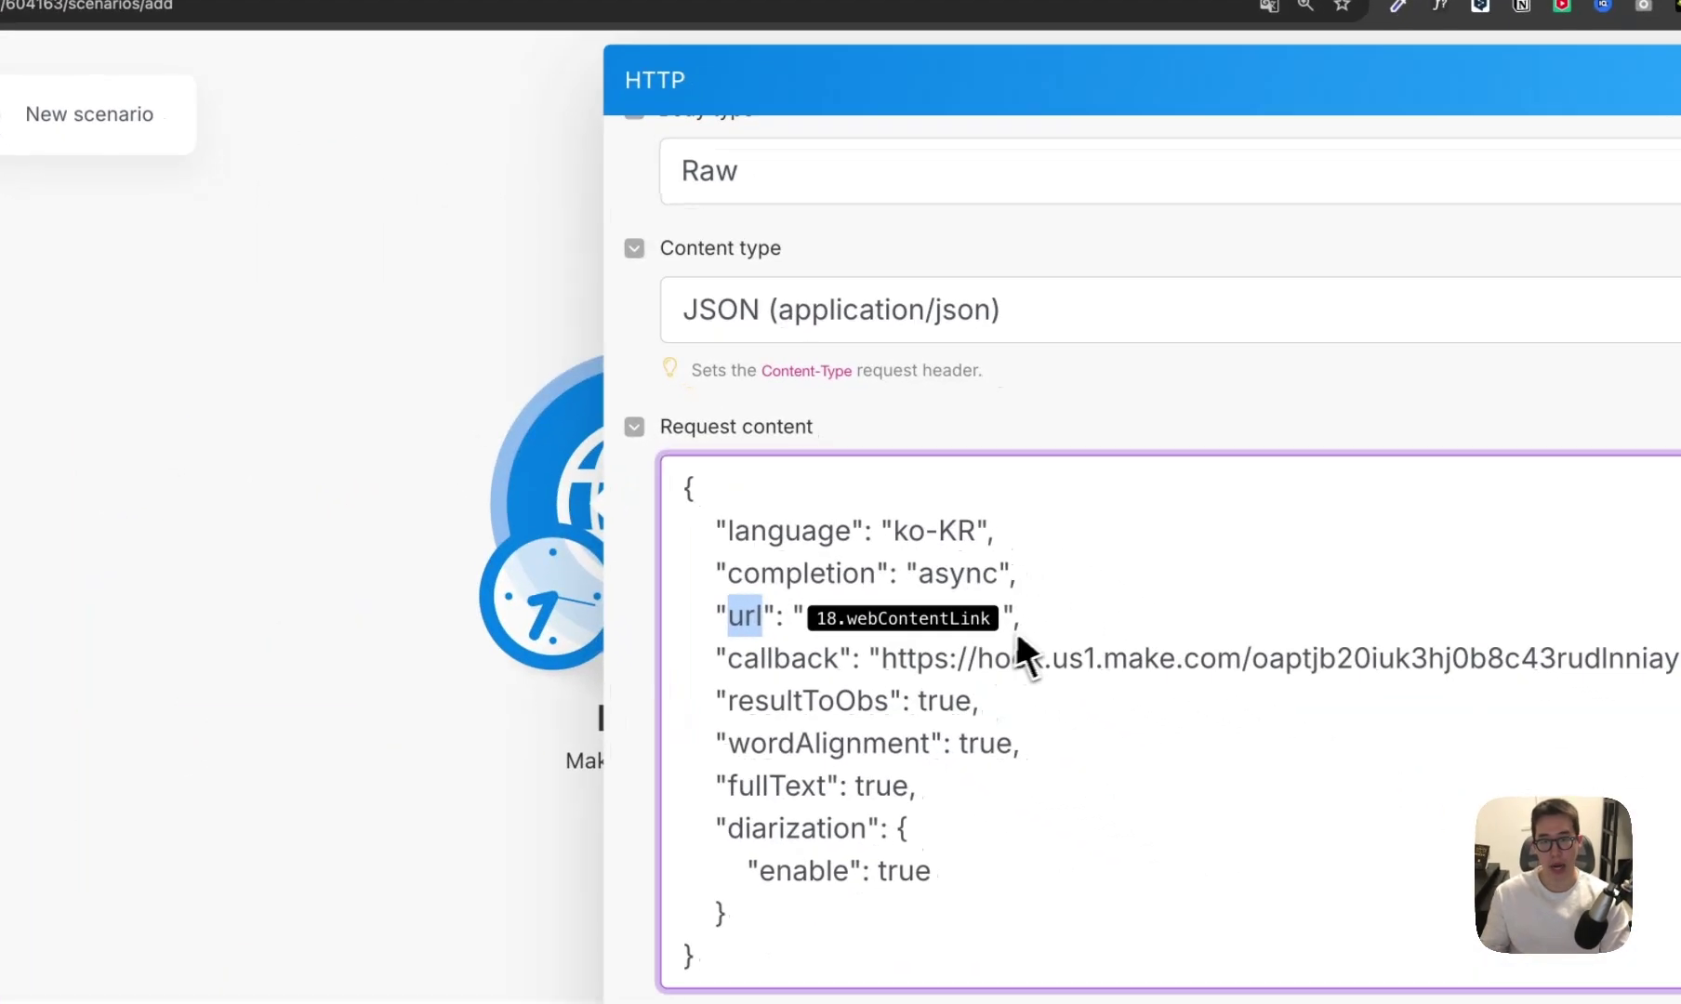
left_click(1068, 649)
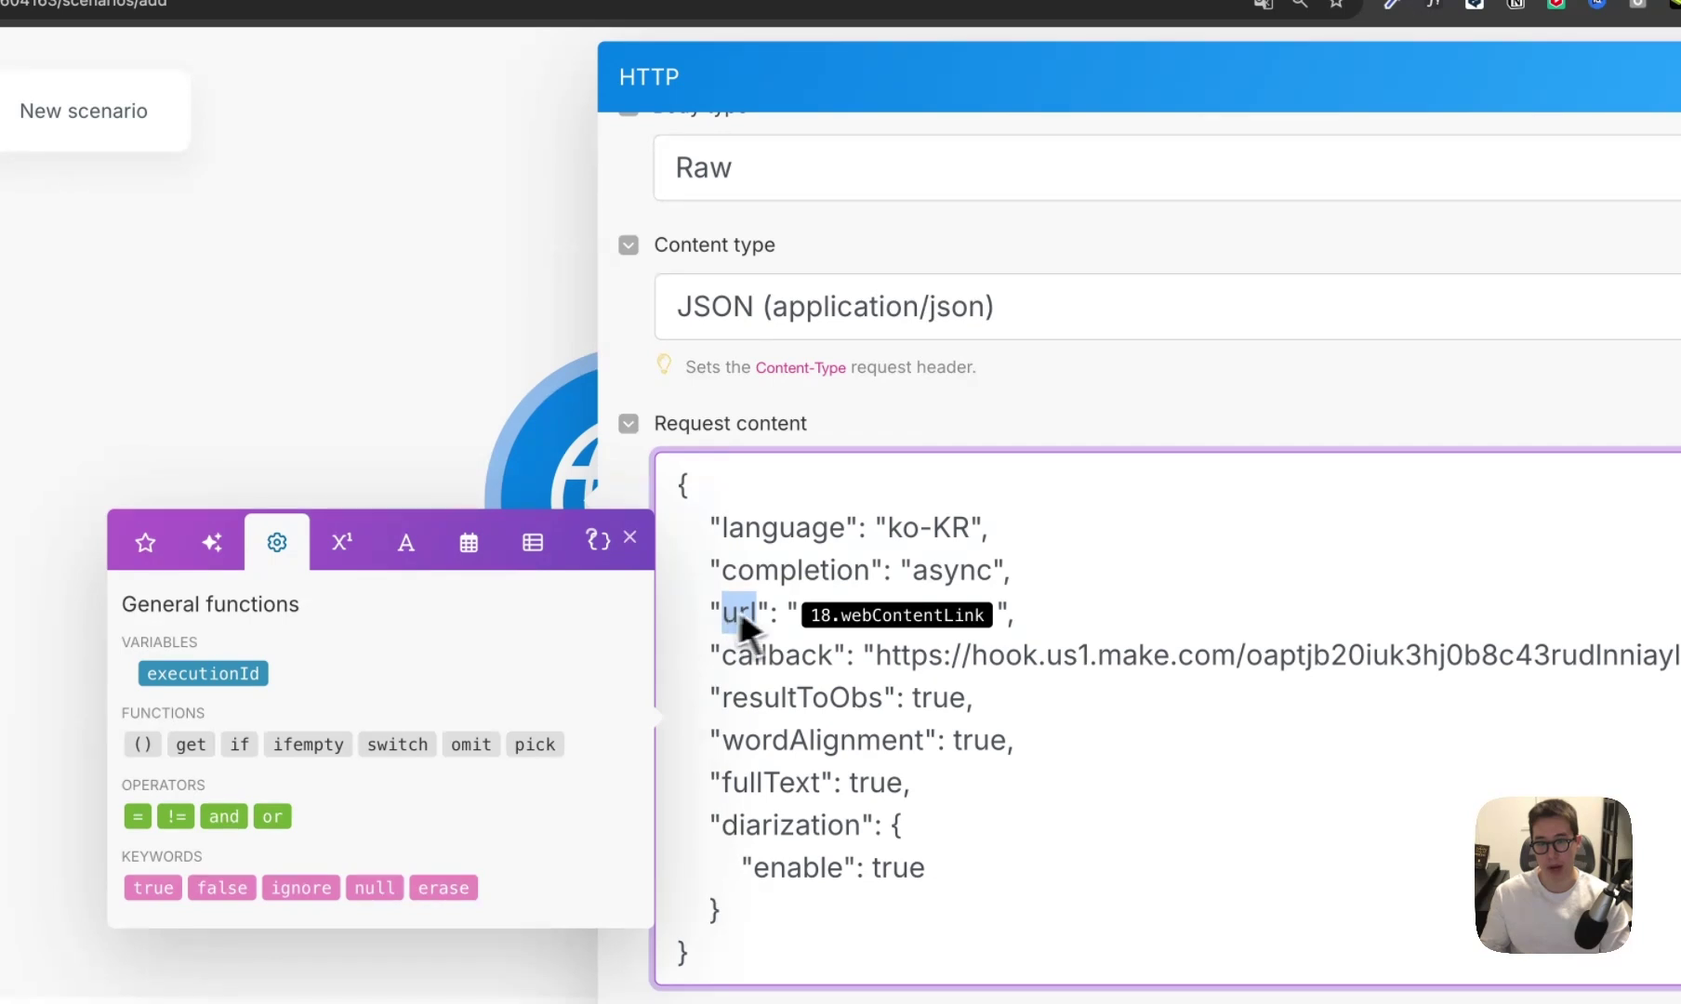
left_click(975, 619)
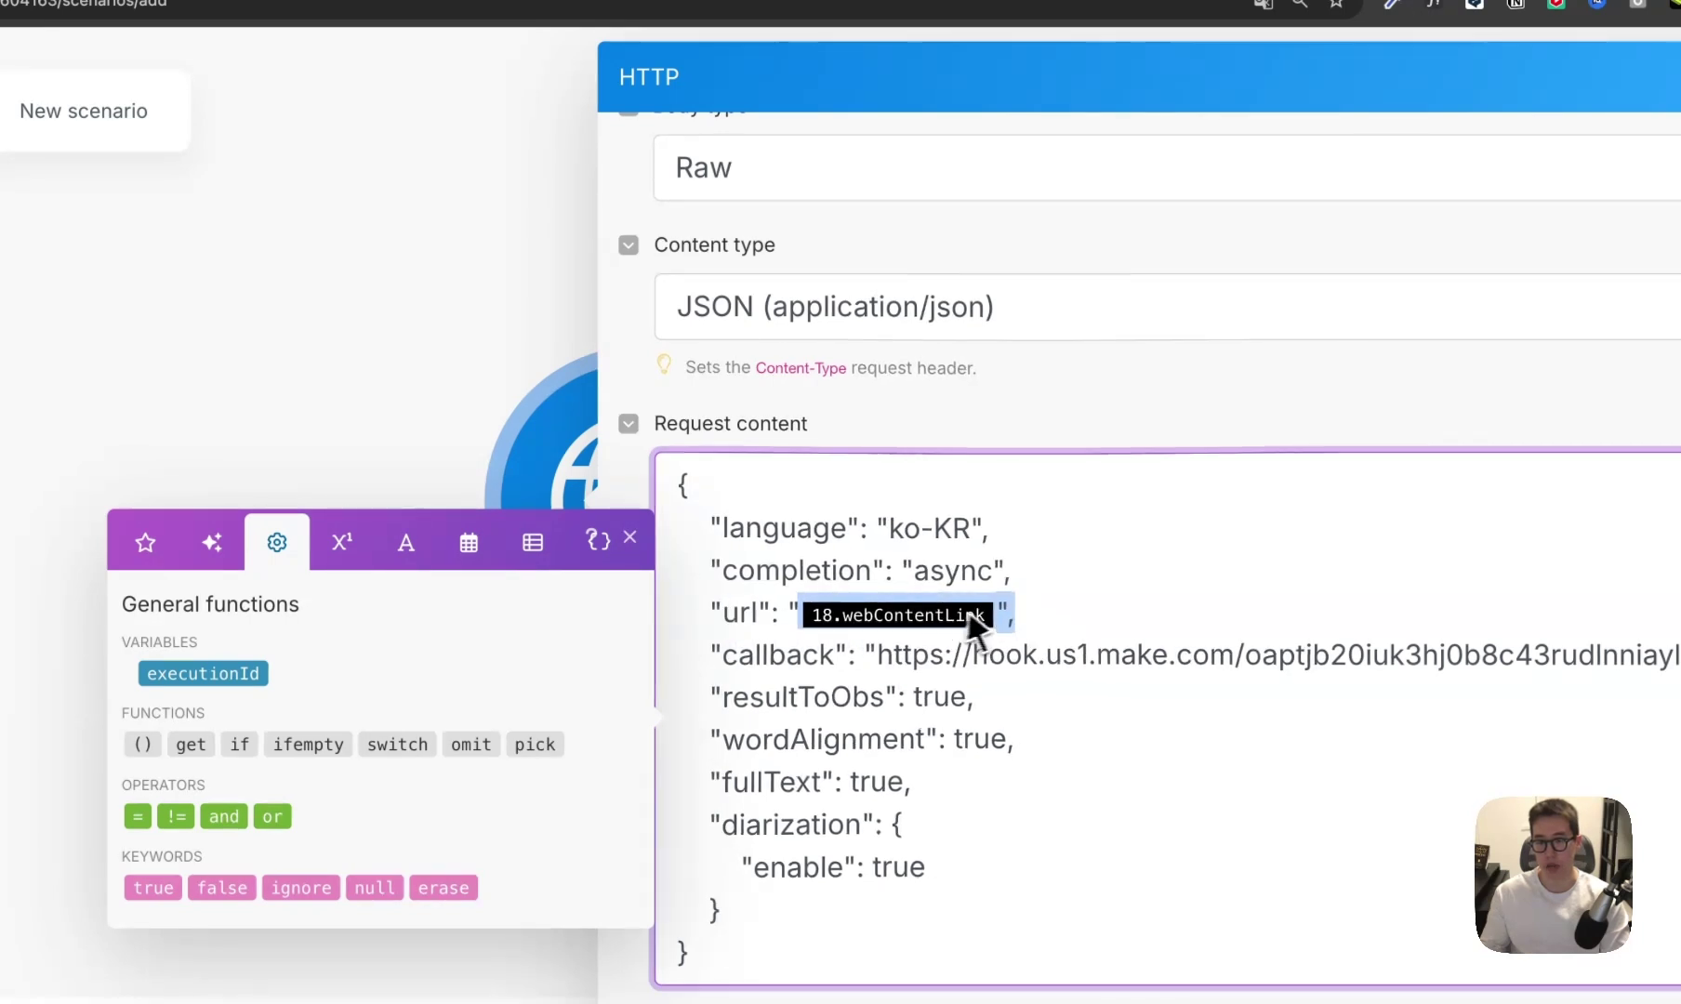
Compare against the second scenario's run history, then replace the callback URL with the <웹훅 주소> placeholder.
left_click_drag(834, 656, 744, 674)
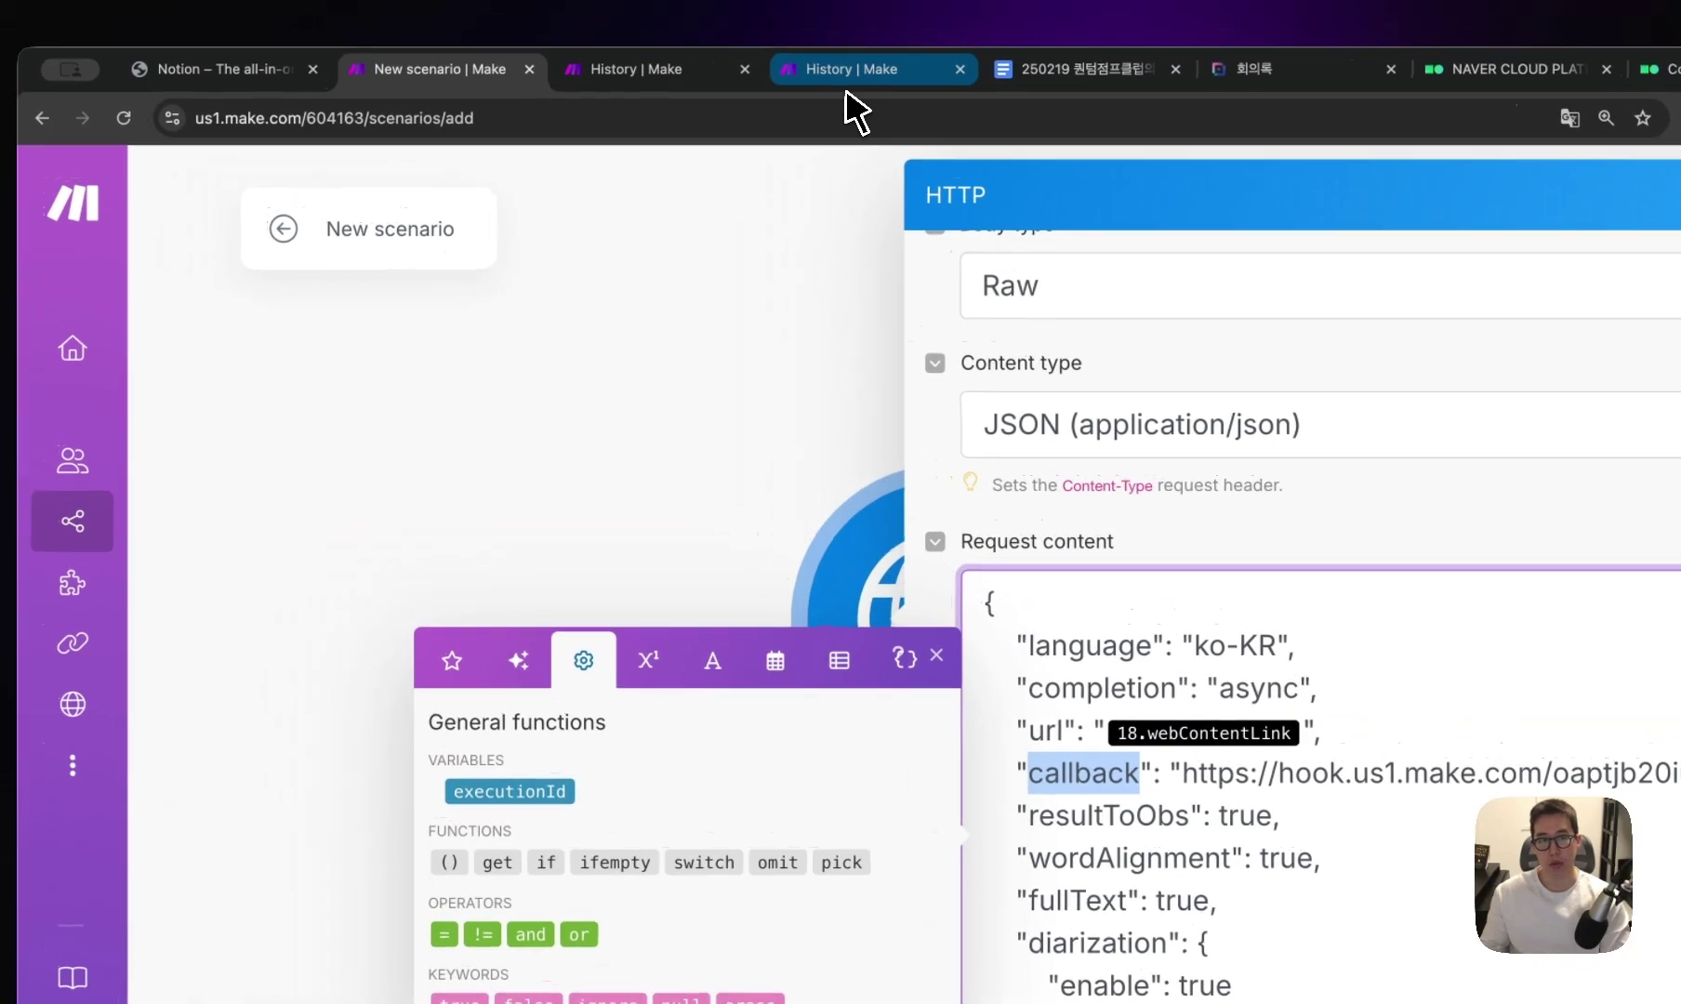
left_click(851, 67)
left_click_drag(307, 238, 916, 252)
scroll(363, 721, "up", 5)
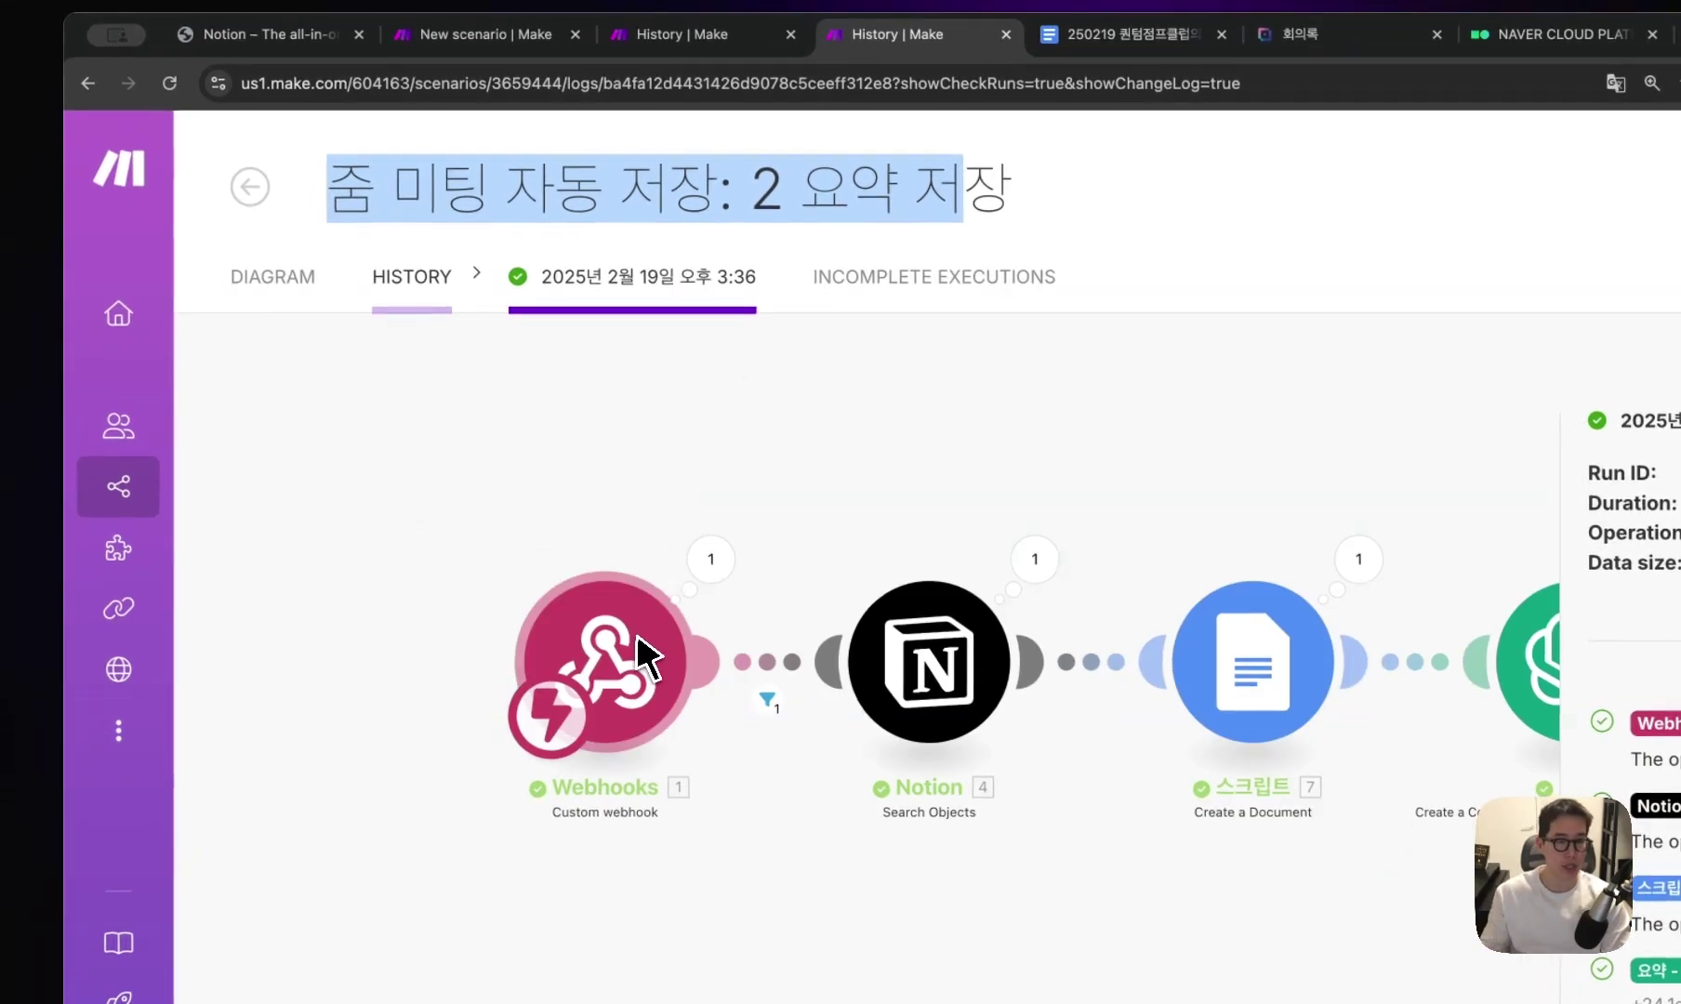
left_click(684, 33)
left_click(502, 33)
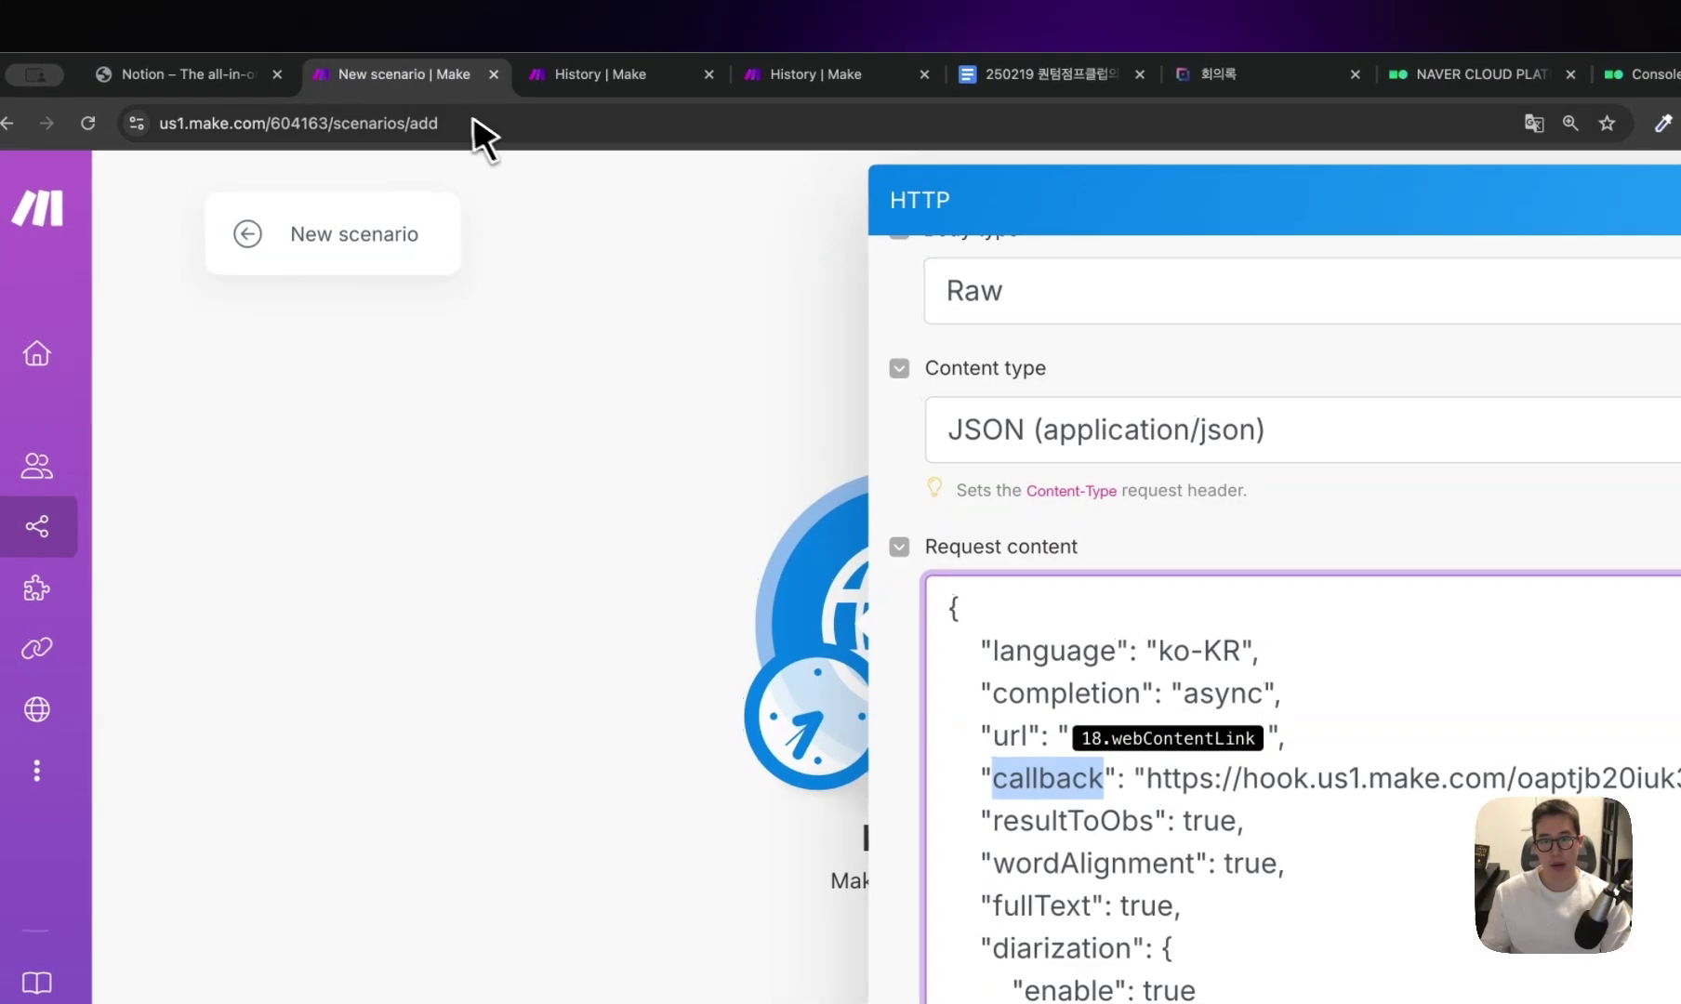
left_click(844, 76)
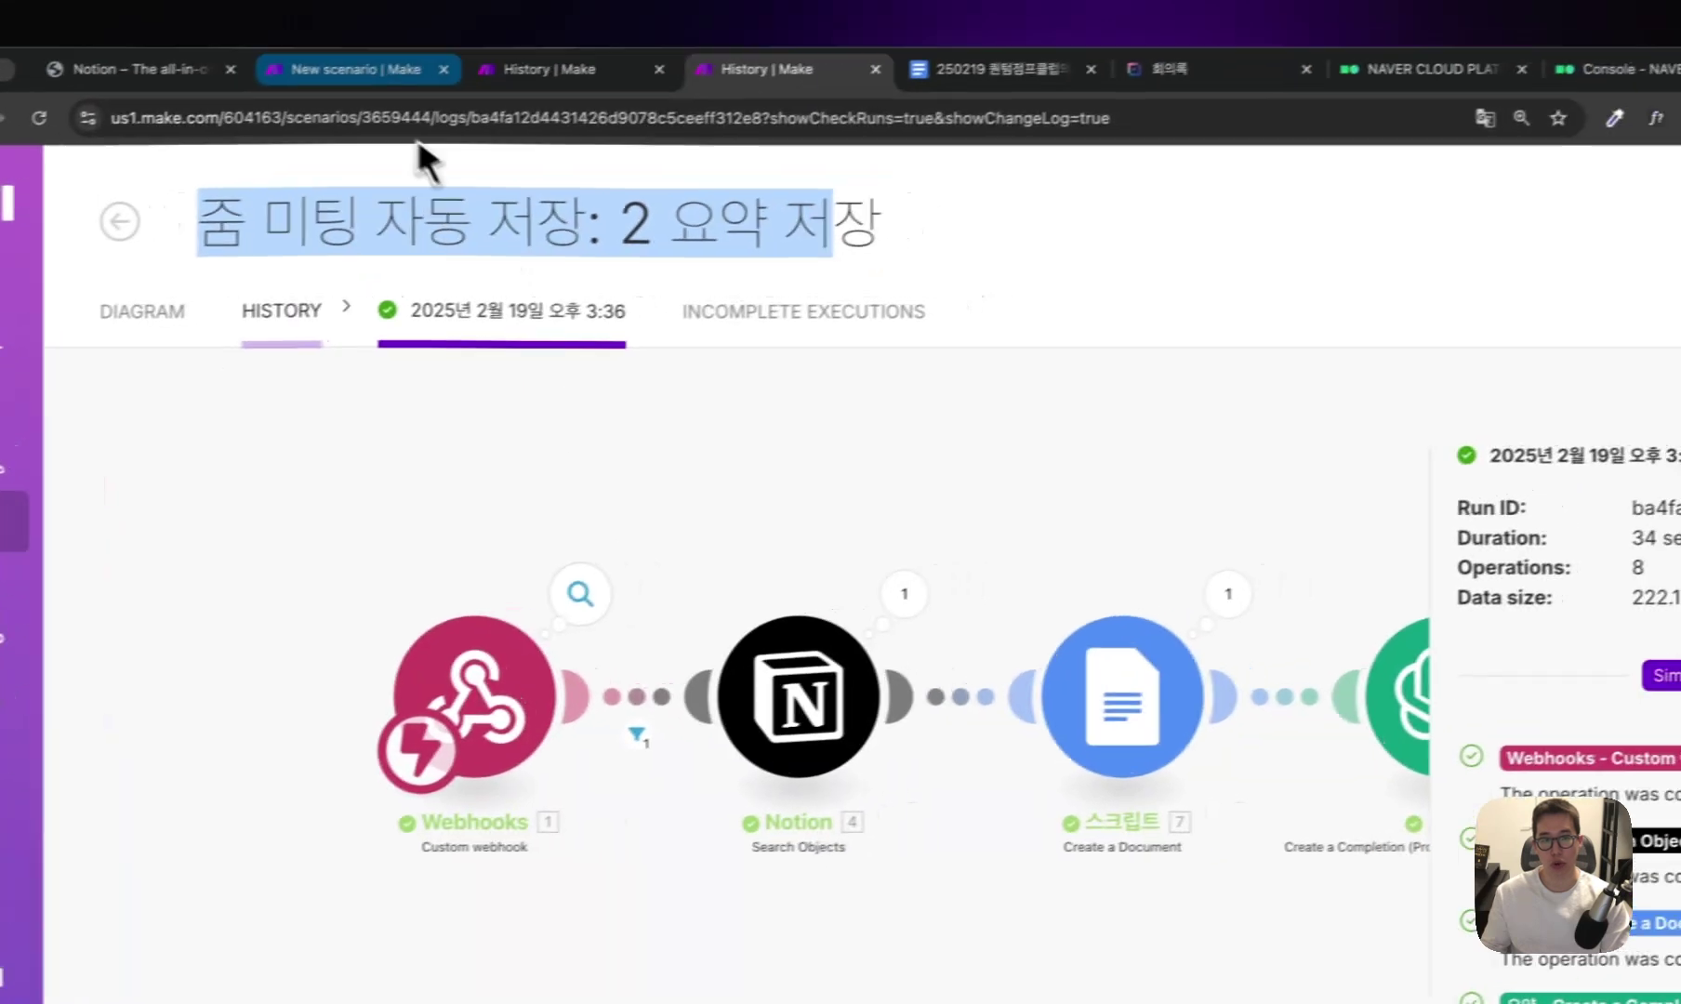
left_click(410, 77)
left_click_drag(694, 562, 1508, 562)
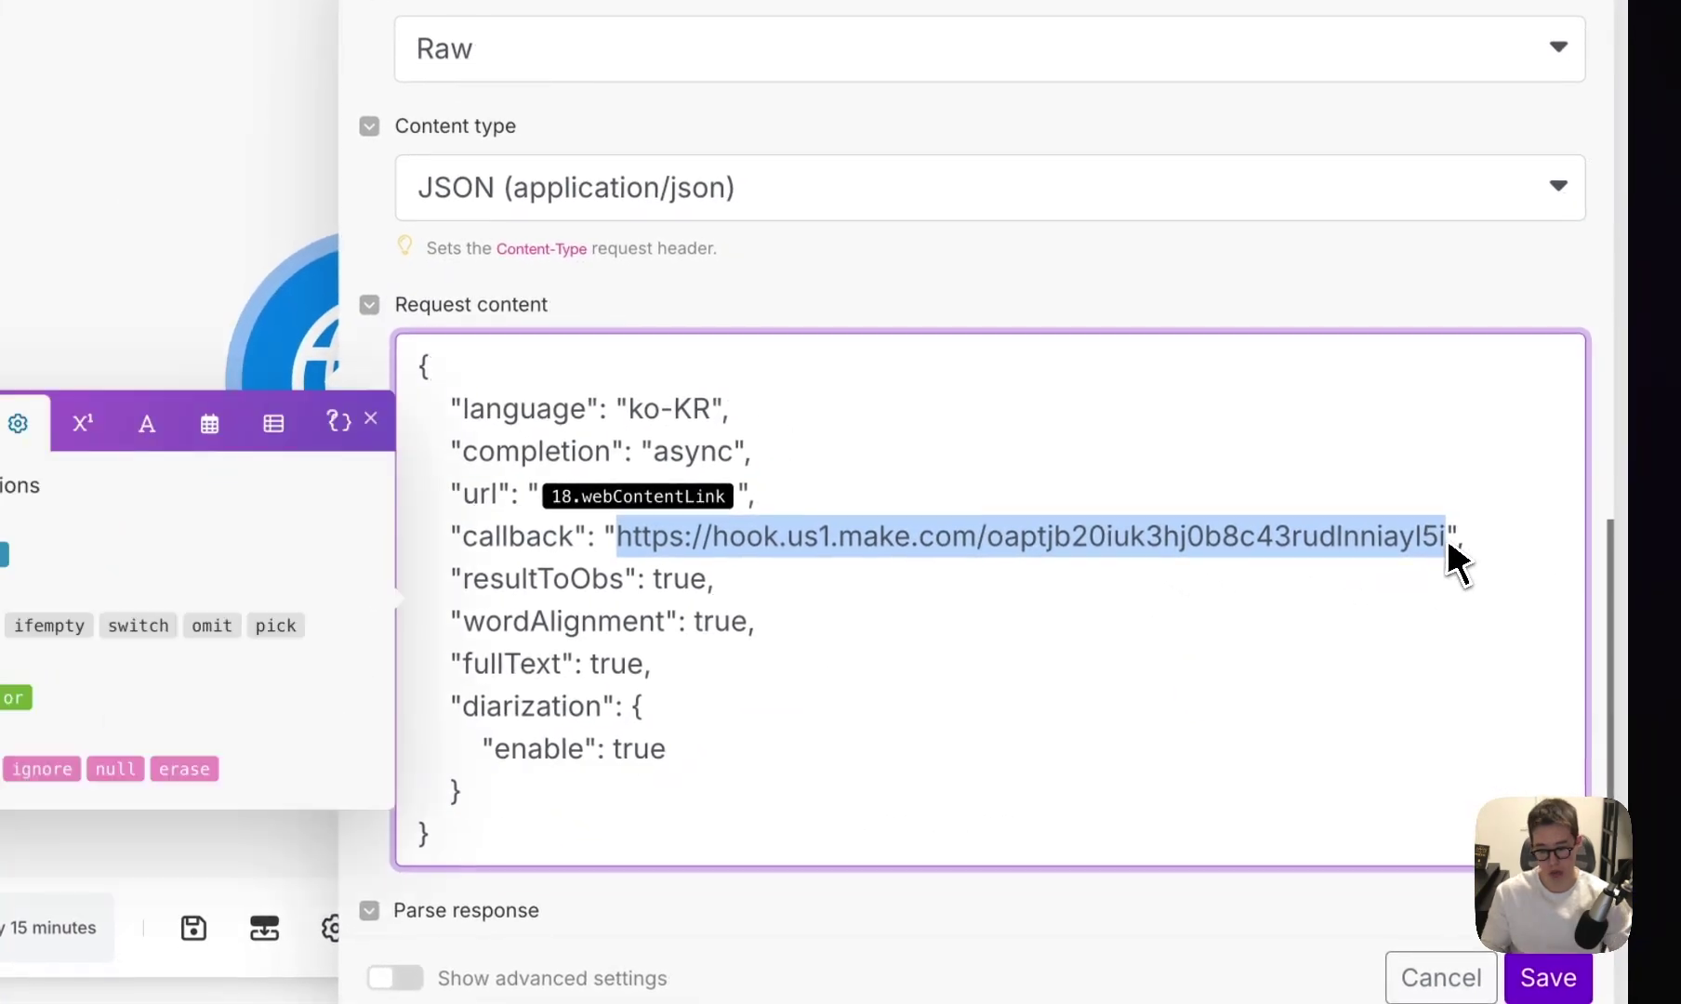
type("<웹훅 주소>")
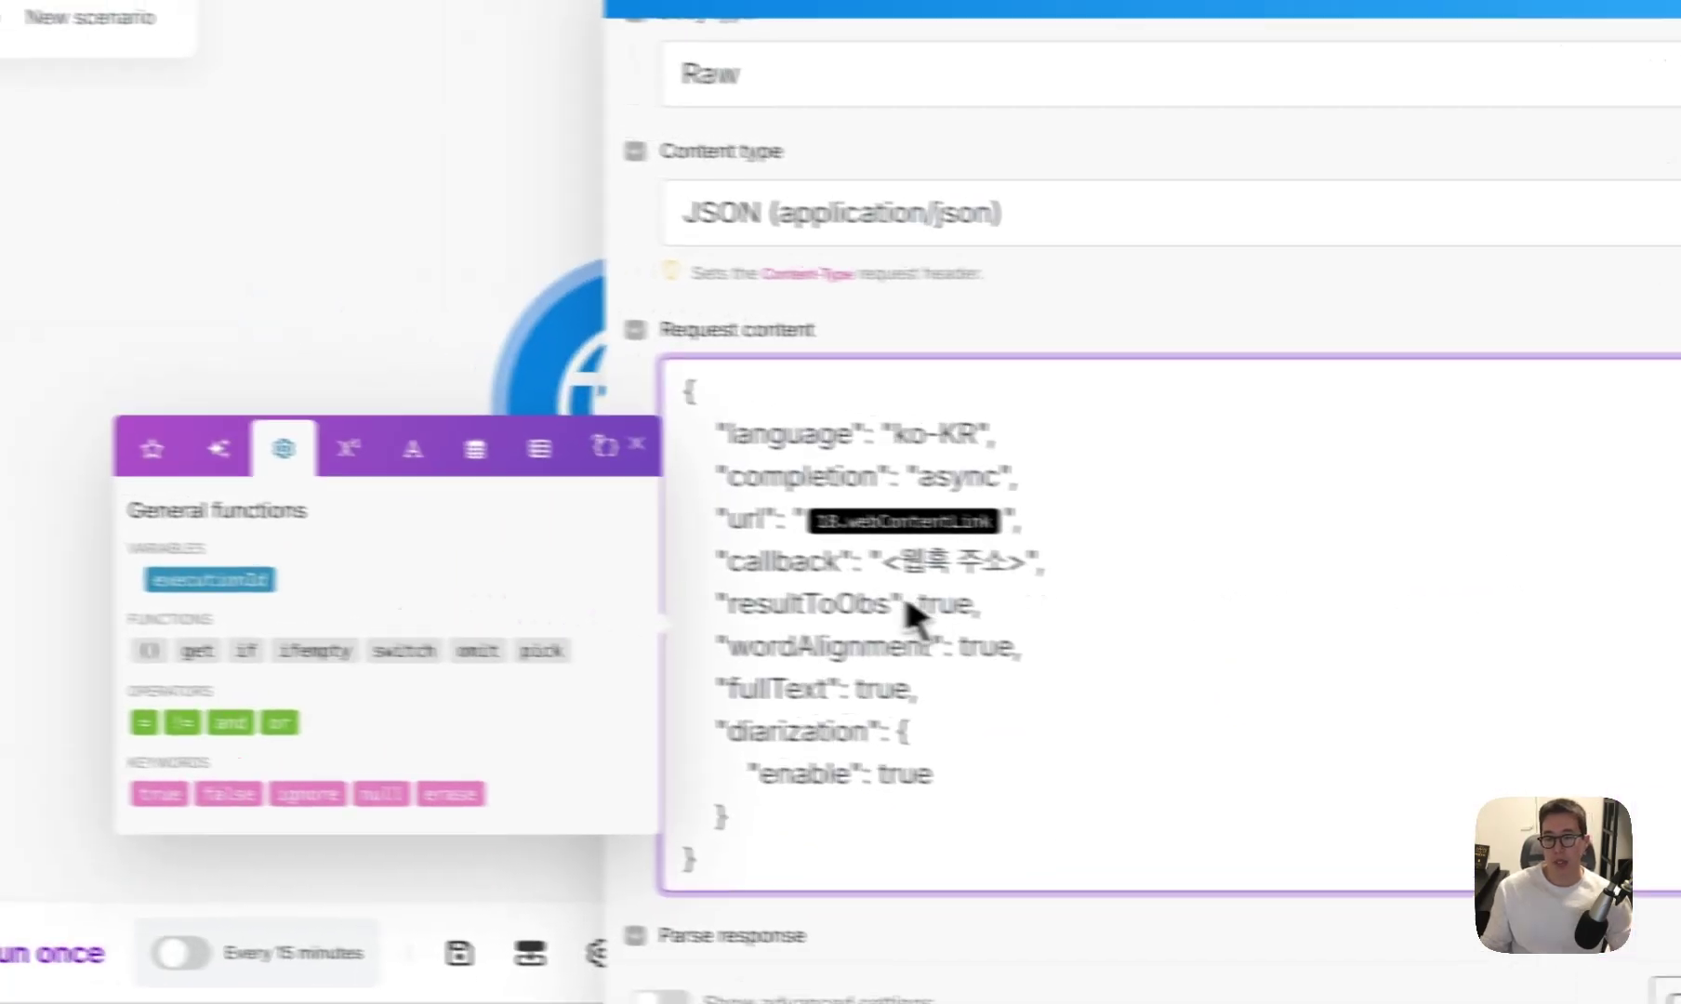
Review the body's resultToObs, fullText, diarization, language and url settings.
left_click_drag(626, 582, 538, 601)
left_click_drag(906, 637, 941, 663)
left_click_drag(833, 700, 892, 704)
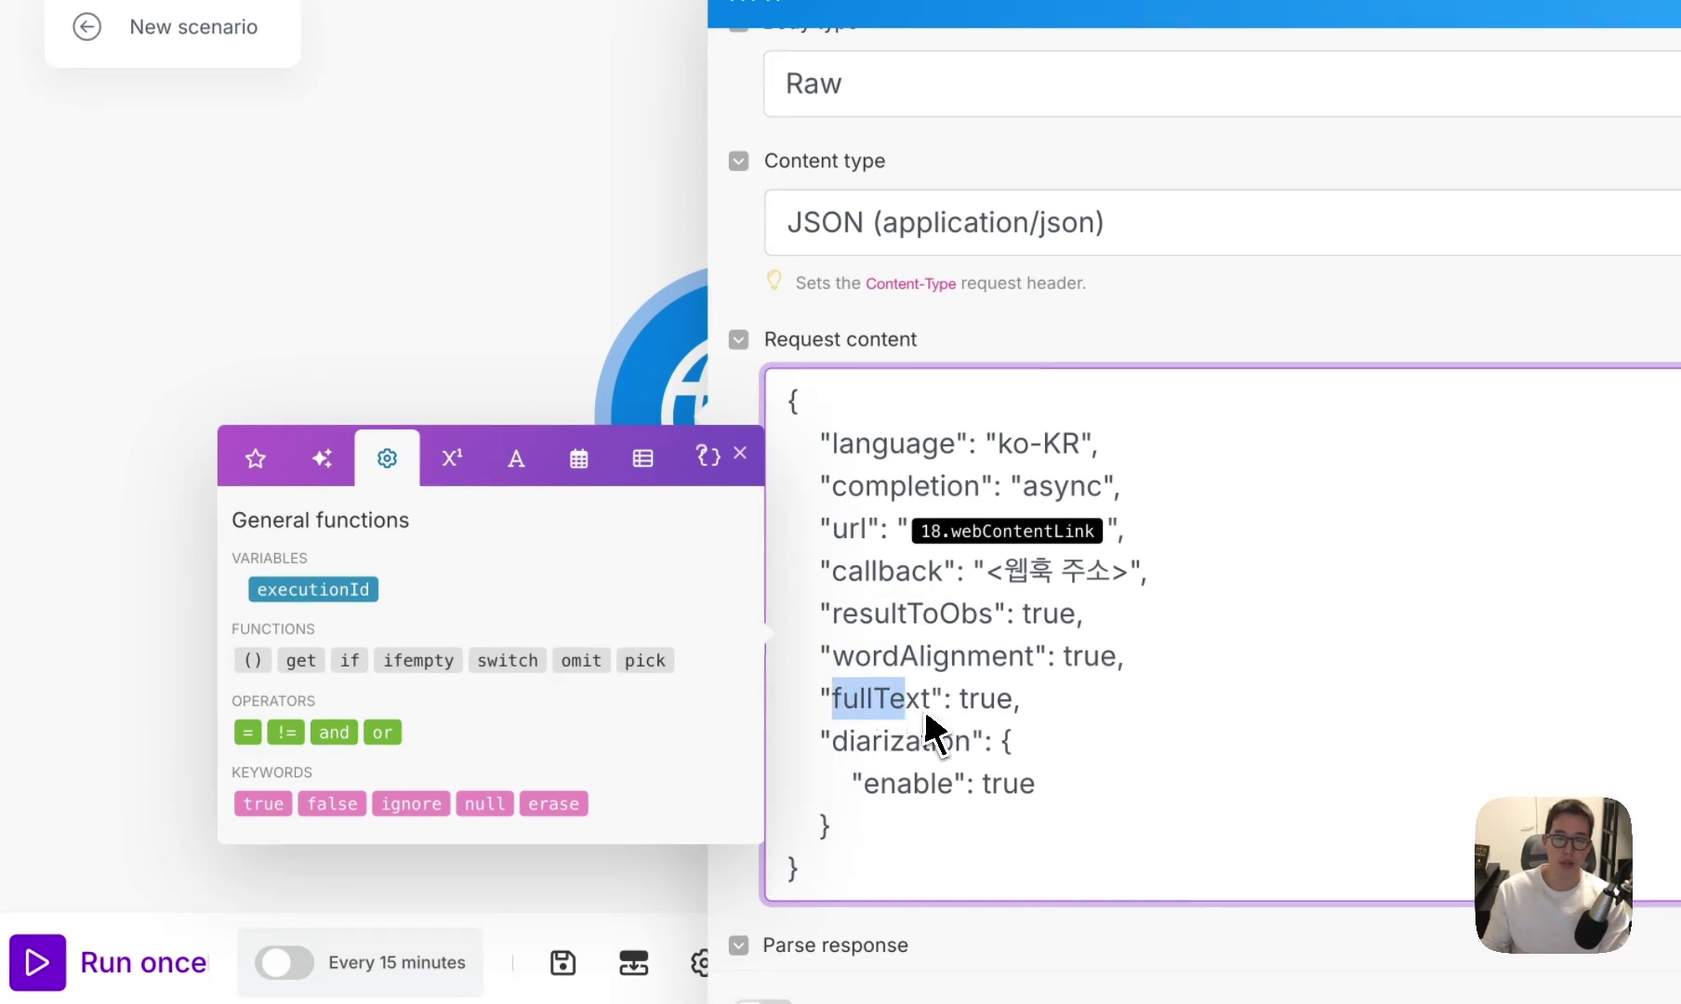
left_click_drag(1006, 800, 767, 622)
left_click(1055, 614)
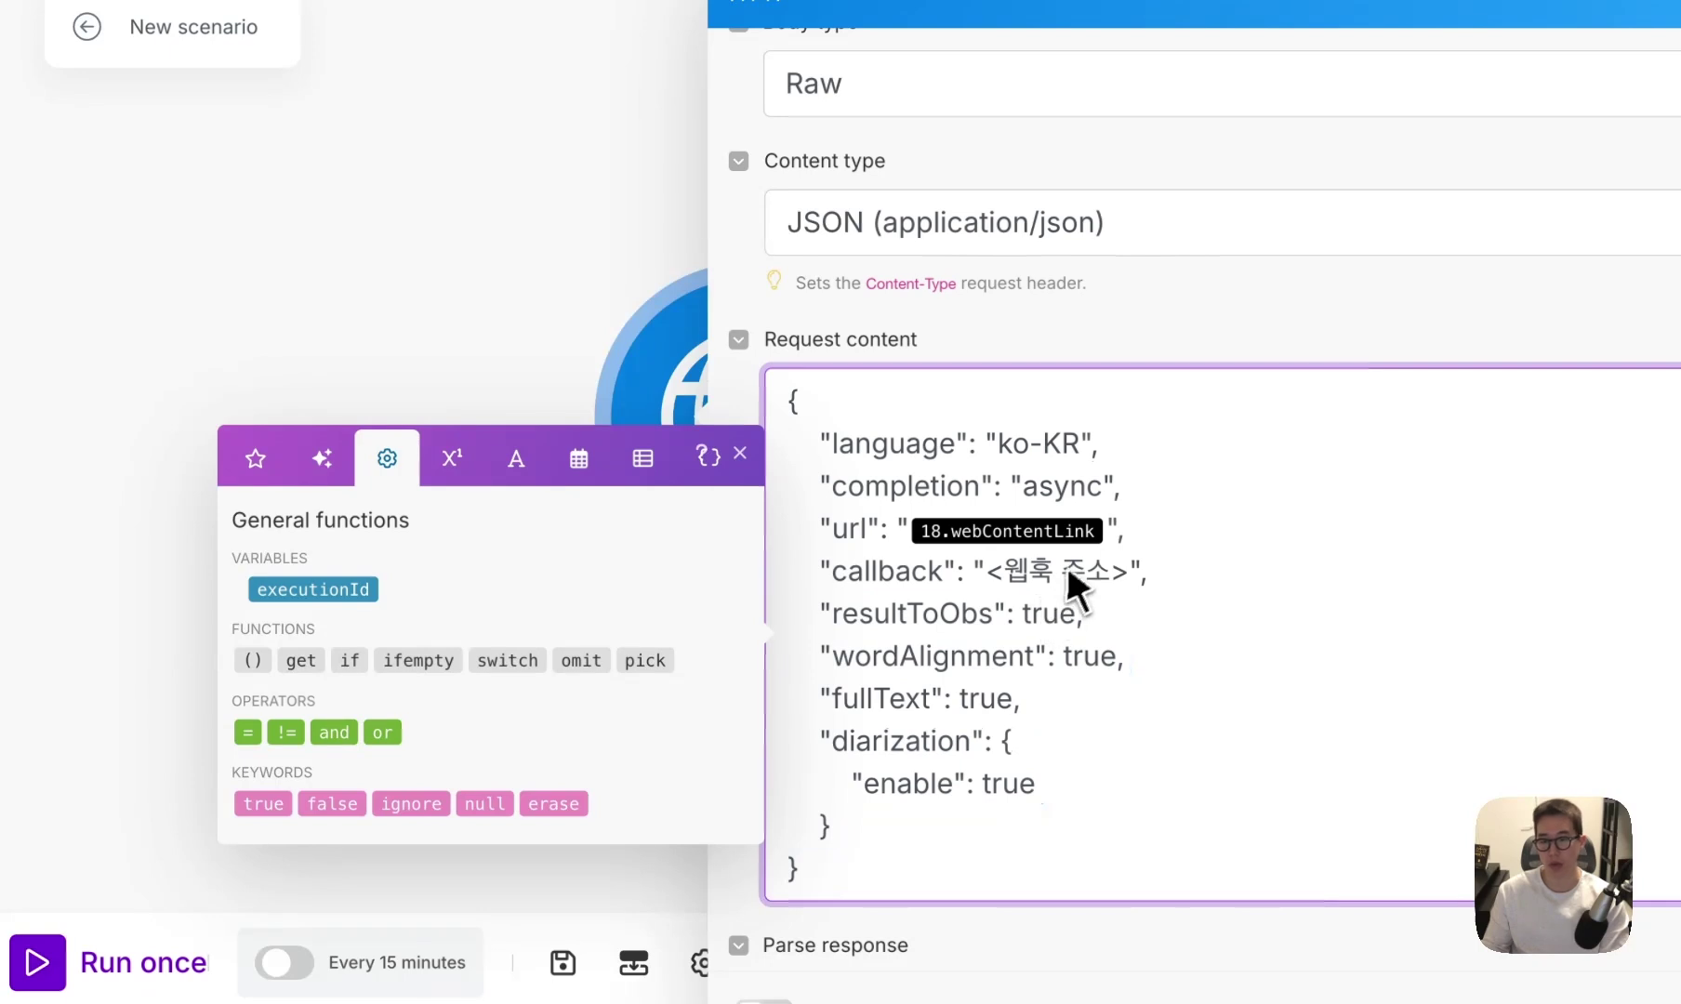
left_click_drag(1101, 444, 829, 457)
left_click_drag(1123, 532, 911, 580)
left_click(795, 538)
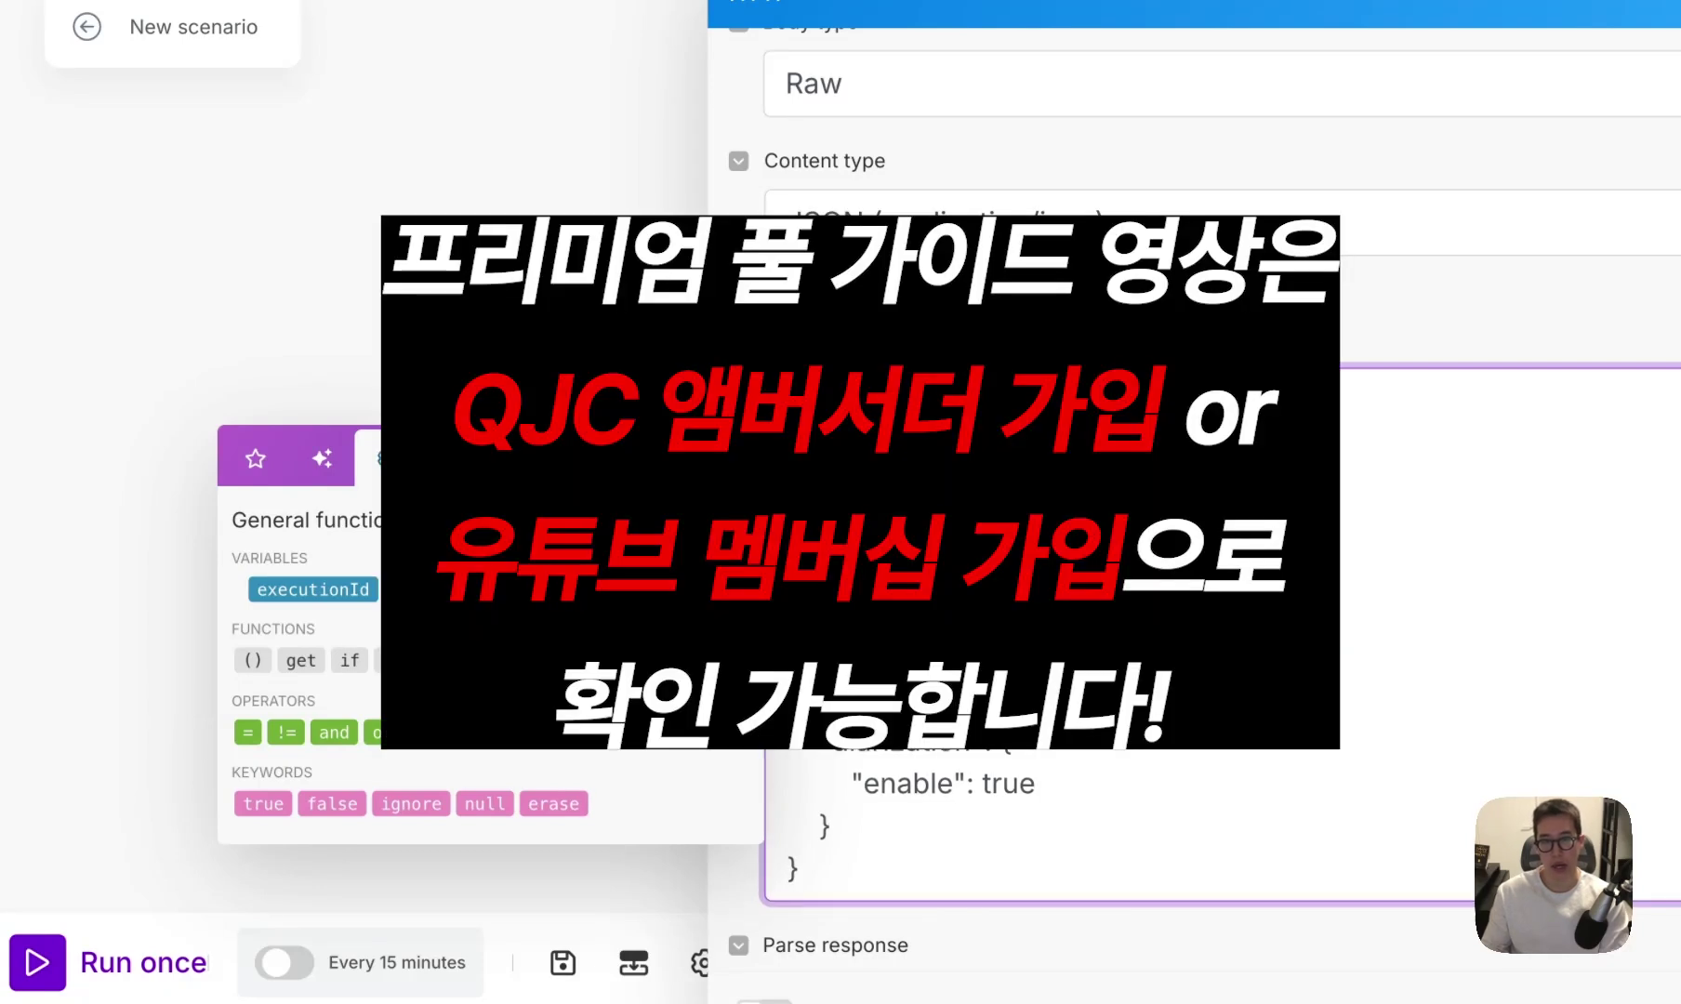